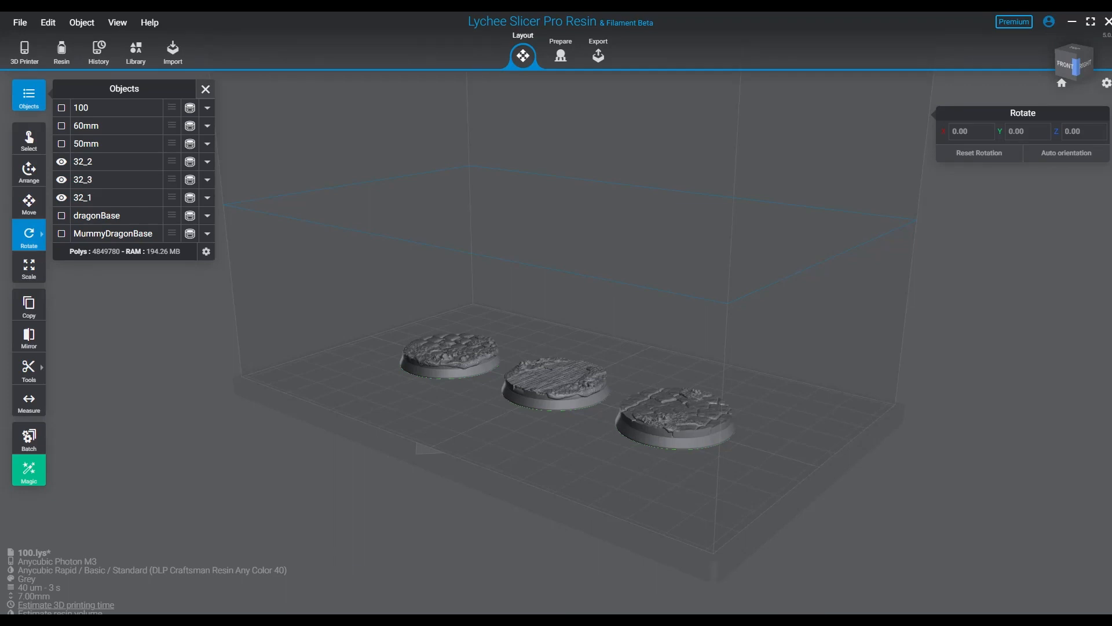
- Hide bases 32_2 and 32_1 and select the wood-plank base 32_3
mouse_move(29, 235)
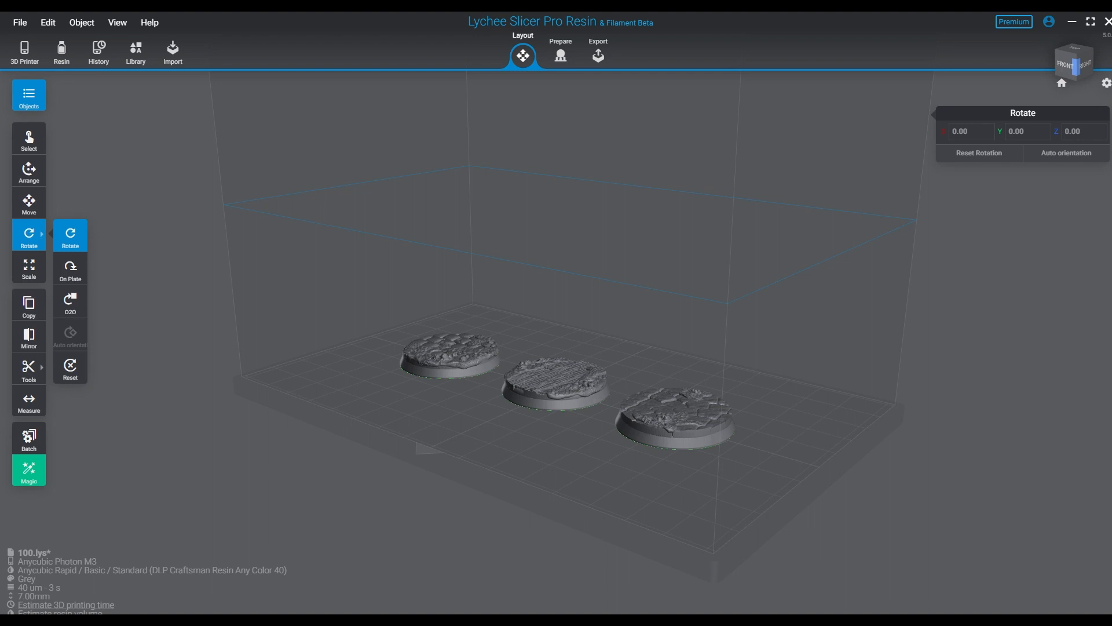
right_click_drag(534, 463, 592, 526)
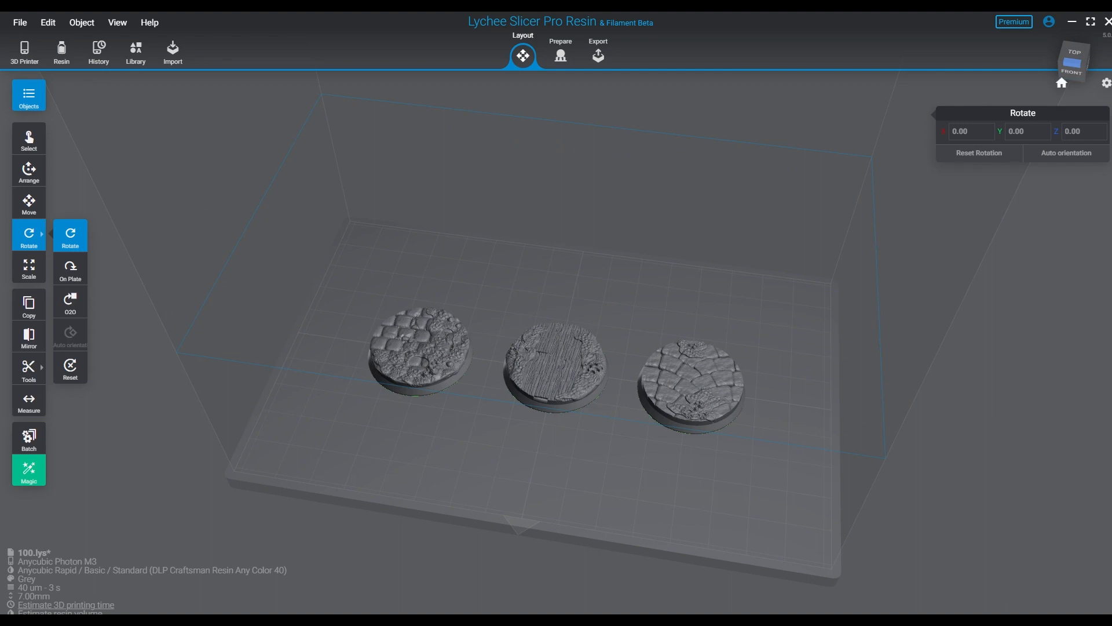
scroll(481, 435, "up", 5)
right_click_drag(692, 535, 543, 456)
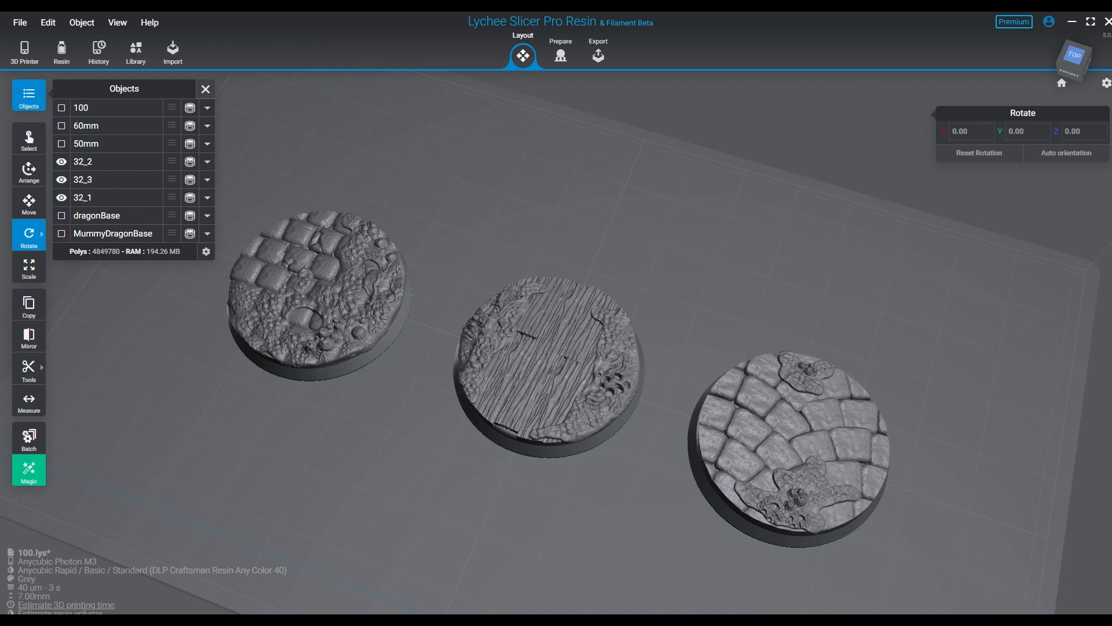
right_click_drag(550, 371, 553, 333)
scroll(585, 310, "up", 4)
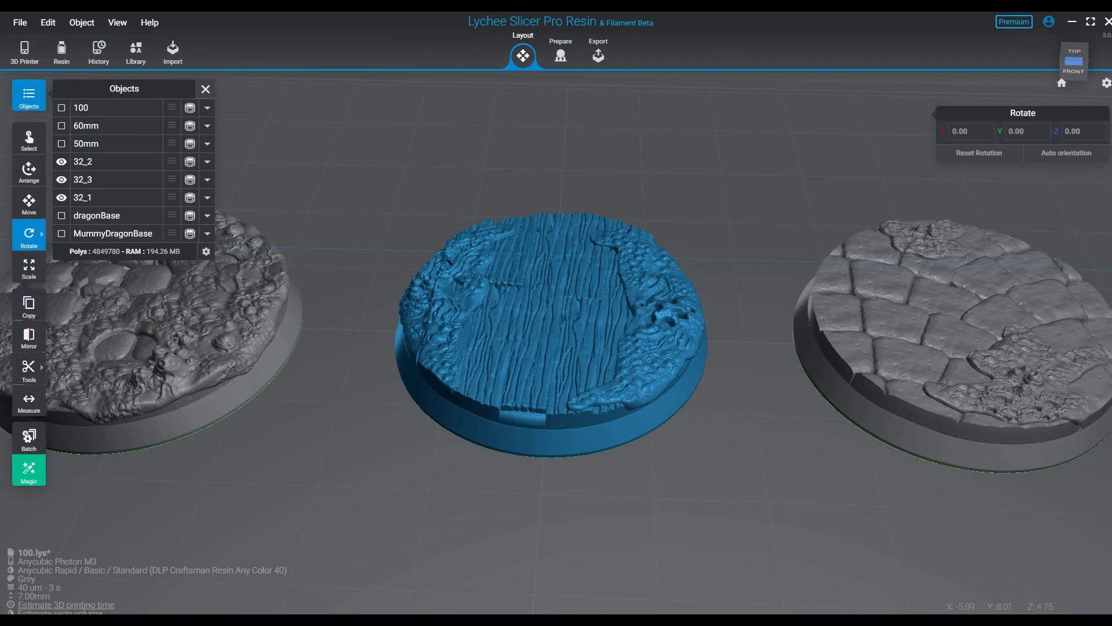
left_click(62, 162)
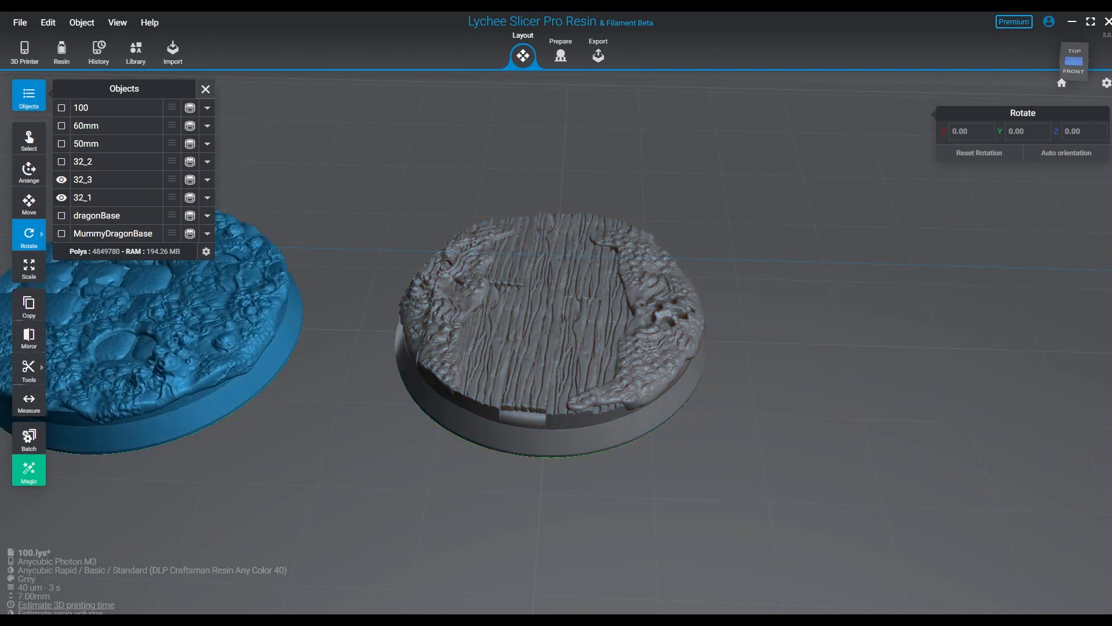
left_click(62, 197)
left_click(422, 302)
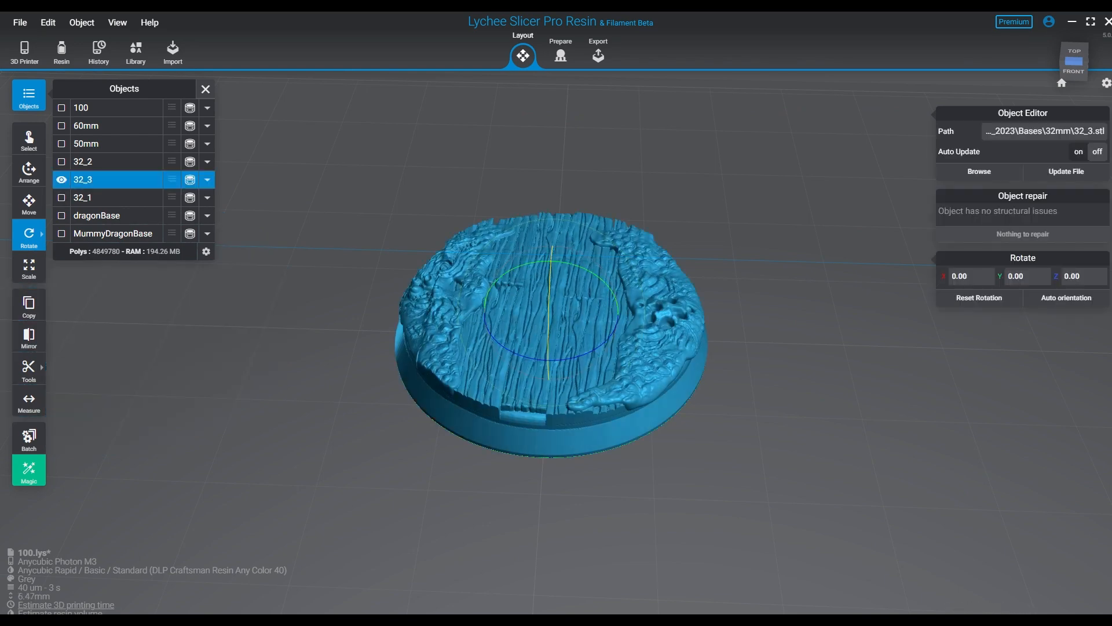
- Tilt the plank base about its X axis and set the X rotation to 54.10 degrees
right_click_drag(553, 341, 571, 313)
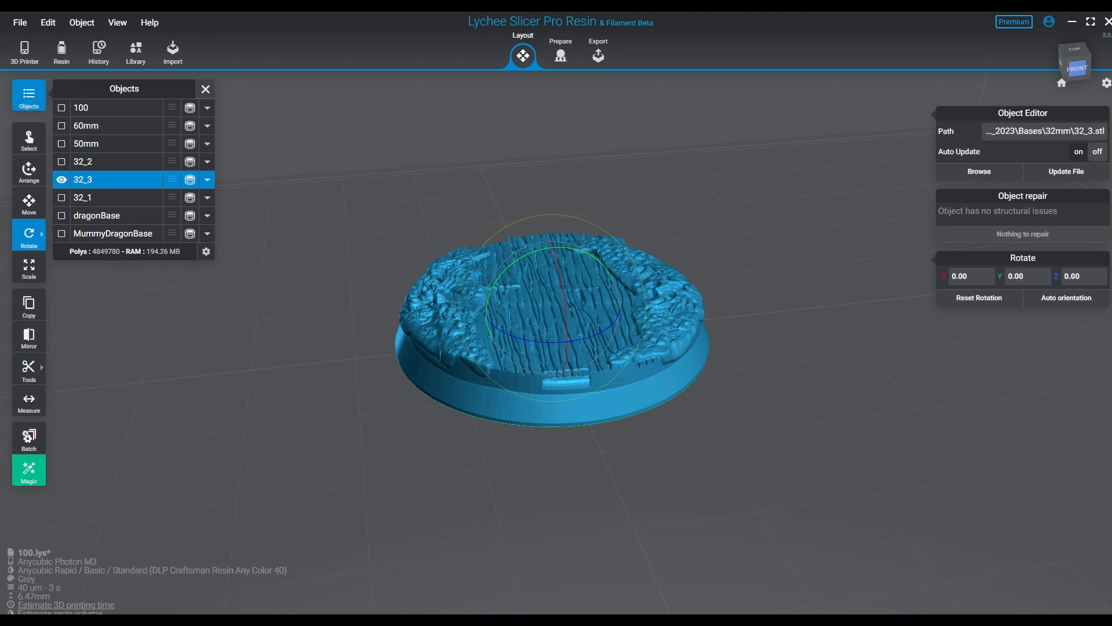
right_click_drag(571, 313, 472, 352)
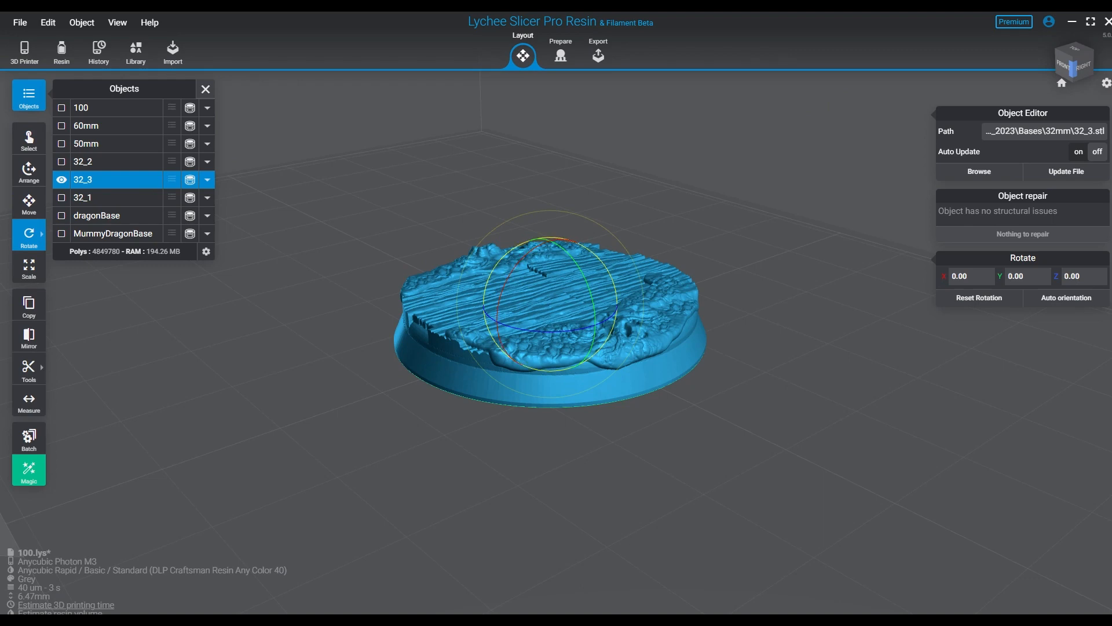
right_click_drag(504, 330, 492, 367)
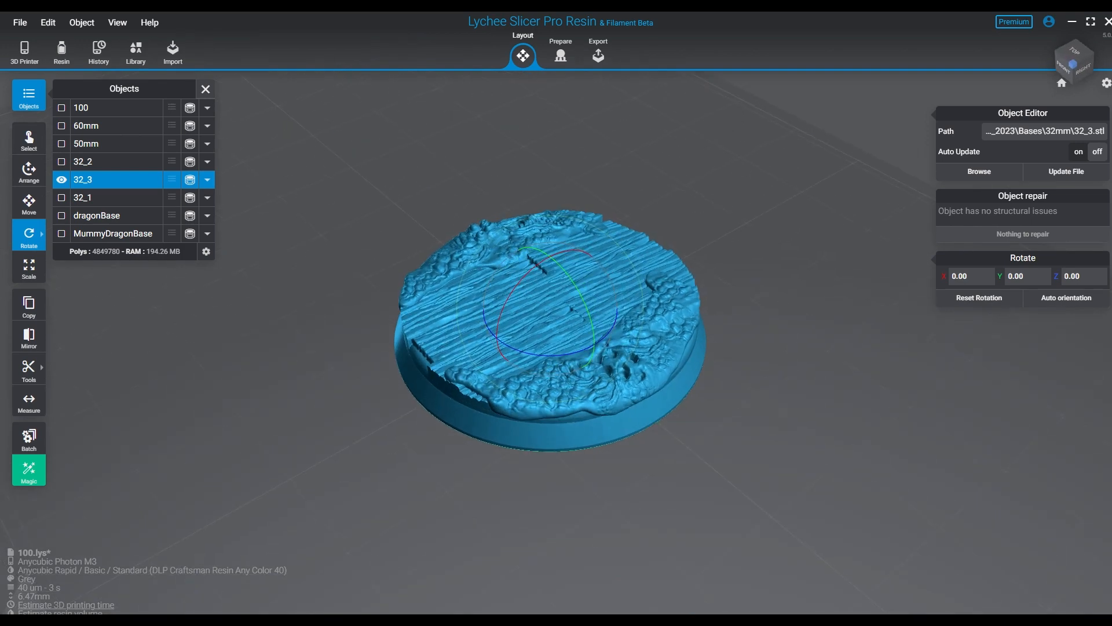
right_click_drag(550, 371, 483, 322)
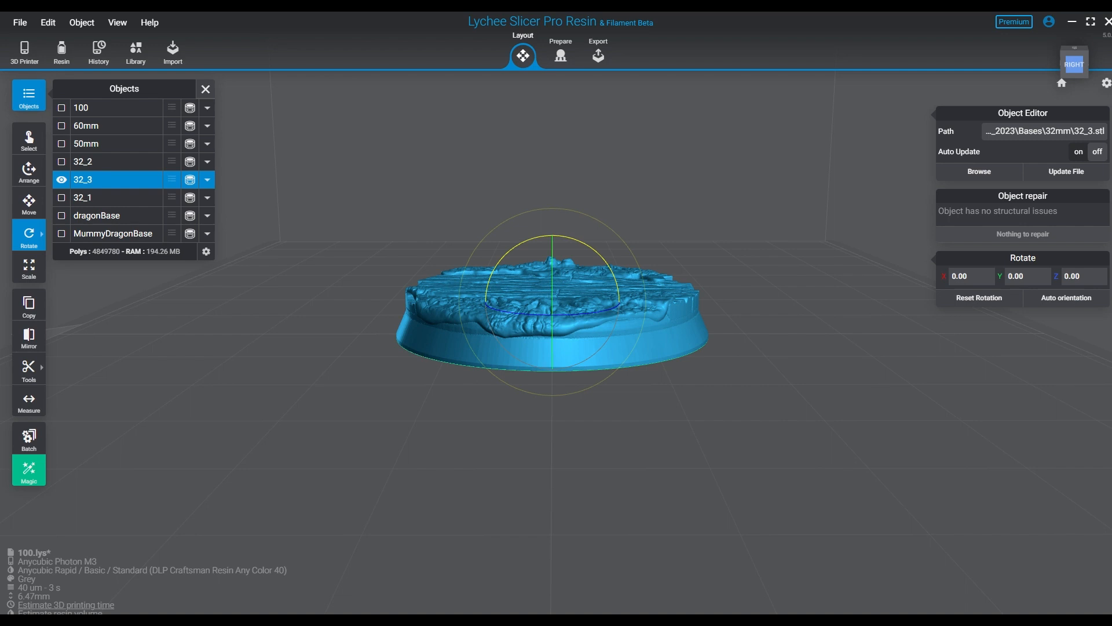
left_click_drag(585, 244, 530, 239)
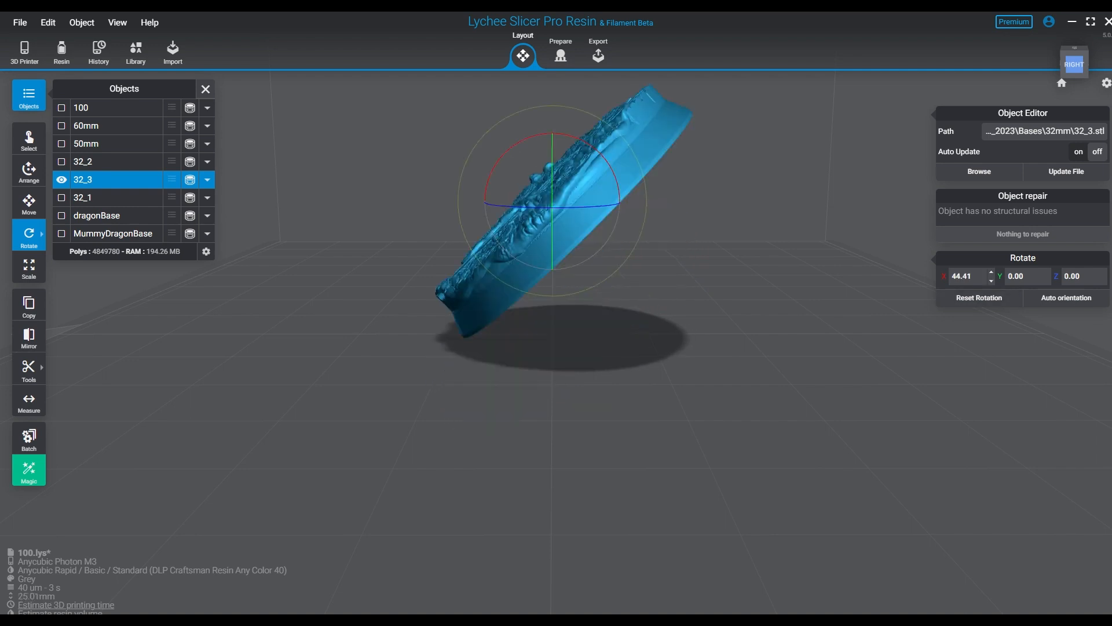
double_click(963, 276)
type("54.10")
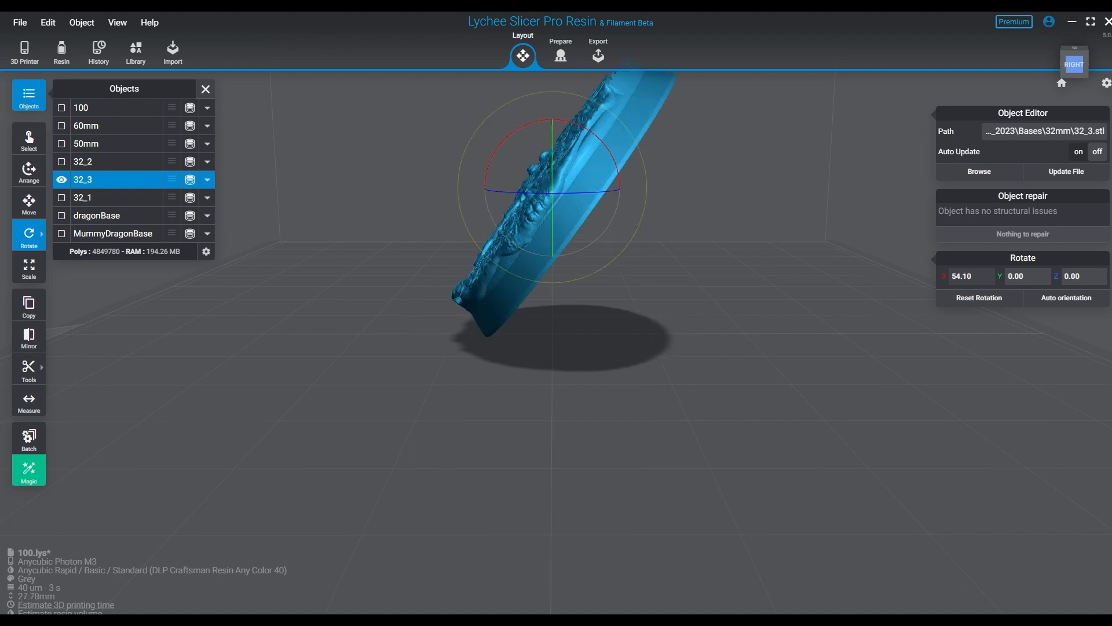
- Raise the tilted base off the build plate by setting its Z position to 5.00 mm
right_click_drag(405, 417, 724, 419)
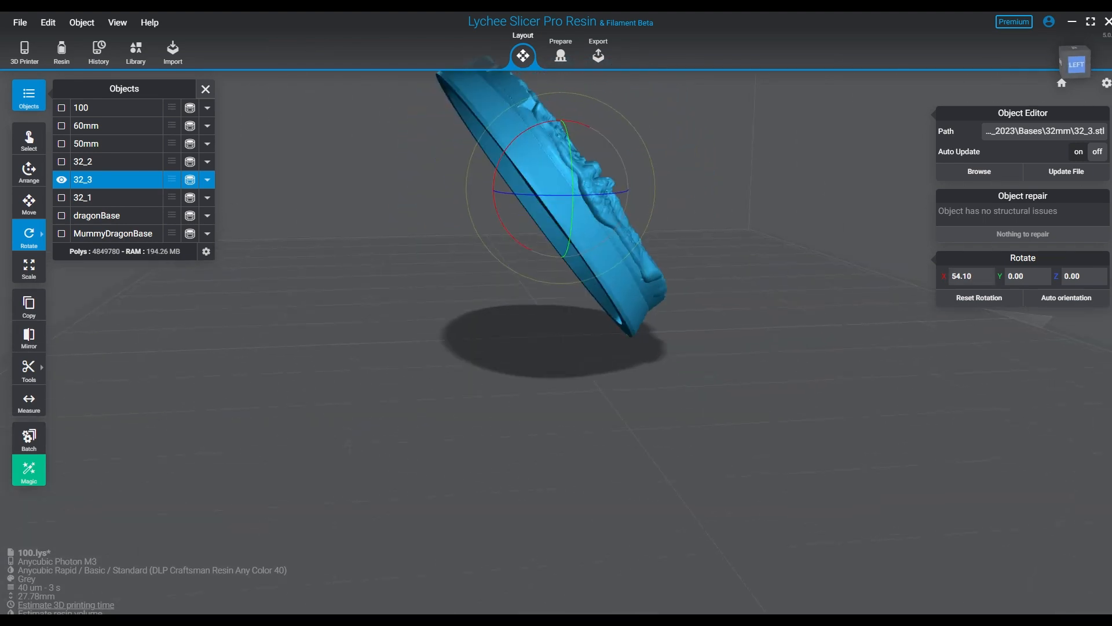
right_click_drag(724, 419, 843, 371)
scroll(556, 359, "up", 8)
right_click_drag(614, 359, 614, 379)
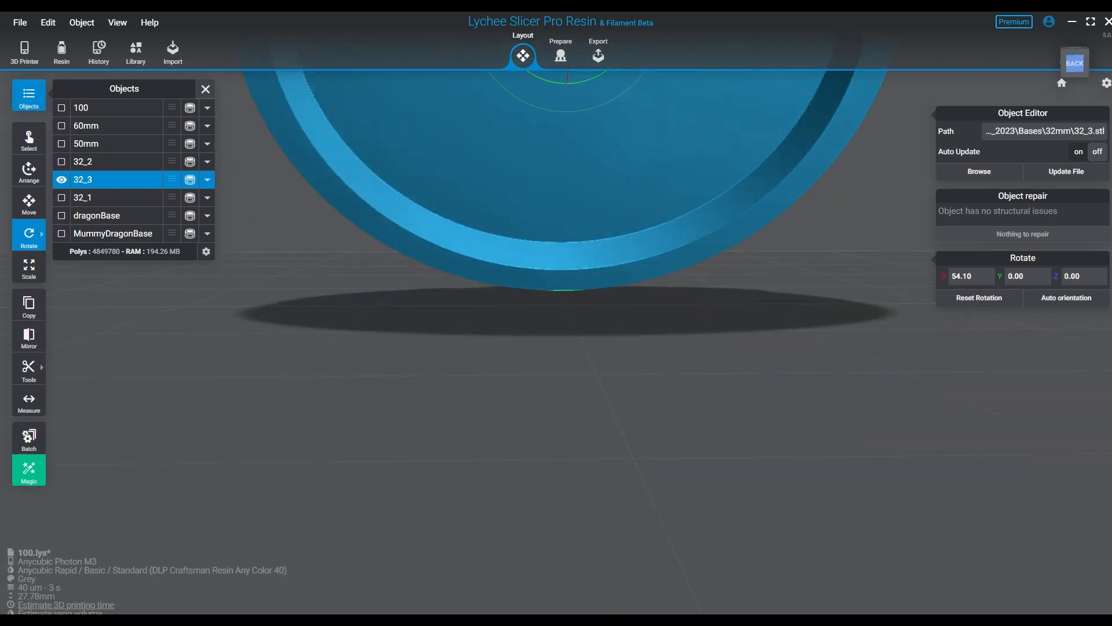
scroll(614, 359, "up", 5)
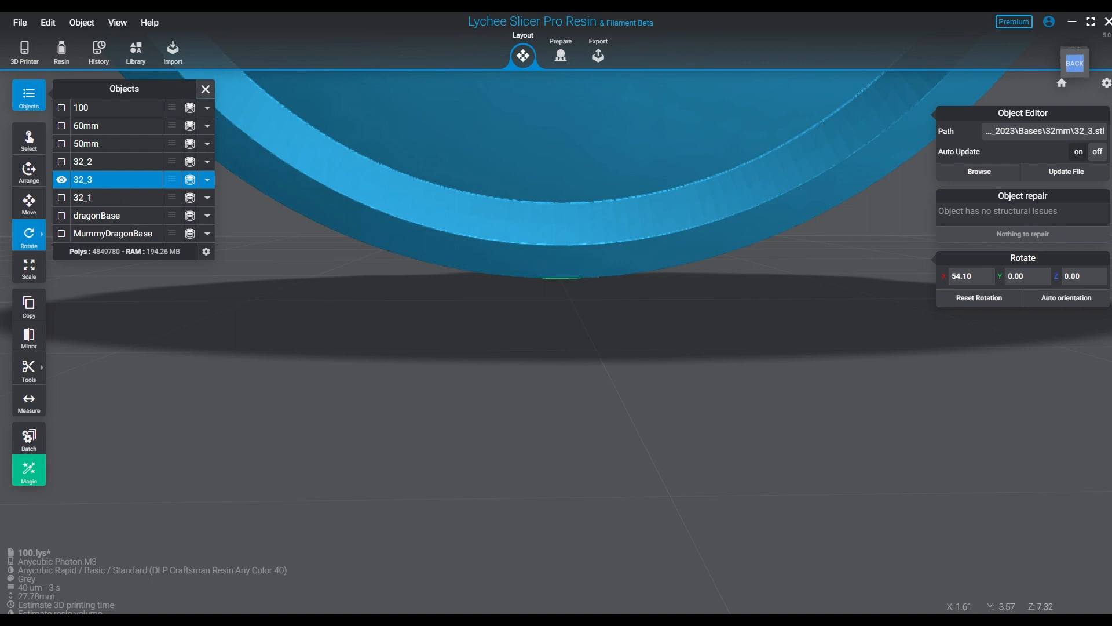
mouse_move(29, 236)
left_click(29, 203)
scroll(539, 174, "down", 5)
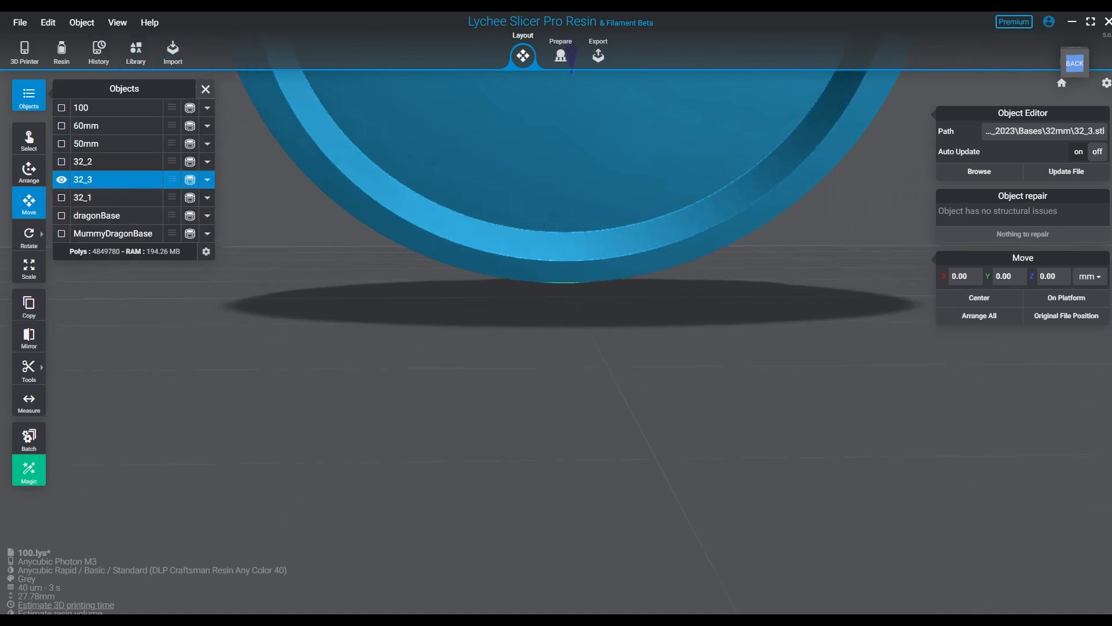
middle_click_drag(538, 133, 499, 371)
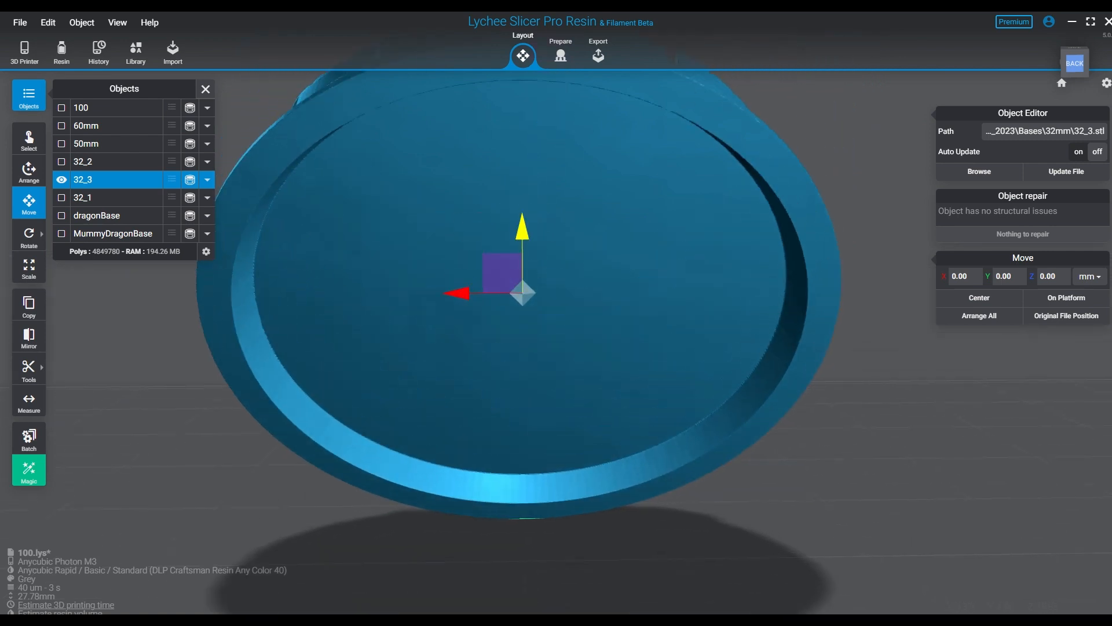
left_click_drag(522, 227, 522, 197)
double_click(1047, 276)
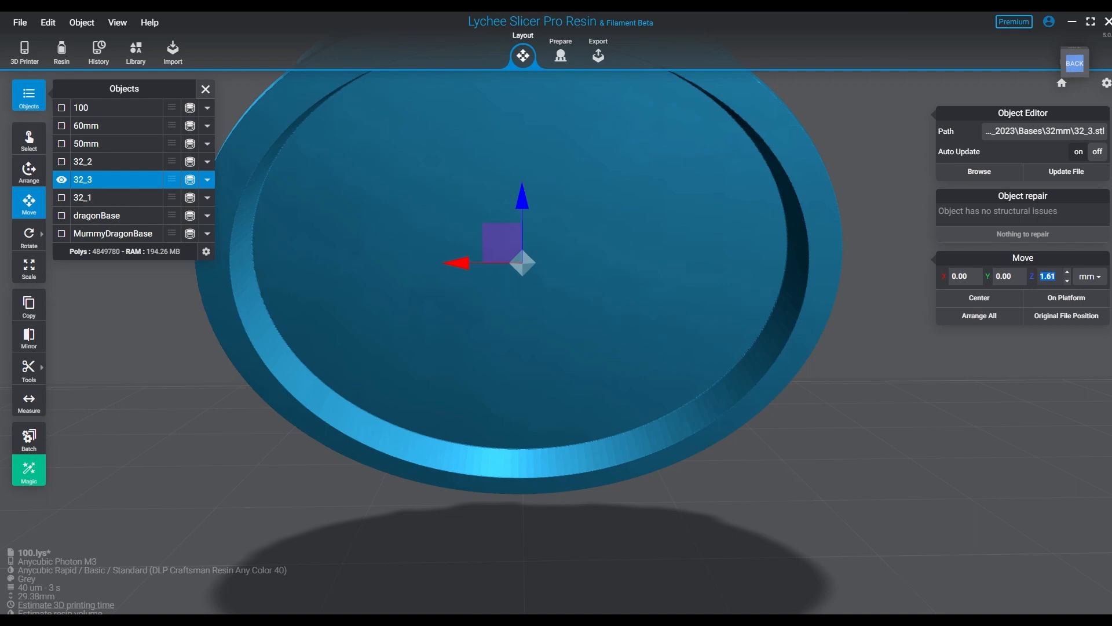
type("5.00")
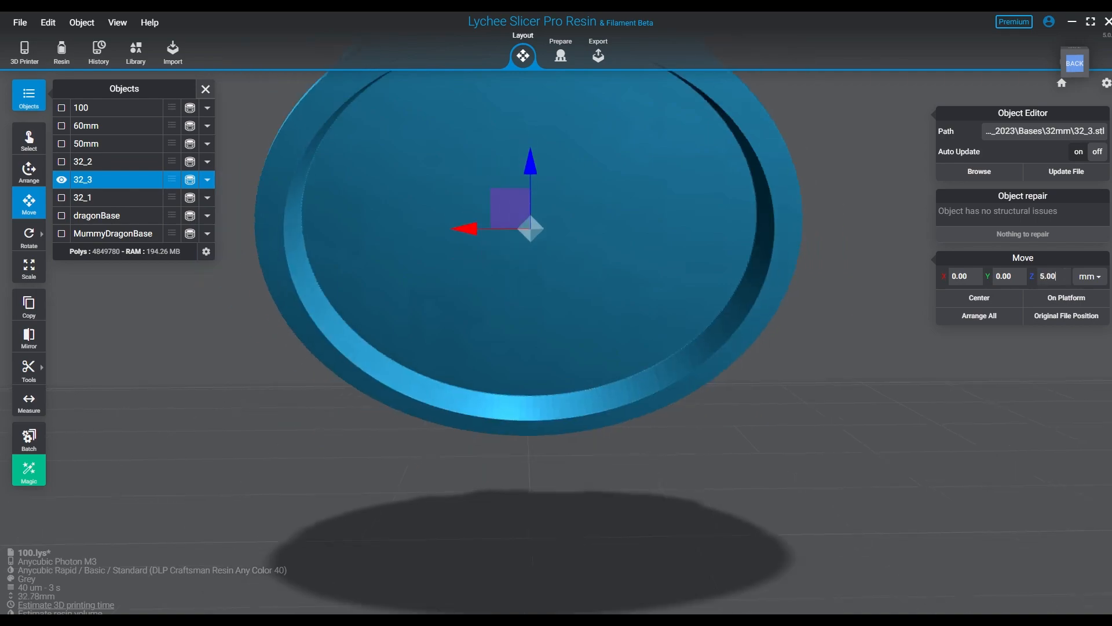
- Go to print preparation and give the base the eighth raft type, with 0.50 mm thickness and 100% scale
mouse_move(551, 359)
right_mouse_down()
mouse_move(859, 369)
mouse_move(551, 362)
right_mouse_up()
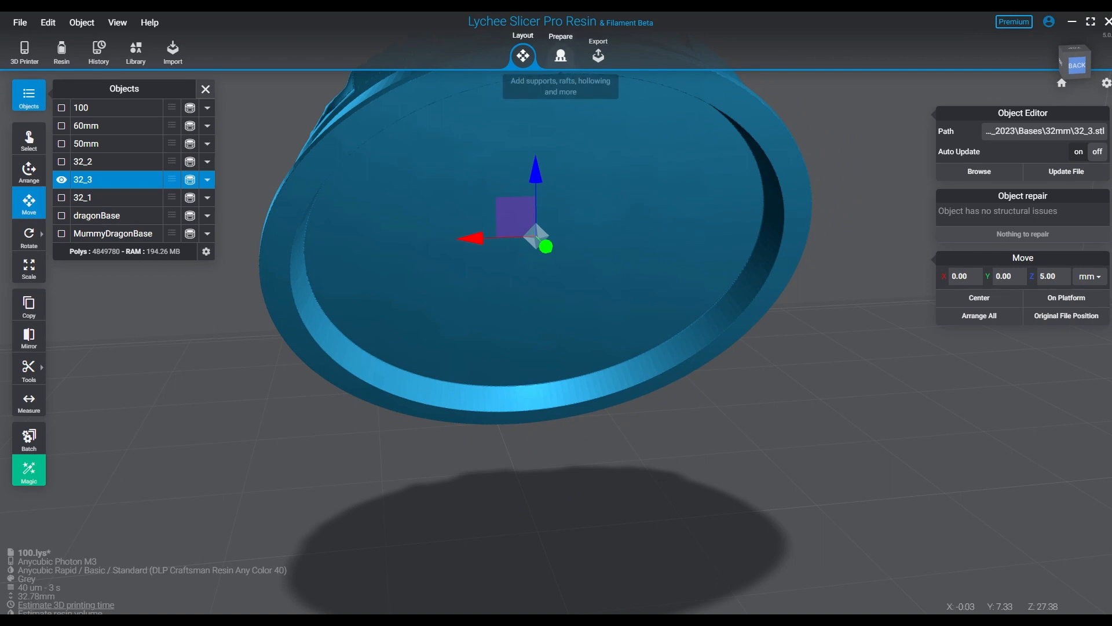
left_click(560, 56)
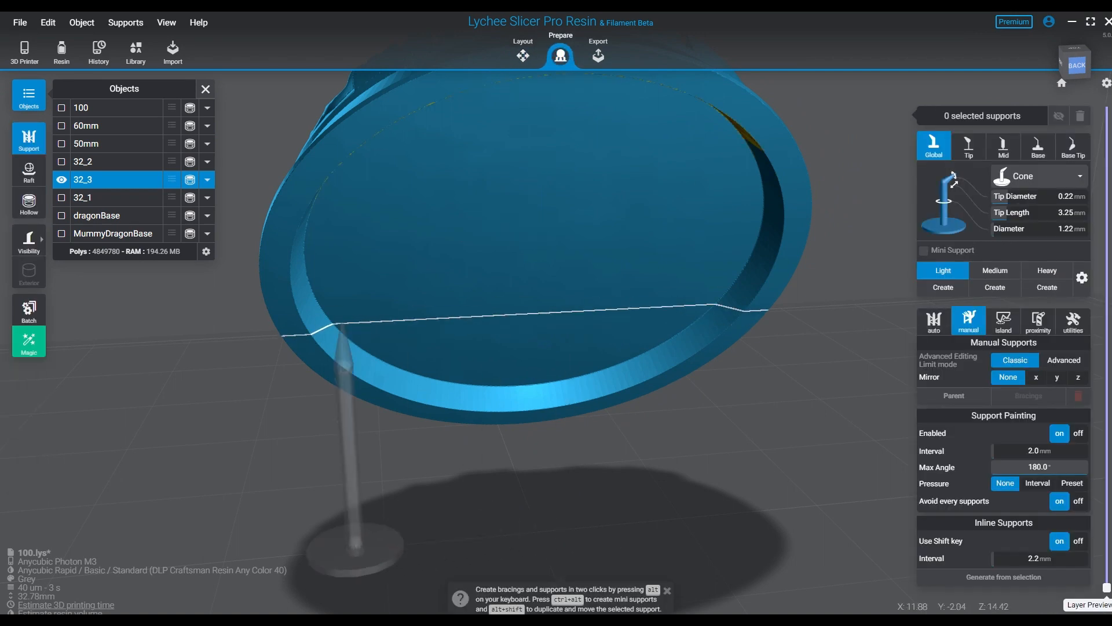
left_click(28, 171)
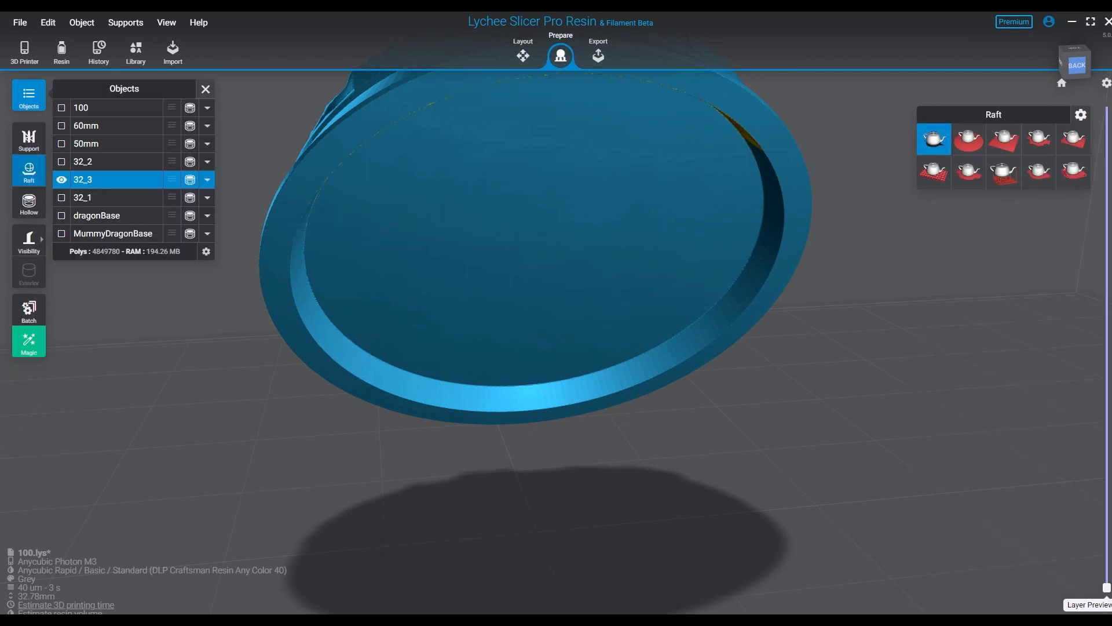
left_click(1004, 172)
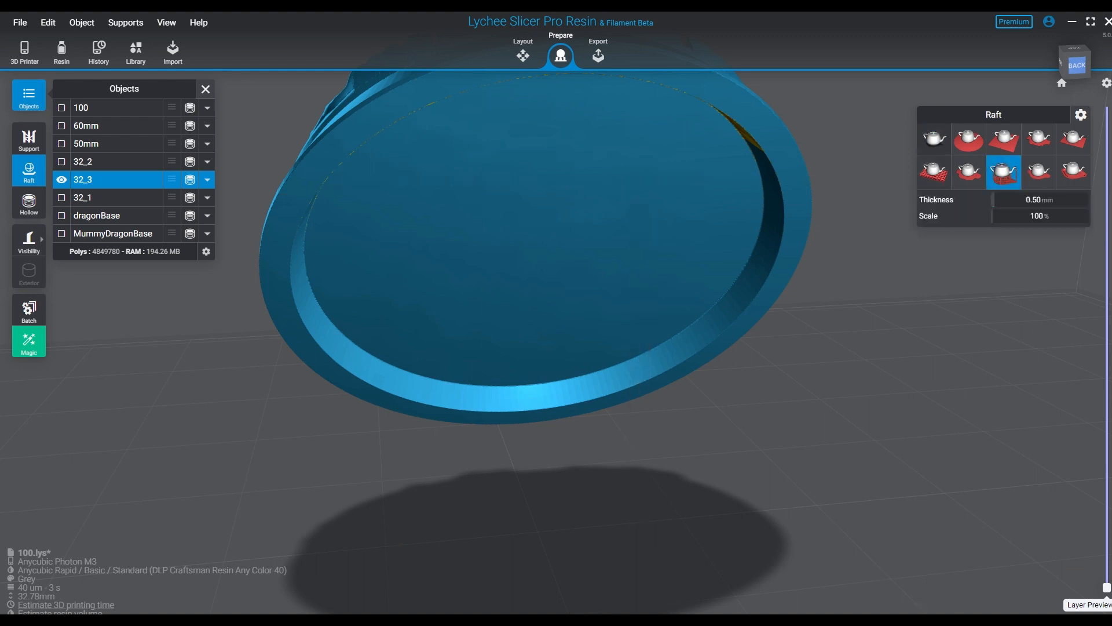
- Choose the Medium support preset and set tip diameter 0.33 mm, tip length 3.33 mm and diameter 1.33 mm
left_click(29, 139)
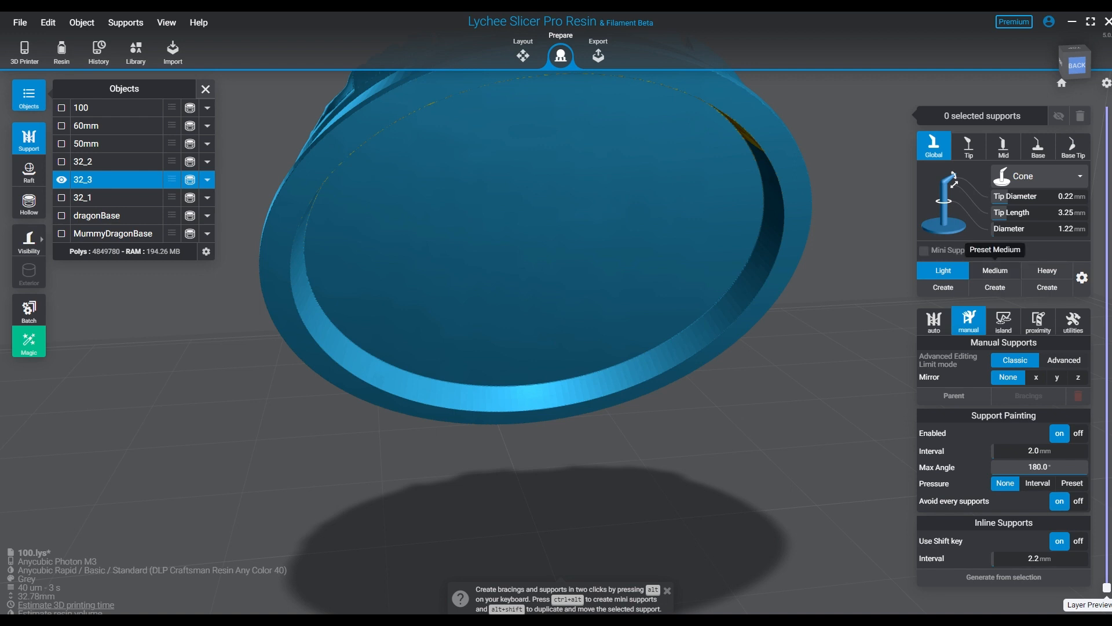
left_click(995, 270)
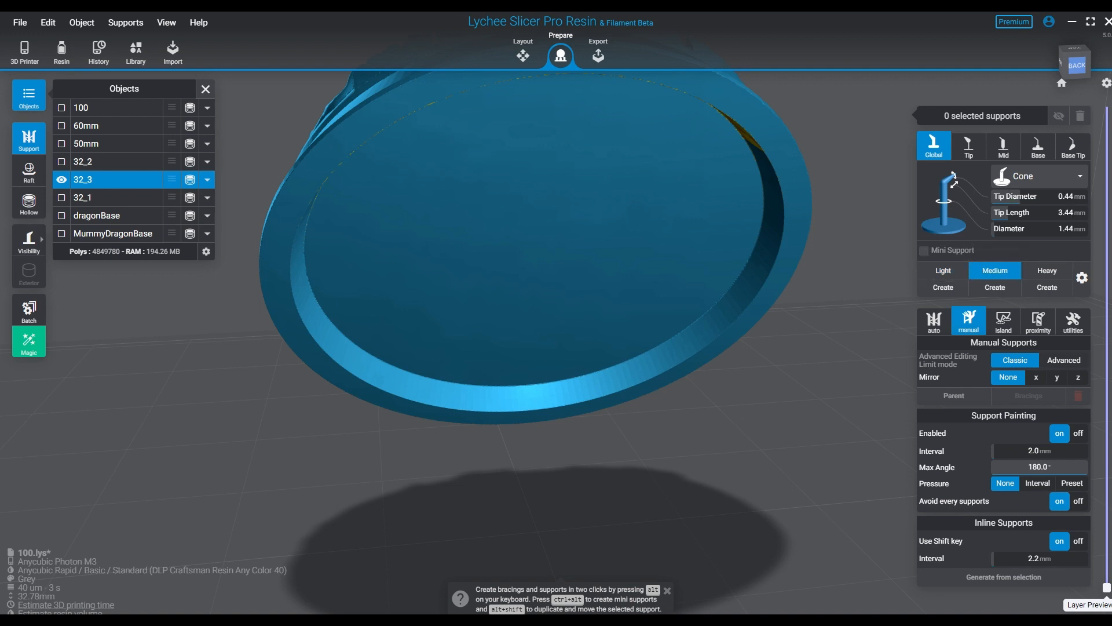
left_click(1065, 196)
key("BackSpace")
type(".33")
key("Tab")
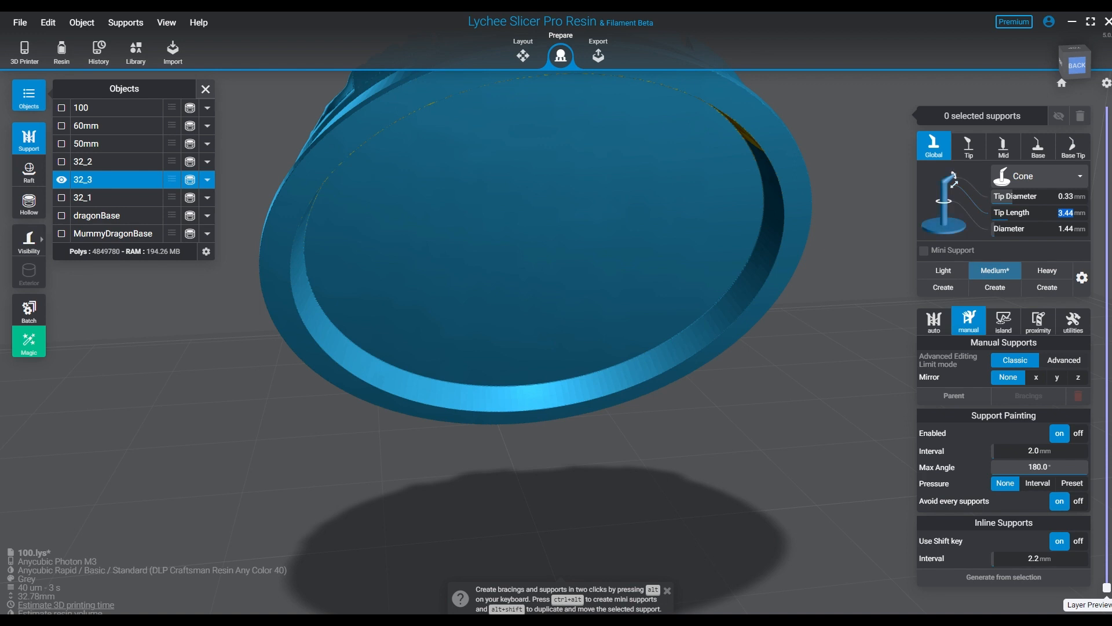
type("3.33")
key("Tab")
type("1.33")
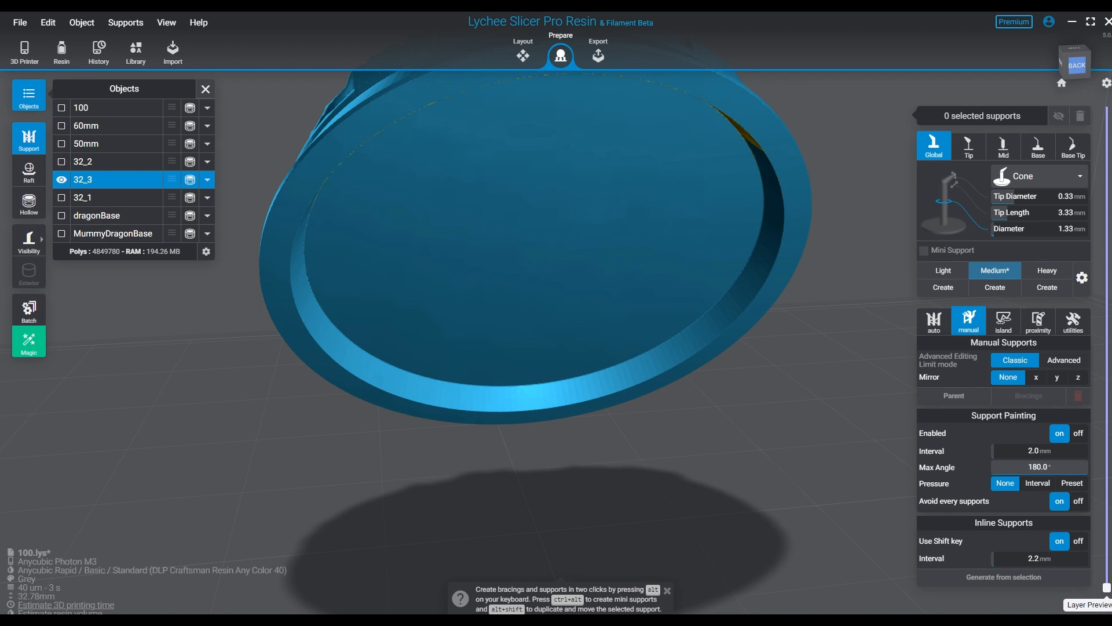
key("Return")
- Mirror manual supports along X and place a close pair on the highest part of the base's underside rim
mouse_move(650, 298)
right_mouse_down()
mouse_move(638, 341)
mouse_move(628, 290)
mouse_move(647, 293)
right_mouse_up()
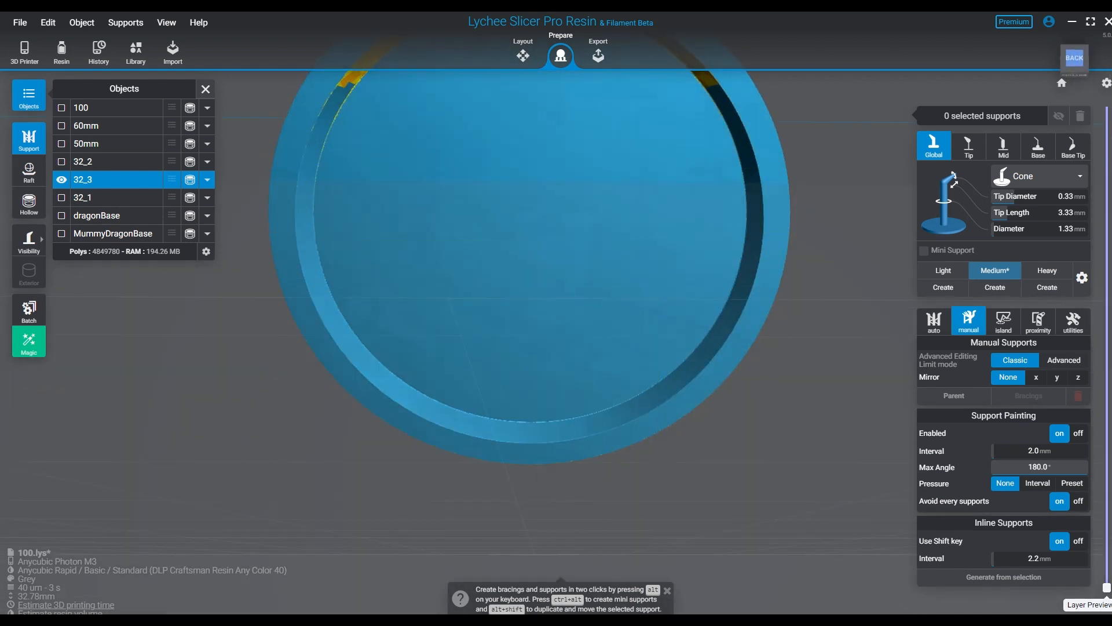
left_click(1036, 377)
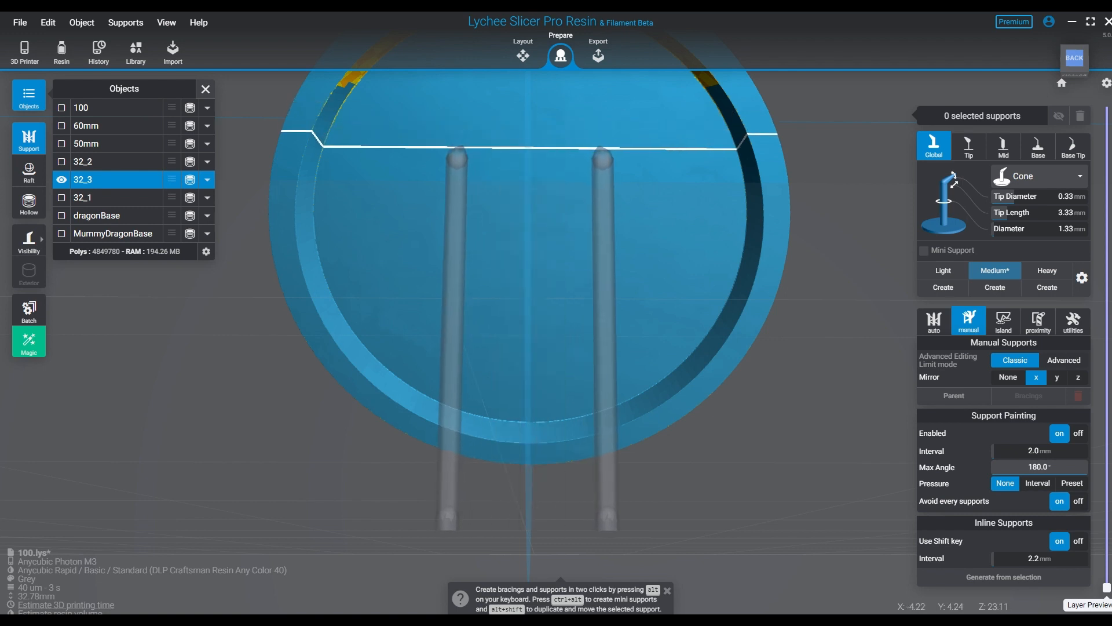
middle_click_drag(438, 175, 447, 366)
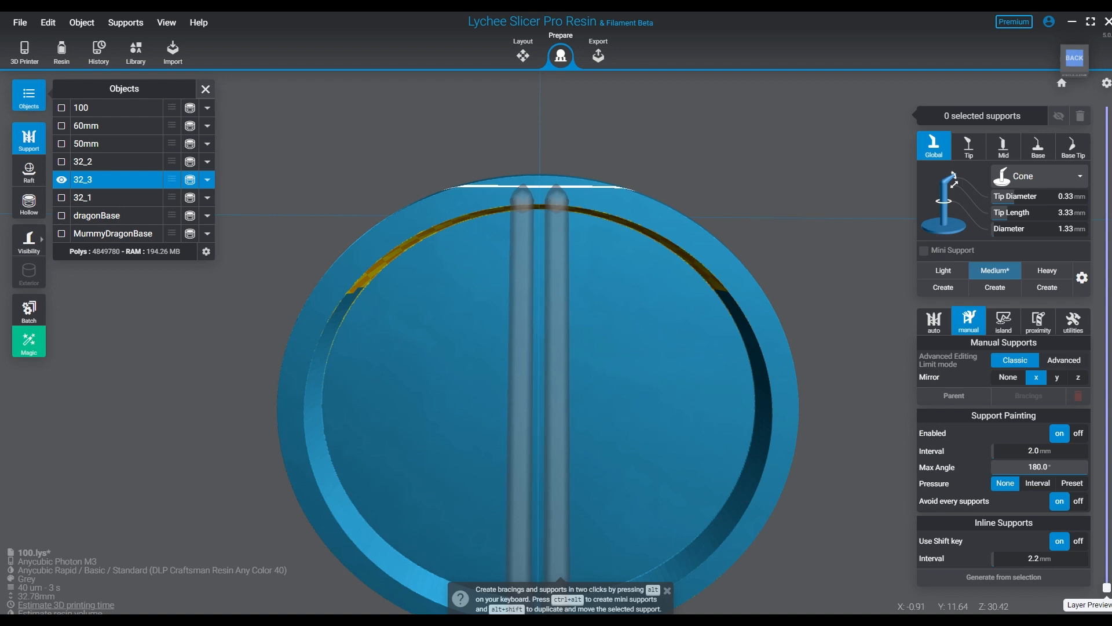
left_click(556, 186)
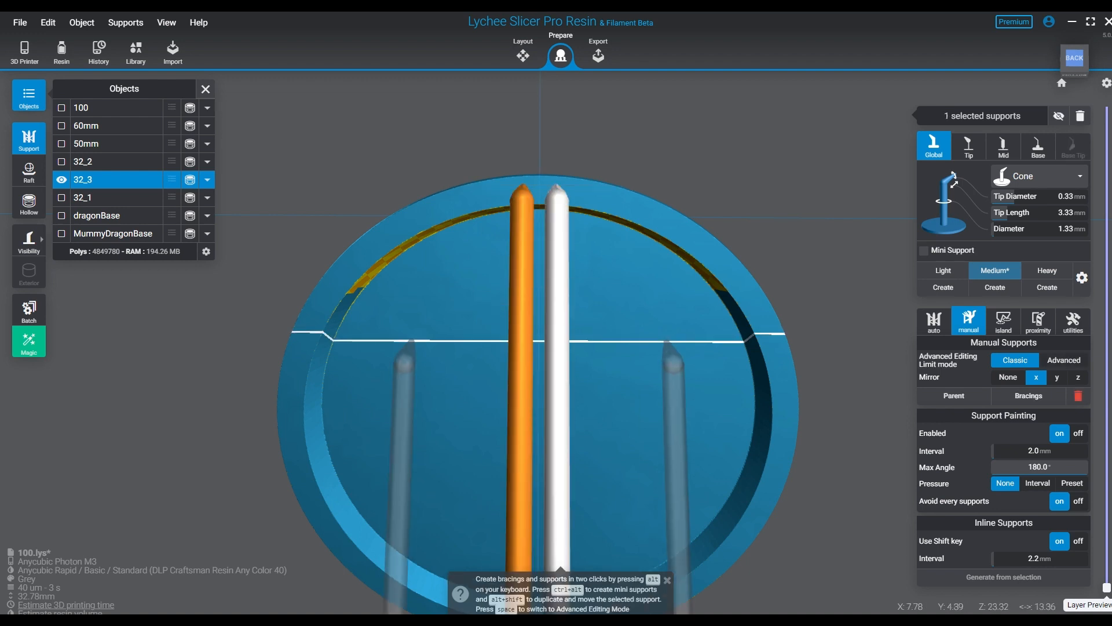
- Place a central support on the lowest point of the base's rim and a mirrored pair directly beside it
right_click_drag(452, 515, 436, 449)
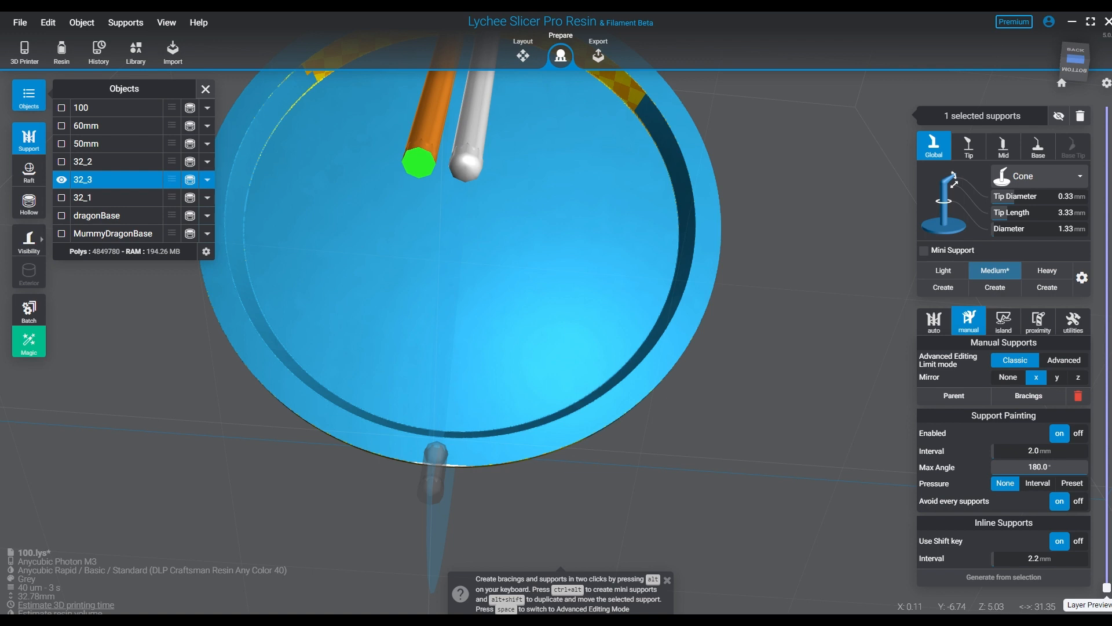
left_click(437, 453)
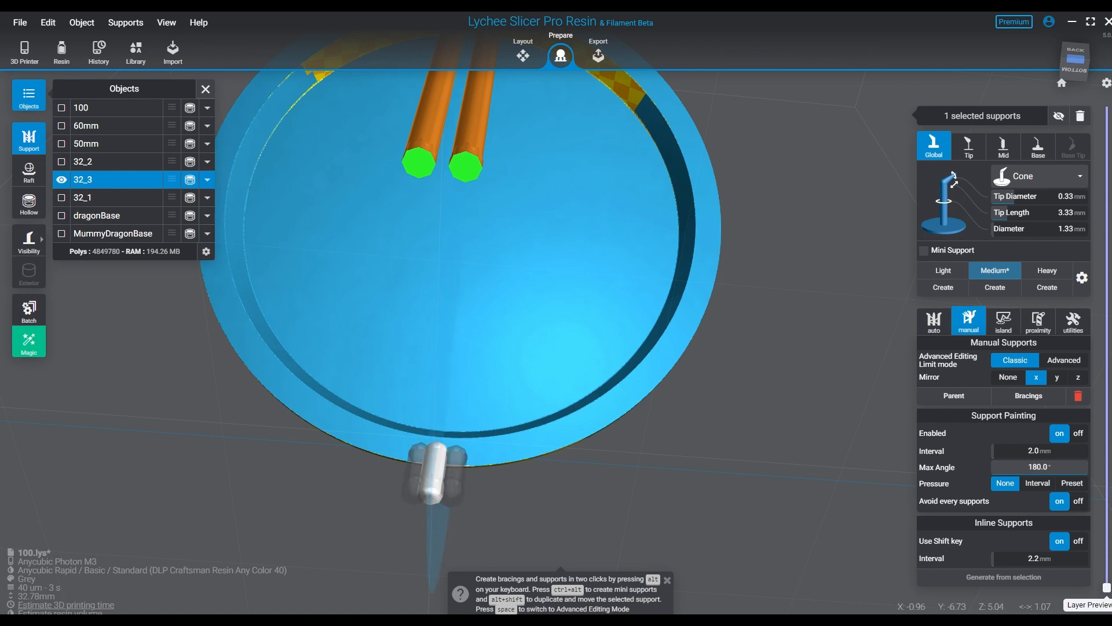
left_click(456, 454)
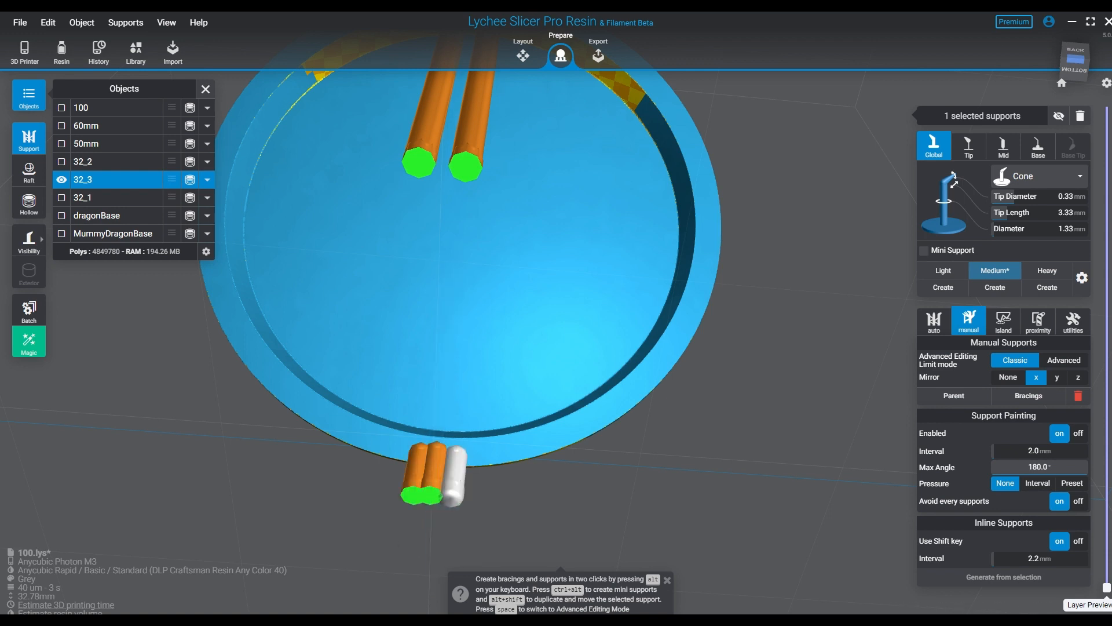
right_click_drag(457, 467, 463, 387)
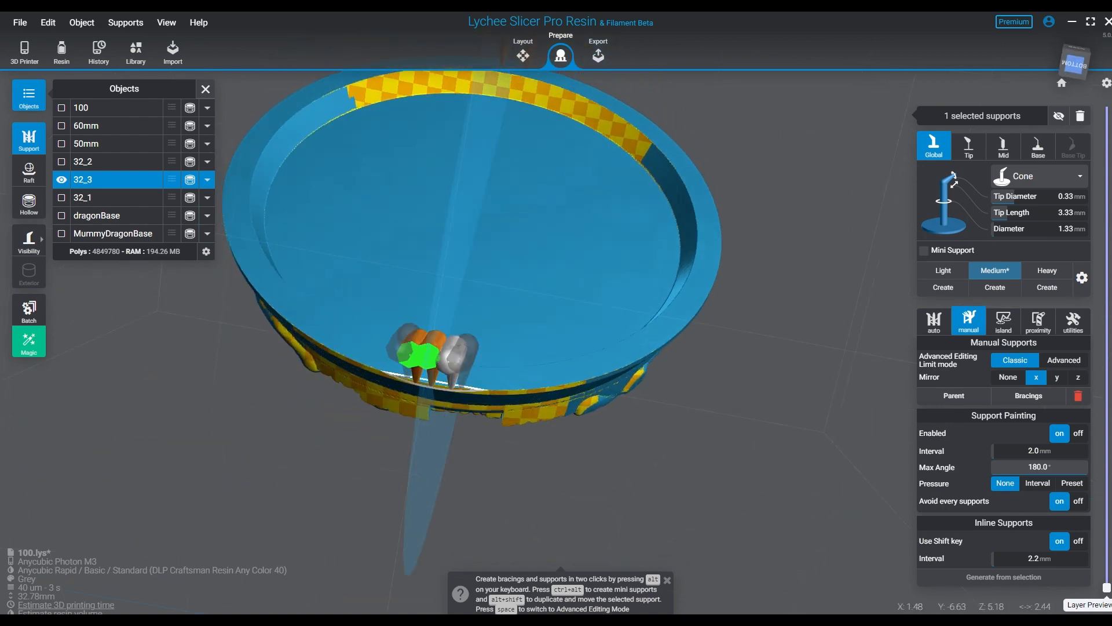
- Place five mirrored support pairs side by side, working outward from the central supports along the lowest part of the base's rim
scroll(440, 341, "up", 5)
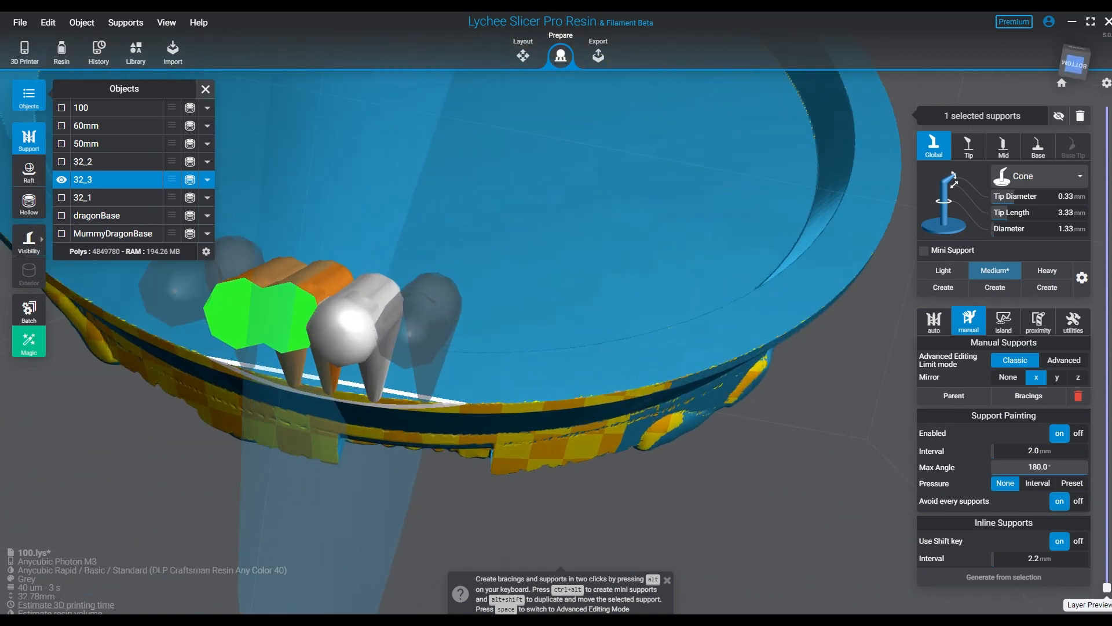
right_click_drag(433, 395, 706, 428)
right_click_drag(481, 284, 463, 338)
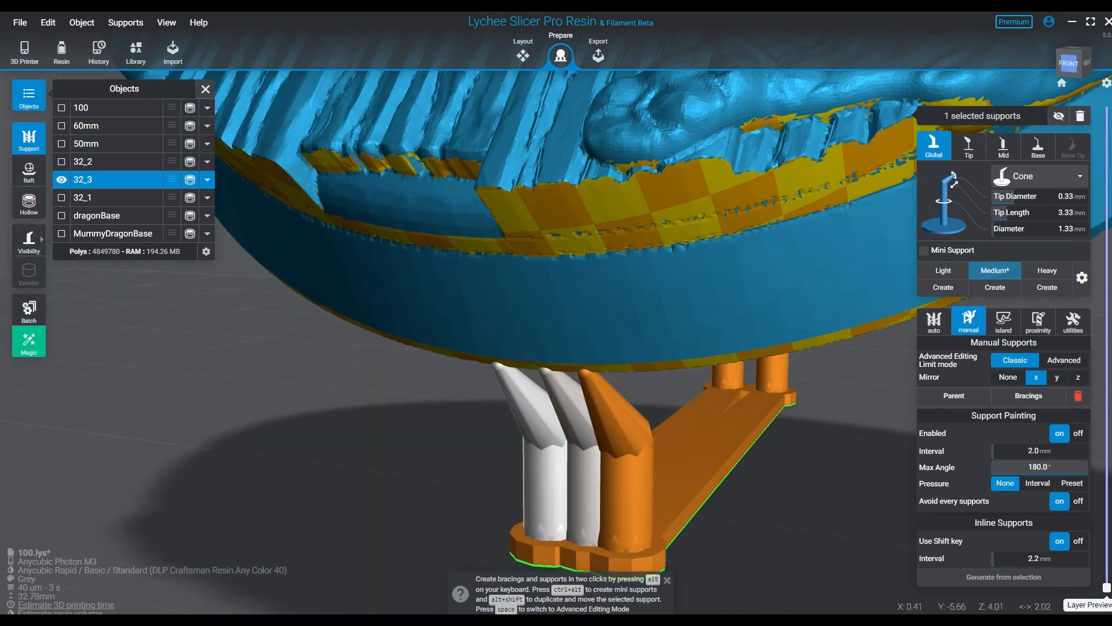
right_click_drag(556, 408, 237, 324)
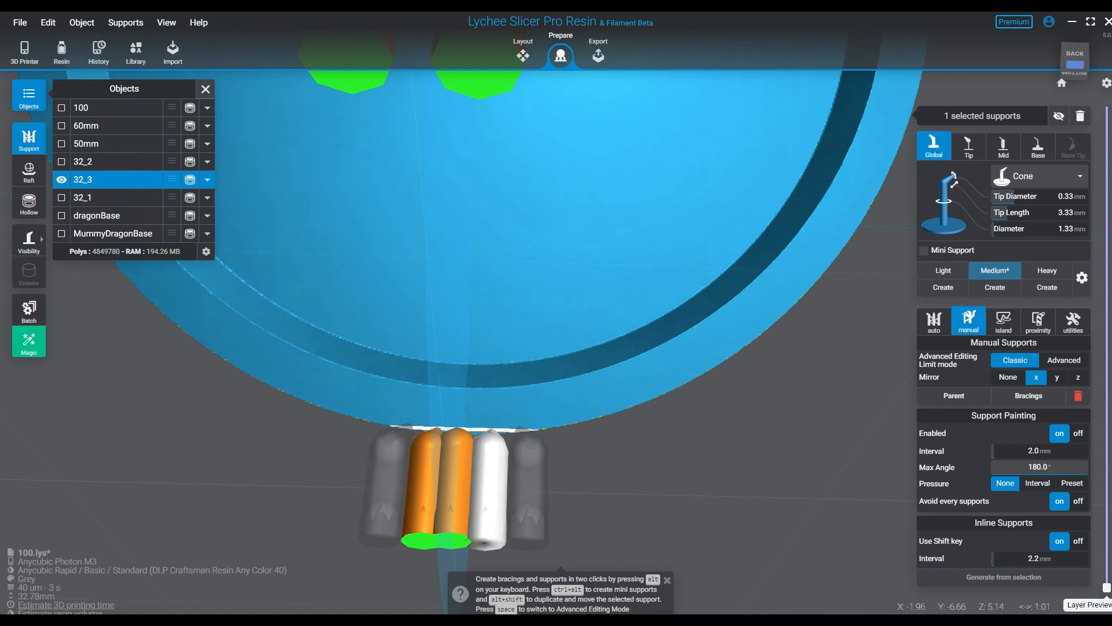
left_click(523, 428)
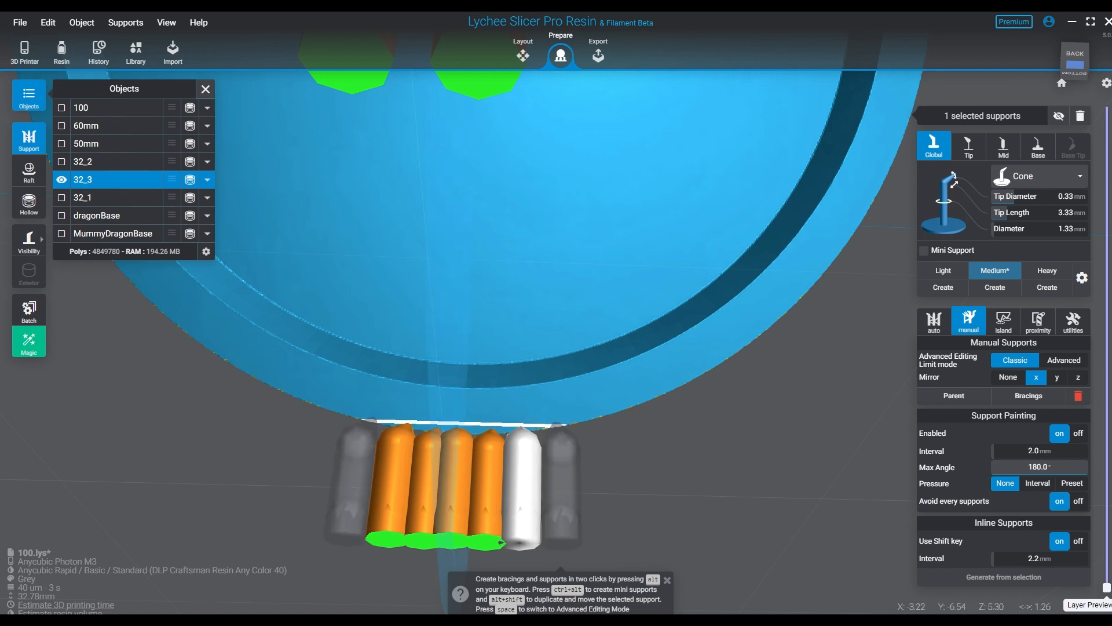
left_click(559, 426)
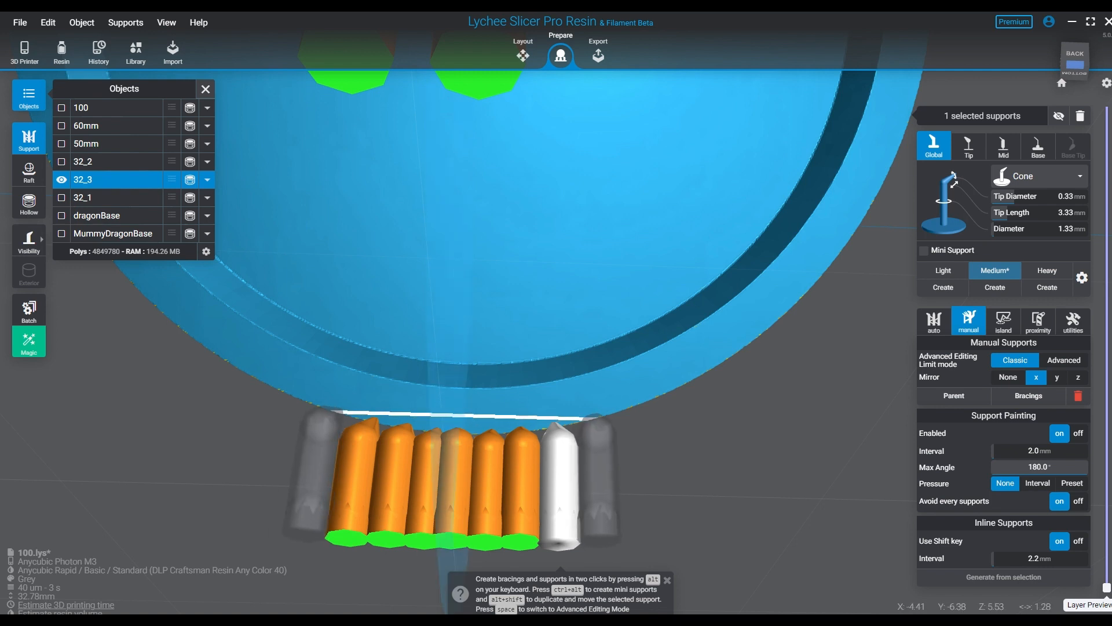
left_click(599, 420)
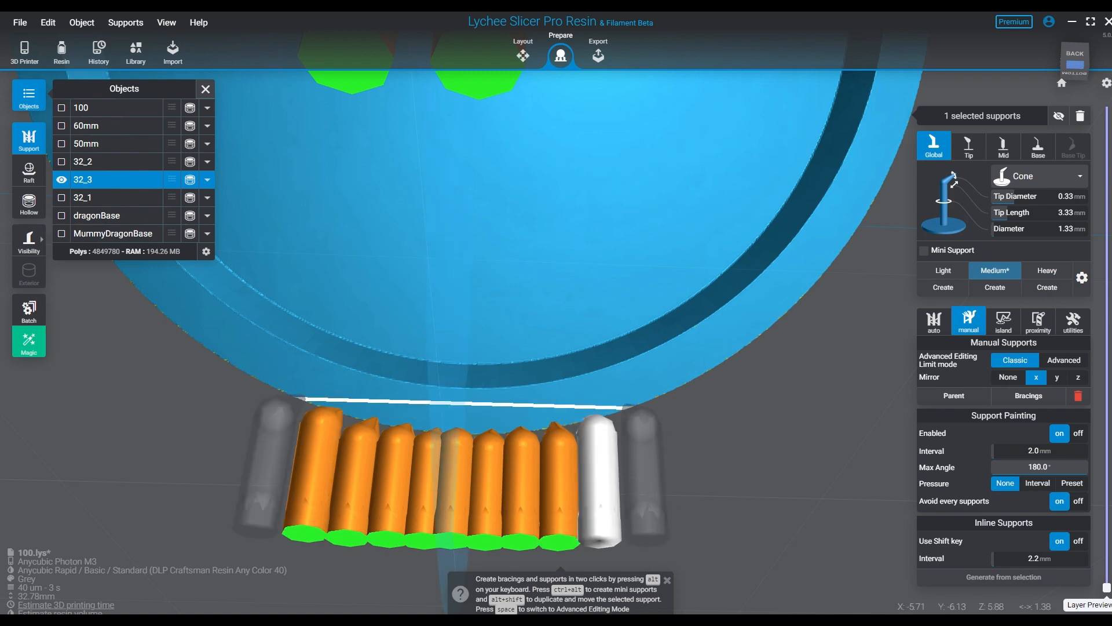
left_click(640, 415)
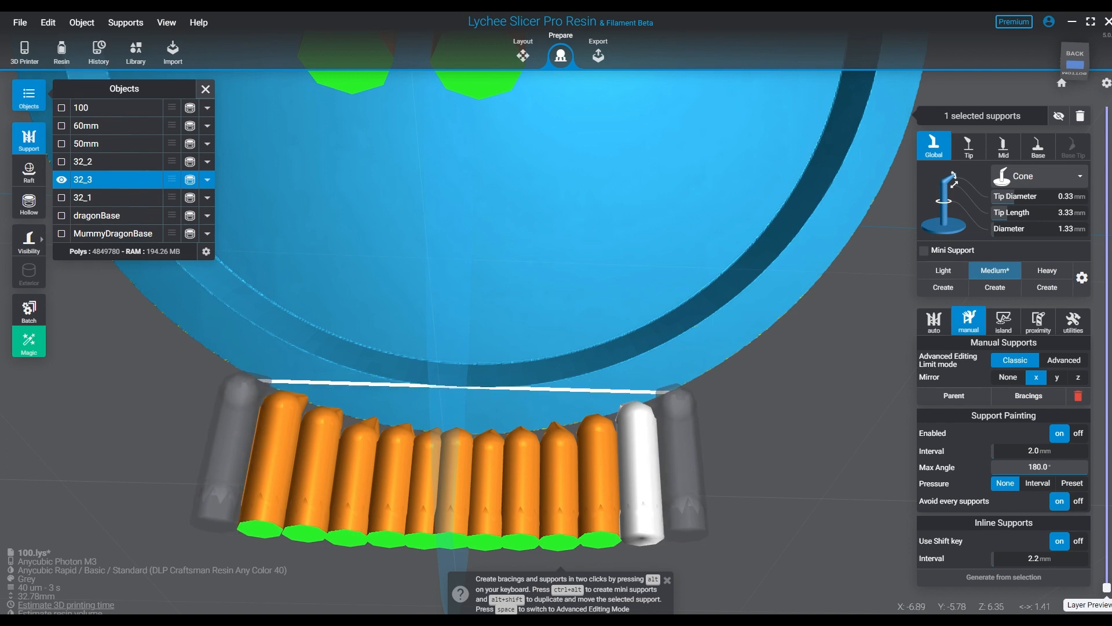
left_click(672, 399)
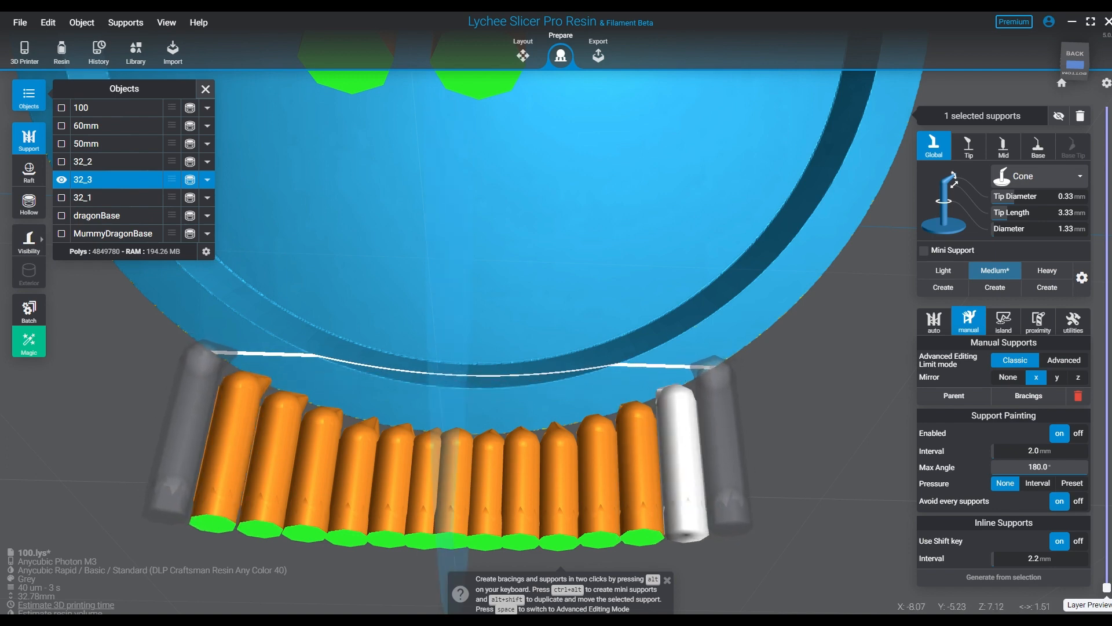
- Continue the closely spaced mirrored support pairs up the curve of the lower rim as far as the base's widest point
left_click(718, 376)
left_click(732, 347)
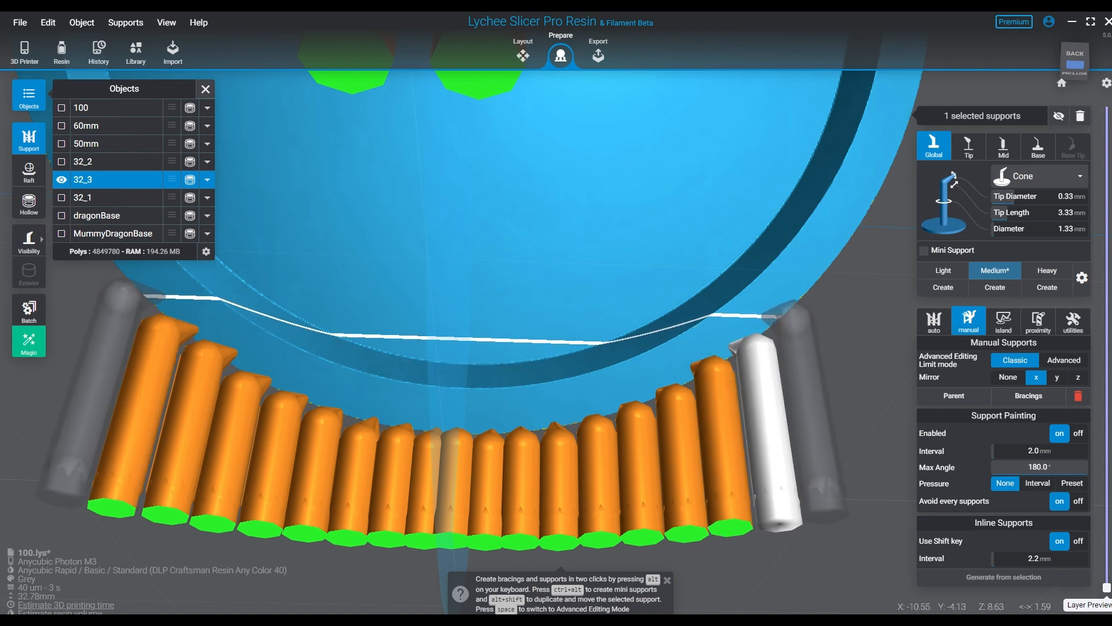
left_click(767, 314)
left_click(796, 279)
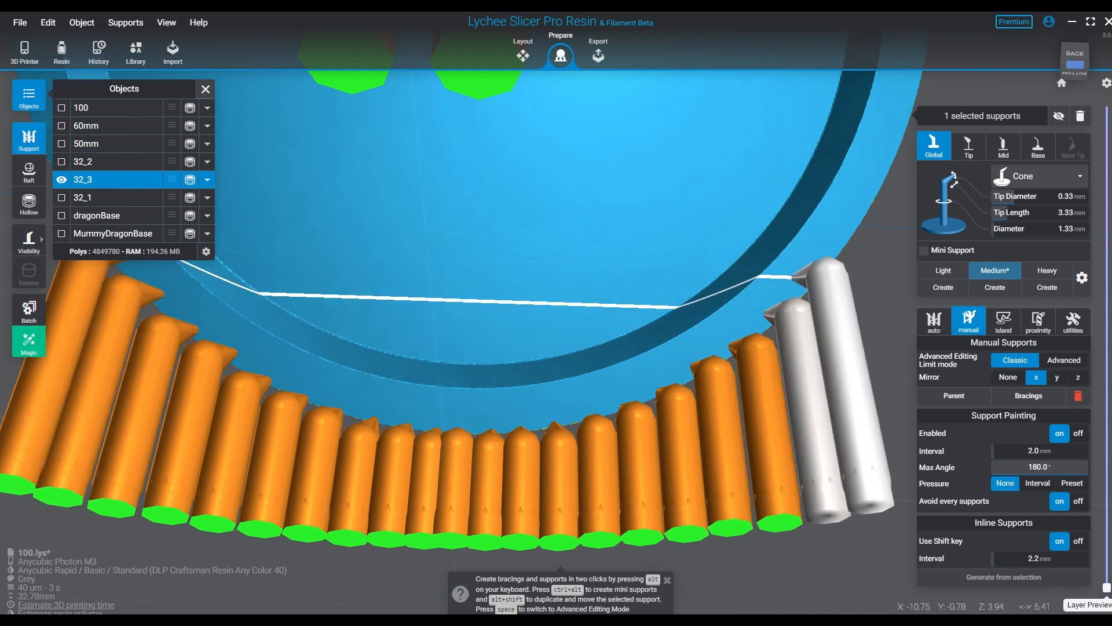
middle_click_drag(797, 279, 698, 363)
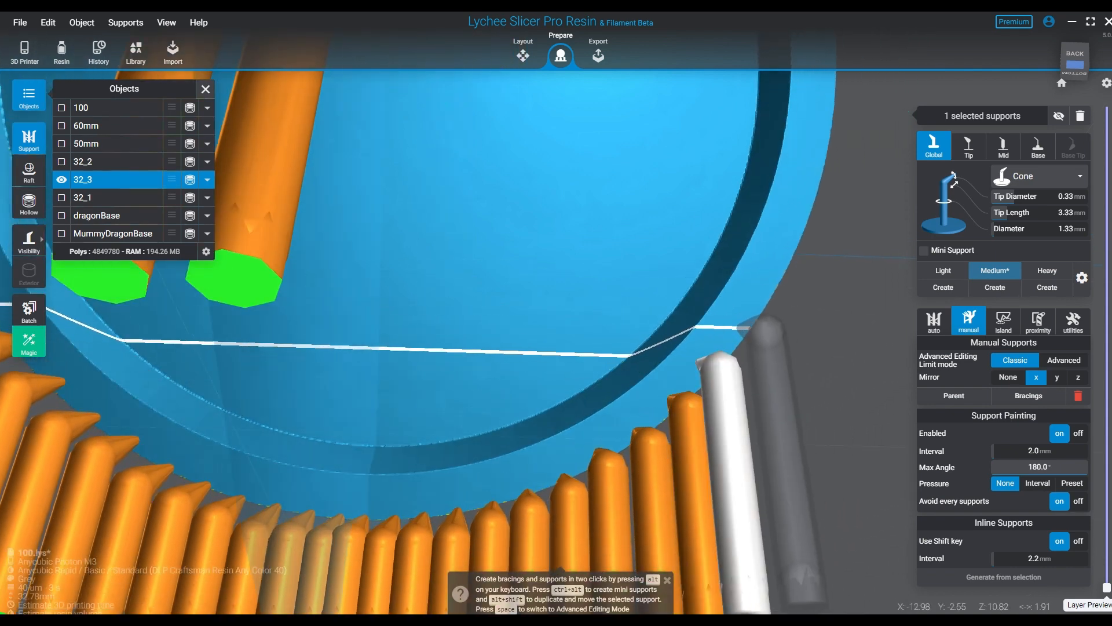
left_click(748, 333)
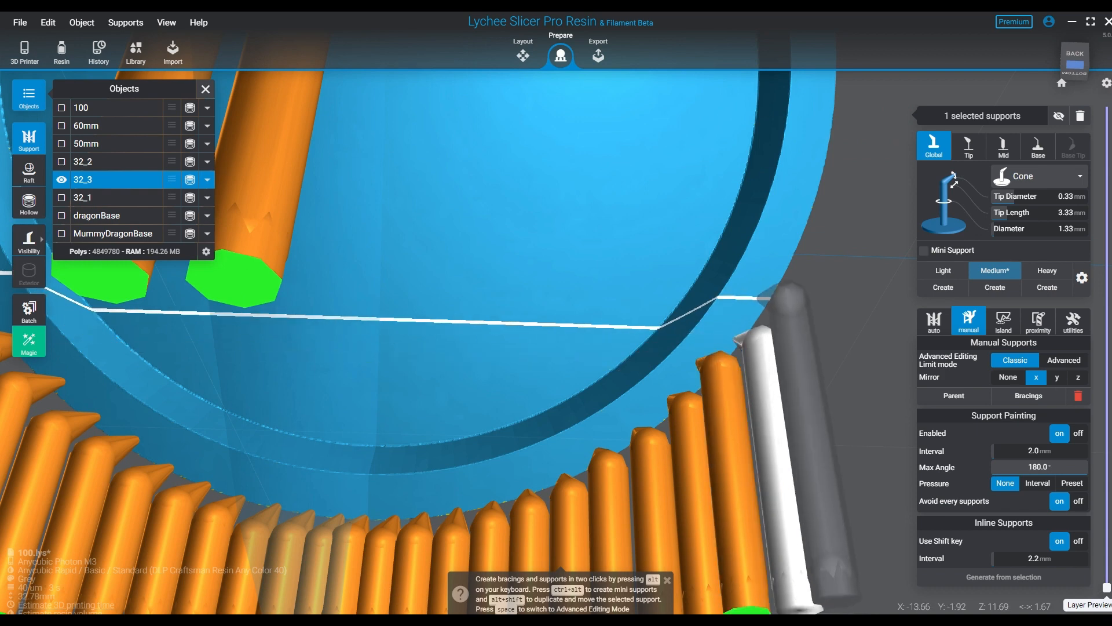
left_click(759, 298)
left_click(784, 254)
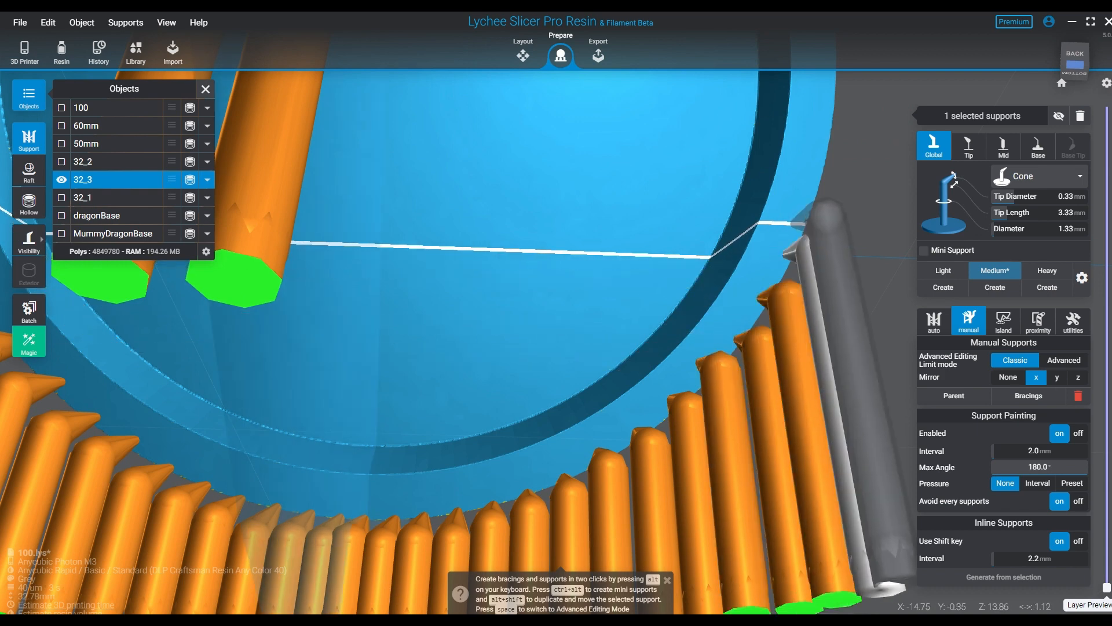
left_click(803, 197)
middle_click_drag(802, 197, 760, 333)
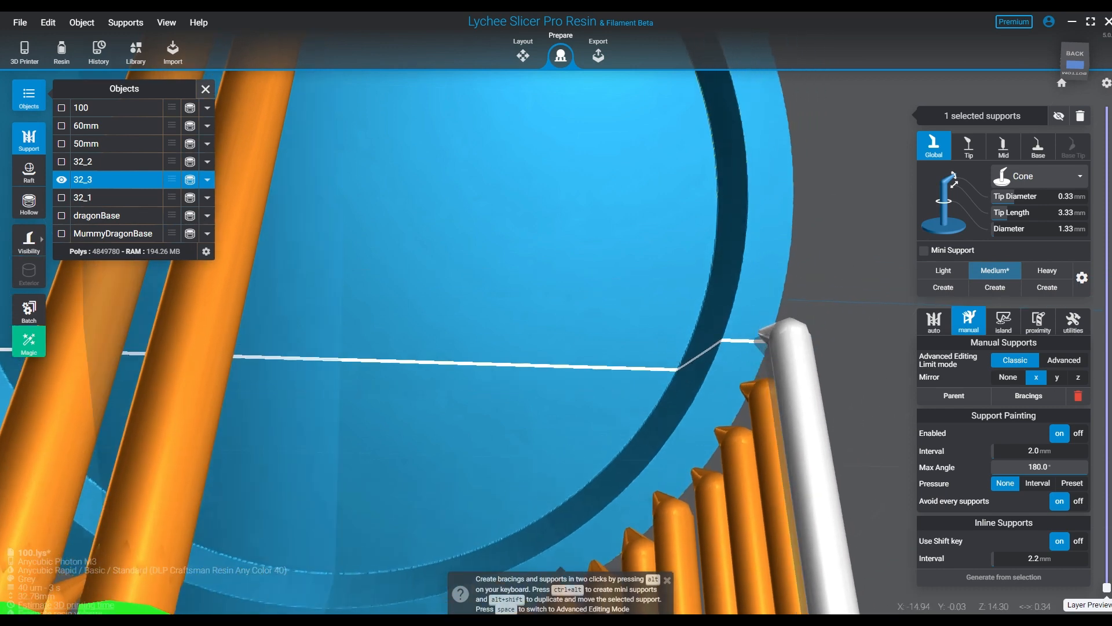
- Place three more mirrored support pairs on the rim just above the base's widest point
left_click(783, 267)
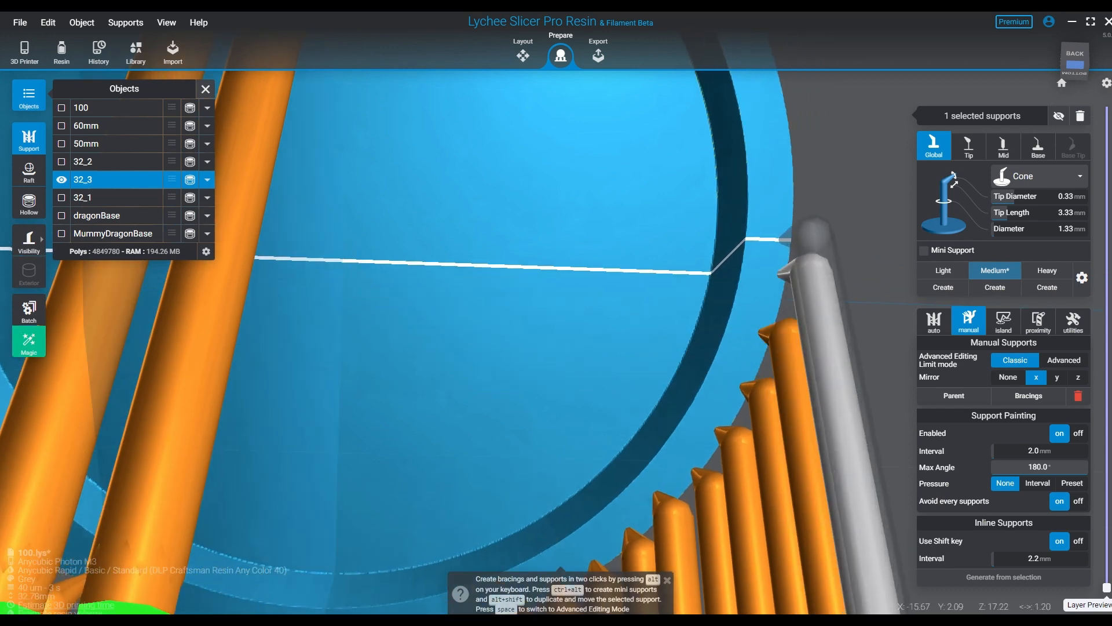
left_click(779, 193)
middle_click_drag(778, 193, 757, 286)
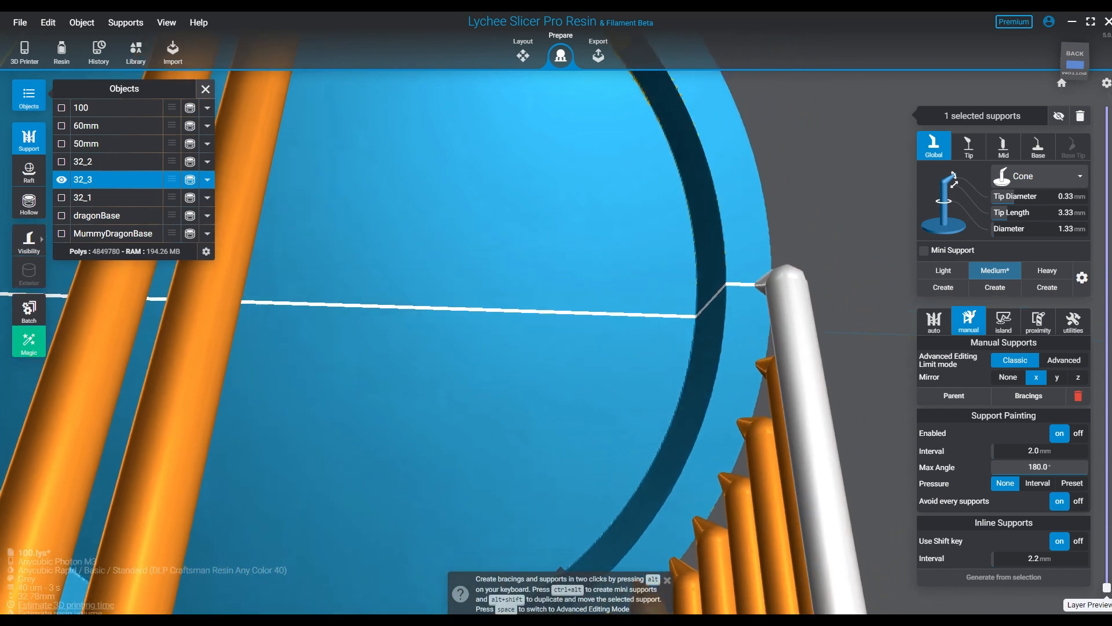
left_click(753, 194)
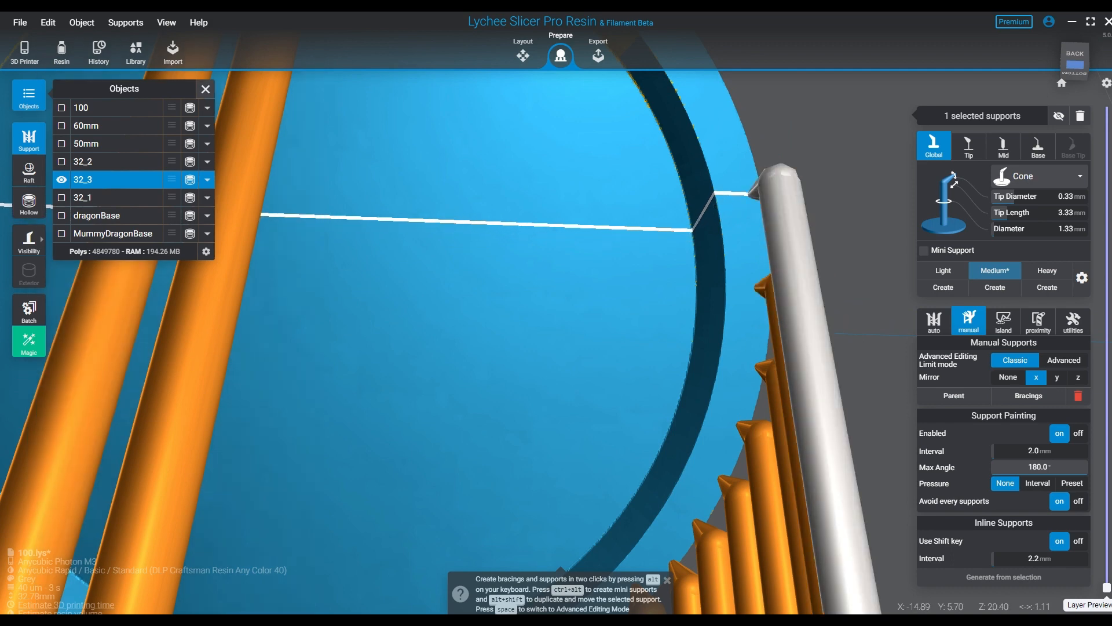
middle_click_drag(753, 194, 756, 328)
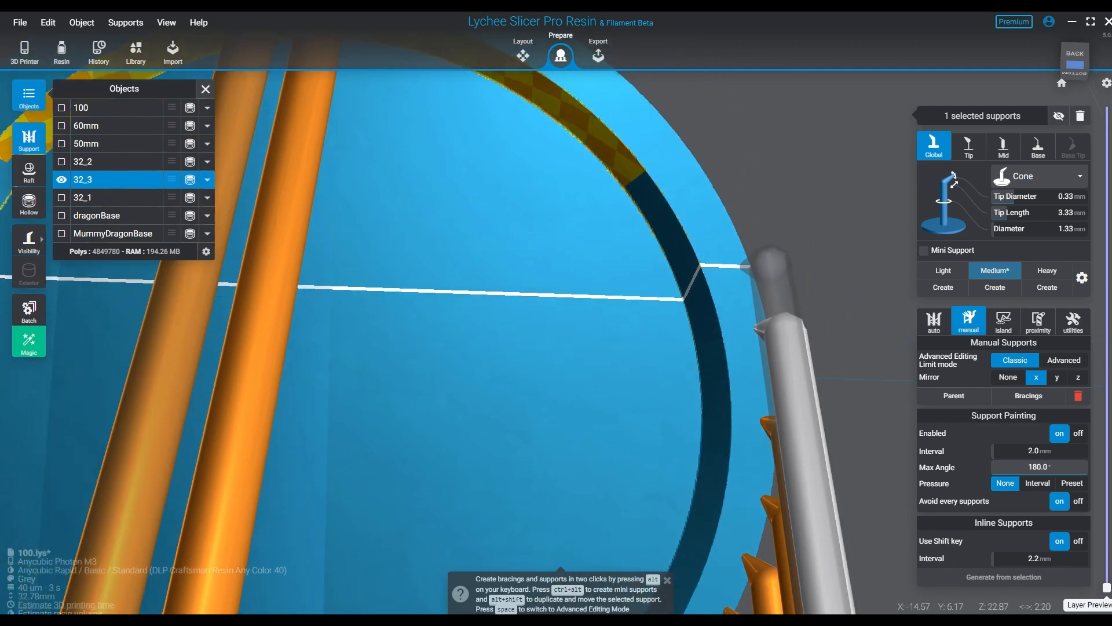
- Place five more widely spaced mirrored support pairs along the upper curve of the rim, about 2 mm apart
left_click(748, 266)
left_click(726, 214)
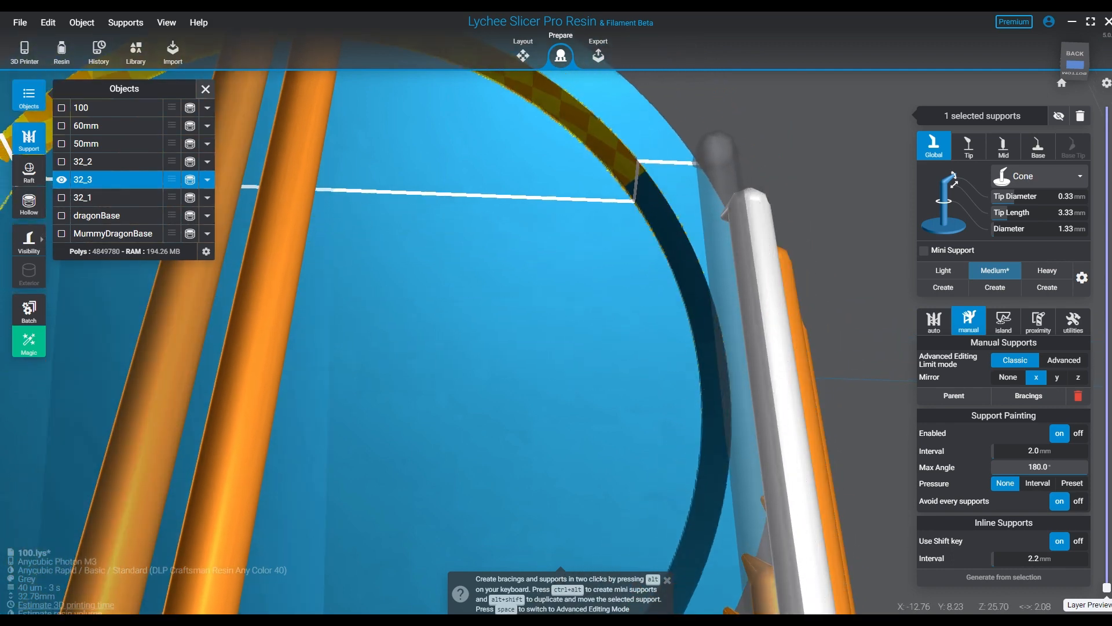
left_click(697, 165)
middle_click_drag(696, 165, 702, 310)
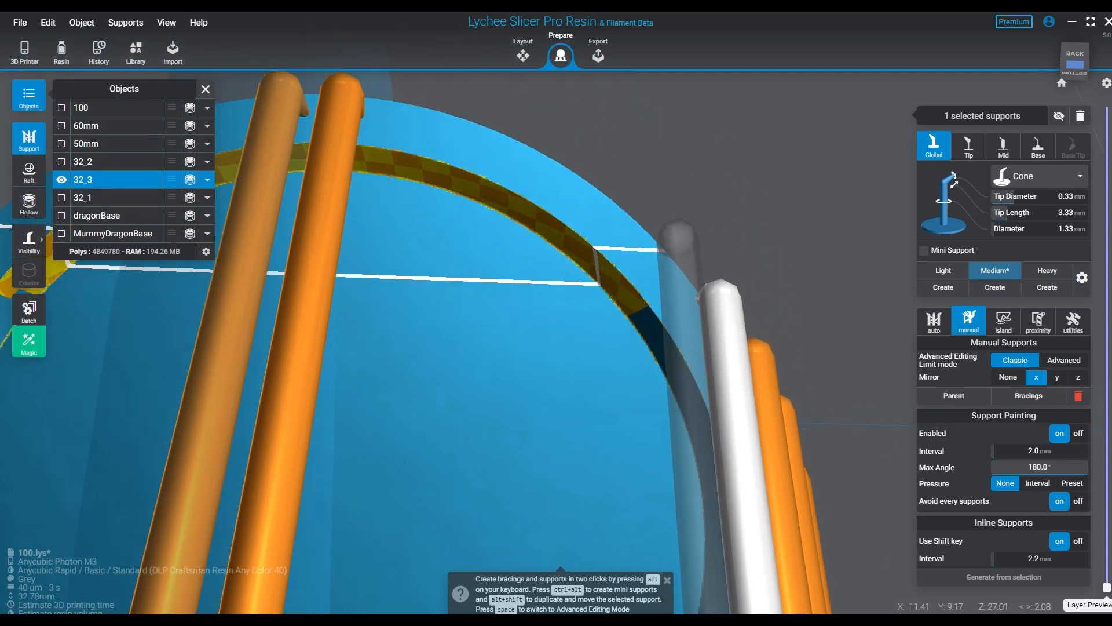
left_click(679, 221)
left_click(624, 181)
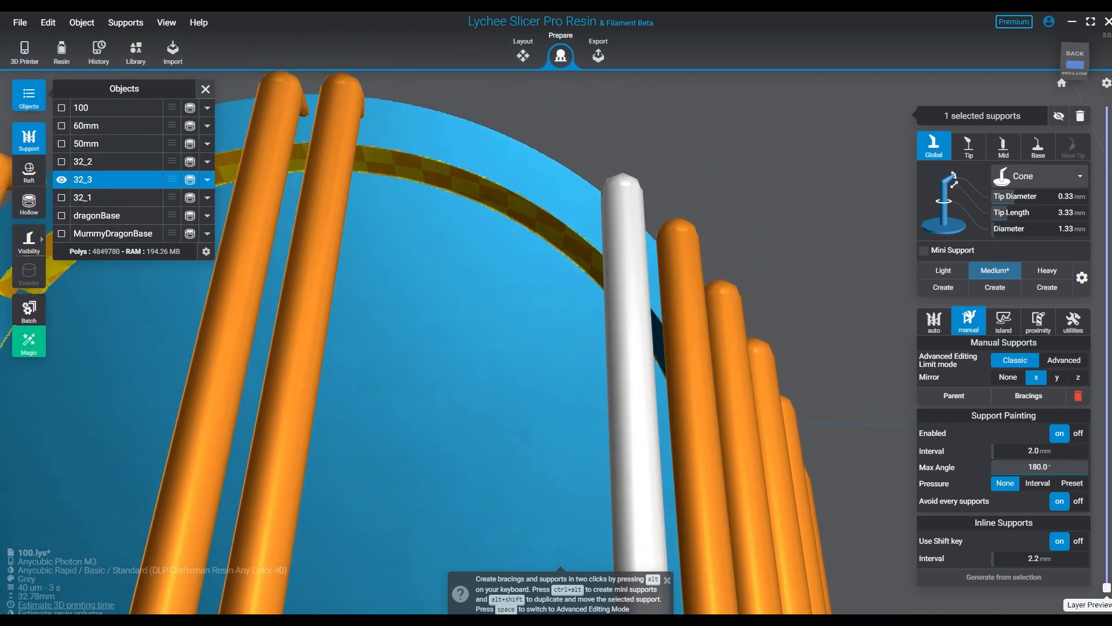
- Close the remaining gap on the upper rim with three mirrored support pairs, ending beside the pair at the highest part
left_click(555, 130)
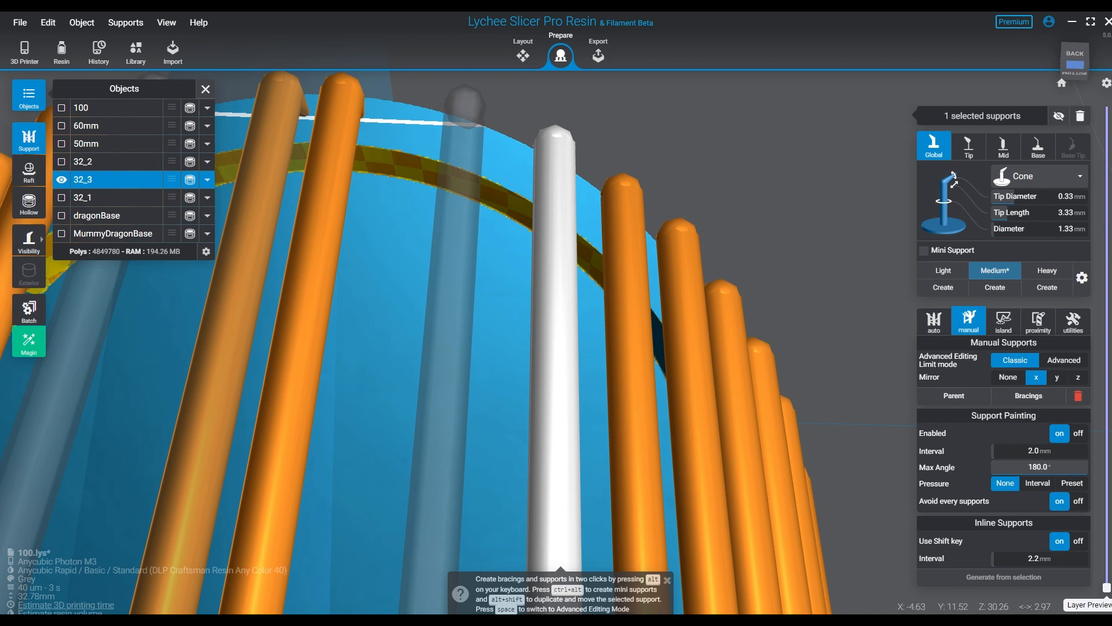
left_click(459, 104)
middle_click_drag(377, 323, 456, 478)
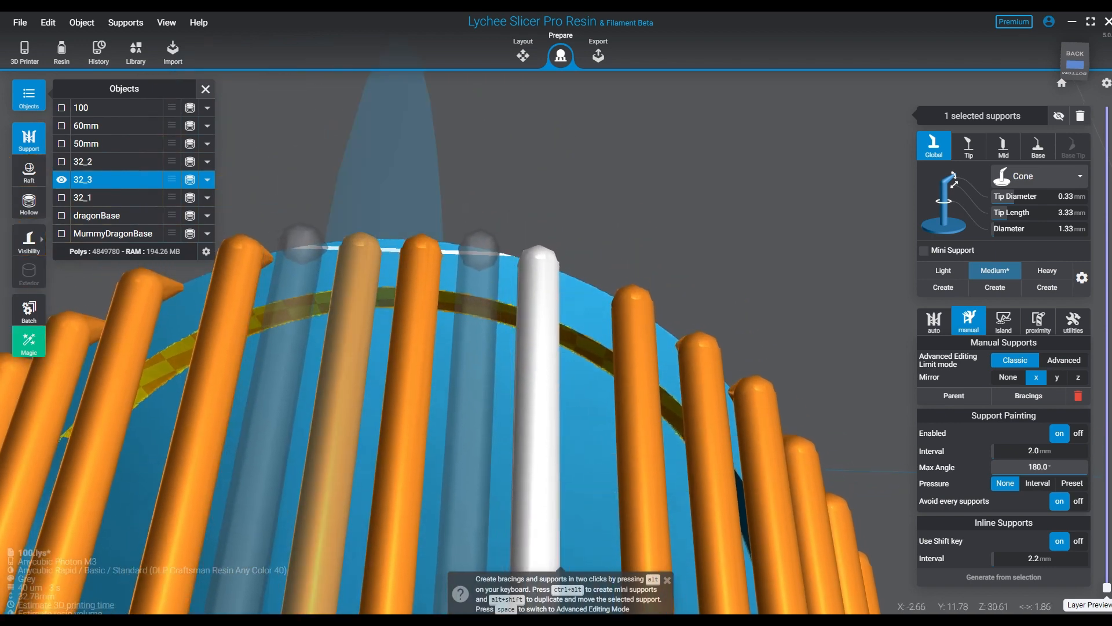
left_click(479, 253)
- Examine the ring of supports from the sides and underneath, checking spacing and coverage at the upper and lowest rim
right_click_drag(683, 255, 655, 325)
right_click_drag(831, 316, 675, 399)
right_click_drag(707, 278, 752, 261)
right_click_drag(637, 264, 530, 197)
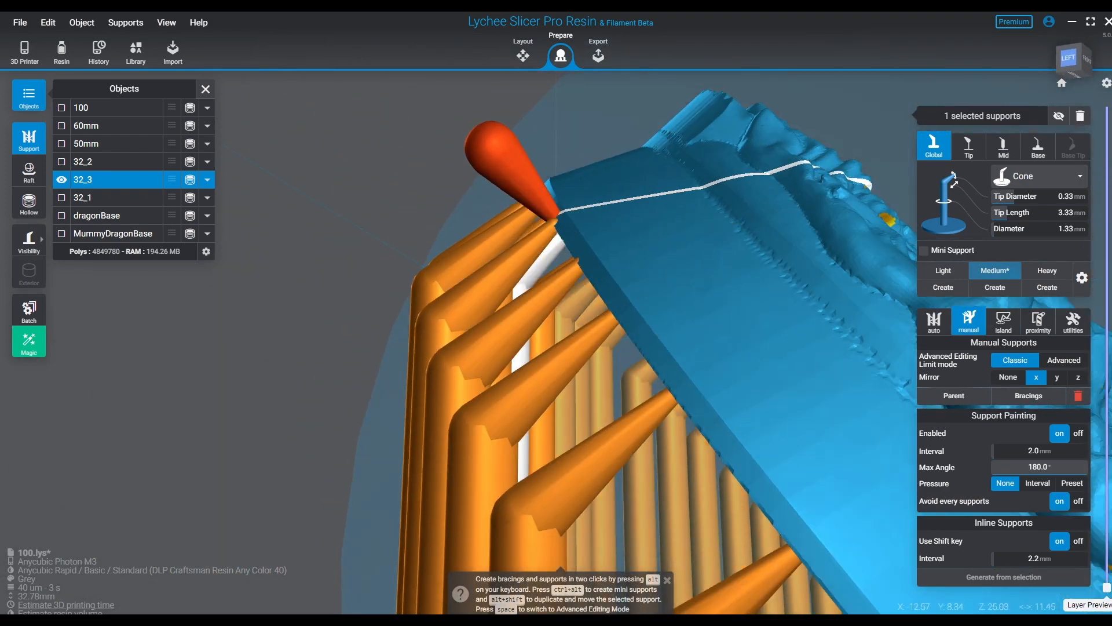
right_click_drag(755, 475, 863, 202)
scroll(637, 347, "down", 5)
right_click_drag(499, 306, 486, 353)
right_click_drag(475, 411, 465, 370)
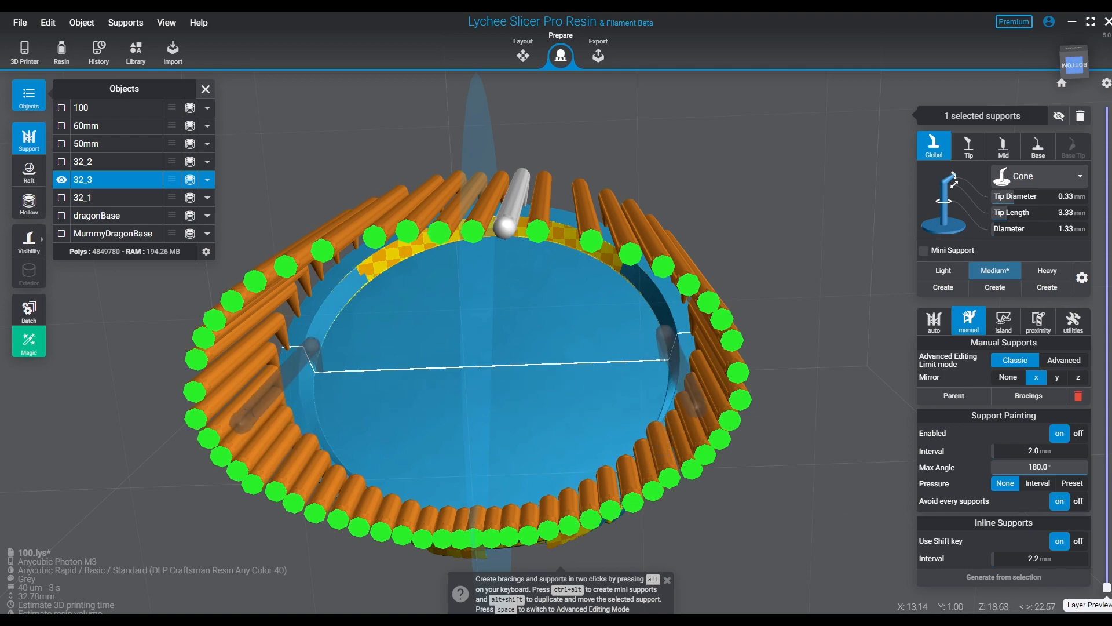
scroll(504, 431, "down", 2)
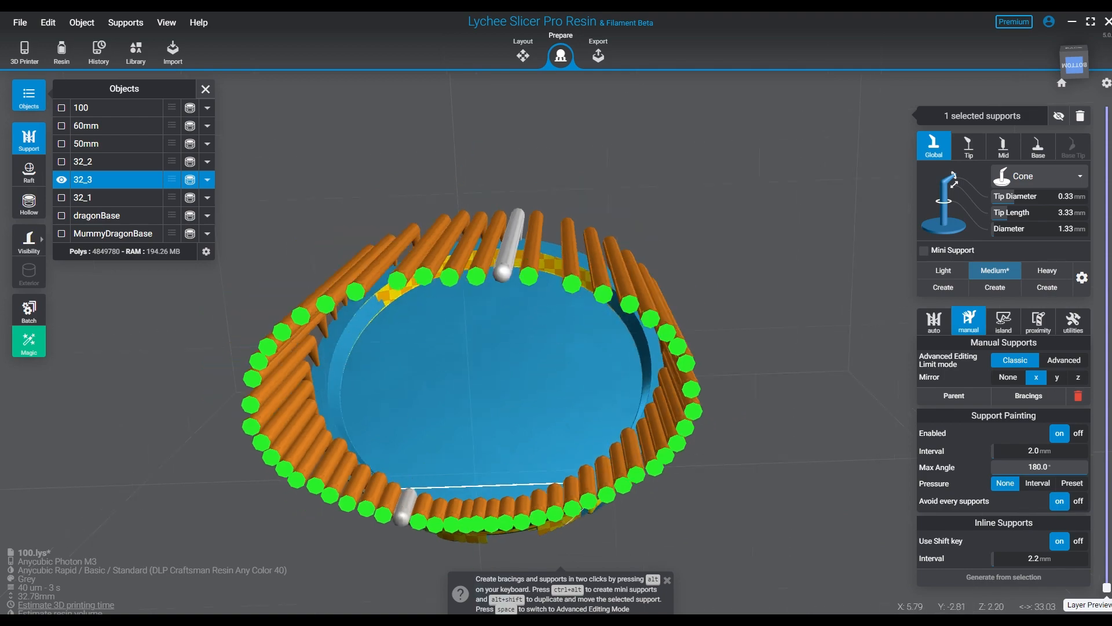
right_click_drag(504, 432, 512, 481)
scroll(513, 481, "up", 8)
middle_click_drag(463, 545, 510, 457)
right_click_drag(510, 457, 504, 483)
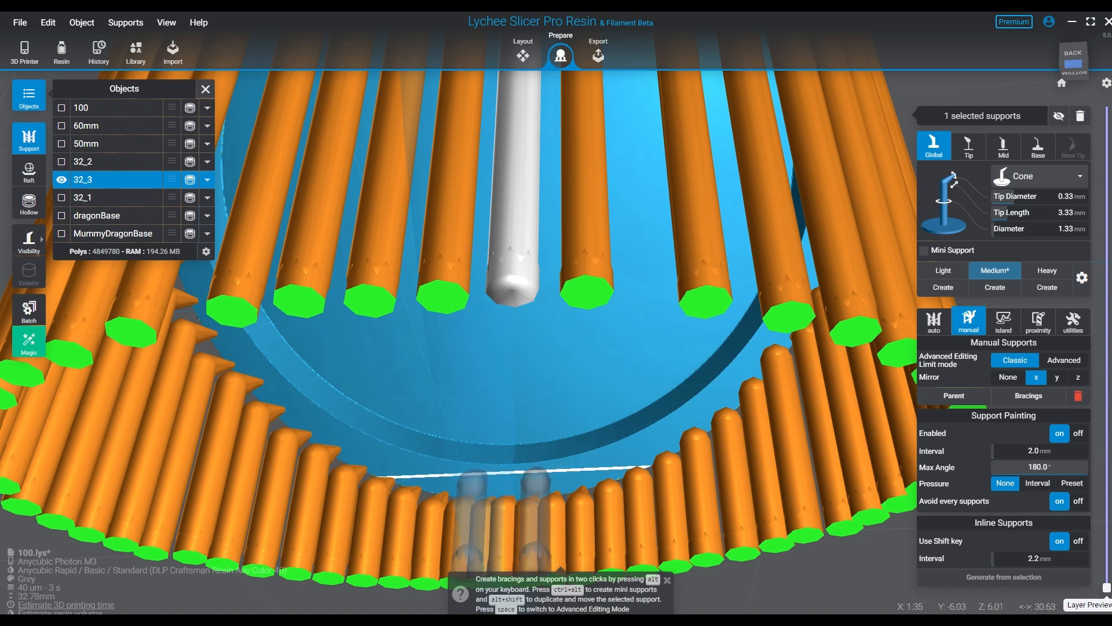
right_click_drag(535, 482, 564, 472)
scroll(537, 394, "down", 1)
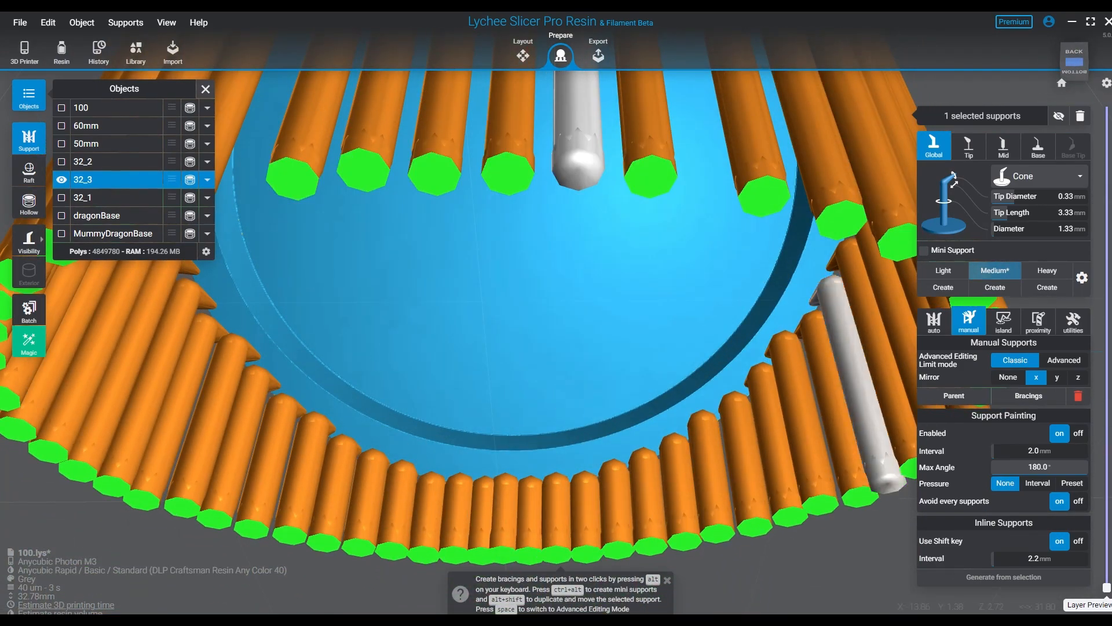
- Set the Light support preset to tip diameter 0.25 mm and diameter 1.25 mm, with mirroring along X
key("Escape")
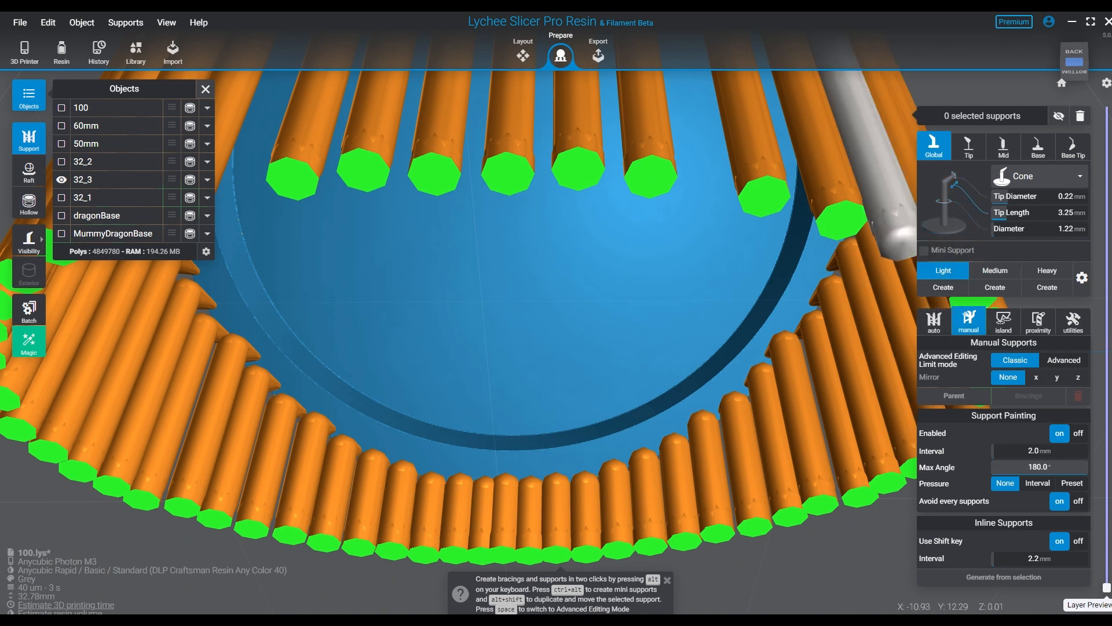
left_click(1065, 196)
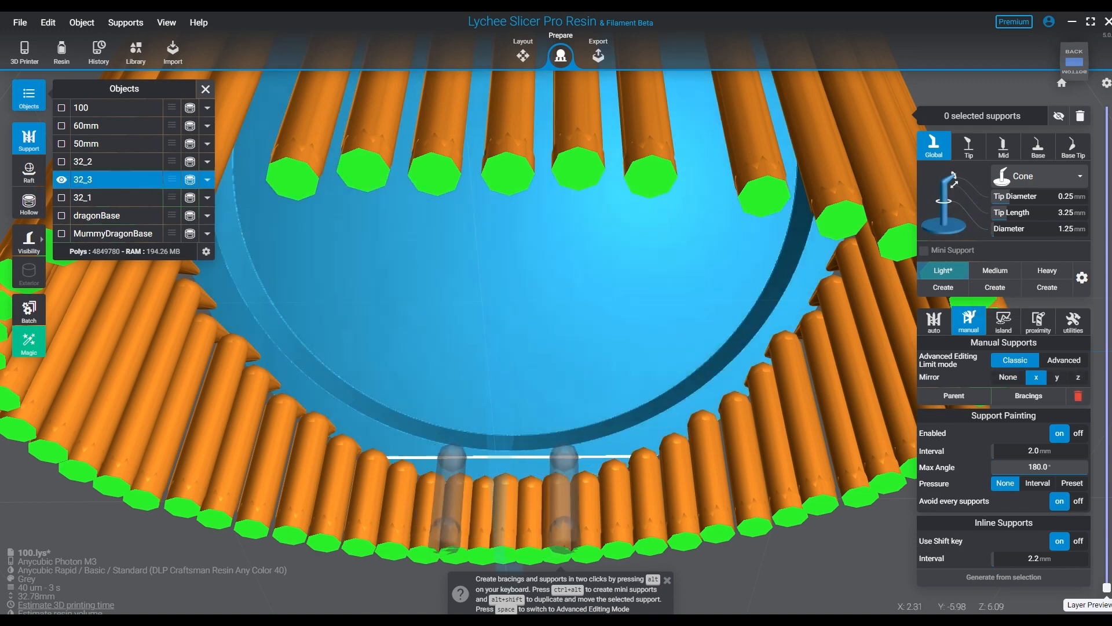
- Place mirrored Light support pairs just inside the existing supports on the lowest rim, working outward from the centre about 1 to 1.5 mm apart
scroll(455, 453, "up", 3)
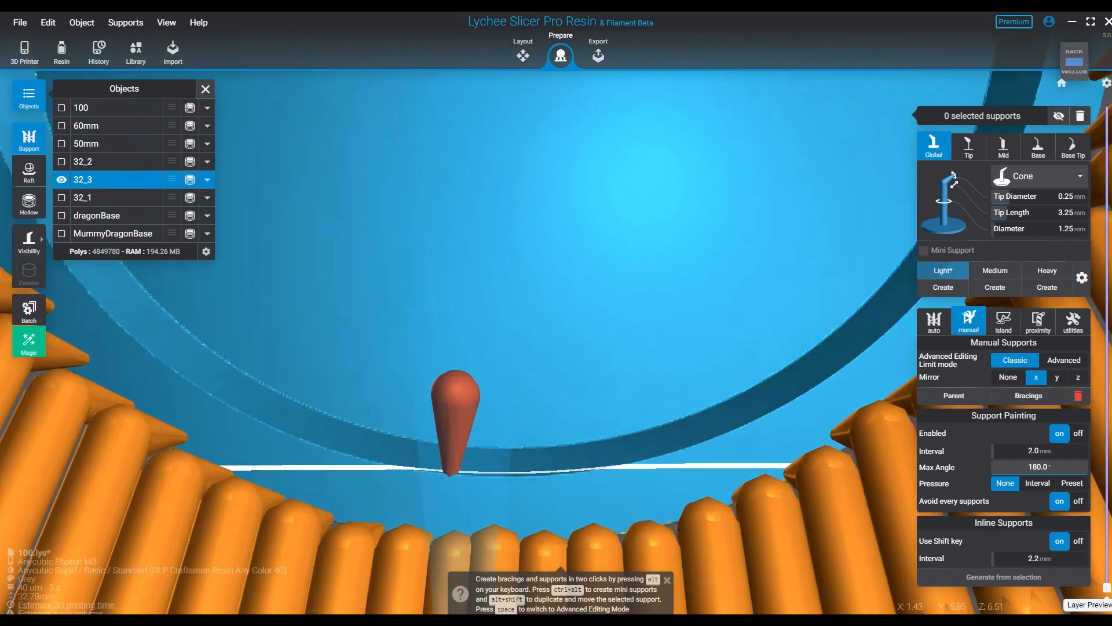
right_click_drag(439, 489, 455, 491)
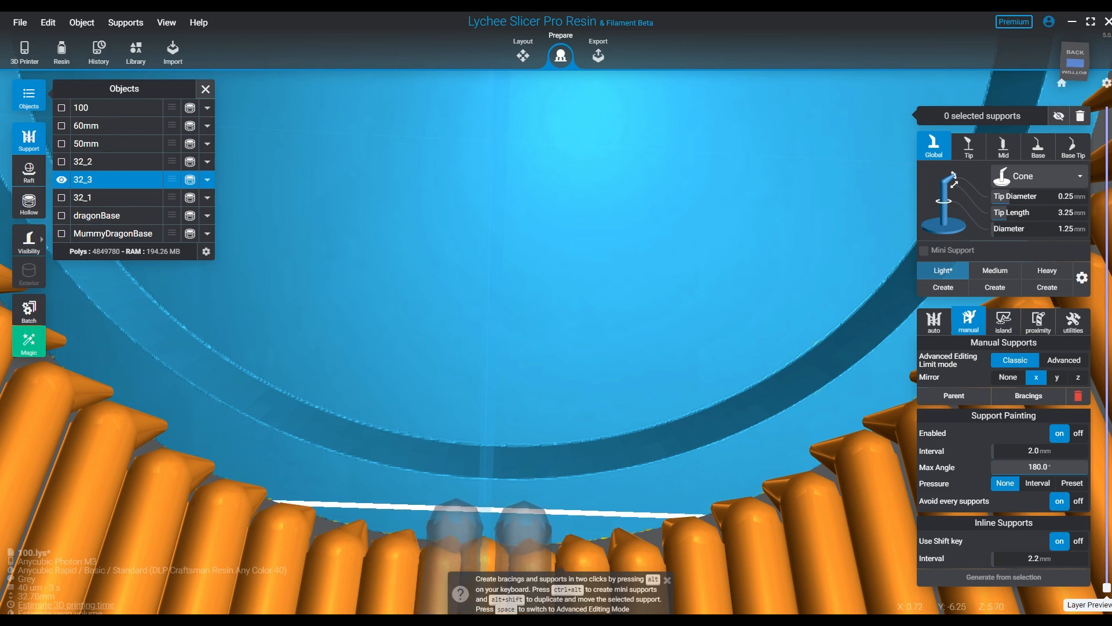
right_click_drag(456, 521, 459, 522)
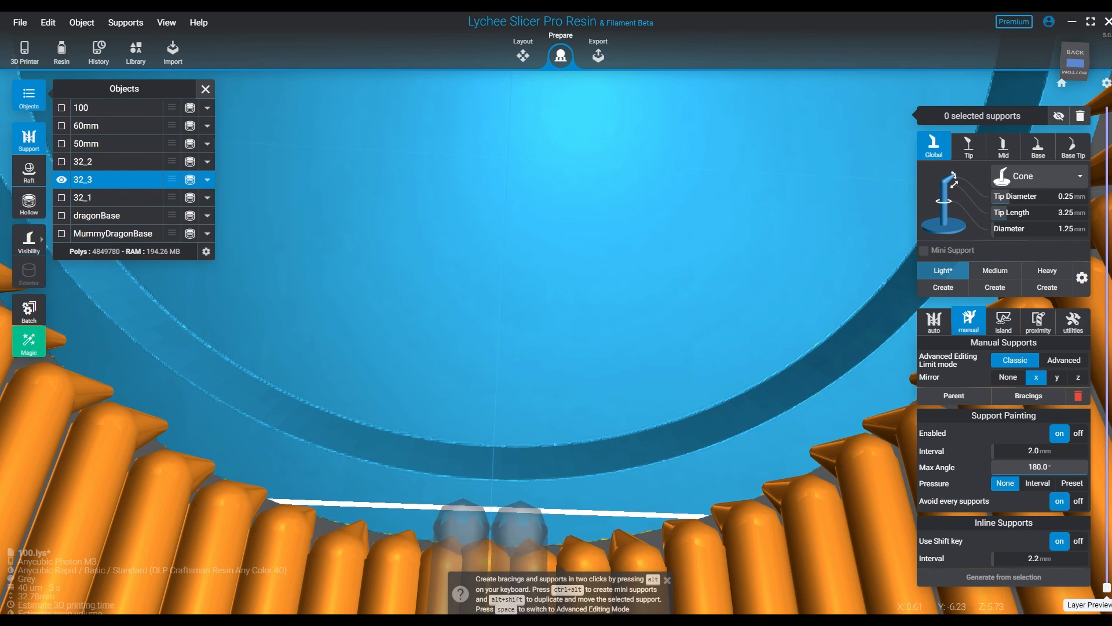
left_click(461, 520)
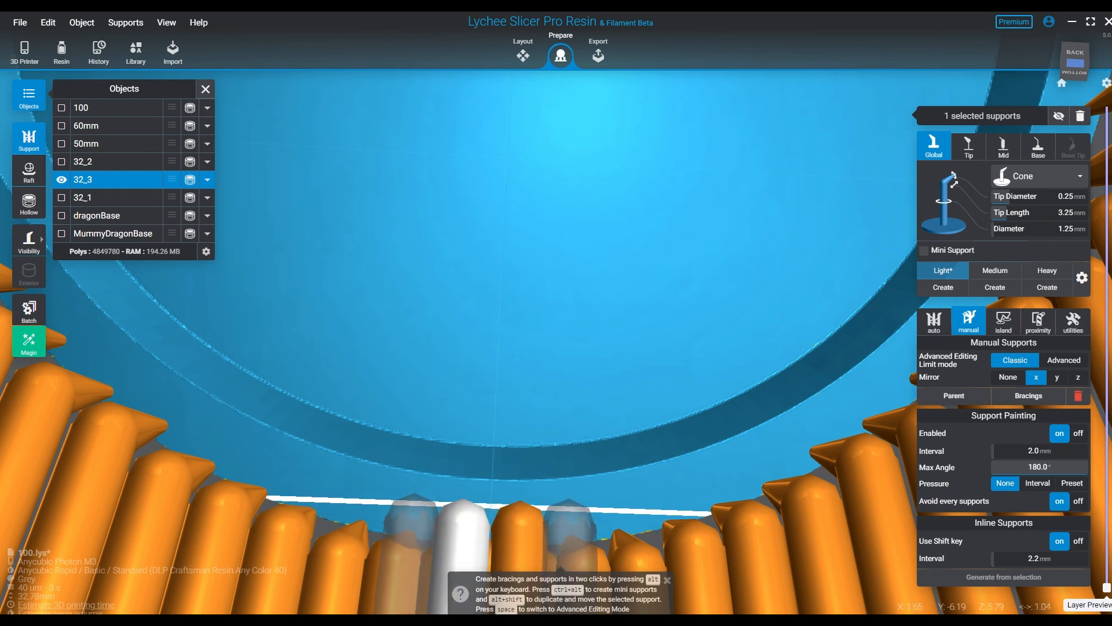
left_click(411, 510)
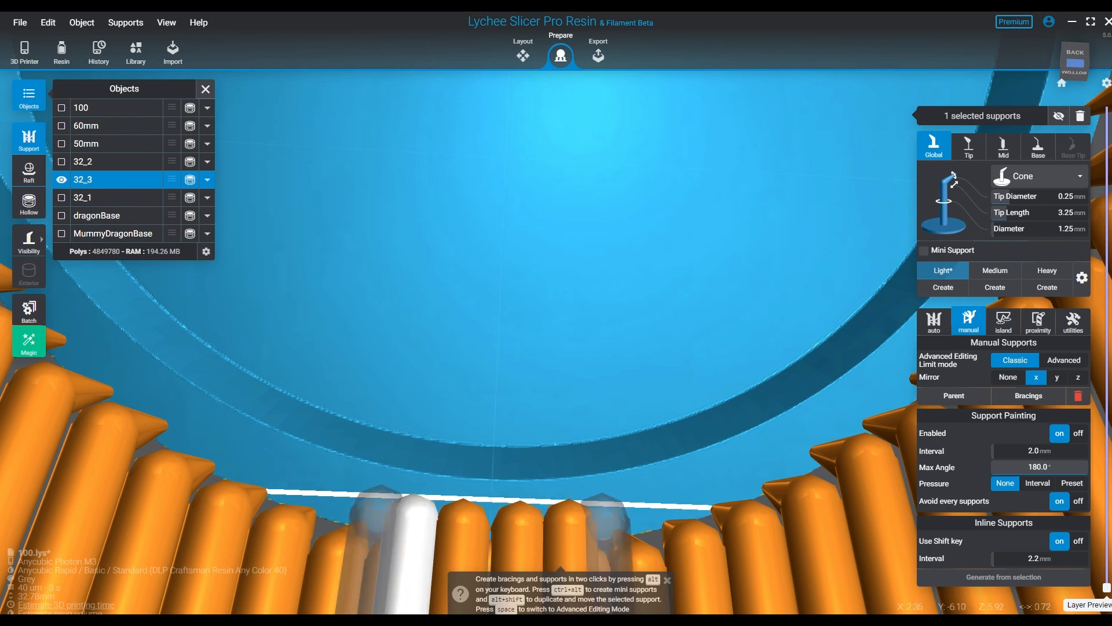
left_click(362, 495)
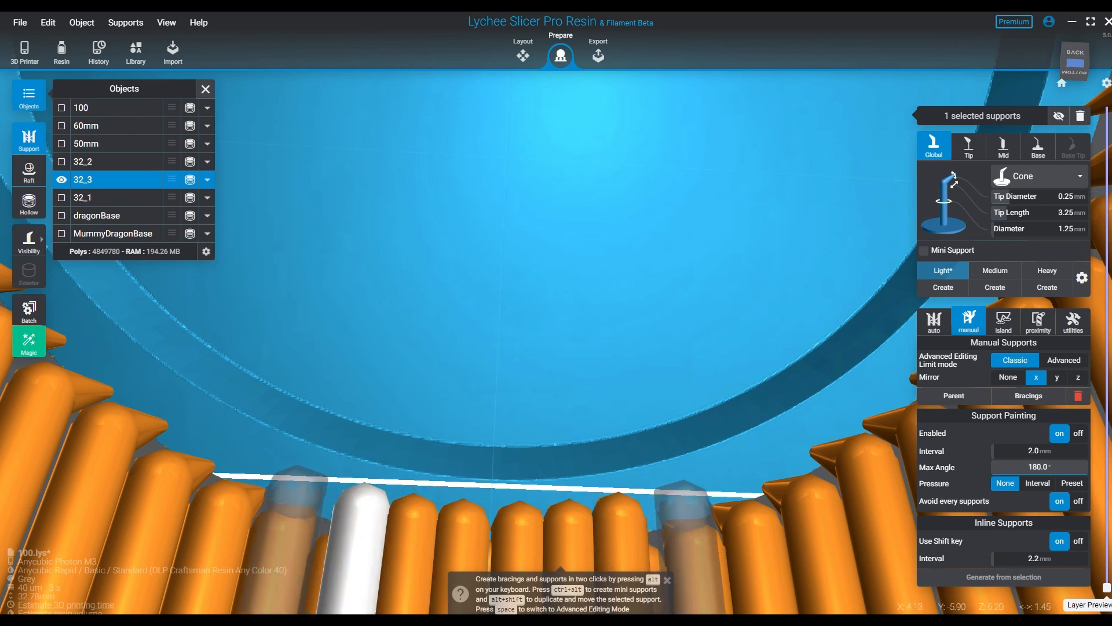
left_click(307, 476)
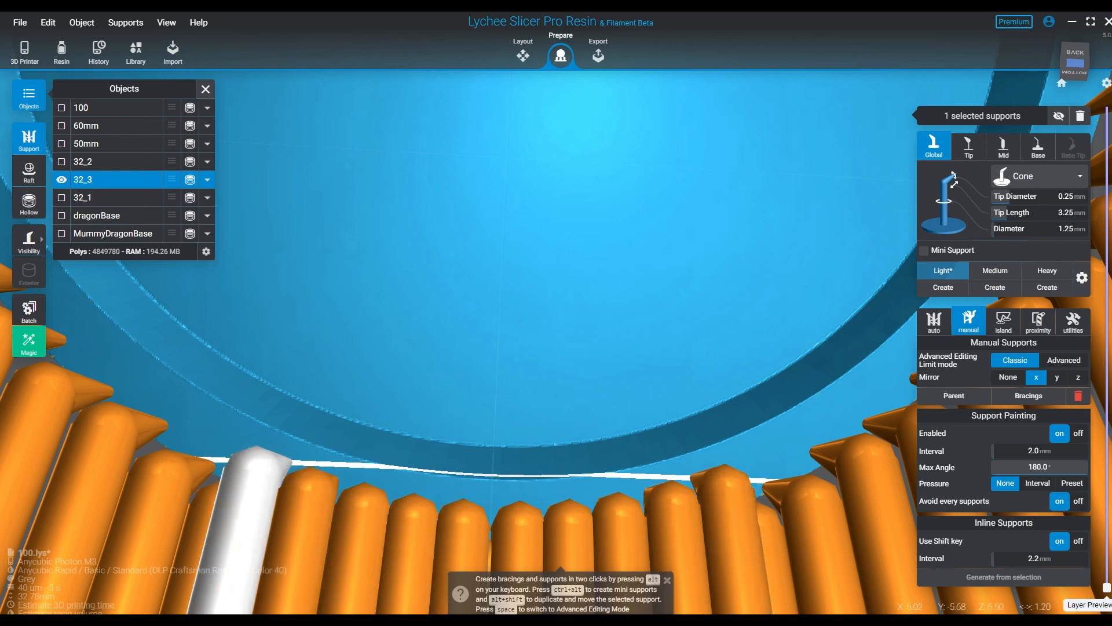
left_click(197, 429)
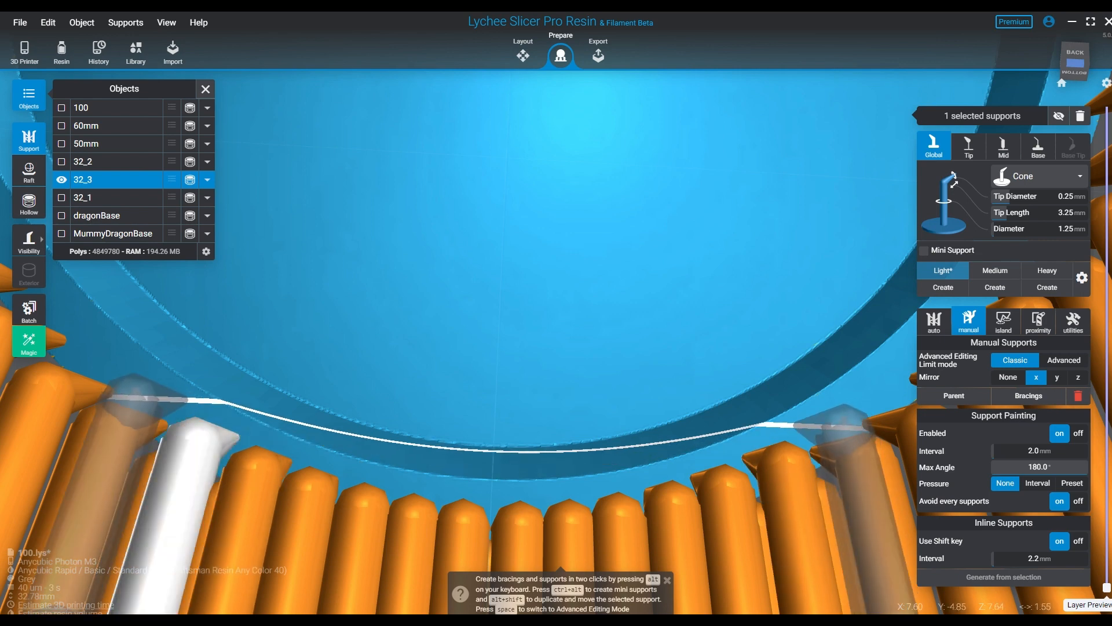
- Continue the inner row of mirrored Light support pairs up both sides of the rim
left_click(142, 385)
middle_click_drag(124, 347, 203, 432)
left_click(202, 418)
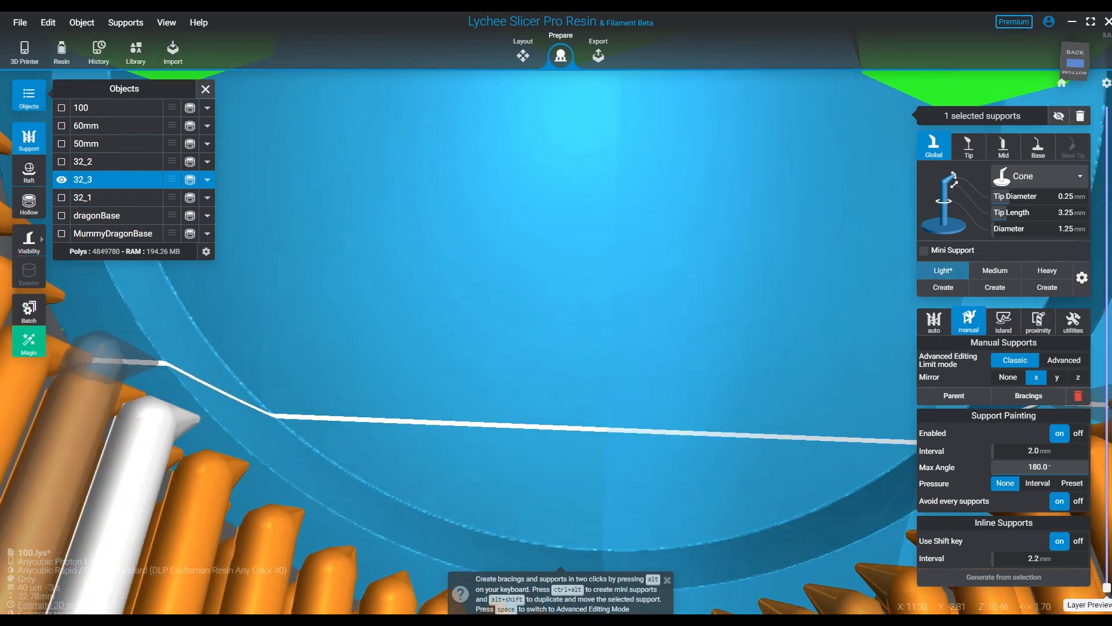
left_click(159, 362)
- Extend the mirrored Light support pairs along the upper curve of the rim towards its highest part, between the existing supports
right_click_drag(149, 348, 238, 413)
middle_click_drag(239, 413, 275, 393)
right_click_drag(275, 392, 284, 434)
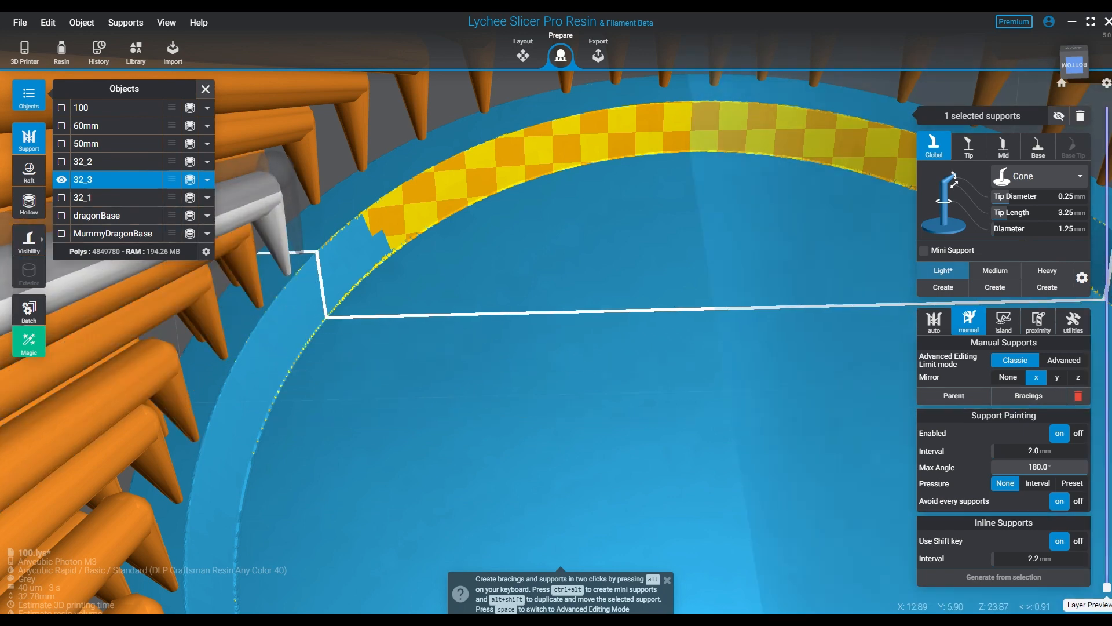
left_click(368, 192)
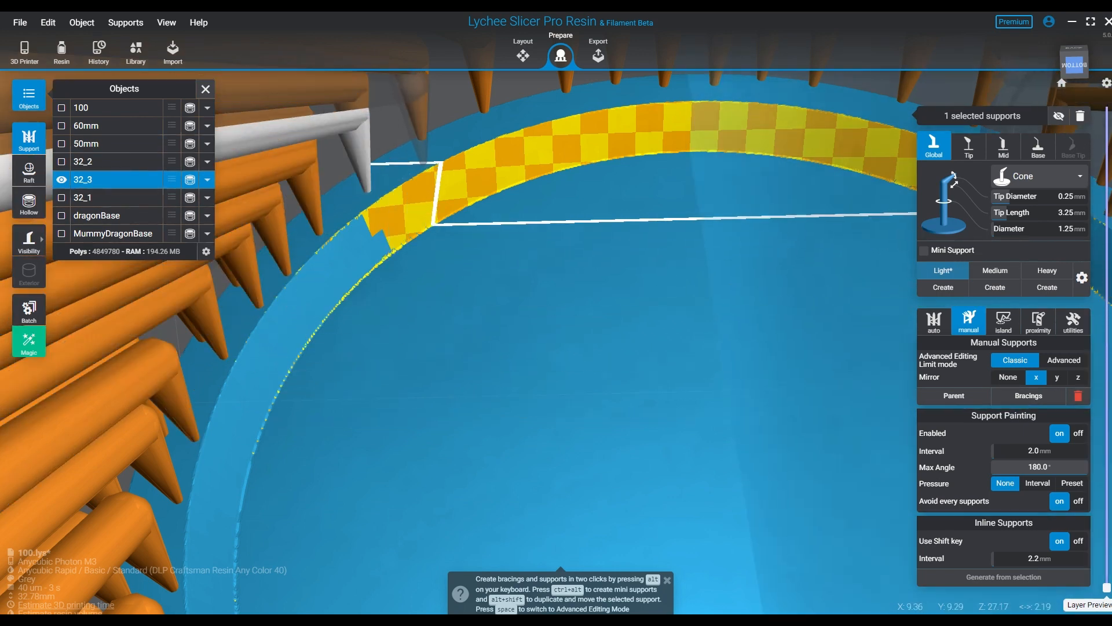
left_click(427, 162)
left_click(484, 130)
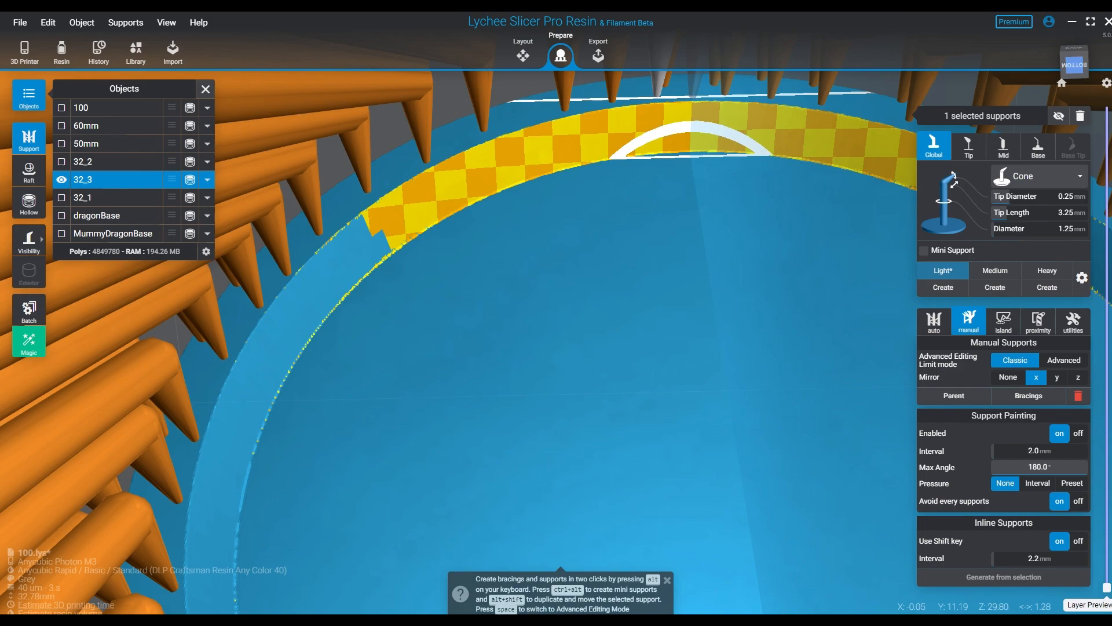
- Add one mirrored Light support pair in the gap near the highest part of the rim, about 6 mm from the centre line
mouse_move(683, 249)
right_mouse_down()
mouse_move(675, 434)
mouse_move(695, 249)
right_mouse_up()
middle_click_drag(695, 249, 487, 232)
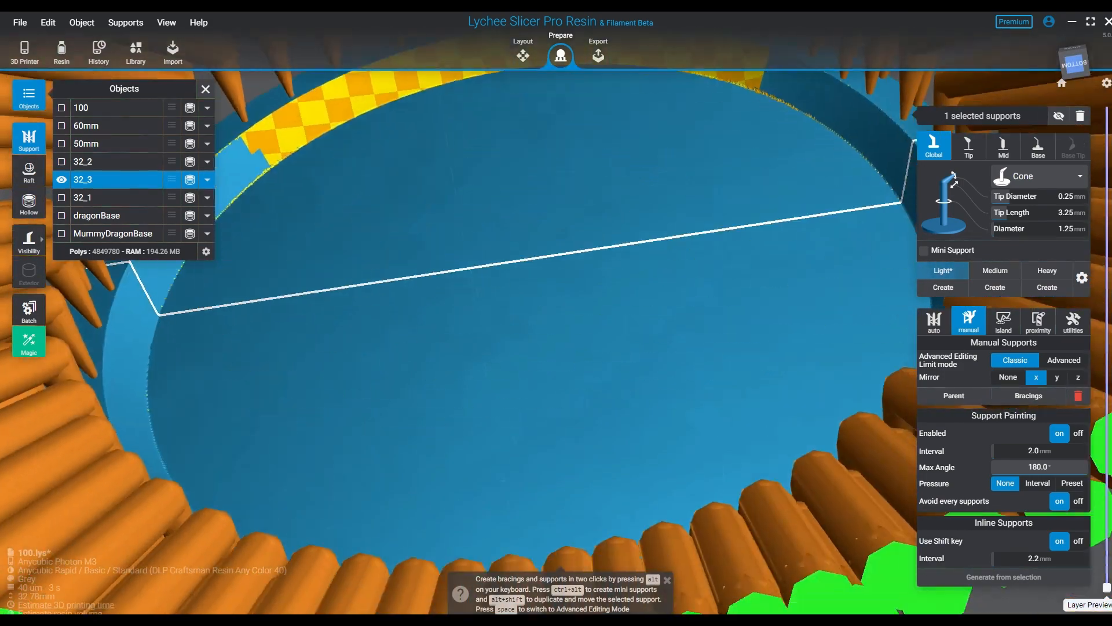
scroll(452, 272, "down", 8)
mouse_move(451, 272)
right_mouse_down()
mouse_move(400, 347)
mouse_move(272, 440)
mouse_move(359, 353)
mouse_move(492, 336)
mouse_move(446, 411)
mouse_move(290, 475)
mouse_move(370, 296)
mouse_move(341, 342)
right_mouse_up()
left_click(684, 325)
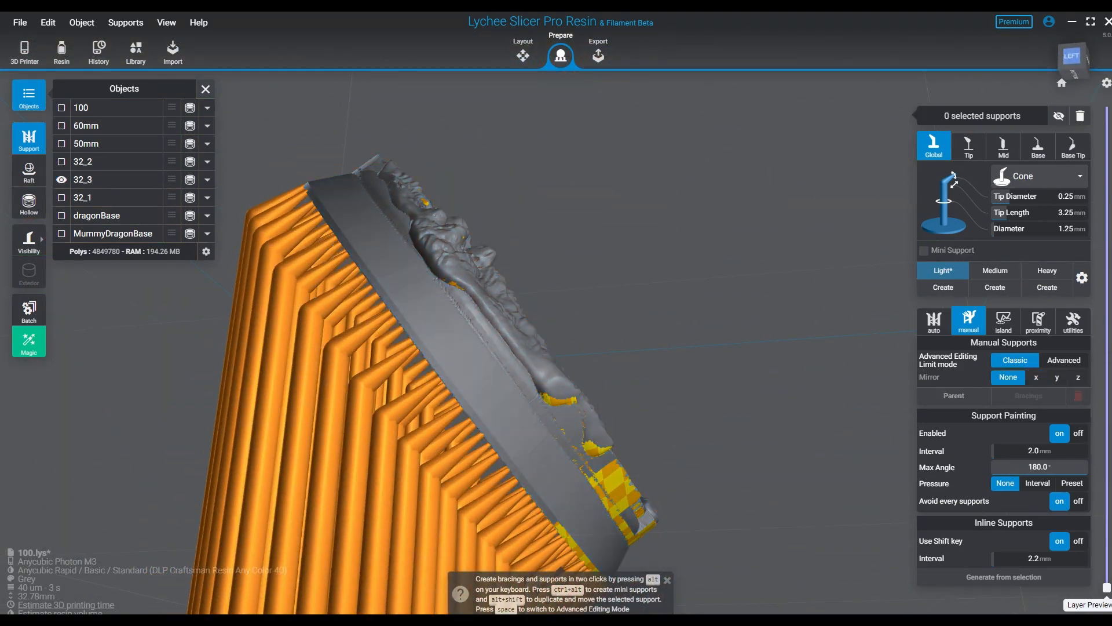
right_click_drag(858, 486, 508, 499)
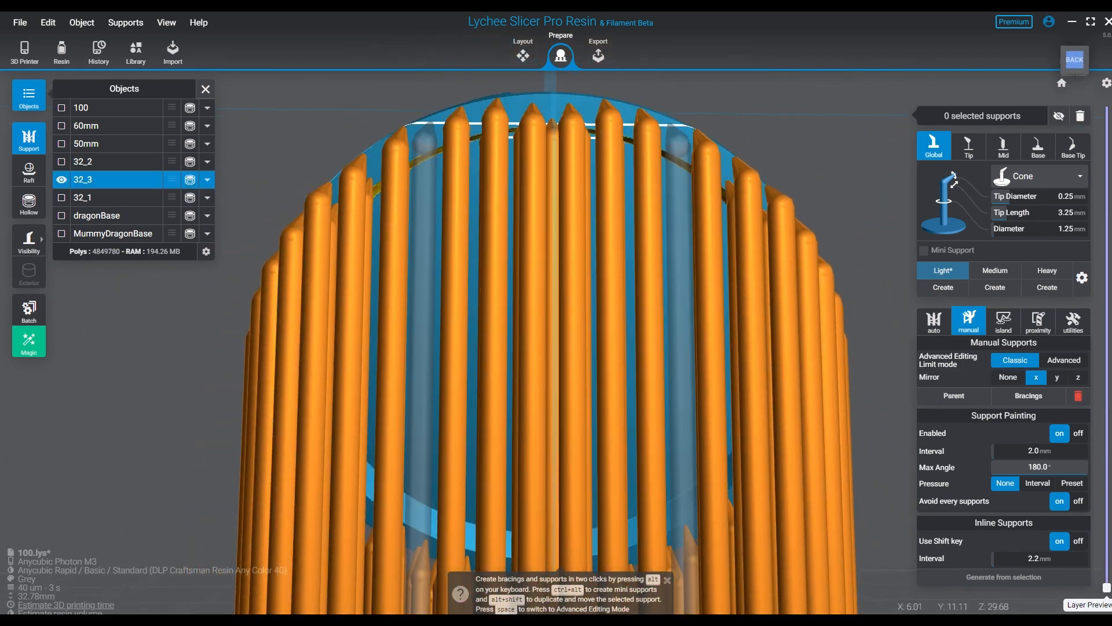
right_click_drag(424, 126, 455, 192)
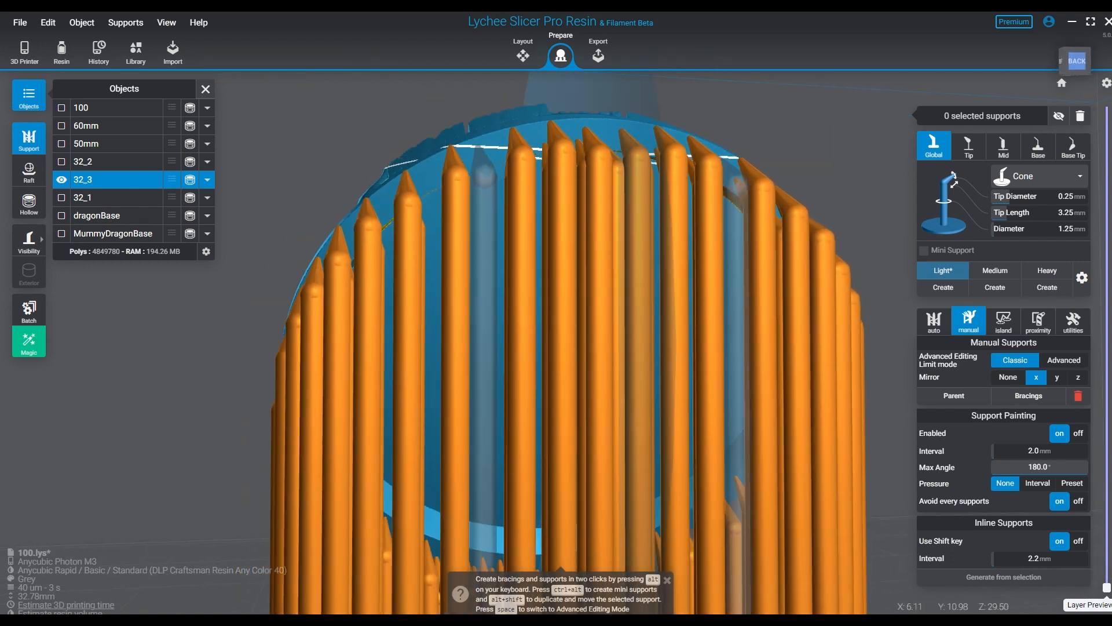
right_click_drag(713, 186, 660, 255)
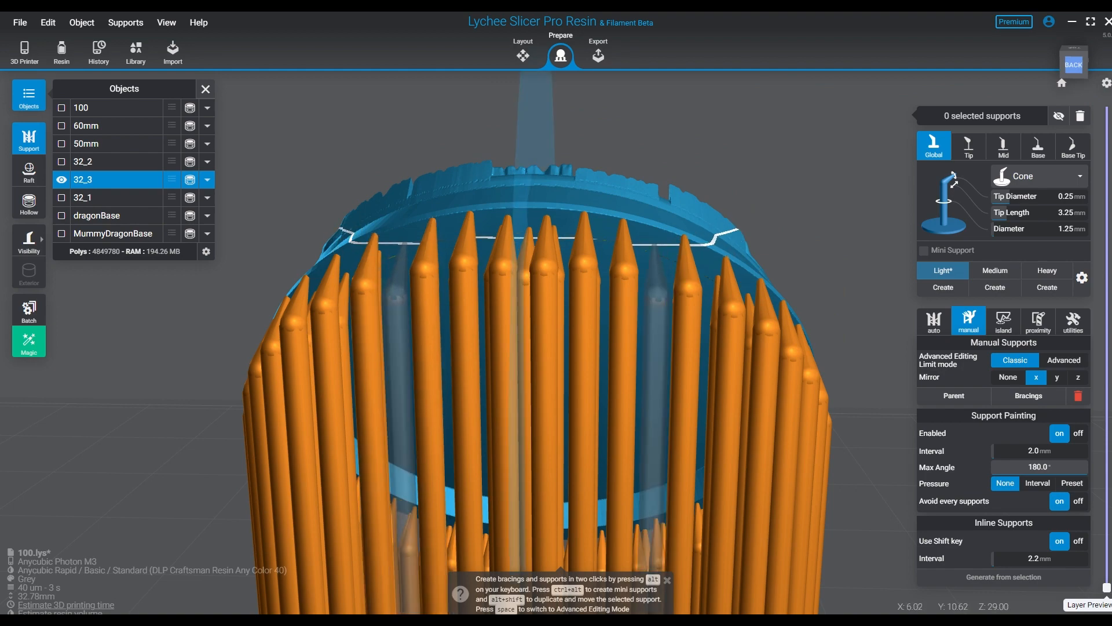
left_click(403, 243)
right_click_drag(404, 243, 382, 187)
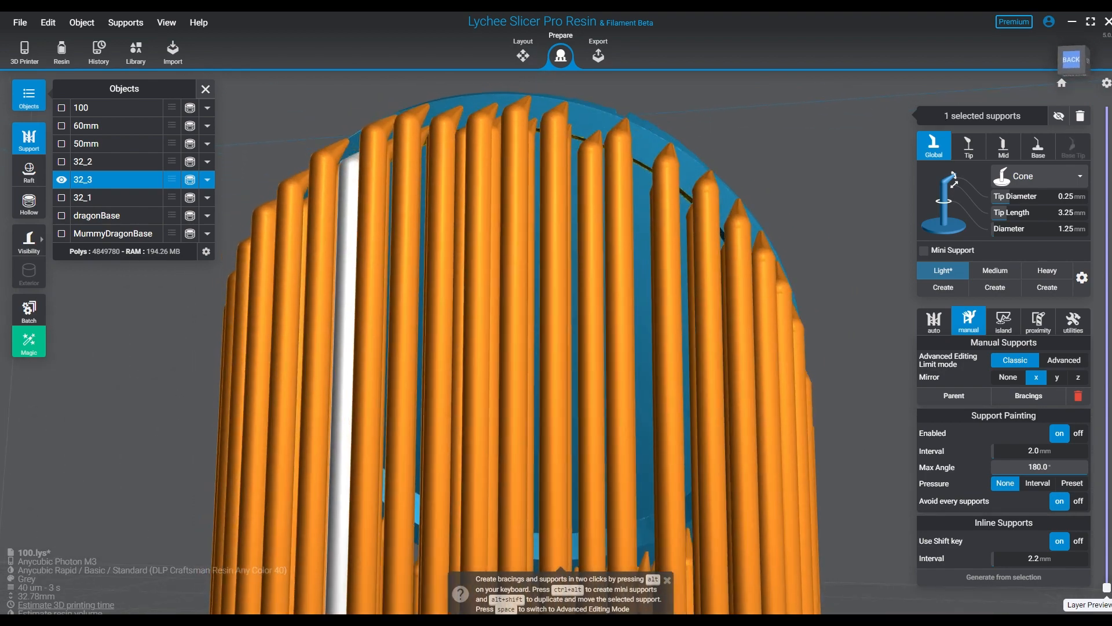
- Examine the completed support ring from underneath, behind and the side, checking coverage and remaining gaps
right_click_drag(498, 370, 491, 226)
left_click(812, 408)
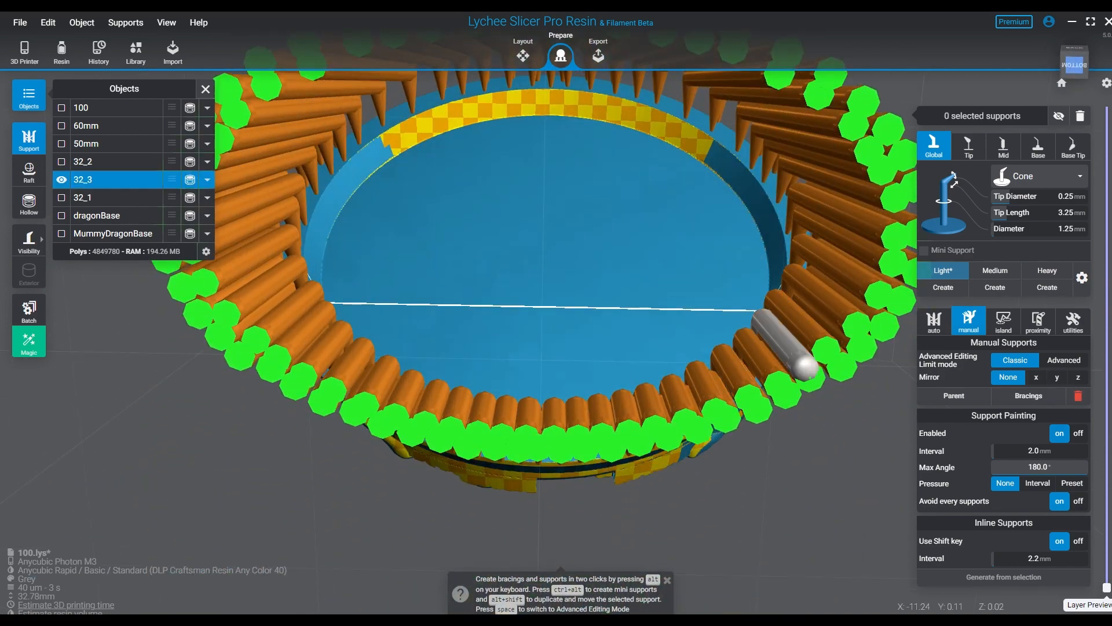
right_click_drag(776, 254, 764, 342)
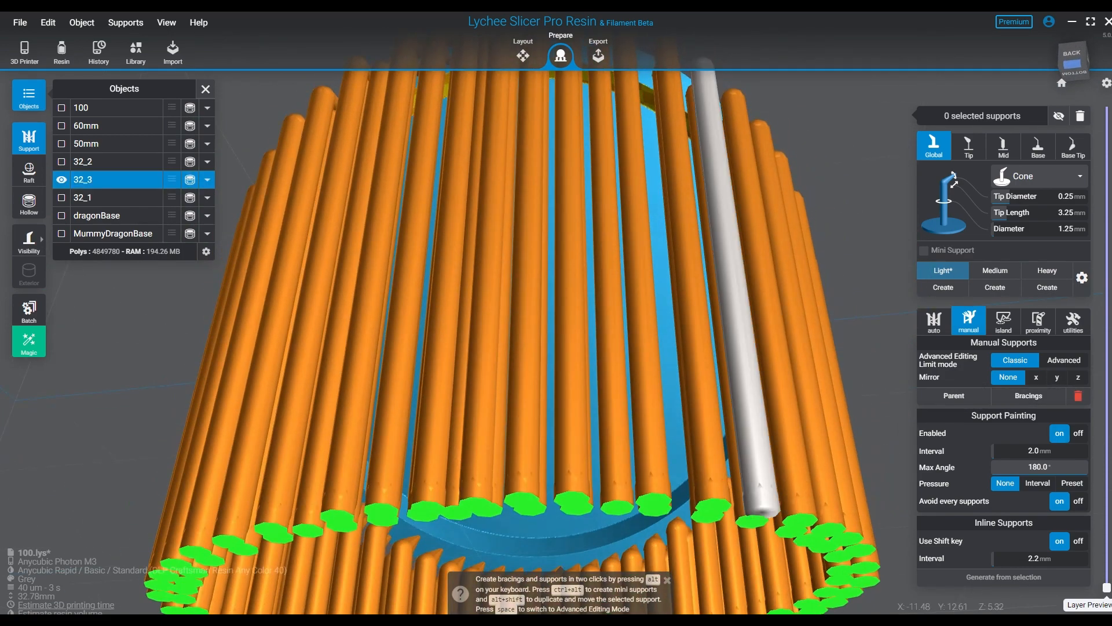
right_click_drag(527, 278, 526, 324)
right_click_drag(539, 446, 568, 365)
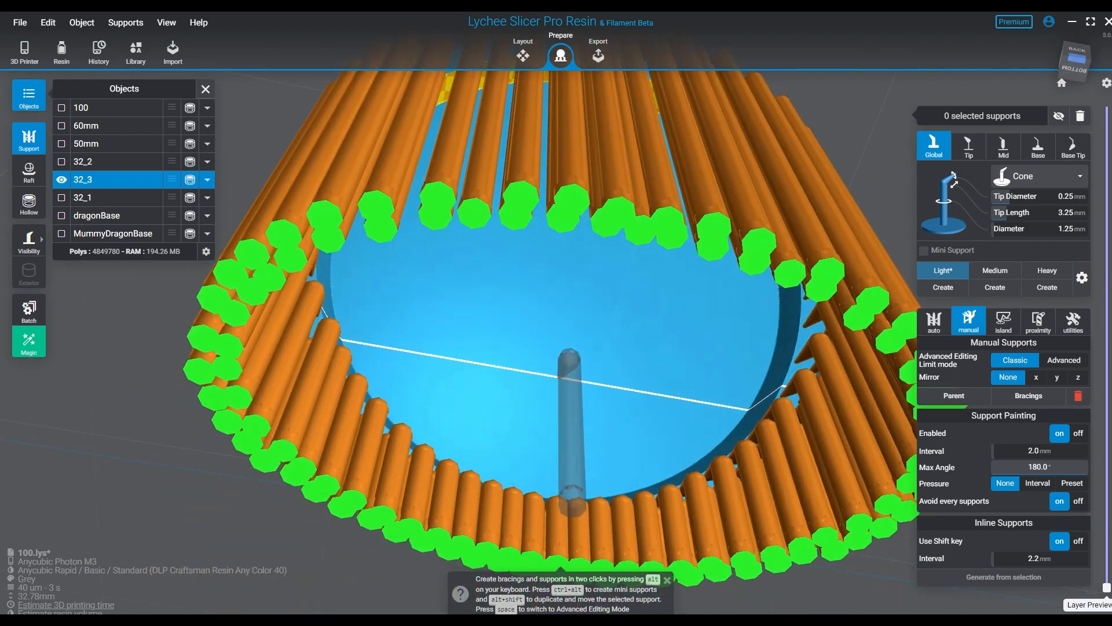
right_click_drag(297, 361, 318, 463)
right_click_drag(359, 394, 509, 429)
right_click_drag(510, 278, 553, 388)
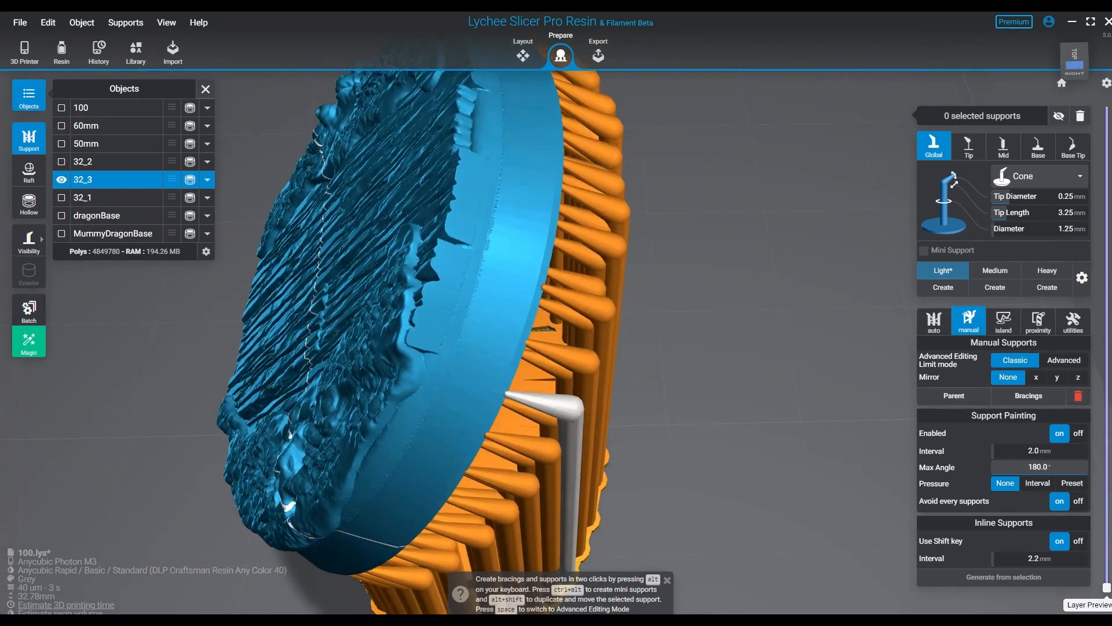
left_click_drag(780, 164, 406, 613)
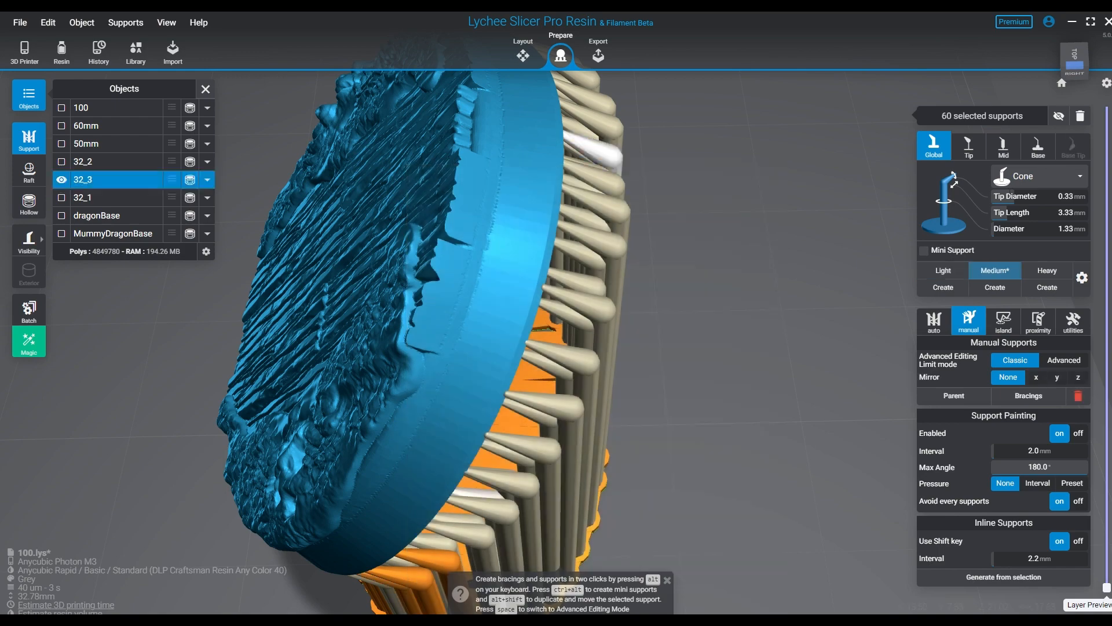
middle_click_drag(499, 556, 527, 362)
left_click_drag(731, 485, 676, 403)
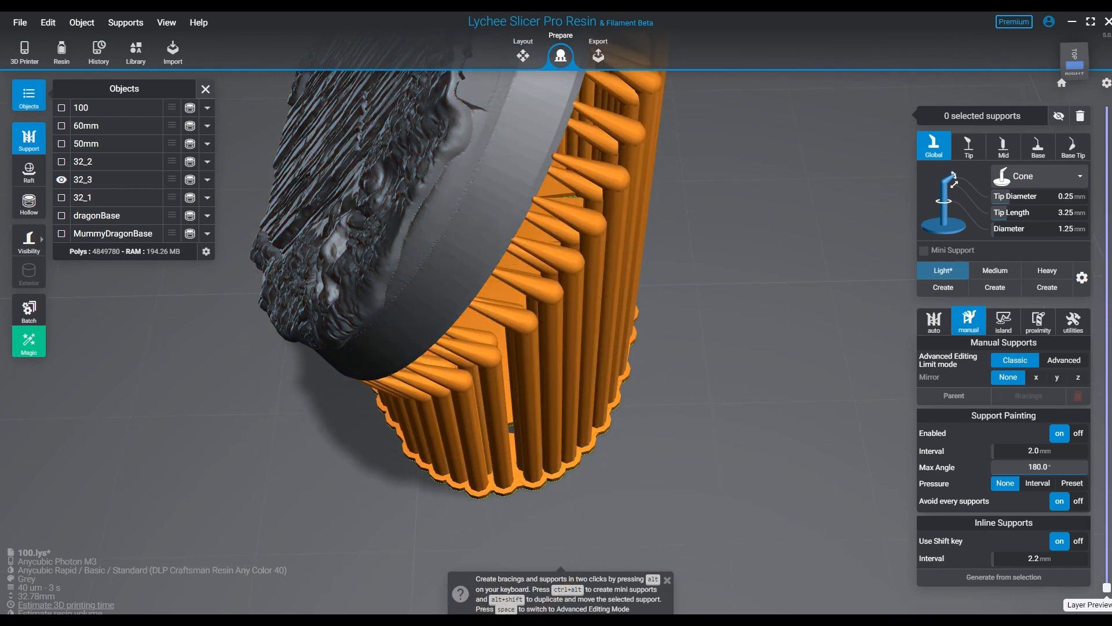
- Select the taller supports along the sides and high end of the ring and add automatic bracings between them
left_click_drag(655, 516, 545, 354)
scroll(551, 347, "down", 6)
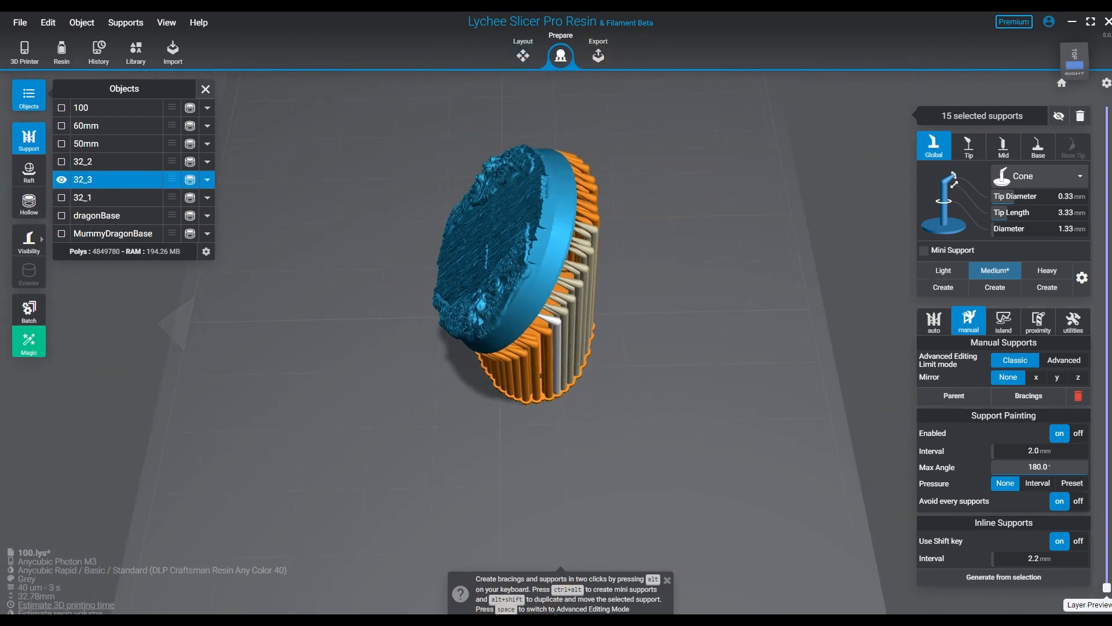
middle_click_drag(557, 348, 434, 445)
left_click_drag(568, 199, 394, 550)
right_click_drag(394, 548, 35, 452)
right_click_drag(585, 406, 577, 240)
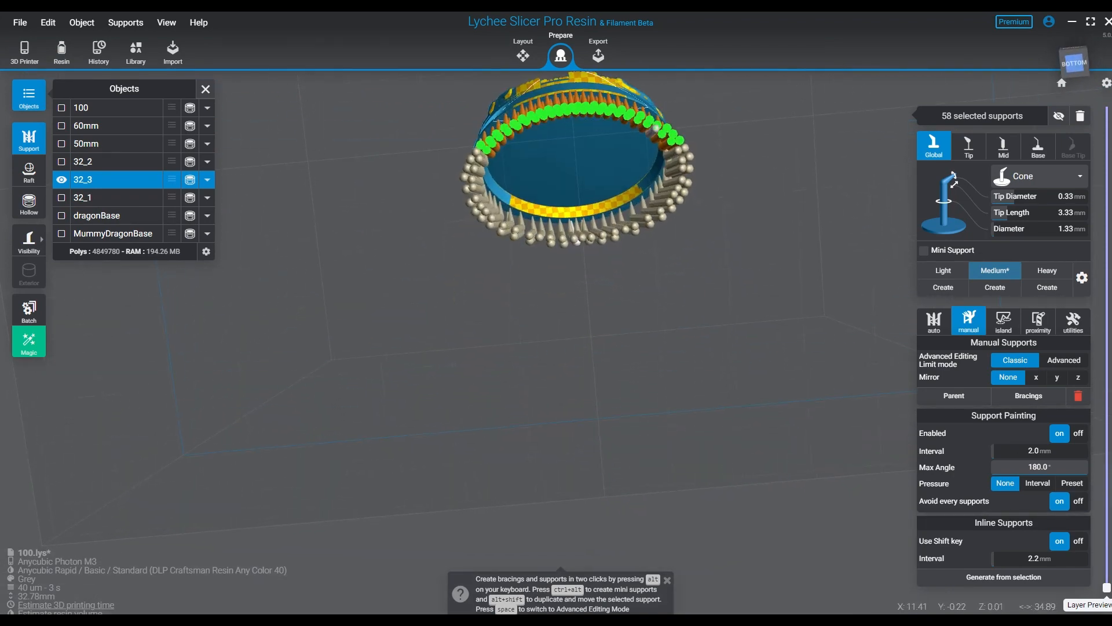
right_click_drag(654, 130, 583, 232)
key("b")
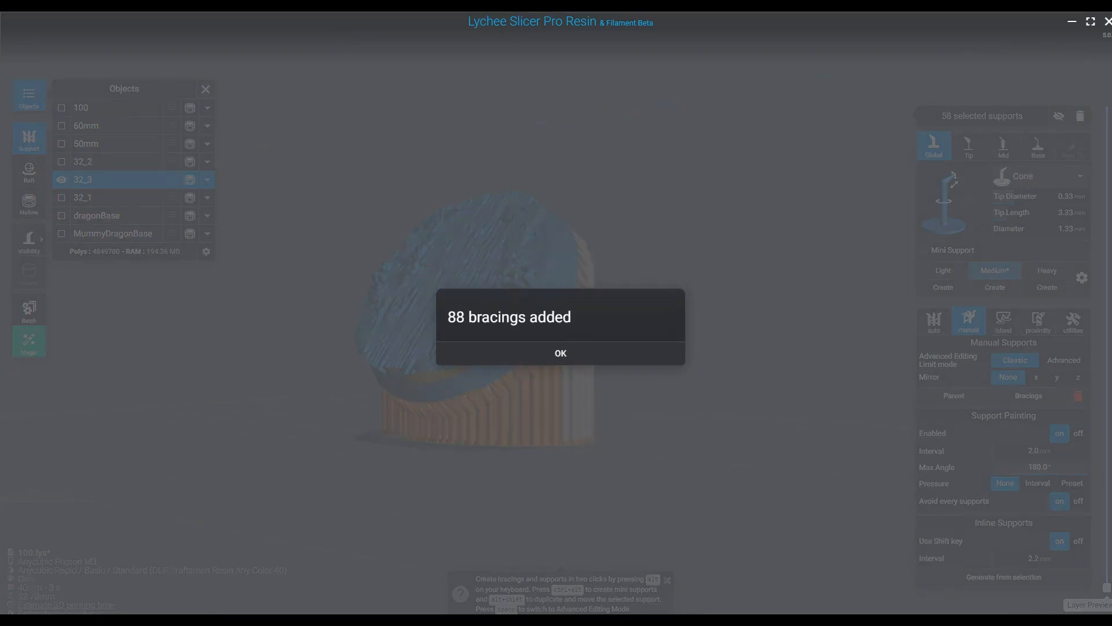
left_click(561, 353)
- Deselect the supports and inspect the new bracings from the front, the sides and underneath
right_click_drag(558, 348, 466, 333)
scroll(465, 324, "up", 2)
left_click(550, 330)
right_click_drag(550, 331, 759, 174)
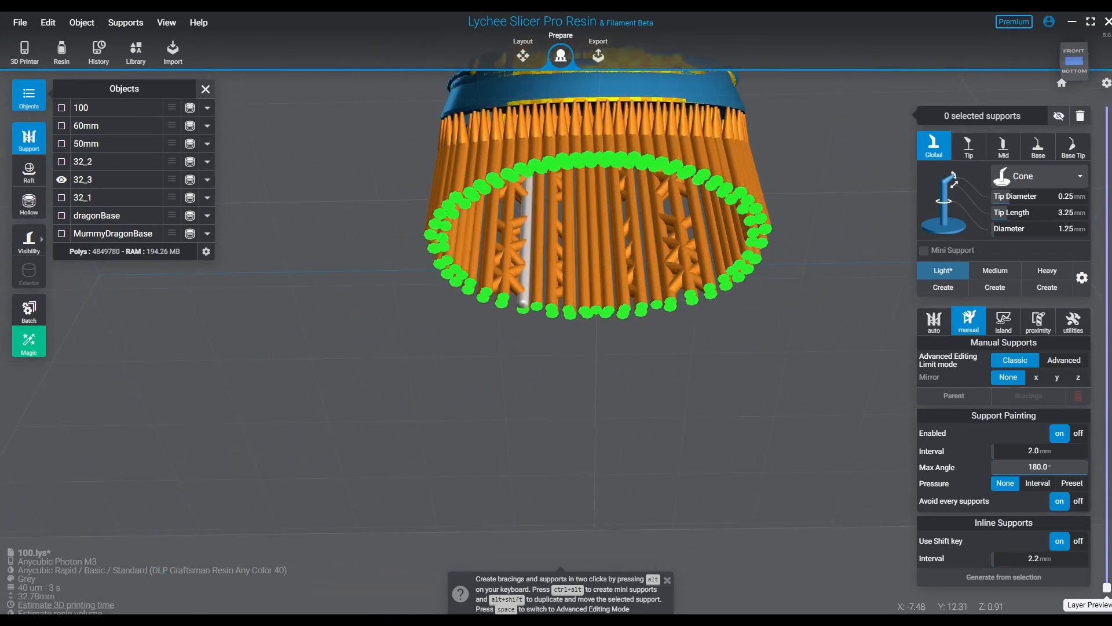
right_click_drag(758, 174, 530, 293)
right_click_drag(364, 361, 246, 249)
middle_click_drag(633, 541, 596, 356)
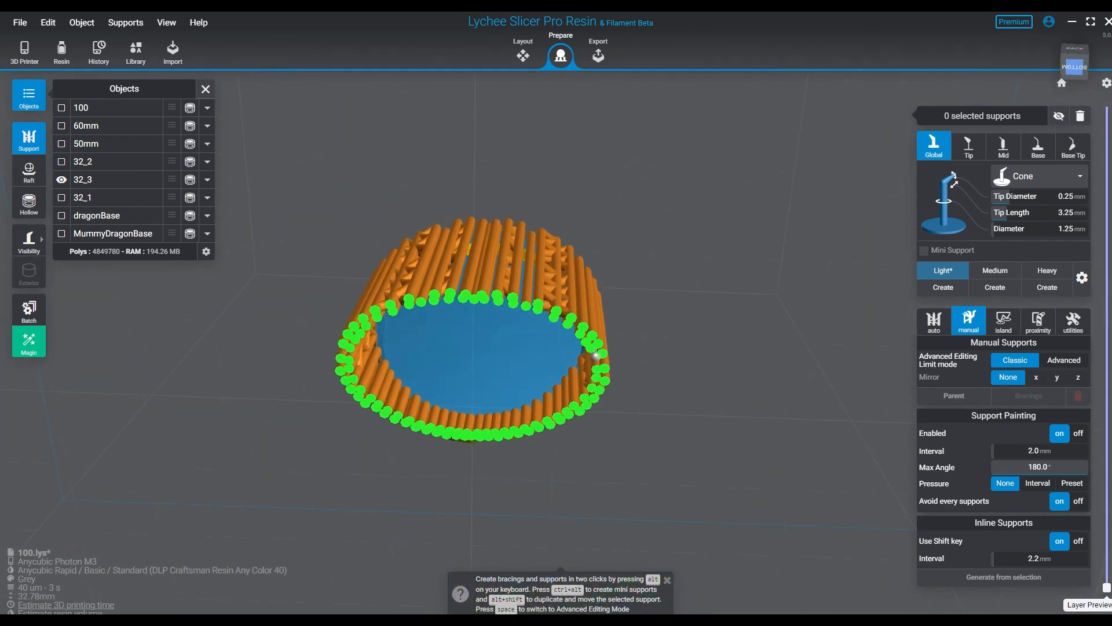
- Hide all supports of 32_3 to expose the recessed underside of the base
scroll(561, 397, "up", 4)
right_click_drag(556, 383, 539, 307)
middle_click_drag(509, 318, 665, 402)
key("h")
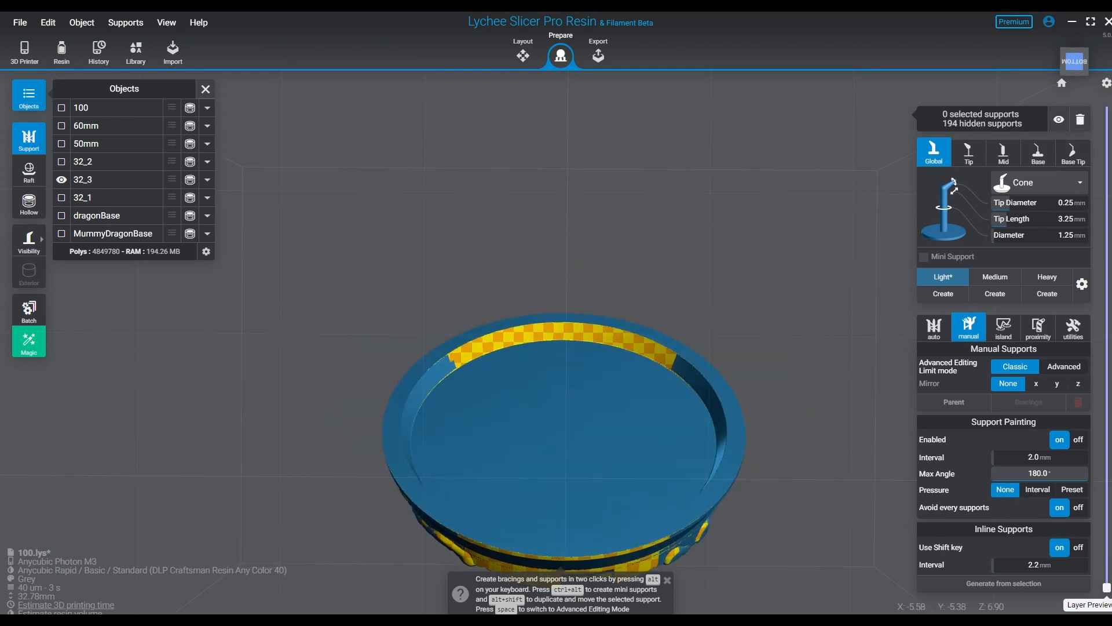
- Place two mirrored Light support pairs, mirrored along X, on the recessed underside just inside the lowest part of the rim
right_click_drag(637, 400, 640, 432)
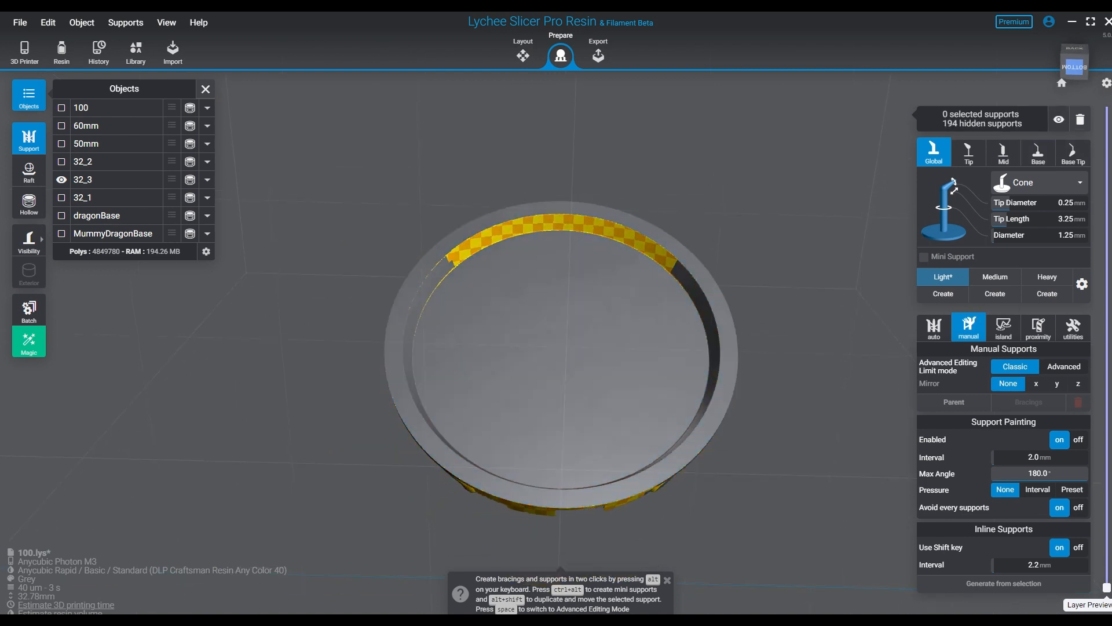
left_click(712, 354)
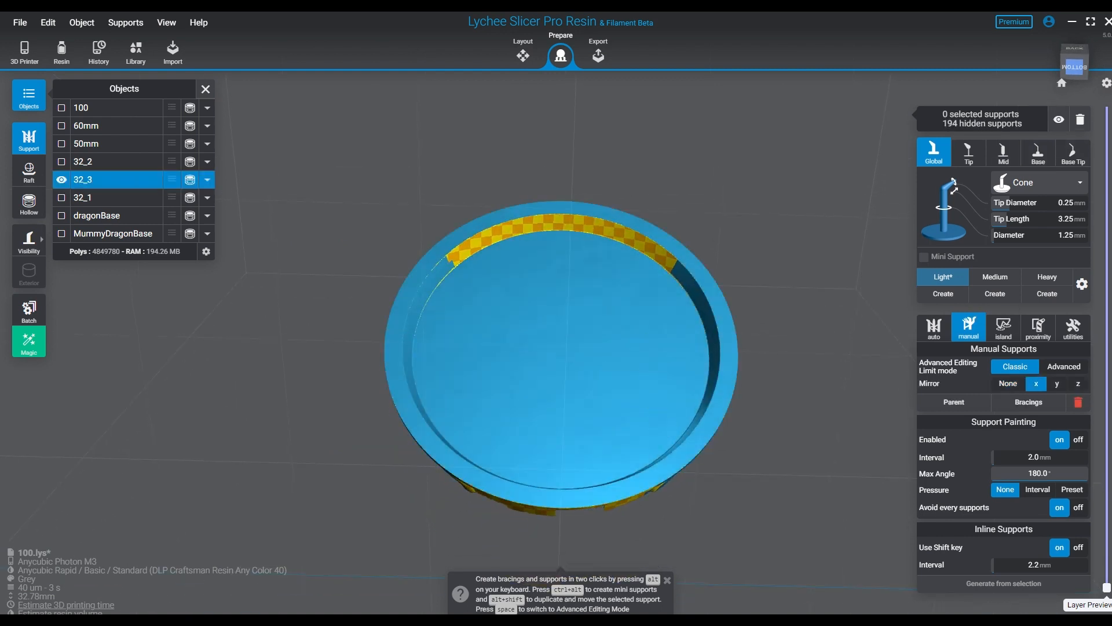
right_click_drag(597, 313, 596, 361)
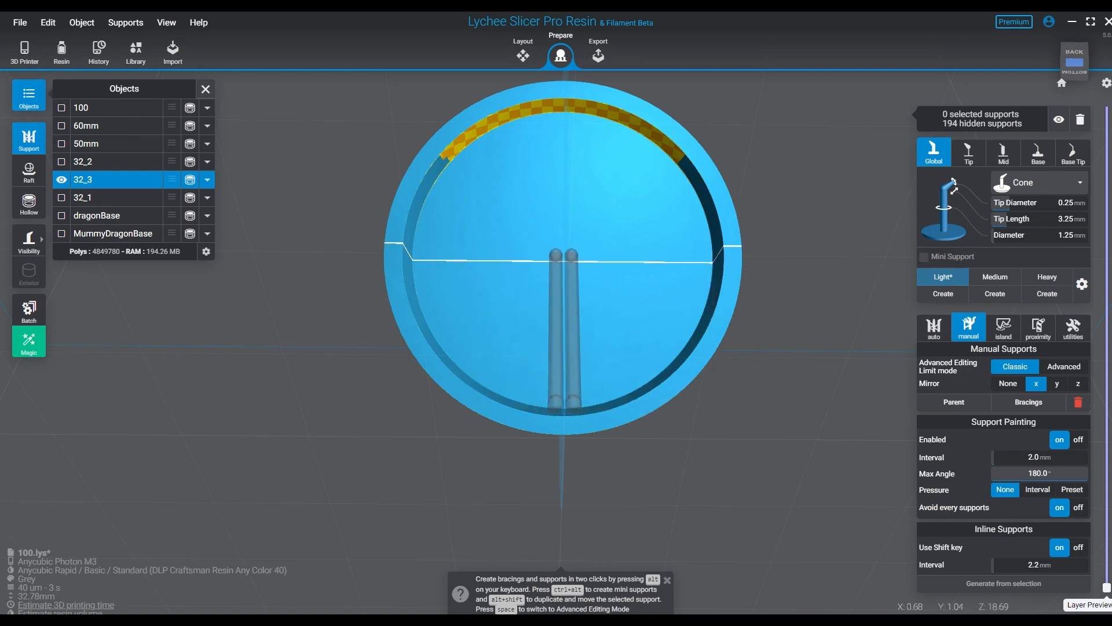
right_click_drag(559, 255, 558, 262)
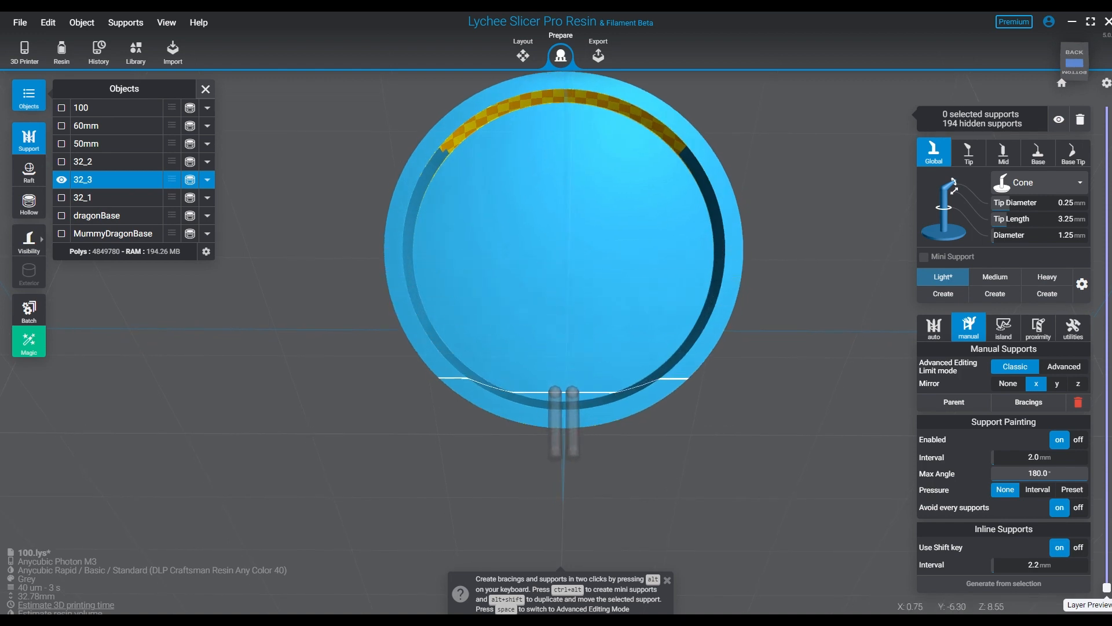
left_click(552, 393)
left_click(534, 370)
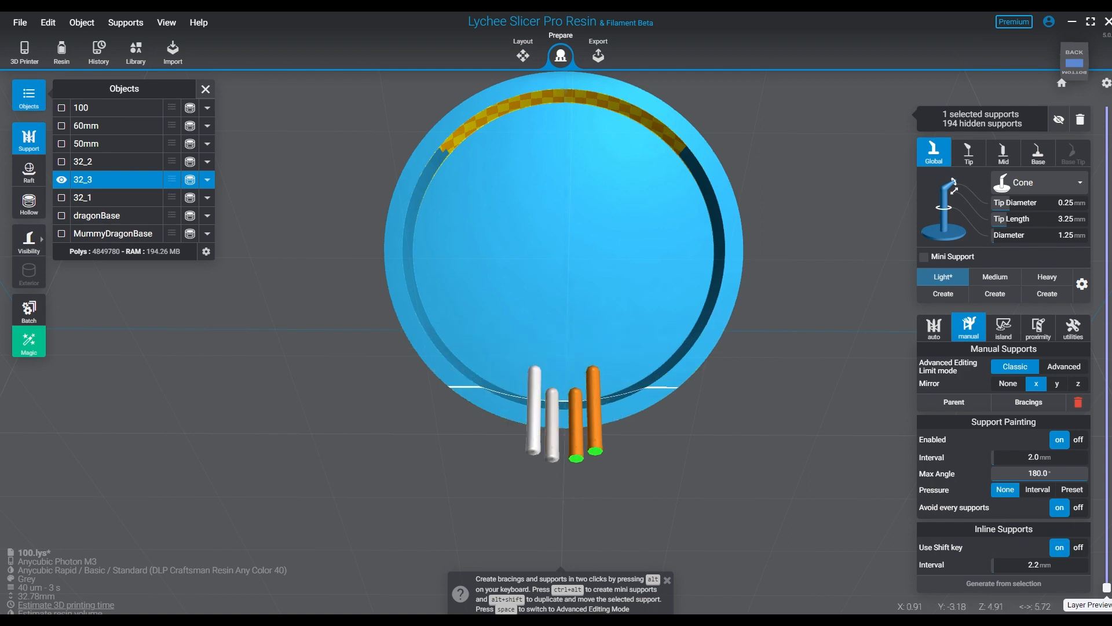
- Delete the mirrored Light supports just placed at the low end of the recess and turn mirroring off
key("Delete")
left_click(552, 425)
key("Delete")
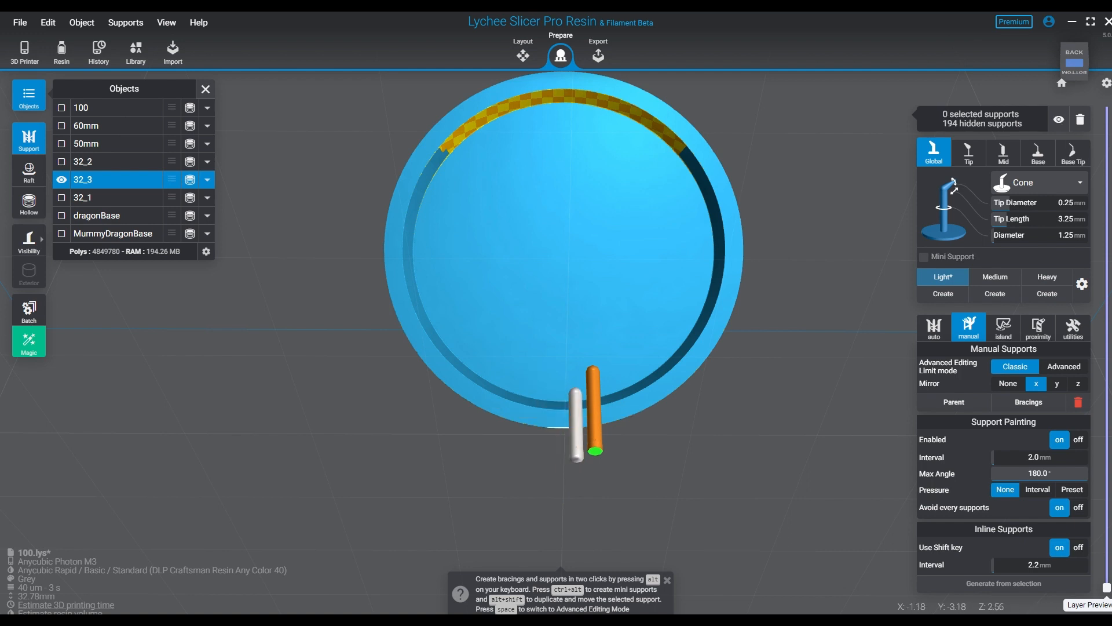
left_click(576, 428)
key("Delete")
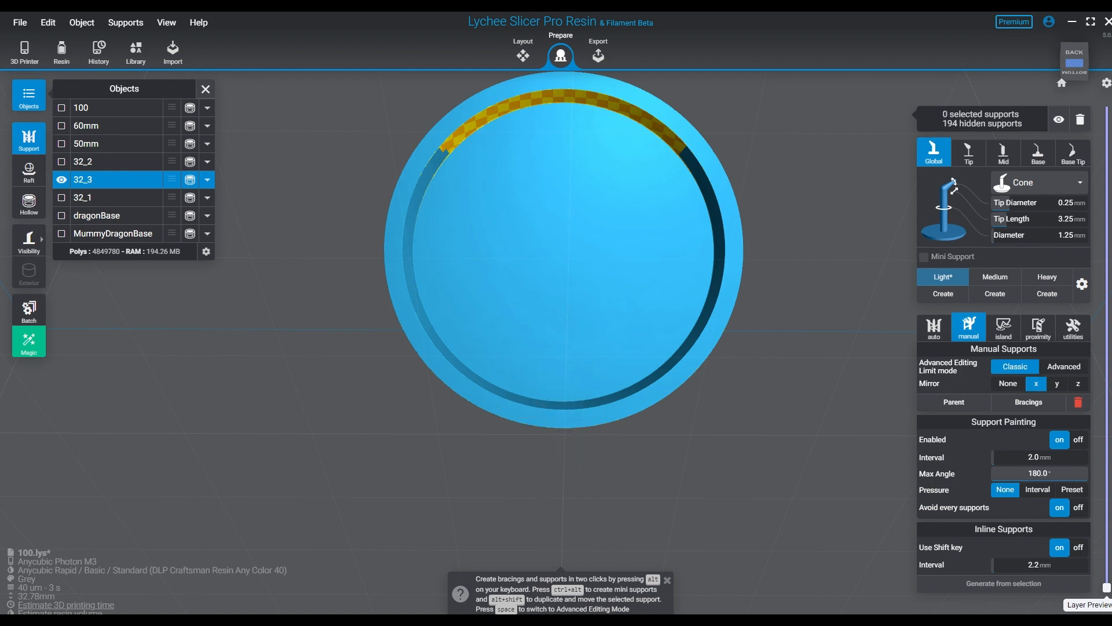
- Place eleven individual Light supports along the highlighted arc of the inner rim wall at the high end of 32_3
left_click(452, 148)
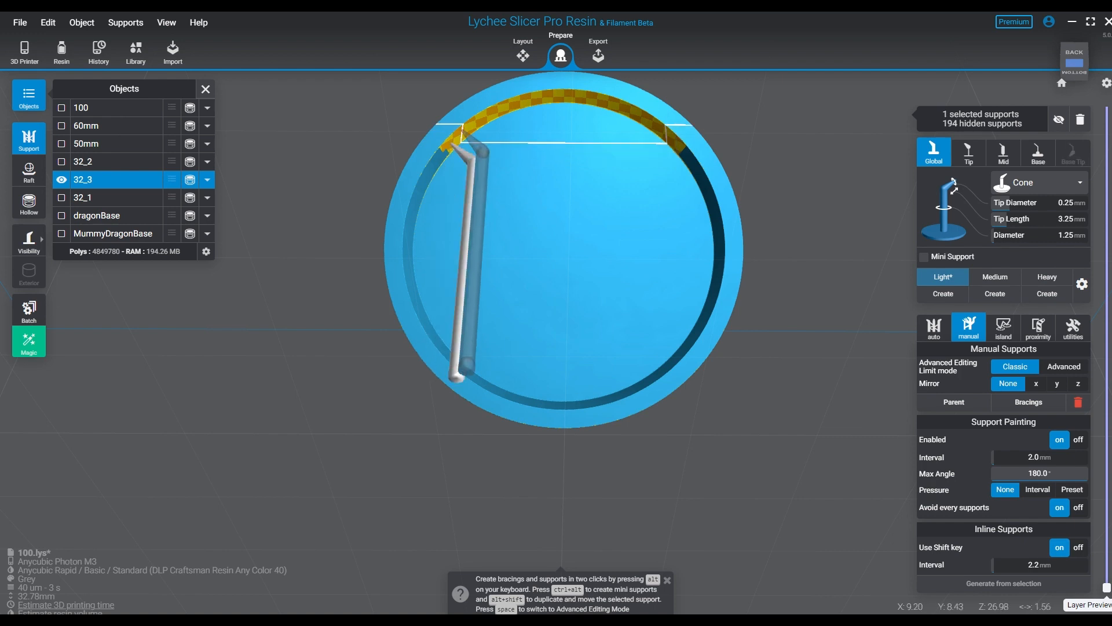
left_click(473, 122)
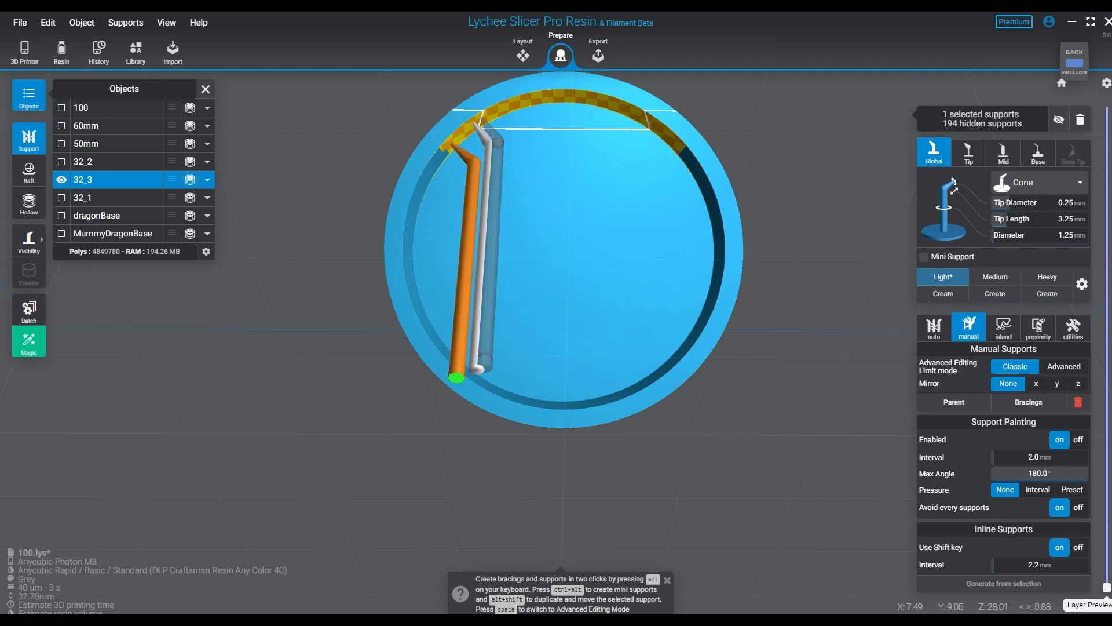
left_click(494, 113)
left_click(522, 102)
left_click(557, 104)
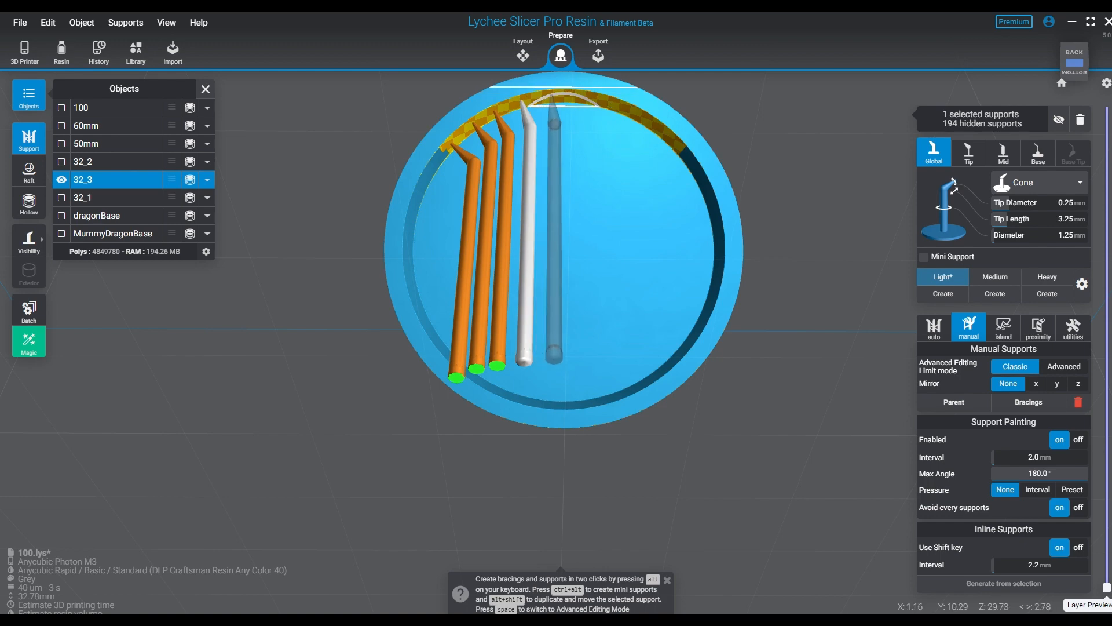
left_click(578, 103)
left_click(609, 104)
left_click(632, 114)
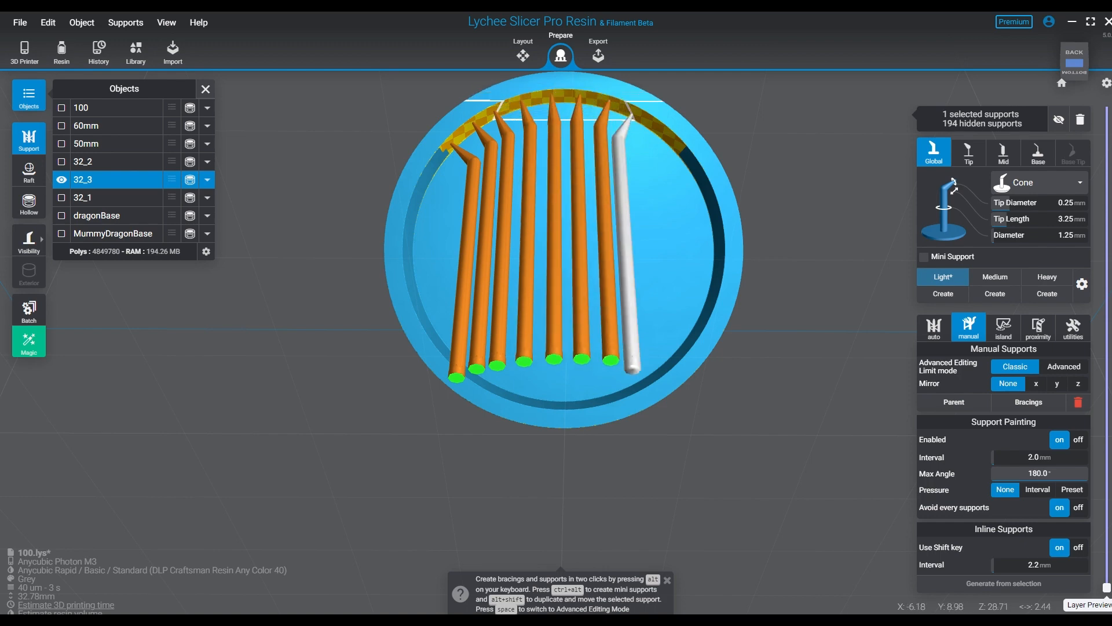
left_click(646, 119)
left_click(665, 134)
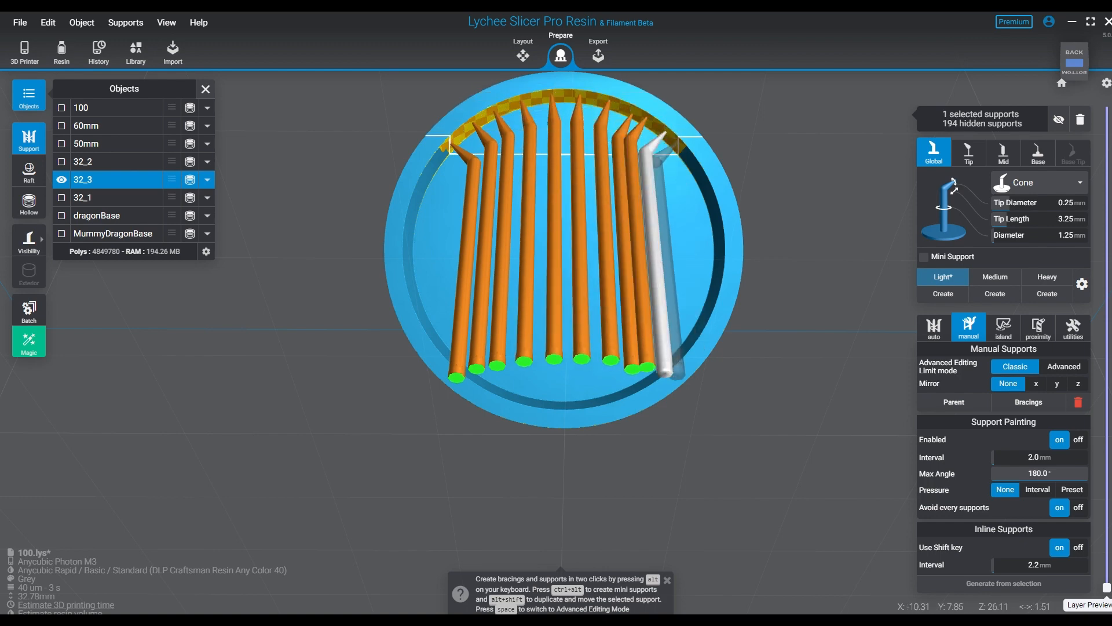
left_click(677, 140)
- Deselect and hide the new rim supports so the recessed underside is clear again
right_click_drag(708, 280, 779, 281)
left_click(777, 284)
key("h")
key("h")
left_click(572, 172)
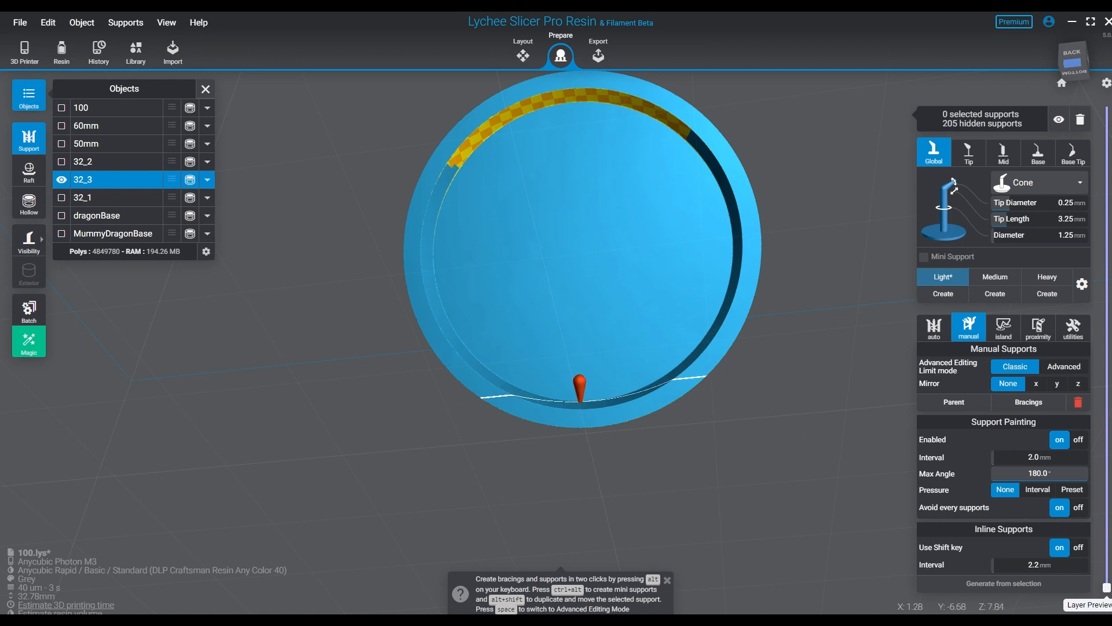
- Create two parallel inline rows of Light supports across the middle of the recess, running between its low and high ends
left_click(576, 393)
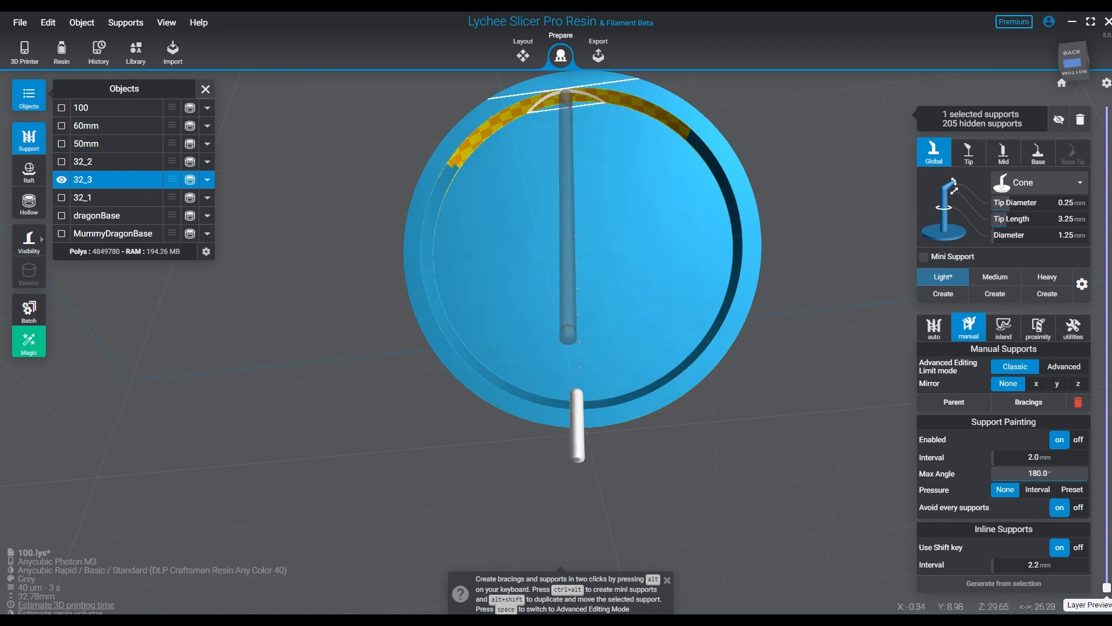
left_click(566, 93, "shift")
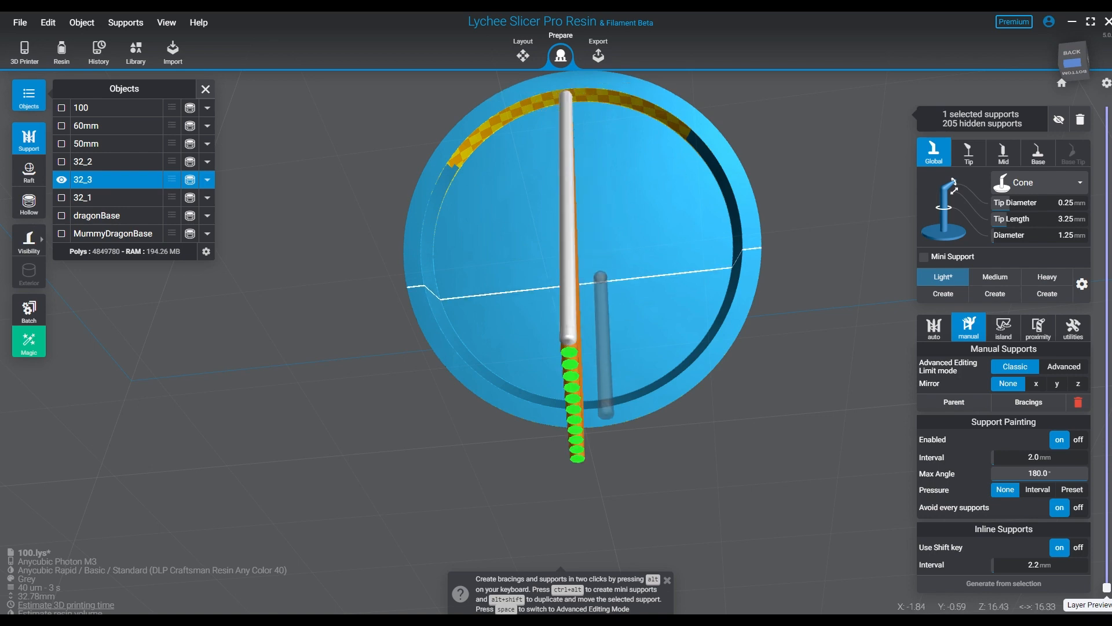
right_click_drag(603, 271, 585, 238)
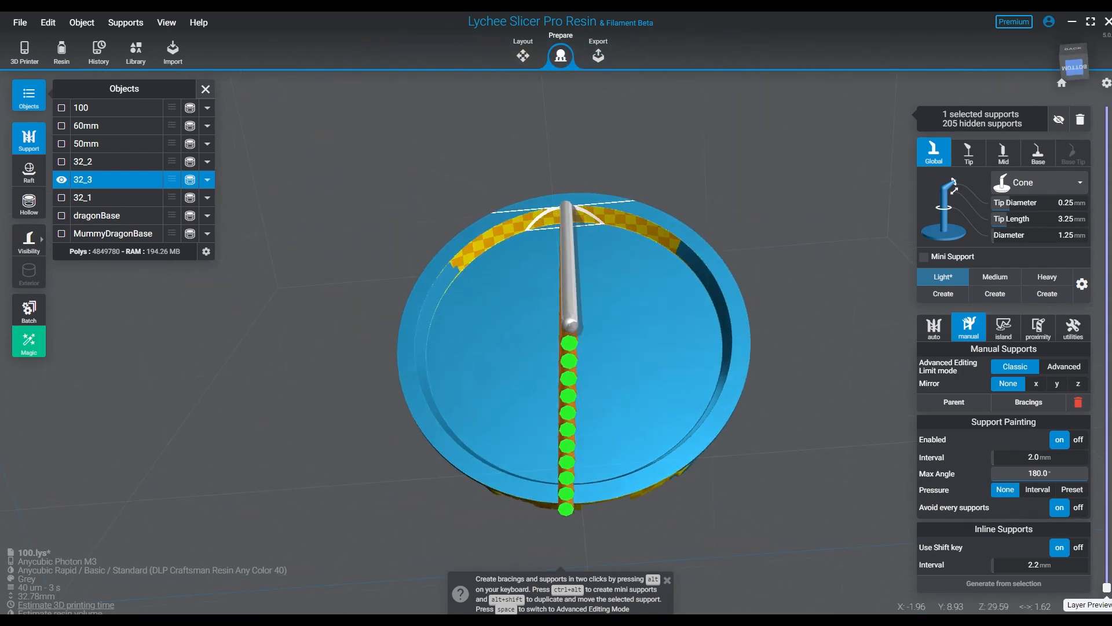
left_click(586, 212)
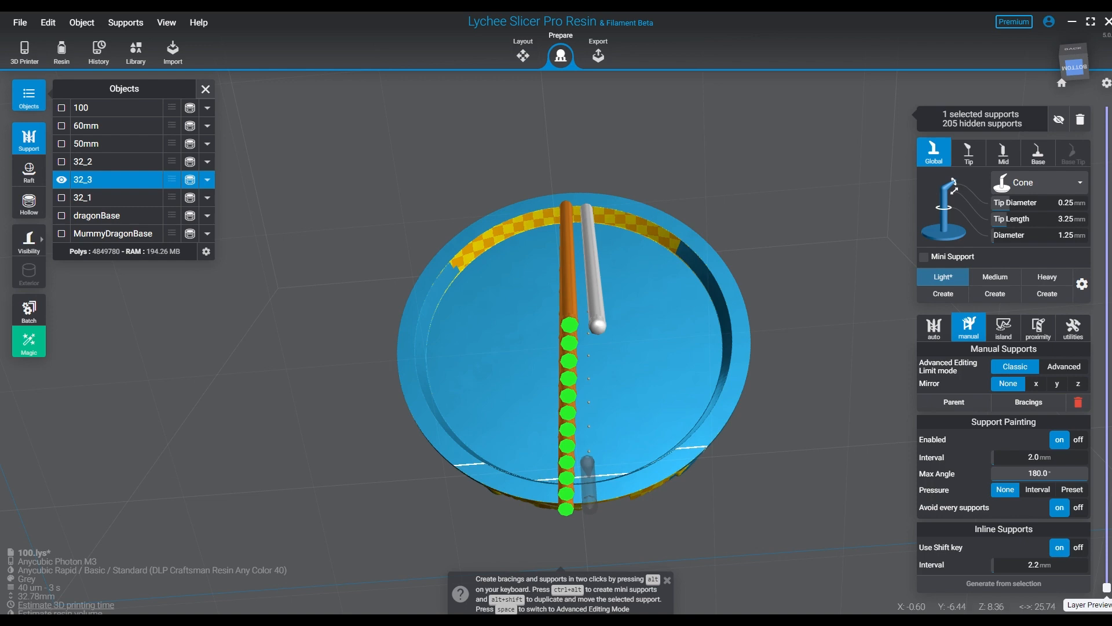
left_click(588, 475, "shift")
- Add a third inline row of Light supports beside the two centre rows, redoing its end point so it reaches the low rim
right_click_drag(588, 475, 528, 499)
middle_click_drag(528, 499, 477, 529)
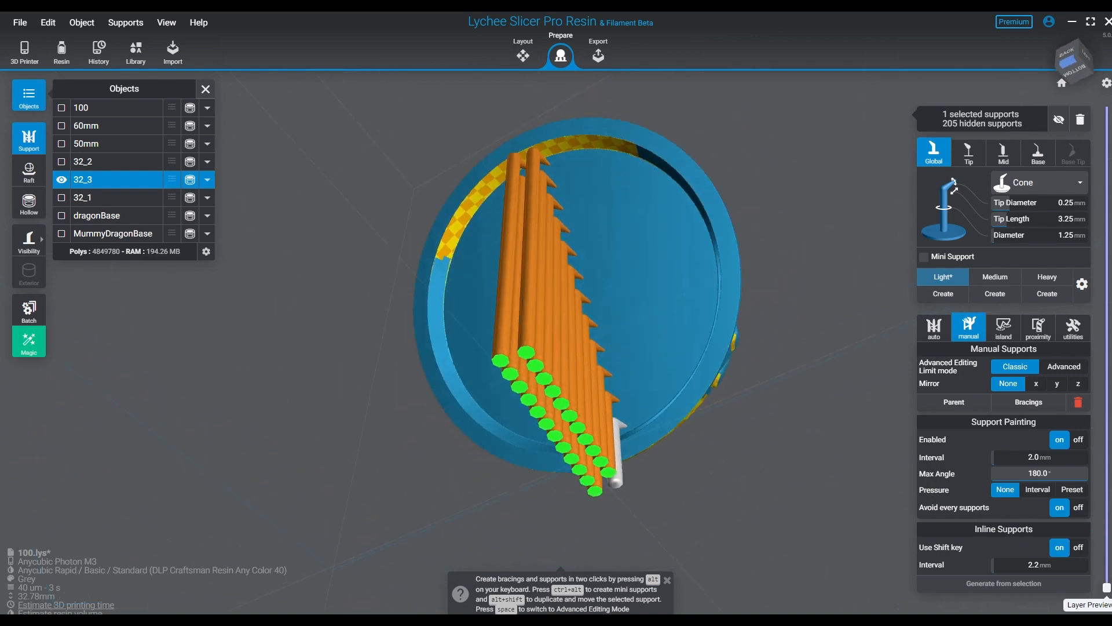
right_click_drag(485, 400, 532, 377)
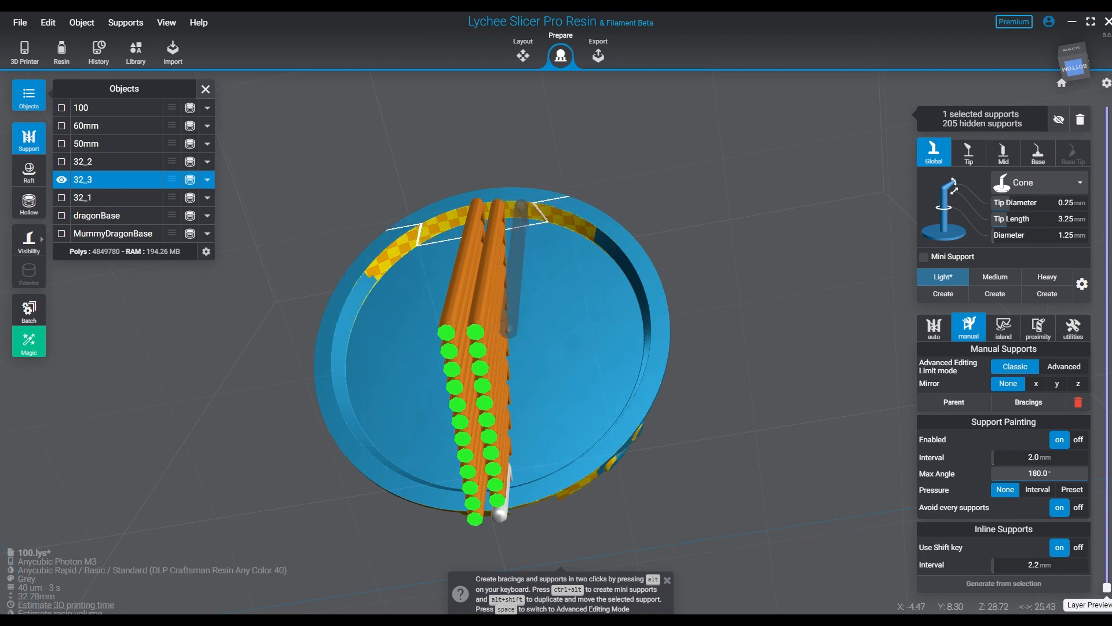
left_click(528, 225)
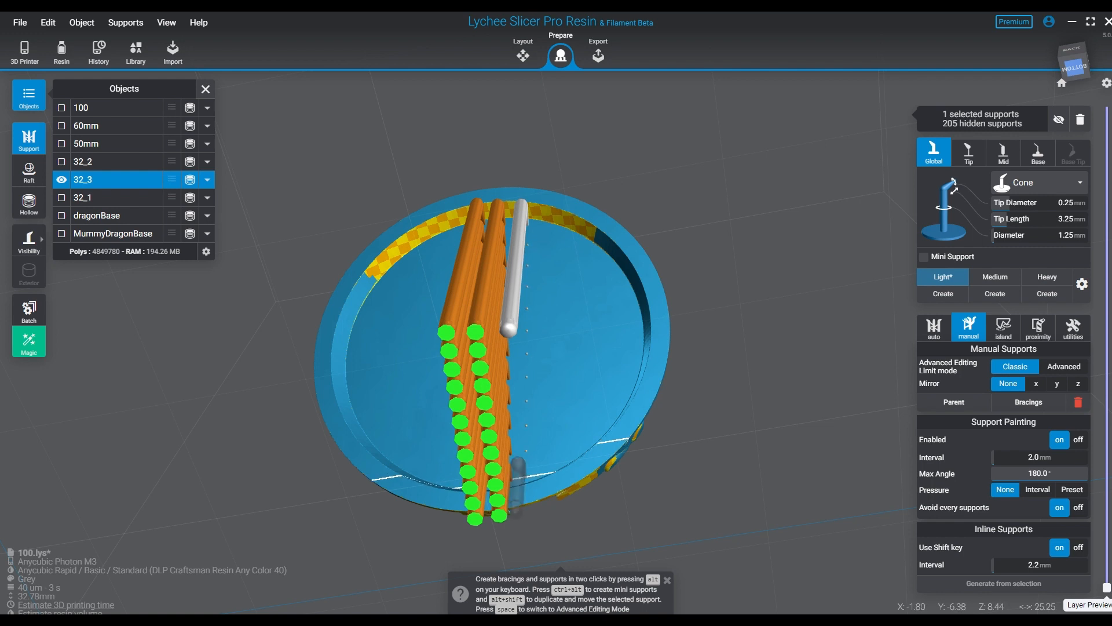
left_click(526, 476, "shift")
right_click_drag(597, 388, 604, 392)
key("ctrl+z")
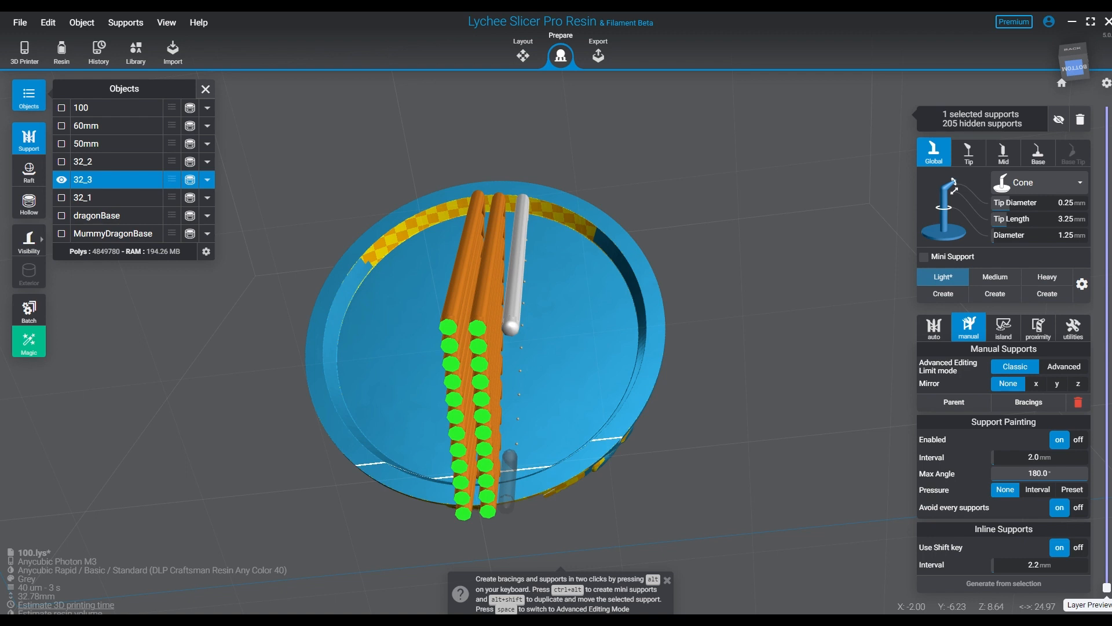
left_click(508, 486, "shift")
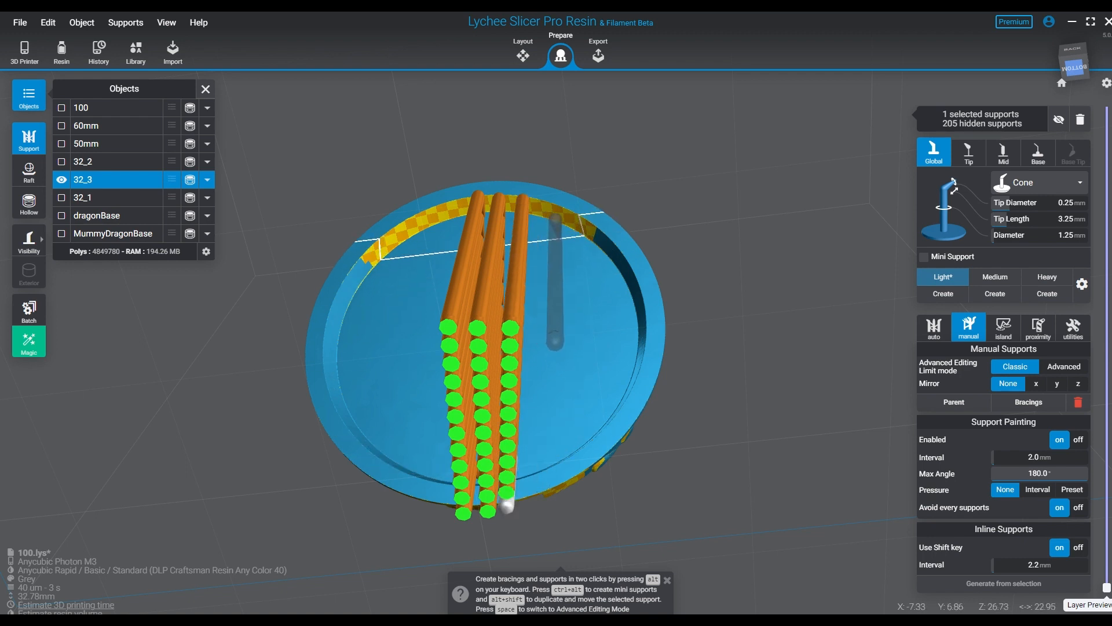
- Add two more inline rows of Light supports, spaced wider apart, on the negative-X side of the recess
left_click(553, 345)
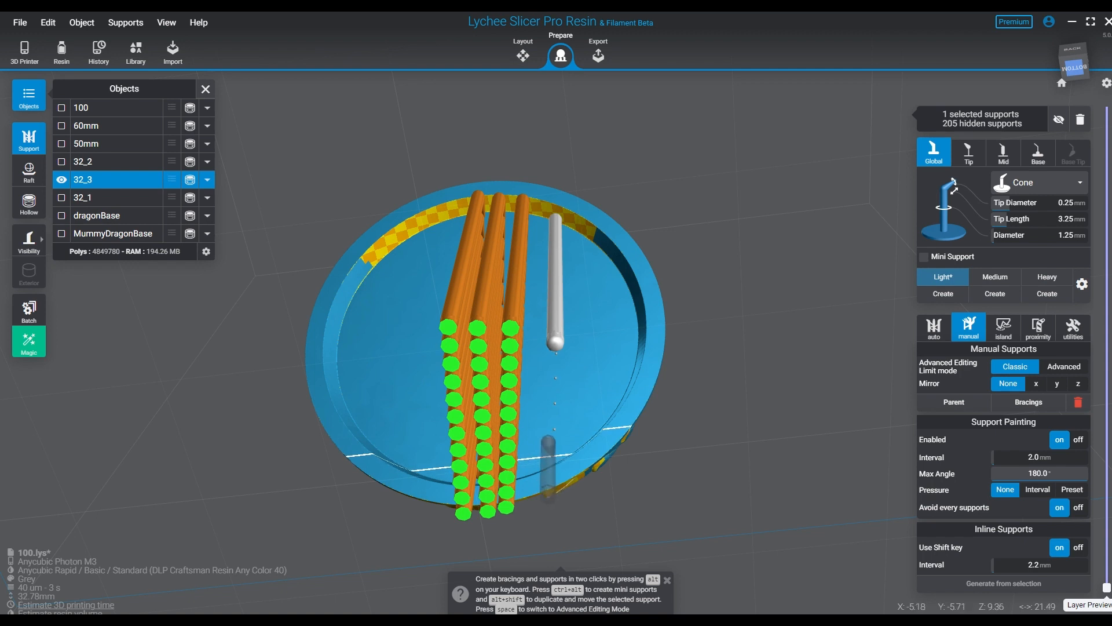
left_click(548, 492, "shift")
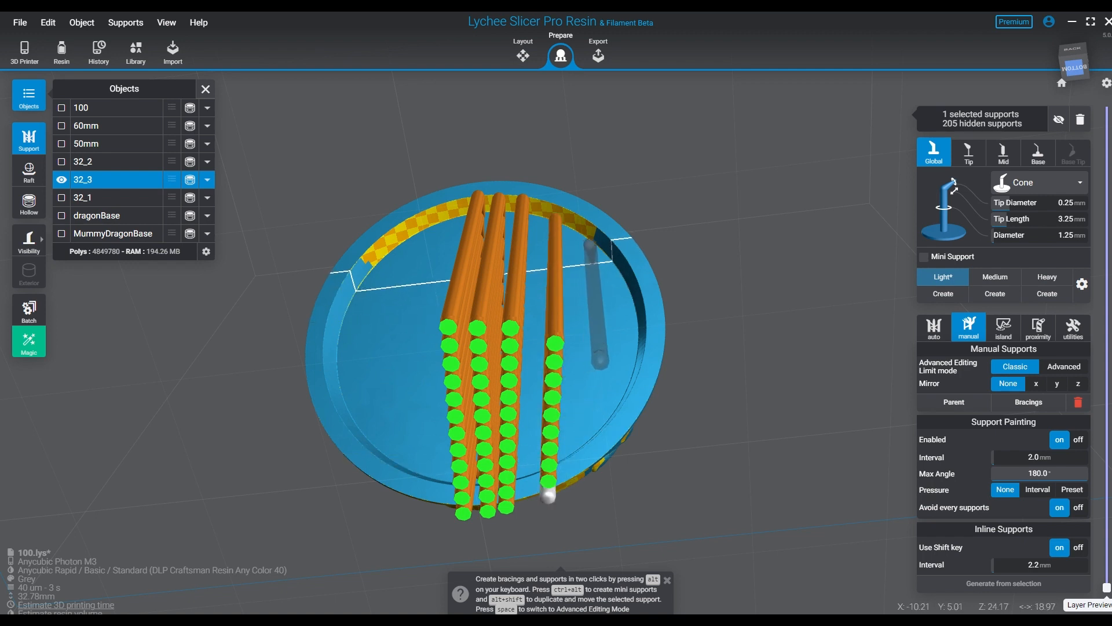
left_click(601, 362)
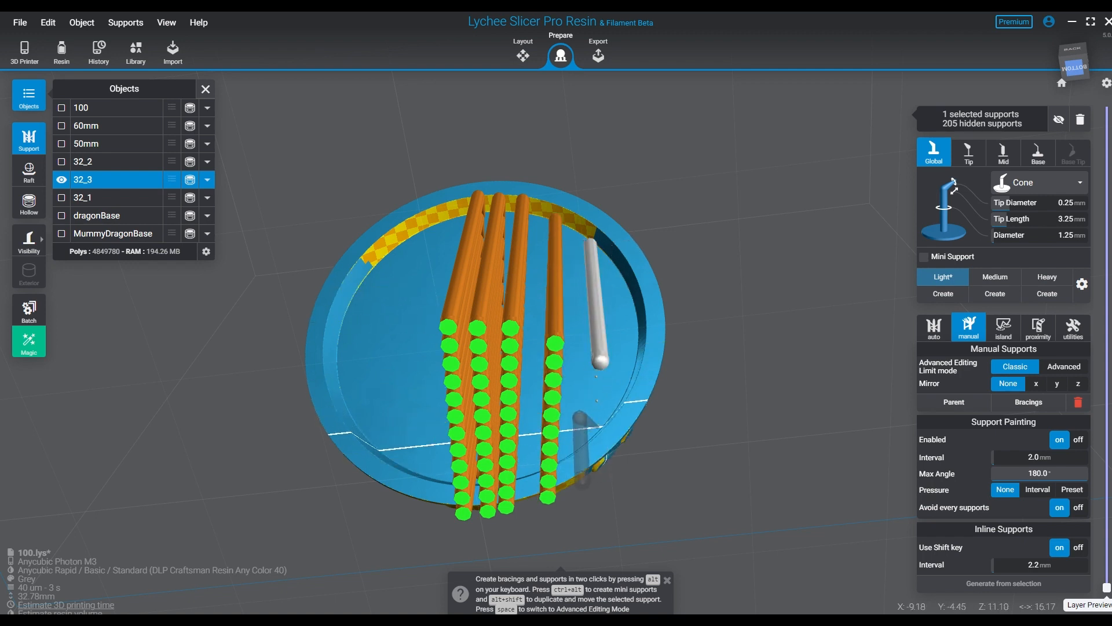
left_click(604, 423, "shift")
- Add three inline rows of Light supports across the positive-X side of the recess, out to its edge
right_click_drag(603, 422, 490, 422)
middle_click_drag(492, 420, 534, 423)
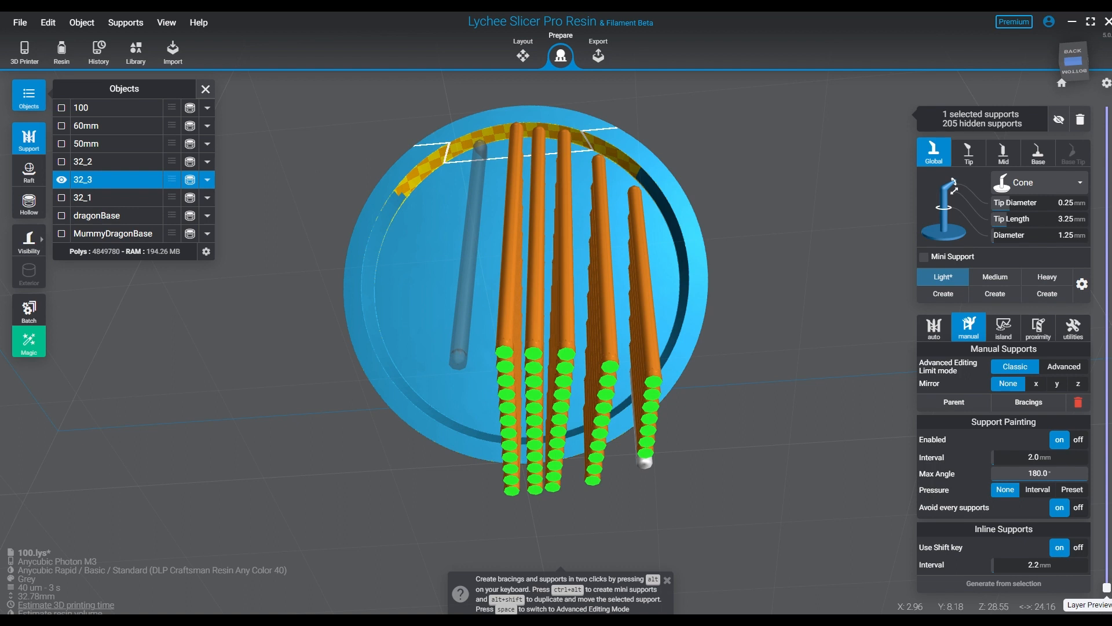
left_click(479, 149)
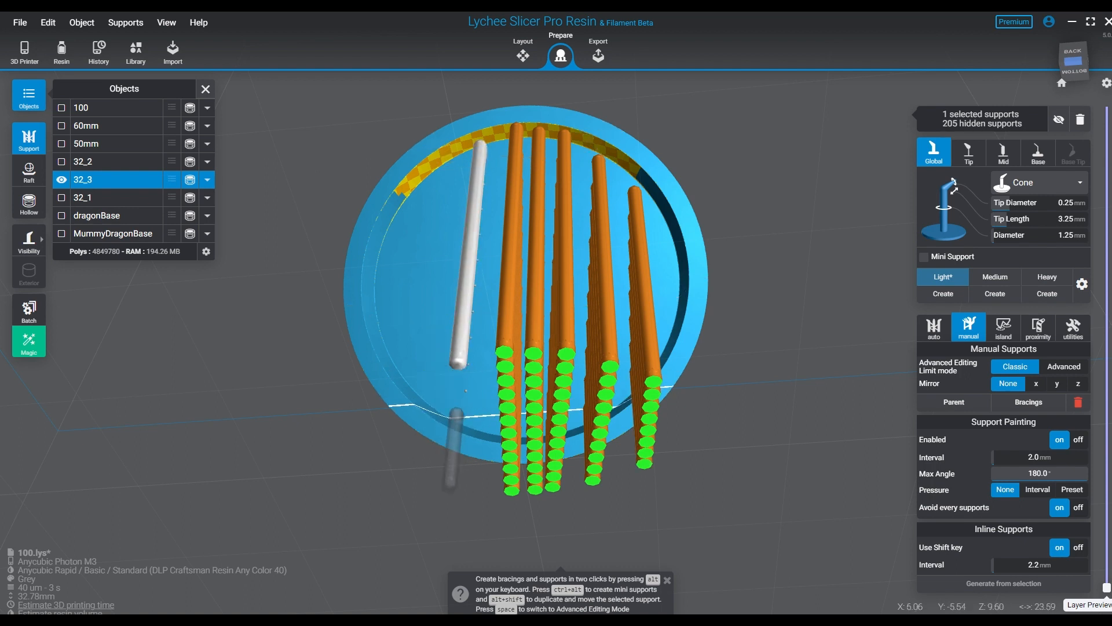
left_click(462, 415, "shift")
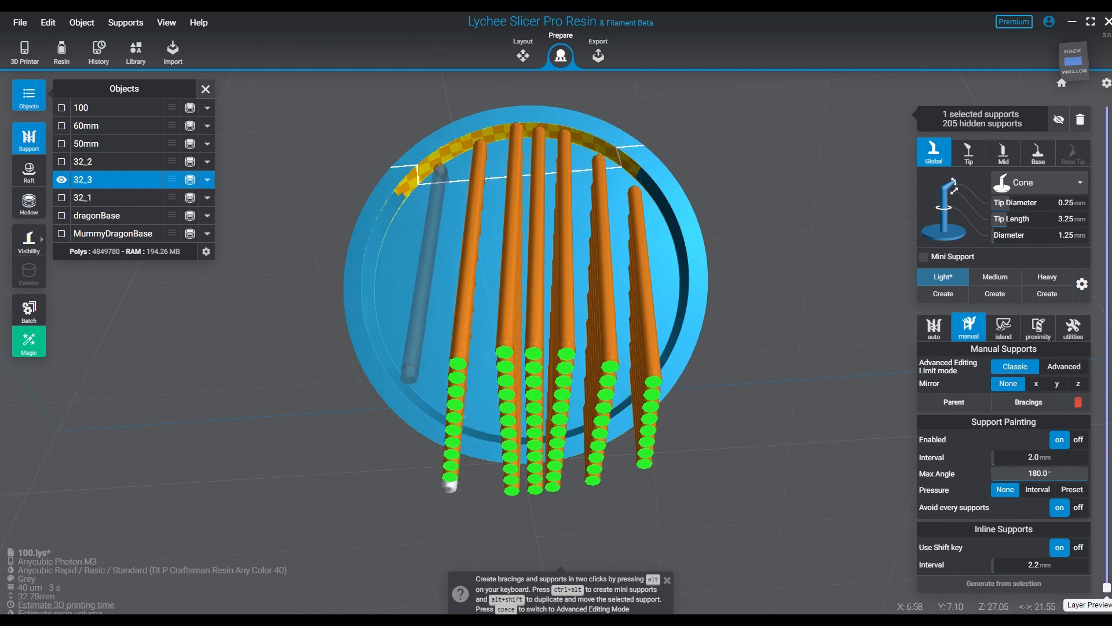
left_click(442, 167)
right_click_drag(431, 353, 380, 362)
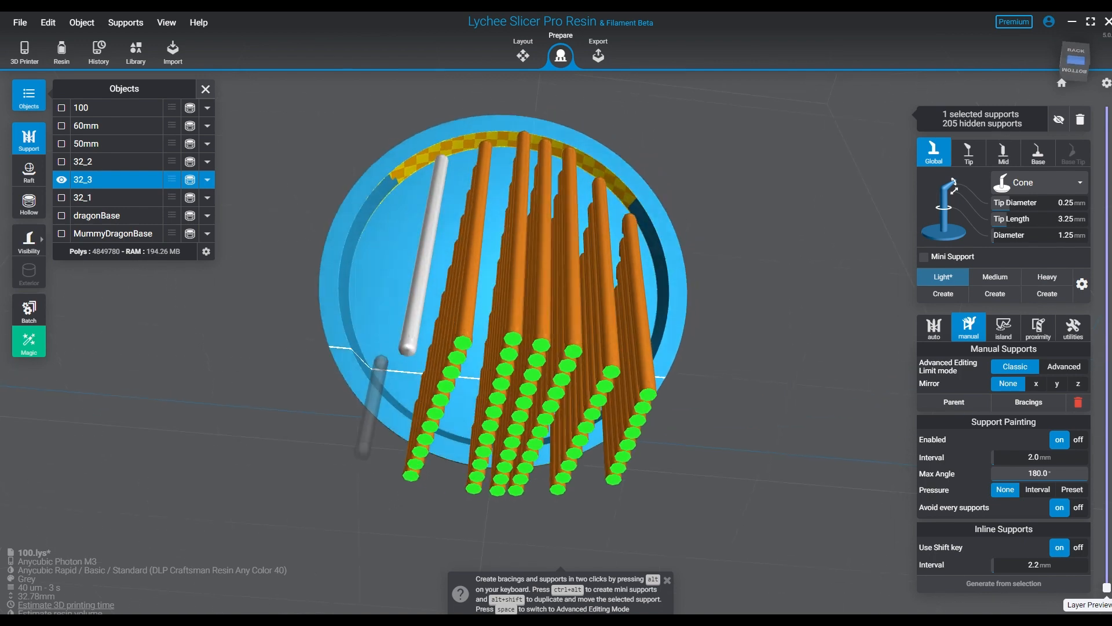
left_click(385, 380, "shift")
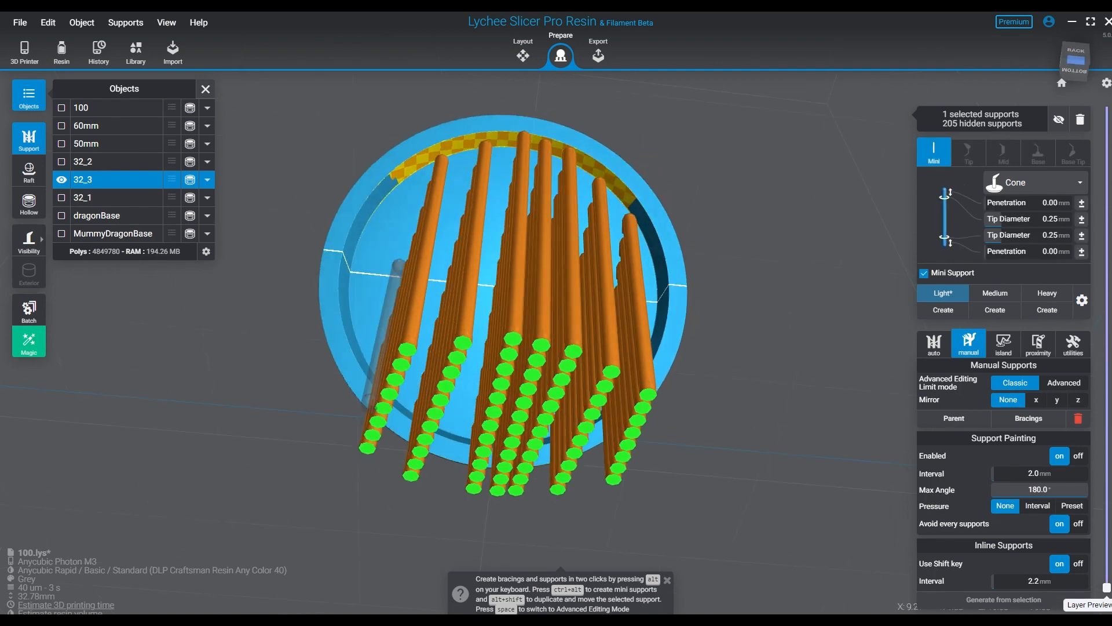
left_click(396, 189)
right_click_drag(399, 223, 440, 238)
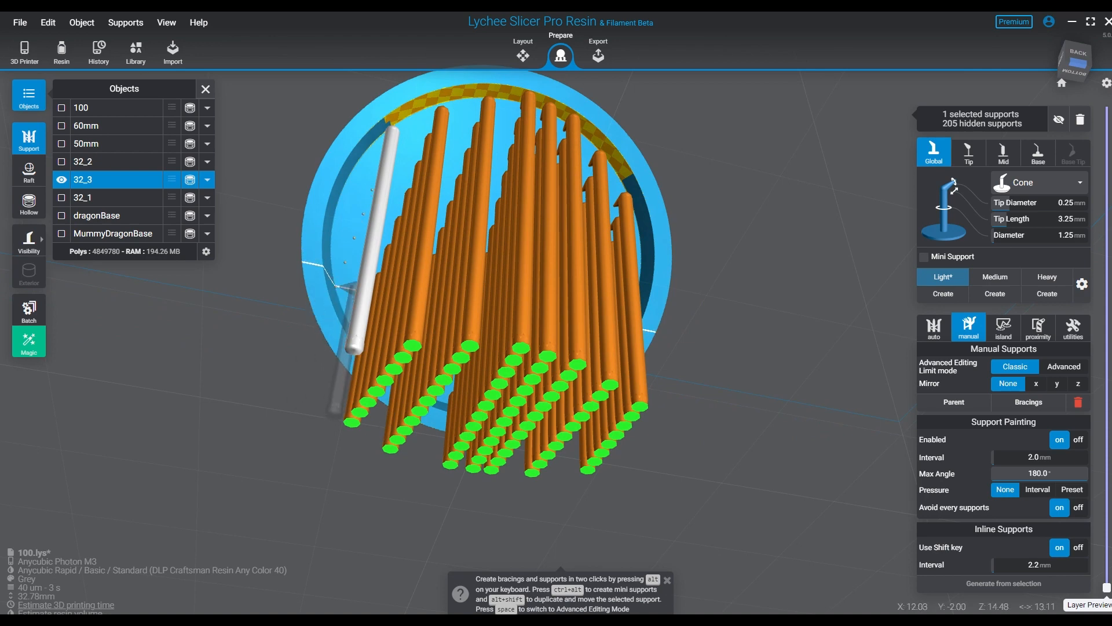
left_click(344, 282, "shift")
- Thin out the inline rows by deleting individual supports, leaving a roughly alternating pattern across the recess
right_click_drag(585, 243, 535, 191)
mouse_move(556, 399)
right_mouse_down()
mouse_move(550, 452)
mouse_move(569, 387)
right_mouse_up()
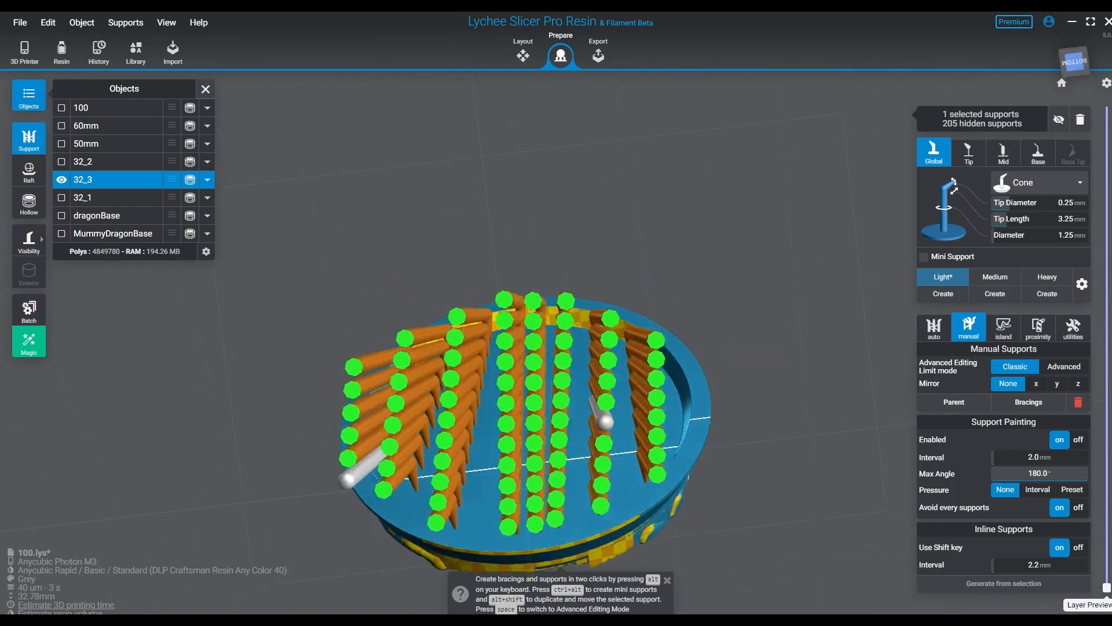
middle_click_drag(516, 463, 551, 389)
right_click_drag(550, 390, 567, 405)
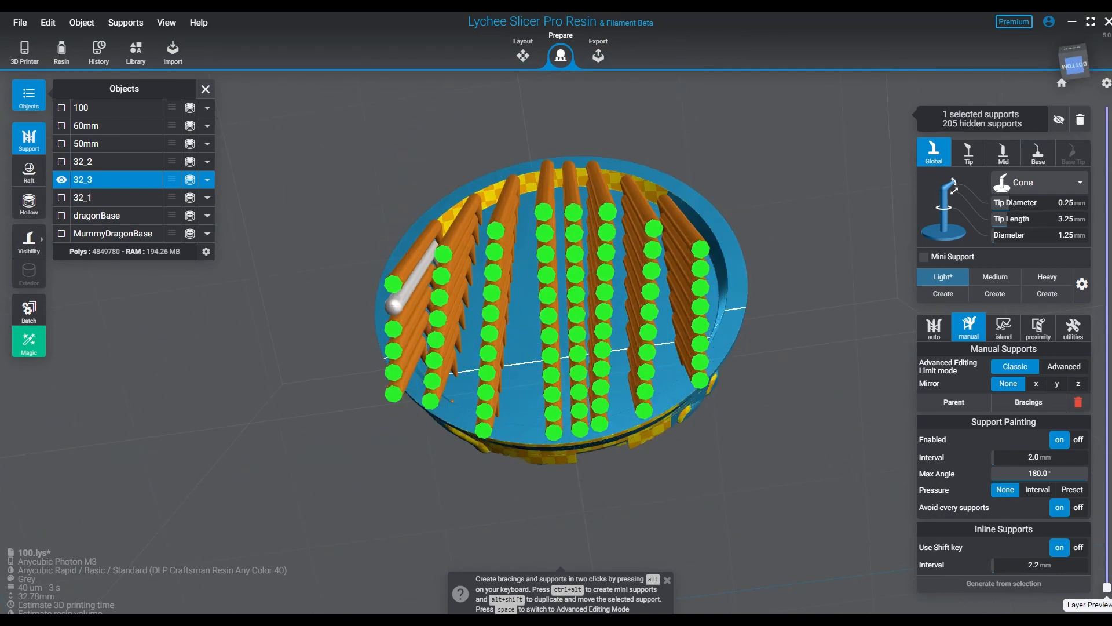
key("Delete")
left_click(394, 373)
key("Delete")
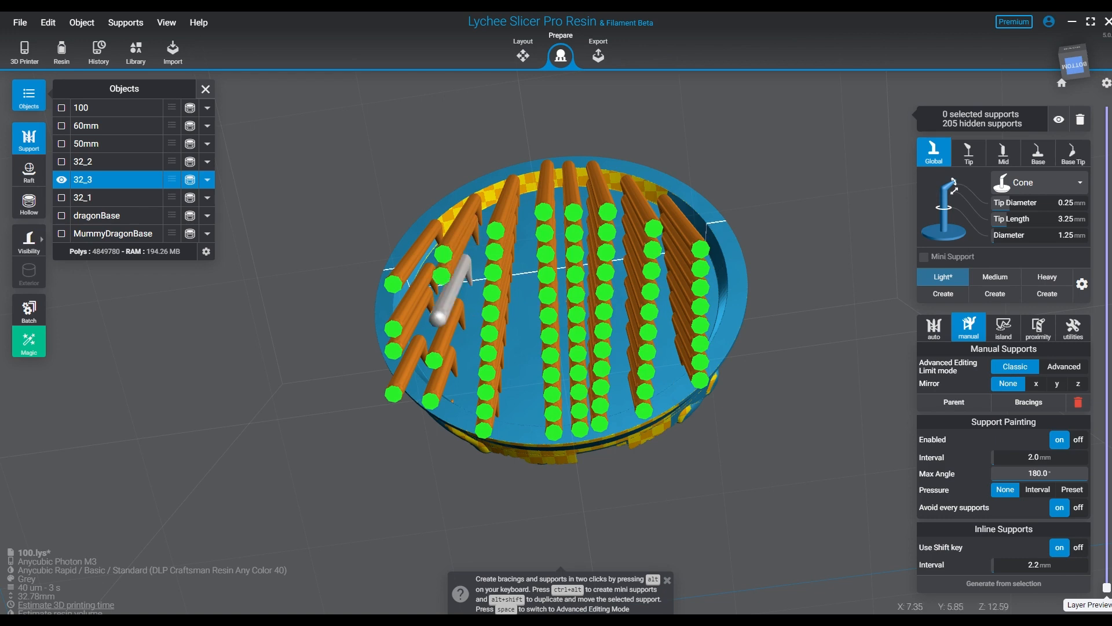
key("Delete")
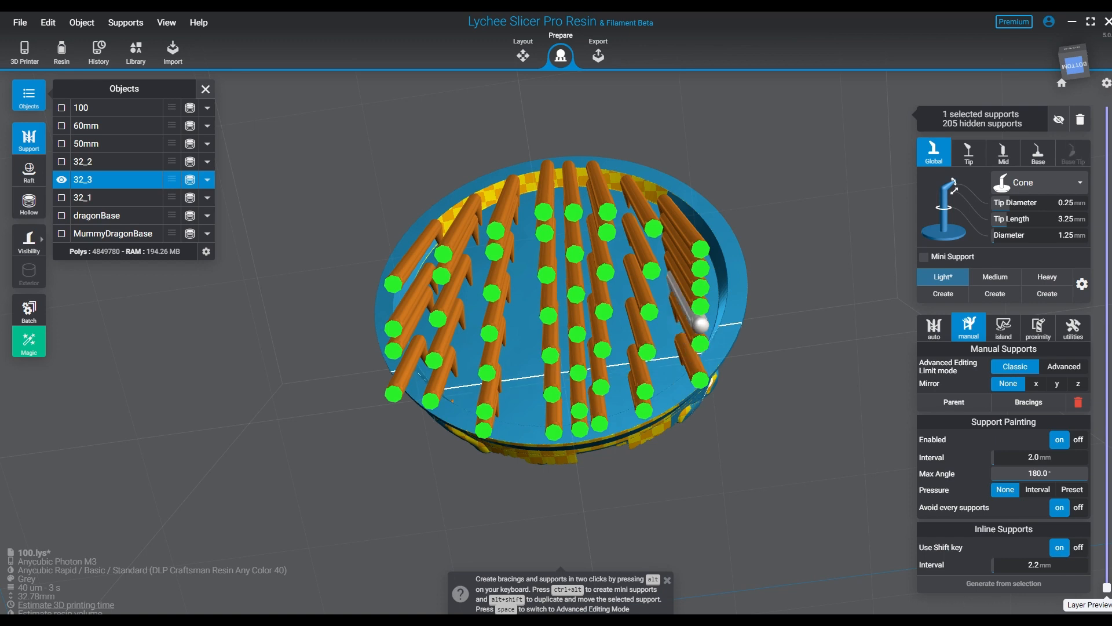
key("Delete")
key("Delete")
- Place additional individual Light supports near the negative-X edge of the recess, outside the last inline row
right_click_drag(708, 336, 649, 252)
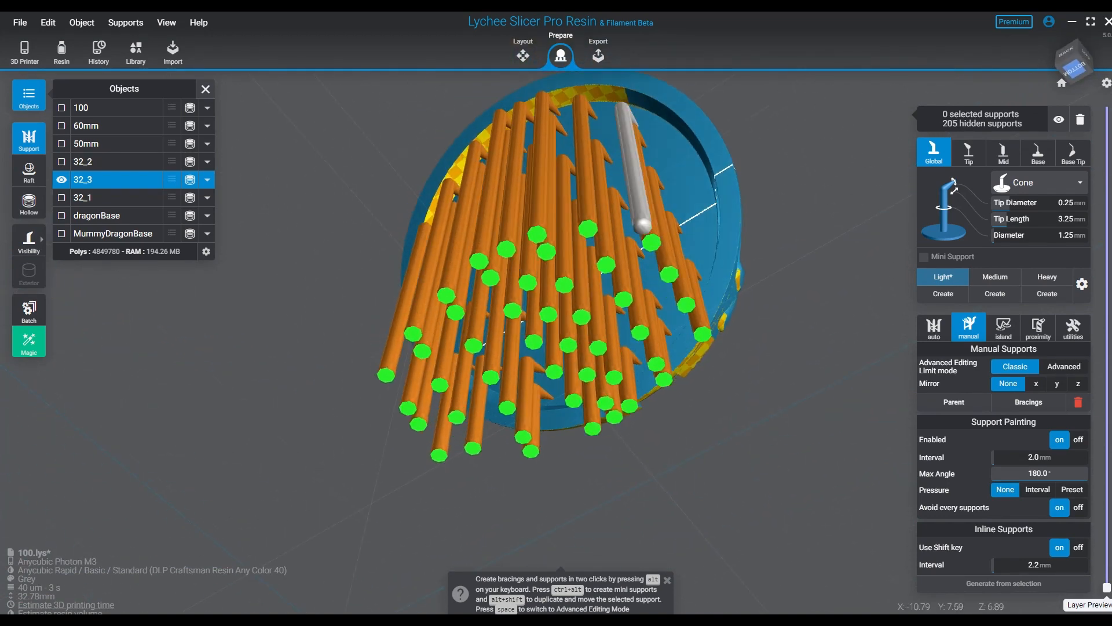
left_click(686, 134)
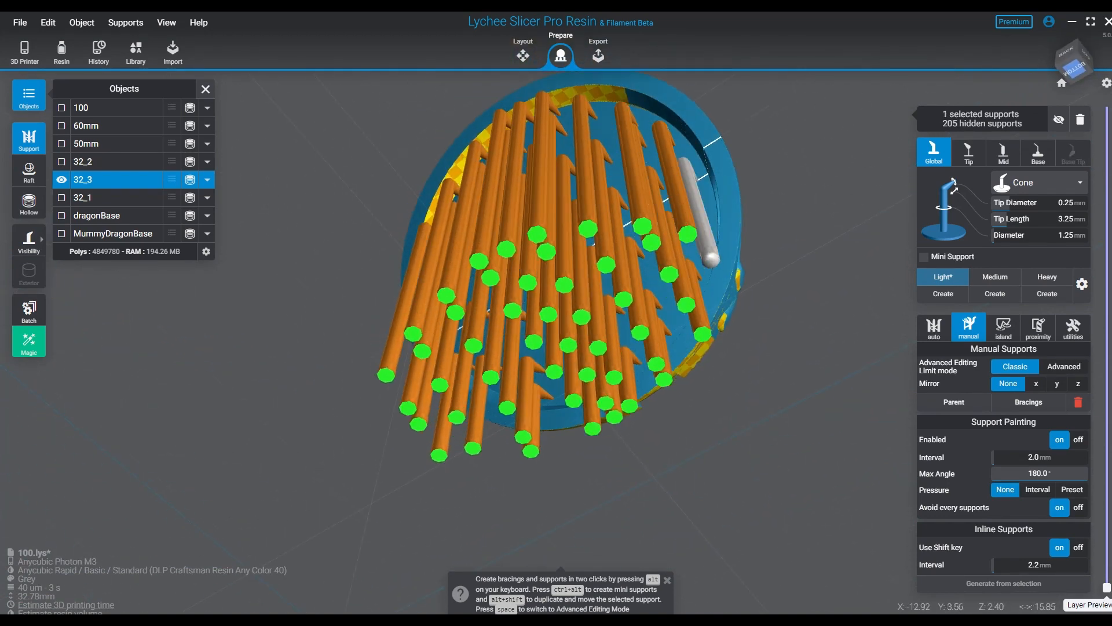
right_click_drag(712, 174, 765, 133)
left_click(697, 173)
left_click(704, 352)
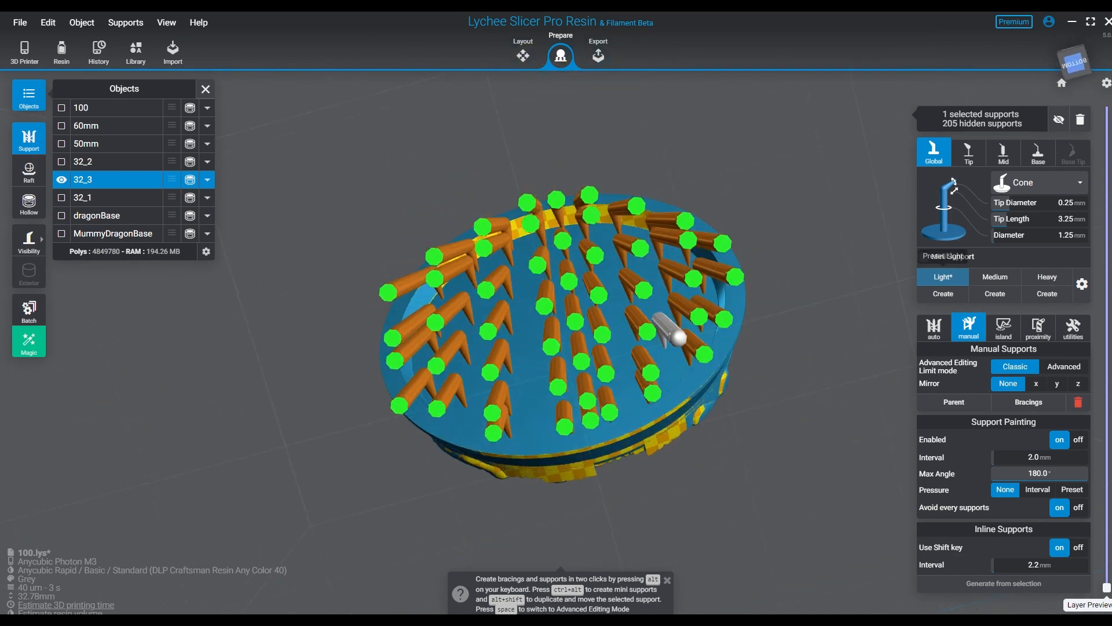
- Reapply the Light preset and place individual Light supports in the gaps between the support rows on the recess's negative-X side
left_click(943, 277)
right_click_drag(701, 244, 663, 298)
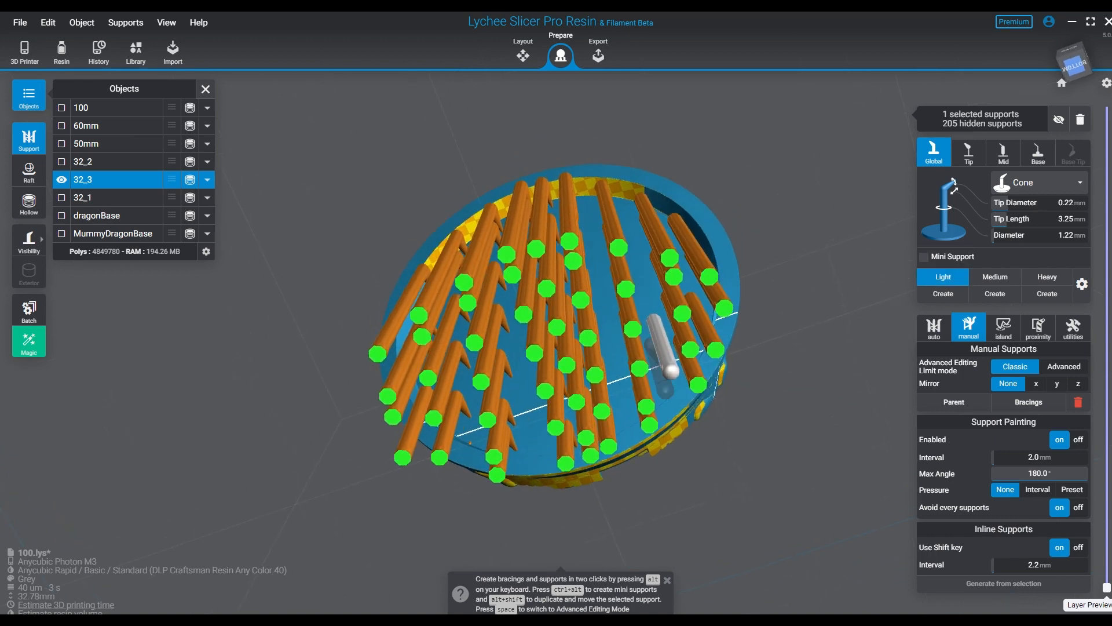
left_click(671, 371)
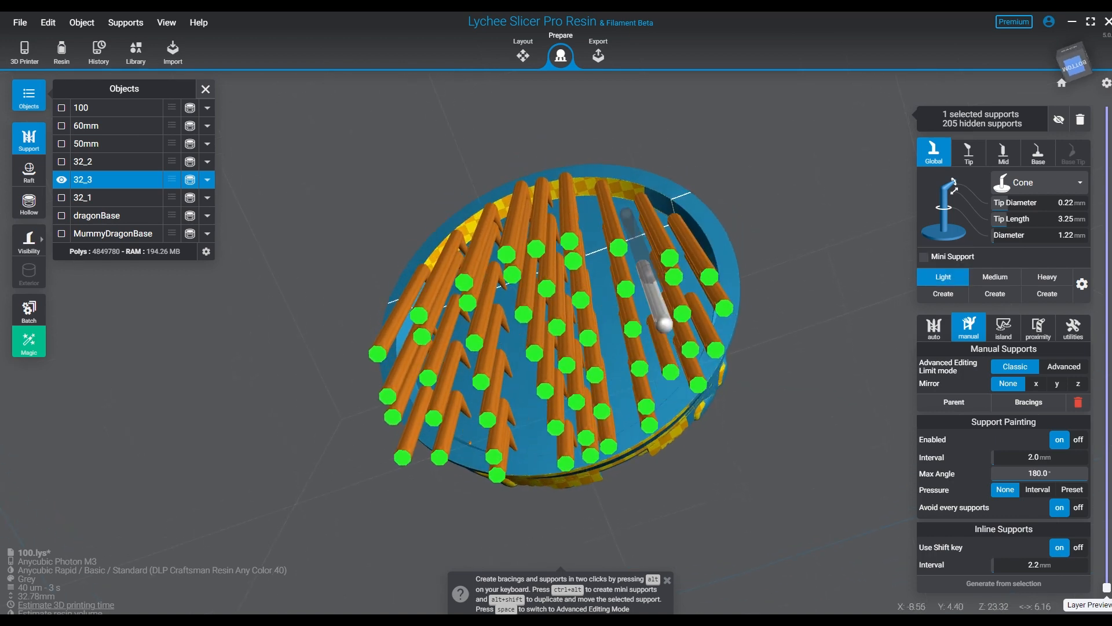
left_click(634, 238)
left_click(597, 242)
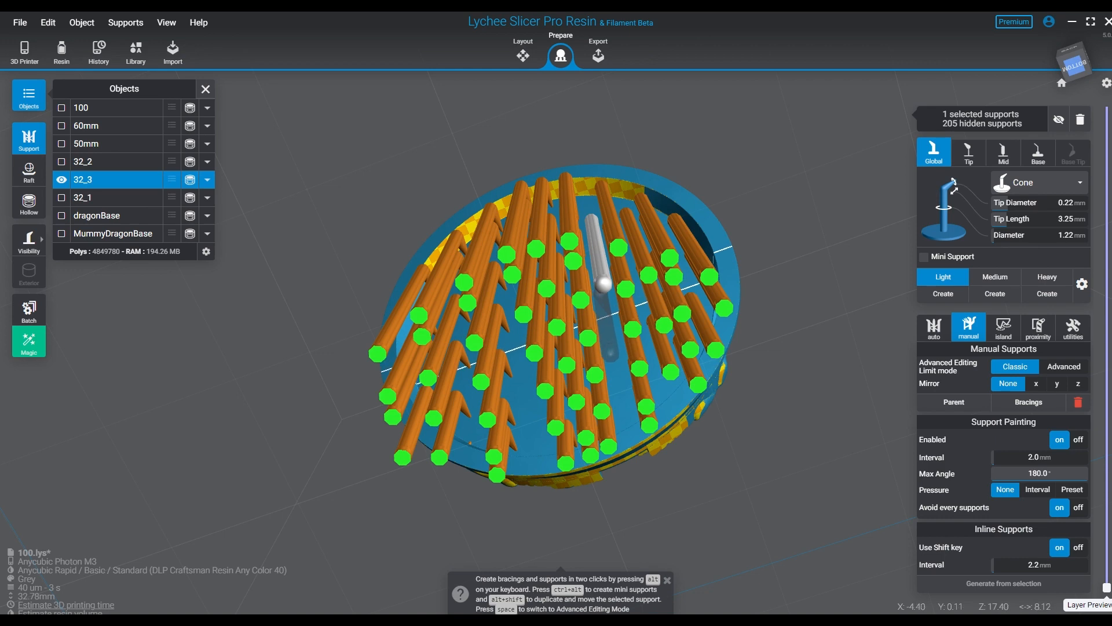
left_click(603, 308)
left_click(619, 387)
- Place a line of individual Light supports in the wide gap just on the positive-X side of the recess's centre
right_click_drag(510, 418, 540, 430)
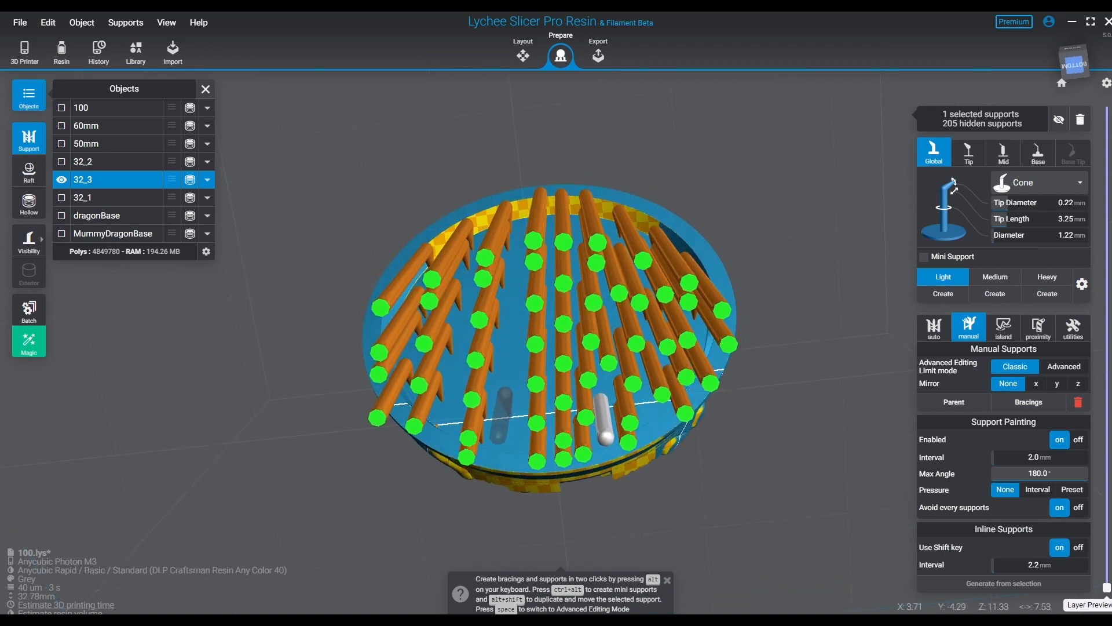
left_click(507, 417)
left_click(515, 367)
left_click(521, 296)
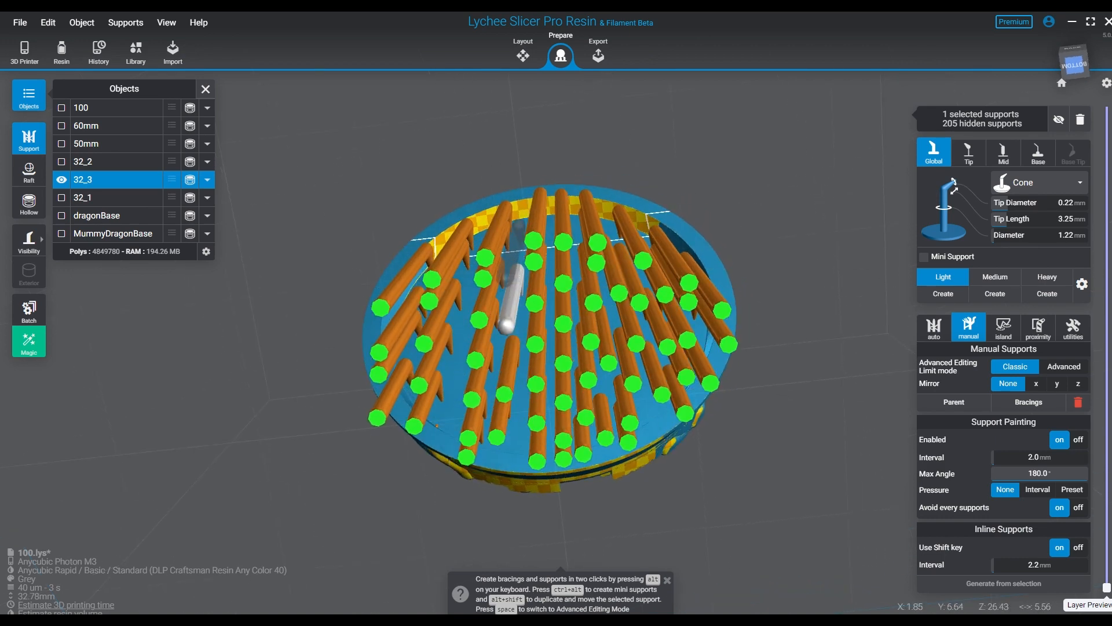
left_click(519, 224)
- Fill the remaining gaps farther out on the recess's positive-X side with individual Light supports
right_click_drag(548, 355, 632, 394)
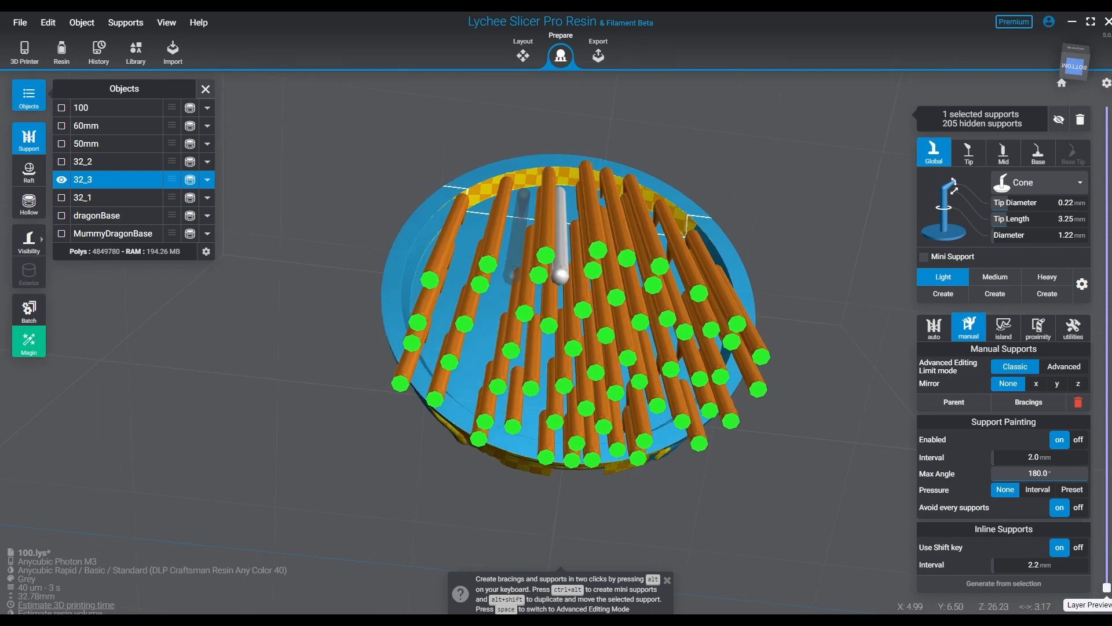
left_click(520, 216)
left_click(494, 293)
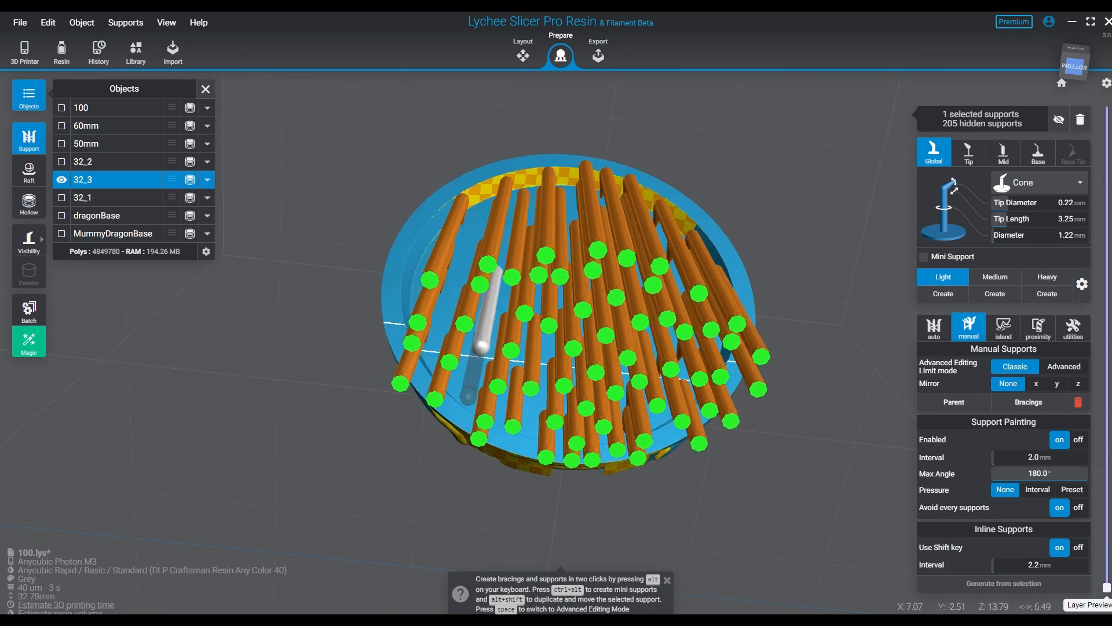
left_click(479, 353)
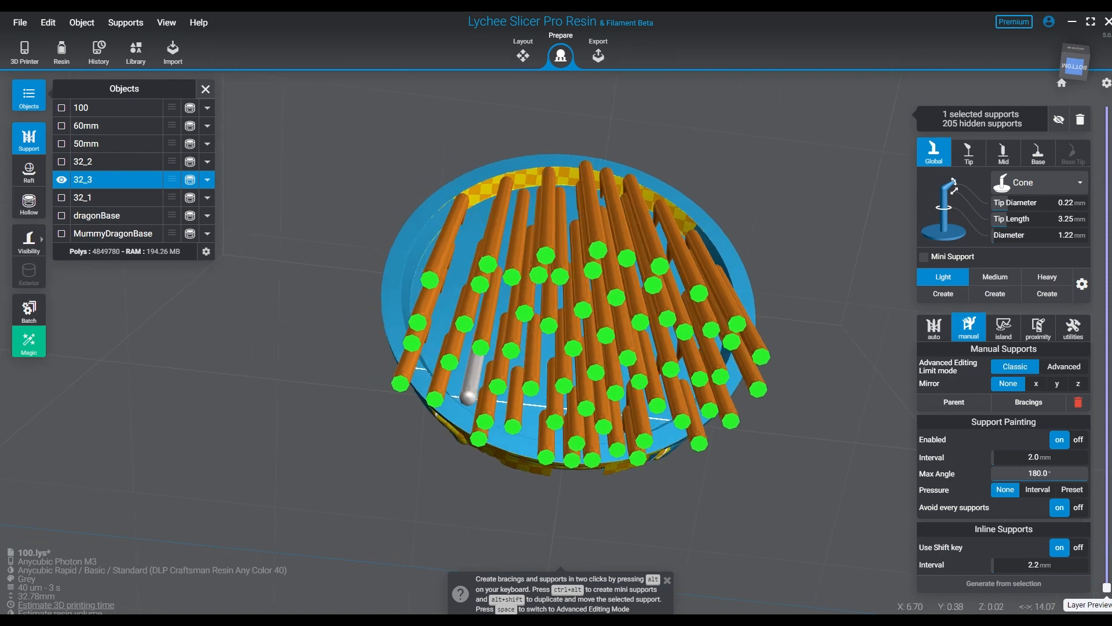
right_click_drag(428, 372, 468, 349)
left_click(437, 383)
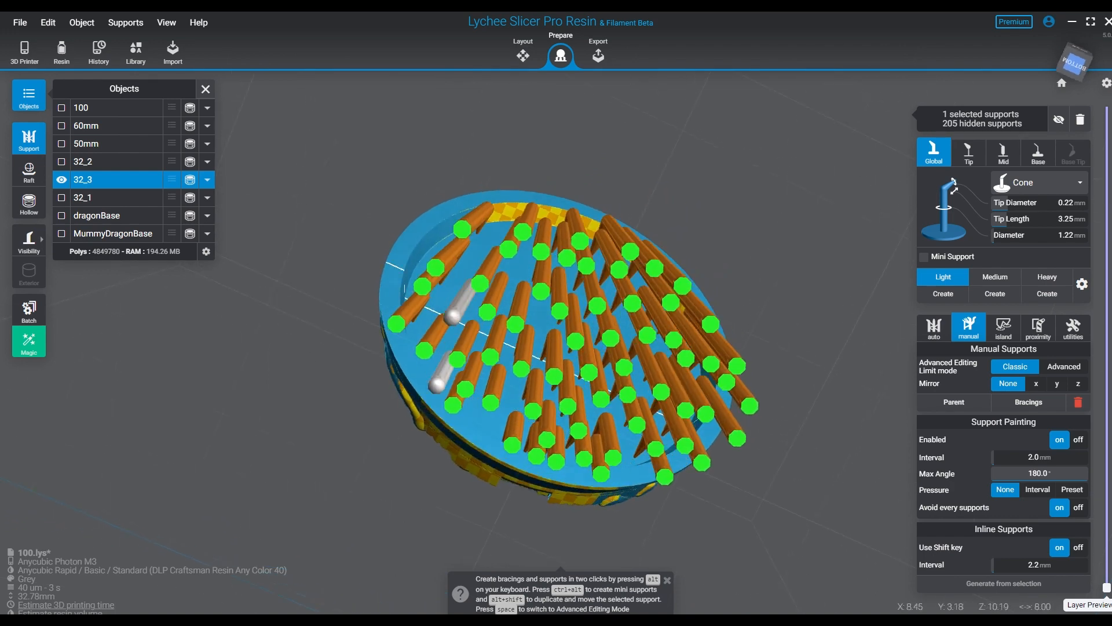
left_click(476, 249)
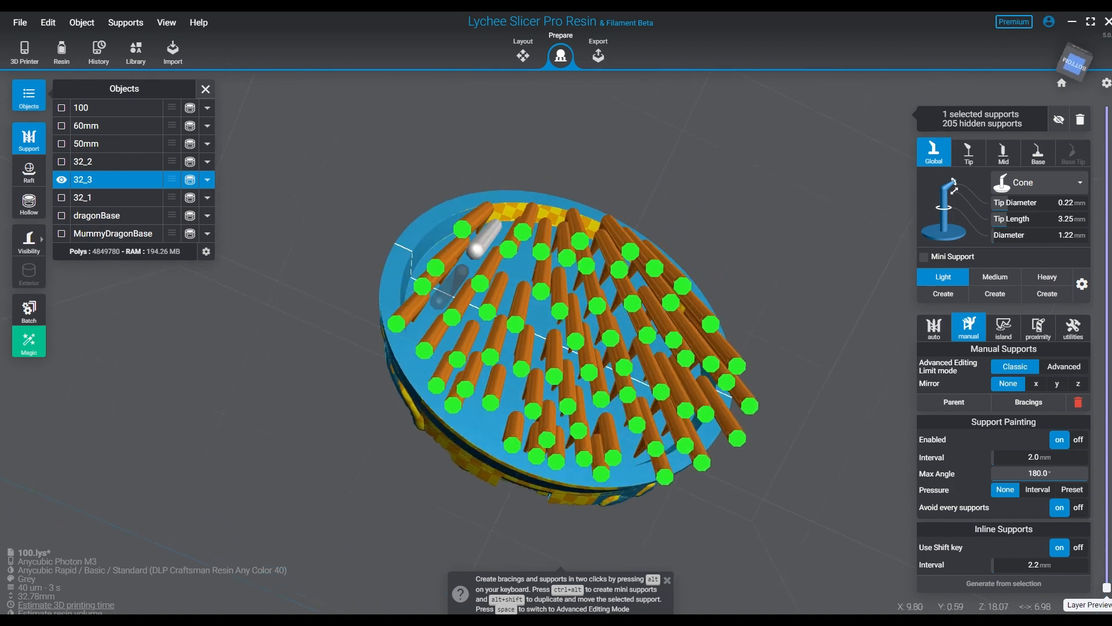
- Check the support spread under the recess, clear the support selection and show all hidden supports again
right_click_drag(618, 333, 611, 364)
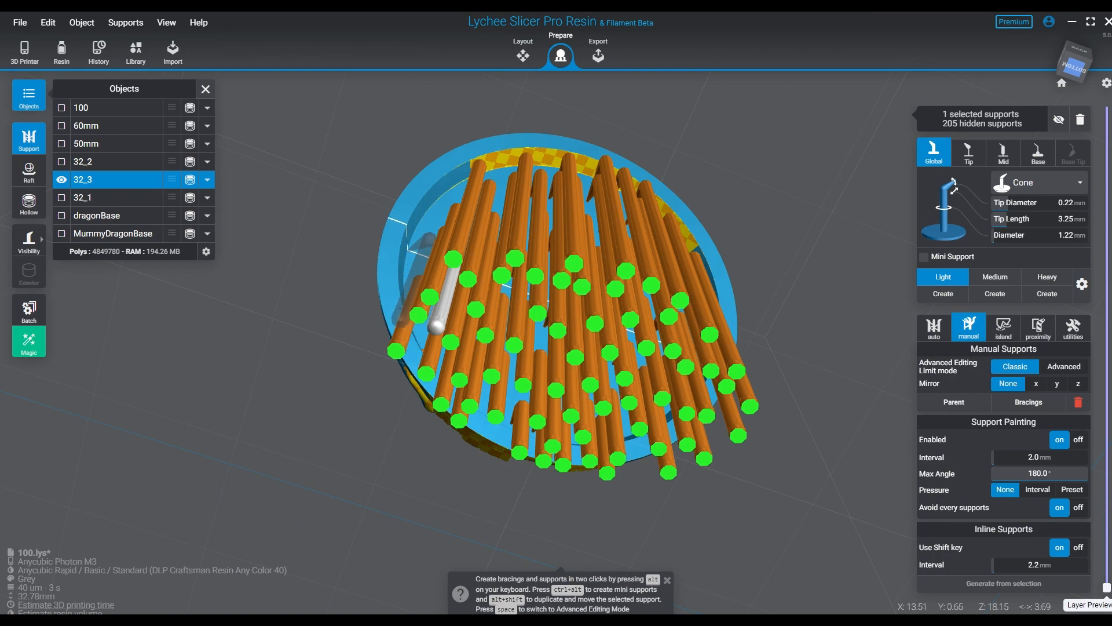
right_click_drag(614, 400, 573, 374)
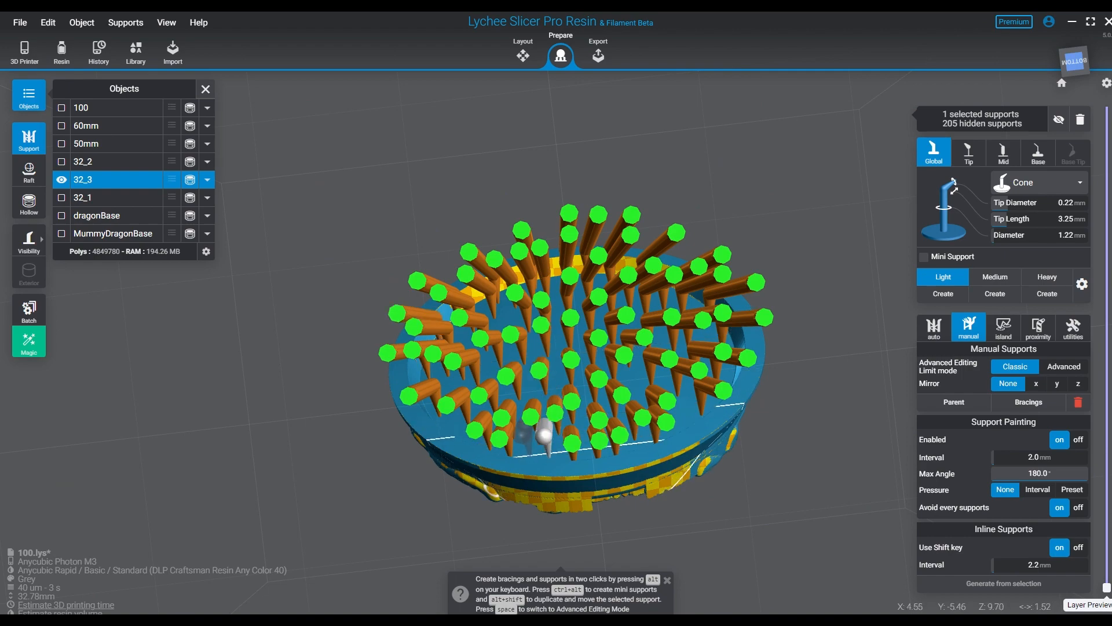
right_click_drag(568, 382, 701, 348)
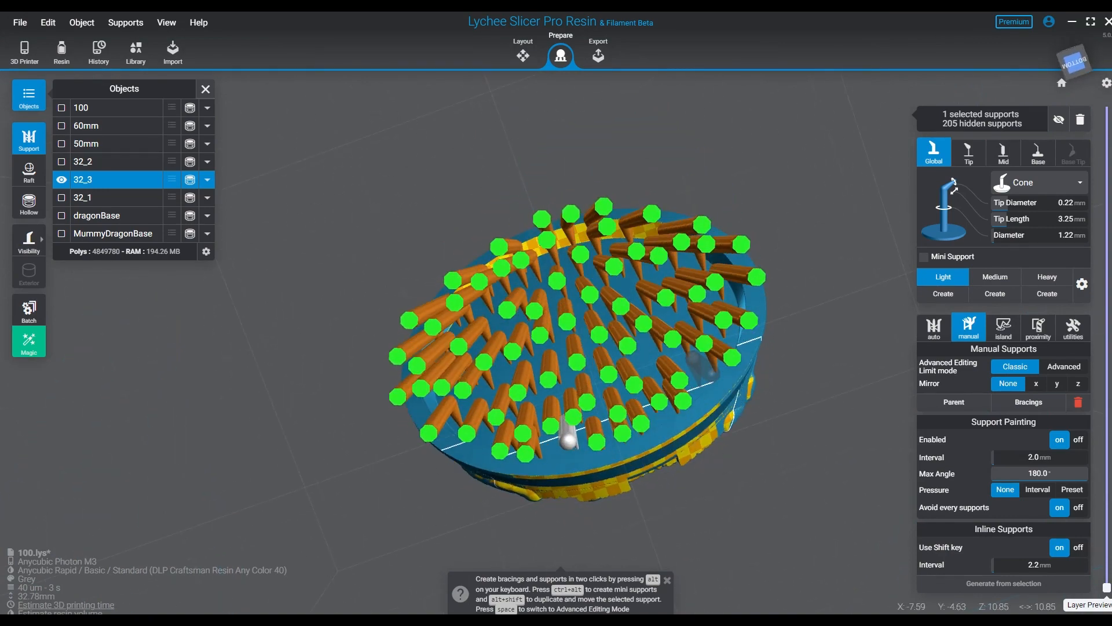
right_click_drag(736, 405, 556, 509)
left_click(695, 443)
key("h")
- Generate automatic bracings between the supports of 32_3 and accept the result
left_click(568, 220)
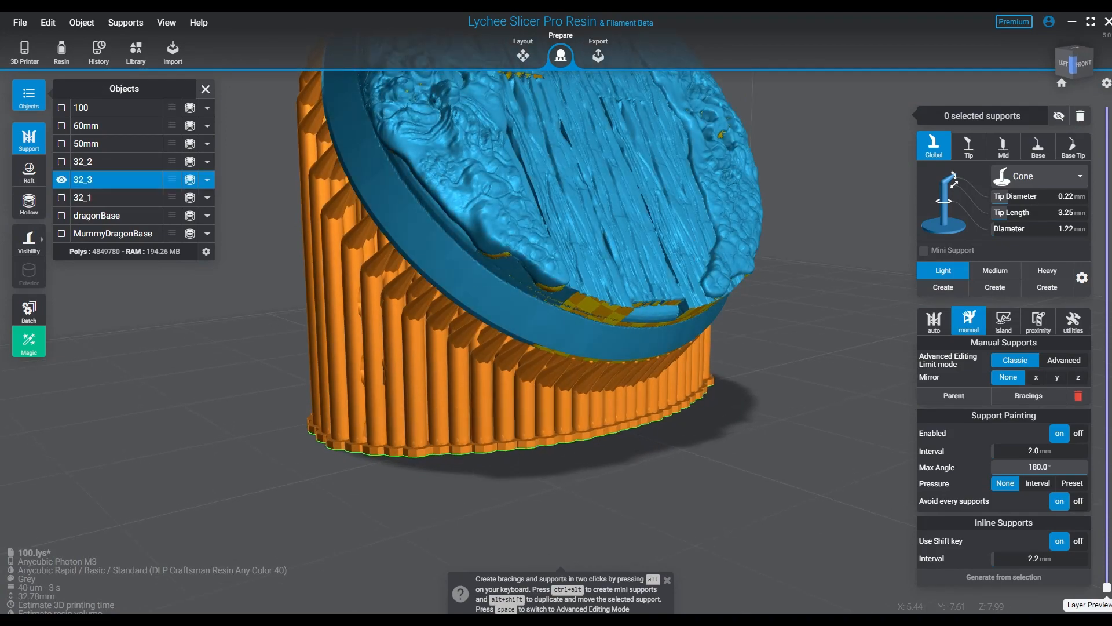
right_click_drag(567, 220, 493, 232)
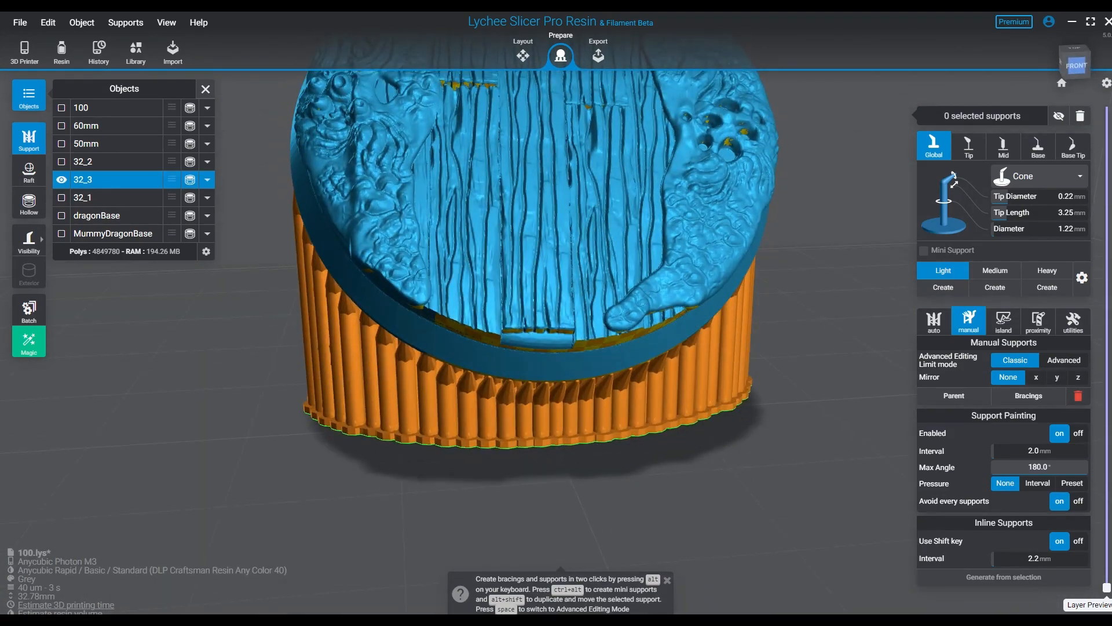
right_click_drag(463, 544, 637, 536)
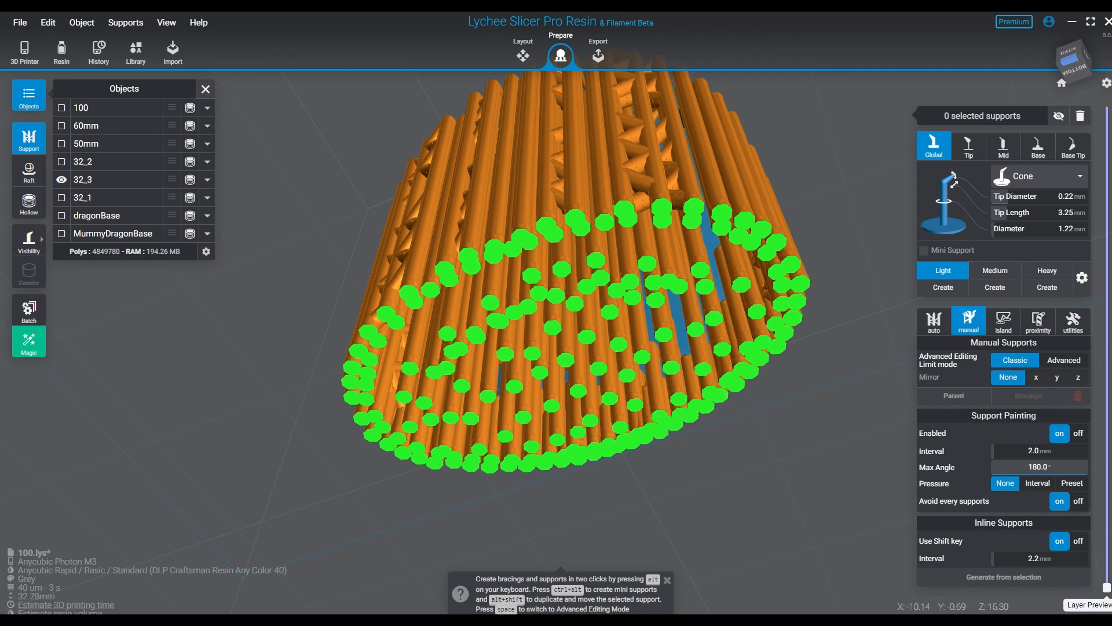
left_click(1029, 395)
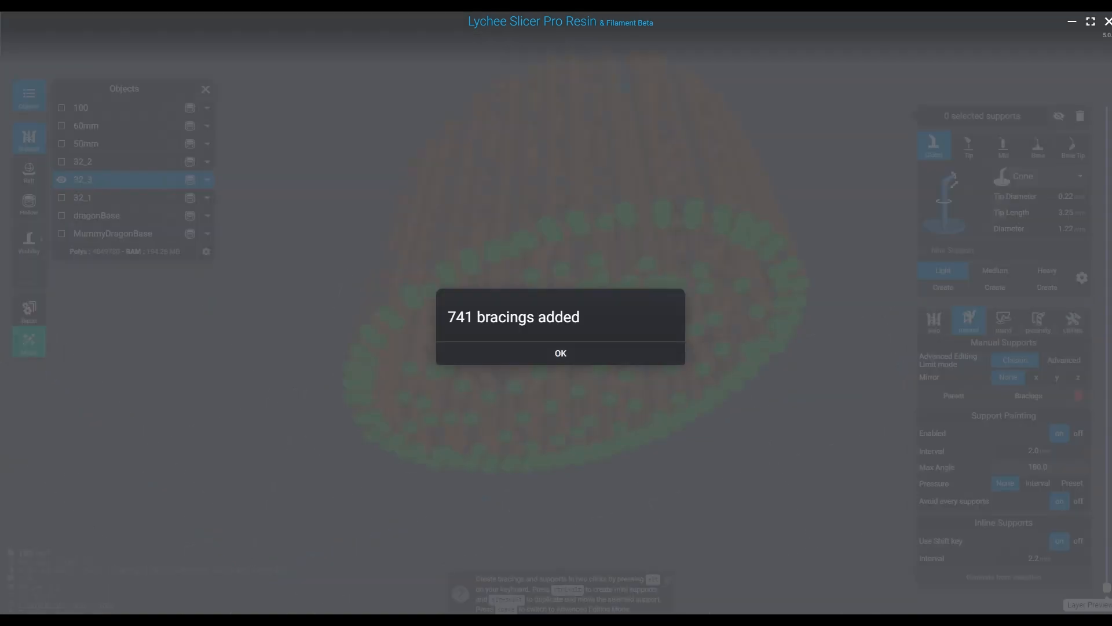
key("Return")
right_click_drag(666, 325, 406, 456)
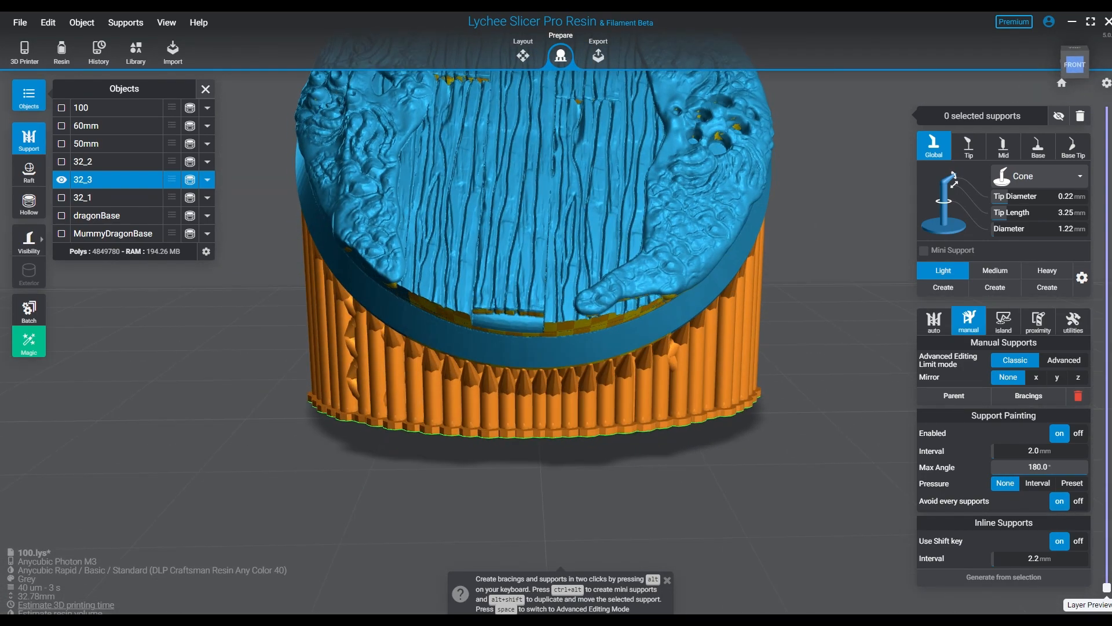
- Lower the layer preview to layer 126 and examine where the base's lowest edge first meets the supports
left_click_drag(1107, 576, 1107, 563)
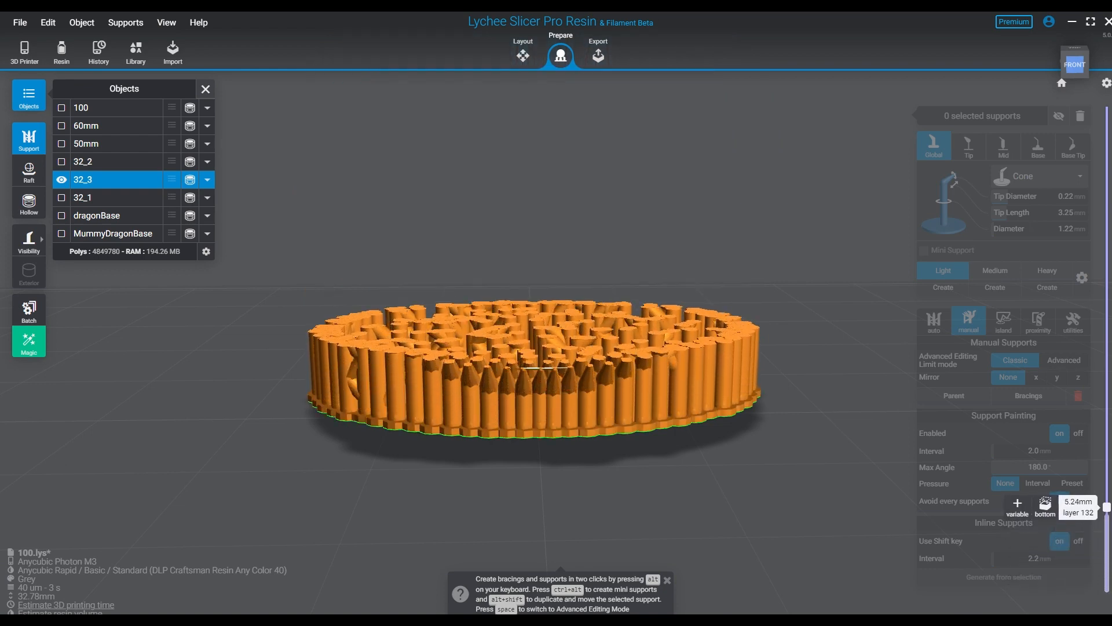
right_click_drag(632, 324, 636, 405)
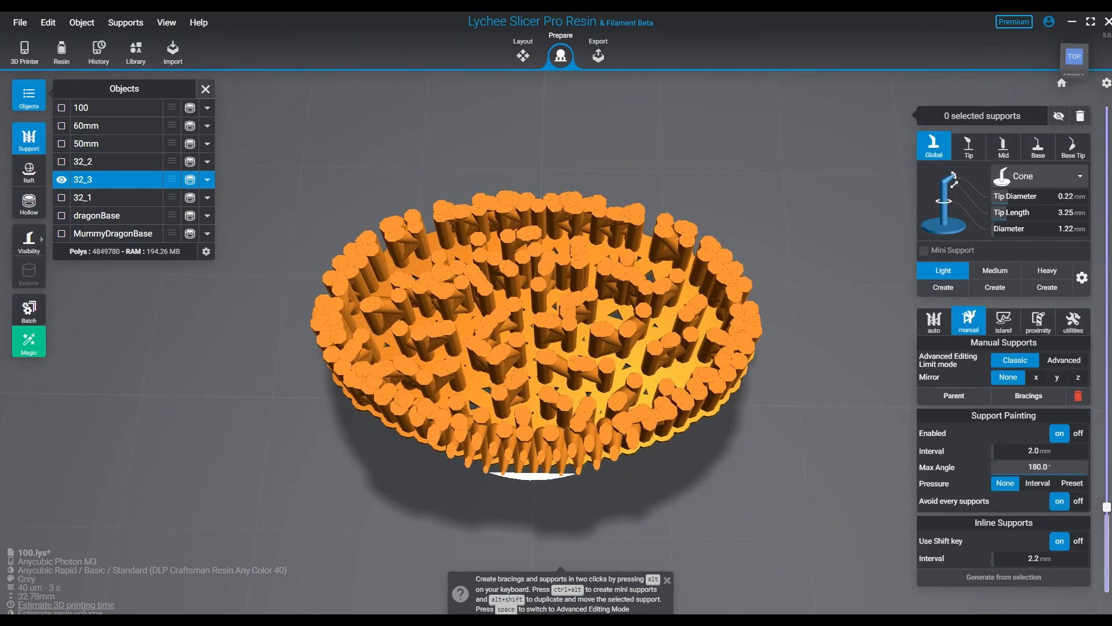
scroll(636, 402, "up", 3)
scroll(570, 443, "up", 5)
middle_click_drag(615, 449, 621, 249)
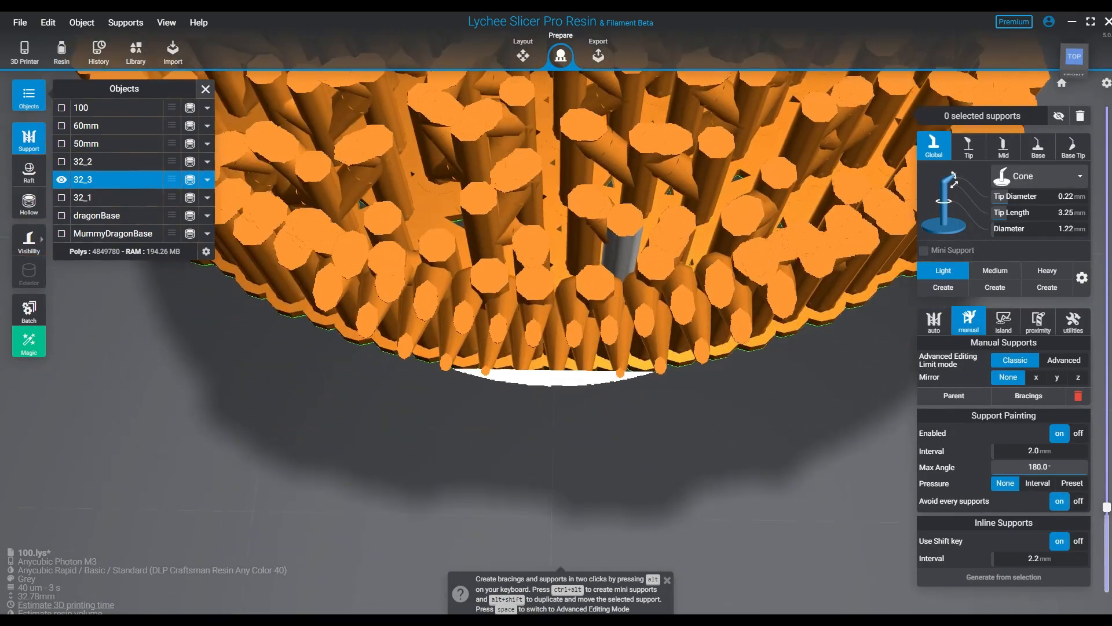
key("Down")
key("Down")
key("Down")
key("Down")
key("Down")
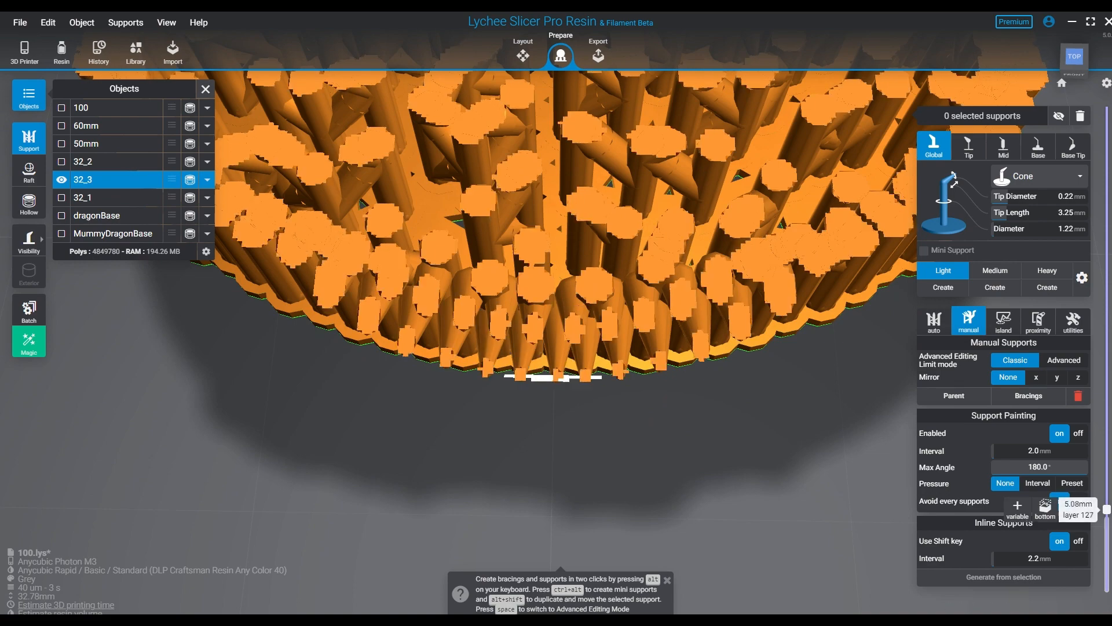
key("Down")
key("Up")
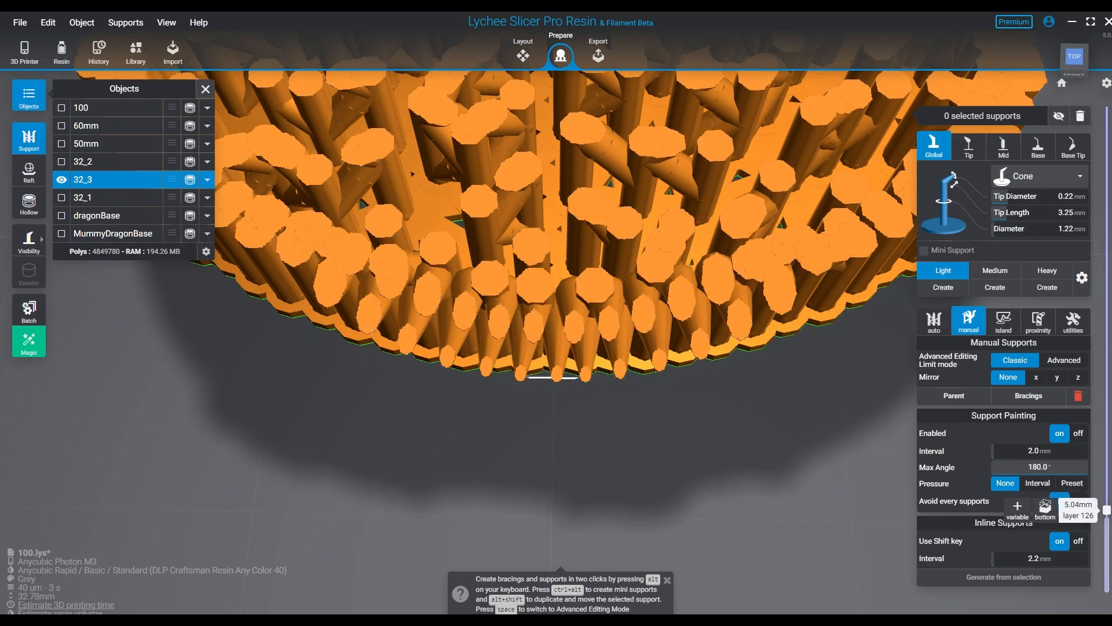
- Place two Light supports side by side at the lowest point of the rim, in front of the existing supports
right_click_drag(614, 417, 605, 235)
right_click_drag(605, 272, 616, 244)
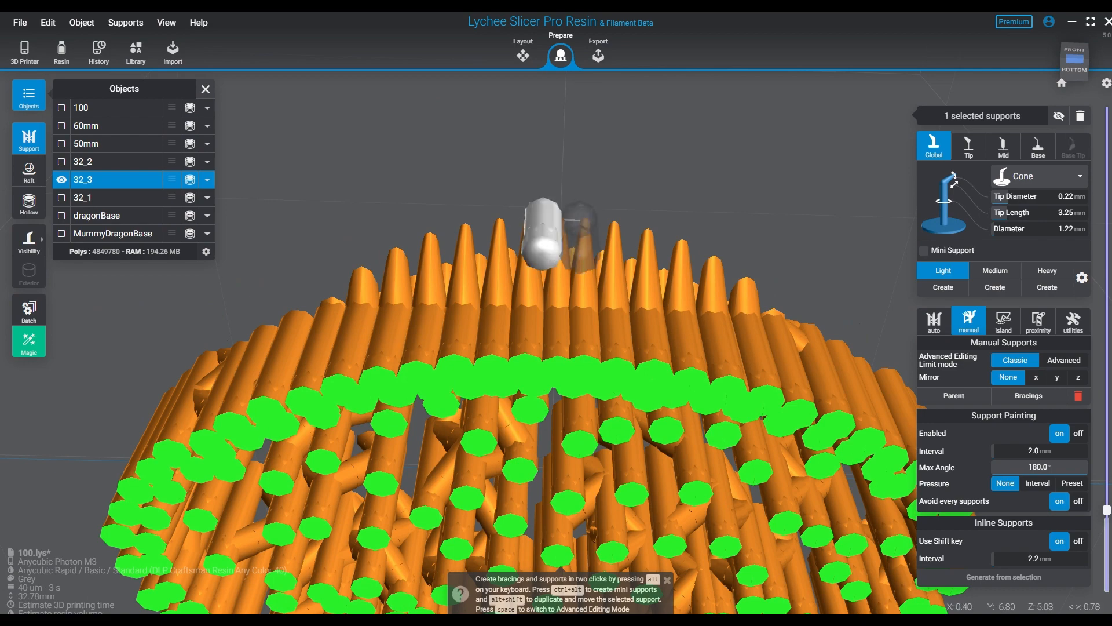
left_click(1074, 51)
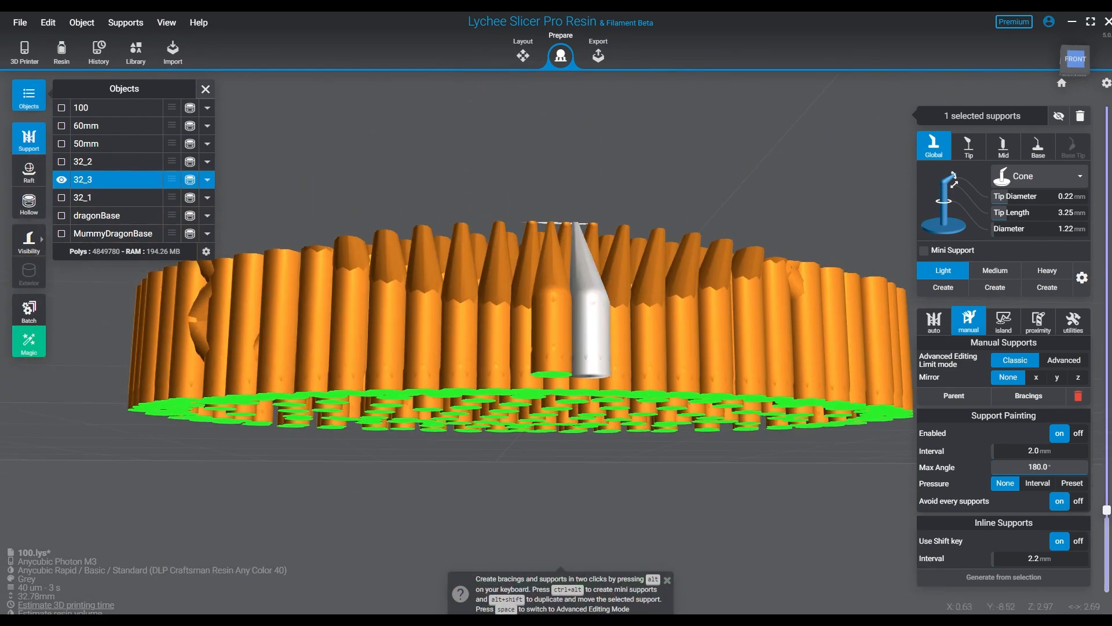
right_click_drag(458, 324, 504, 420)
key("Up")
right_click_drag(585, 231, 534, 215)
key("Down")
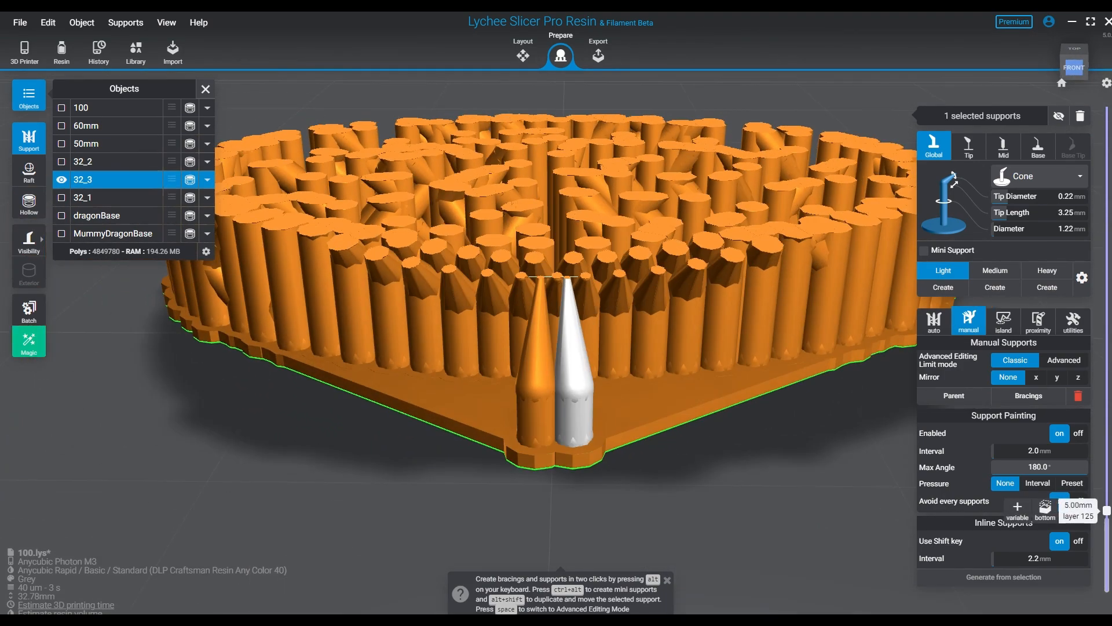
- Advance the layer preview past layer 127 and add Light supports on either side of the new pair along the rim
key("Down")
key("Up")
key("Up")
key("Up")
key("Up")
key("Up")
key("Up")
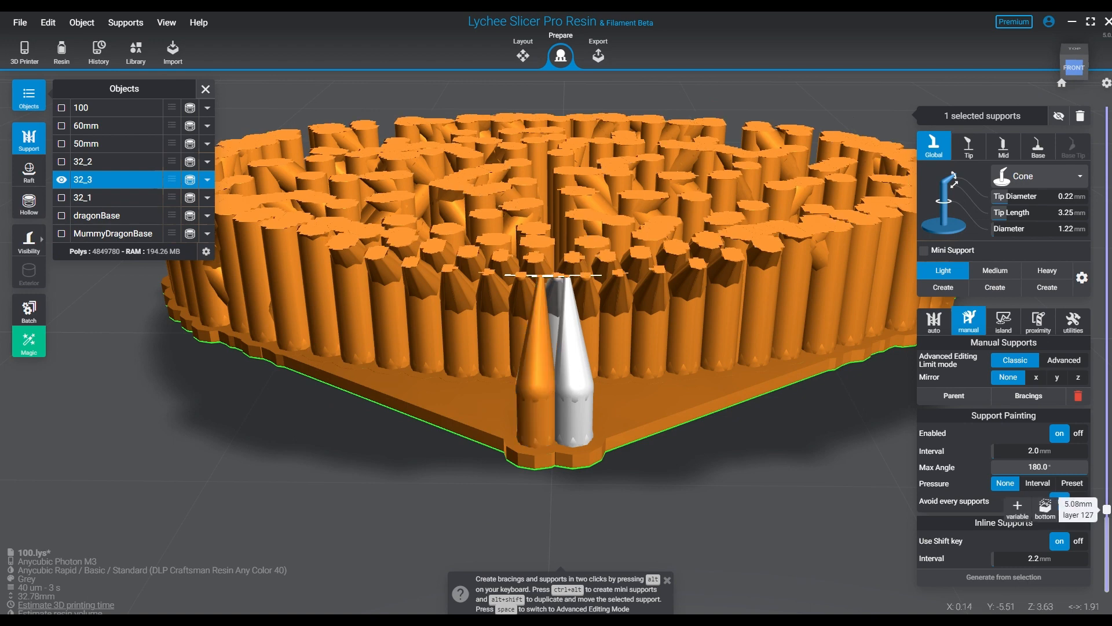
right_click_drag(608, 324, 638, 246)
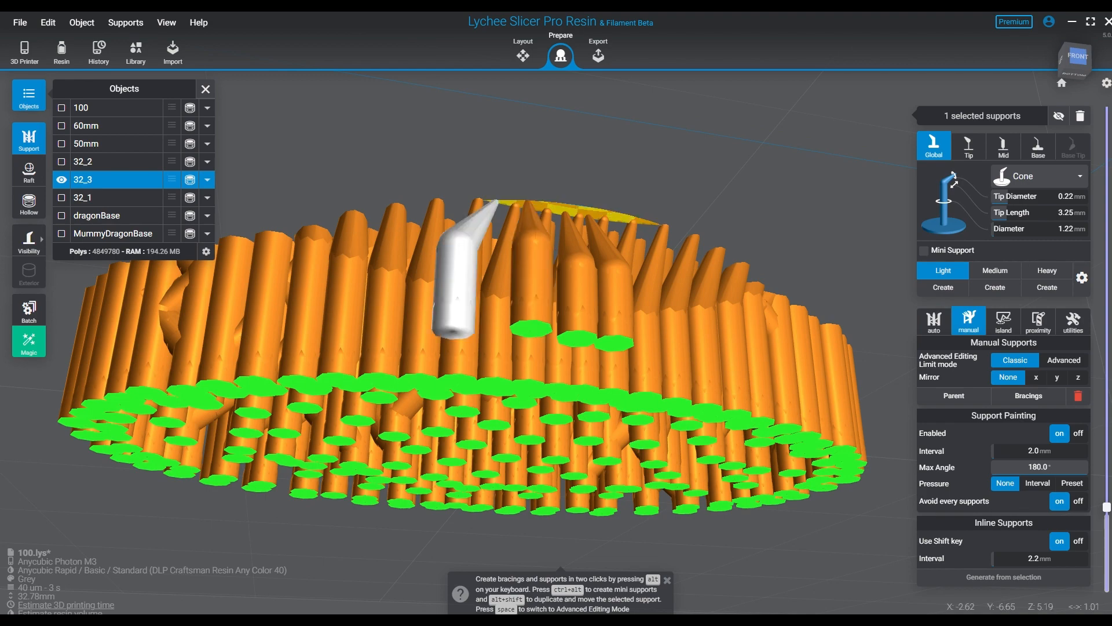
right_click_drag(909, 307, 848, 316)
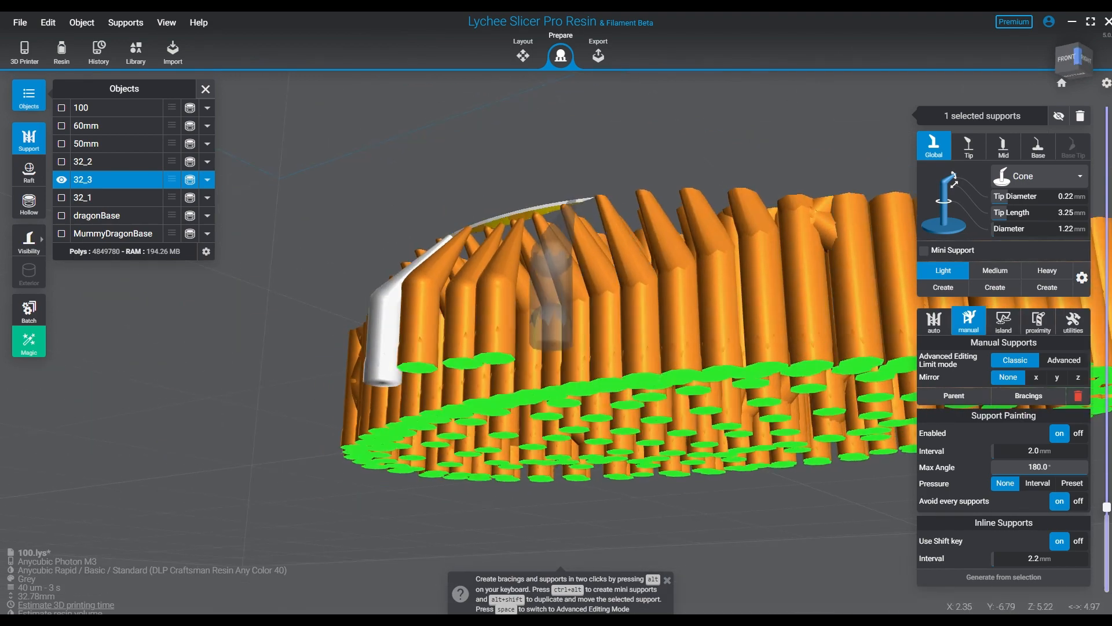
- Raise the layer preview to layer 155 and extend the row of extra Light supports outward along the rim's lowest edge
right_click_drag(683, 409, 797, 463)
key("Up")
key("Up")
key("Up")
key("Up")
key("Up")
key("Up")
key("Up")
key("Up")
key("Up")
key("Up")
key("Up")
key("Up")
key("Up")
key("Up")
key("Up")
key("Up")
key("Up")
key("Up")
key("Up")
key("Up")
key("Up")
key("Up")
key("Up")
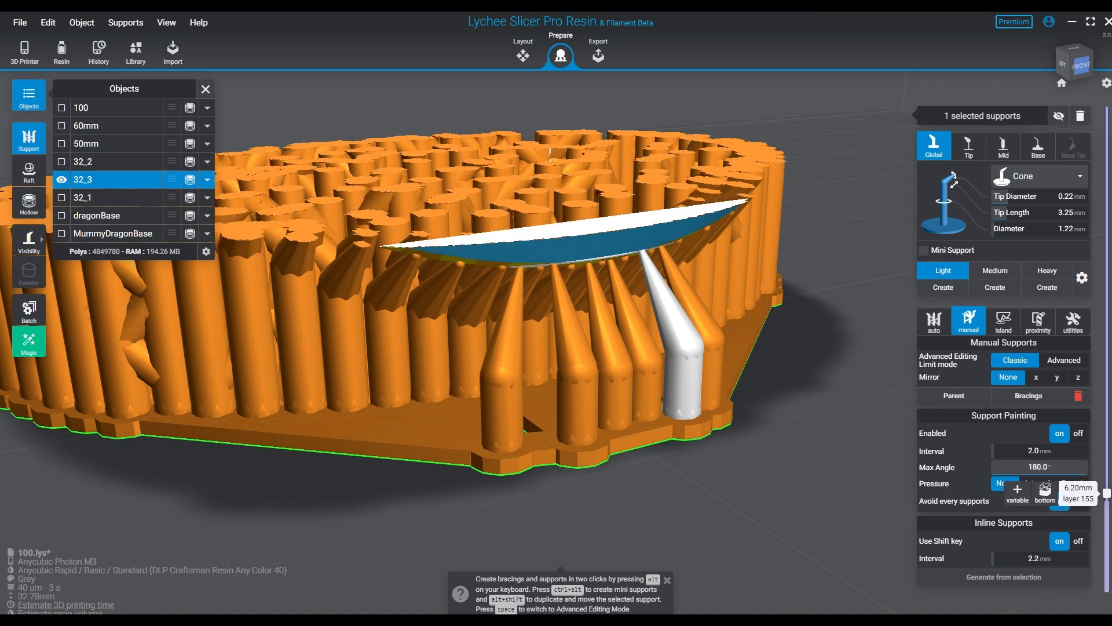
right_click_drag(626, 290, 579, 219)
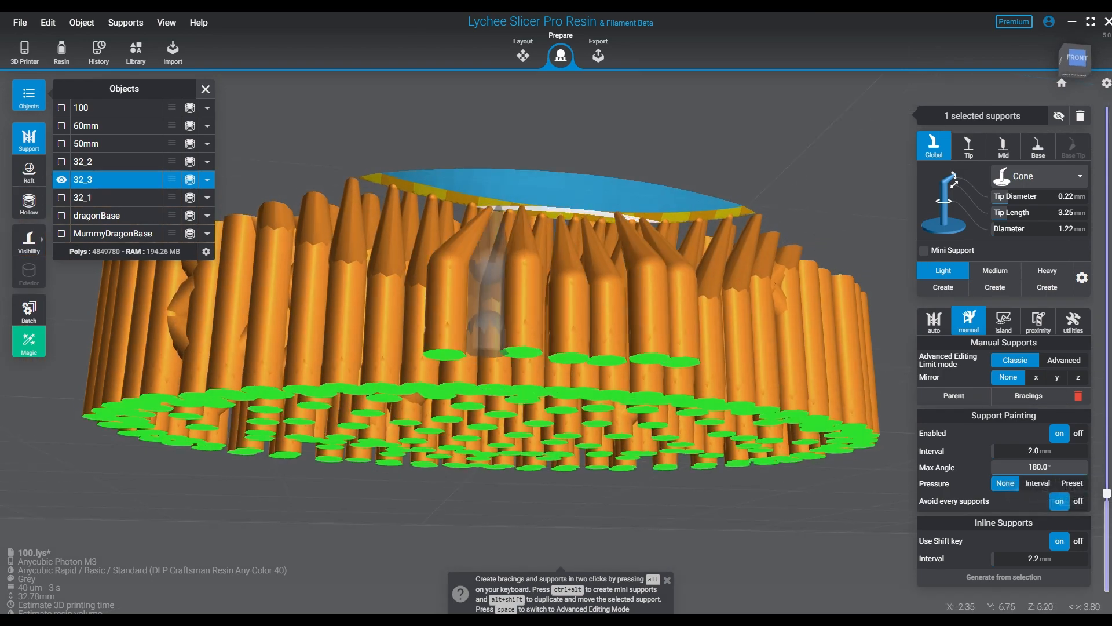
left_click(497, 208)
right_click_drag(498, 210, 429, 213)
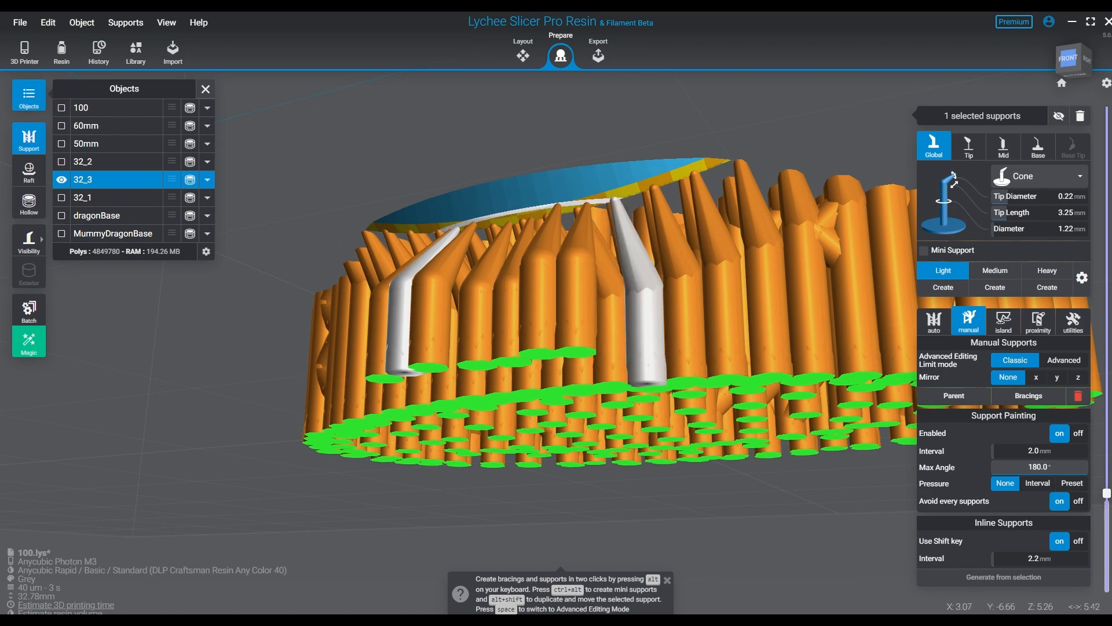
right_click_drag(612, 244, 658, 259)
- Raise the layer preview to layer 228 and examine how the supports carry the rim's first layers
scroll(659, 281, "up", 2, "ctrl")
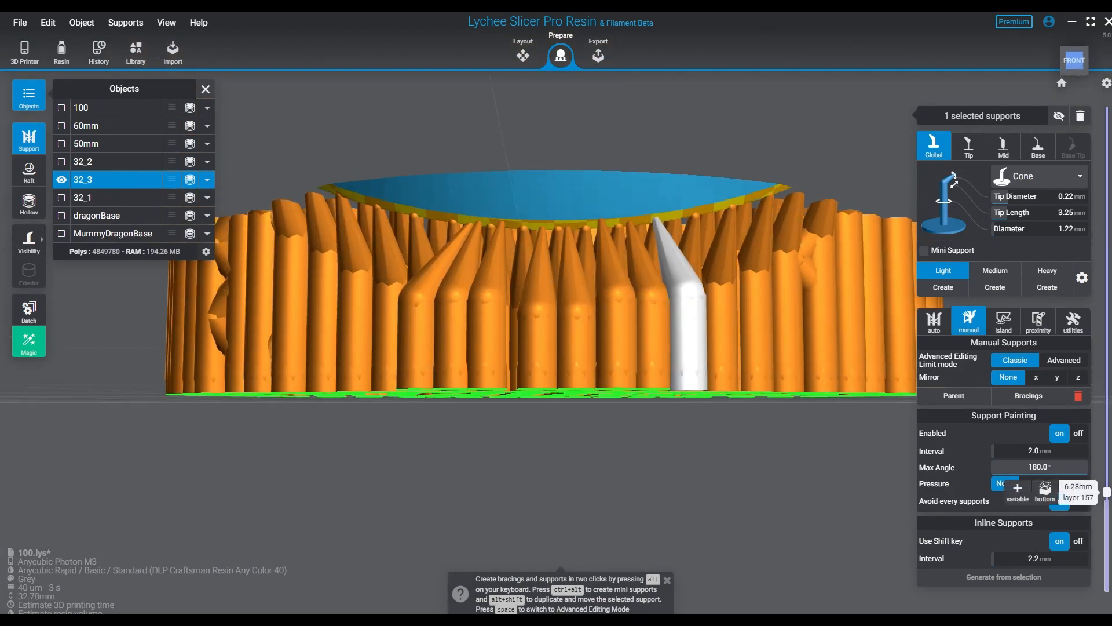
scroll(660, 261, "up", 3, "ctrl")
right_click_drag(782, 278, 887, 348)
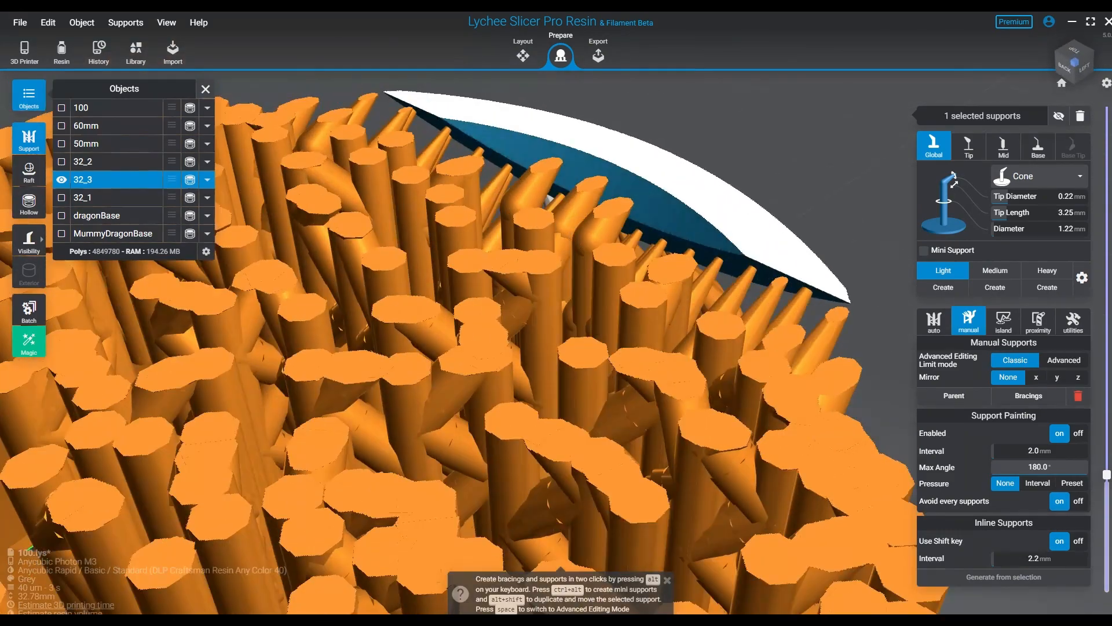
scroll(753, 324, "up", 4, "ctrl")
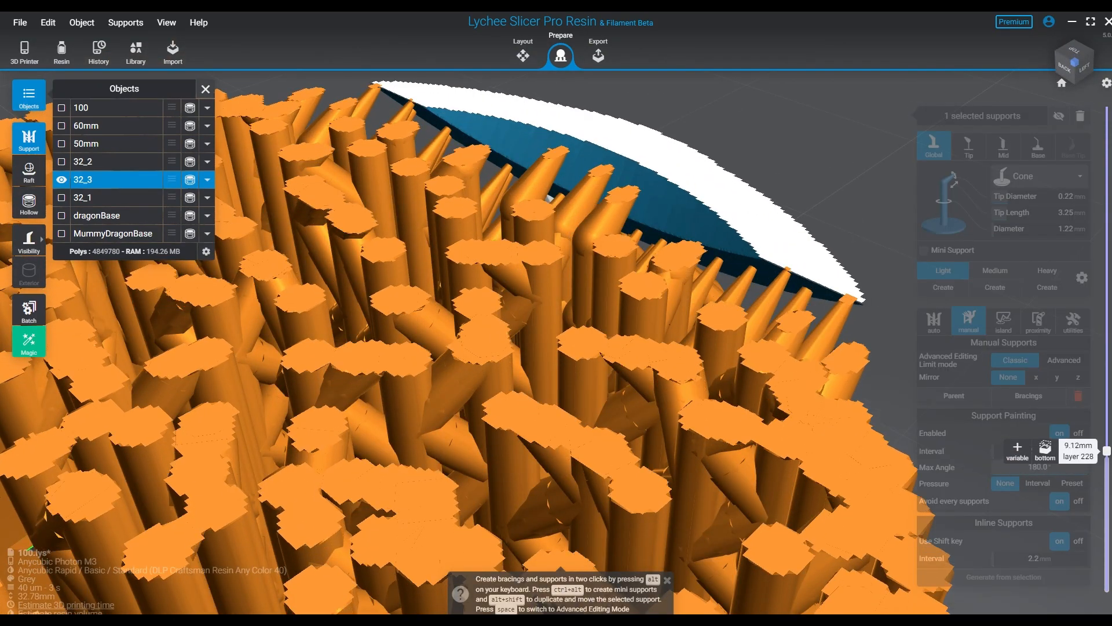
- Raise the layer preview and extend the rim's front support row with three Light supports at its left end and two at its right
right_click_drag(753, 324, 502, 342)
scroll(504, 348, "down", 5)
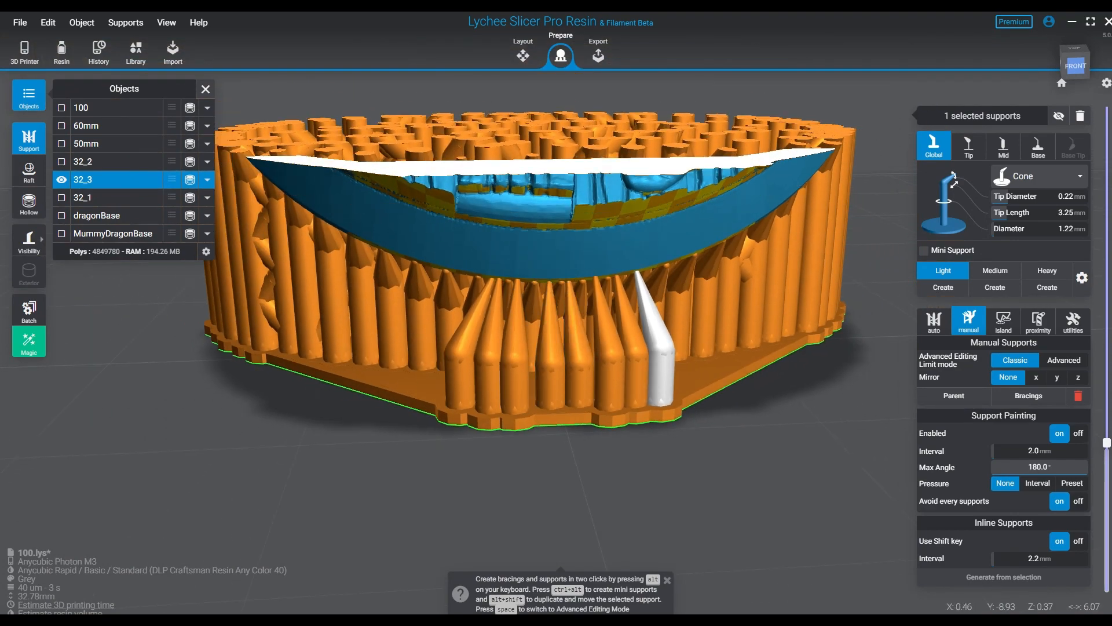
right_click_drag(576, 347, 574, 290)
middle_click_drag(574, 290, 573, 362)
right_click_drag(573, 362, 629, 321)
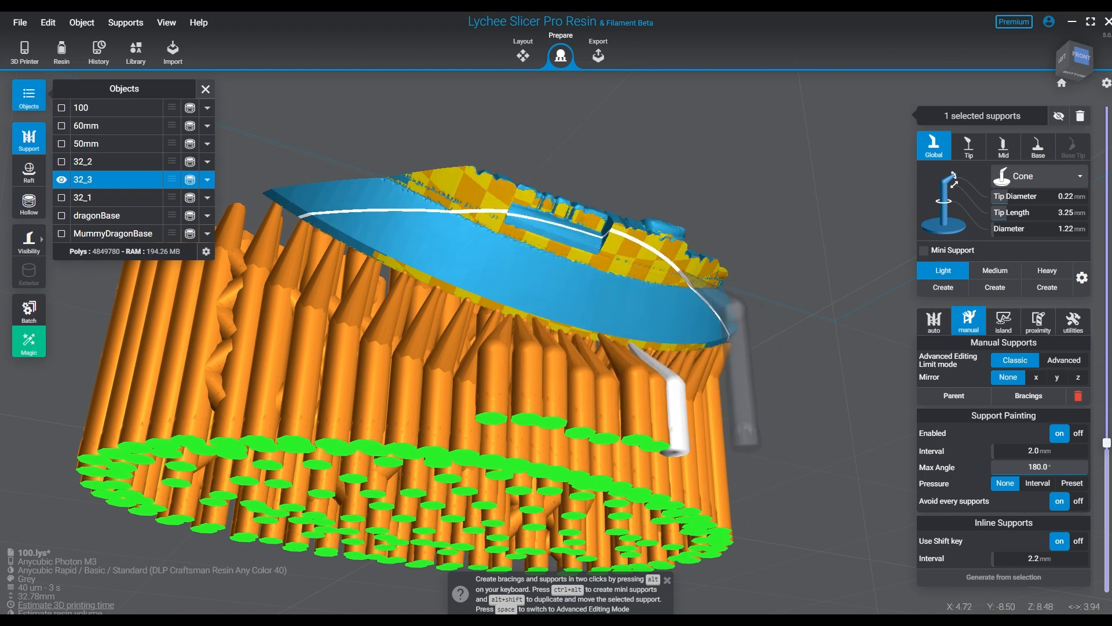
left_click_drag(1106, 443, 1106, 377)
right_click_drag(771, 394, 721, 377)
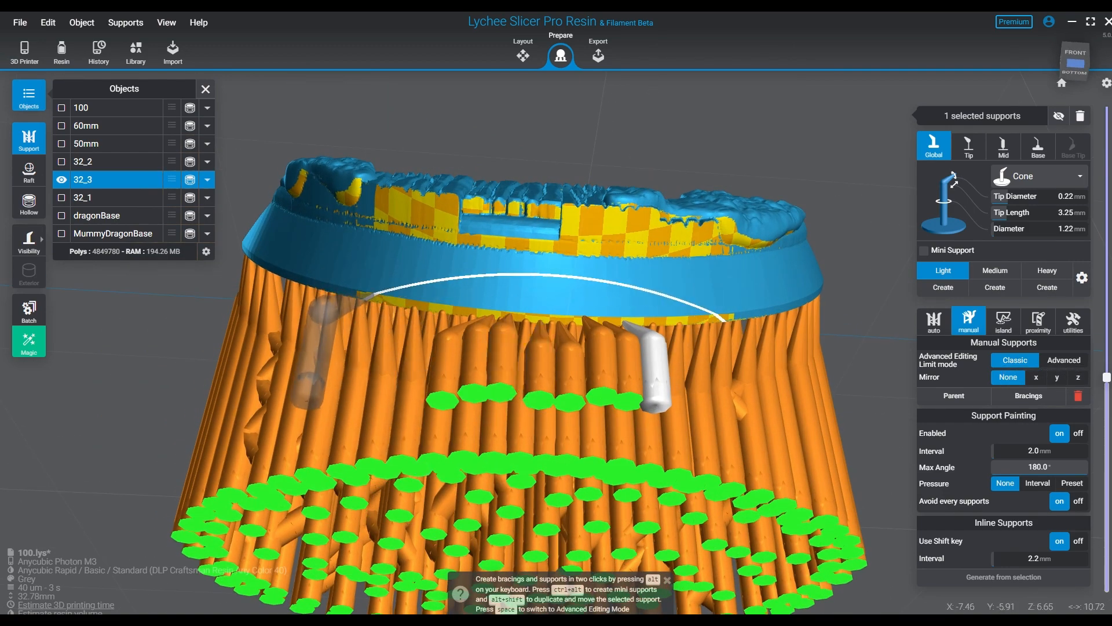
left_click(370, 296)
left_click(403, 300)
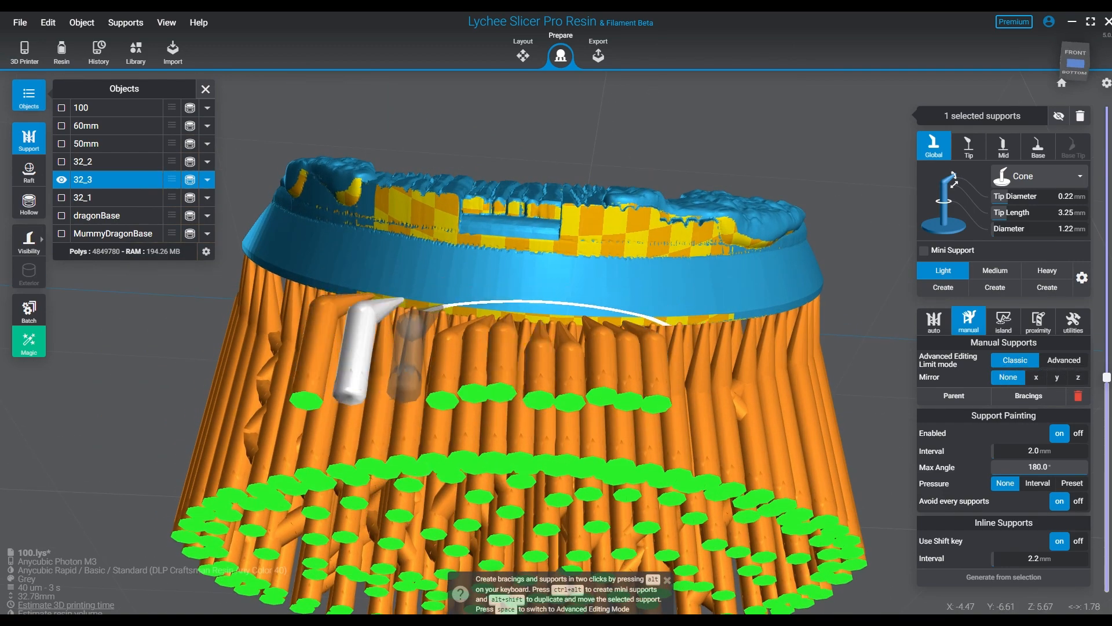
left_click(443, 307)
left_click(691, 320)
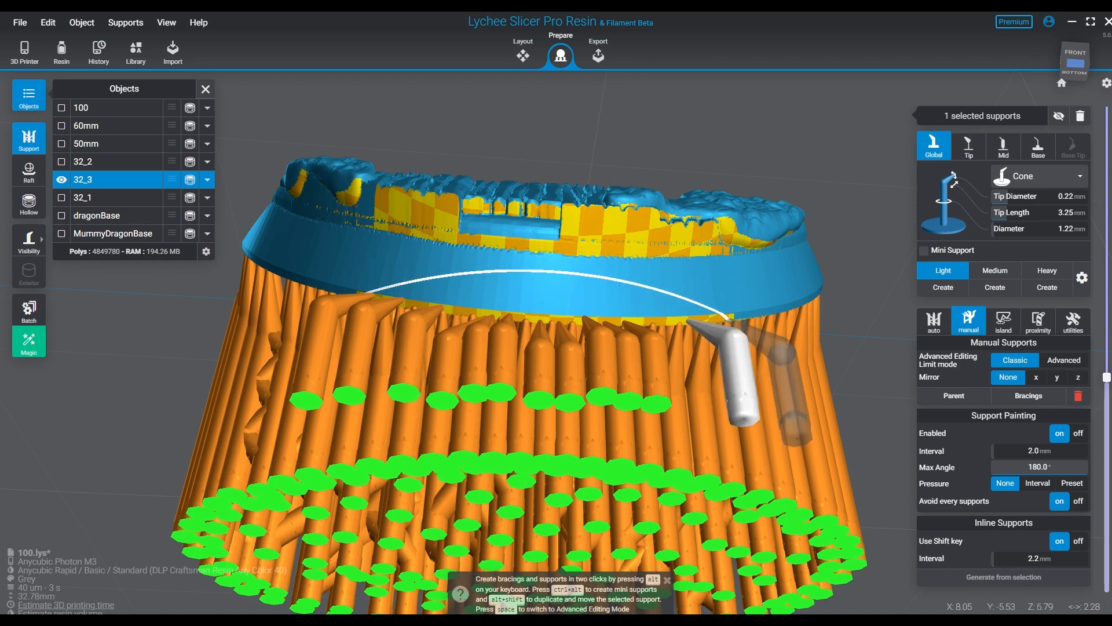
left_click(730, 318)
- Place a row of Light supports under the sculpted edge's overhang at the left end of the model's front, correcting misplaced ones
right_click_drag(559, 328, 628, 307)
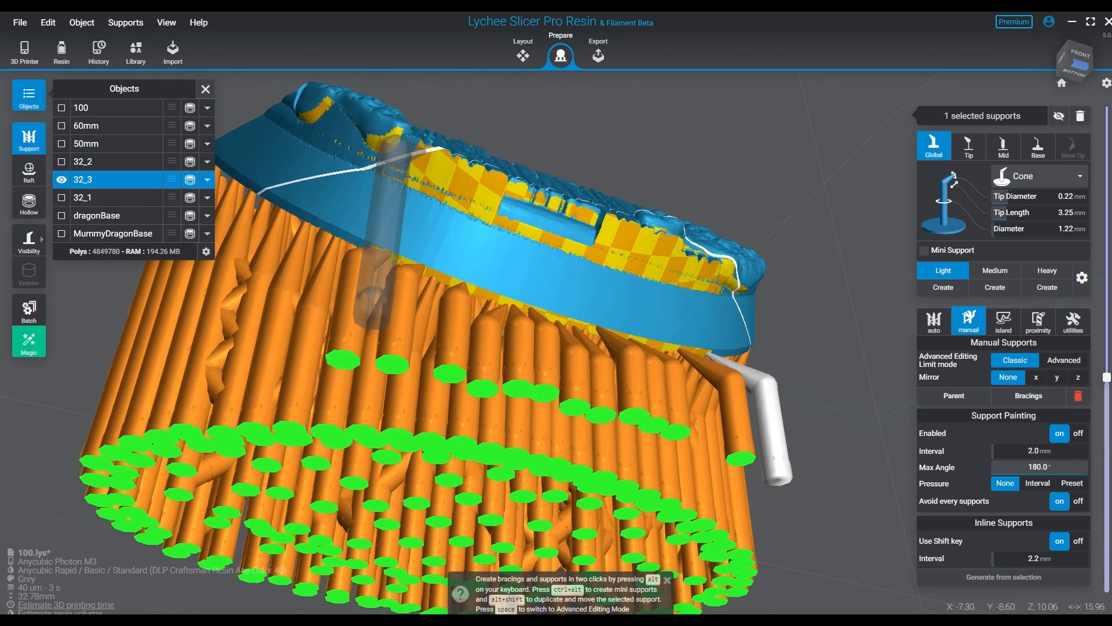
left_click(405, 147)
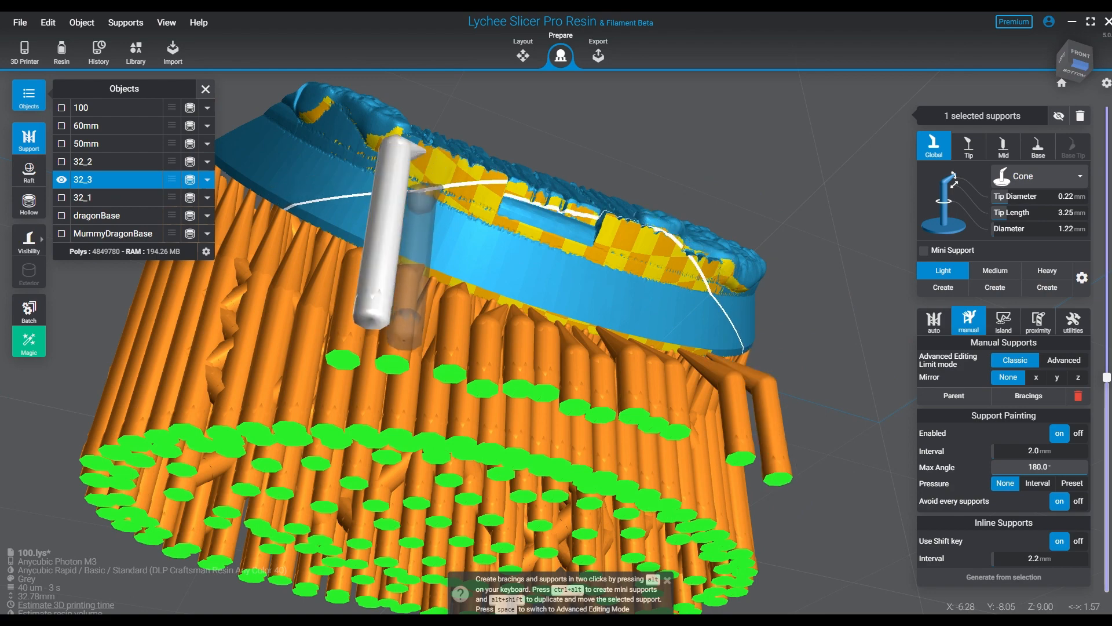
right_click_drag(429, 196, 417, 293)
left_click(583, 195)
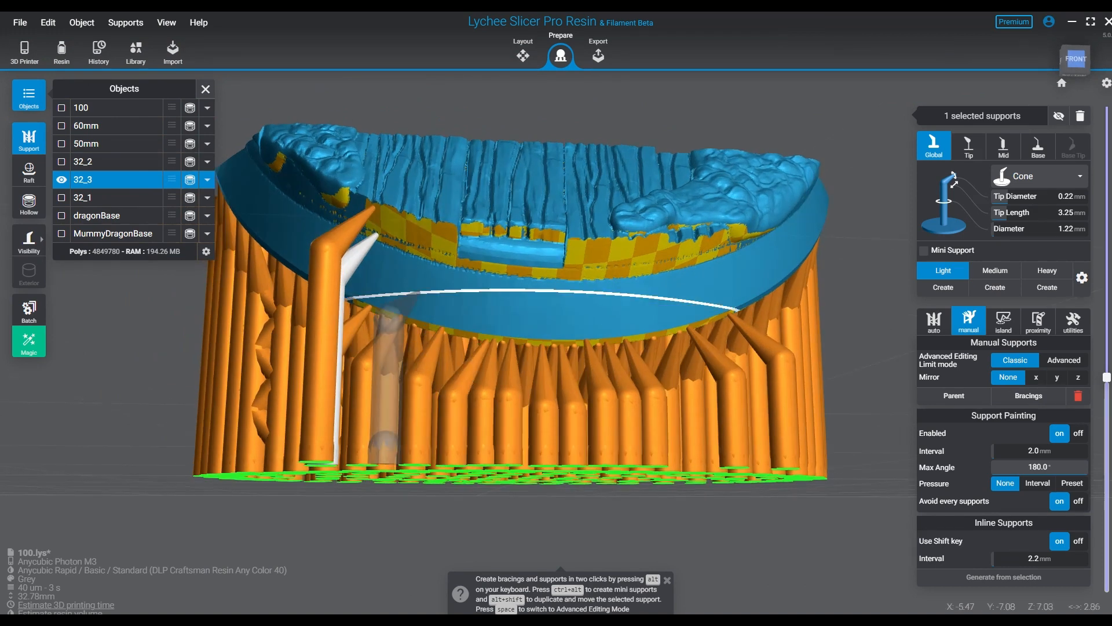
left_click(400, 239)
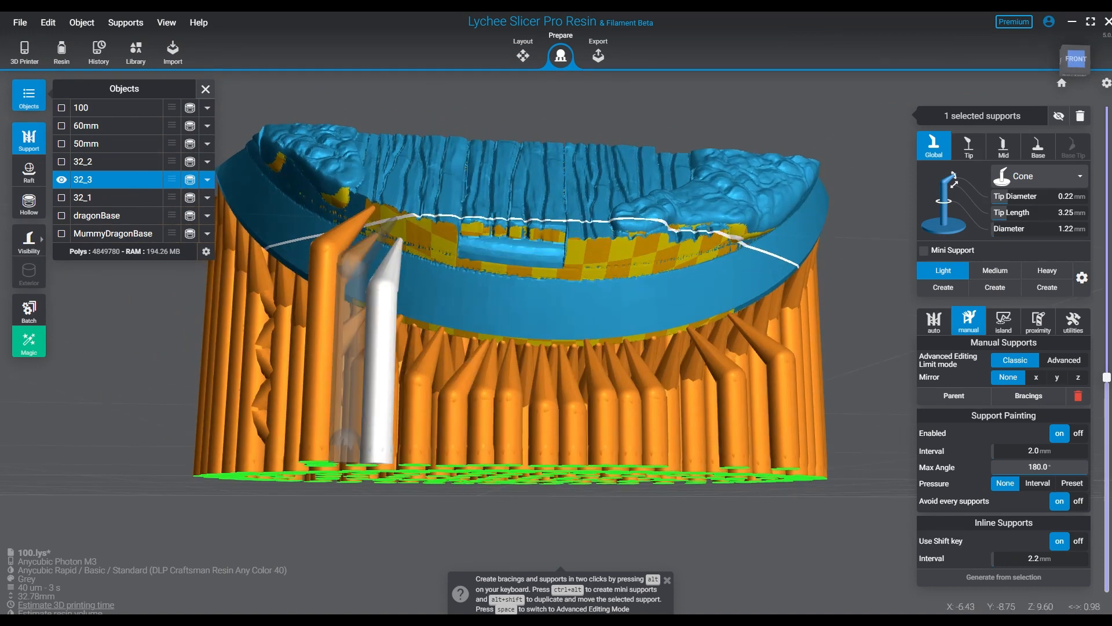
left_click(396, 218)
left_click(420, 246)
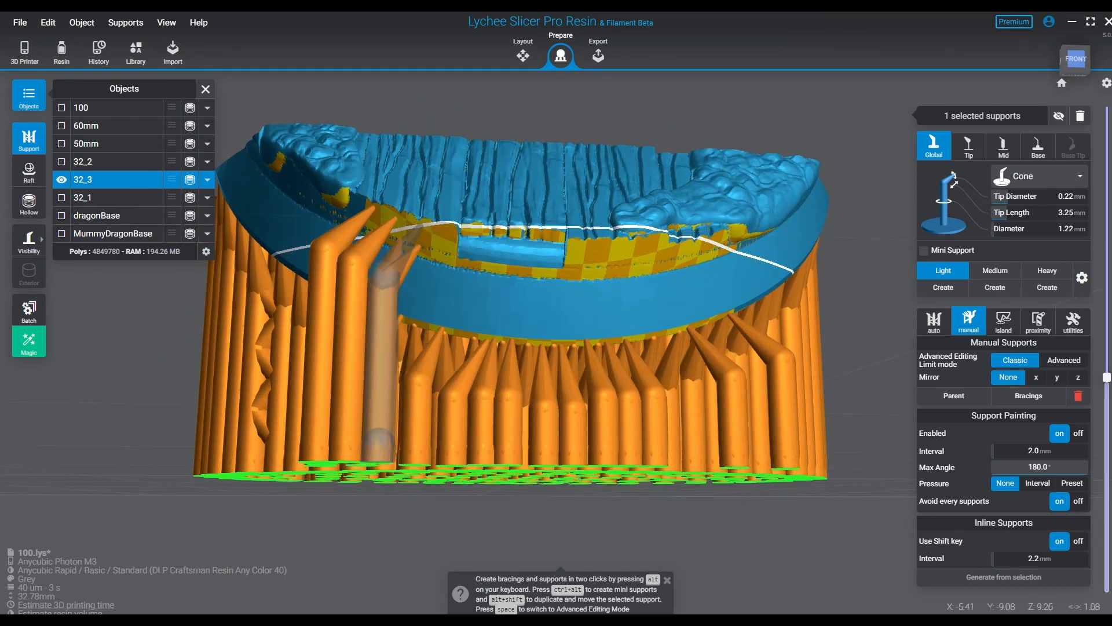
left_click(422, 226)
left_click(438, 255)
left_click(441, 232)
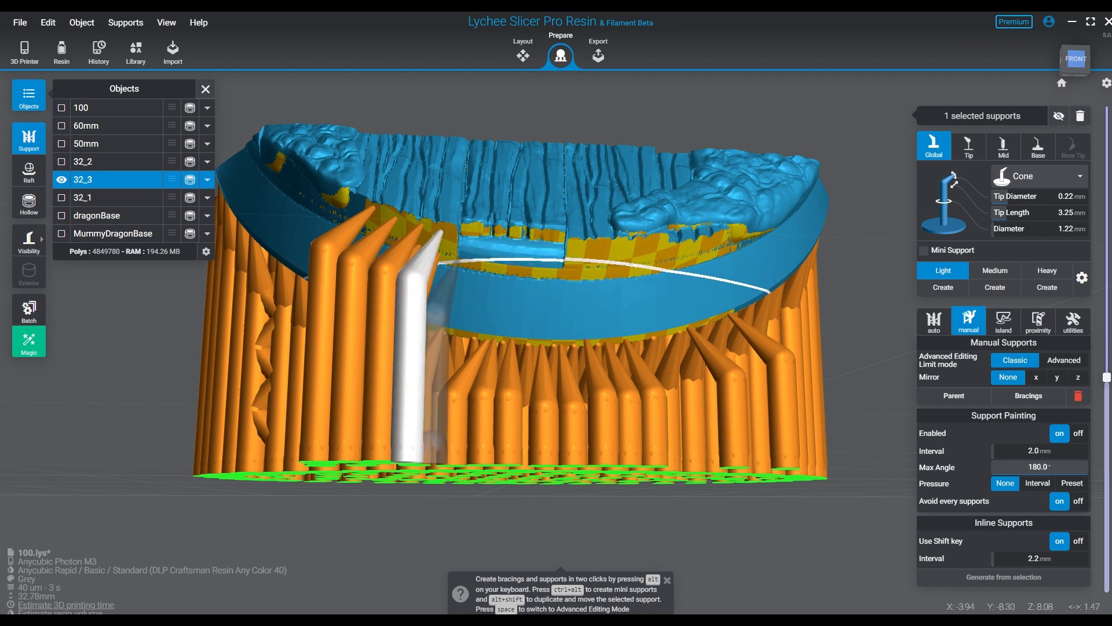
- Continue the row of Light supports across the middle of the front, along the lower edge of the overhang beneath the planks
left_click(457, 262)
left_click(478, 267)
left_click(503, 271)
left_click(495, 269)
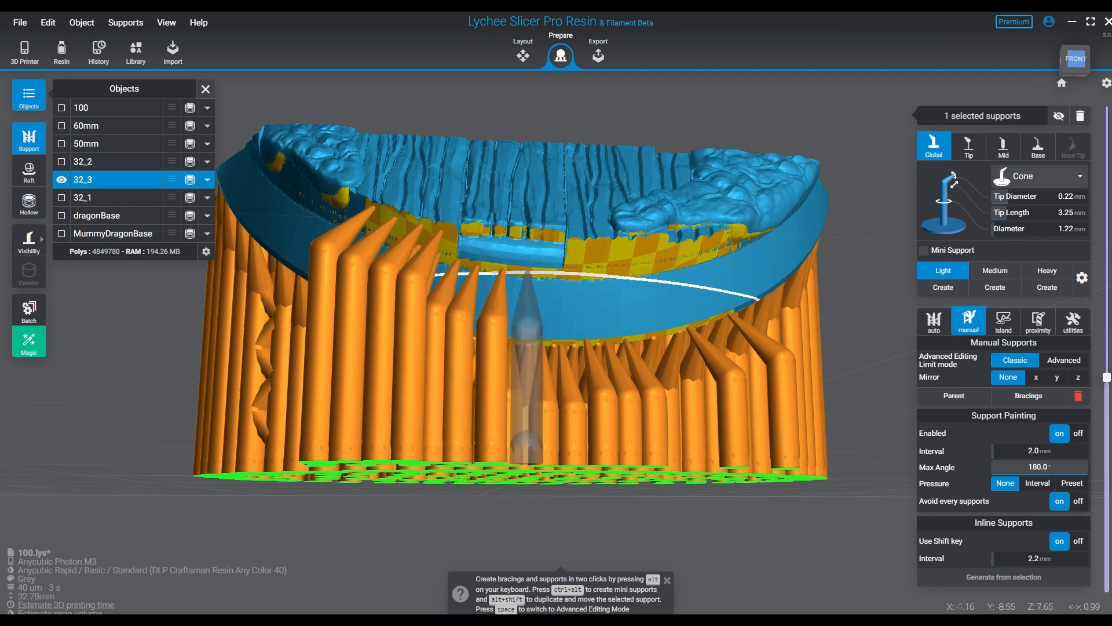
left_click(528, 270)
left_click(562, 271)
left_click(595, 272)
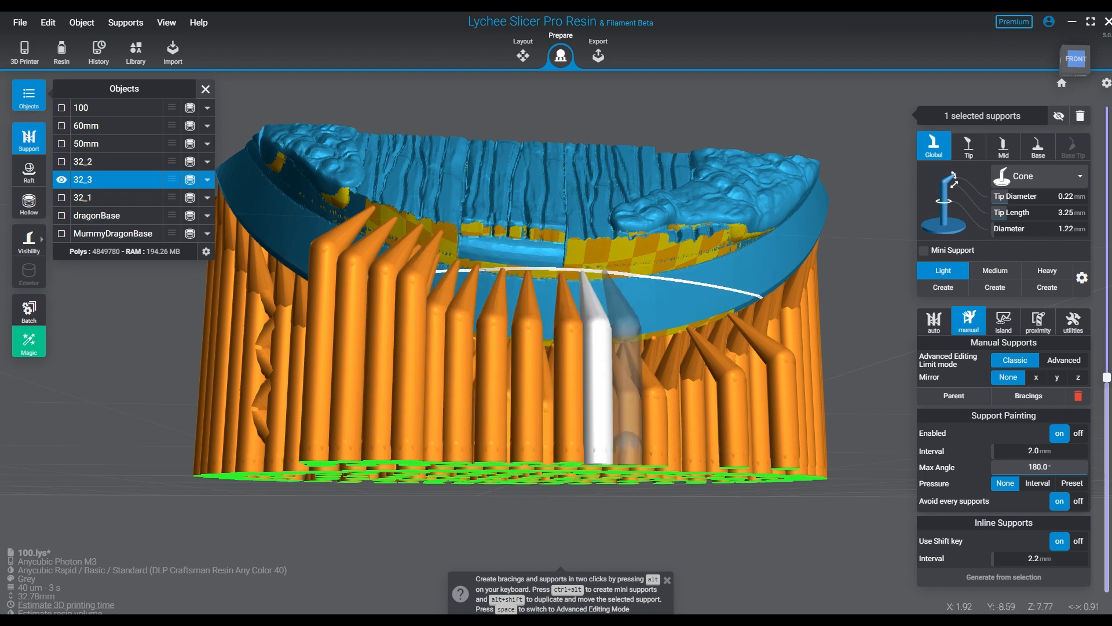
- Extend the front overhang's row of Light supports toward the right end, following the underside of the sculpted edge upward
left_click(619, 270)
left_click(642, 270)
left_click(656, 267)
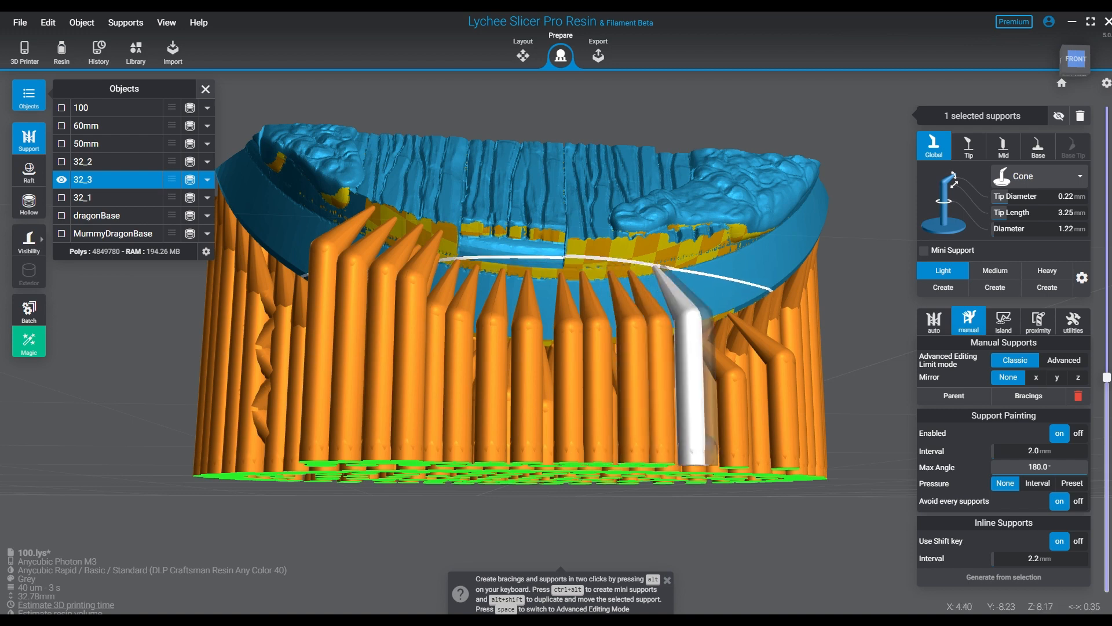
left_click(679, 263)
left_click(699, 258)
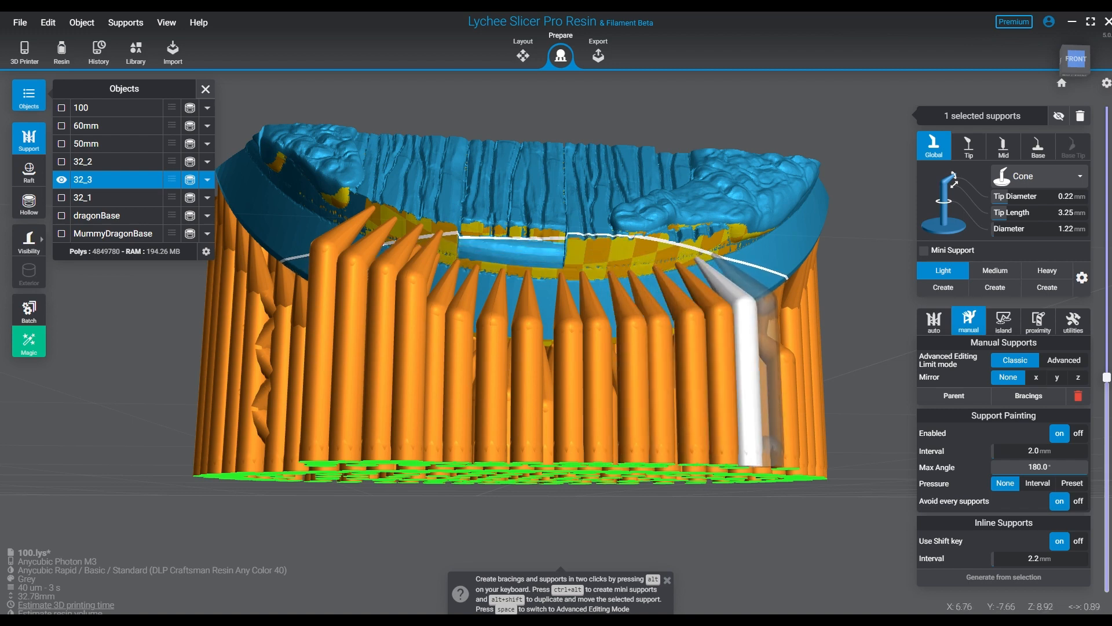
left_click(716, 253)
left_click(729, 247)
left_click(740, 243)
left_click(745, 233)
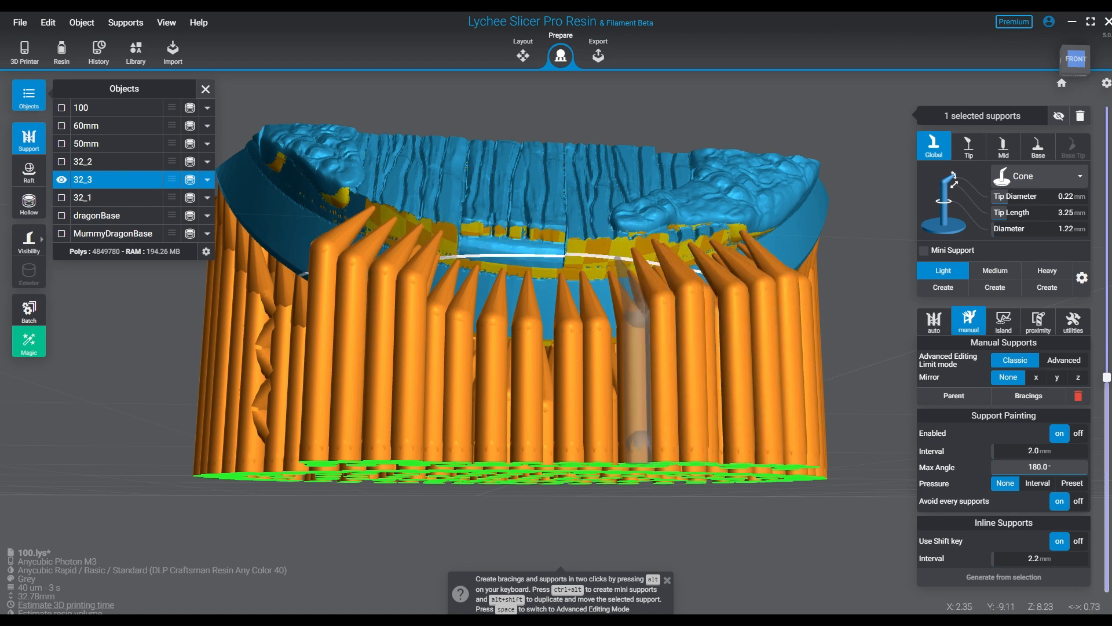
- Add four more Light supports higher up under the plank overhang at the middle of the front
left_click(613, 248)
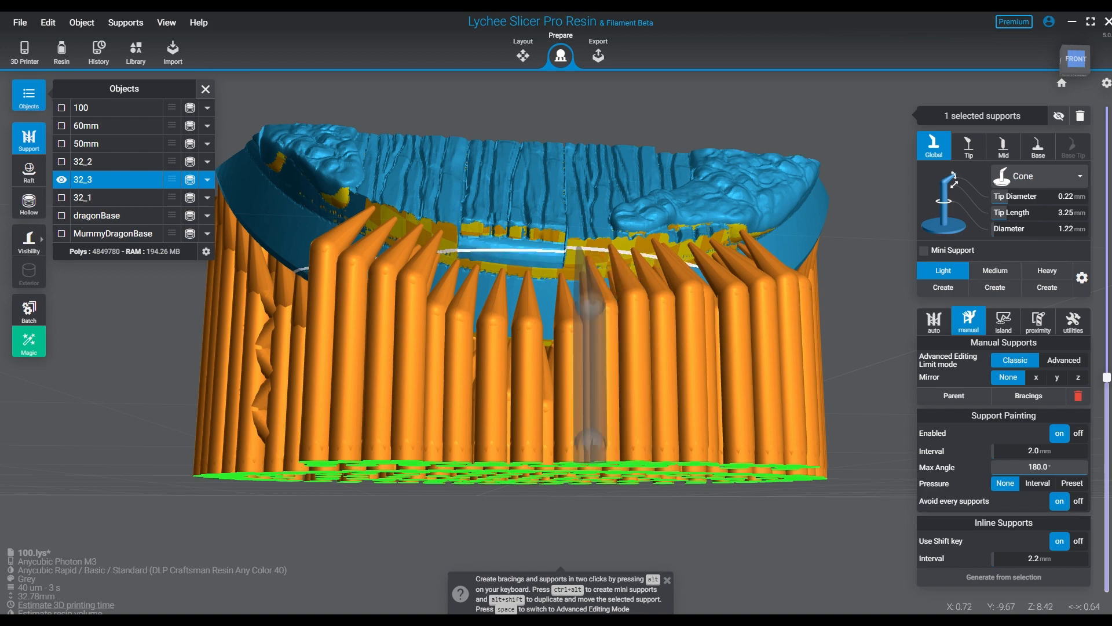
left_click(539, 235)
left_click(499, 231)
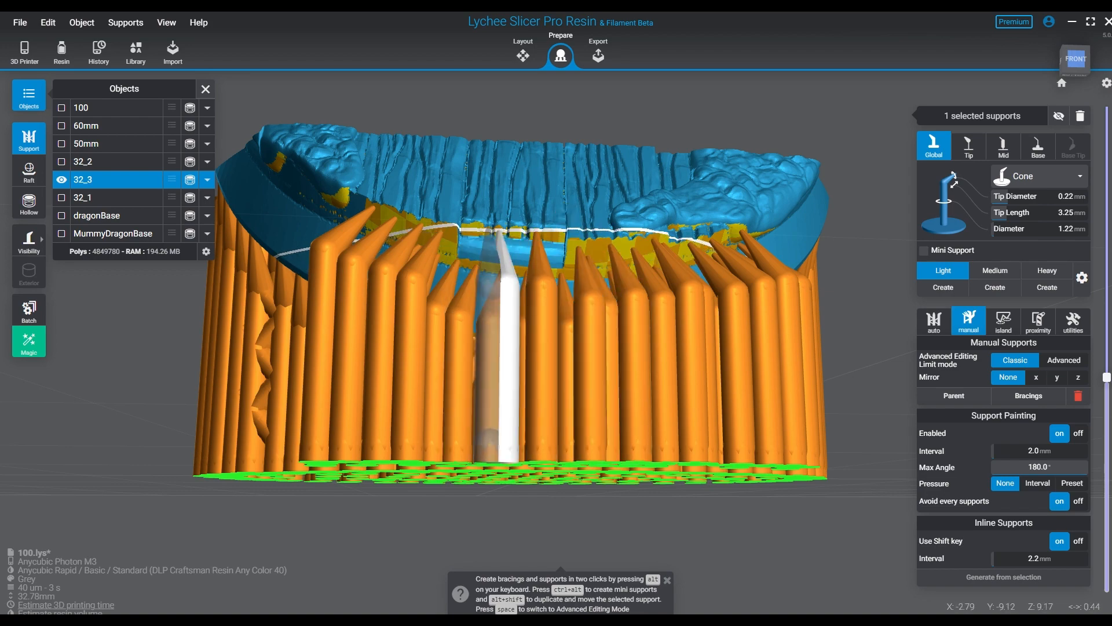
left_click(477, 232)
- Add Light supports under the sculpted overhangs on the model's left side, beyond the end of the front row
right_click_drag(649, 452, 580, 434)
scroll(579, 435, "down", 3)
right_click_drag(497, 376, 592, 408)
right_click_drag(409, 420, 470, 383)
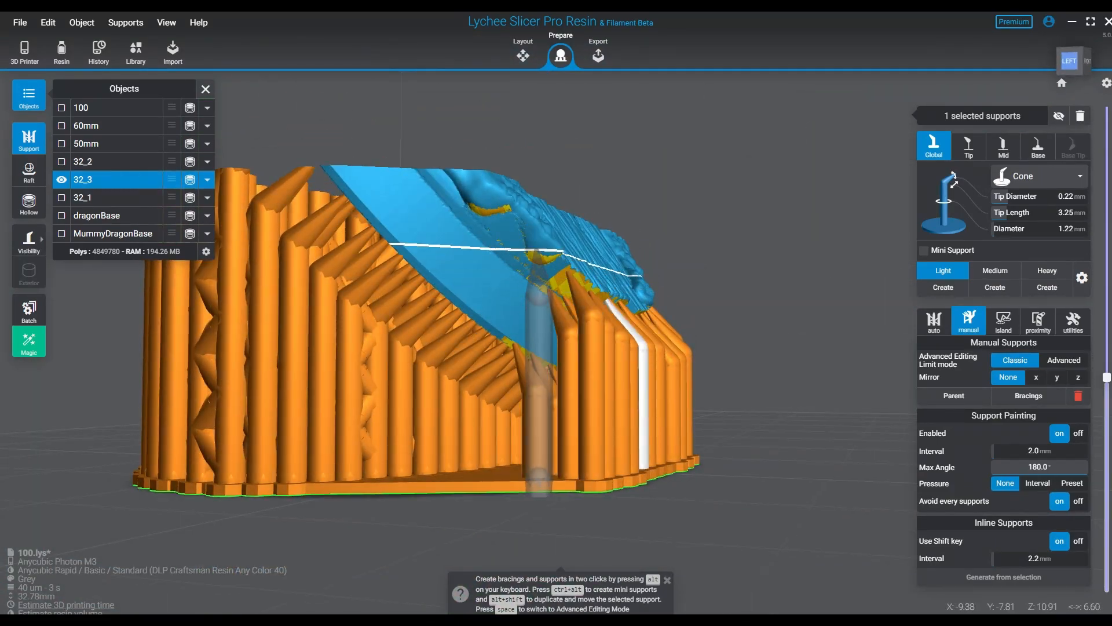
left_click(538, 255)
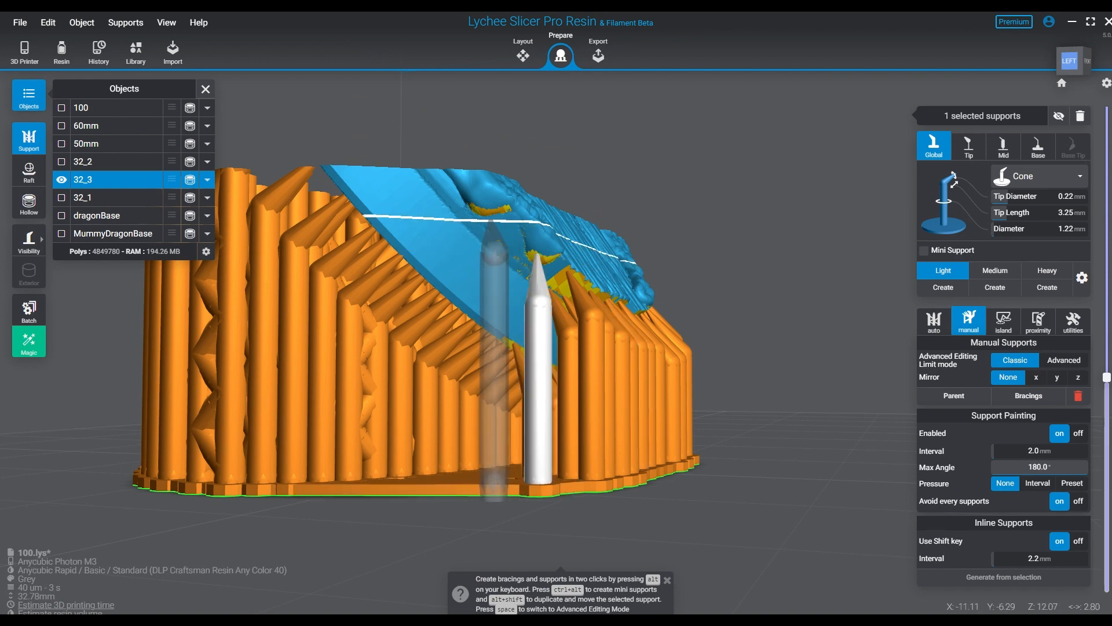
left_click(477, 205)
left_click(502, 208)
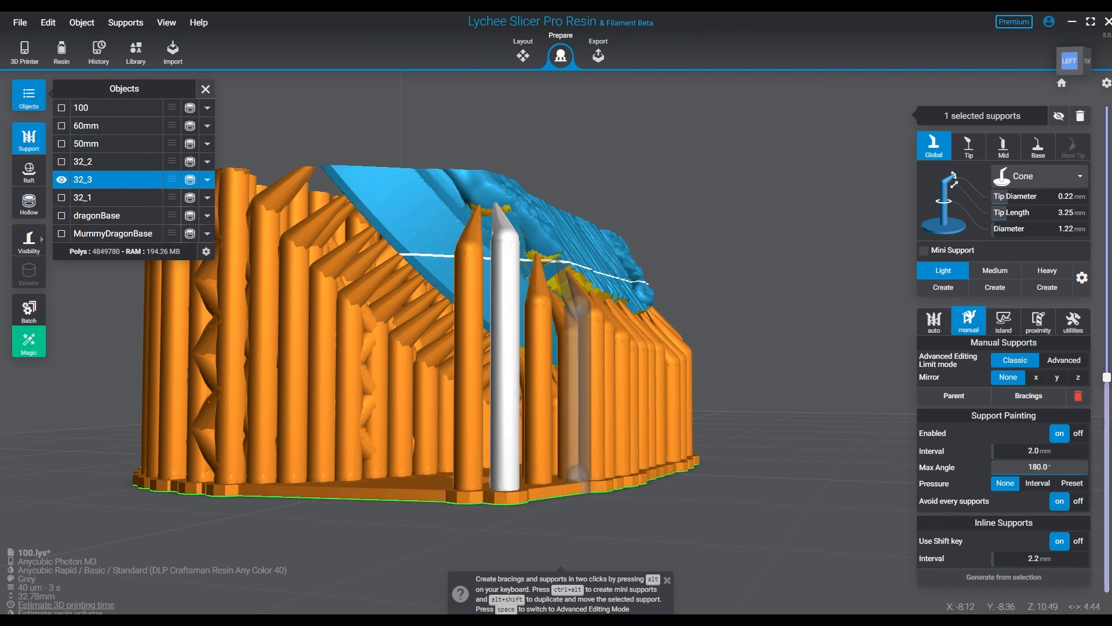
left_click(559, 261)
- Check the upper layers, turn the layer preview off, and add two Light supports under the sculpted overhang on the right side
right_click_drag(559, 260, 377, 313)
left_click_drag(1106, 377, 1107, 278)
middle_click_drag(749, 246, 682, 478)
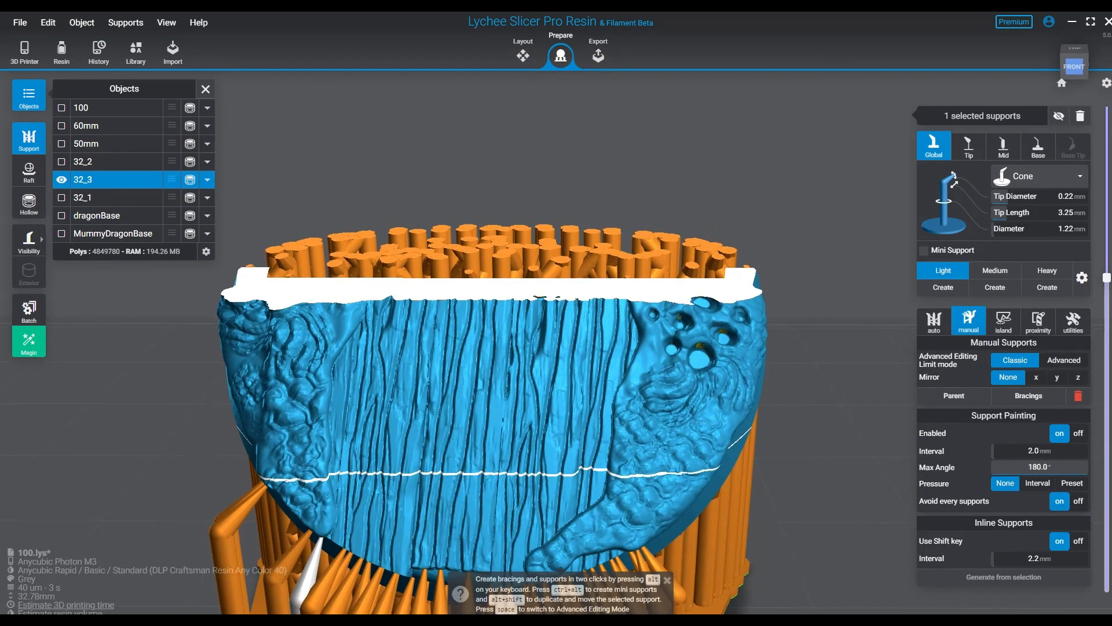
left_click_drag(1107, 277, 1107, 429)
left_click_drag(1106, 583, 1107, 589)
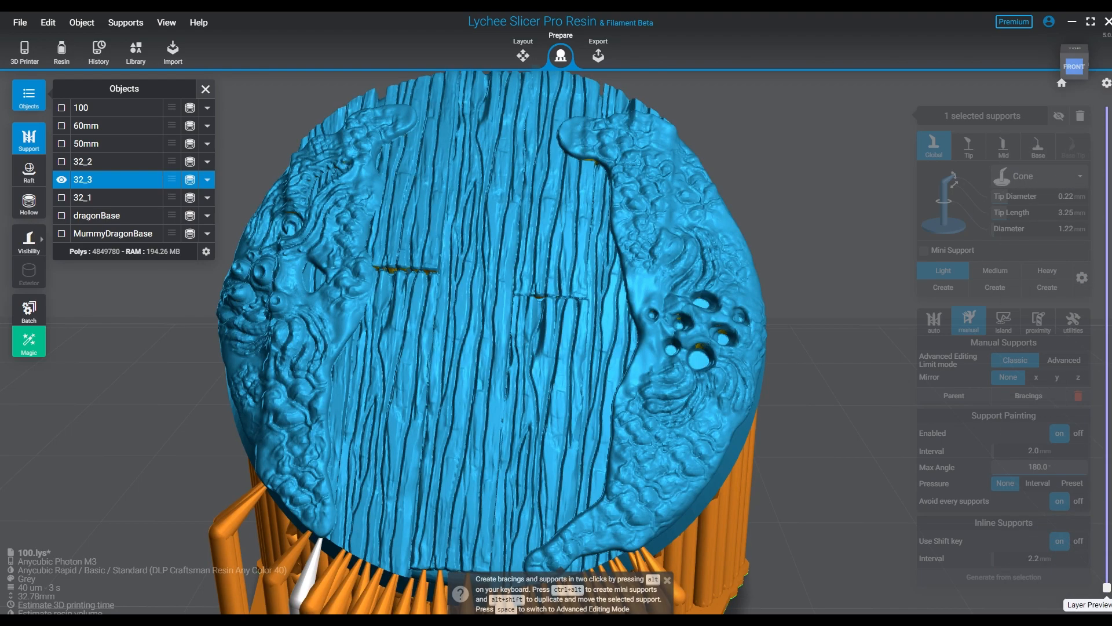
right_click_drag(602, 386, 472, 269)
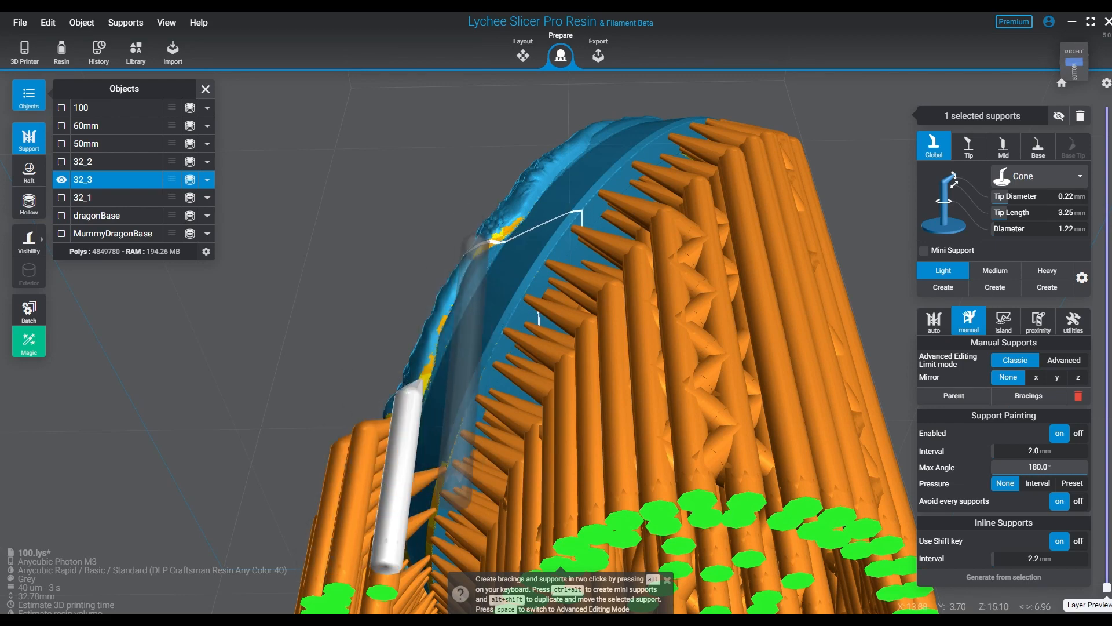
left_click(481, 247)
left_click(522, 219)
- Run the Islands Detector on the selected base 32_3 with Real accuracy
right_click_drag(582, 423, 657, 481)
scroll(649, 432, "down", 5)
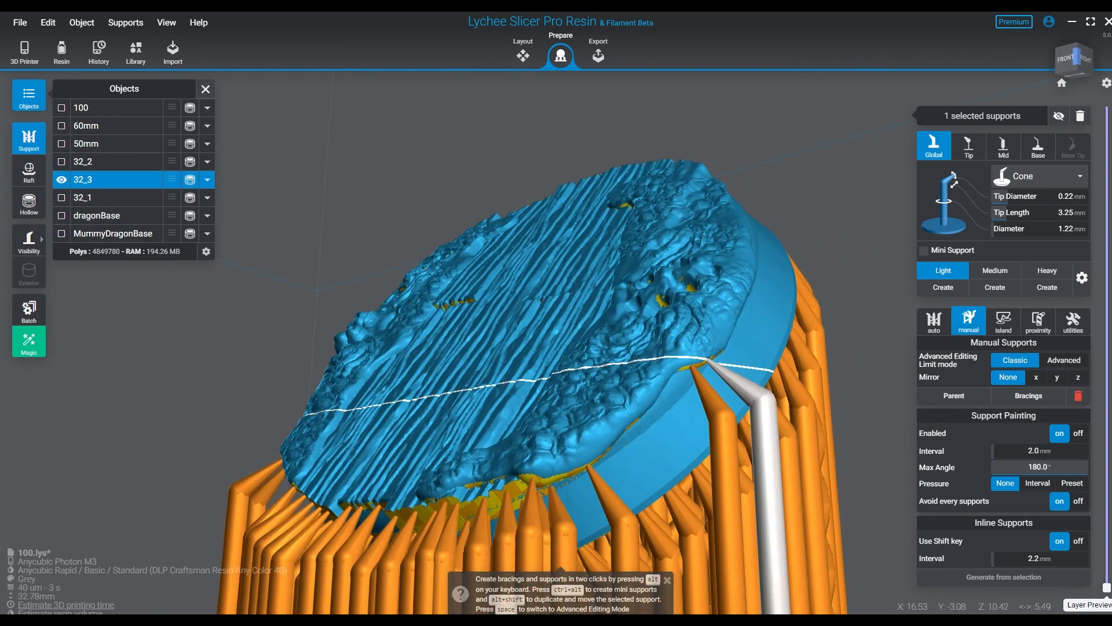
right_click_drag(550, 443, 623, 467)
middle_click_drag(675, 437, 710, 298)
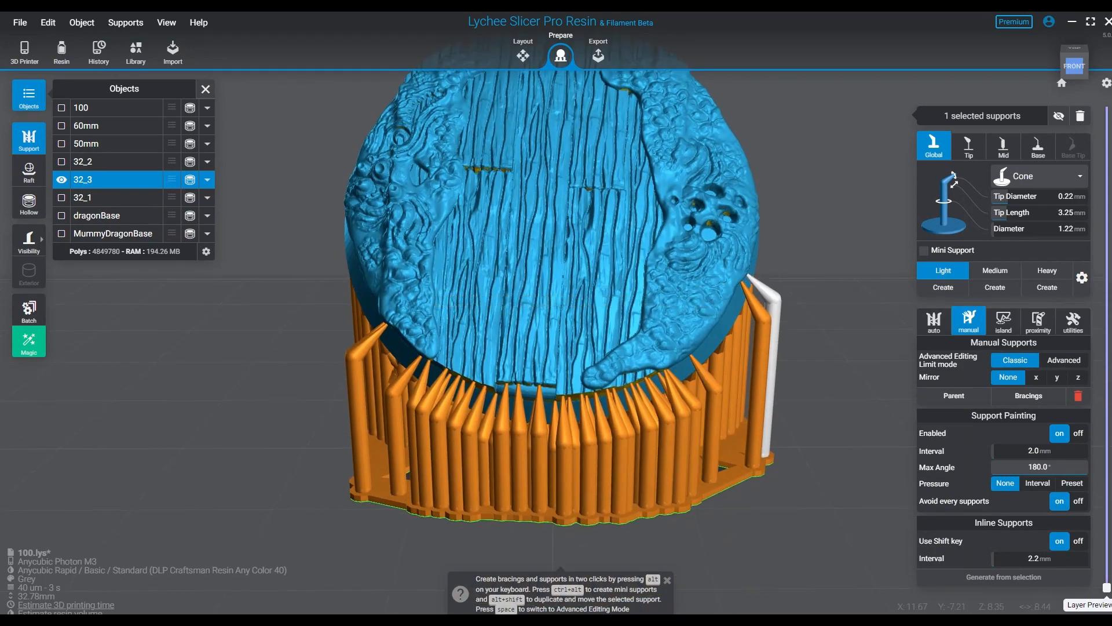
left_click(808, 278)
left_click(718, 291)
left_click(1003, 322)
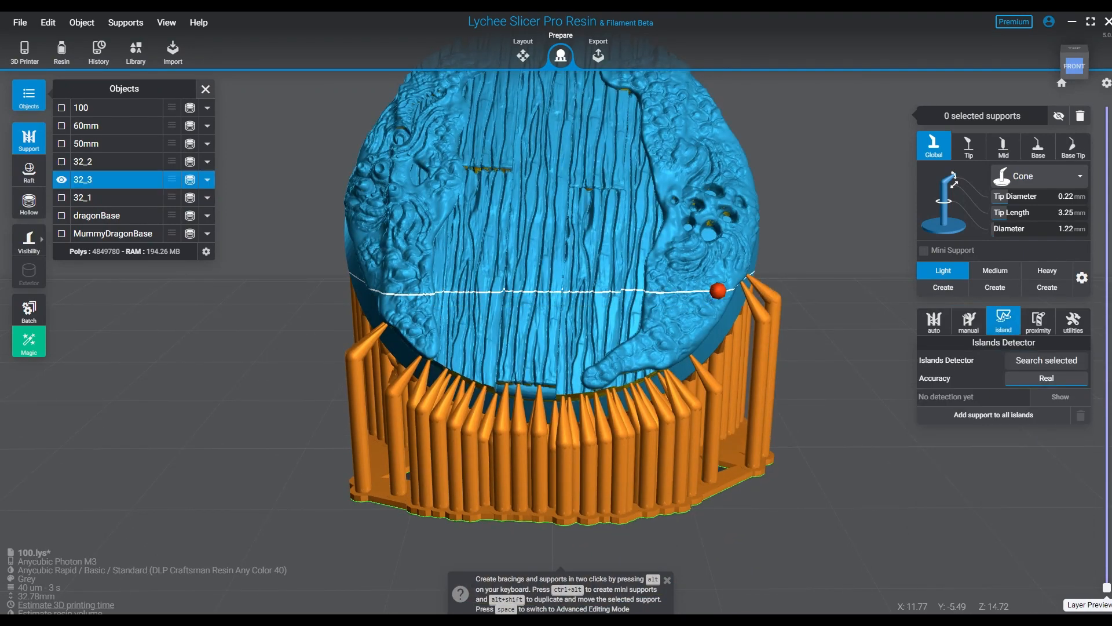
left_click(1046, 360)
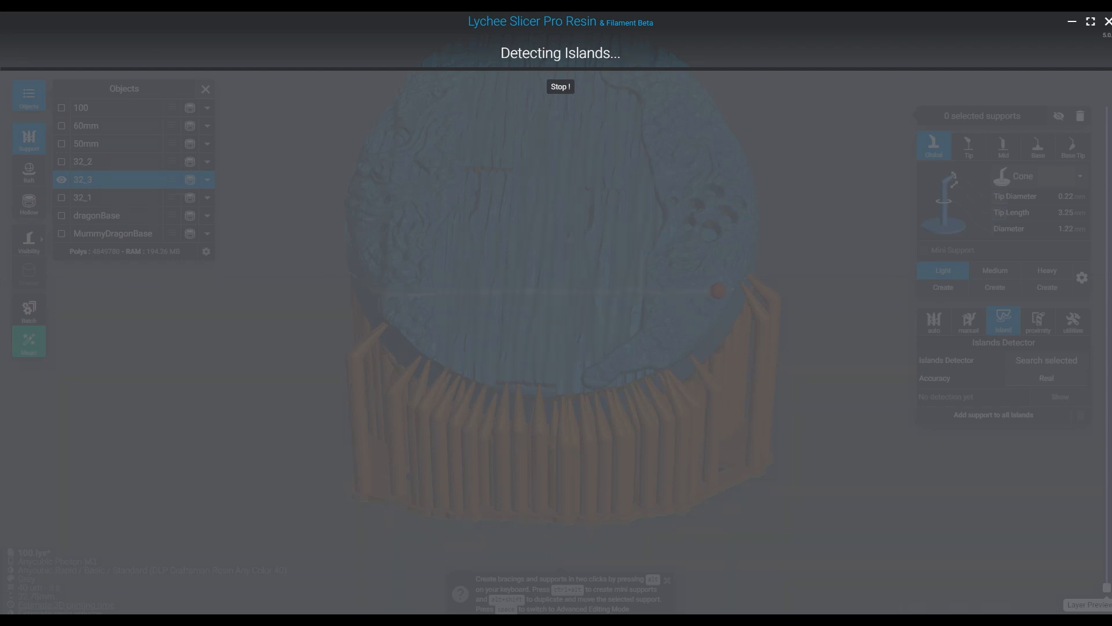
key("Escape")
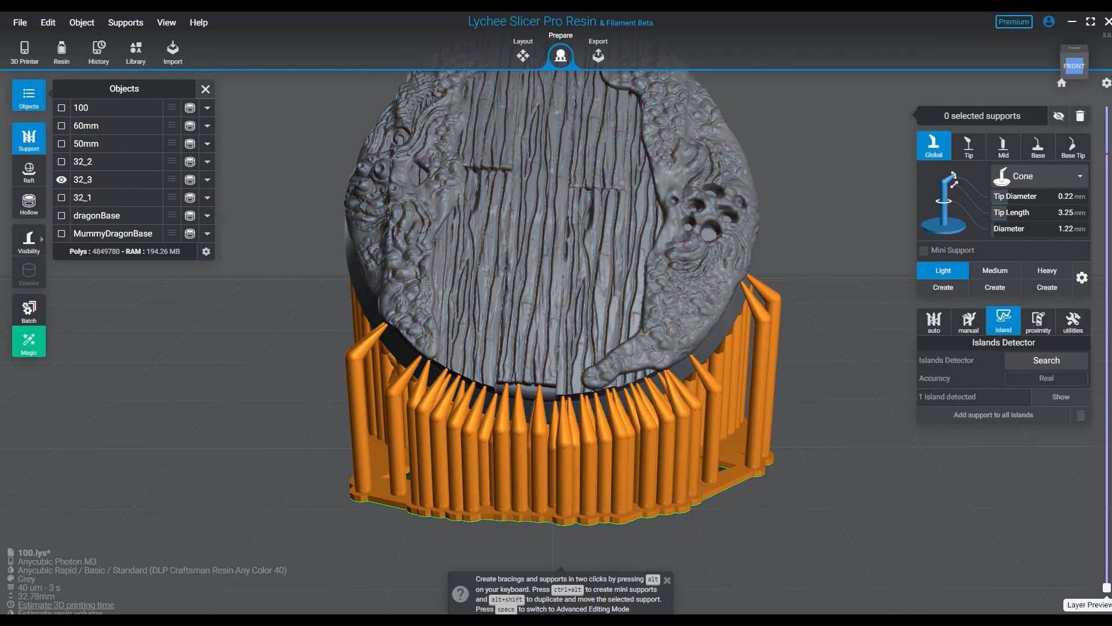
- Select base 32_3, show the detected island among the underside supports, and add a support to it
right_click_drag(706, 419, 741, 419)
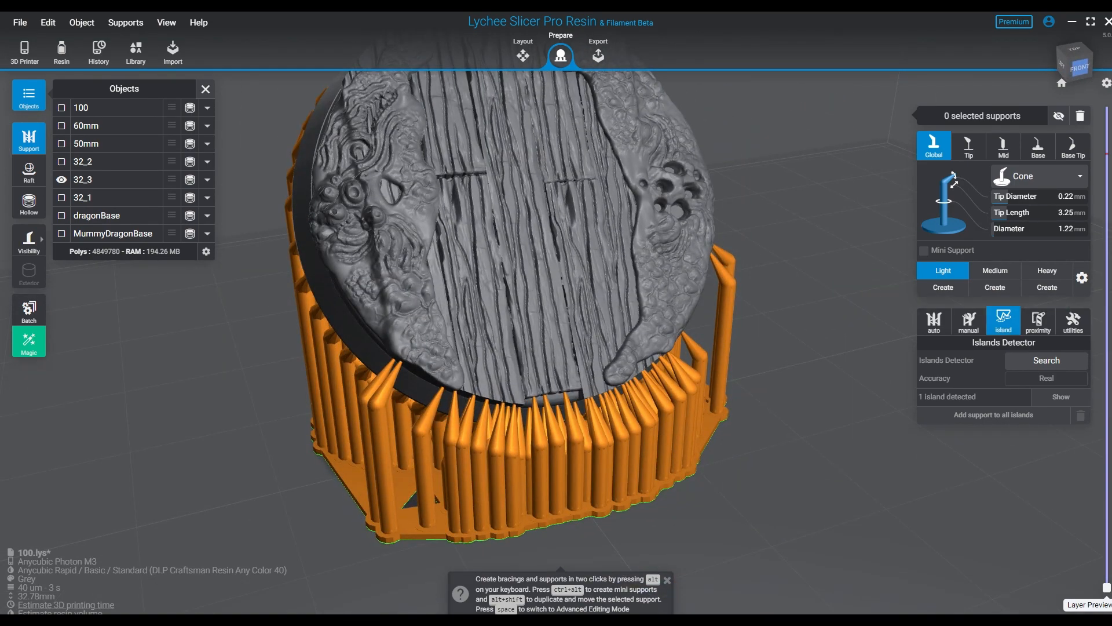
left_click(571, 335)
left_click(1060, 397)
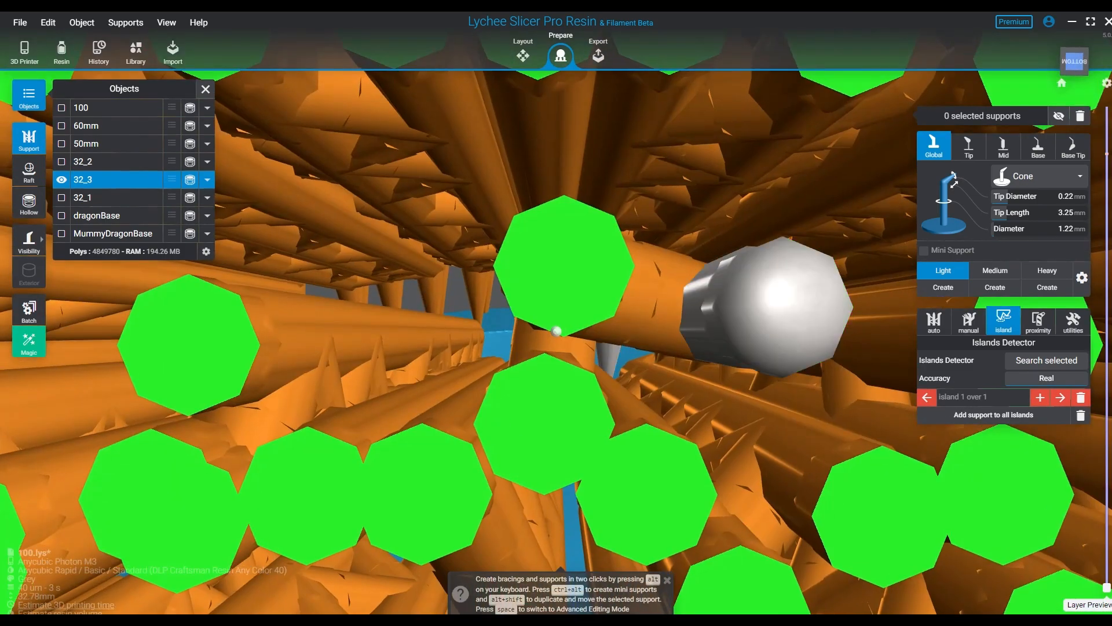
right_click_drag(556, 331, 759, 484)
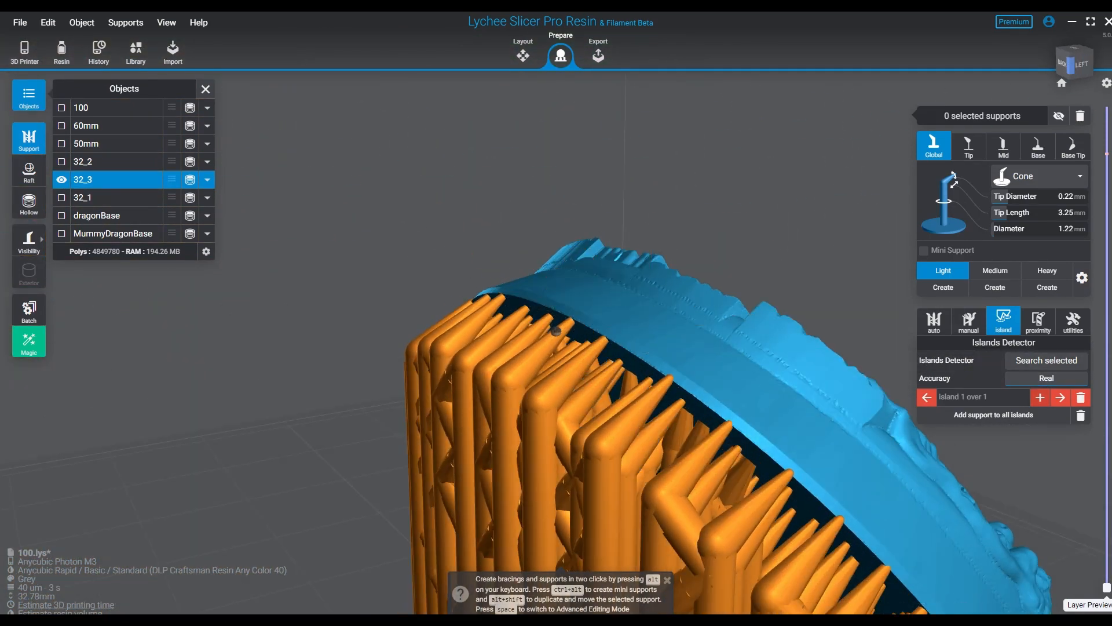
left_click(1041, 397)
right_click_drag(833, 438, 770, 325)
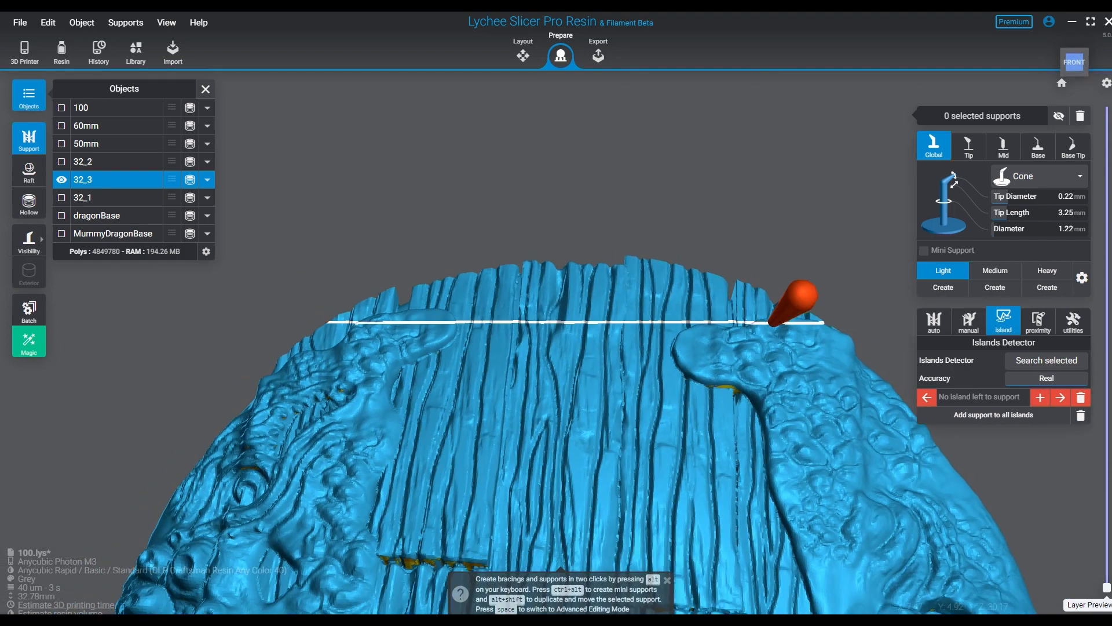
scroll(772, 324, "down", 4)
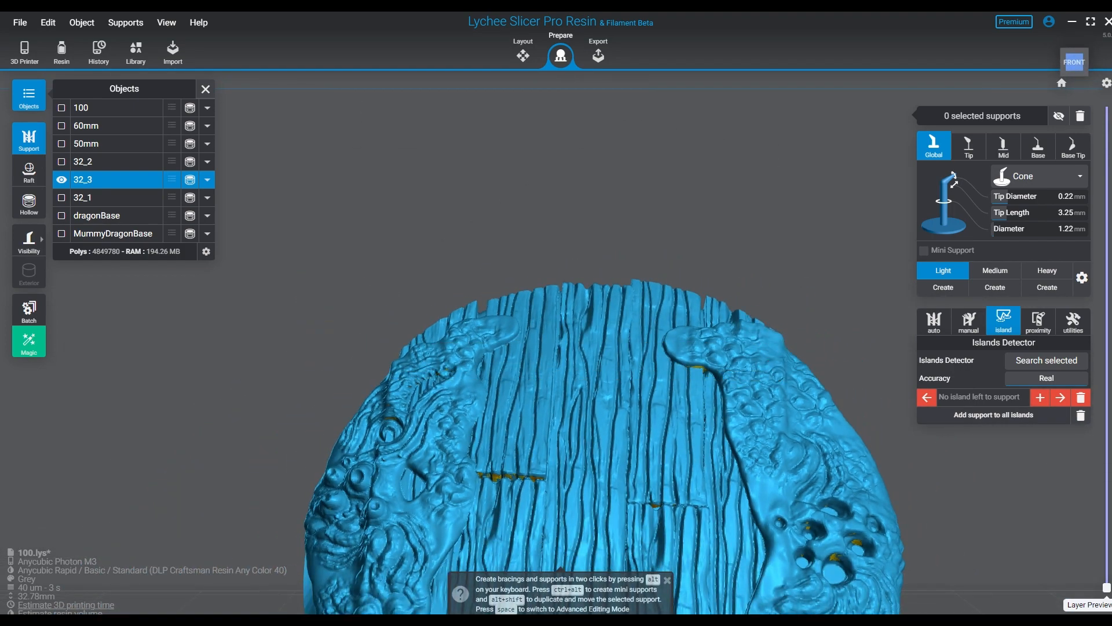
scroll(675, 442, "down", 6)
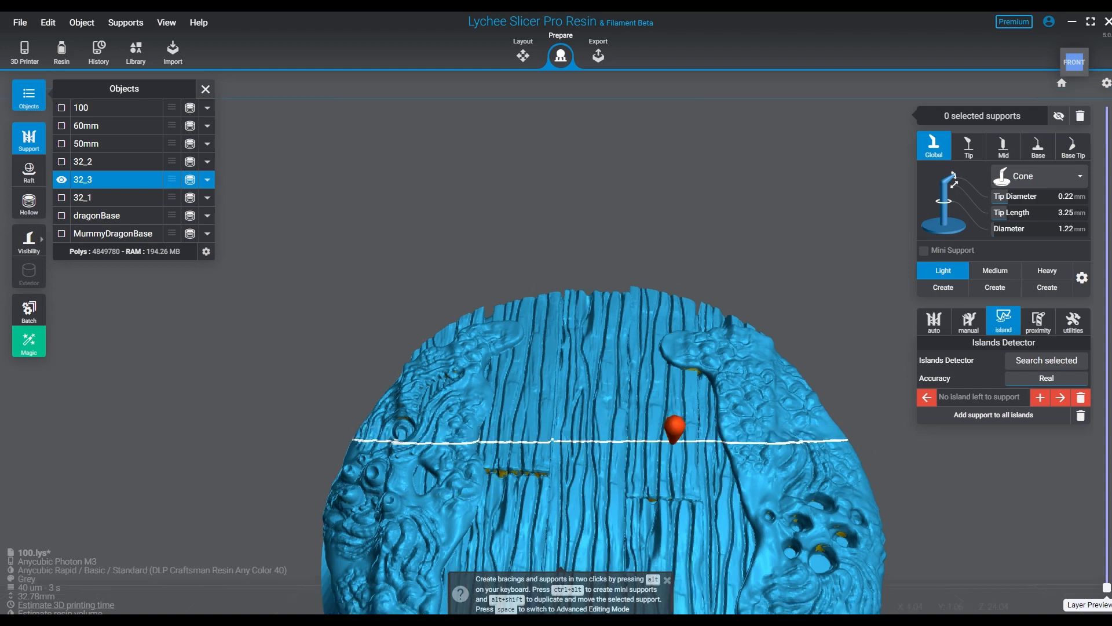
- Hide the supported base 32_3, then show and select base 50mm
middle_click_drag(684, 463, 628, 270)
right_click_drag(573, 399, 576, 515)
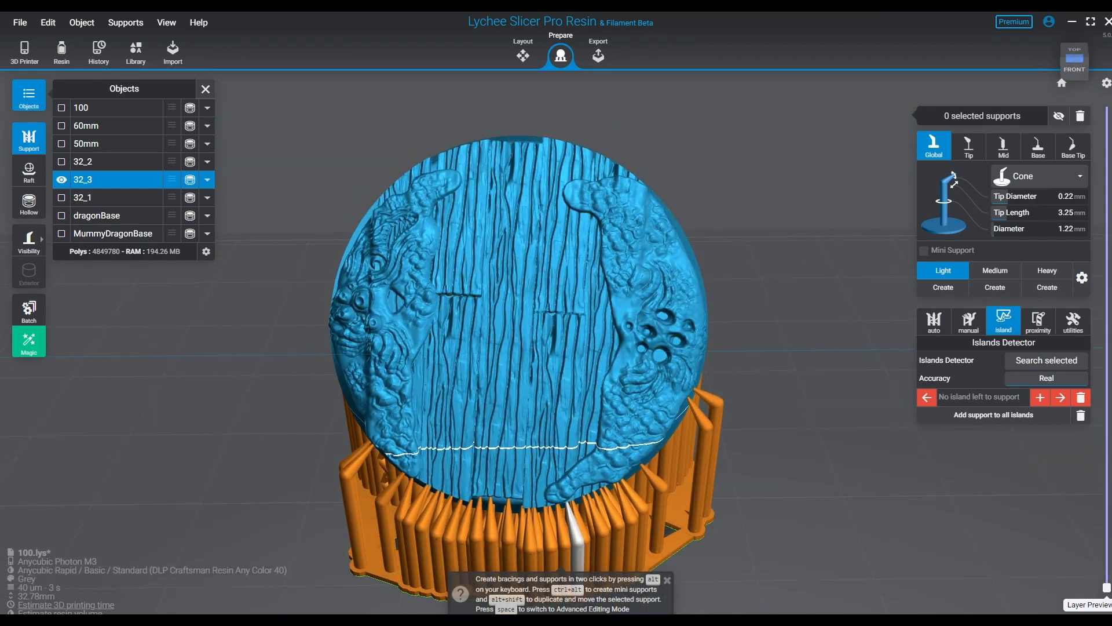
mouse_move(614, 394)
right_mouse_down()
mouse_move(410, 347)
mouse_move(740, 251)
mouse_move(611, 280)
mouse_move(596, 238)
mouse_move(650, 315)
mouse_move(653, 280)
mouse_move(692, 341)
right_mouse_up()
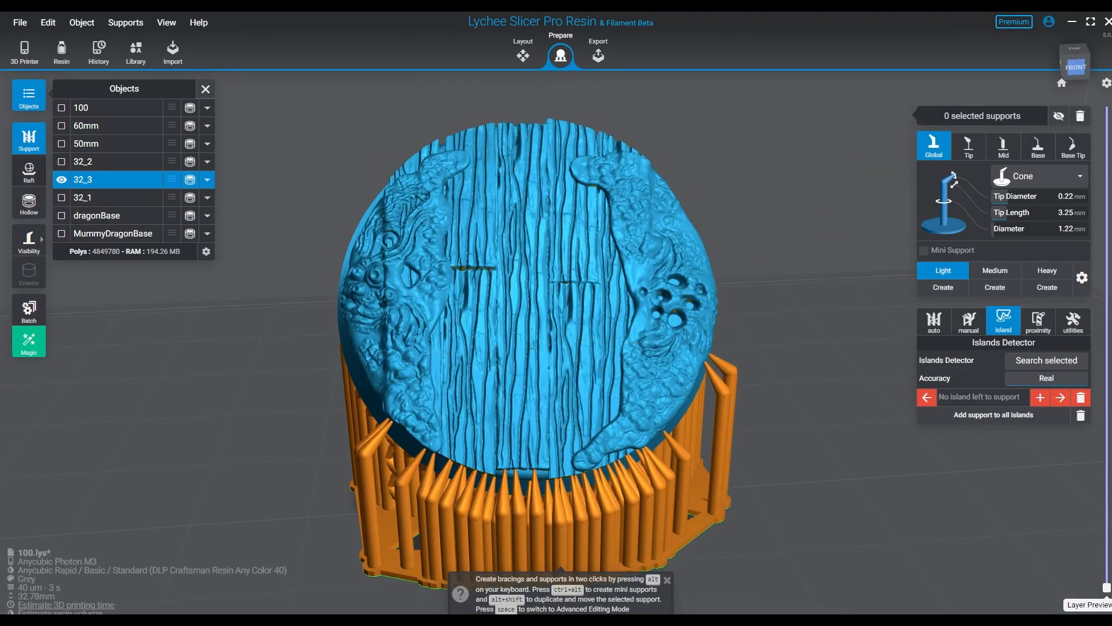
left_click(62, 179)
left_click(61, 143)
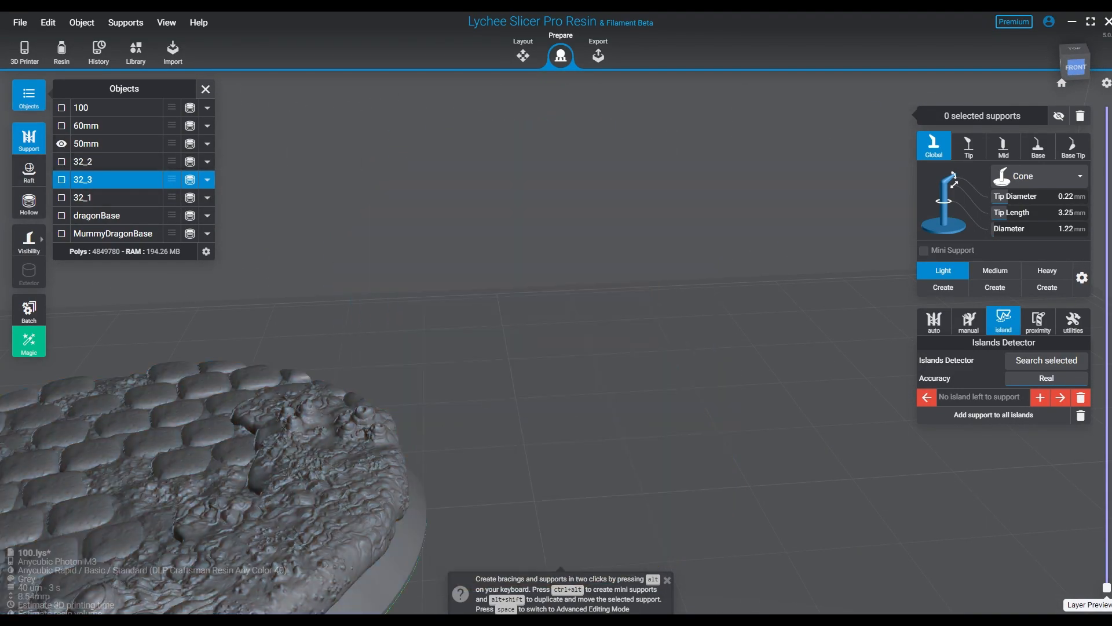
middle_click_drag(428, 486, 684, 376)
right_click_drag(686, 380, 679, 456)
left_click(696, 456)
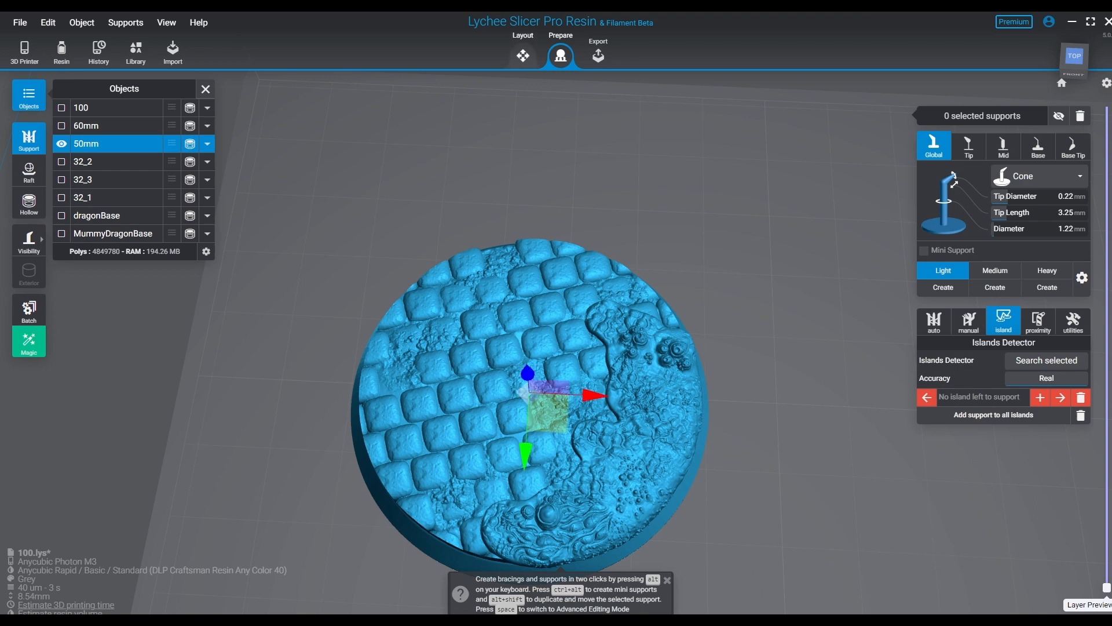
- Show base 60mm alongside base 50mm in the layout view and compare the two bases
left_click(523, 55)
scroll(570, 348, "down", 3)
right_click_drag(570, 365, 578, 316)
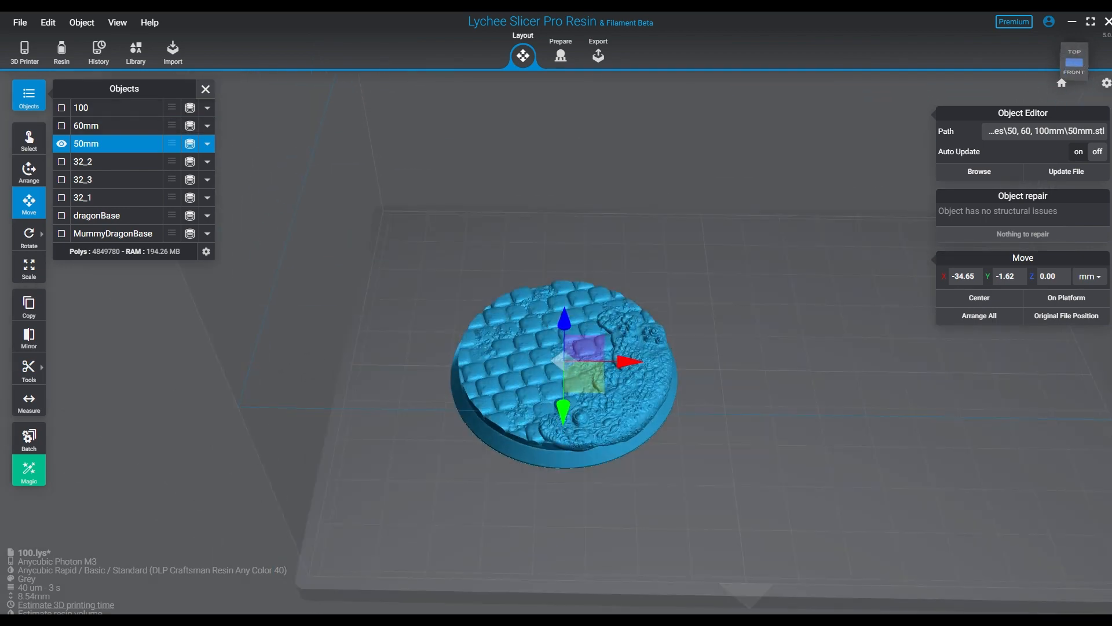
left_click(61, 126)
right_click_drag(889, 421, 874, 407)
left_click(874, 406)
left_click(611, 384)
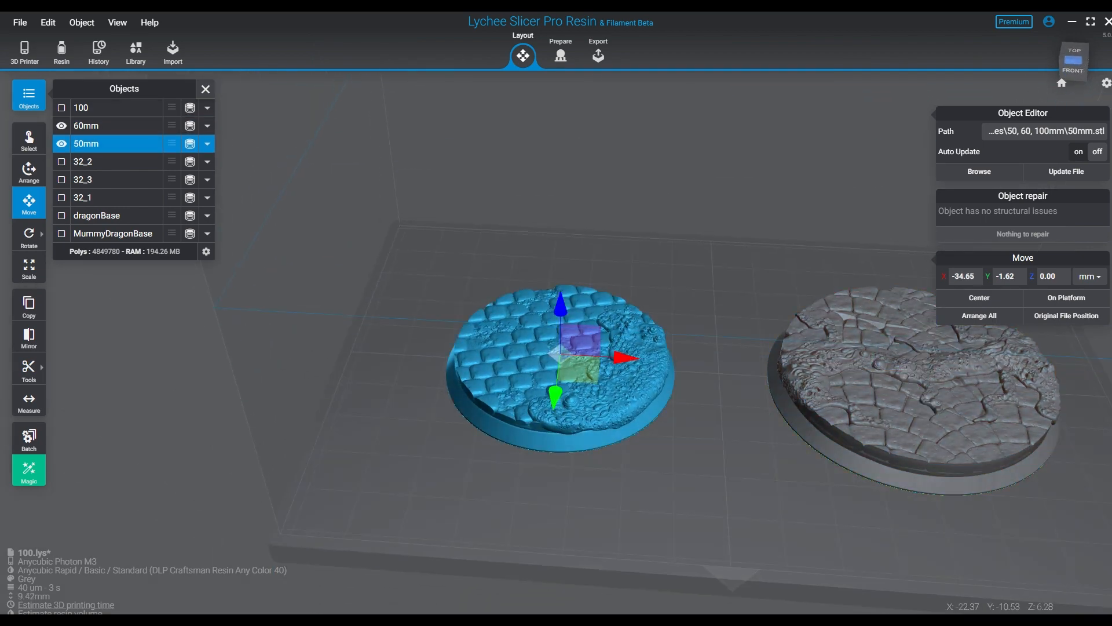
right_click_drag(611, 383, 614, 412)
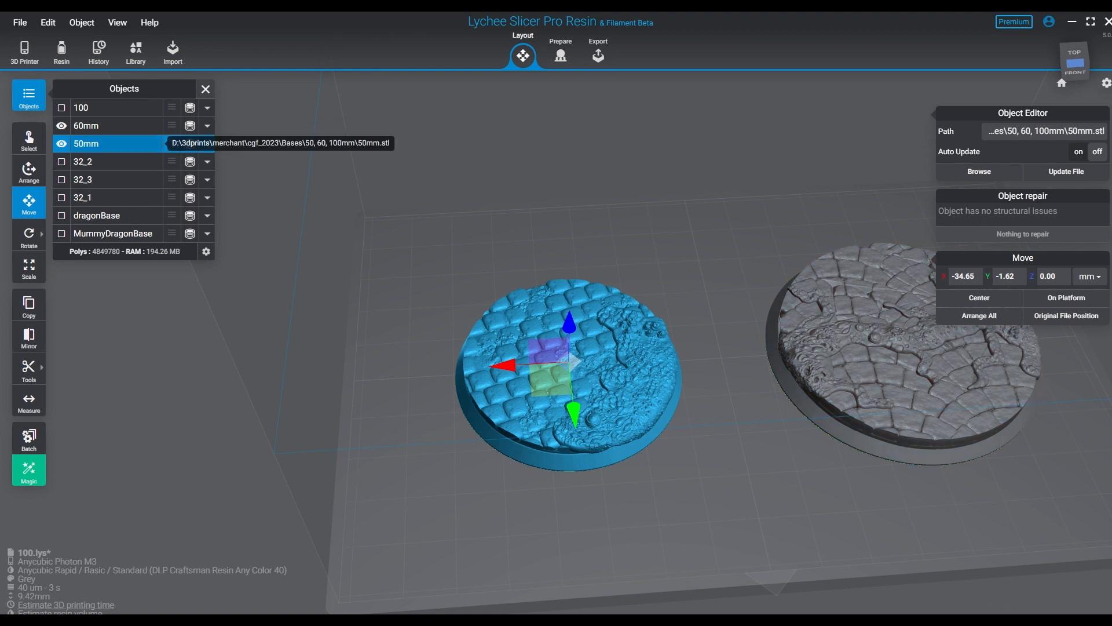
- Hide bases 50mm and 60mm, and show and select base 100 for preparation
left_click(62, 144)
left_click(61, 125)
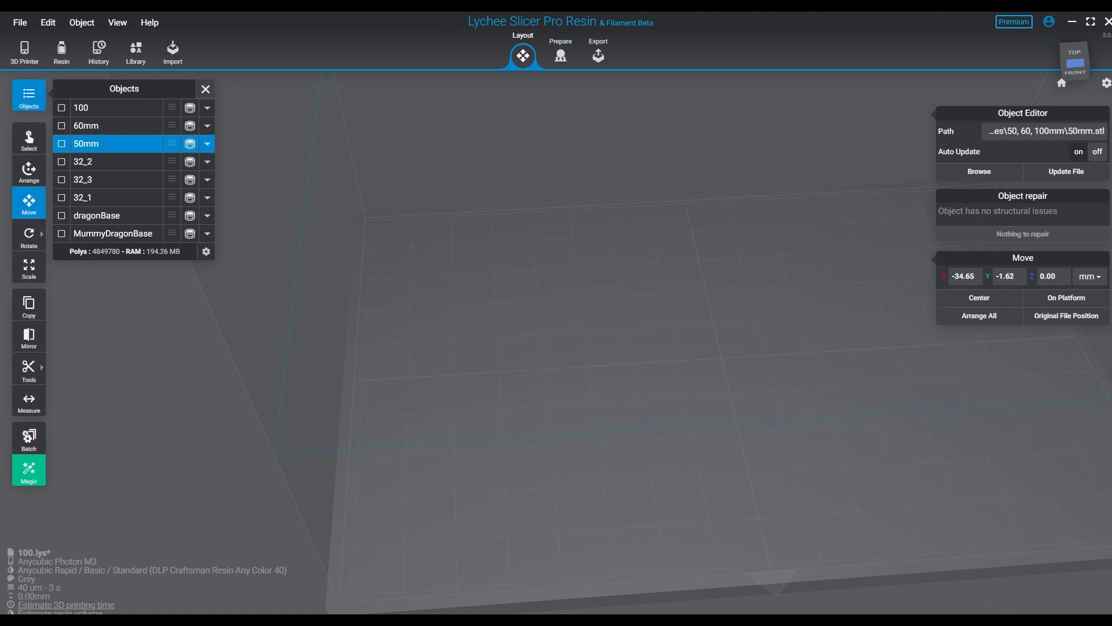
left_click(61, 108)
right_click_drag(921, 414, 799, 516)
left_click(767, 513)
left_click(561, 55)
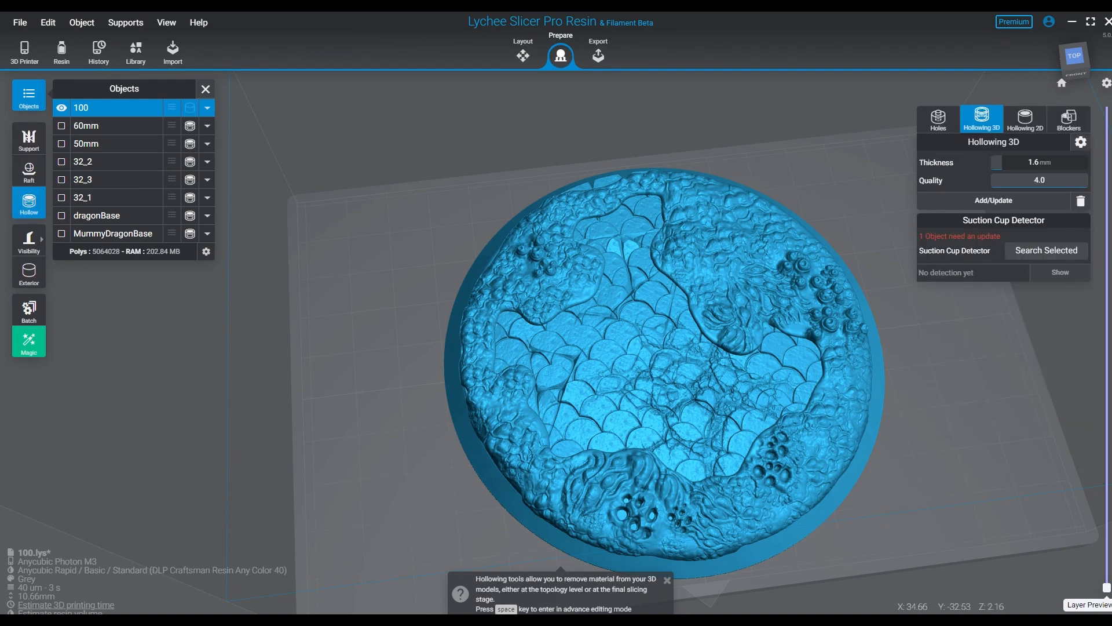
- Examine base 100's interior hollow geometry and its underside, with the drain hole settings open
right_click_drag(753, 382, 683, 235)
left_click(29, 272)
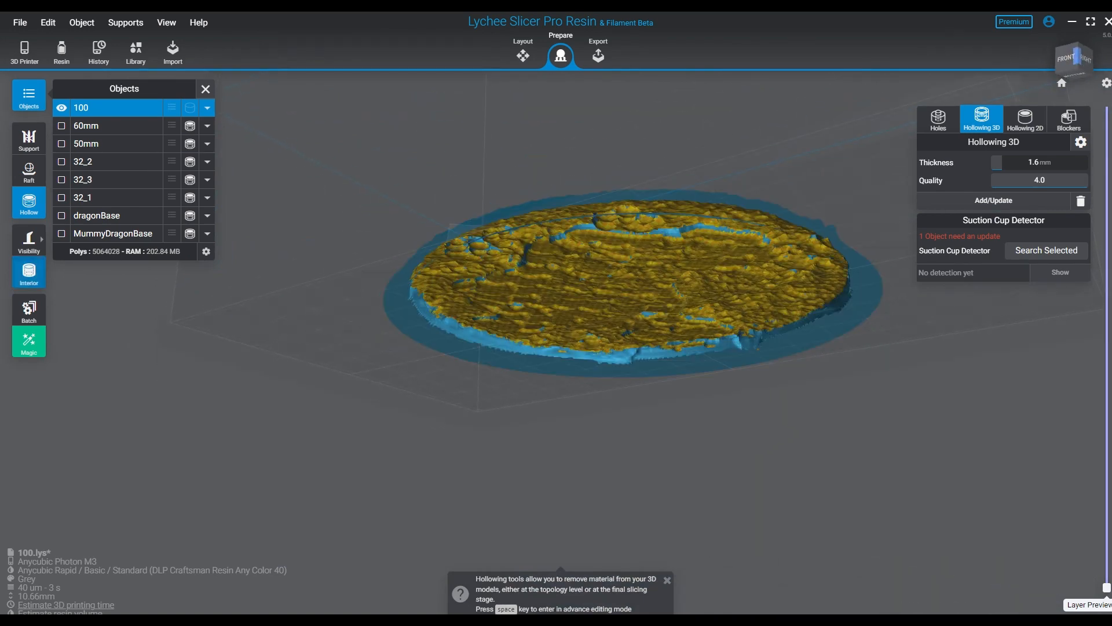
right_click_drag(579, 347, 702, 462)
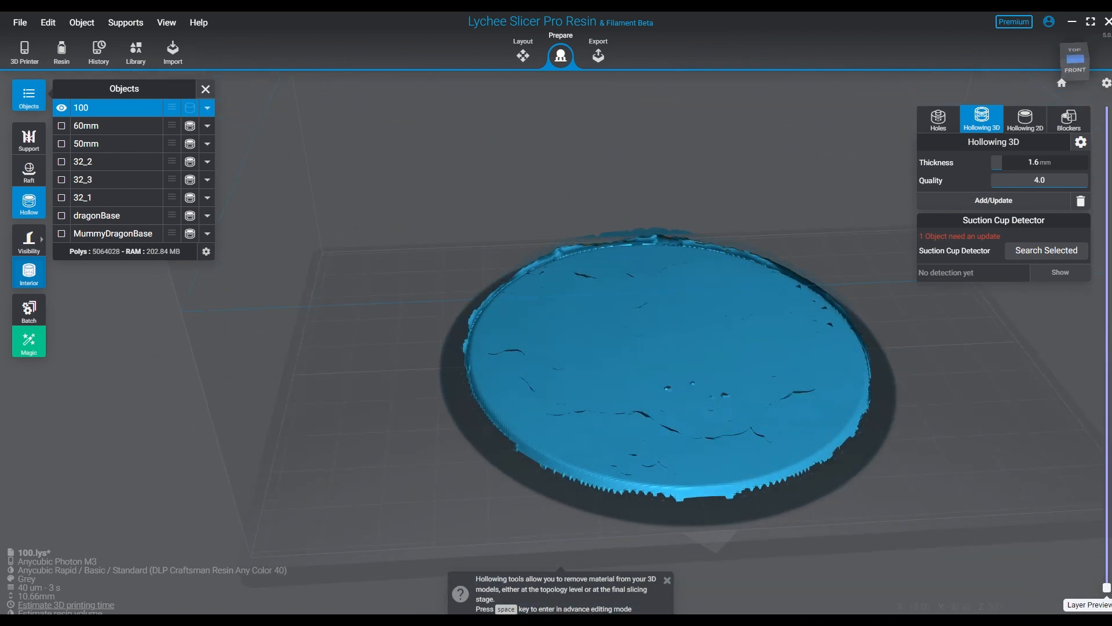
left_click(29, 272)
right_click_drag(637, 452, 629, 374)
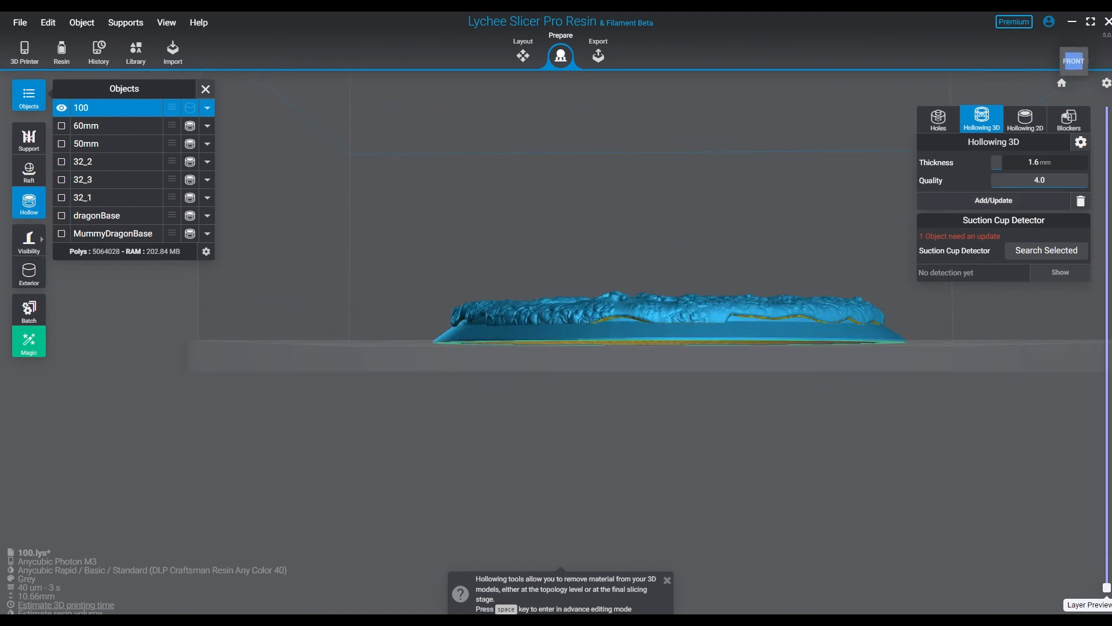
left_click(938, 118)
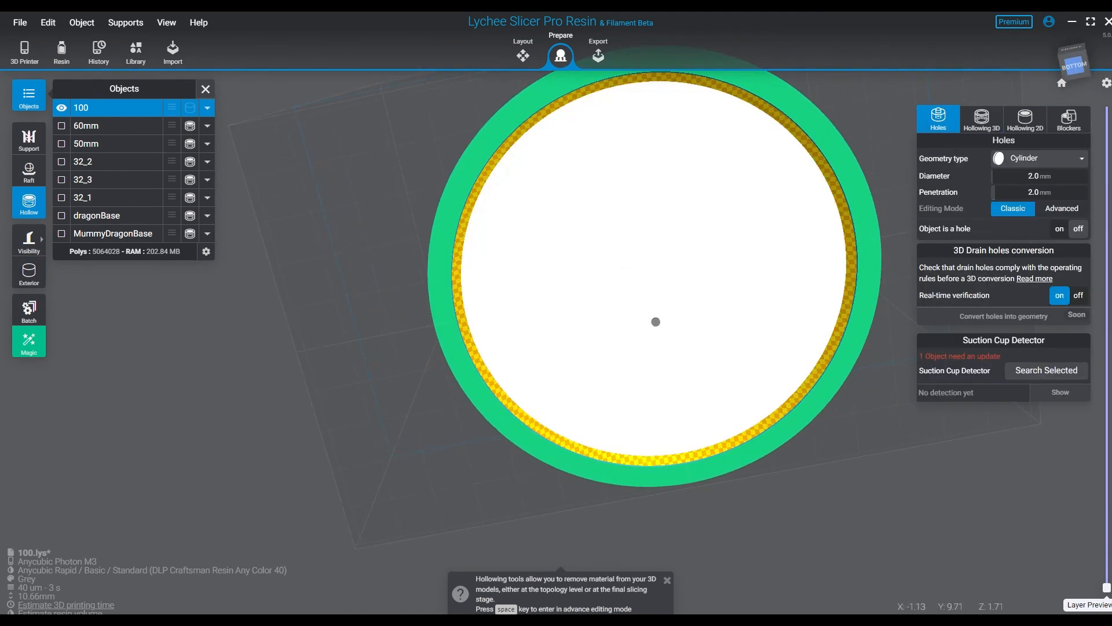
right_click_drag(768, 368, 697, 489)
right_click_drag(363, 329, 351, 266)
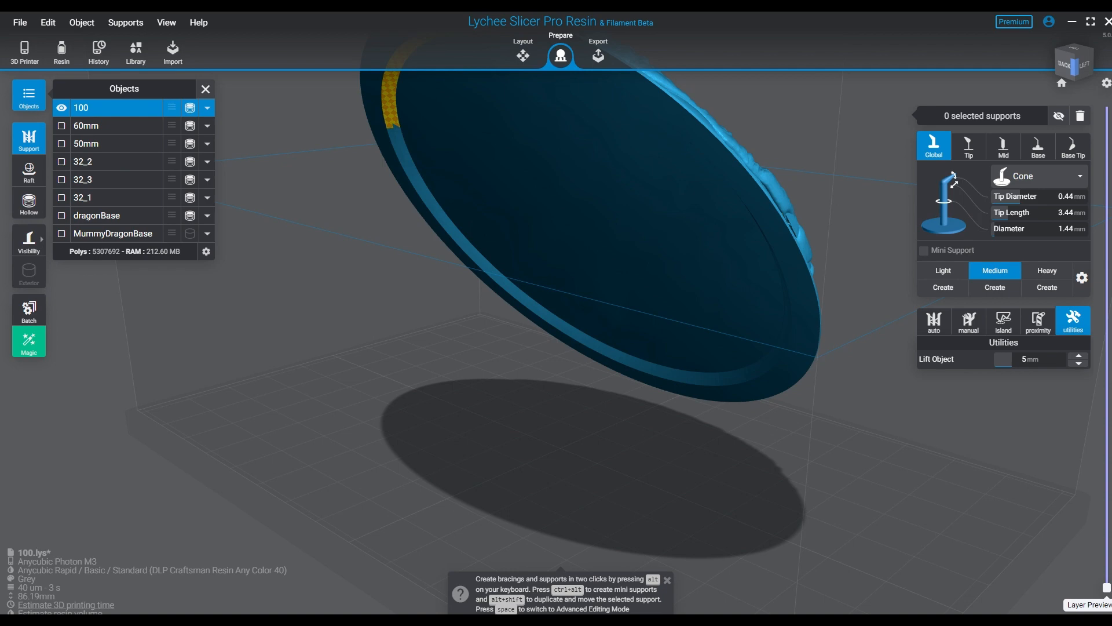
- Set manual supports to mirror on X and place the first pair of Medium supports at the lowest point of base 100's rim
right_click_drag(578, 280, 643, 267)
scroll(602, 324, "up", 3)
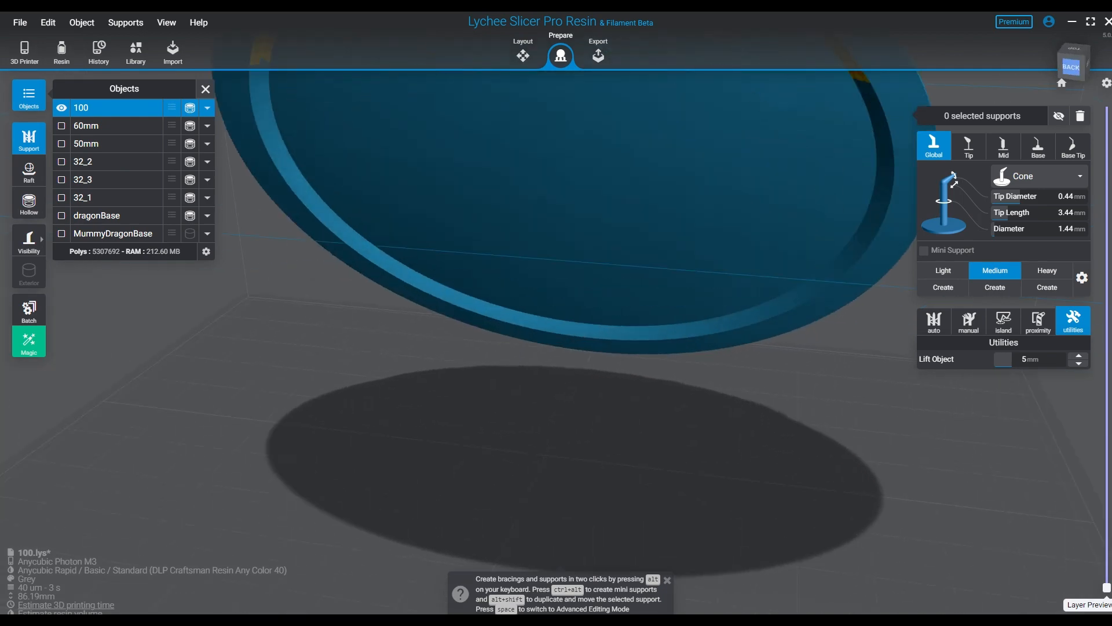
right_click_drag(597, 486, 562, 420)
scroll(564, 451, "up", 2)
left_click(968, 322)
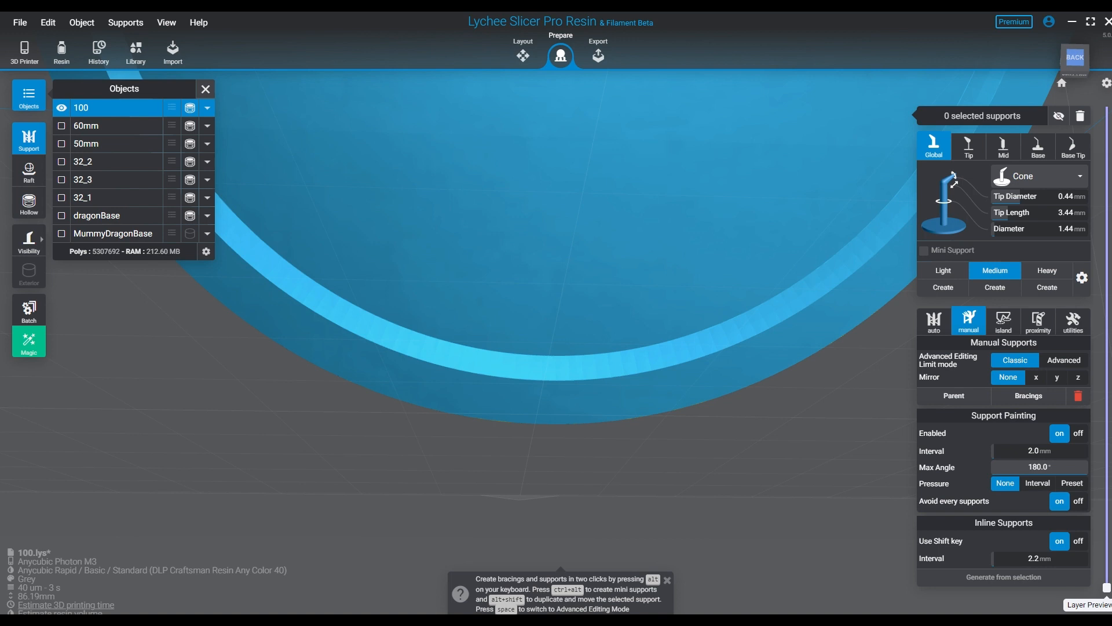
right_click_drag(571, 428, 583, 400)
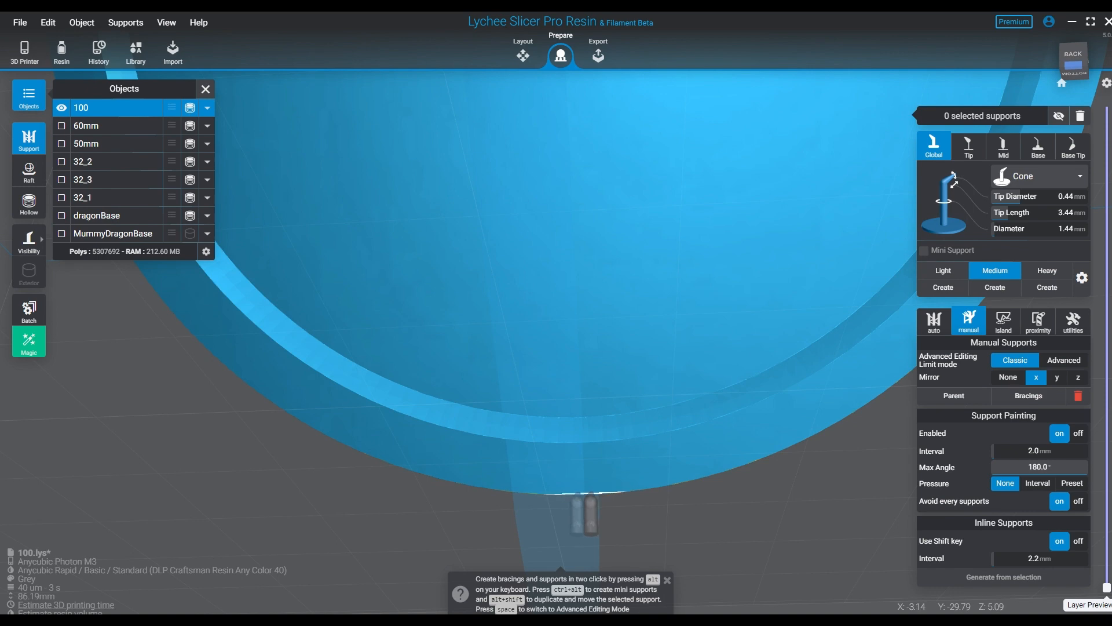
left_click(577, 496)
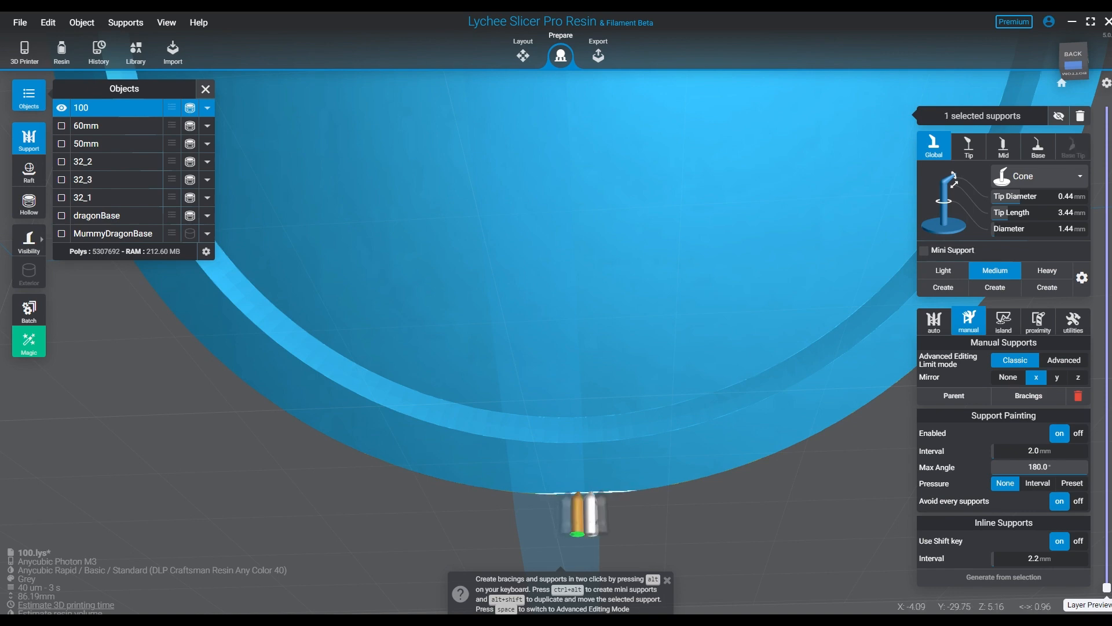
- Extend the mirrored row of closely spaced Medium supports outward from the centre along base 100's lowest edge
left_click(591, 494)
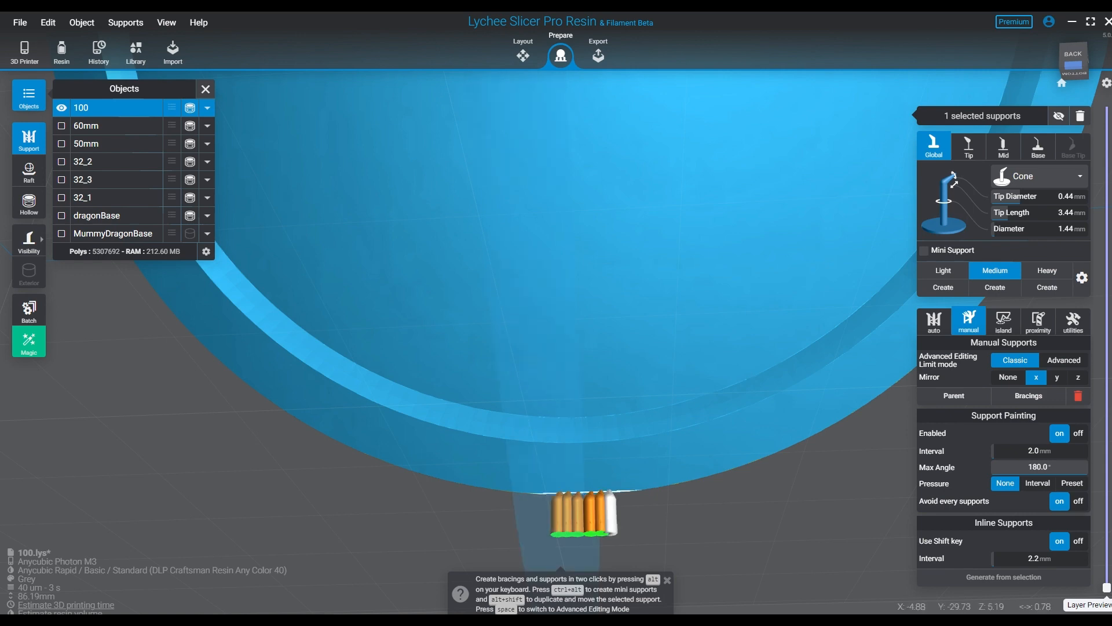
left_click(610, 494)
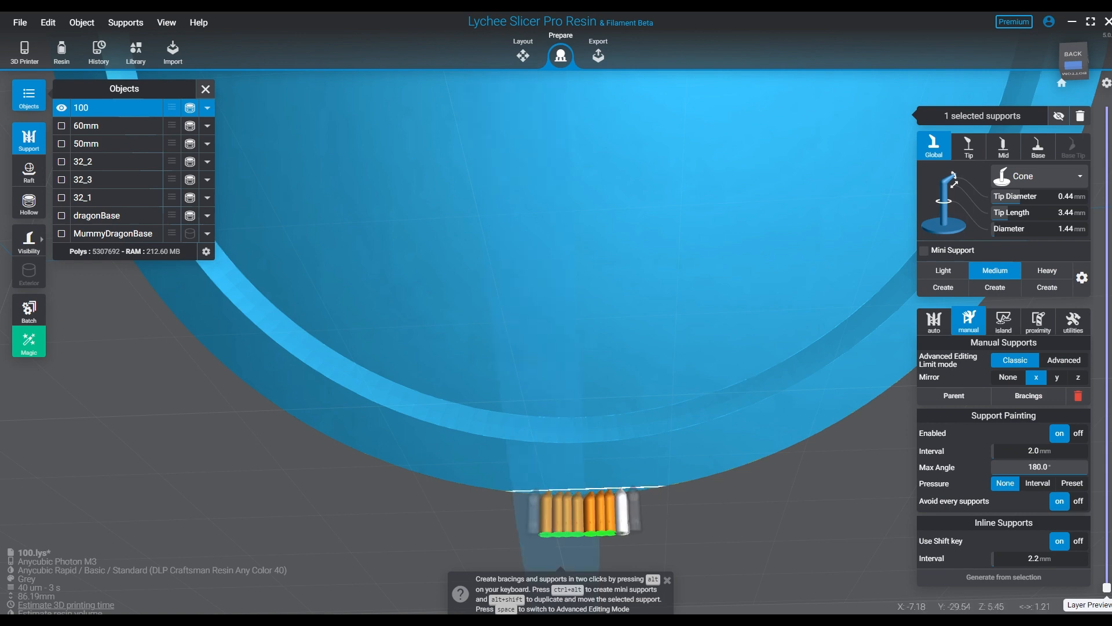
left_click(623, 496)
left_click(634, 495)
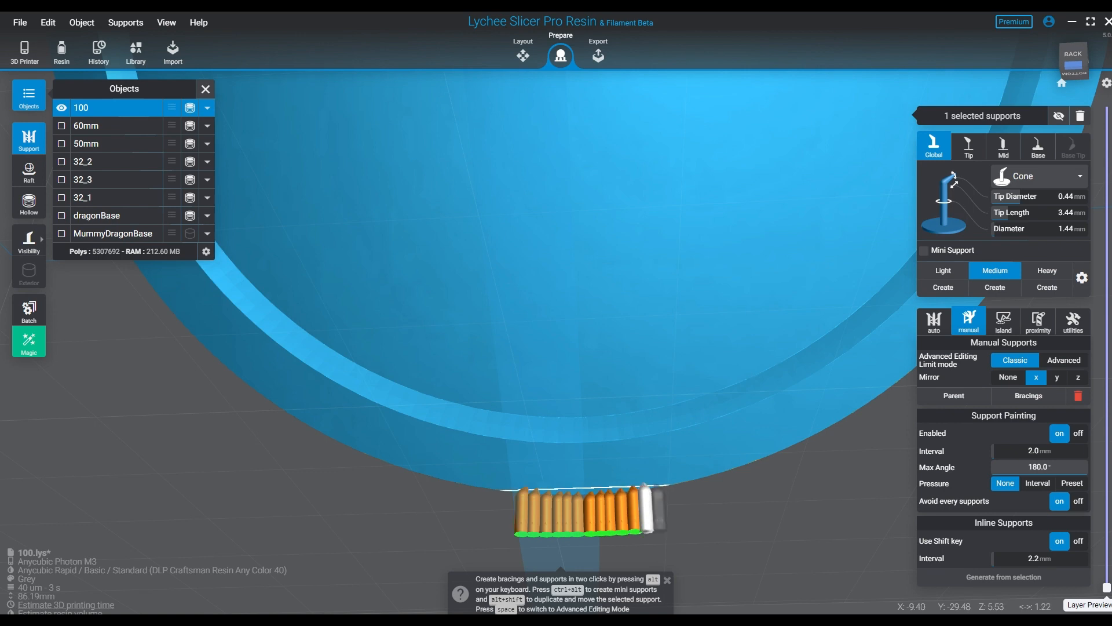
left_click(646, 496)
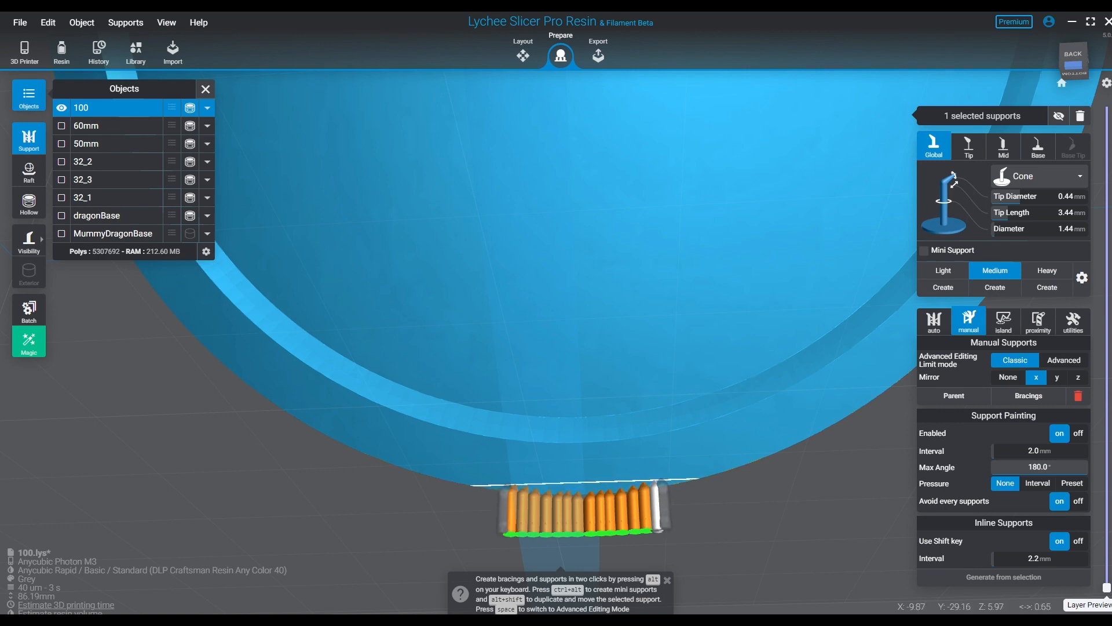
left_click(658, 495)
left_click(669, 496)
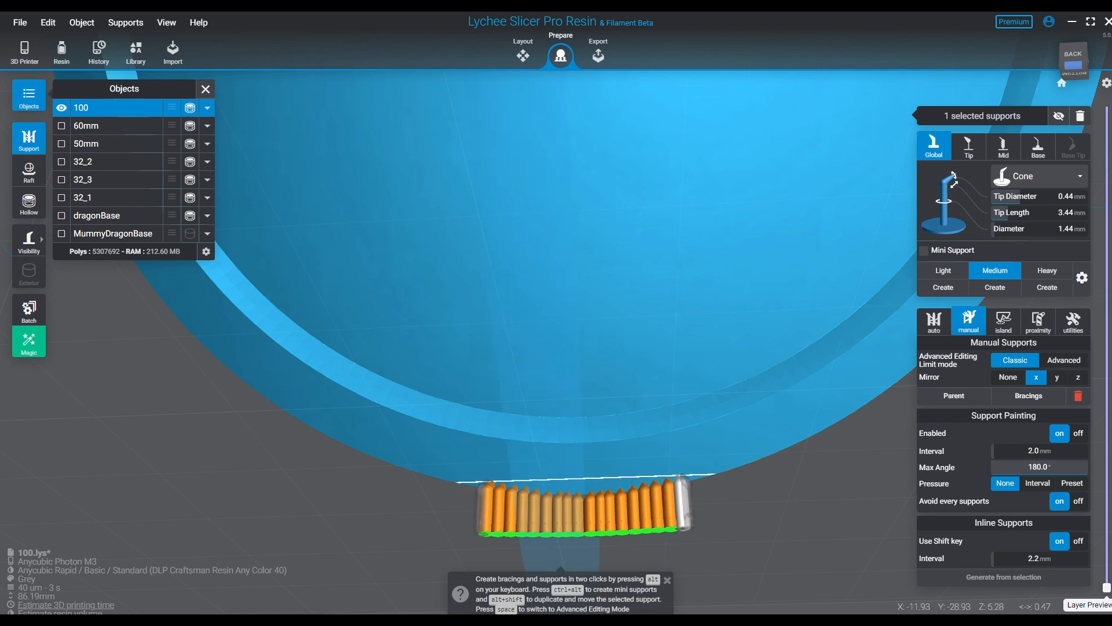
left_click(682, 496)
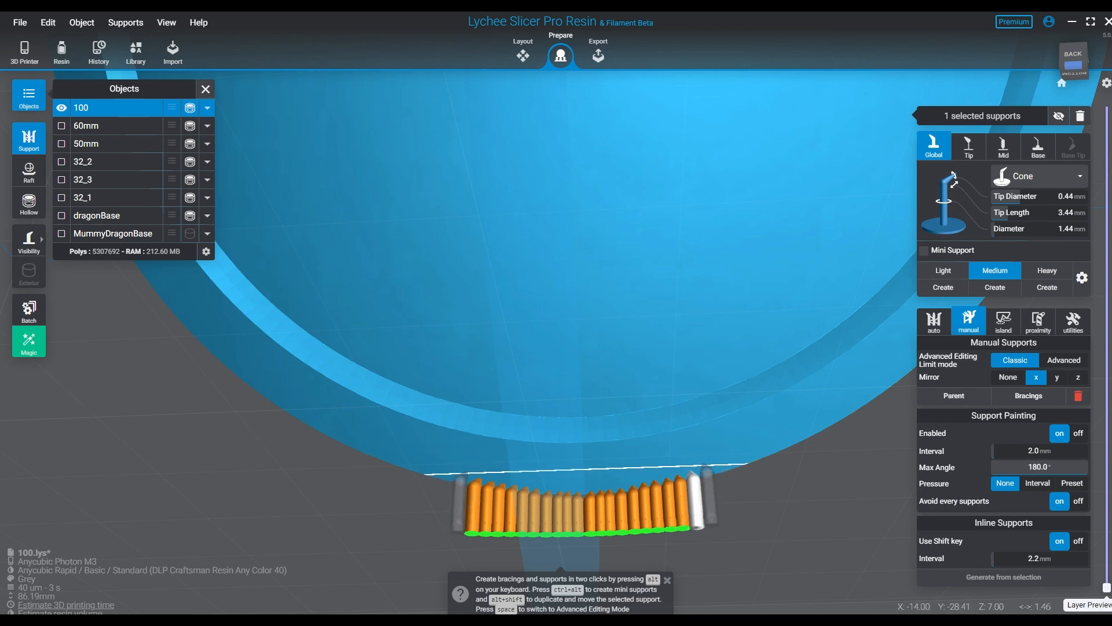
left_click(693, 494)
- Add a second mirrored row of Medium supports along the outer side of base 100's lower rim, from both ends to the centre
right_click_drag(705, 480, 548, 484)
right_click_drag(822, 452, 706, 435)
middle_click_drag(485, 99, 465, 469)
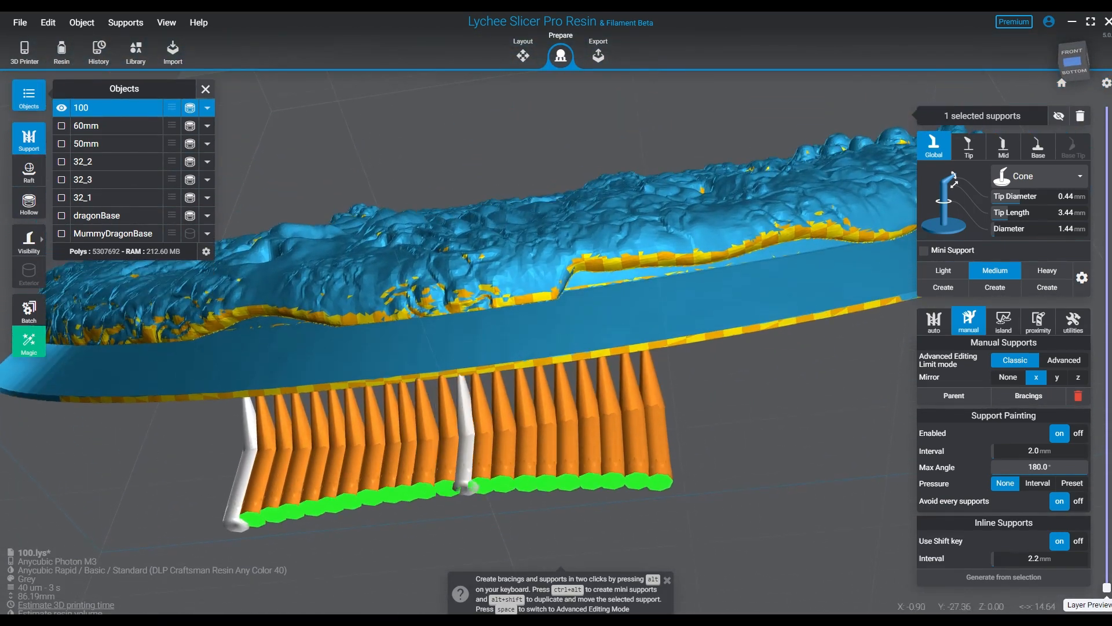
right_click_drag(481, 458, 547, 342)
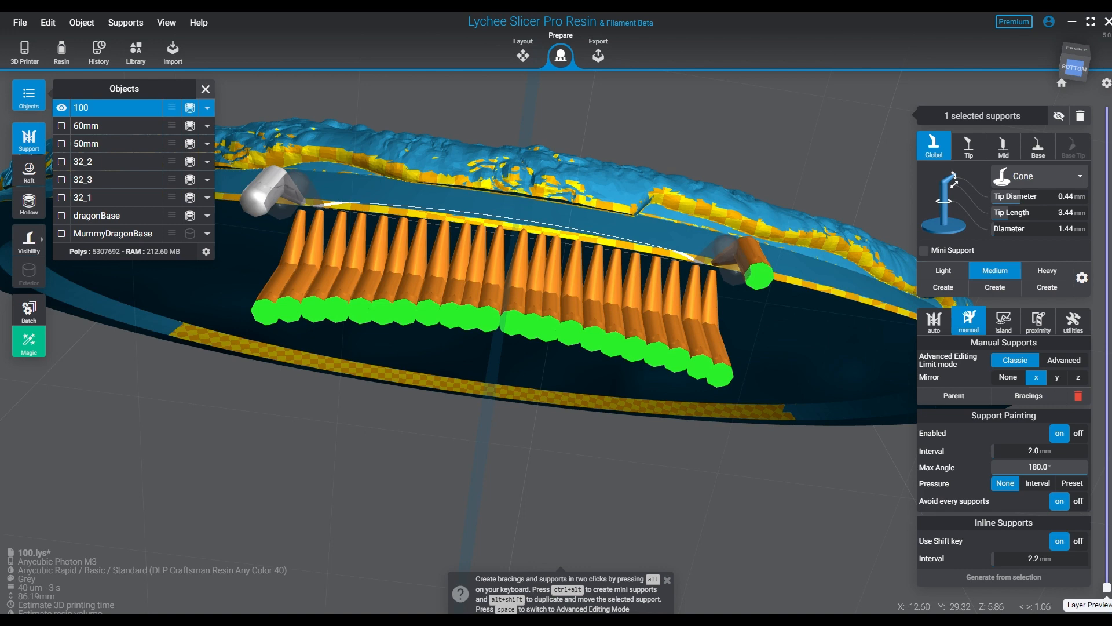
left_click(298, 199)
left_click(292, 196)
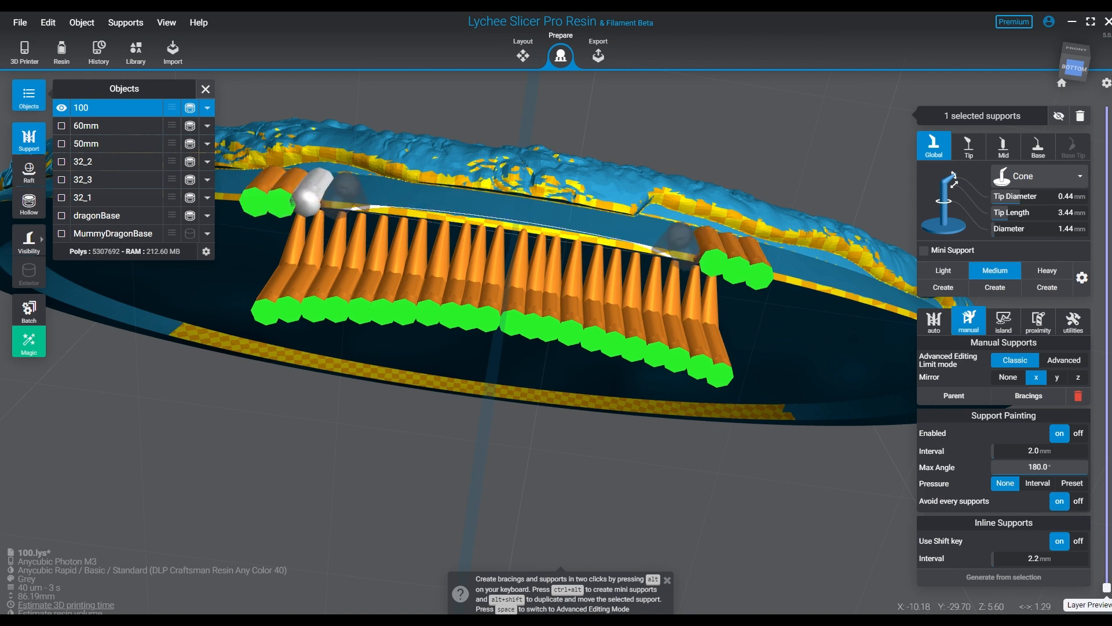
left_click(307, 200)
left_click(334, 200)
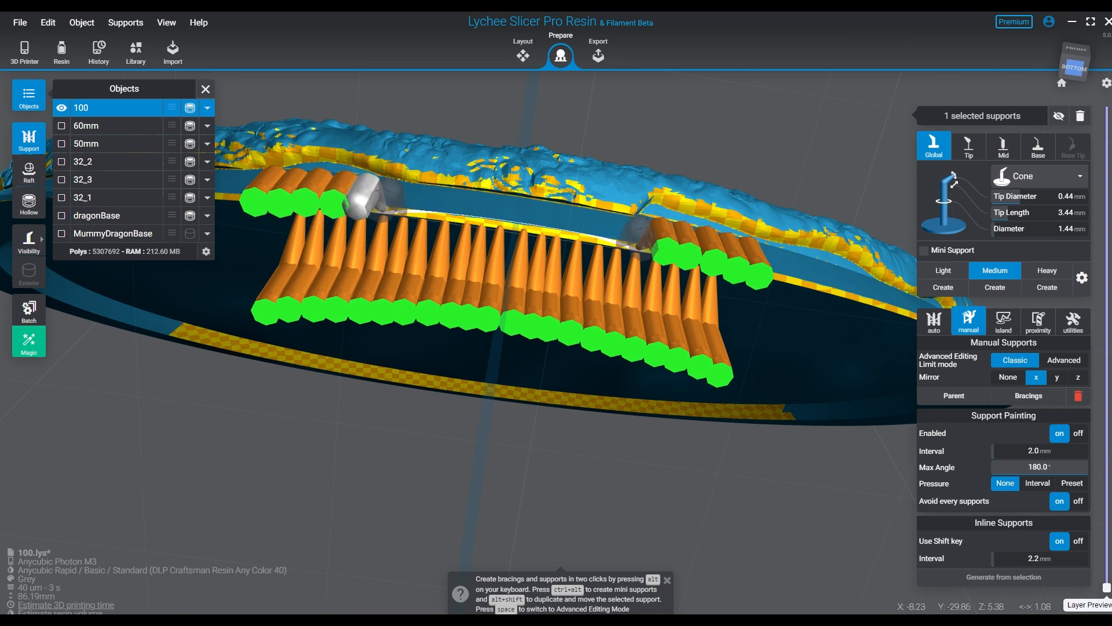
left_click(359, 200)
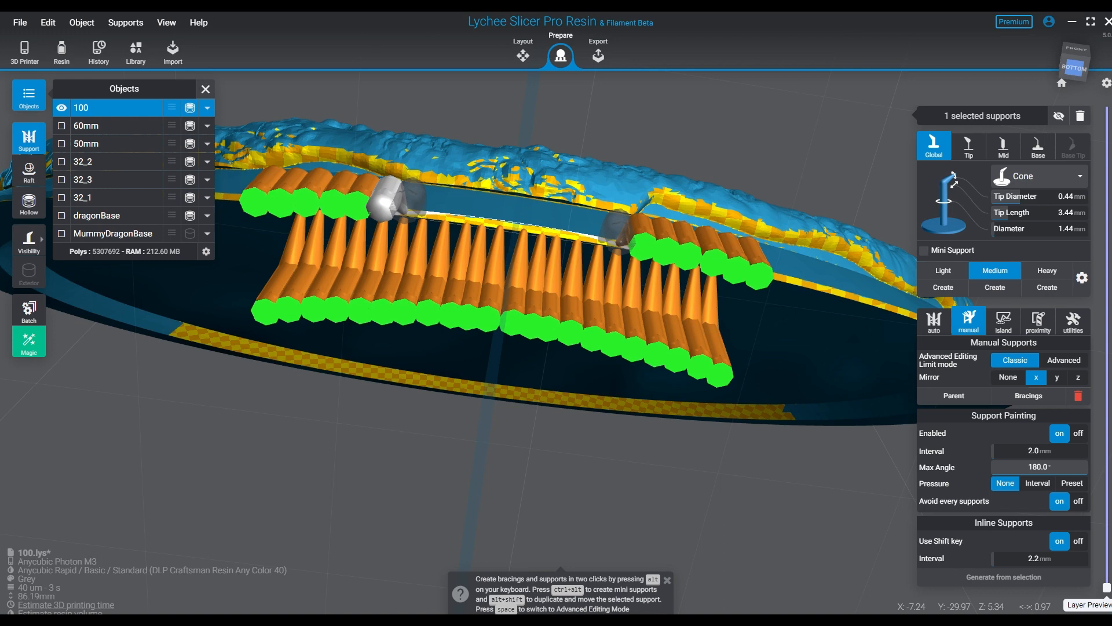
left_click(385, 200)
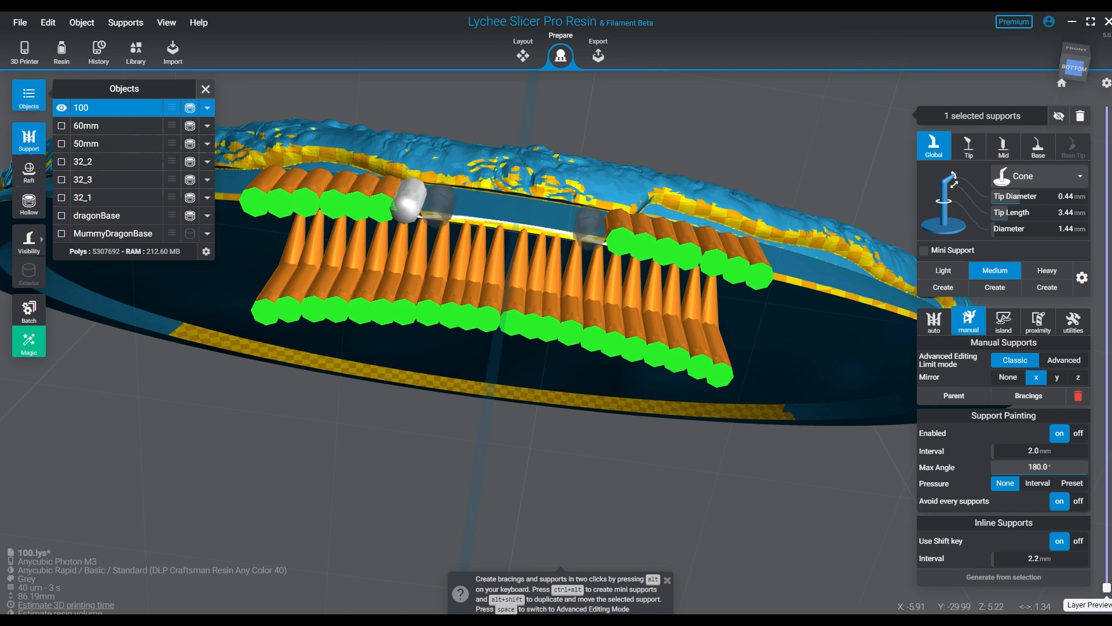
left_click(409, 201)
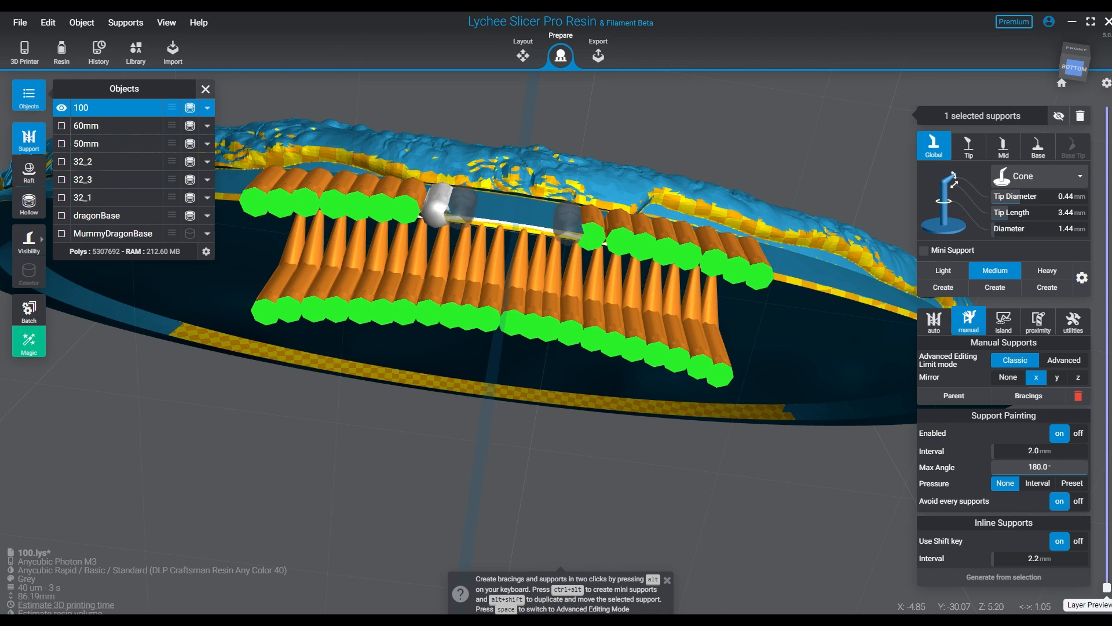
left_click(439, 204)
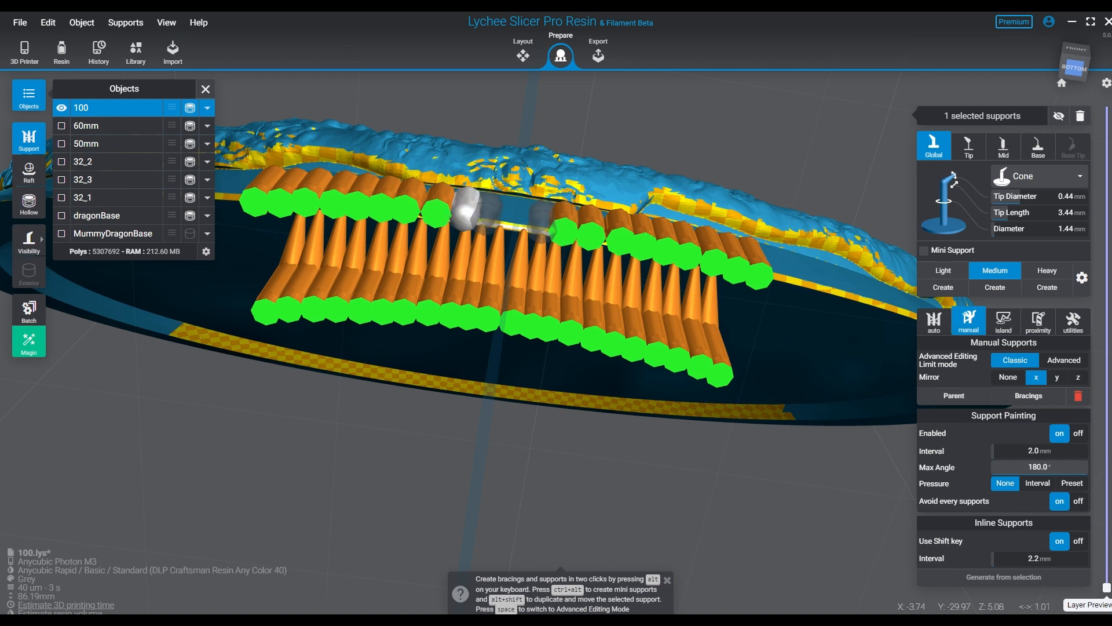
left_click(465, 209)
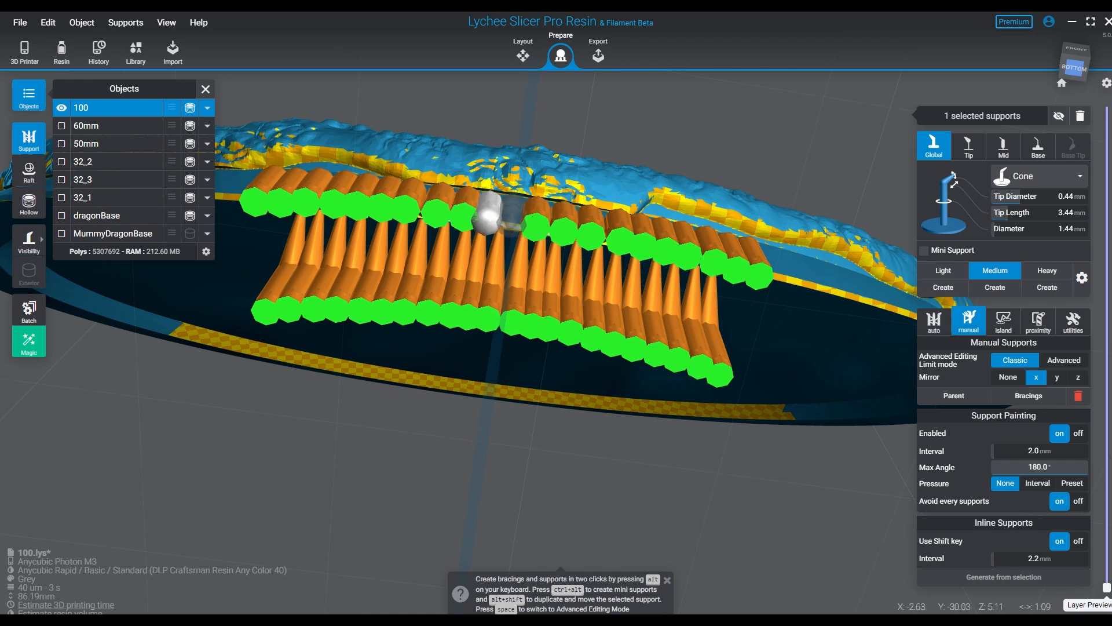
left_click(513, 221)
- Extend the inner row of mirrored Medium supports outward at both ends along base 100's lower rim
right_click_drag(501, 353, 154, 333)
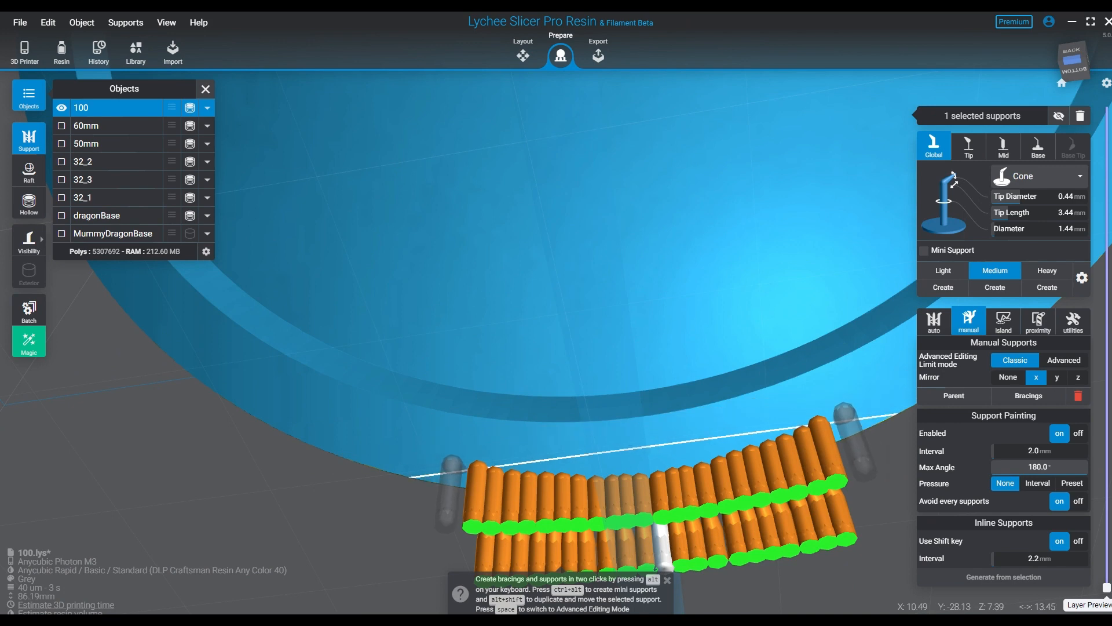
right_click_drag(477, 493, 539, 435)
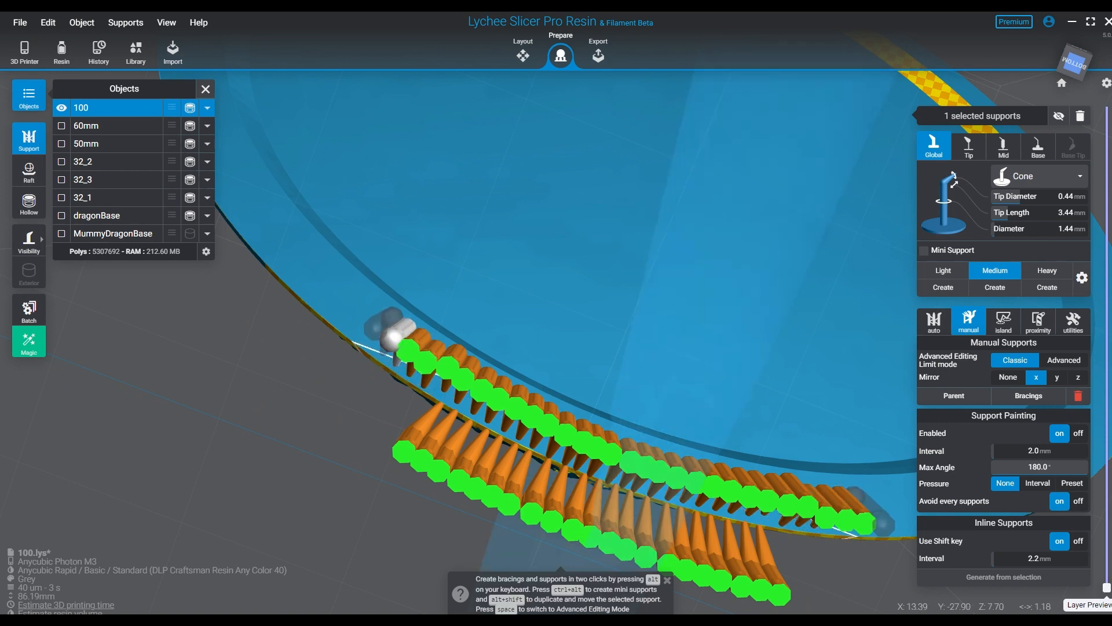
left_click(391, 339)
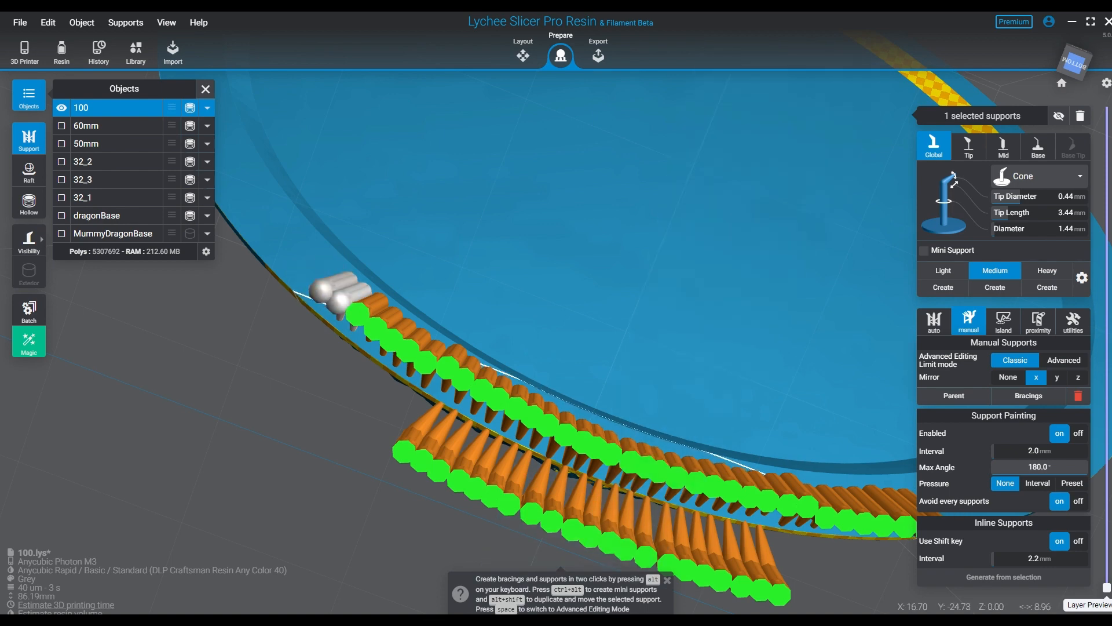
left_click(340, 312)
- Slice the layer preview to about 5 mm height and examine both support rows where base 100's rim starts printing
middle_click_drag(567, 444, 153, 369)
right_click_drag(152, 373, 161, 455)
right_click_drag(562, 481, 278, 412)
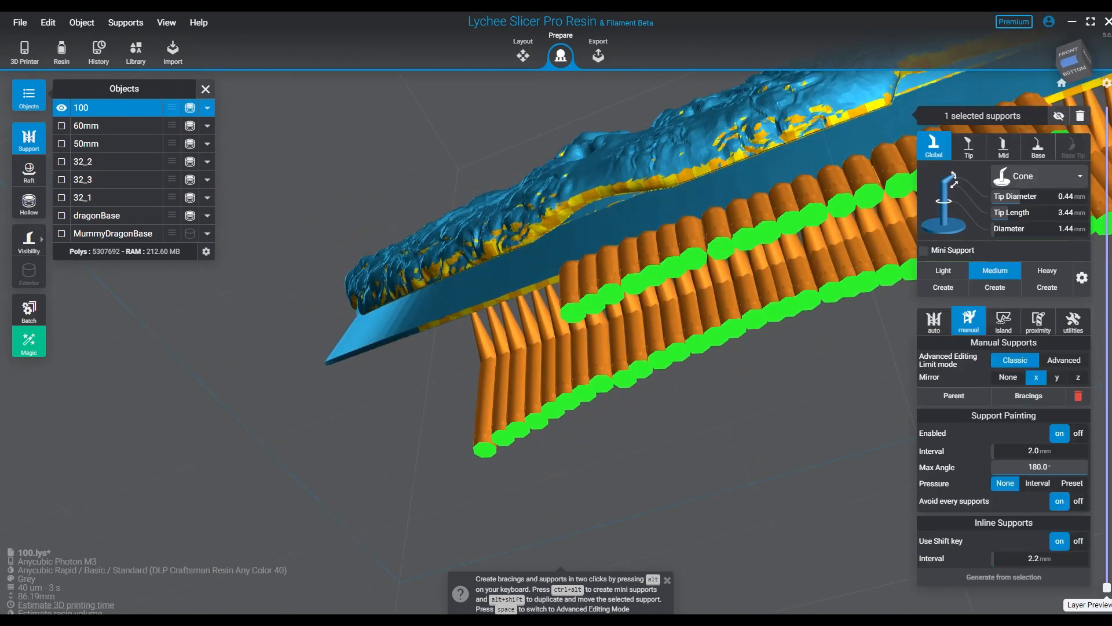
left_click_drag(1107, 588, 1107, 554)
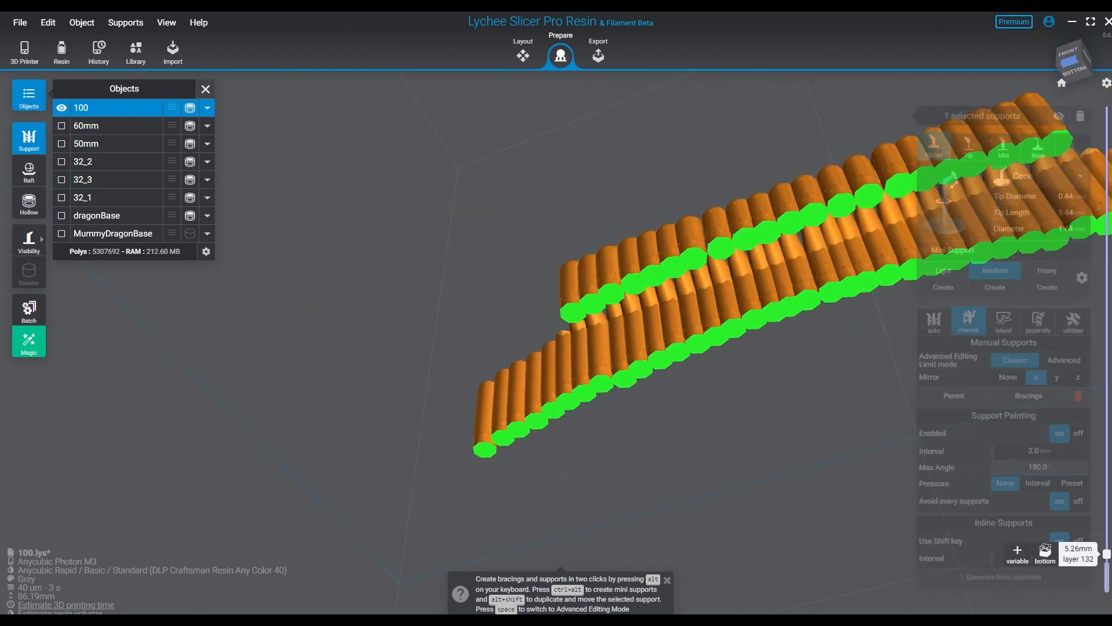
right_click_drag(719, 331, 724, 417)
middle_click_drag(724, 417, 451, 397)
right_click_drag(595, 441, 614, 455)
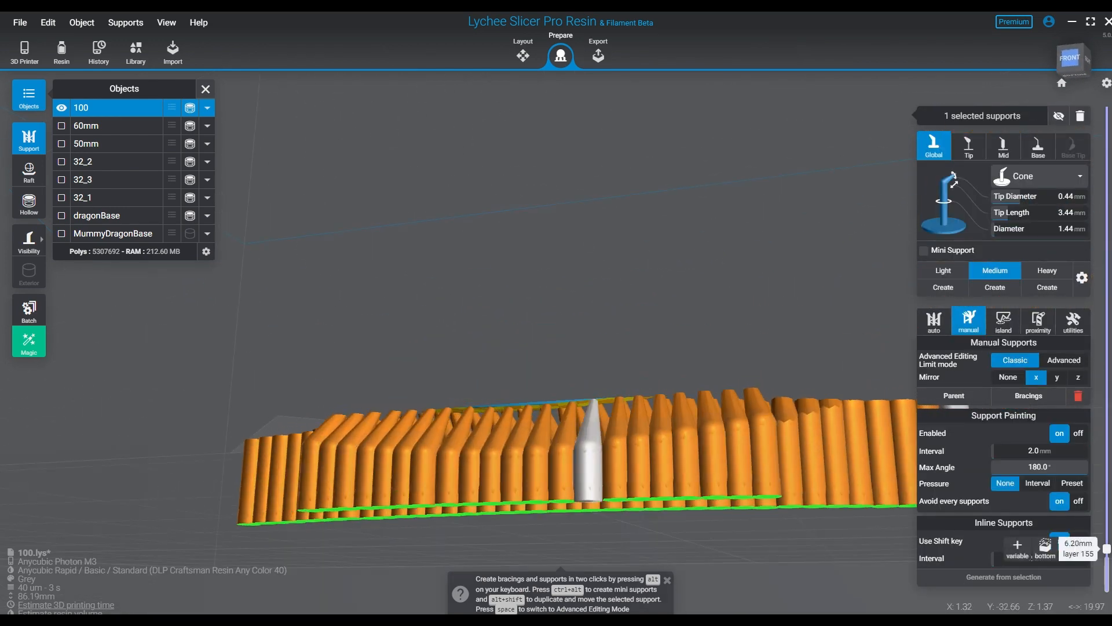
scroll(579, 490, "down", 1, "shift")
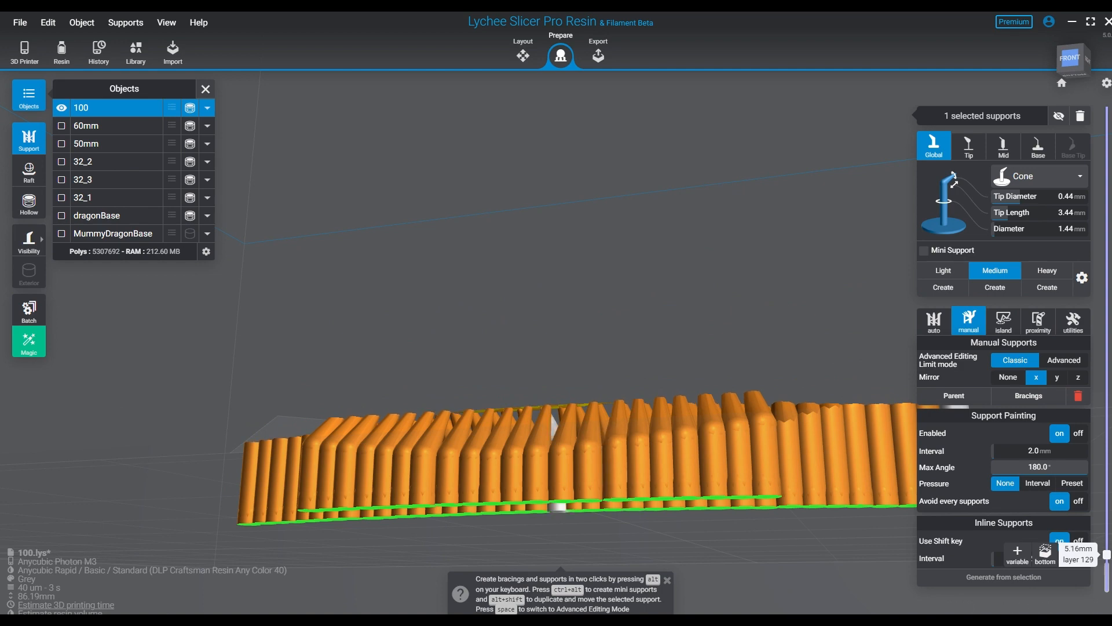
right_click_drag(558, 463, 570, 541)
middle_click_drag(571, 541, 550, 414)
right_click_drag(550, 414, 569, 475)
scroll(588, 498, "down", 1, "shift")
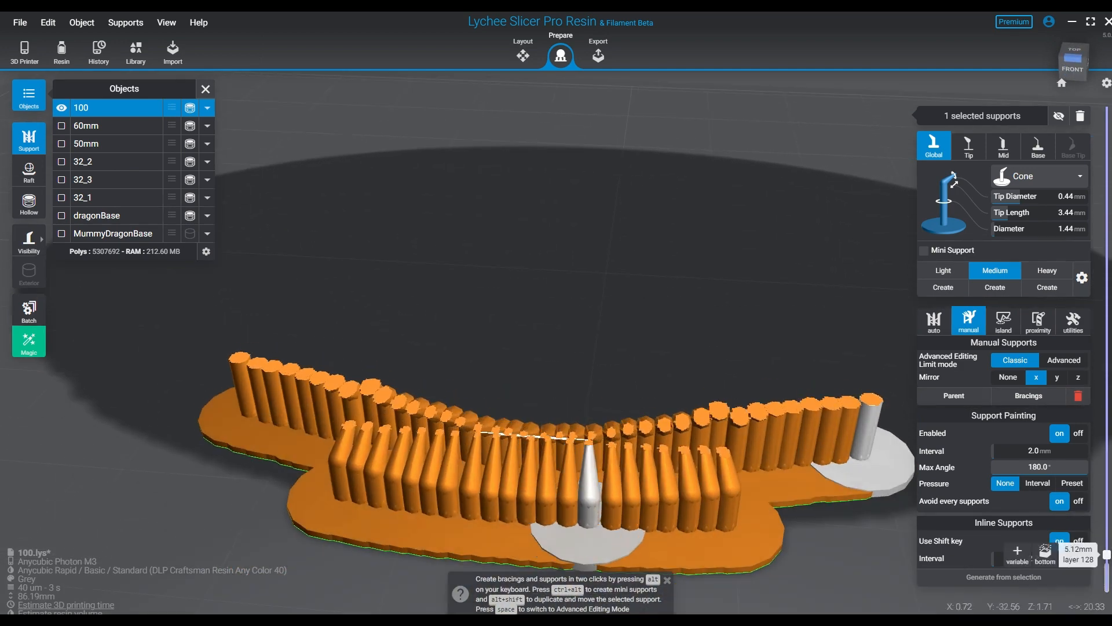
- Examine the support tips near the rim's centre from above and below, stepping the preview between layers 127 and 130
scroll(553, 452, "up", 10)
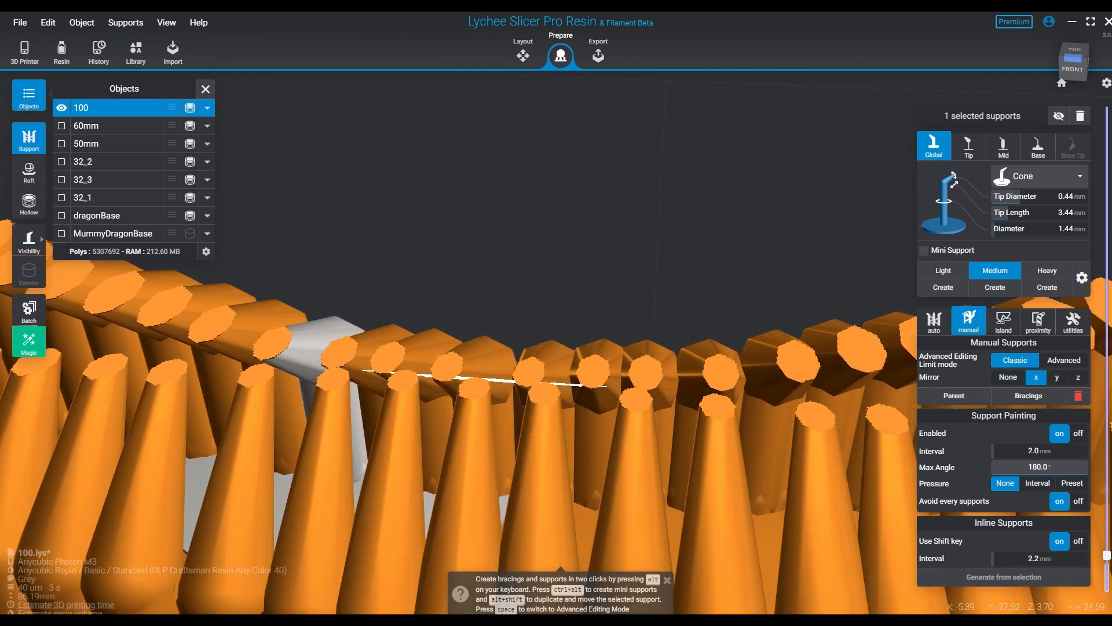
scroll(596, 400, "down", 3, "shift")
scroll(633, 411, "up", 3, "shift")
scroll(633, 411, "down", 1, "shift")
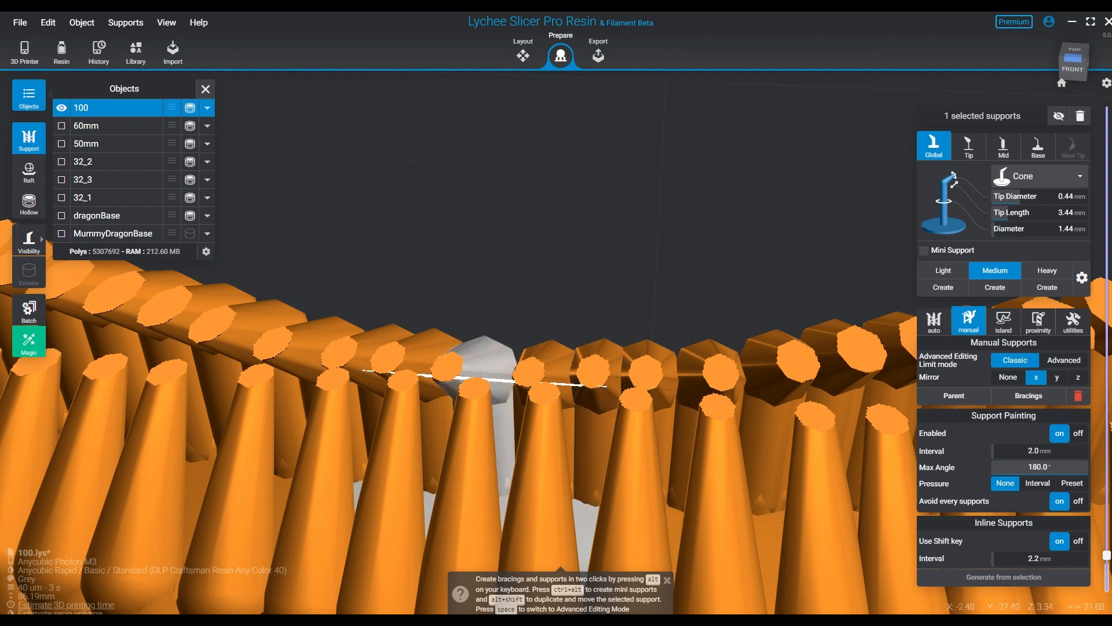
left_click(1073, 65)
right_click_drag(556, 359, 565, 203)
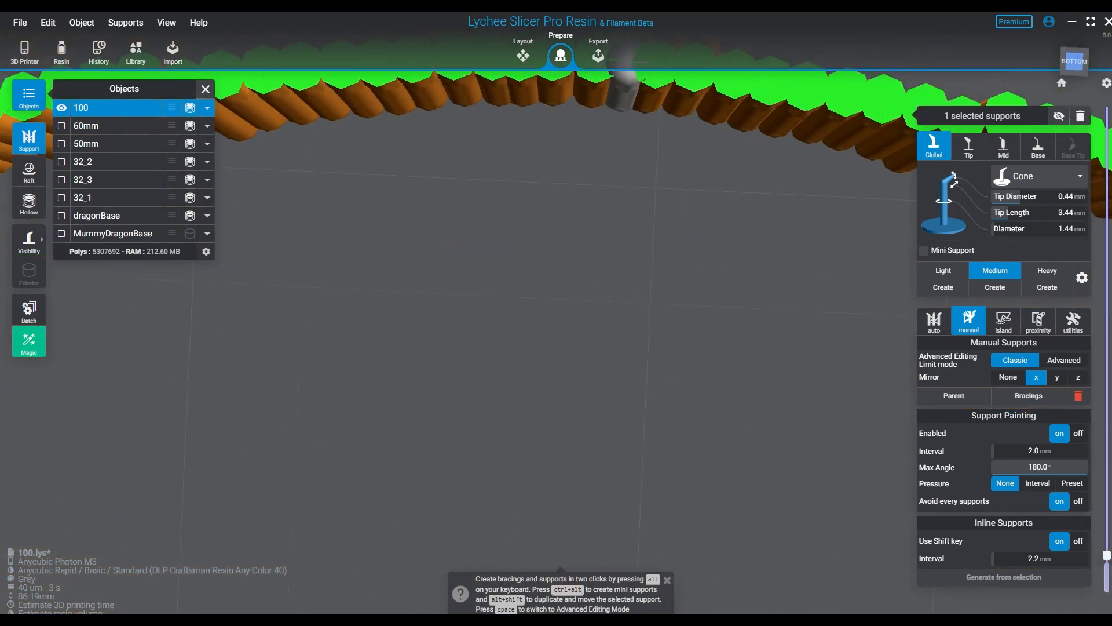
middle_click_drag(565, 203, 556, 437)
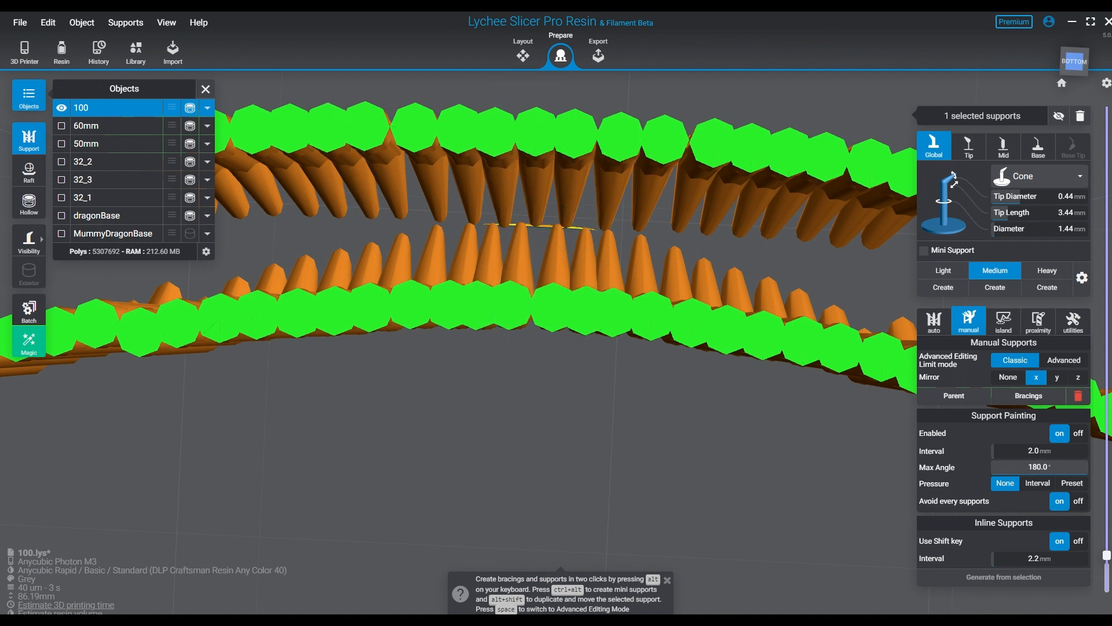
left_click(611, 272)
right_click_drag(611, 272, 616, 446)
left_click(739, 246)
left_click(738, 354)
scroll(556, 325, "down", 6)
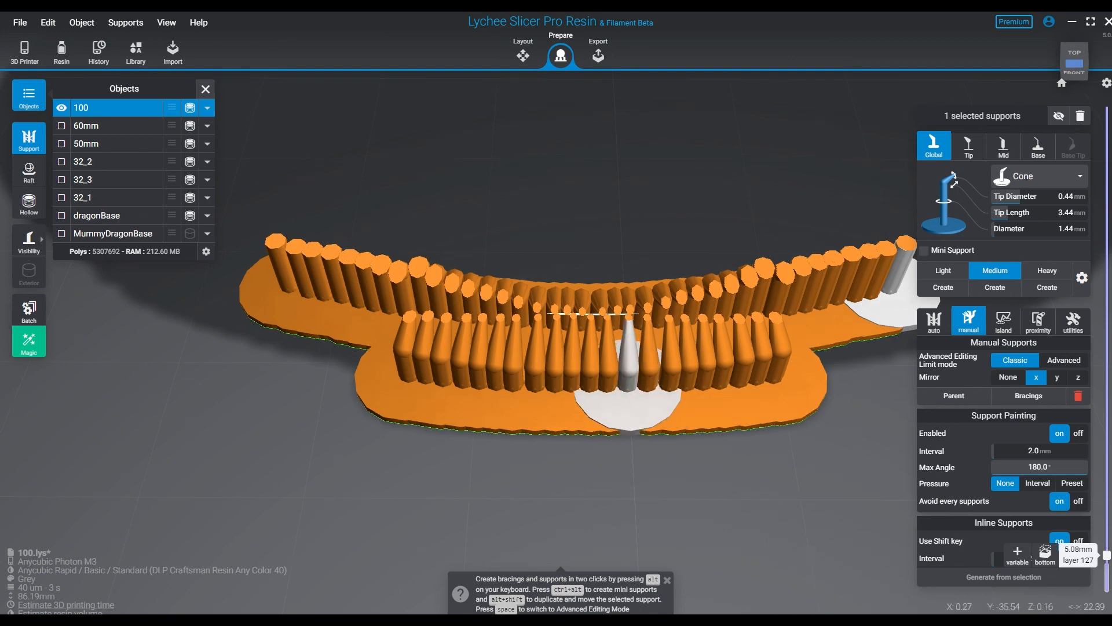
right_click_drag(626, 348, 631, 162)
scroll(581, 307, "up", 6)
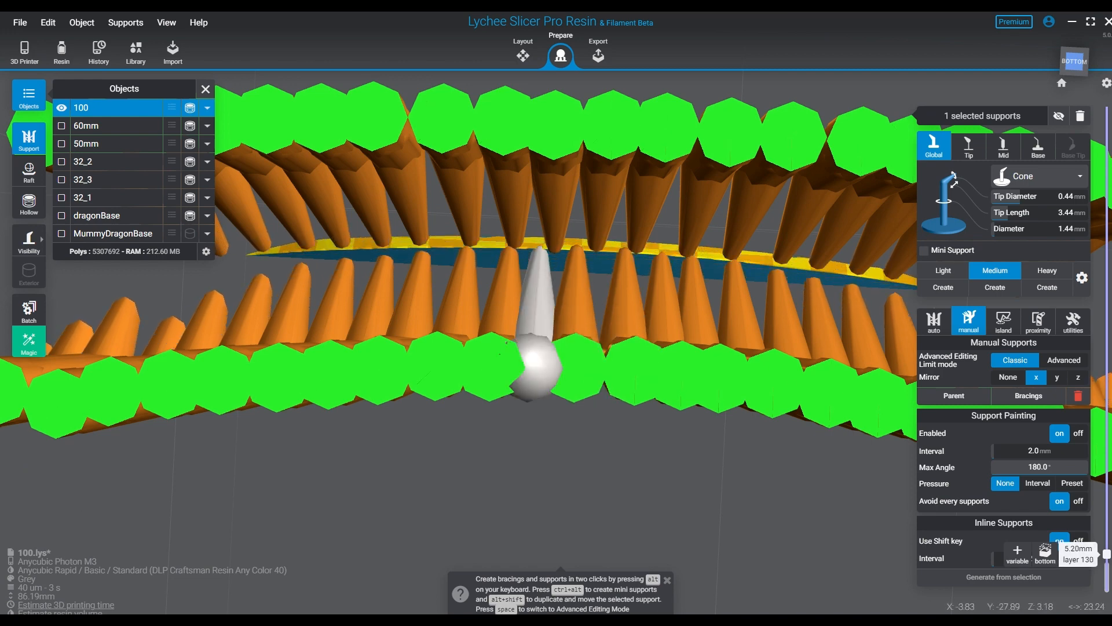
- Restore the full-height preview and examine base 100's underside and the outer ends of its inner support row
left_click_drag(1106, 554, 1107, 587)
right_click_drag(614, 284, 516, 232)
scroll(601, 275, "down", 2)
scroll(579, 278, "down", 6)
right_click_drag(579, 278, 446, 312)
scroll(648, 371, "down", 3)
scroll(628, 405, "up", 3)
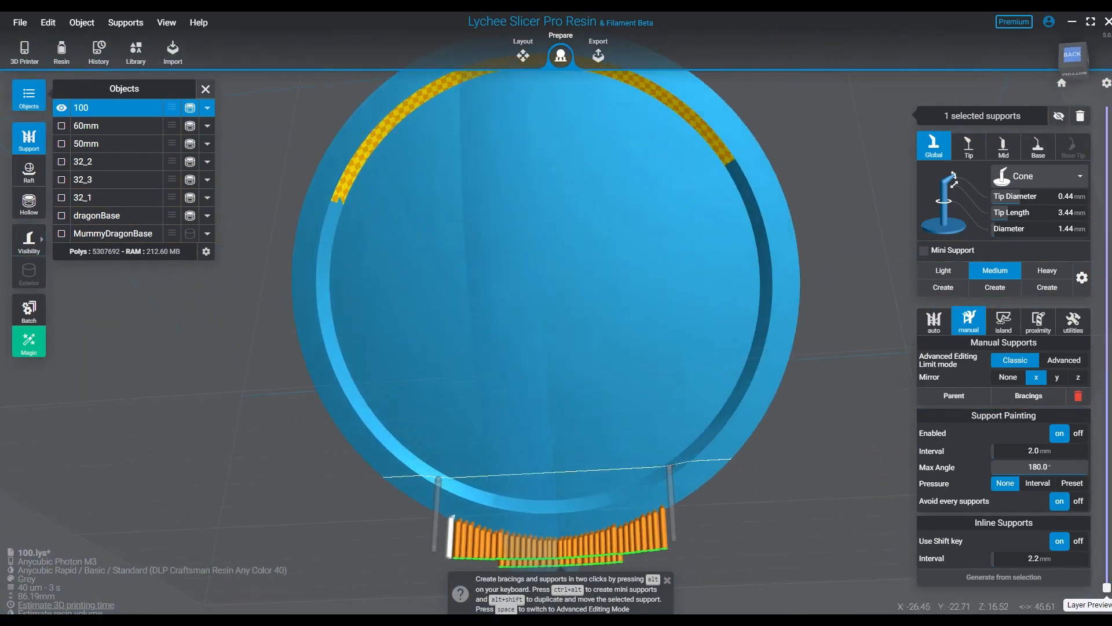
right_click_drag(627, 405, 590, 324)
middle_click_drag(591, 324, 365, 211)
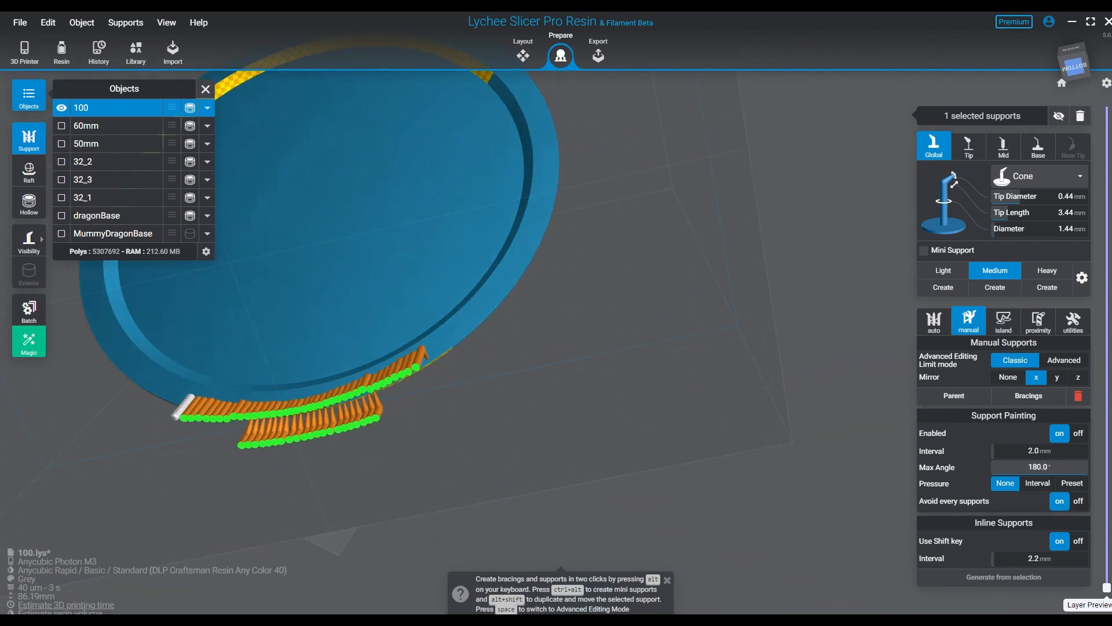
right_click_drag(365, 212, 370, 174)
scroll(371, 174, "up", 6)
right_click_drag(431, 234, 432, 284)
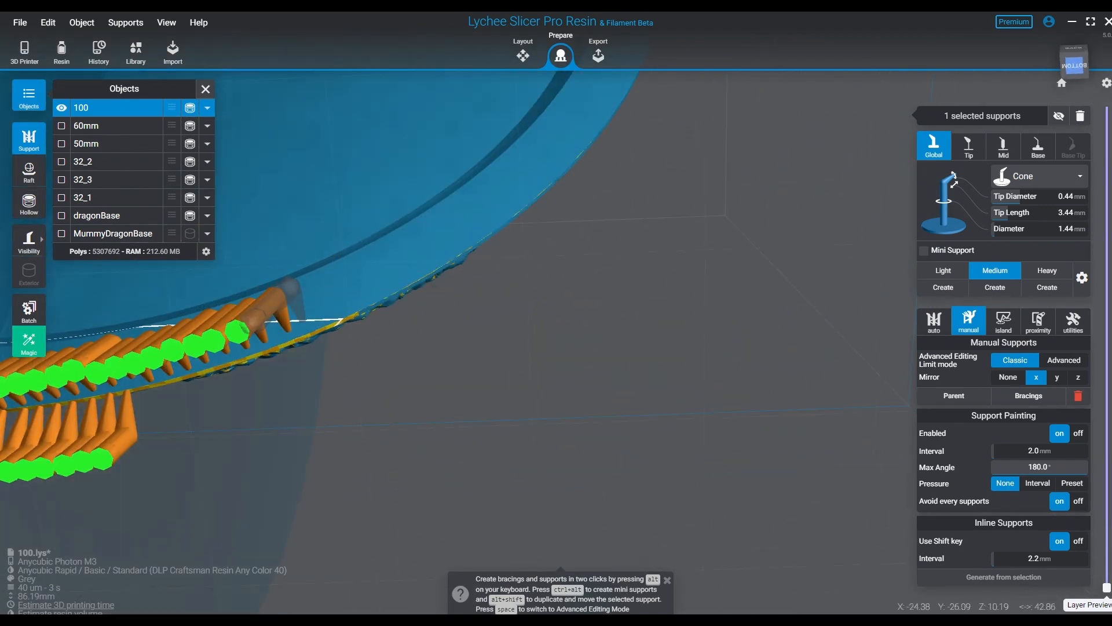
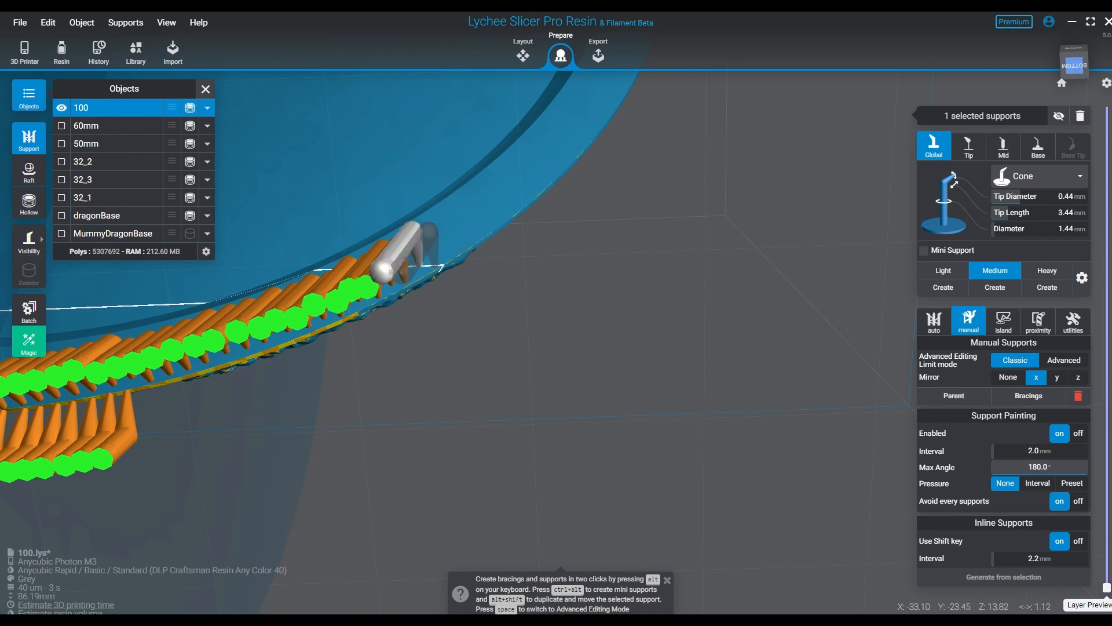
- Continue the mirrored Medium supports in staggered inner and outer pairs past both row ends on base 100's lower rim, up to about Z 22 mm
left_click(437, 266)
left_click(444, 240)
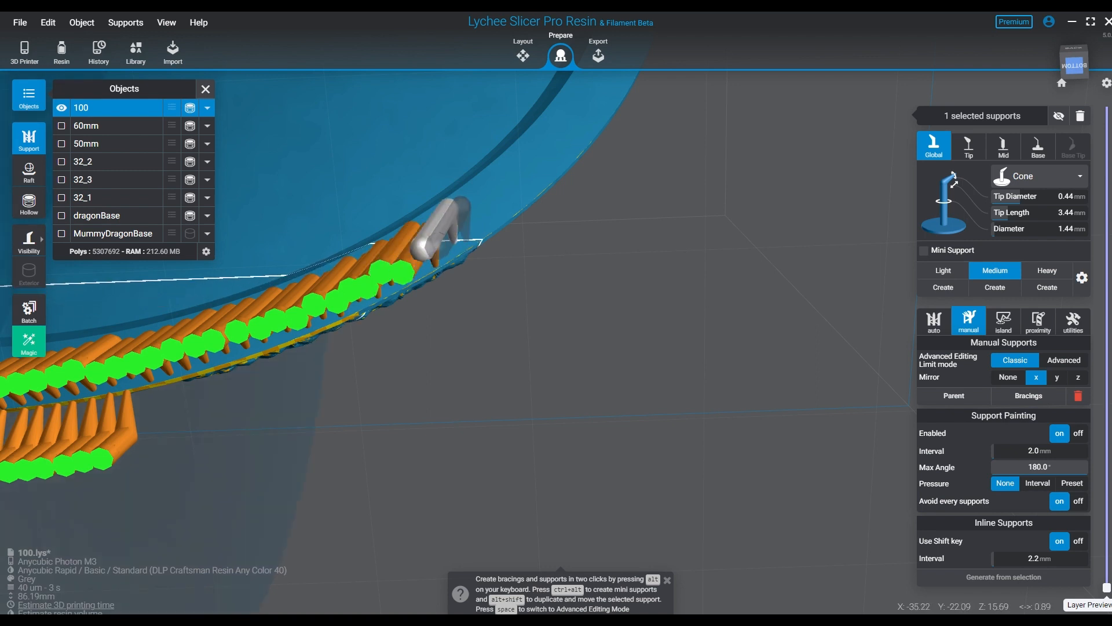
left_click(463, 219)
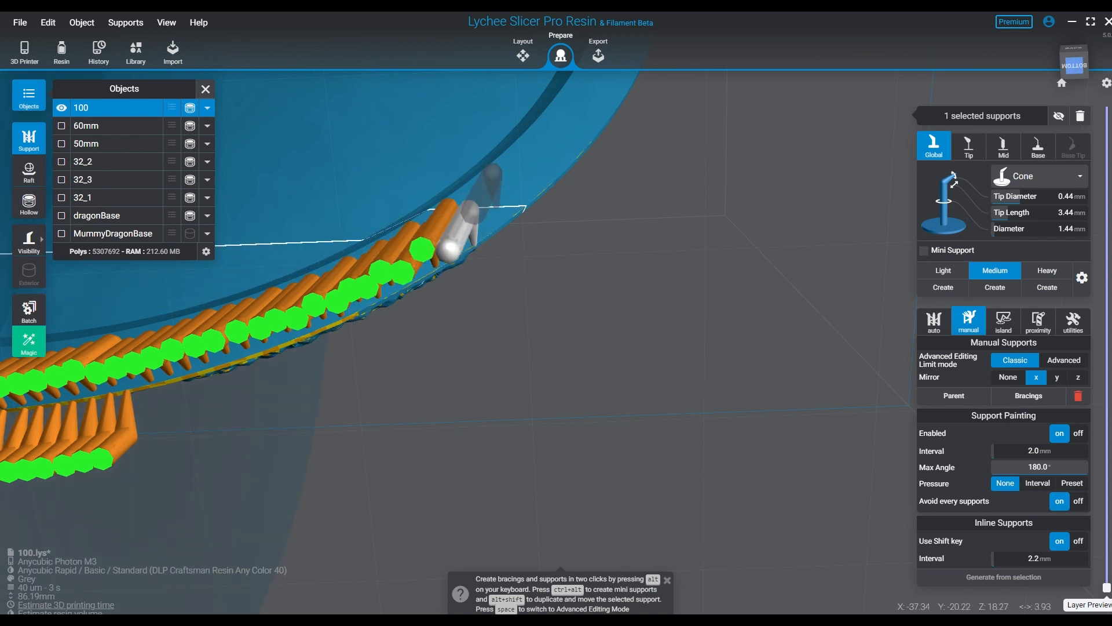
left_click(471, 211)
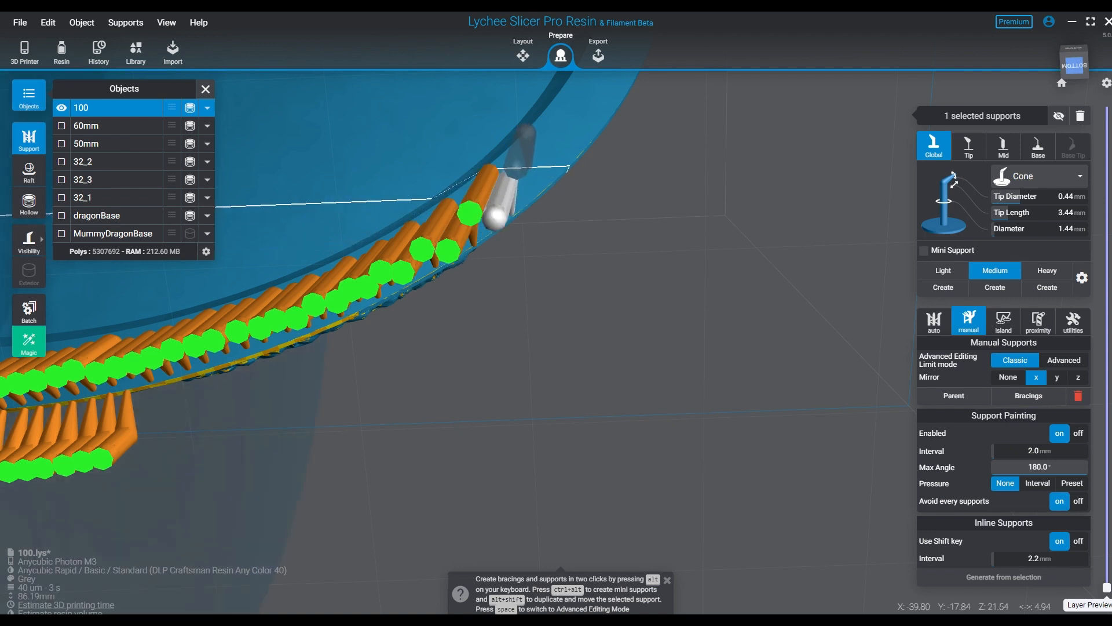
left_click(547, 177)
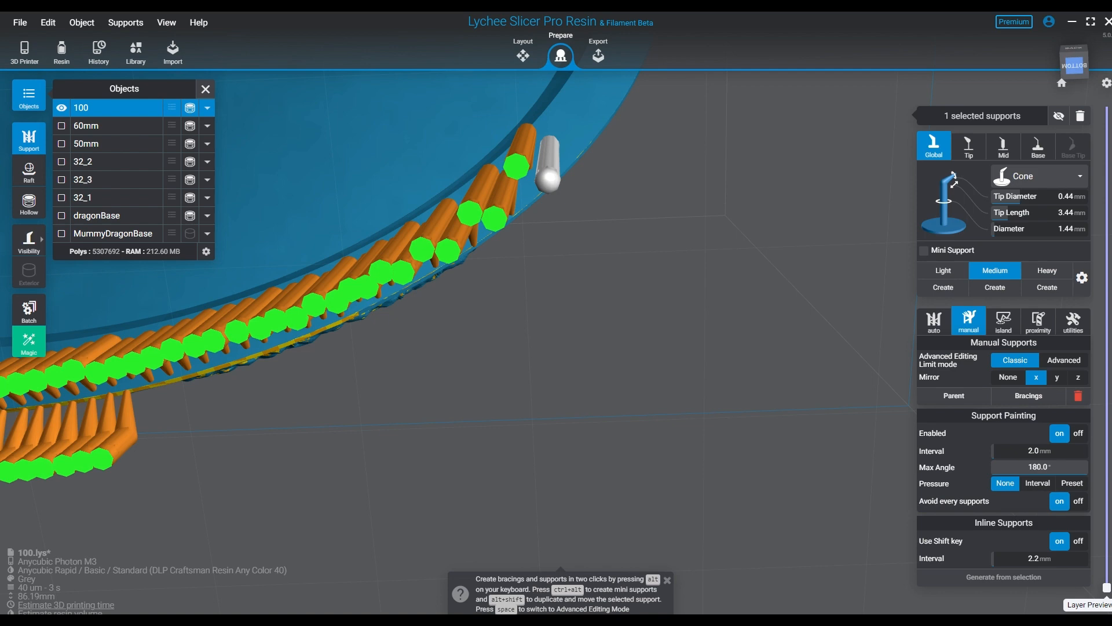
- Place more paired inner and outer mirrored supports where base 100's rim turns upward, from about Z 22 to 25 mm
right_click_drag(464, 194, 457, 252)
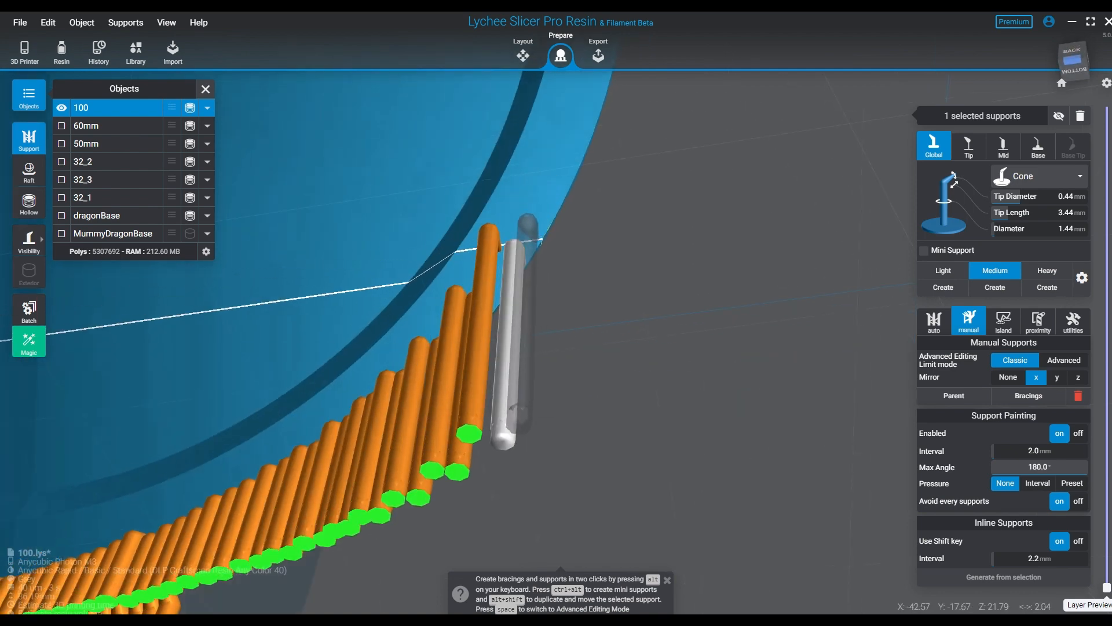
right_click_drag(541, 239, 494, 220)
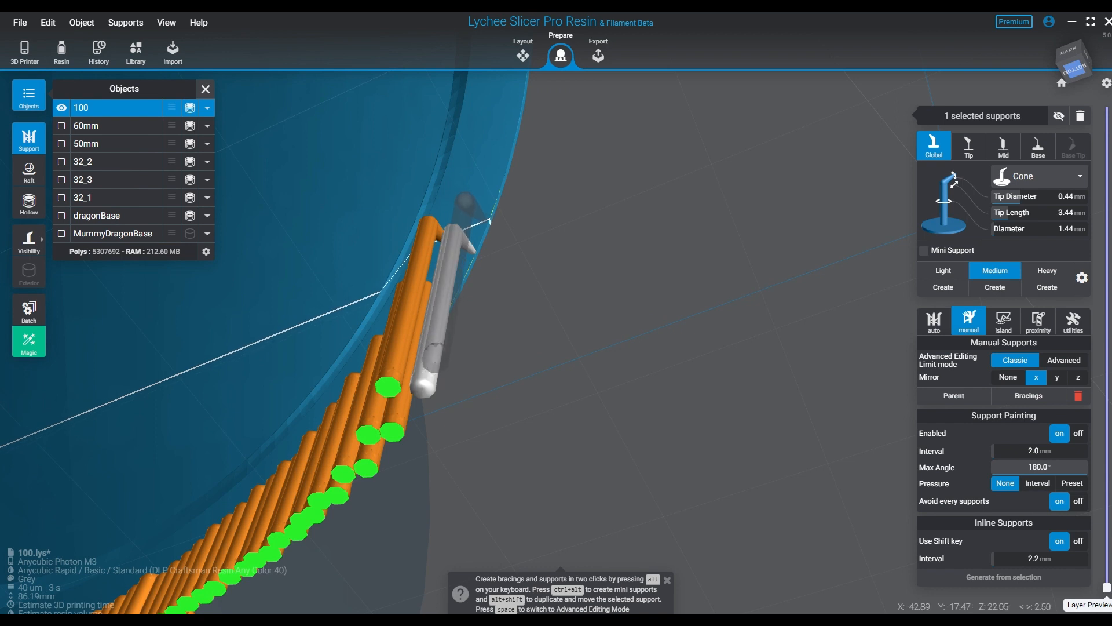
left_click(489, 220)
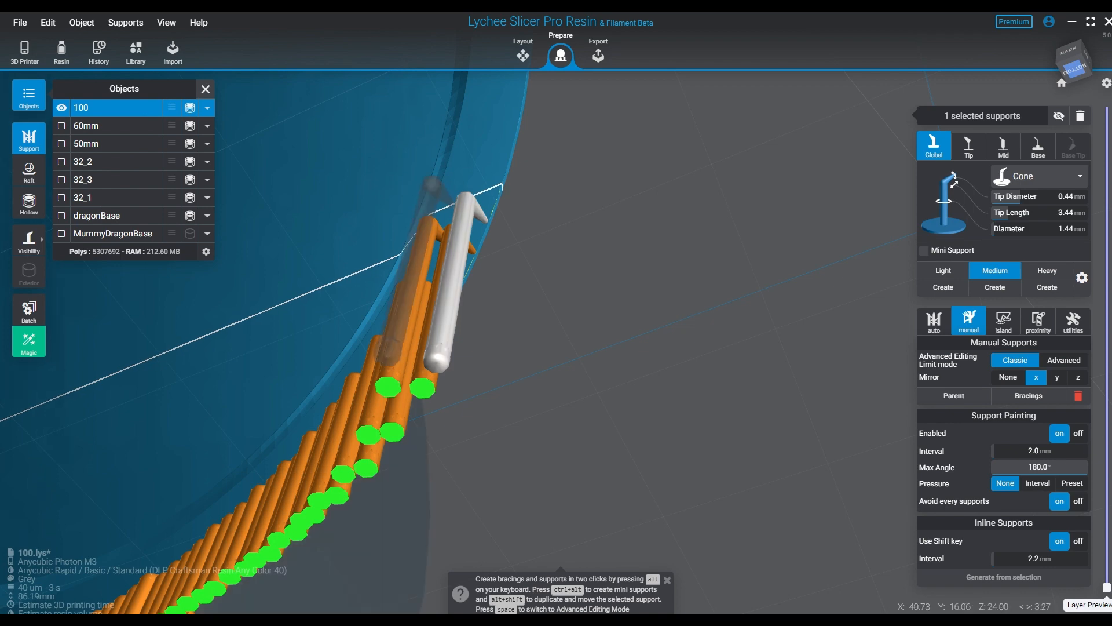
left_click(454, 204)
left_click(499, 192)
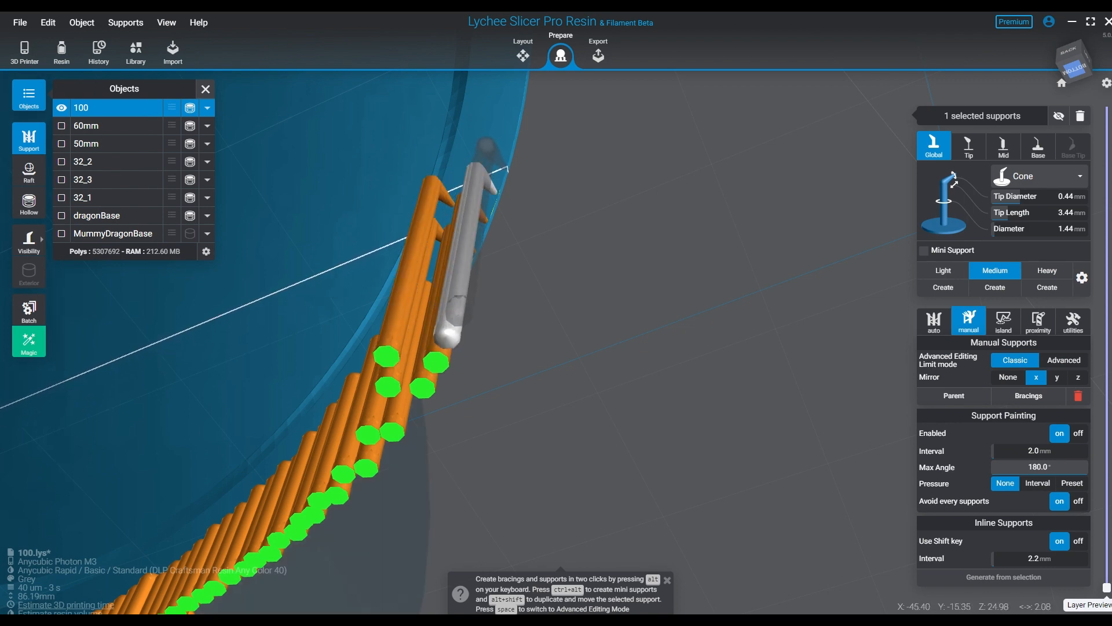
- Extend the inner and outer mirrored supports up base 100's rim from about Z 25 to 30 mm
right_click_drag(509, 165, 538, 193)
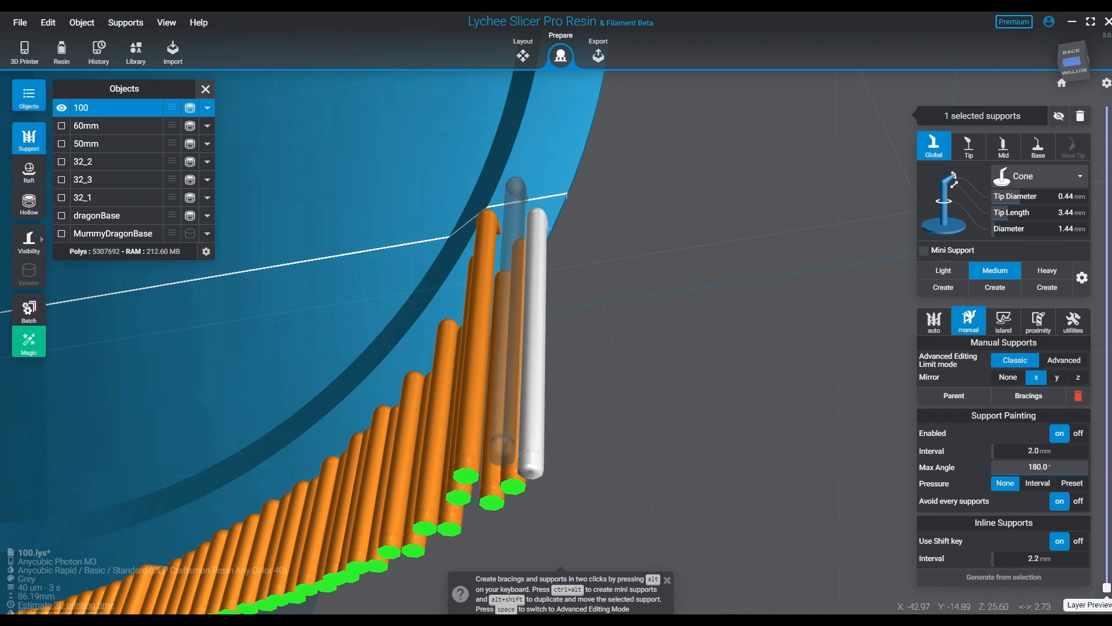
left_click(515, 183)
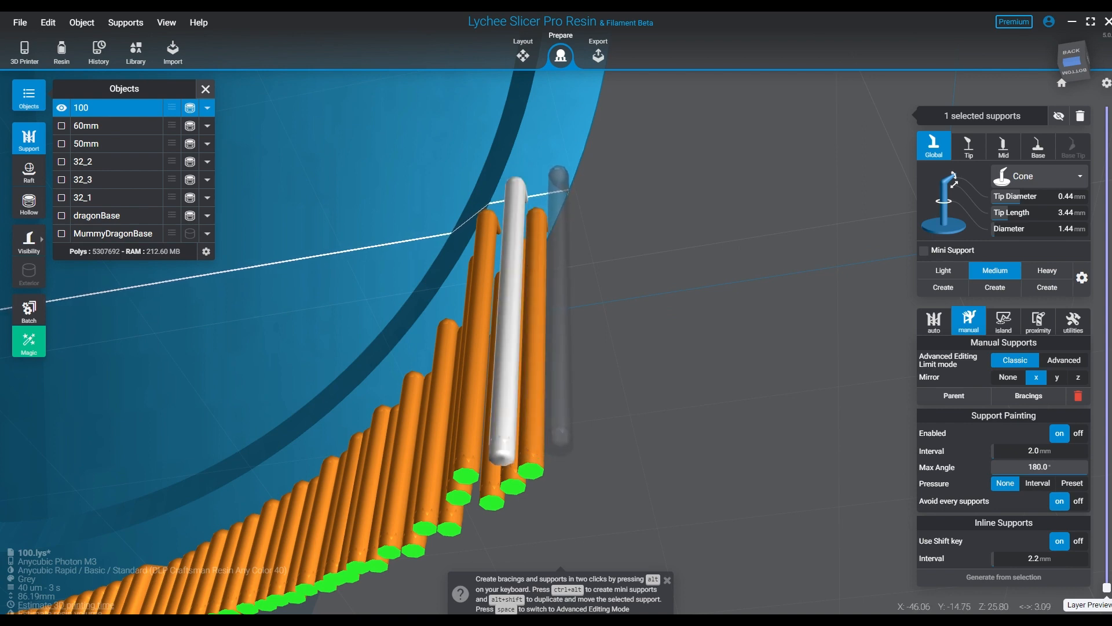
left_click(558, 175)
left_click(526, 146)
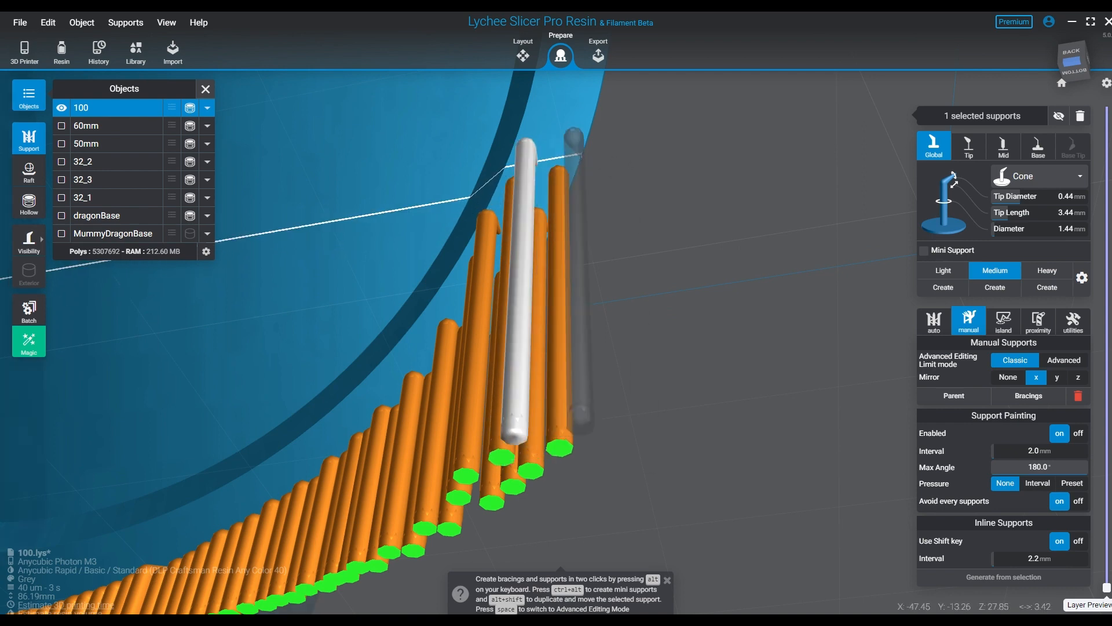
left_click(573, 136)
left_click(543, 105)
right_click_drag(571, 148, 547, 177)
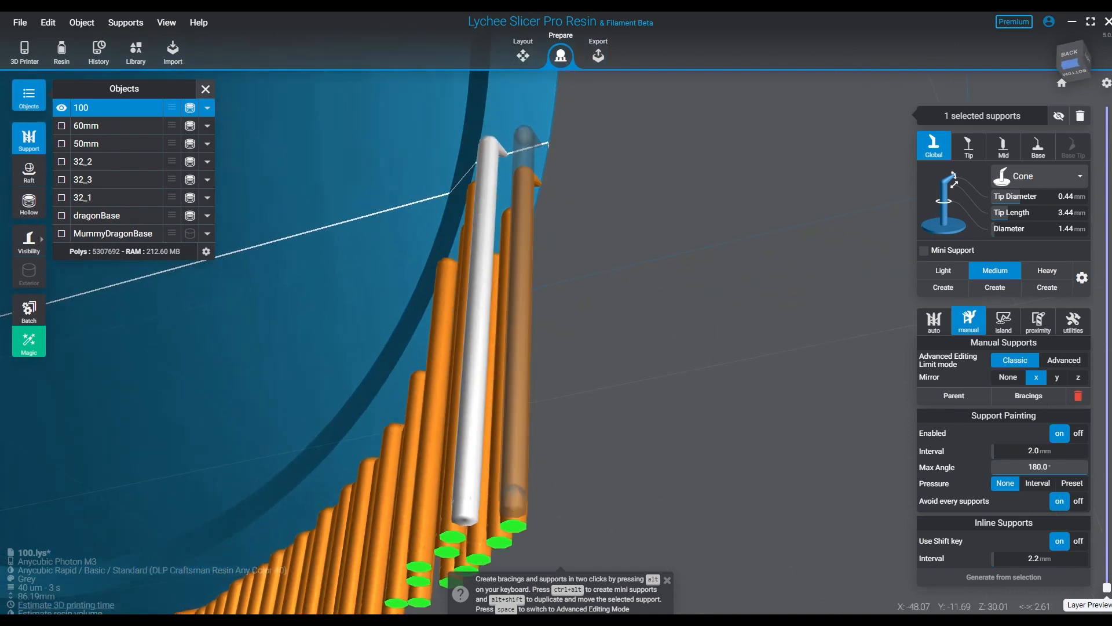
- Carry both mirrored support rows further up base 100's sides, from about Z 30 to 37 mm
left_click(544, 139)
left_click(508, 105)
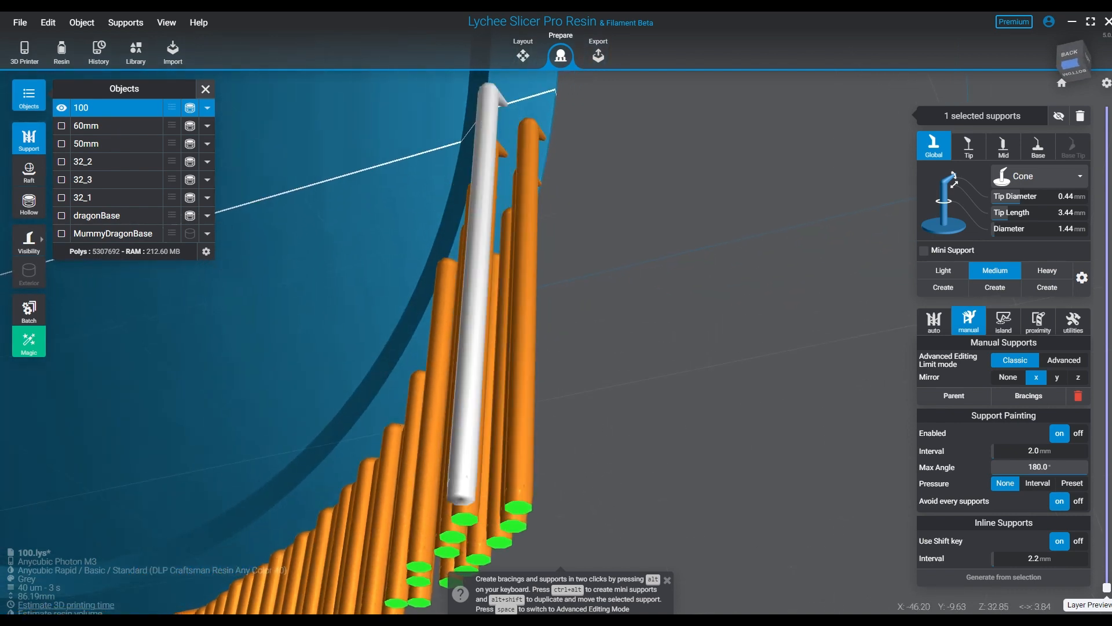
left_click(549, 98)
scroll(550, 99, "up", 1)
middle_click_drag(549, 87, 502, 245)
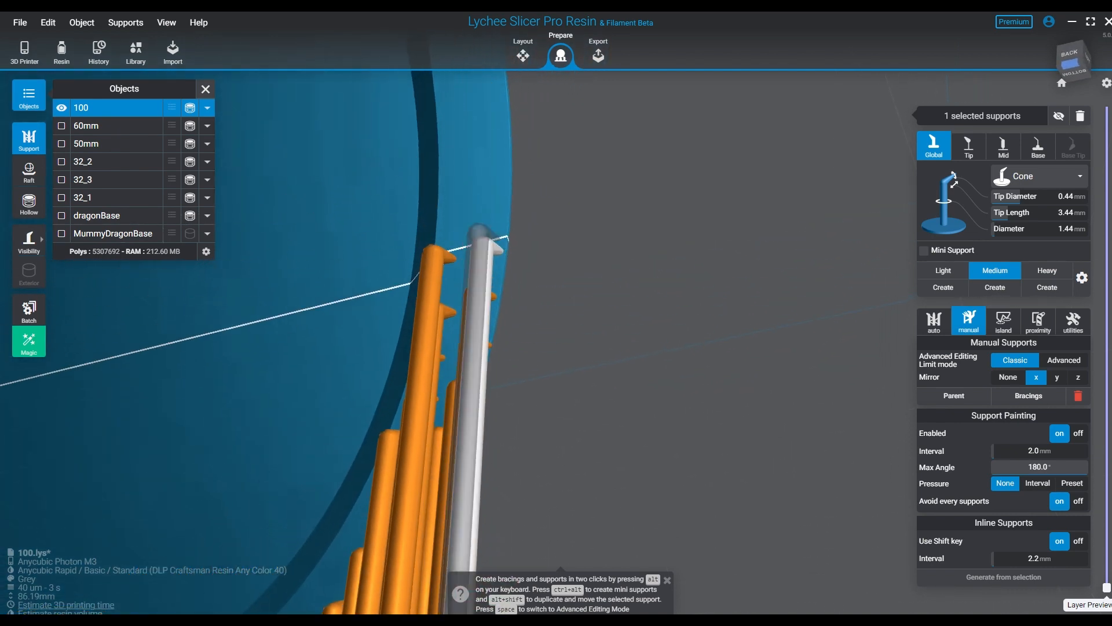
left_click(453, 199)
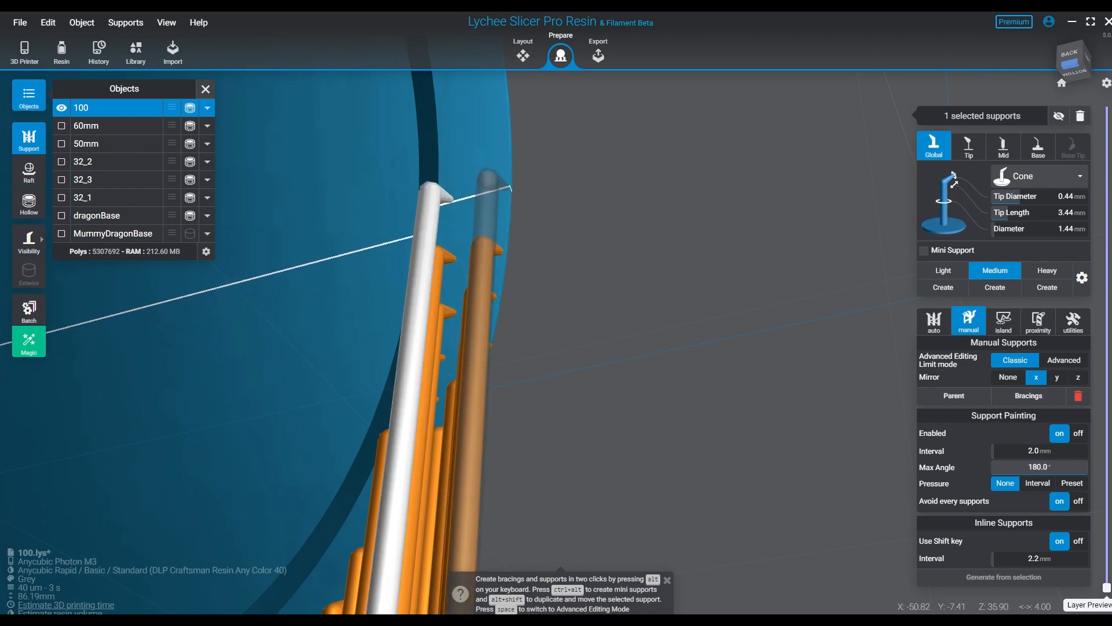
left_click(510, 187)
left_click(474, 208)
- Check the support wall around base 100, then apply the raised-teapot raft style with 0.50 mm thickness and 100% scale
right_click_drag(474, 208, 475, 264)
middle_click_drag(475, 264, 295, 256)
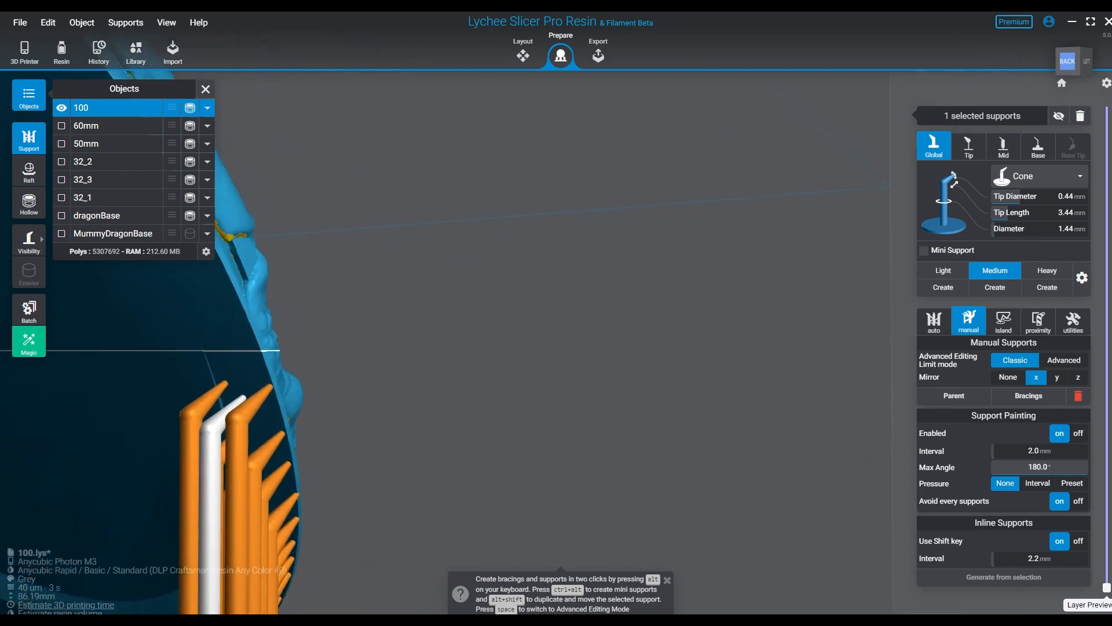
right_click_drag(342, 374, 378, 392)
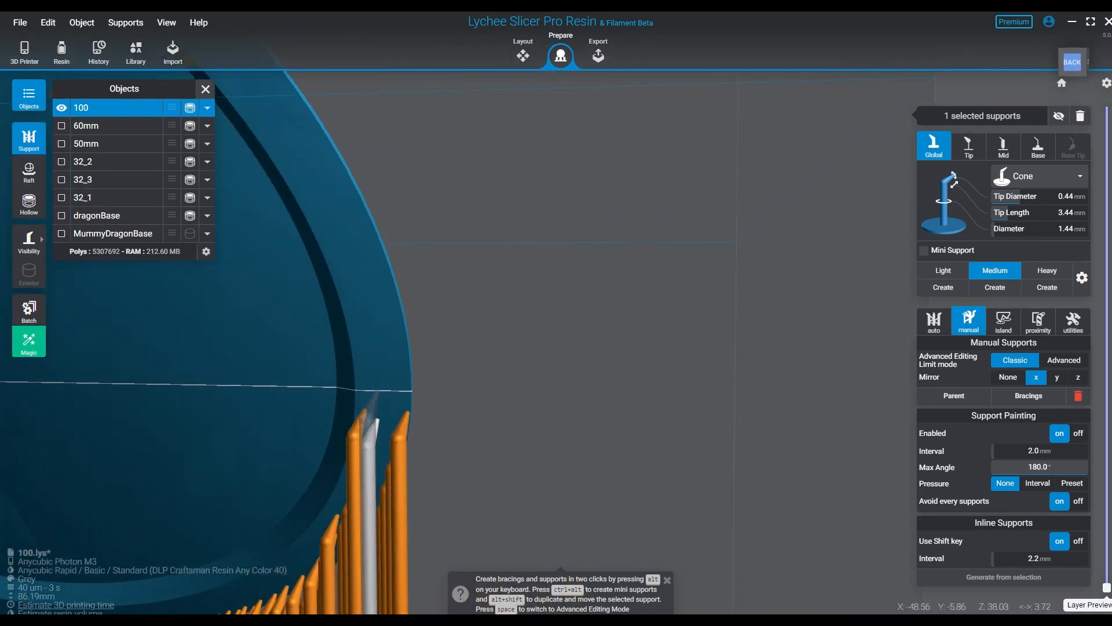
middle_click_drag(377, 391, 529, 200)
right_click_drag(530, 199, 509, 226)
middle_click_drag(510, 226, 629, 261)
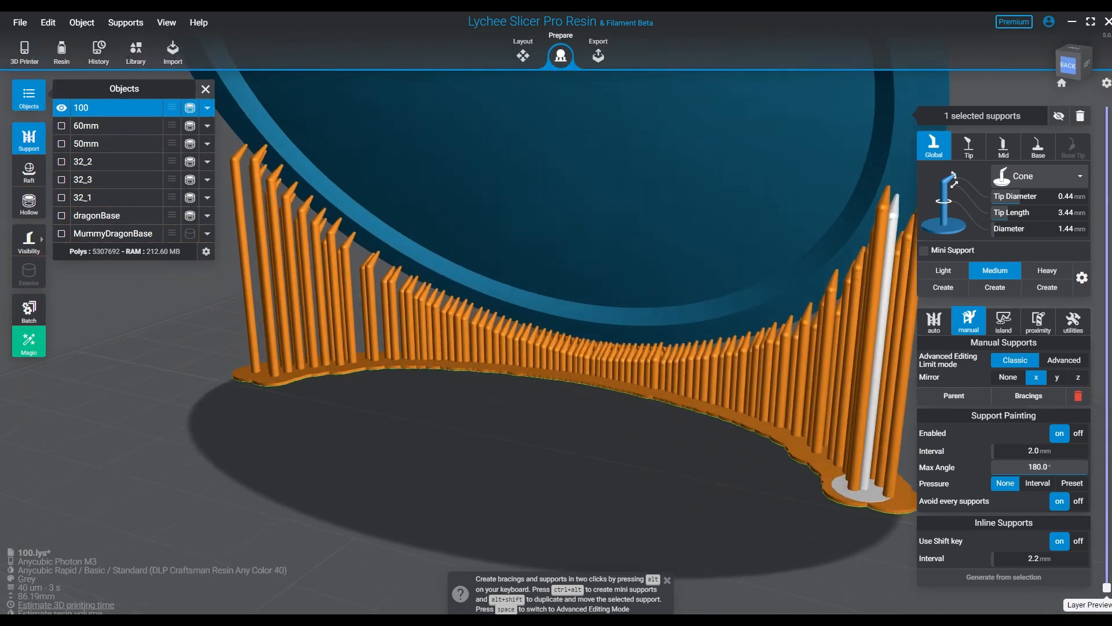
right_click_drag(629, 260, 675, 298)
left_click(29, 172)
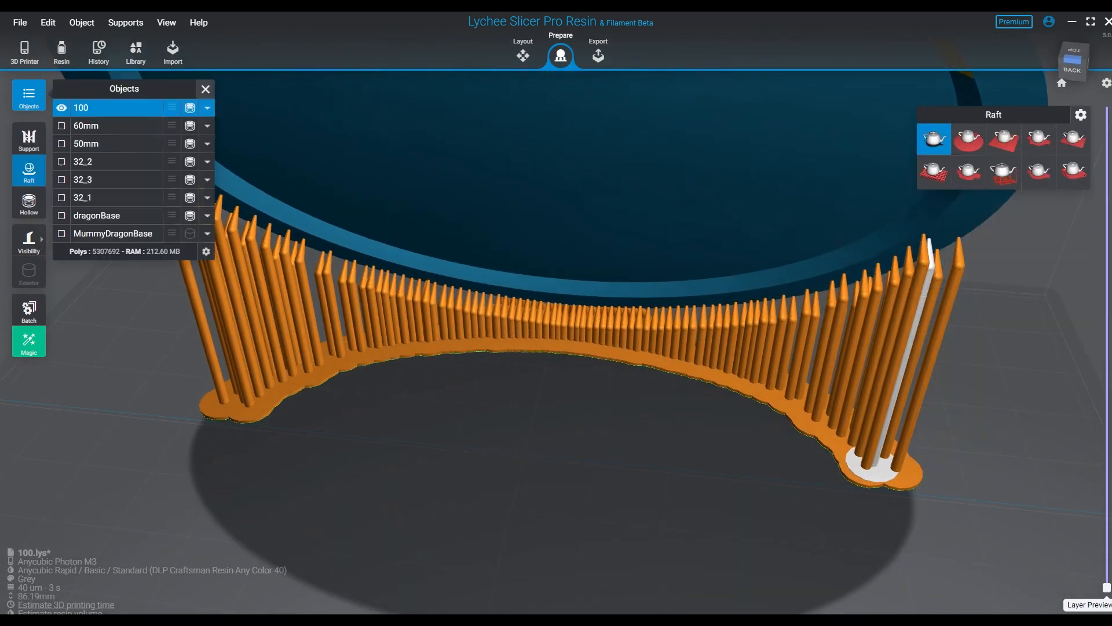
left_click(1004, 172)
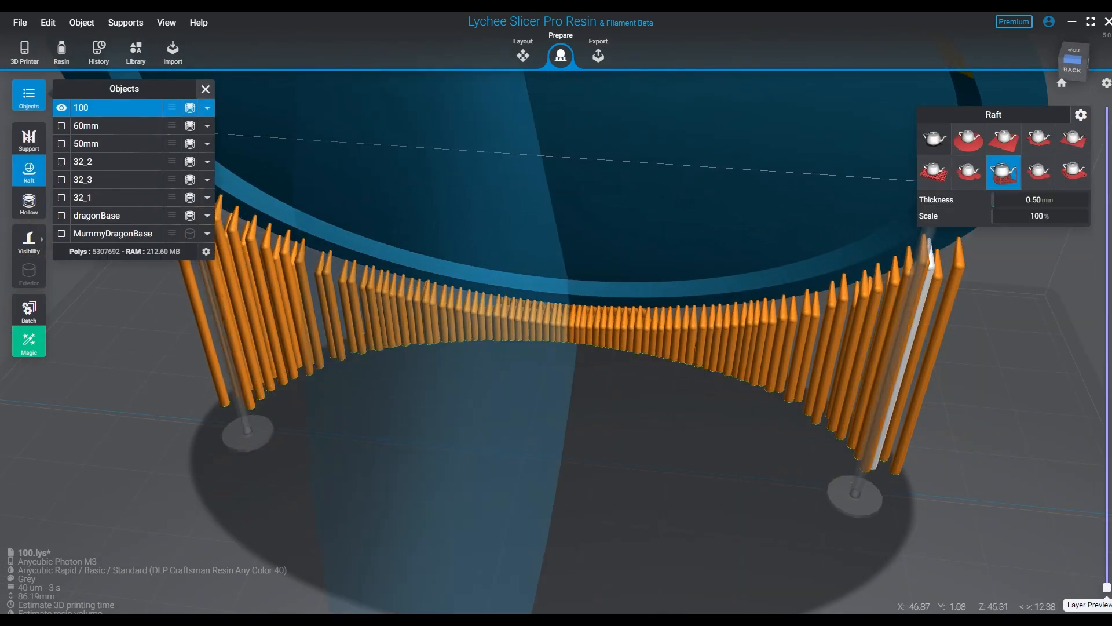
- Place a single mirrored row of supports up the outer edge of base 100's sides, from about Z 40 to 63 mm
right_click_drag(339, 324, 408, 273)
right_click_drag(420, 385, 313, 232)
middle_click_drag(203, 284, 369, 458)
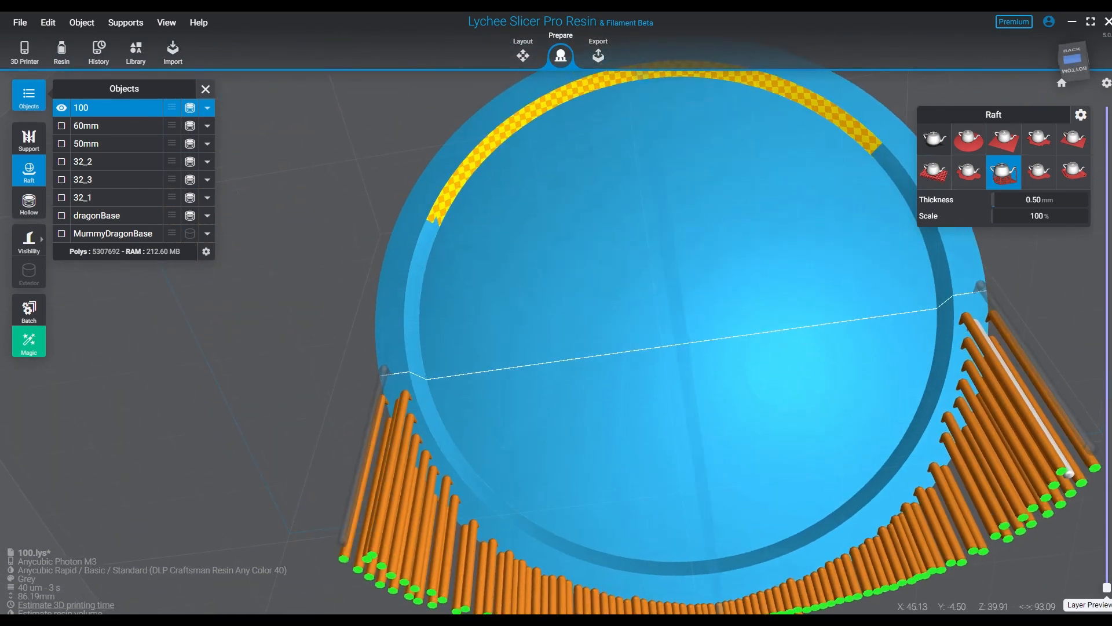
left_click(380, 376)
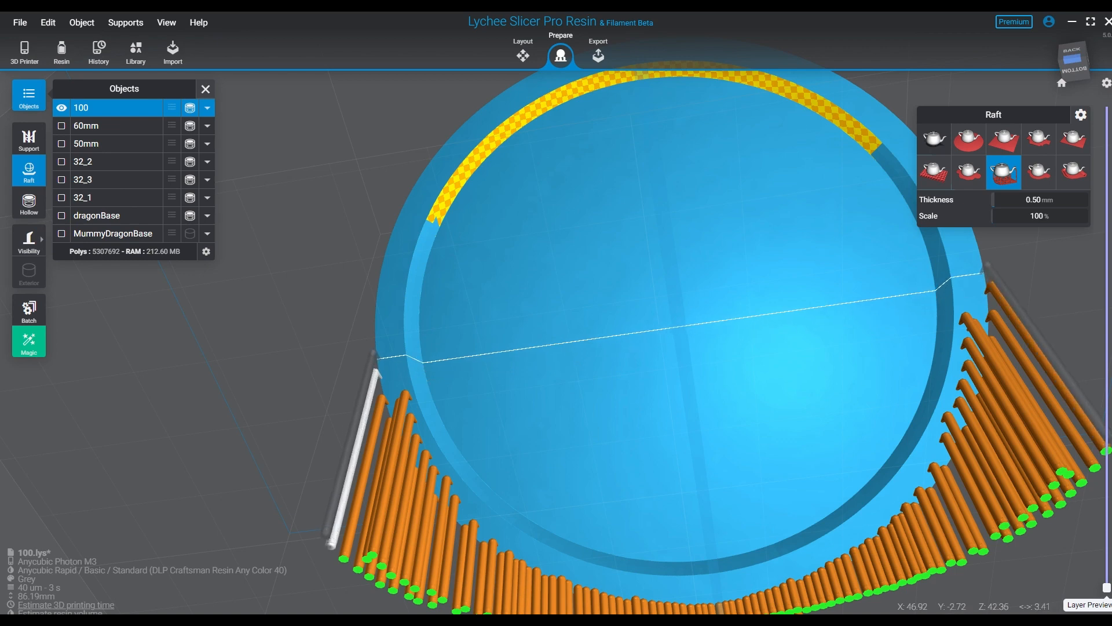
left_click(379, 357)
left_click(377, 331)
left_click(376, 303)
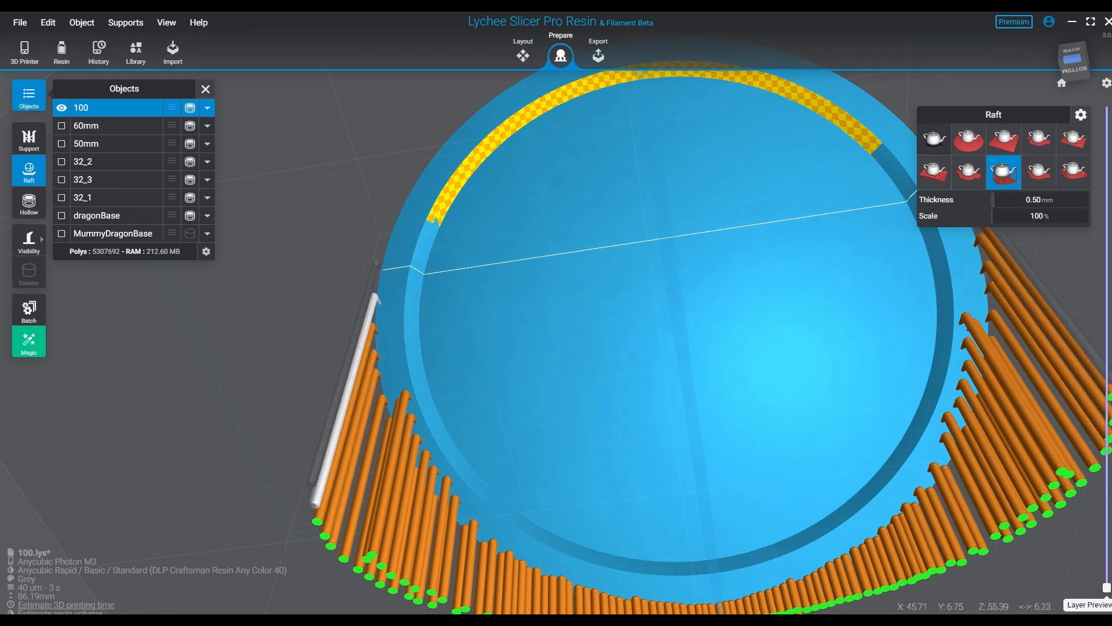
left_click(382, 274)
left_click(387, 247)
left_click(398, 220)
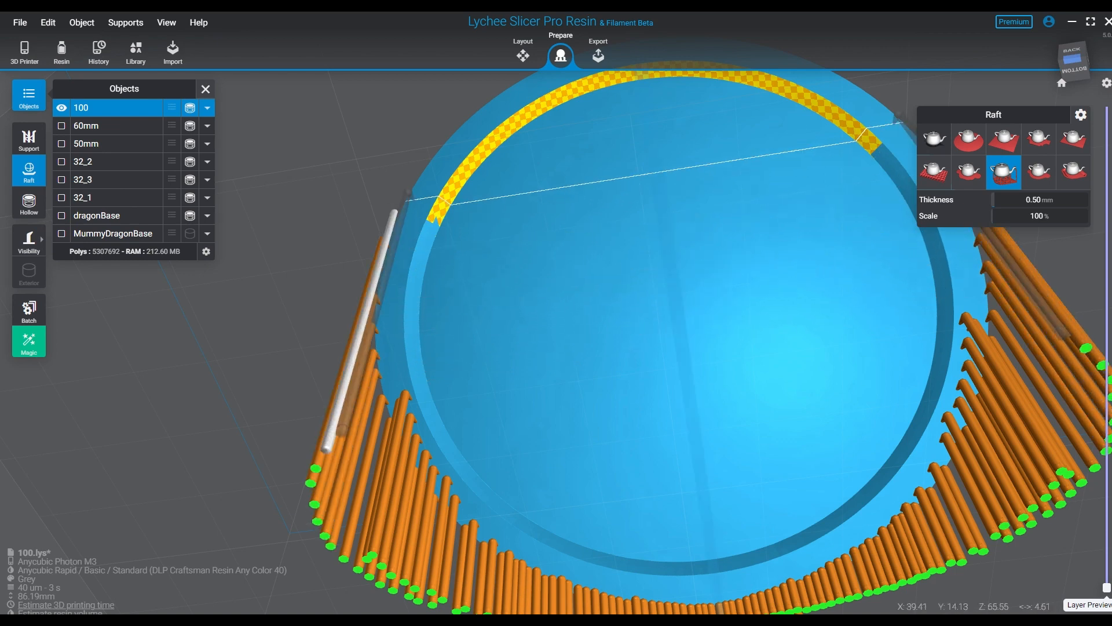
- Continue the single outer support row upward to the ends of the yellow-patterned arc of base 100's groove
left_click(412, 195)
left_click(427, 168)
left_click(444, 141)
left_click(459, 113)
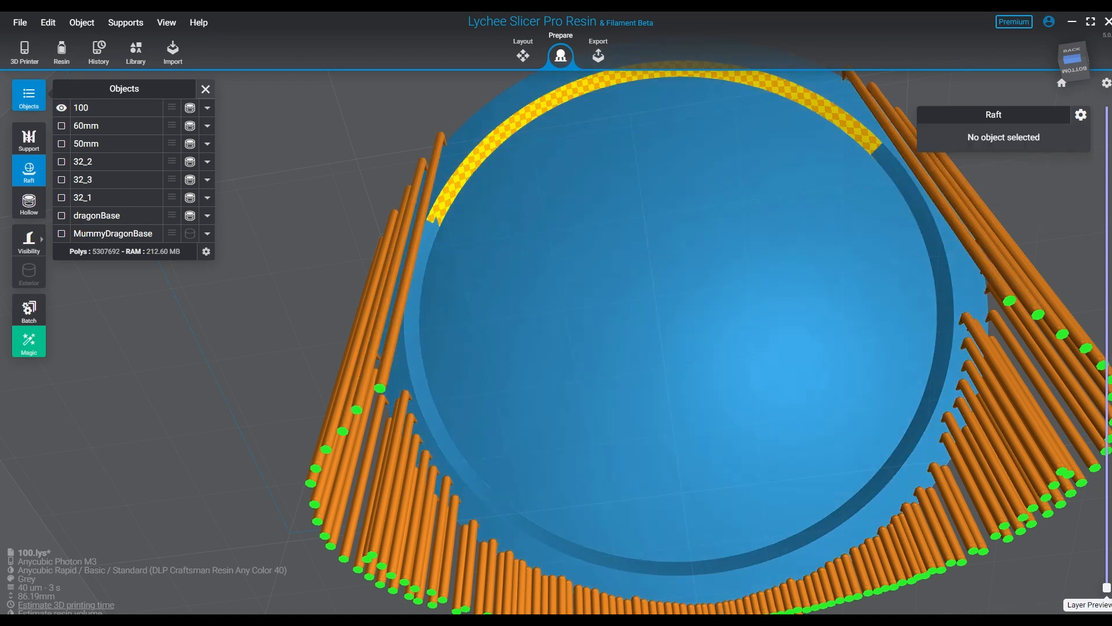
- Extend the mirrored outer row along base 100's upper curve beside the yellow-patterned arc, to about Z 82 mm
right_click_drag(459, 112, 464, 174)
middle_click_drag(463, 174, 458, 398)
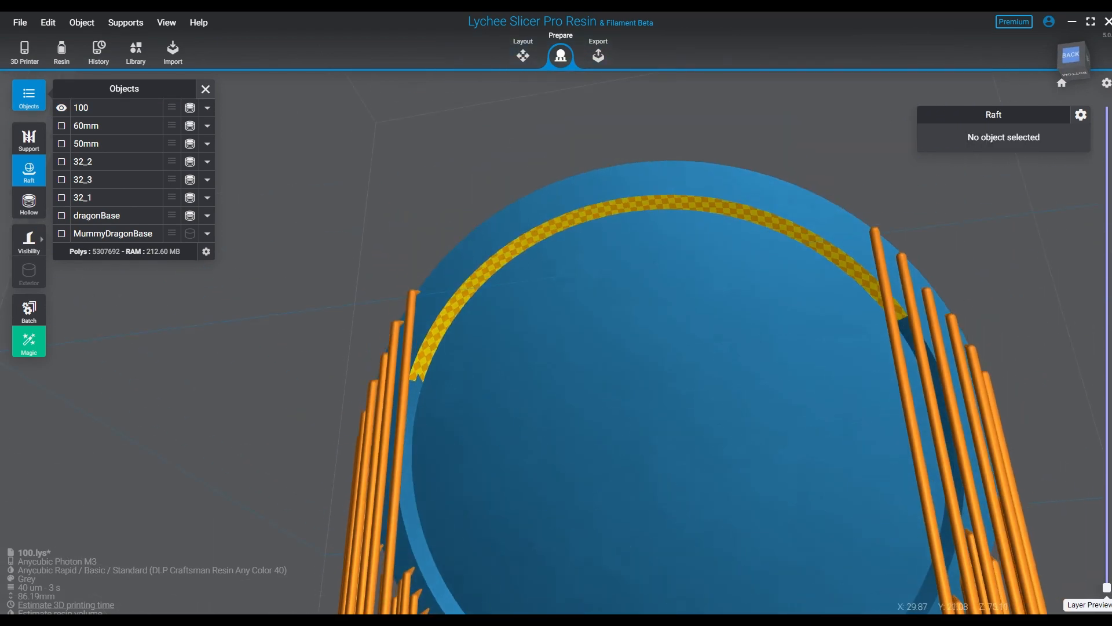
left_click(427, 283)
left_click(430, 279)
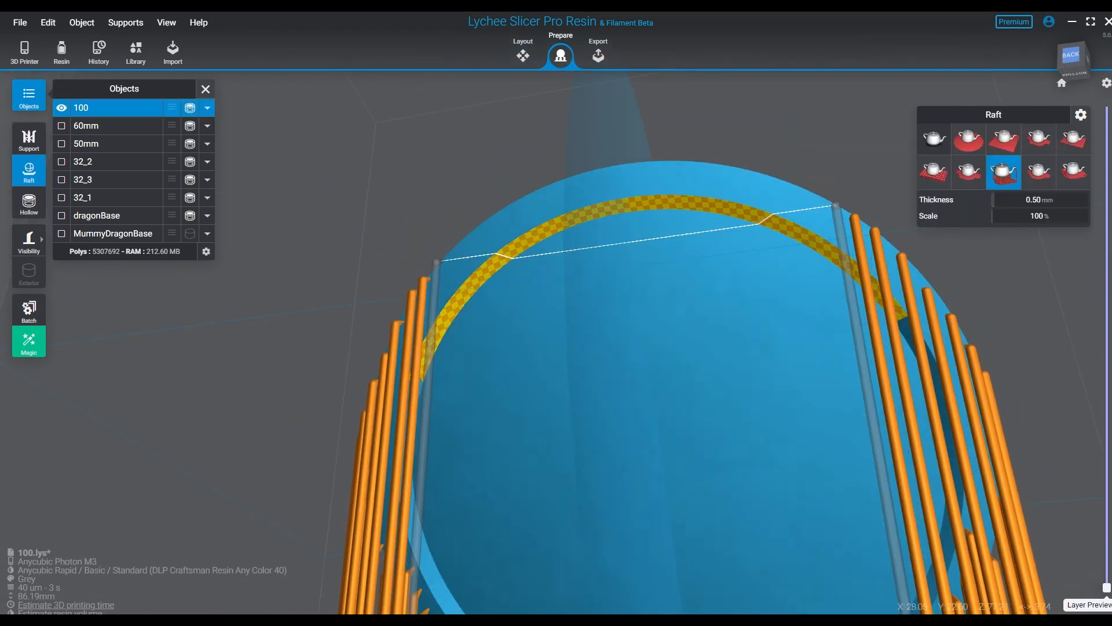
left_click(443, 259)
left_click(456, 245)
left_click(470, 234)
left_click(483, 225)
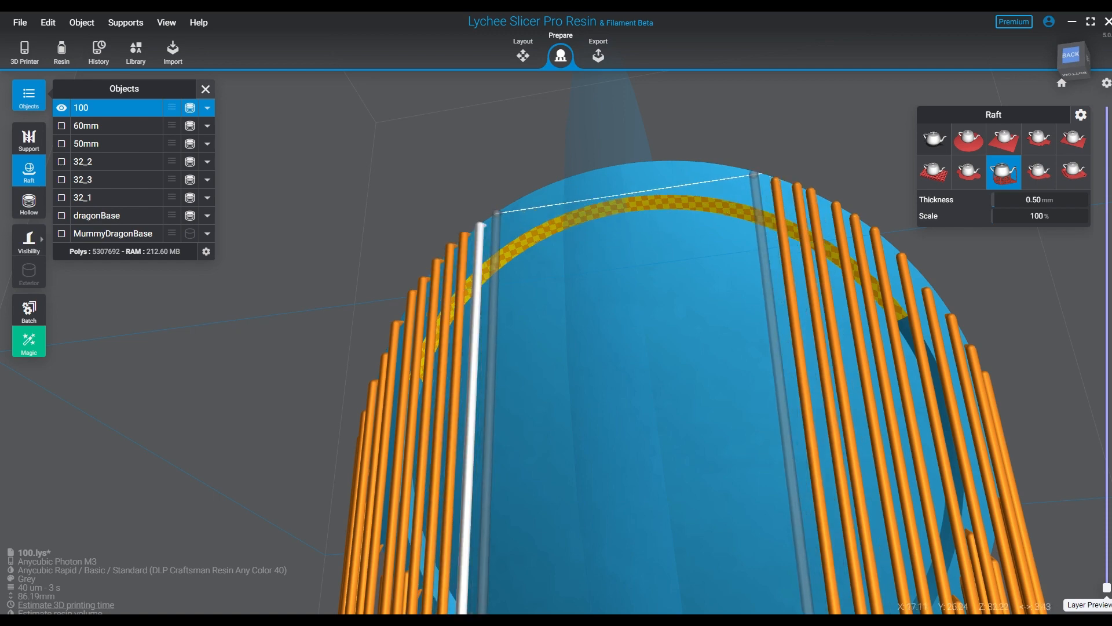
- Add closely spaced mirrored supports along base 100's upper edge, approaching the top centre from both sides
left_click(501, 211)
left_click(505, 204)
left_click(512, 204)
left_click(511, 203)
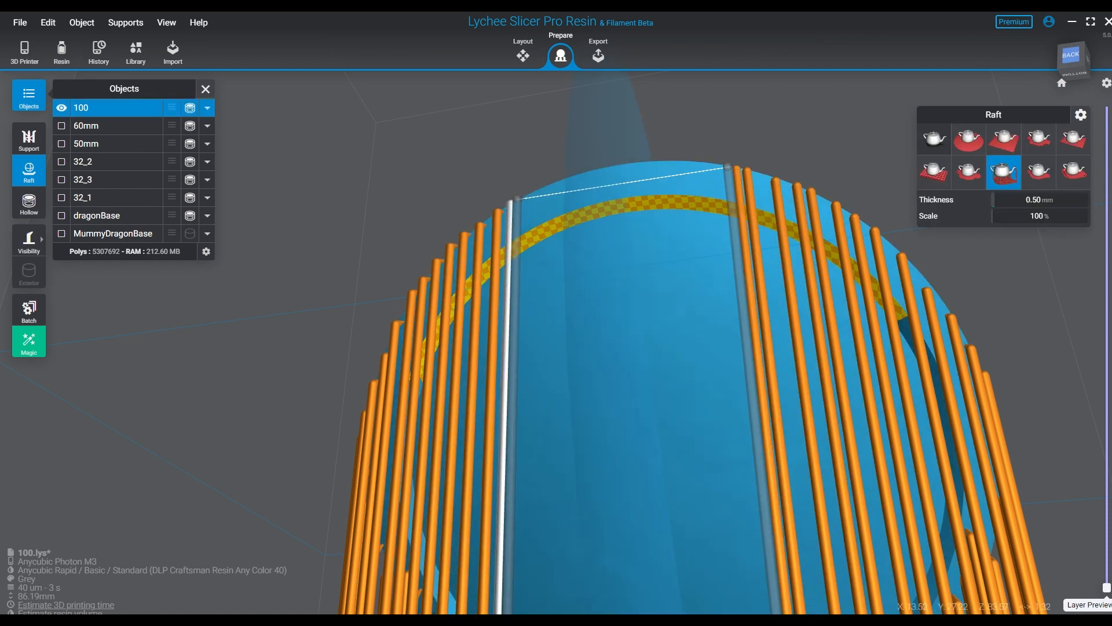
left_click(526, 197)
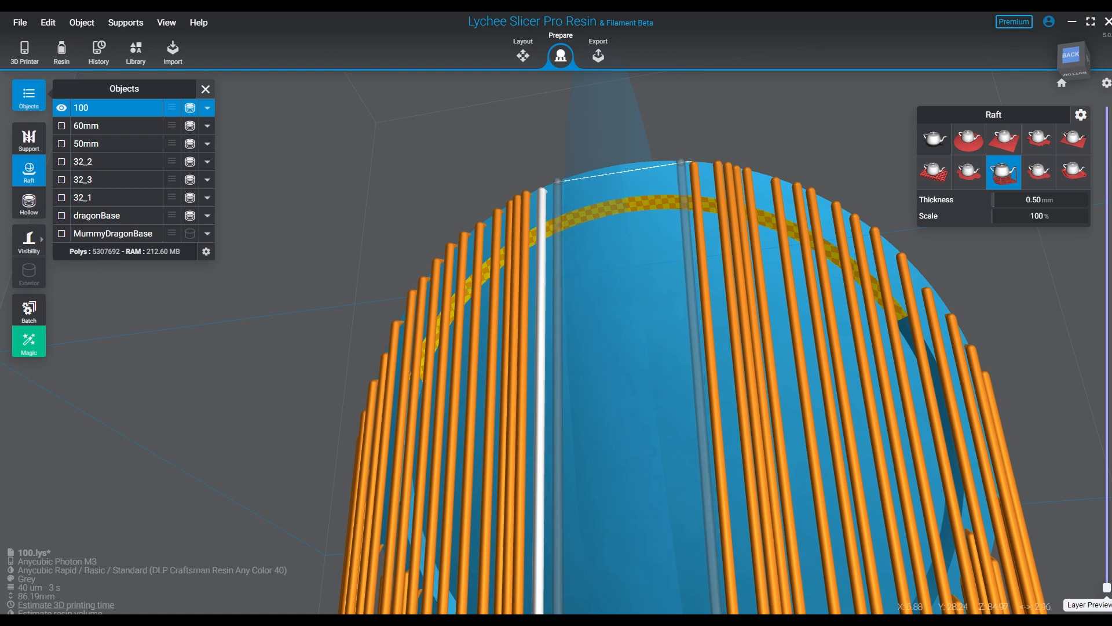
left_click(560, 180)
left_click(568, 176)
- Close the gap at the top centre of base 100's upper edge with evenly spaced mirrored supports
right_click_drag(613, 244, 667, 364)
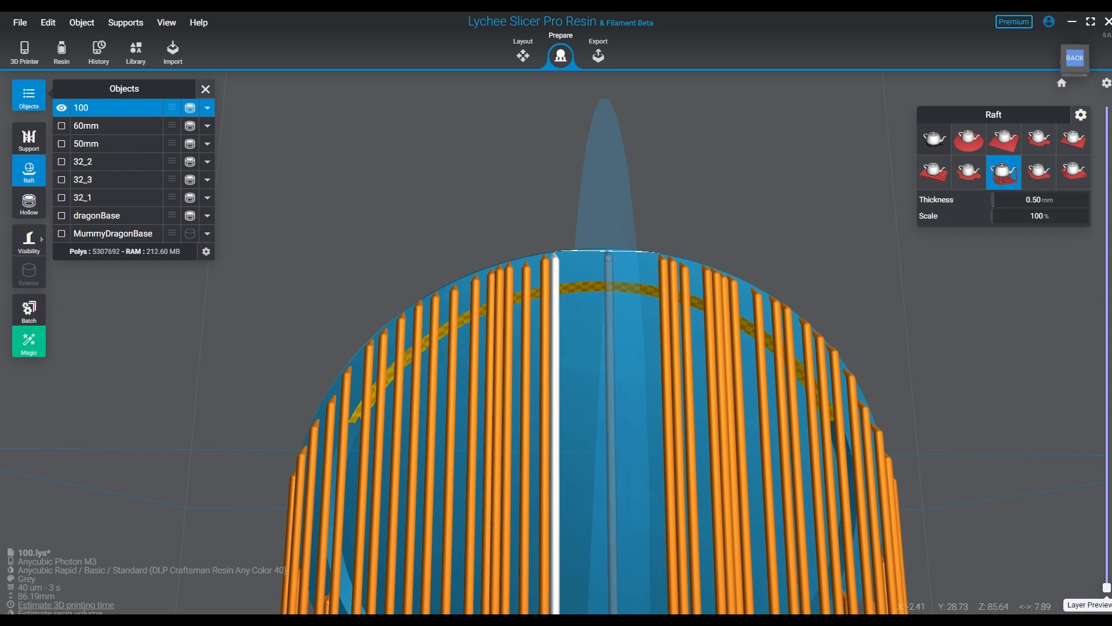
left_click(608, 253)
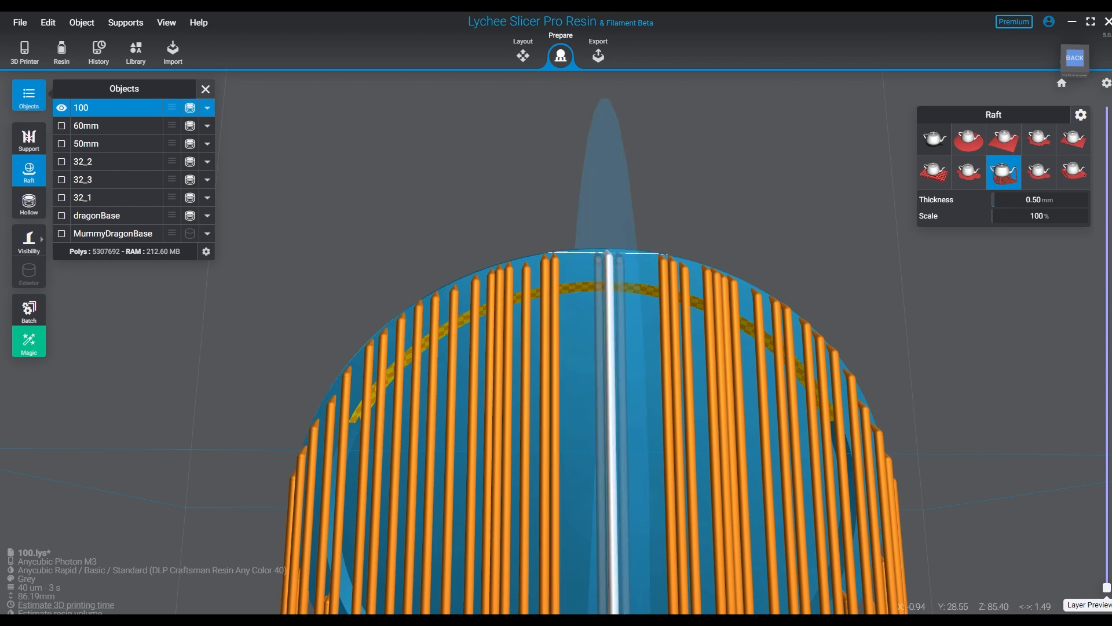
left_click(595, 252)
left_click(582, 253)
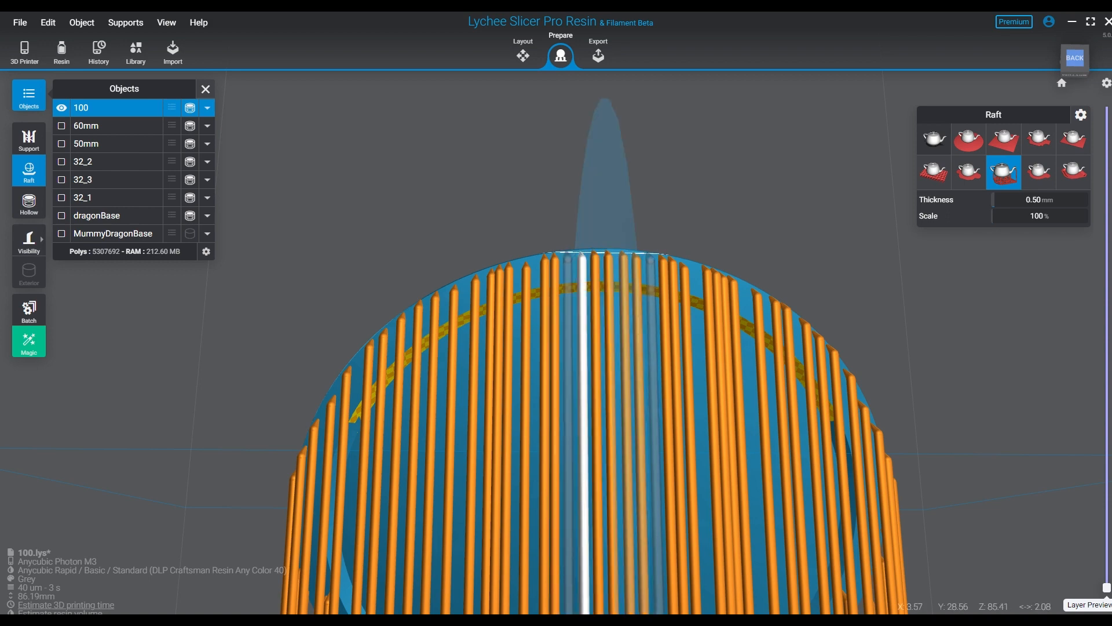
left_click(568, 253)
- Replace an unevenly spaced support near the top centre of base 100's upper edge and even out the mirrored row
left_click(525, 277)
key("Delete")
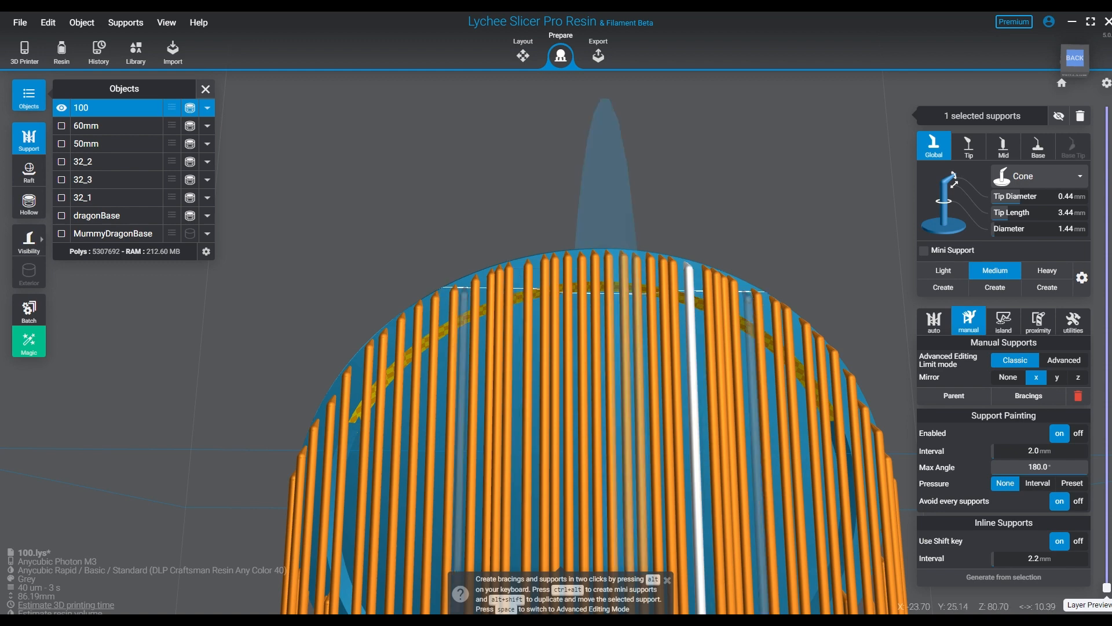
left_click(545, 262)
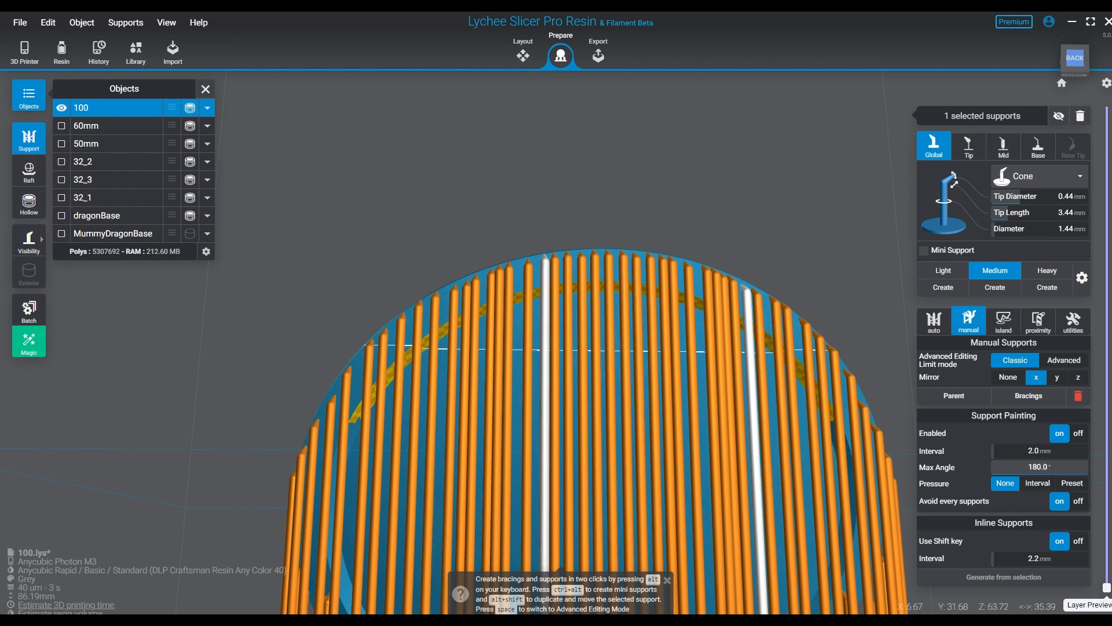
- Fill the gaps in the mirrored outer row along base 100's upper curve, at about Z 70 to 74 mm
right_click_drag(455, 360, 486, 384)
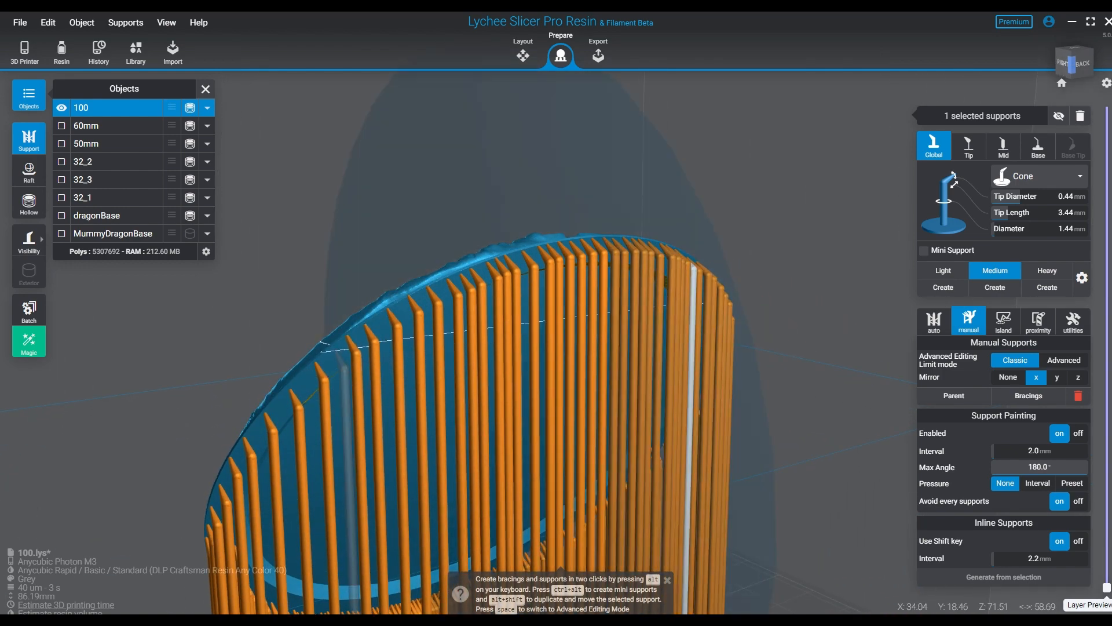
right_click_drag(394, 347, 333, 350)
right_click_drag(872, 295, 830, 275)
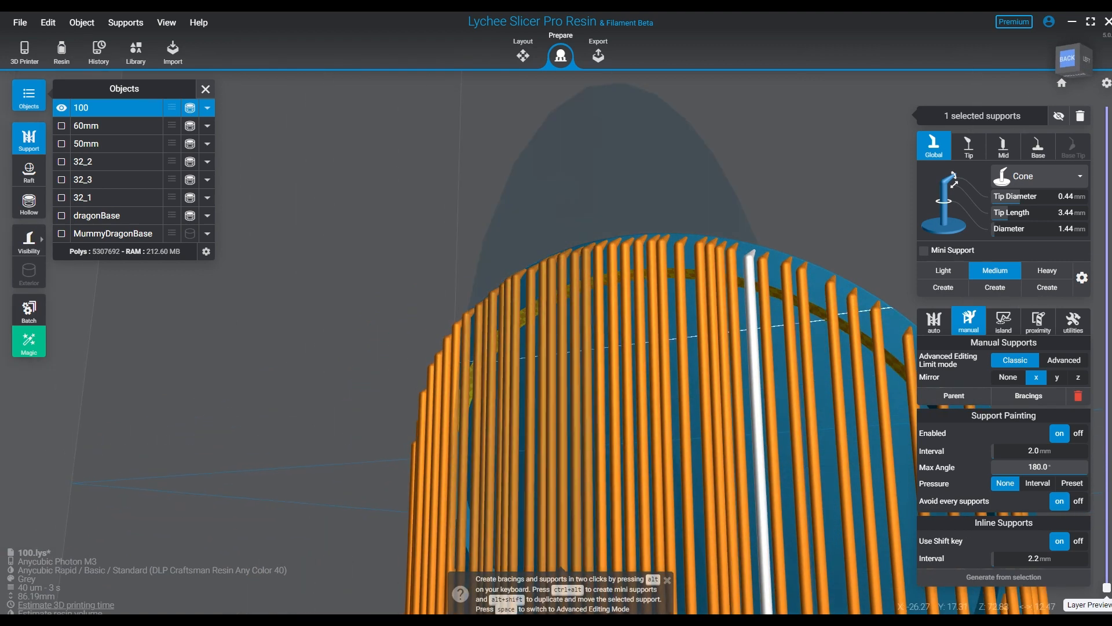
left_click(824, 274)
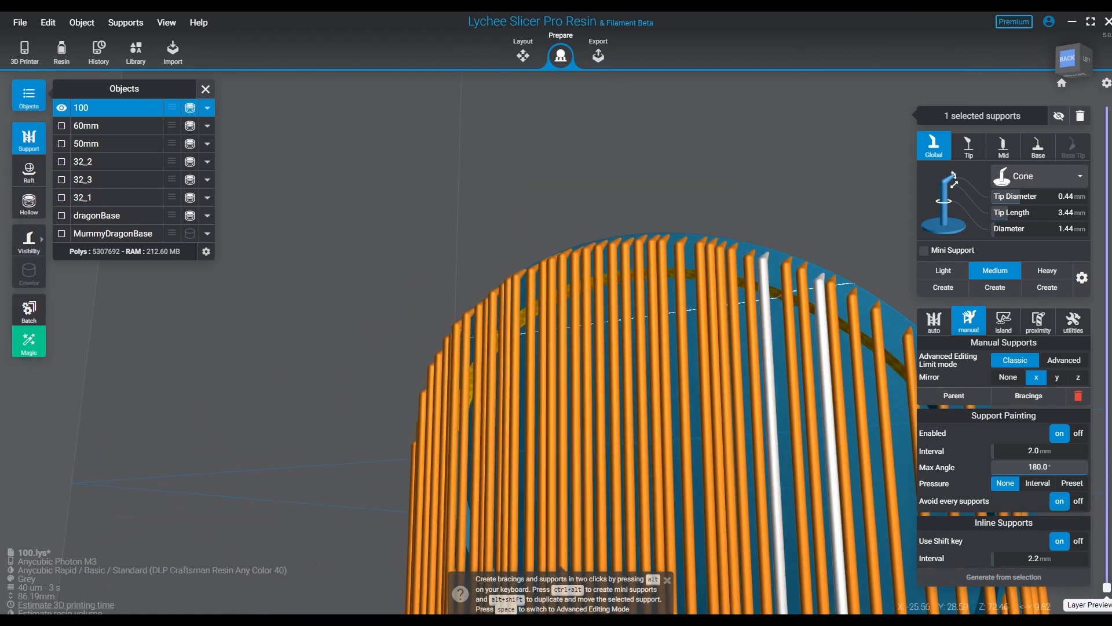
right_click_drag(360, 307, 437, 342)
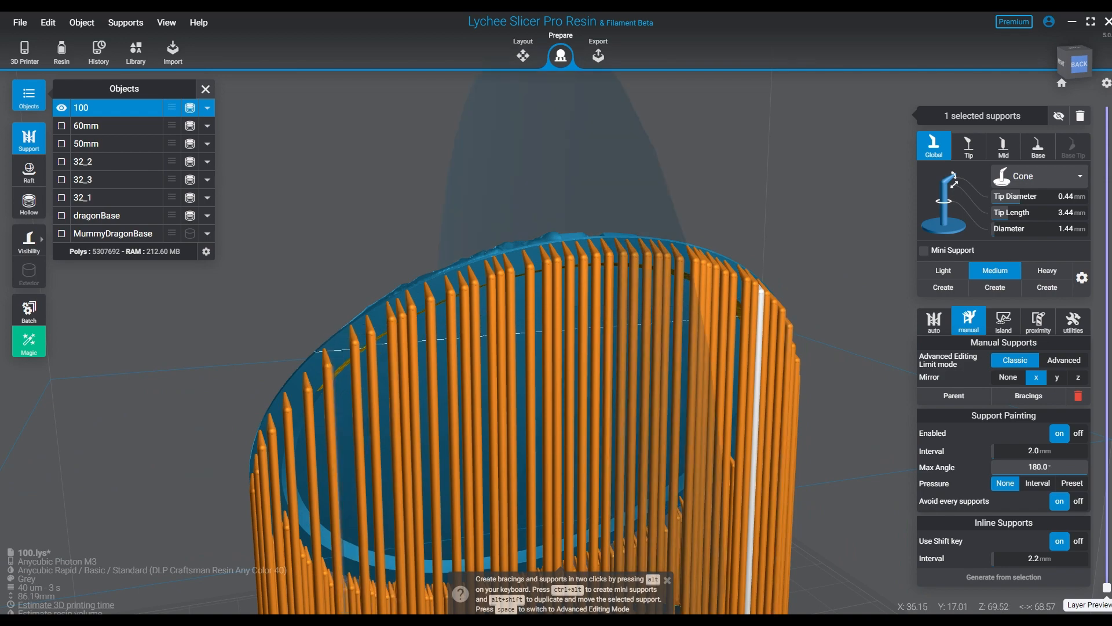
left_click(340, 345)
middle_click_drag(548, 359, 318, 345)
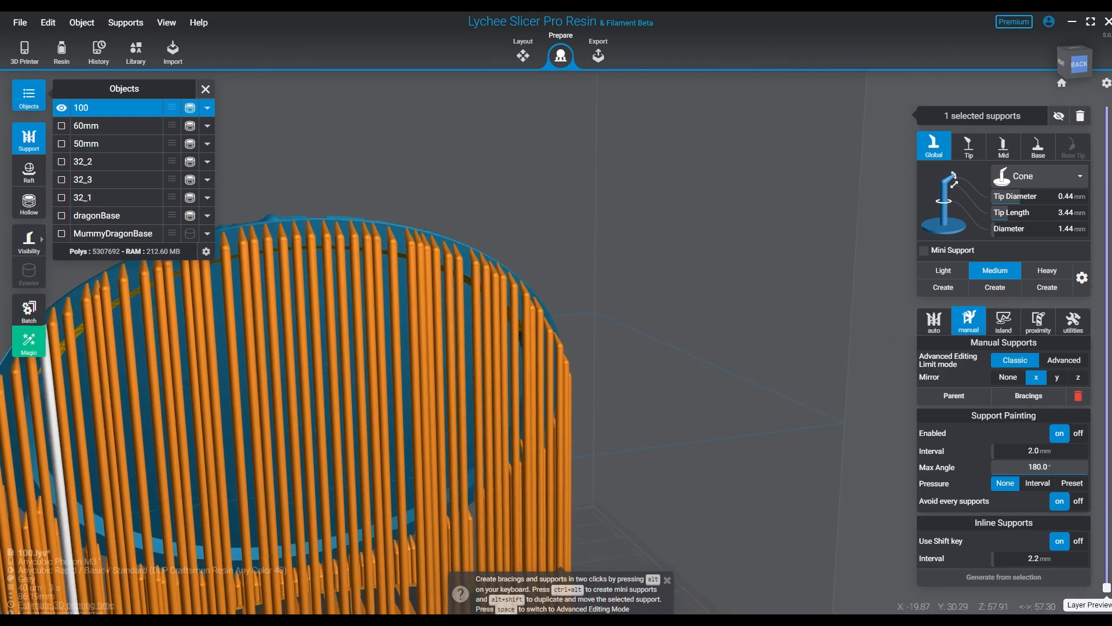
- Fill the remaining wide gaps in base 100's mirrored outer row, including those at about Z 60 to 64 mm
right_click_drag(779, 493, 702, 461)
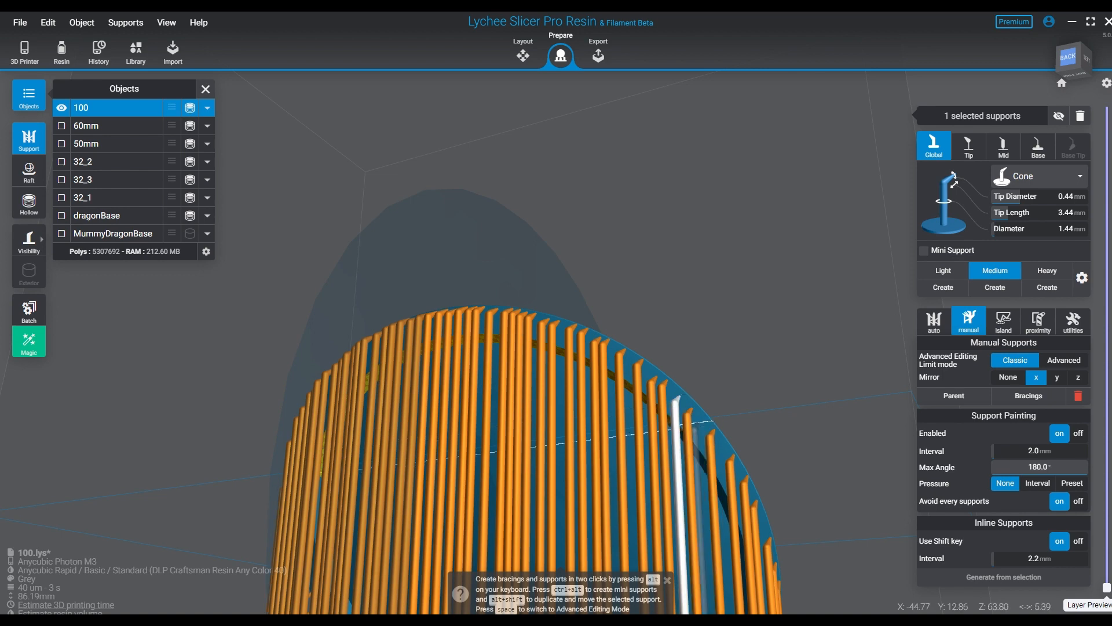
left_click(698, 423)
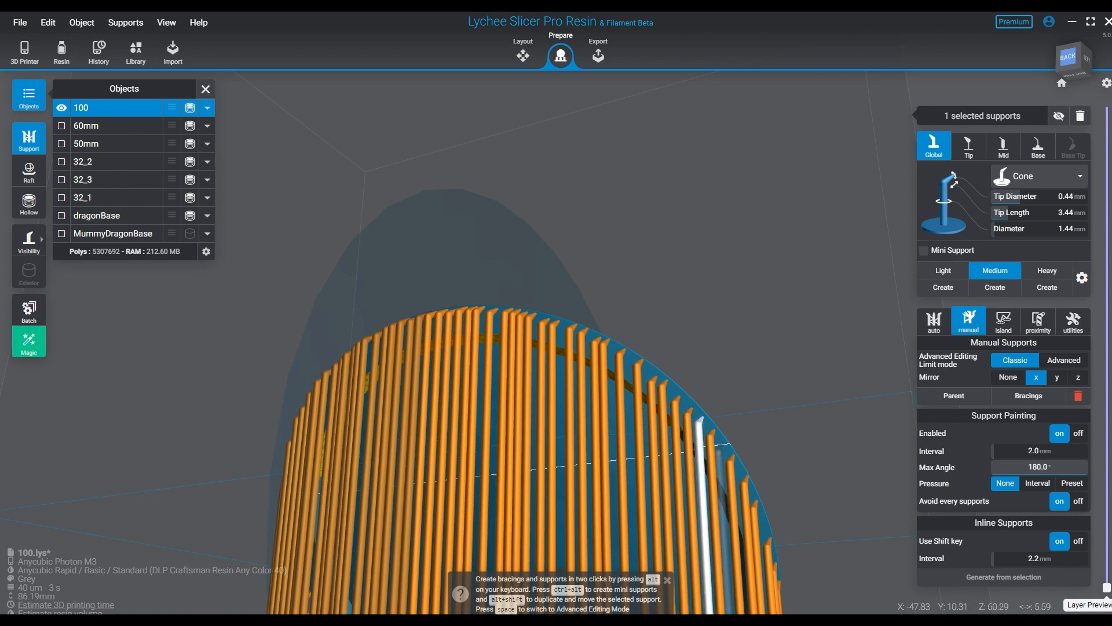
left_click(719, 450)
right_click_drag(720, 451, 672, 454)
middle_click_drag(522, 371, 745, 377)
left_click(646, 329)
right_click_drag(646, 329, 779, 339)
left_click(441, 305)
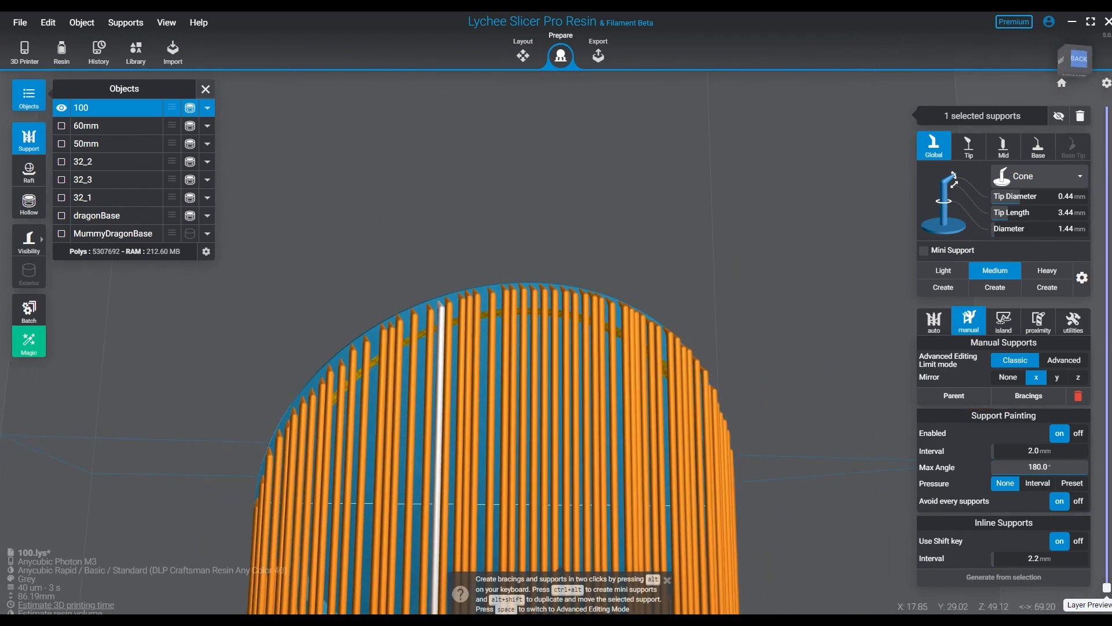
right_click_drag(441, 306, 556, 290)
- Place mirrored Medium supports along the yellow-patterned arc of base 100's groove, from its ends to the top centre
left_click(268, 107)
right_click_drag(595, 336, 457, 301)
left_click(446, 379)
middle_click_drag(457, 492, 457, 301)
right_click_drag(458, 347, 585, 261)
right_click_drag(625, 301, 493, 342)
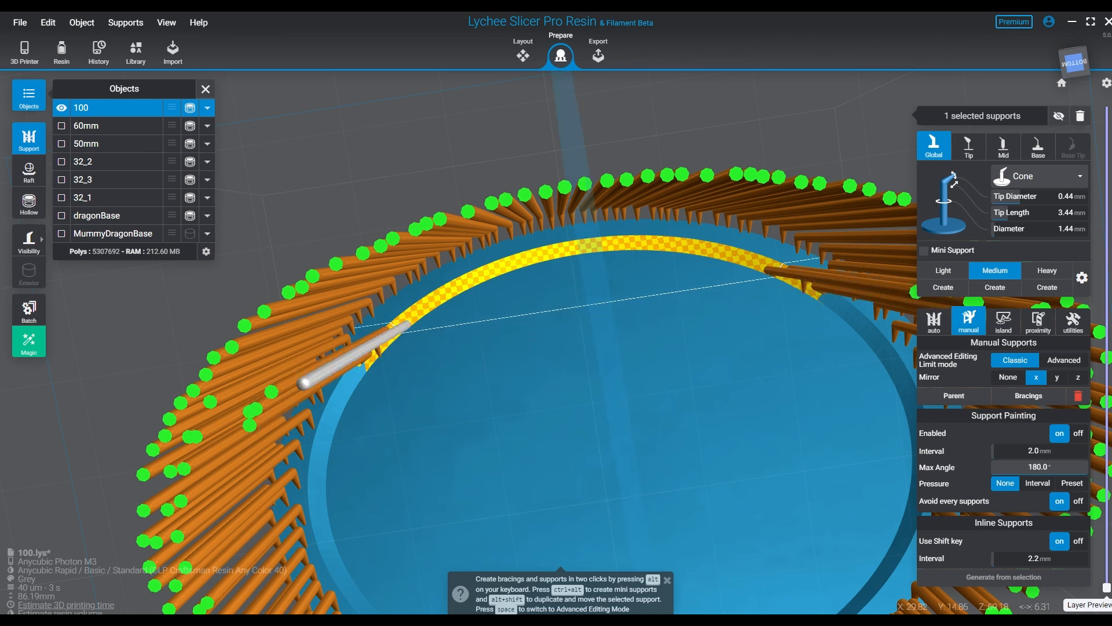
left_click(419, 318)
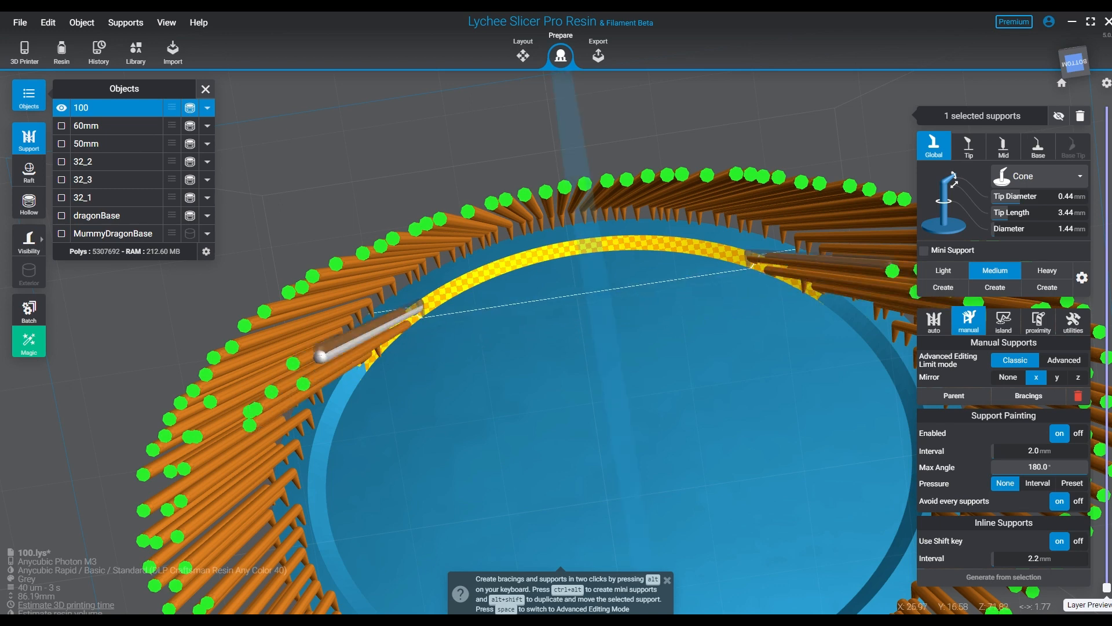
left_click(431, 309)
left_click(445, 301)
left_click(468, 289)
left_click(490, 278)
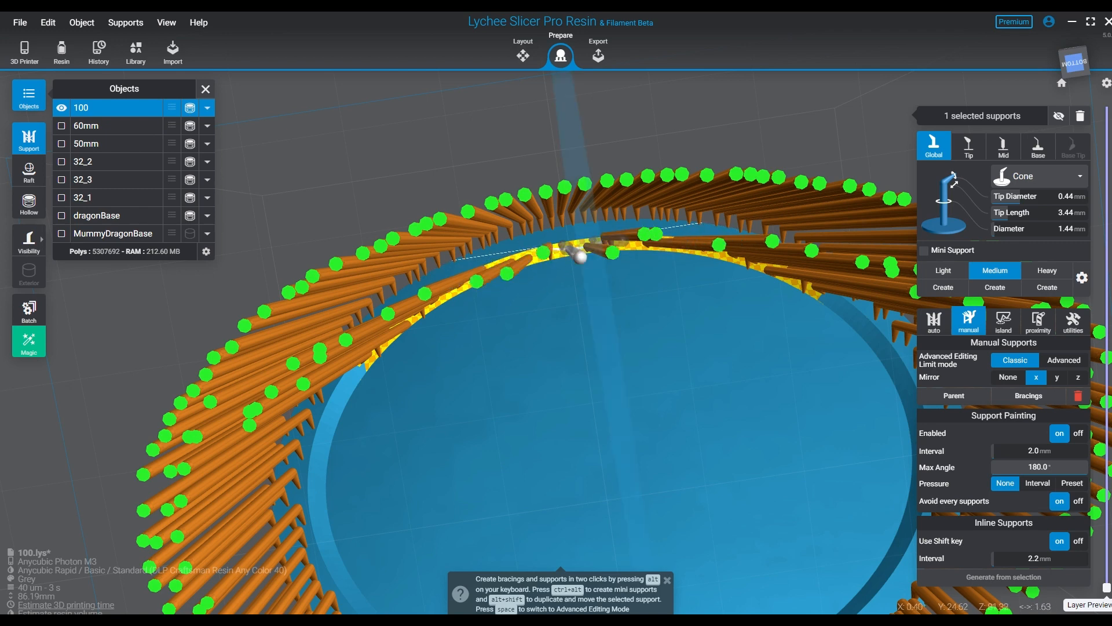
left_click(586, 233)
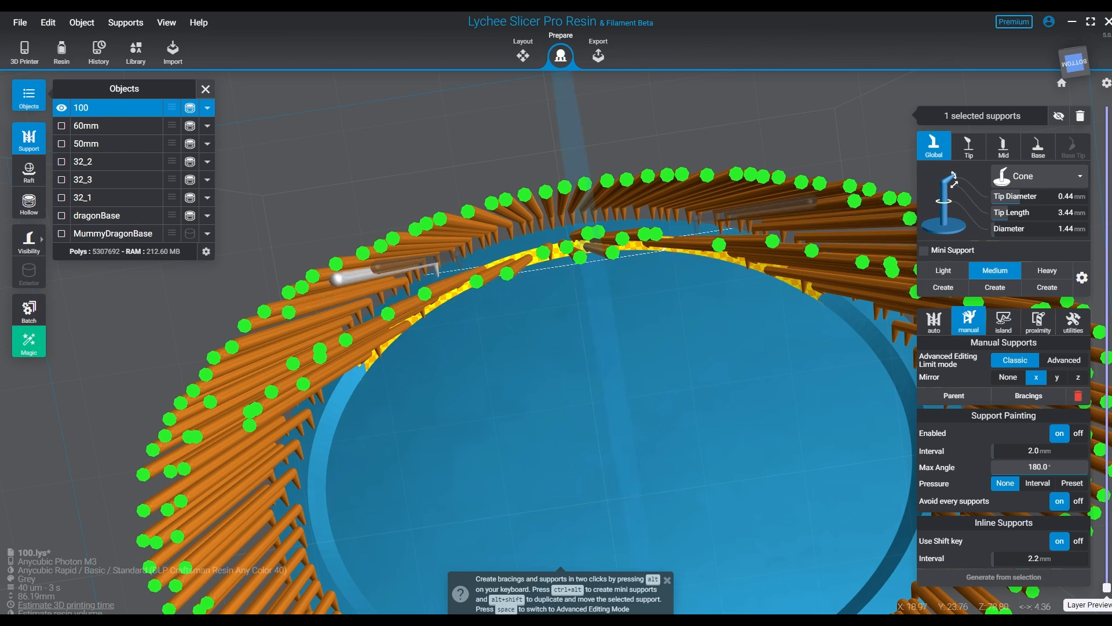
- Add mirrored supports between the groove and the outer row near base 100's top, and fill gaps along the yellow-patterned arc
left_click(461, 237)
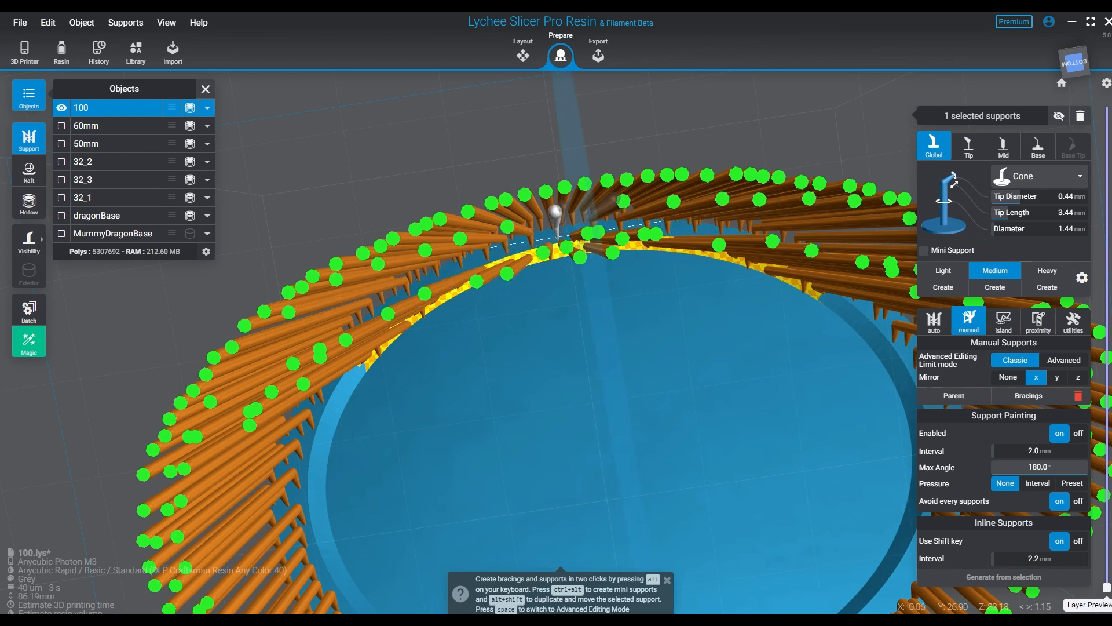
right_click_drag(559, 240, 284, 174)
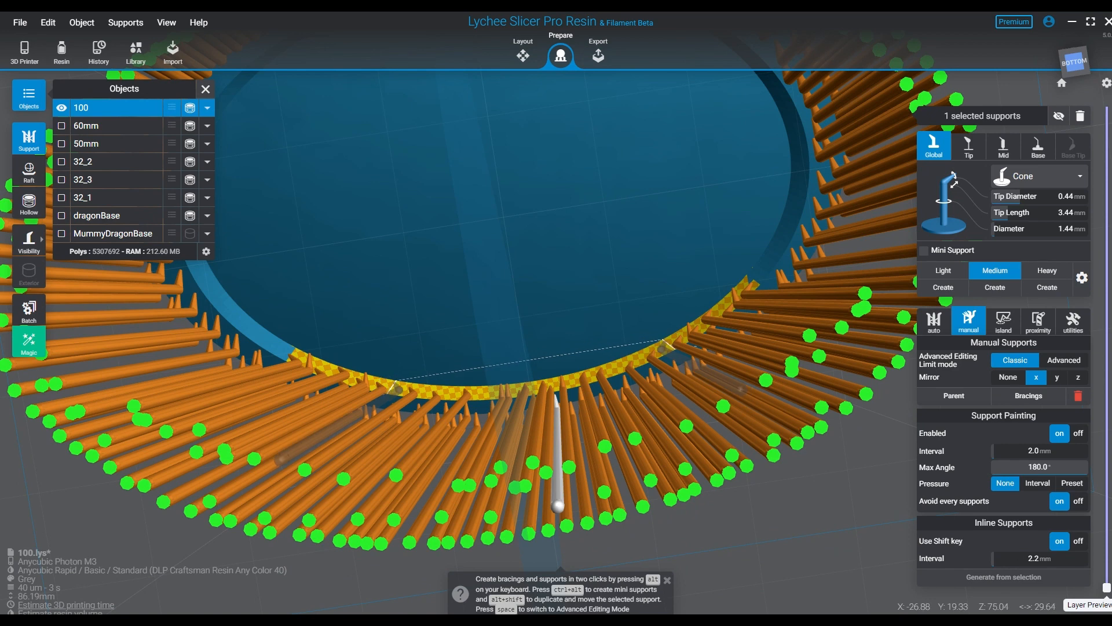
left_click(397, 389)
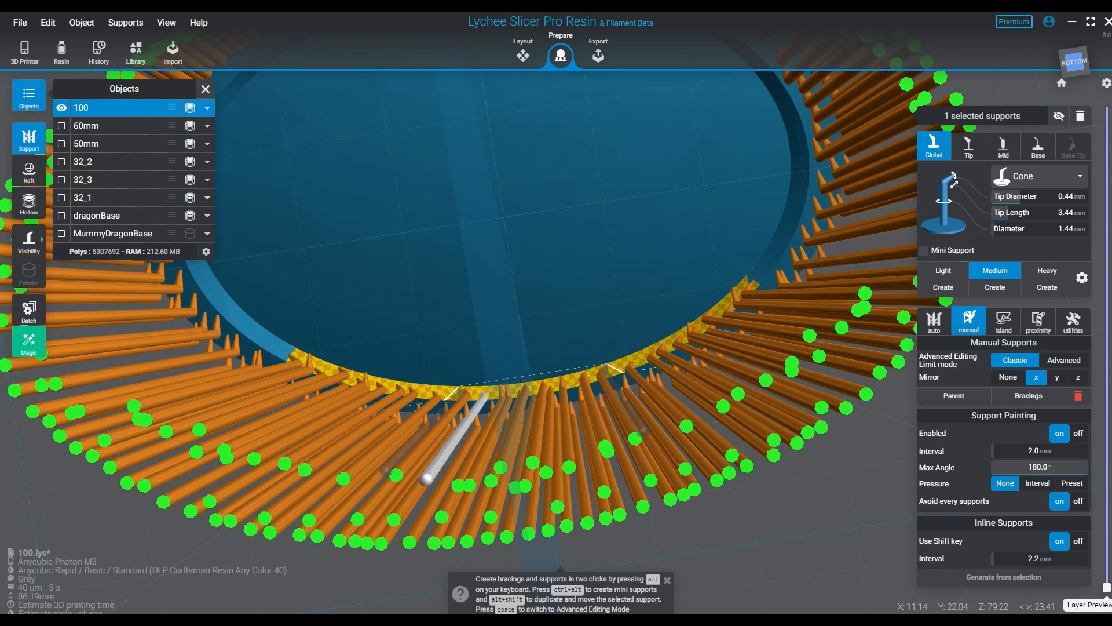
left_click(611, 368)
- Set the support tip diameter to 0.33 mm for supports along base 100's lower edge
right_click_drag(527, 337, 354, 342)
right_click_drag(602, 429, 561, 432)
scroll(562, 429, "up", 3)
scroll(562, 429, "up", 5)
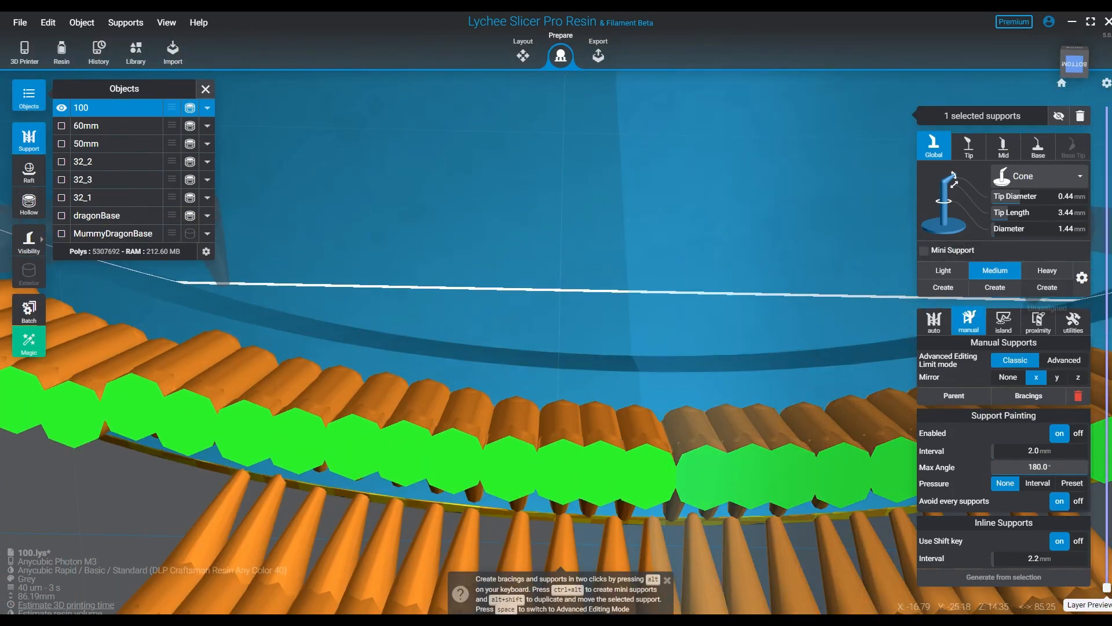
left_click(1065, 197)
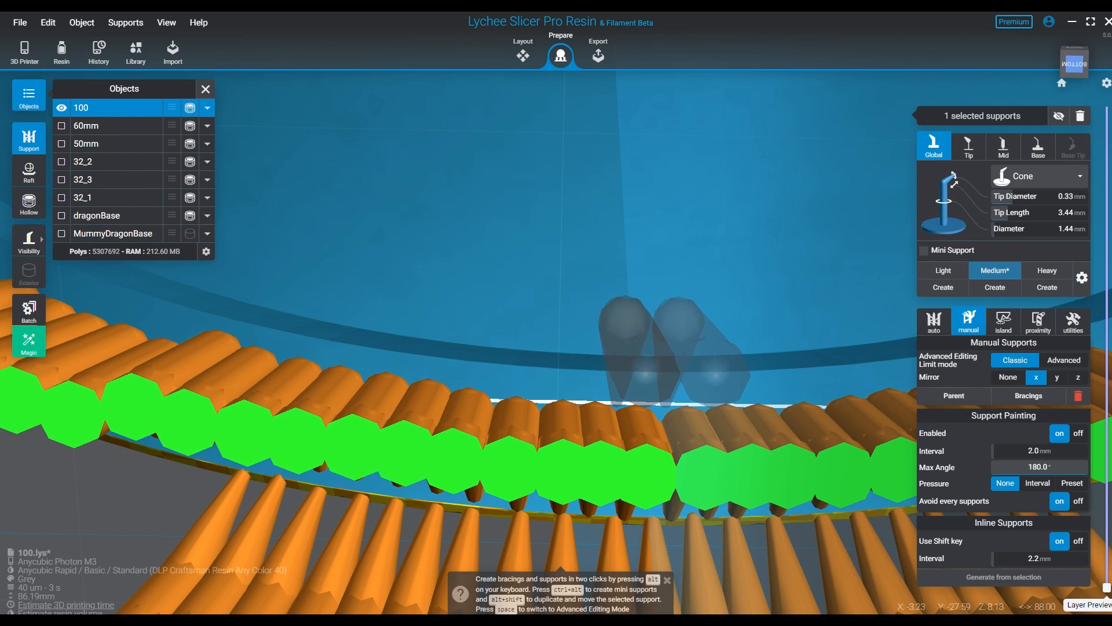
- Start a mirrored inner support row behind base 100's lower outer row, from the bottom centre to about Z 10 mm
left_click(666, 404)
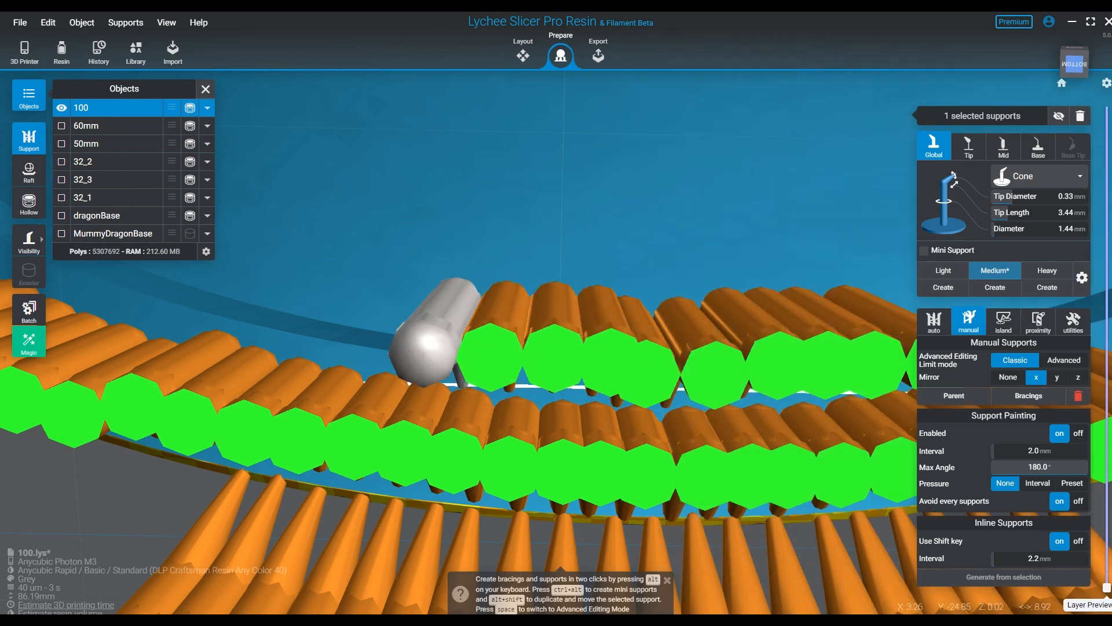
left_click(355, 379)
right_click_drag(362, 382, 426, 443)
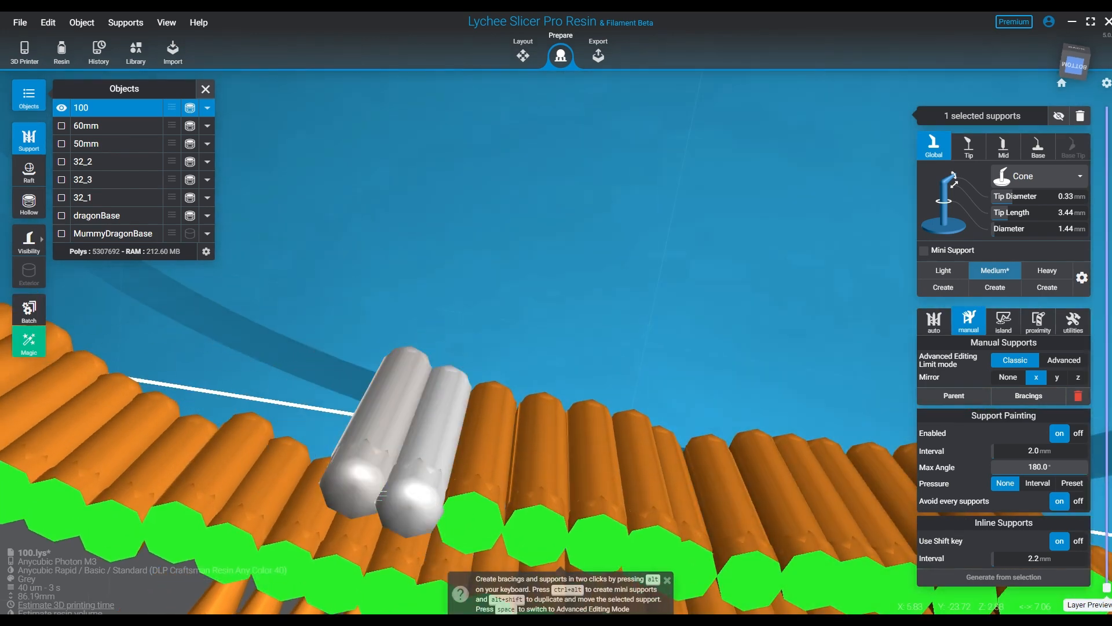
left_click(348, 411)
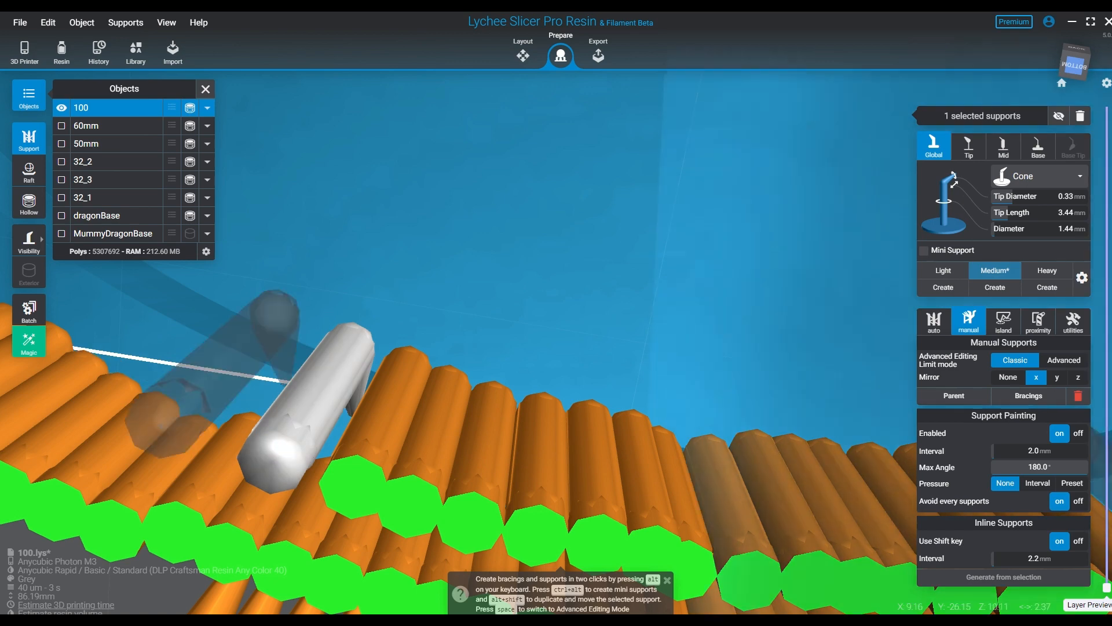
left_click(283, 382)
- Continue the mirrored inner row along base 100's lower curve from about X 10 mm, with closely spaced supports
middle_click_drag(278, 443, 503, 446)
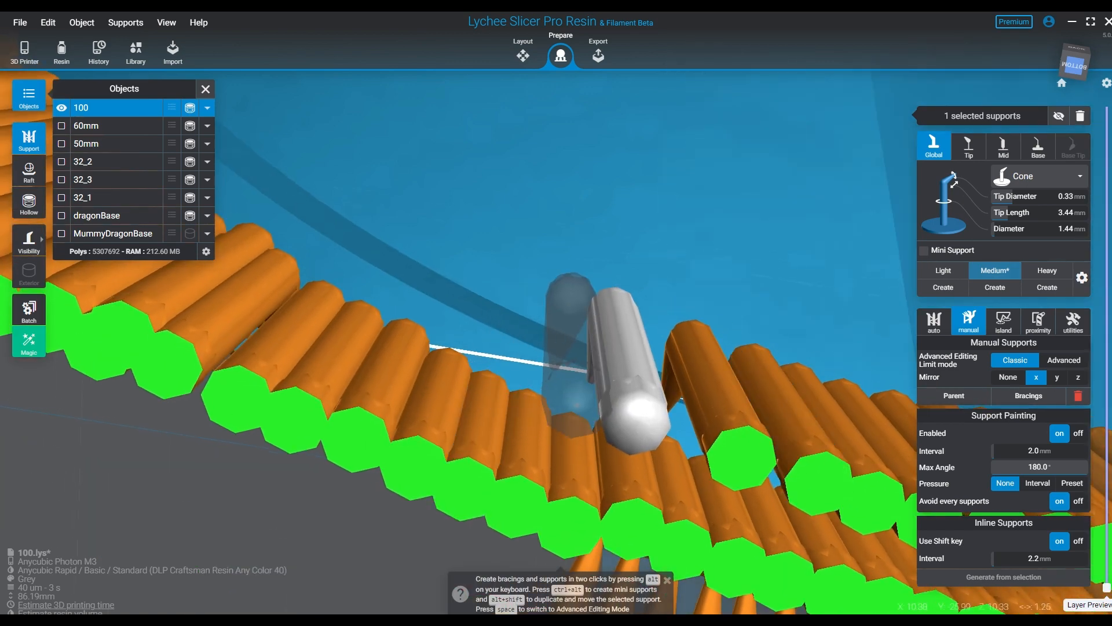
left_click(544, 352)
left_click(492, 336)
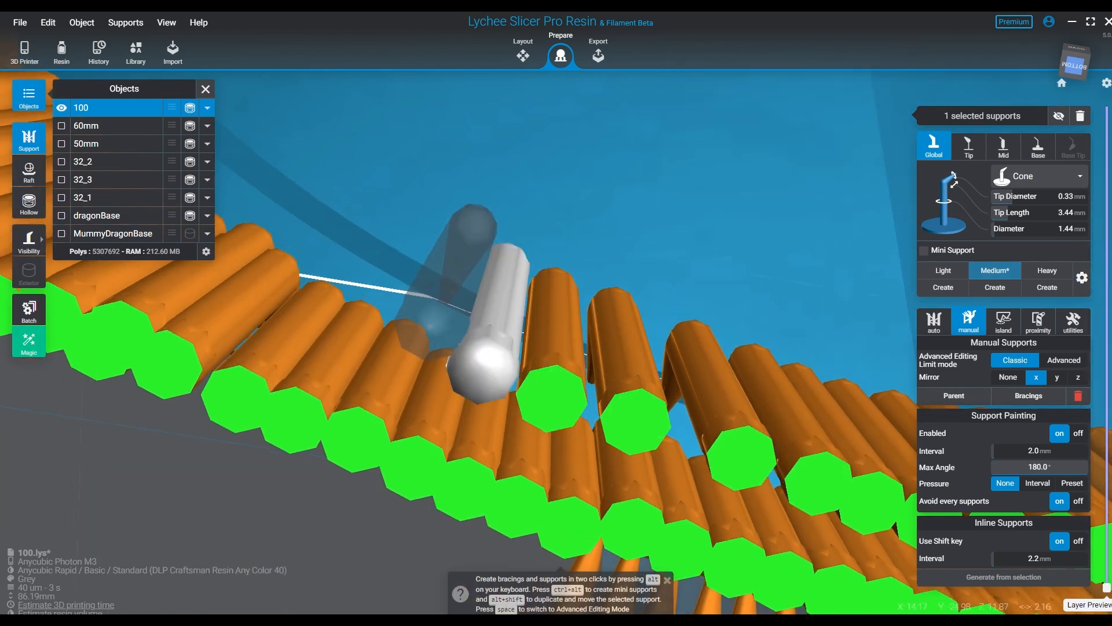
left_click(459, 301)
left_click(372, 275)
- Extend the mirrored inner row along base 100's lower curve to about X 25 mm, Z 17 mm
middle_click_drag(372, 275, 492, 383)
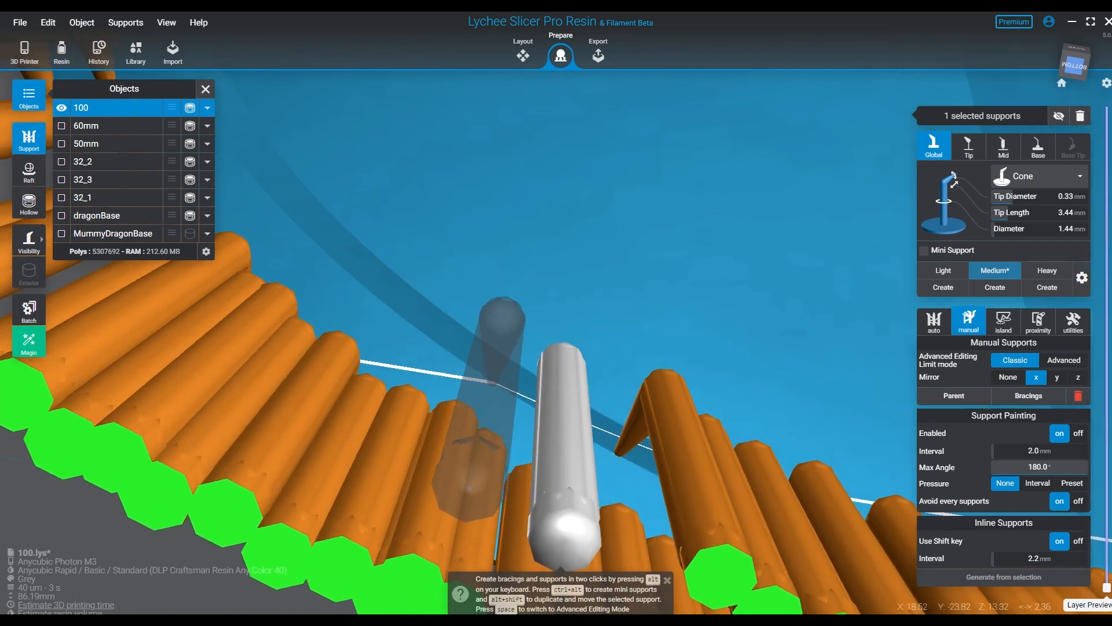
left_click(493, 382)
left_click(433, 341)
left_click(377, 302)
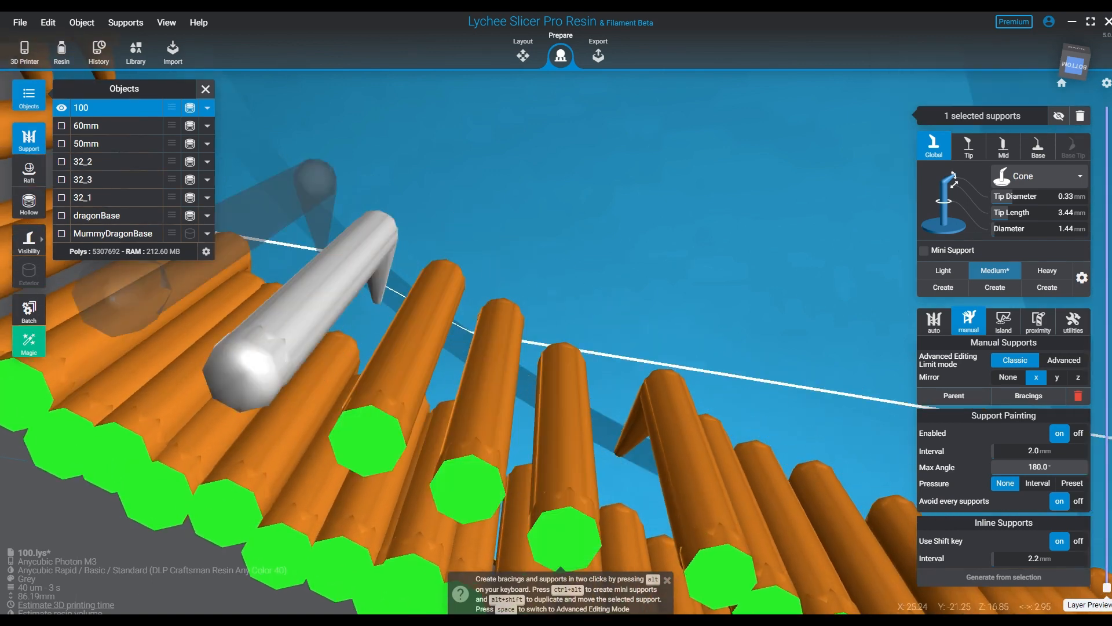
left_click(310, 249)
- Extend the mirrored inner row up base 100's lower side curve to about X 32 mm, Z 23 mm
middle_click_drag(310, 249, 443, 478)
left_click(378, 427)
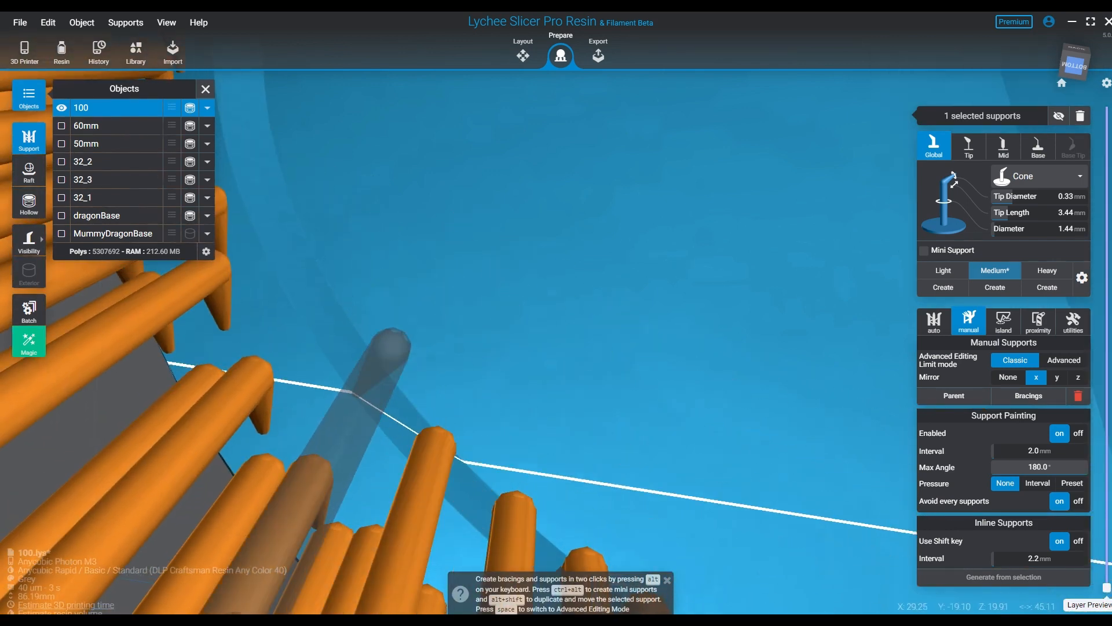
left_click(312, 368)
middle_click_drag(329, 292, 530, 426)
left_click(451, 398)
scroll(528, 406, "down", 5)
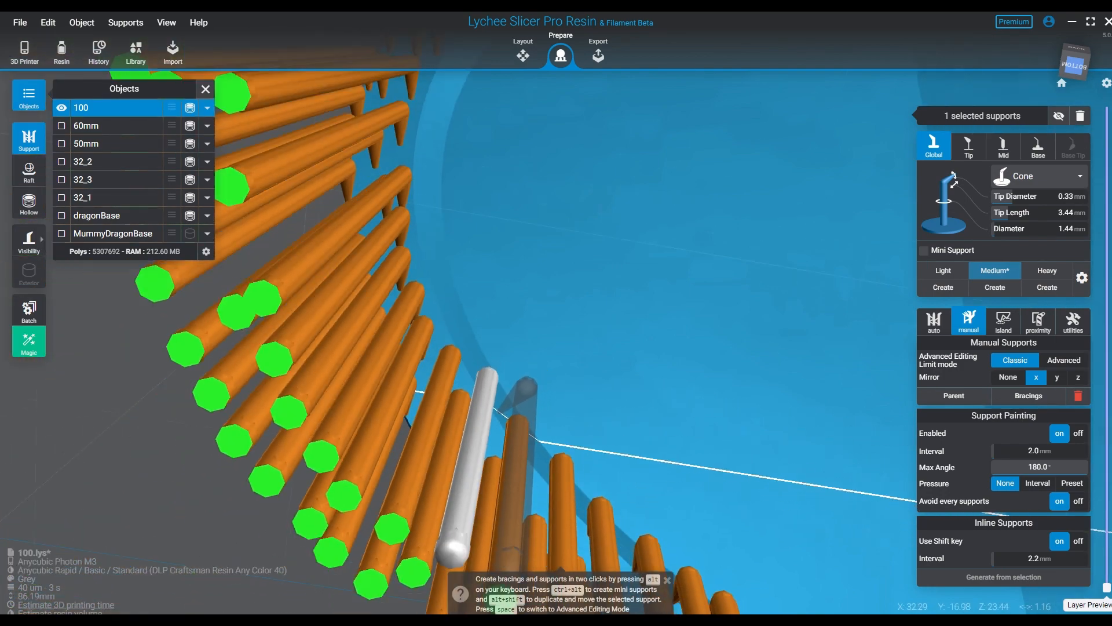
- Carry the mirrored inner row up base 100's sides to the ends of the yellow-patterned arc, at about Z 60 mm
right_click_drag(578, 407, 559, 437)
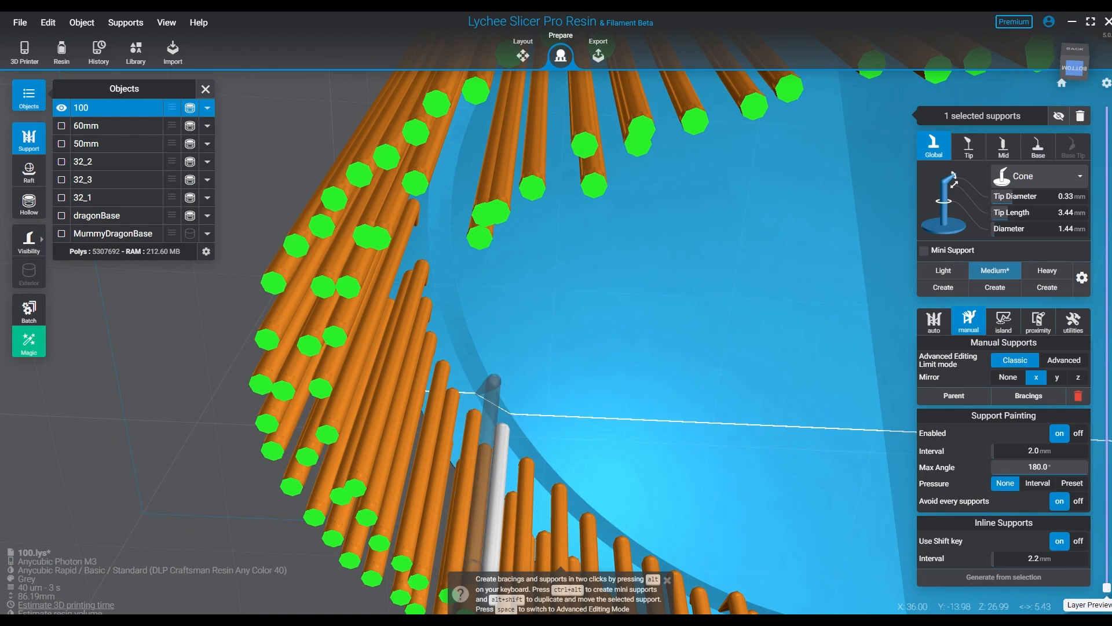
left_click(493, 384)
left_click(457, 353)
left_click(440, 304)
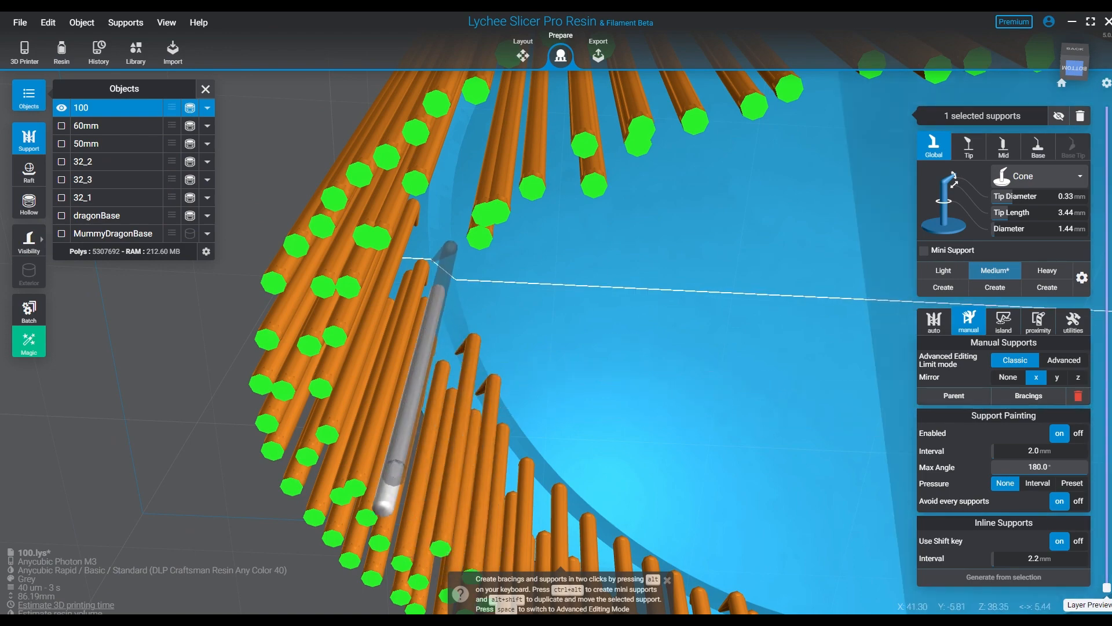
left_click(428, 247)
left_click(456, 214)
right_click_drag(577, 289, 493, 308)
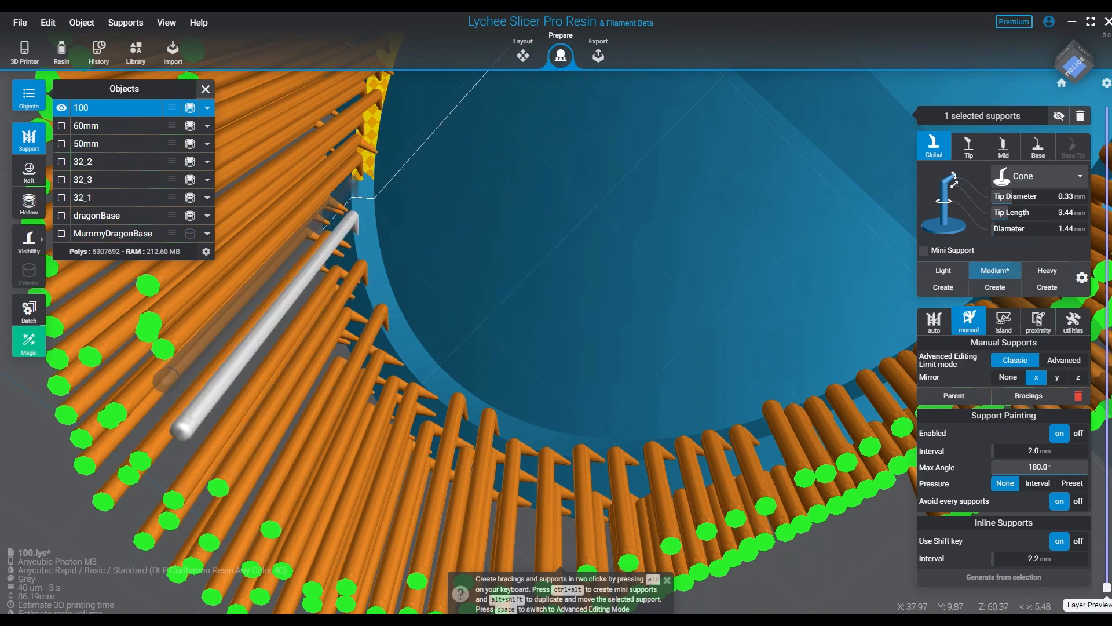
left_click(352, 196)
- Add another mirrored support pair in the inner row at base 100's sides and check the groove from below
middle_click_drag(394, 354, 145, 499)
middle_click_drag(496, 289, 463, 442)
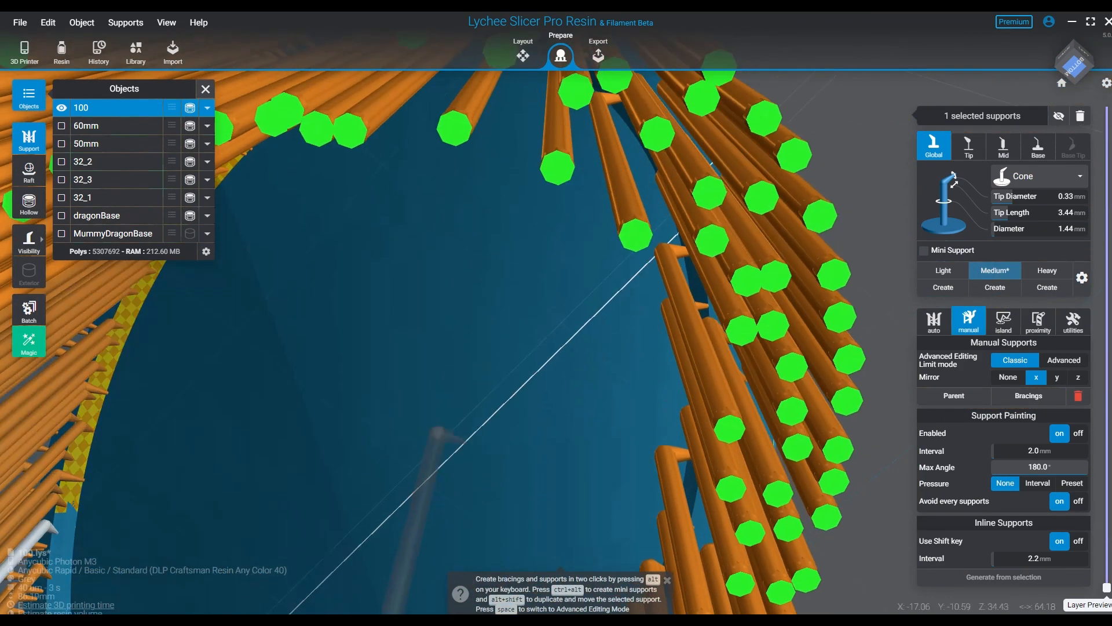
right_click_drag(609, 313, 695, 261)
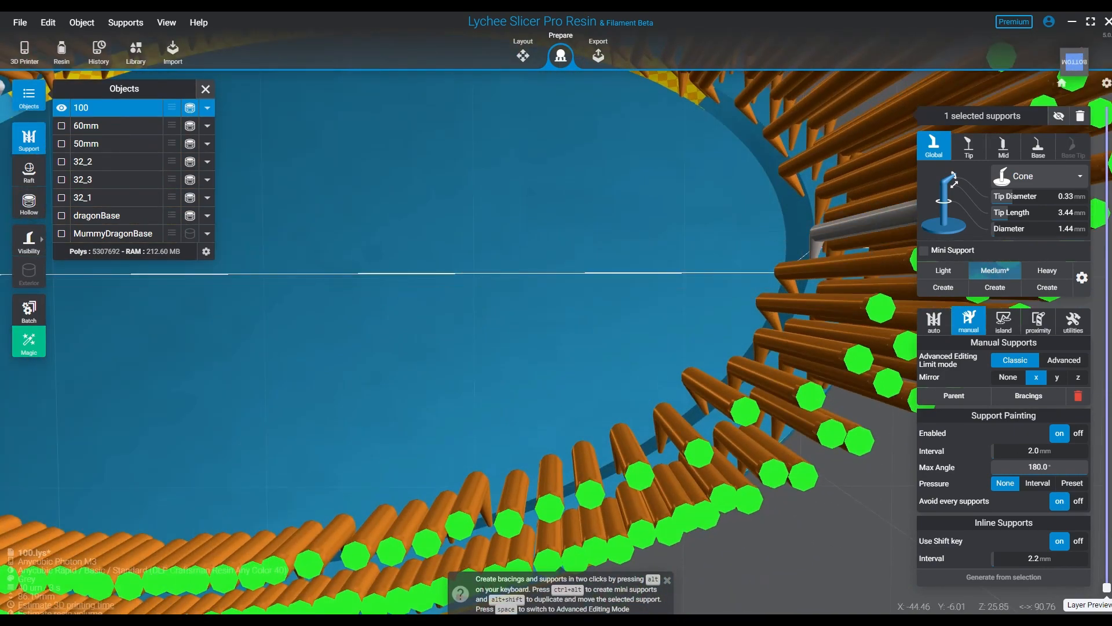
left_click(816, 258)
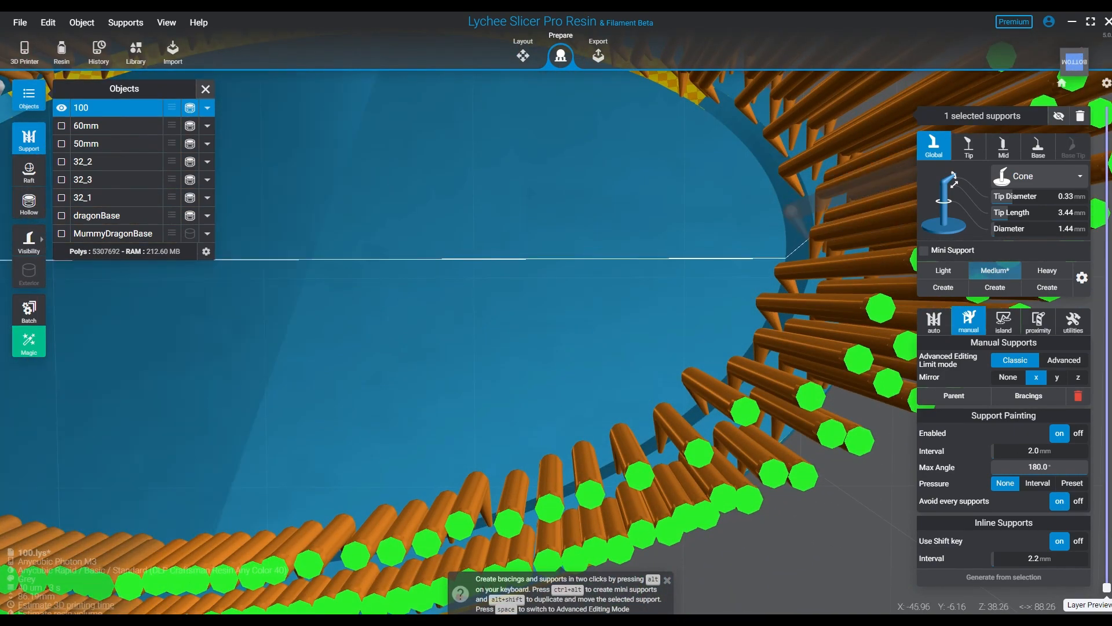
middle_click_drag(684, 254, 813, 422)
right_click_drag(585, 424, 550, 418)
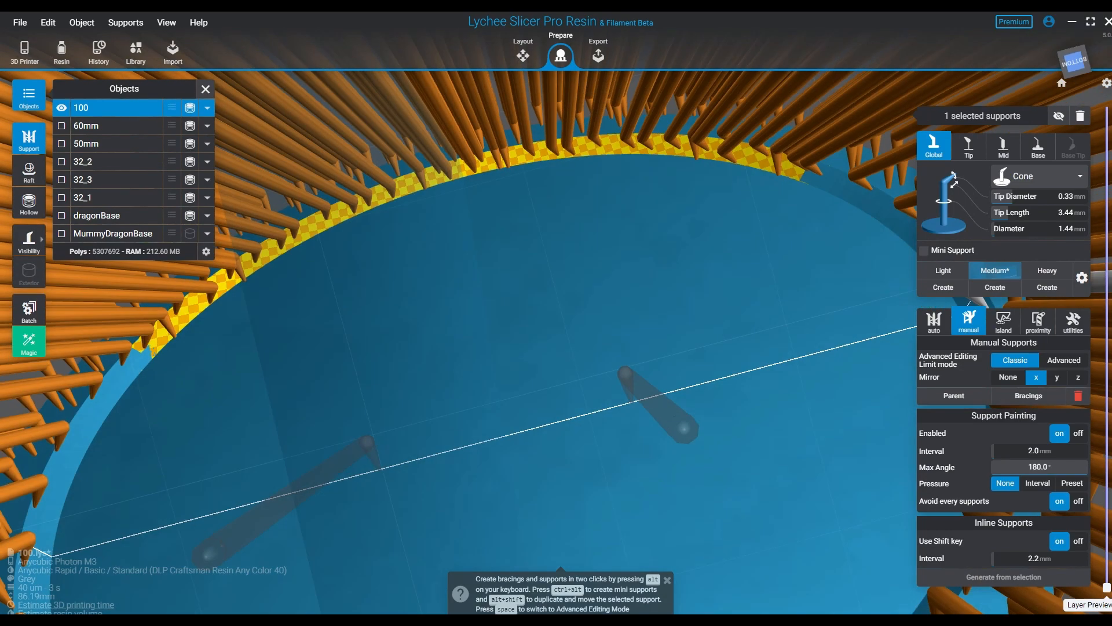
- Examine the support rows around base 100's groove and rim from below
right_click_drag(652, 360, 715, 371)
middle_click_drag(603, 410, 683, 181)
mouse_move(643, 400)
right_mouse_down()
mouse_move(622, 438)
mouse_move(641, 408)
right_mouse_up()
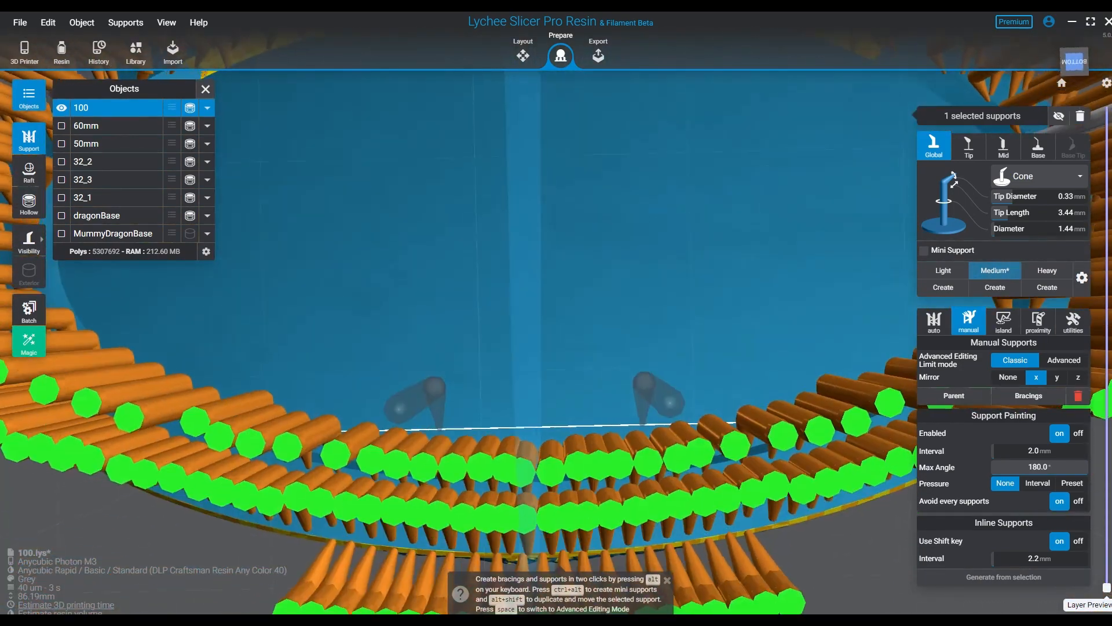
middle_click_drag(642, 408, 688, 489)
scroll(688, 489, "up", 2)
scroll(806, 465, "down", 4)
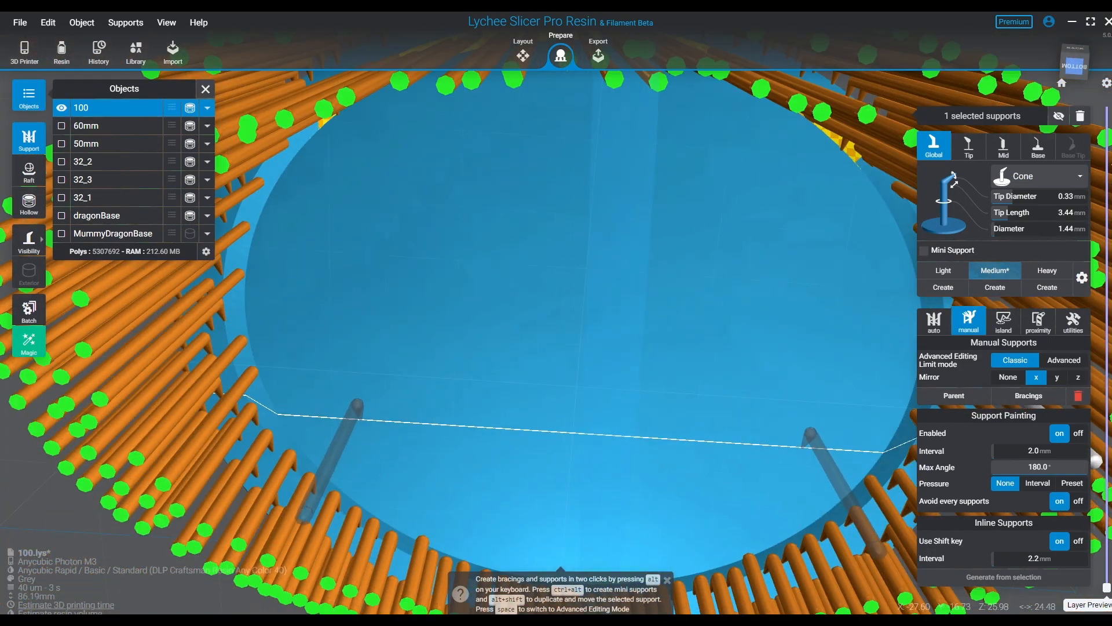
scroll(692, 493, "down", 3)
right_click_drag(691, 495, 742, 426)
- Hide all existing supports and place a single new support at the middle of base 100's yellow-patterned groove arc
key("Escape")
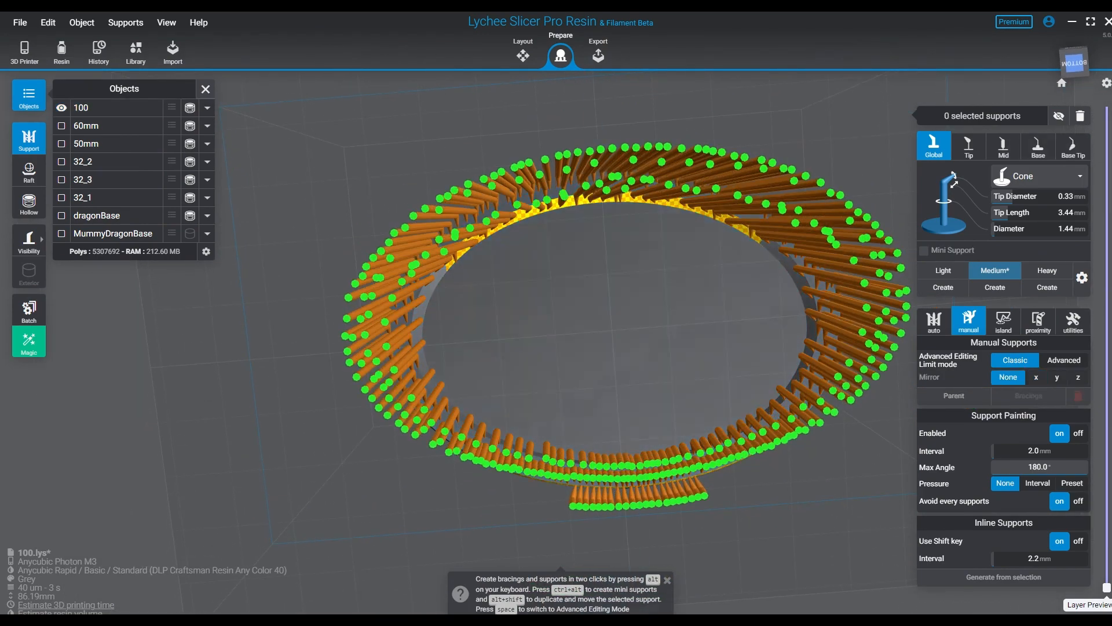
key("h")
left_click(741, 426)
key("Escape")
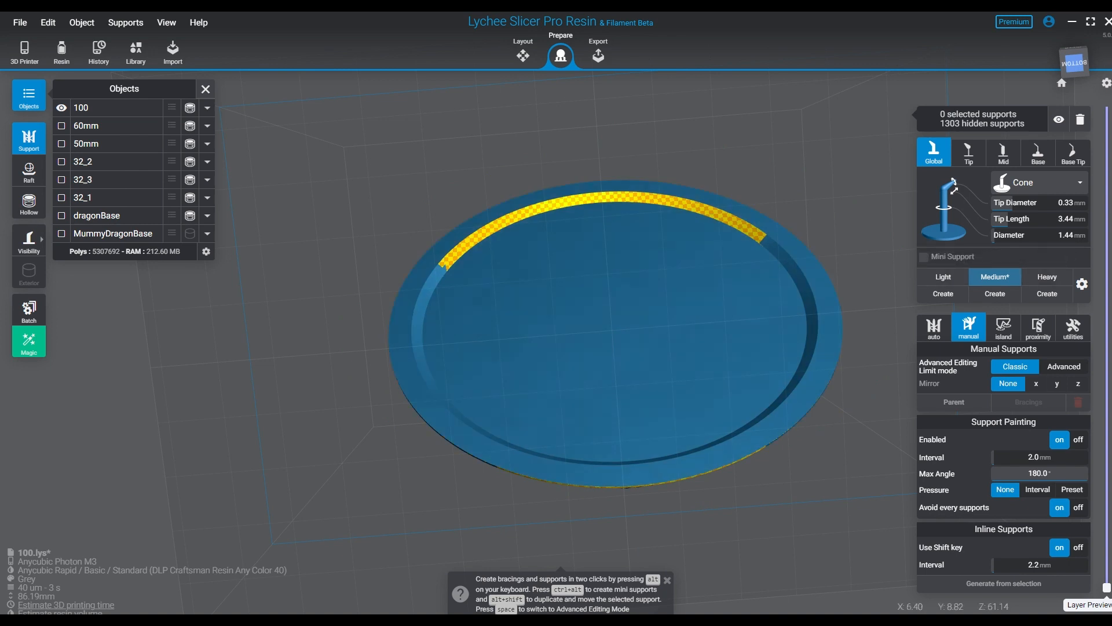
left_click(635, 207)
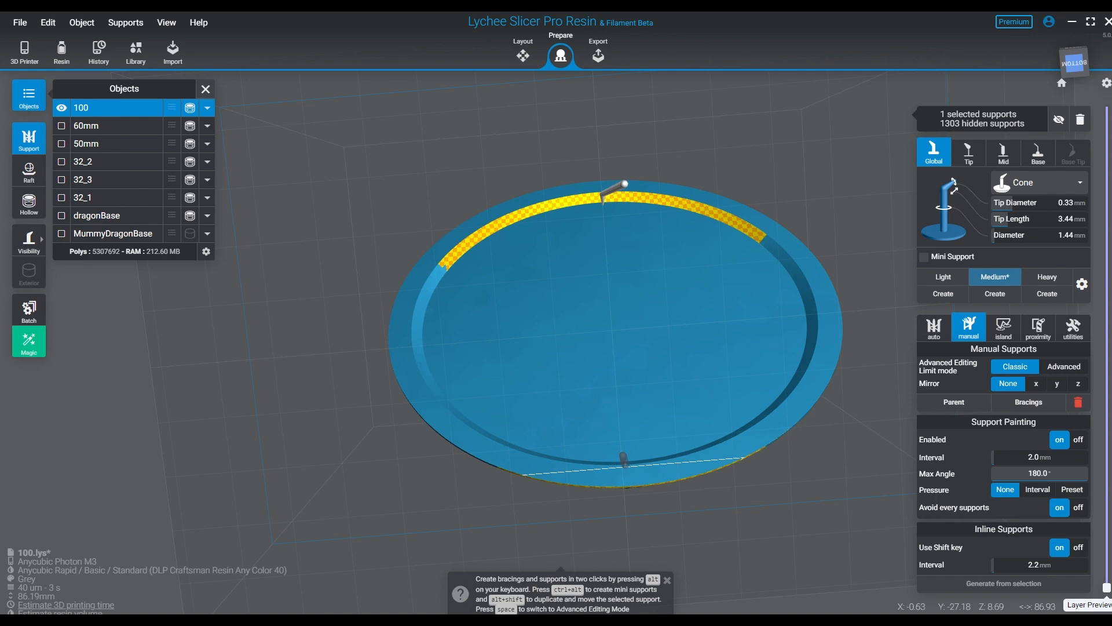
- Try an inline support row down base 100's centre to the lower groove at a 2.2 mm interval
left_click(625, 465, "shift")
right_click_drag(698, 431, 561, 347)
scroll(582, 252, "up", 5)
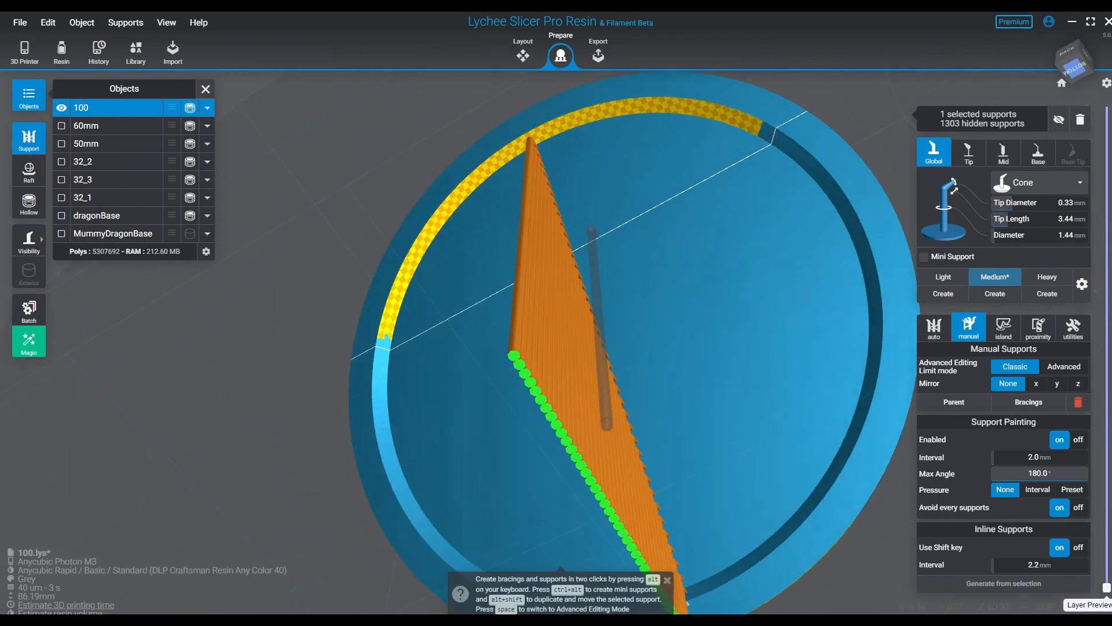
key("ctrl+z")
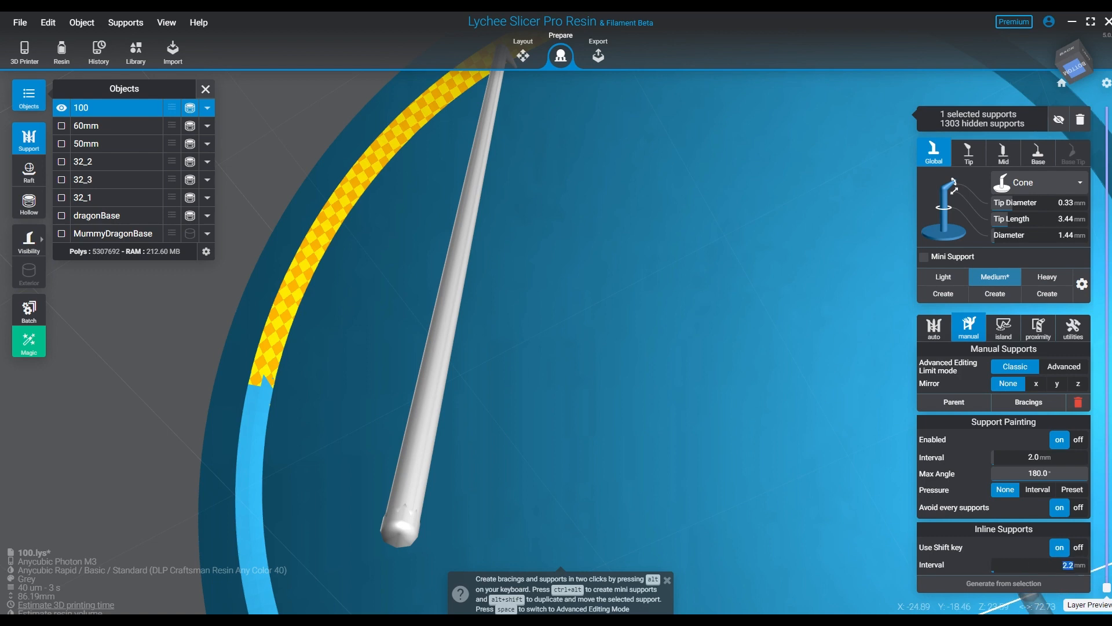
- Try the inline support row down base 100's centre with the inline interval set to 4 mm
right_click_drag(556, 347, 579, 301)
scroll(556, 324, "down", 4)
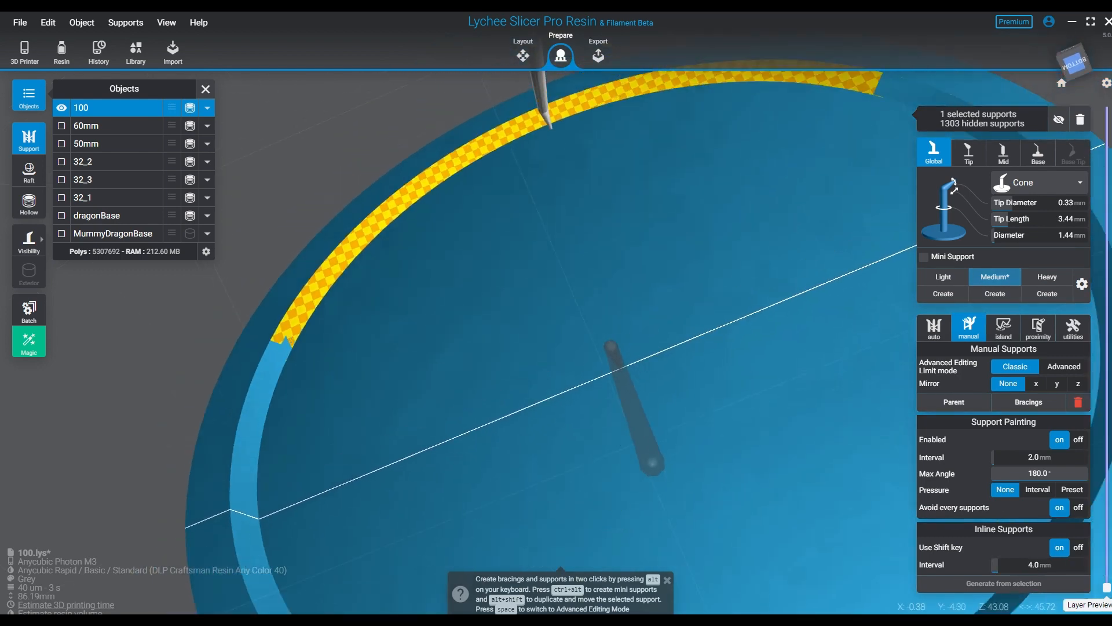
right_click_drag(695, 526, 561, 463)
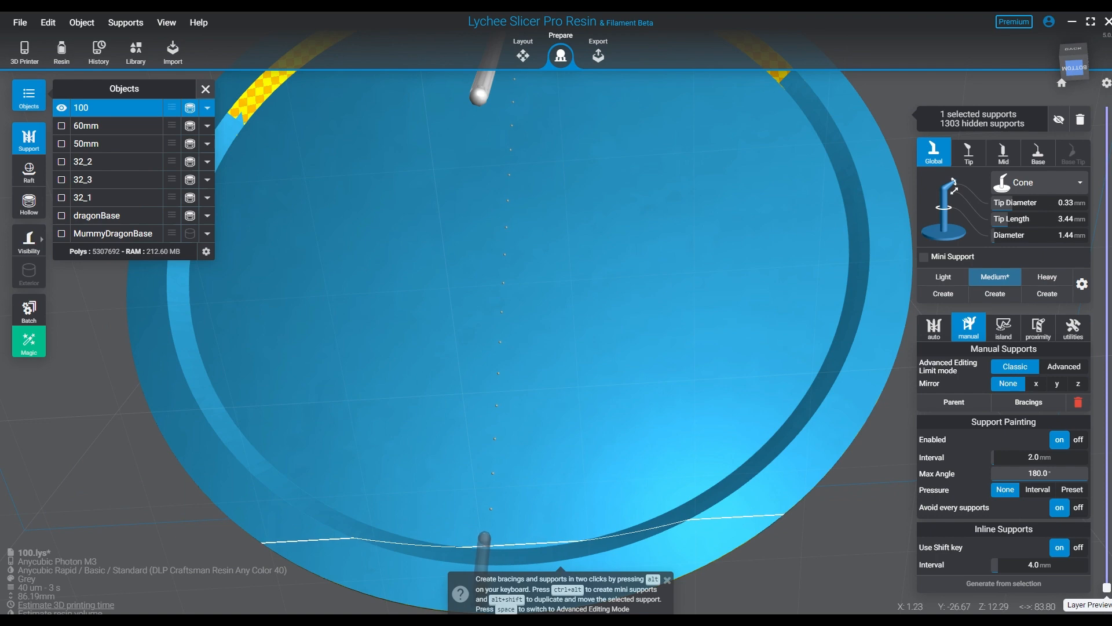
left_click(489, 544, "shift")
scroll(556, 463, "down", 2)
right_click_drag(614, 393, 561, 447)
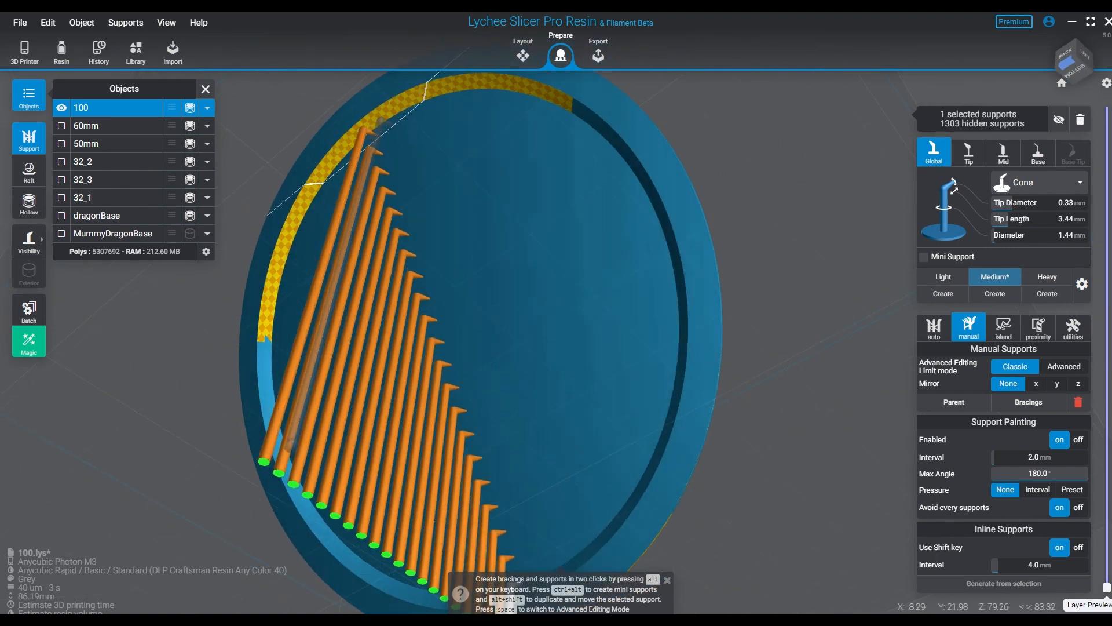
key("ctrl+z")
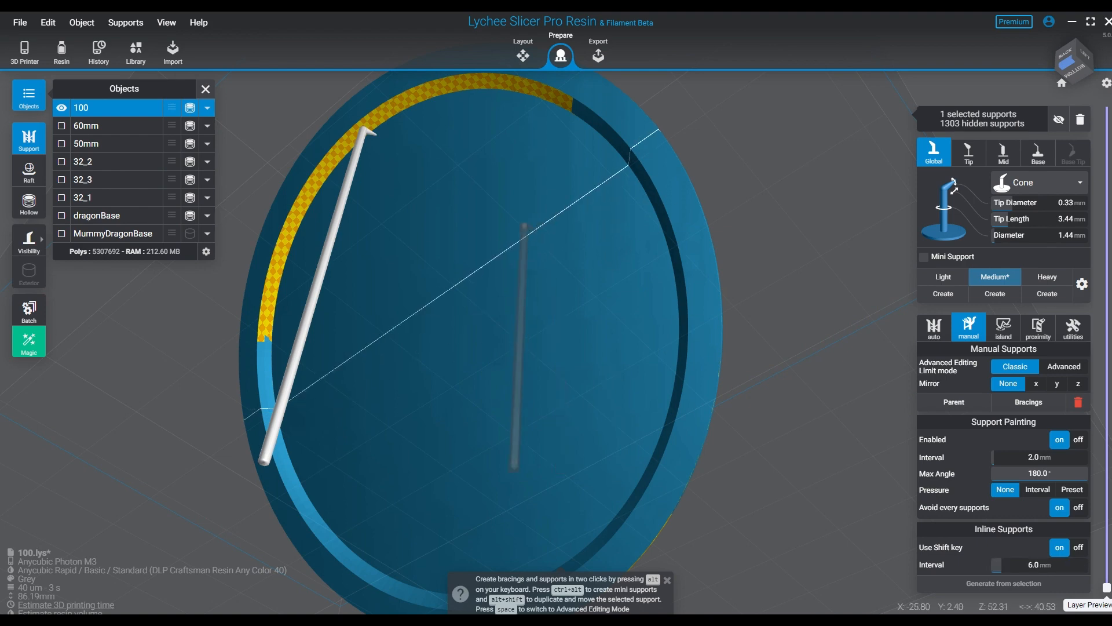
- Try the inline row with a 6 mm interval, ending at base 100's lower groove at about X 11 mm, Z 13 mm
middle_click_drag(499, 538, 490, 310)
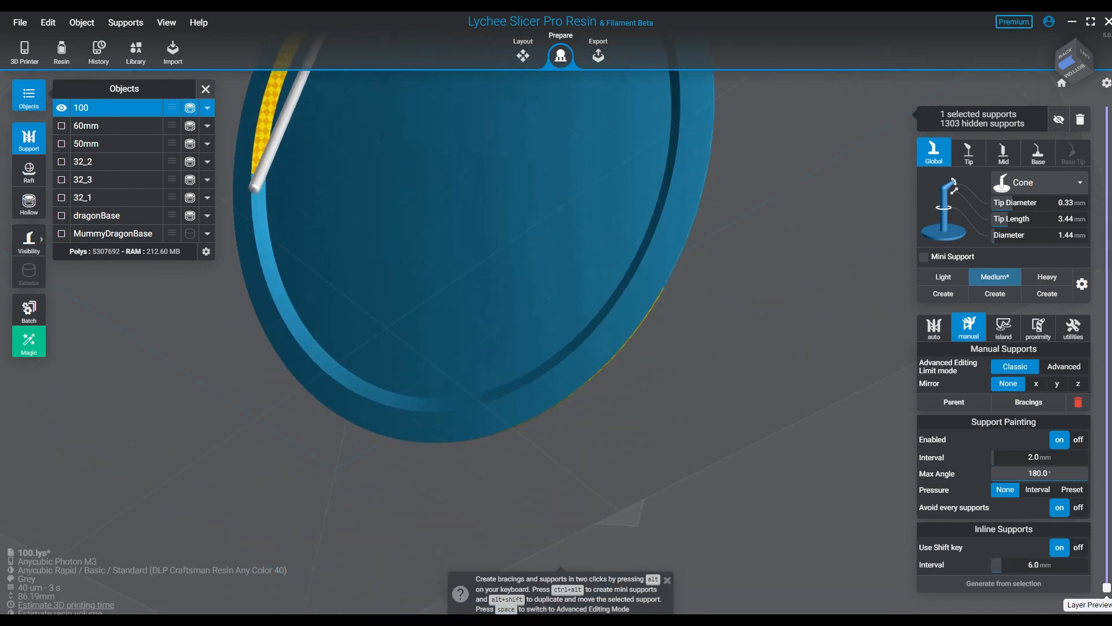
left_click(667, 580)
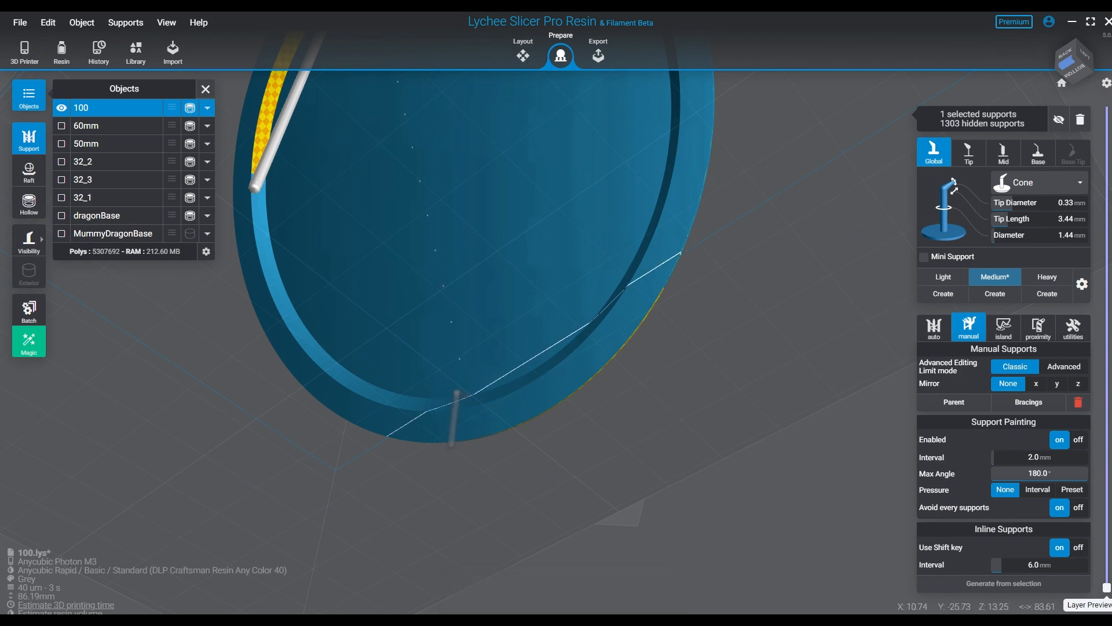
left_click(467, 396, "shift")
right_click_drag(467, 395, 524, 449)
key("ctrl+z")
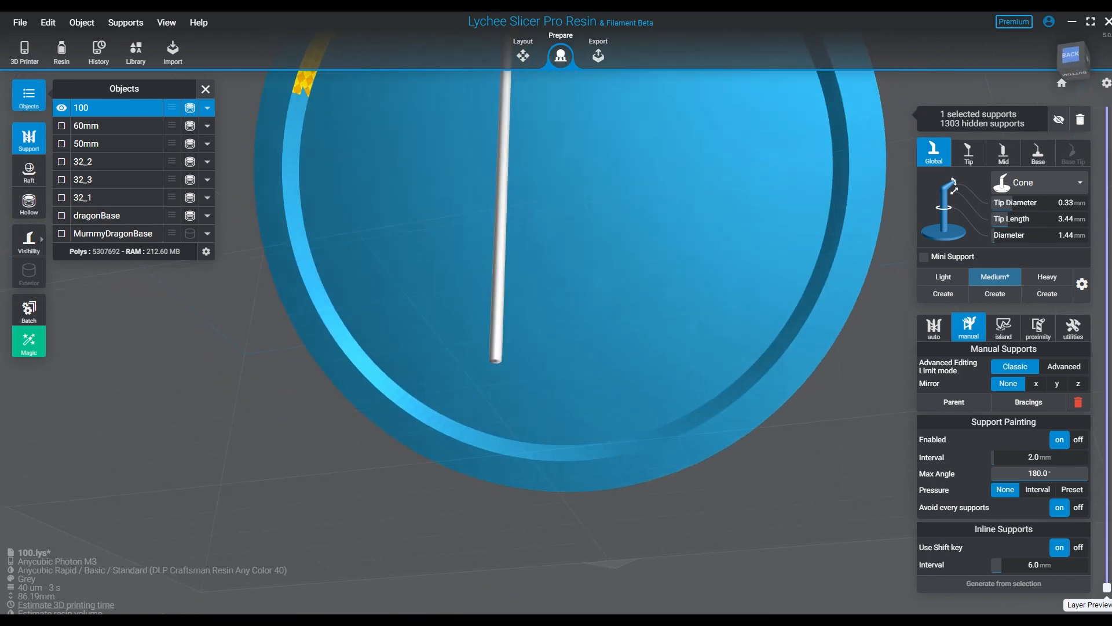
- Generate two adjoining inline support rows at a 6 mm interval down base 100's centre, meeting near X -1 mm, Z 13 mm
mouse_move(641, 455)
right_mouse_down()
mouse_move(675, 485)
mouse_move(656, 447)
right_mouse_up()
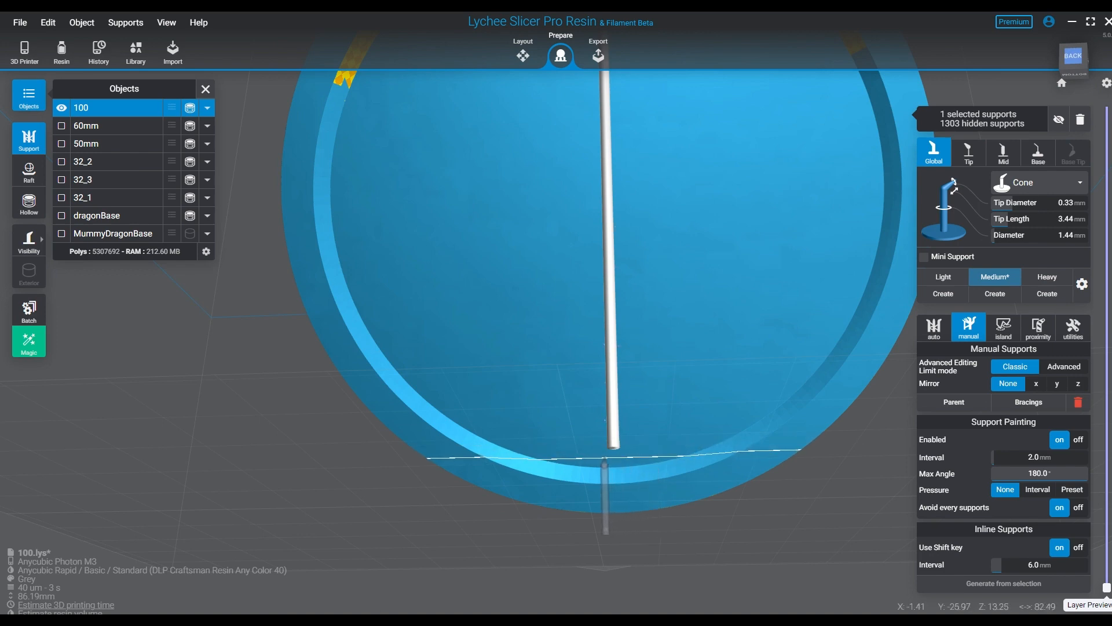
left_click(605, 458)
middle_click_drag(548, 232, 532, 402)
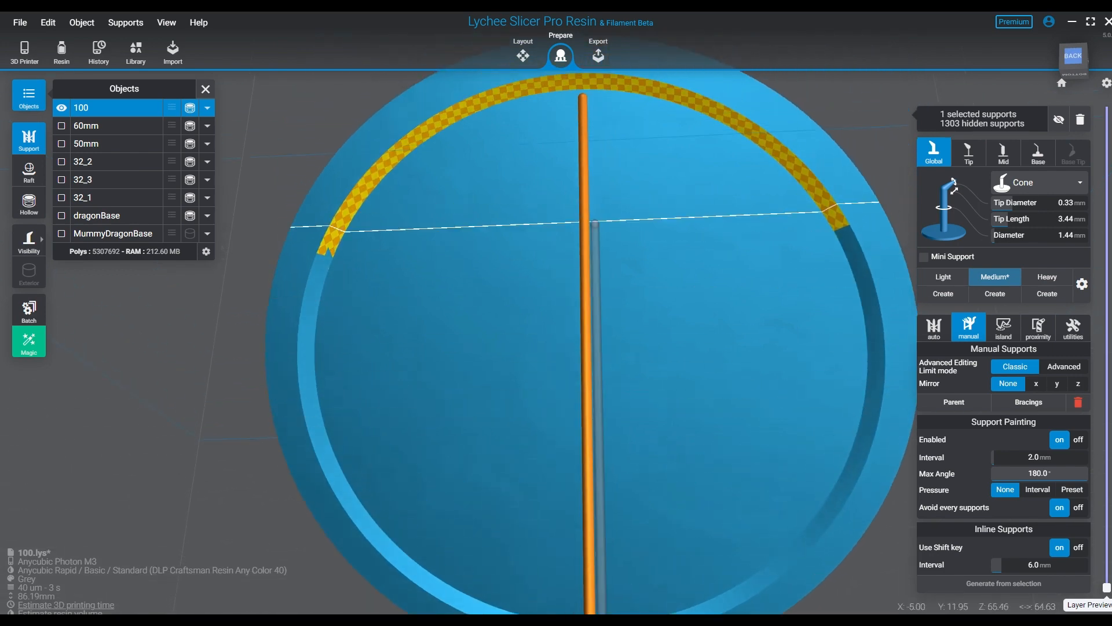
left_click(556, 97, "shift")
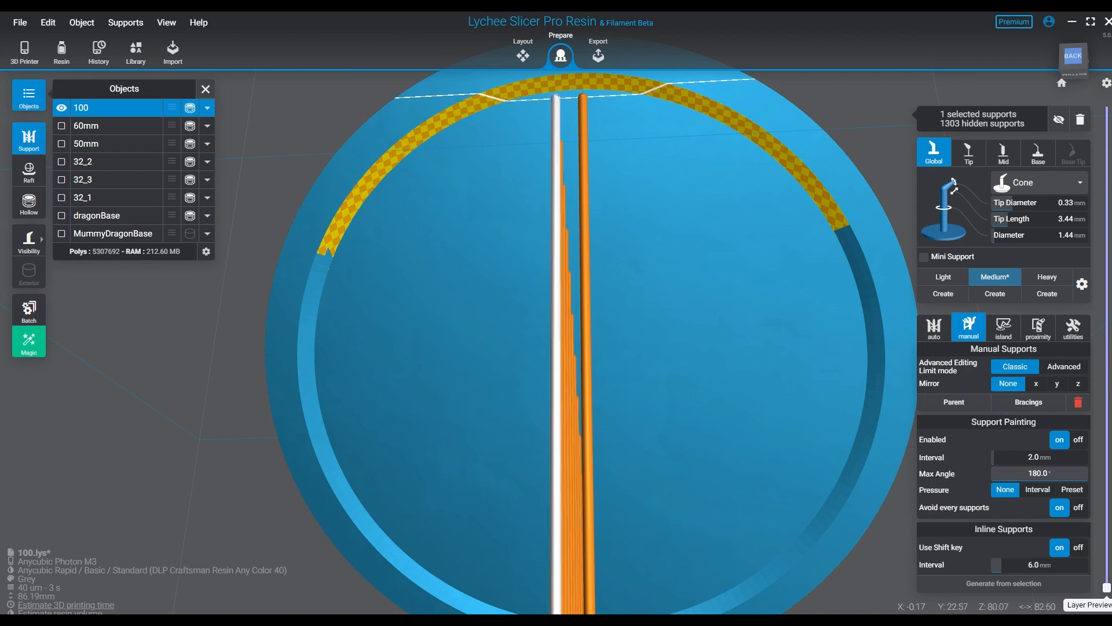
- Add a third inline row on the negative X side, from the yellow-patterned arc to the lower groove at about X -3 mm
left_click(612, 94)
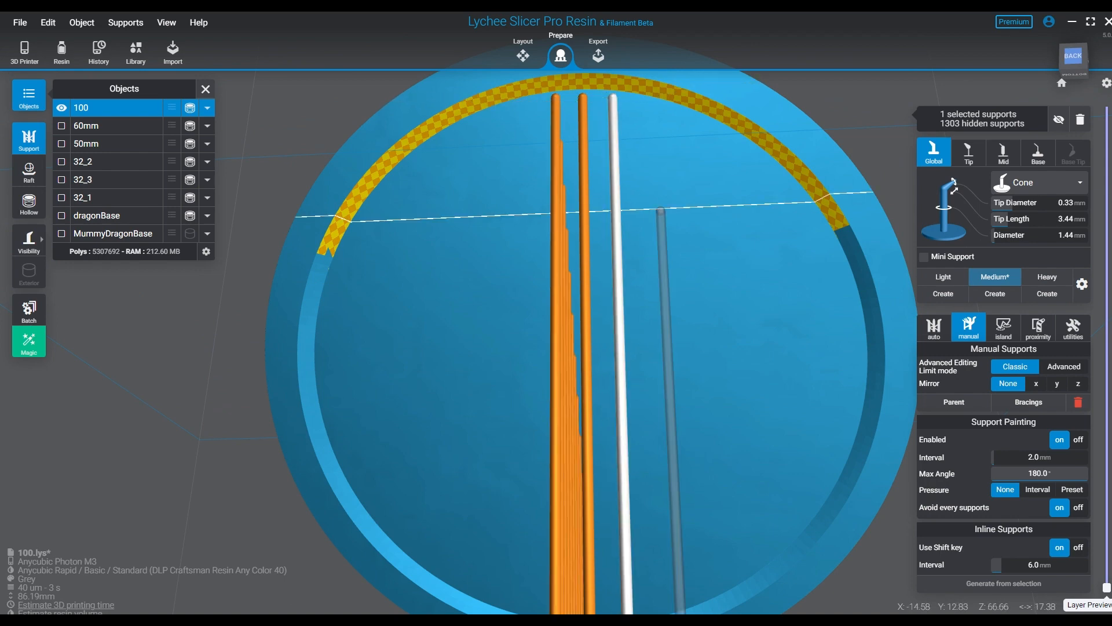
right_click_drag(683, 325, 680, 255)
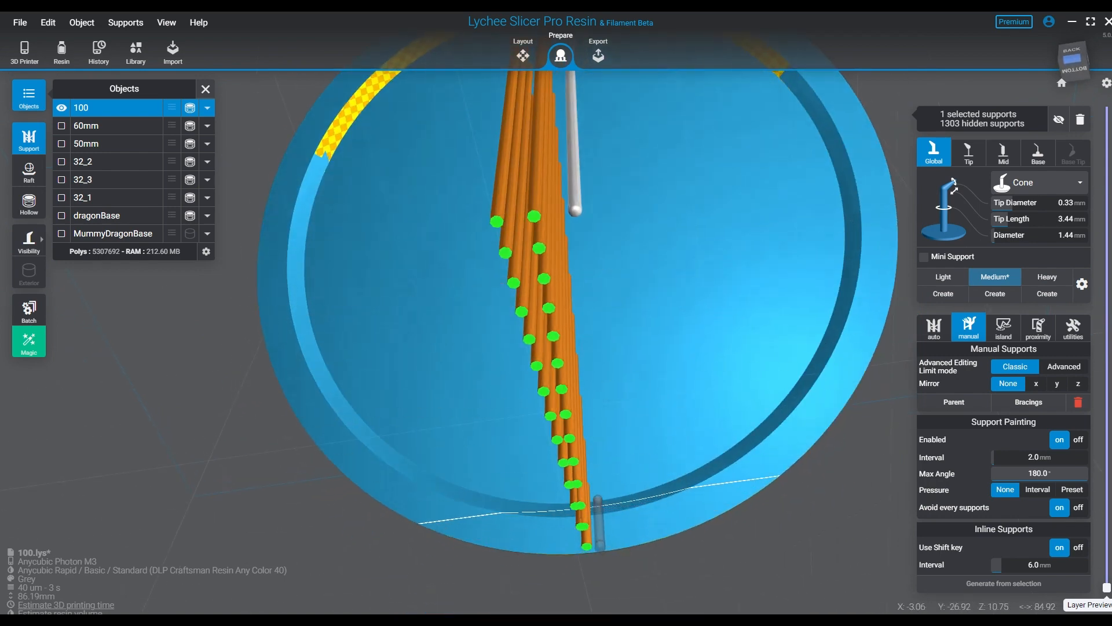
left_click(595, 497, "shift")
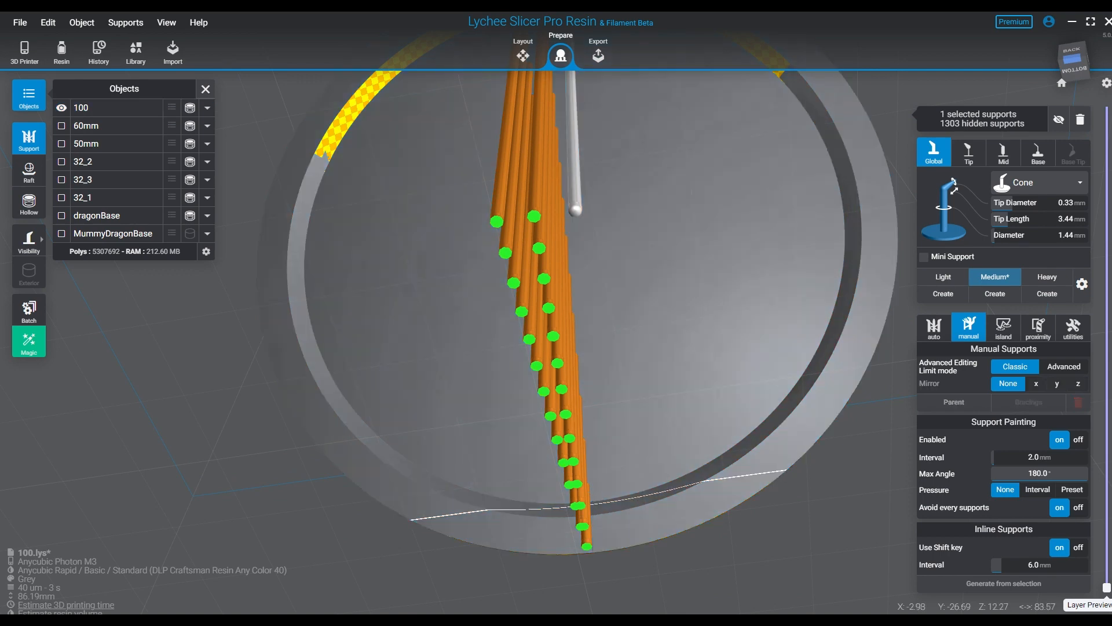
left_click(593, 502)
left_click(574, 200)
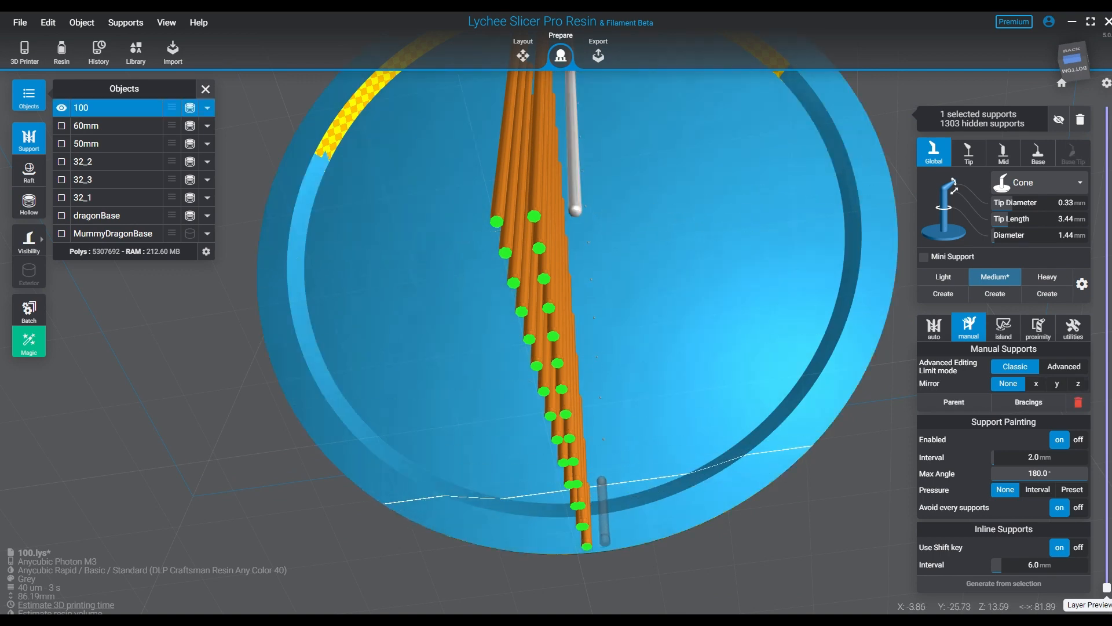
left_click(595, 544, "shift")
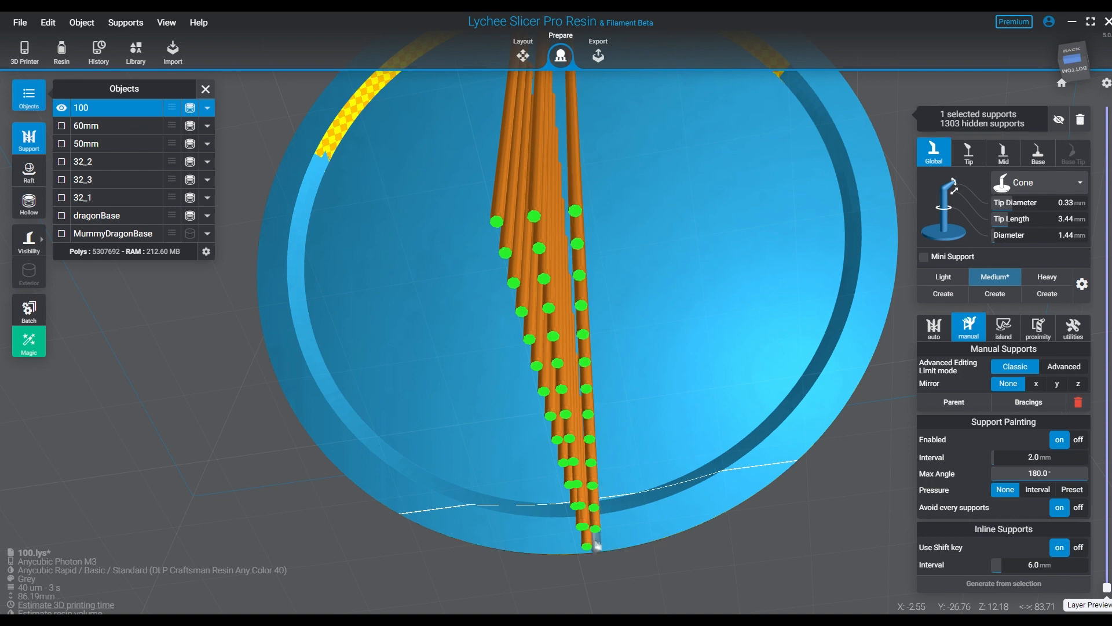
- Add a fourth inline row starting at the yellow-patterned arc at about X -12 mm, Z 79 mm, down to the lower groove
right_click_drag(673, 441, 683, 515)
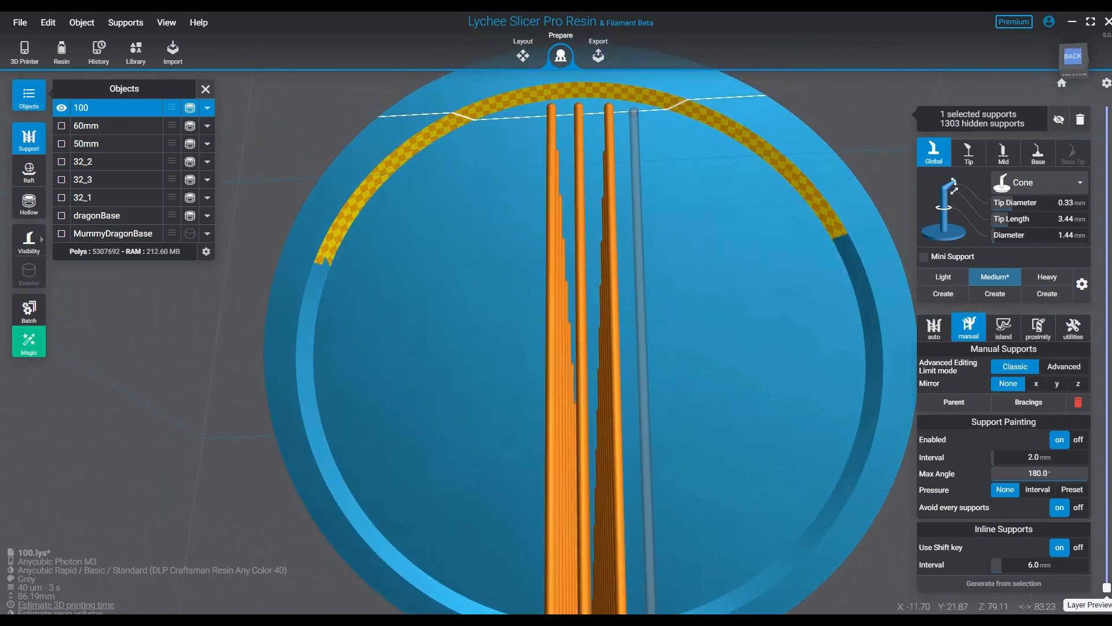
left_click(638, 110)
right_click_drag(756, 307, 733, 220)
left_click(608, 416, "shift")
- Add an inline row on the positive X side of the existing rows, ending at the lower groove near X 0 mm, Z 11 mm
right_click_drag(553, 406, 625, 466)
middle_click_drag(642, 307, 621, 424)
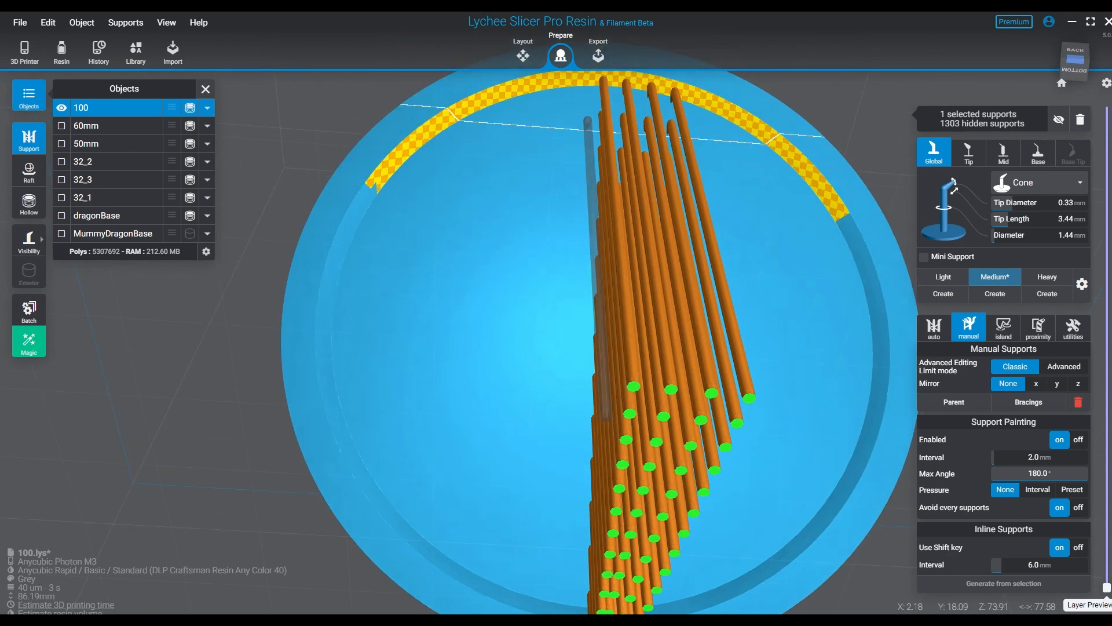
left_click(576, 84)
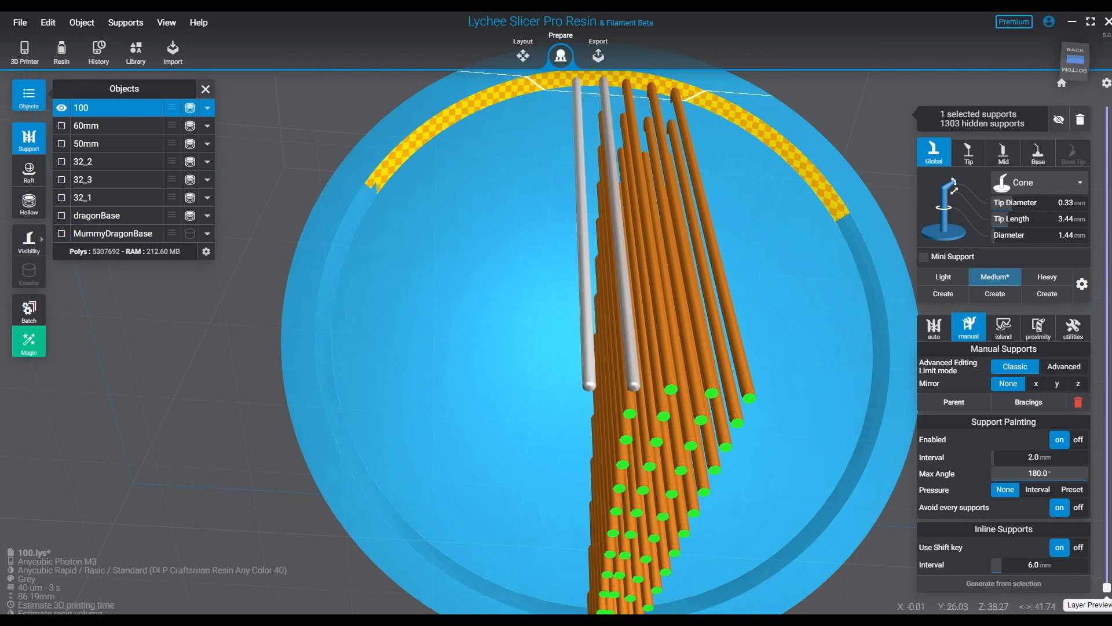
middle_click_drag(623, 347, 587, 116)
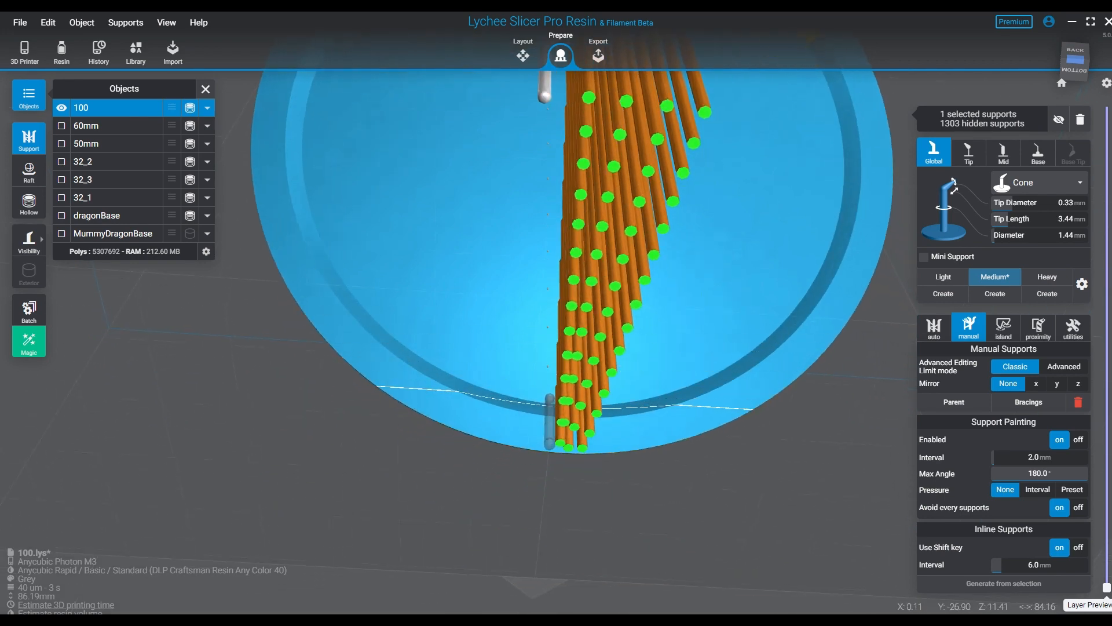
left_click(549, 400, "shift")
- Add another inline row from about X 9 mm, Z 79 mm under the yellow-patterned arc to about X 3 mm at the lower groove
middle_click_drag(538, 145, 552, 477)
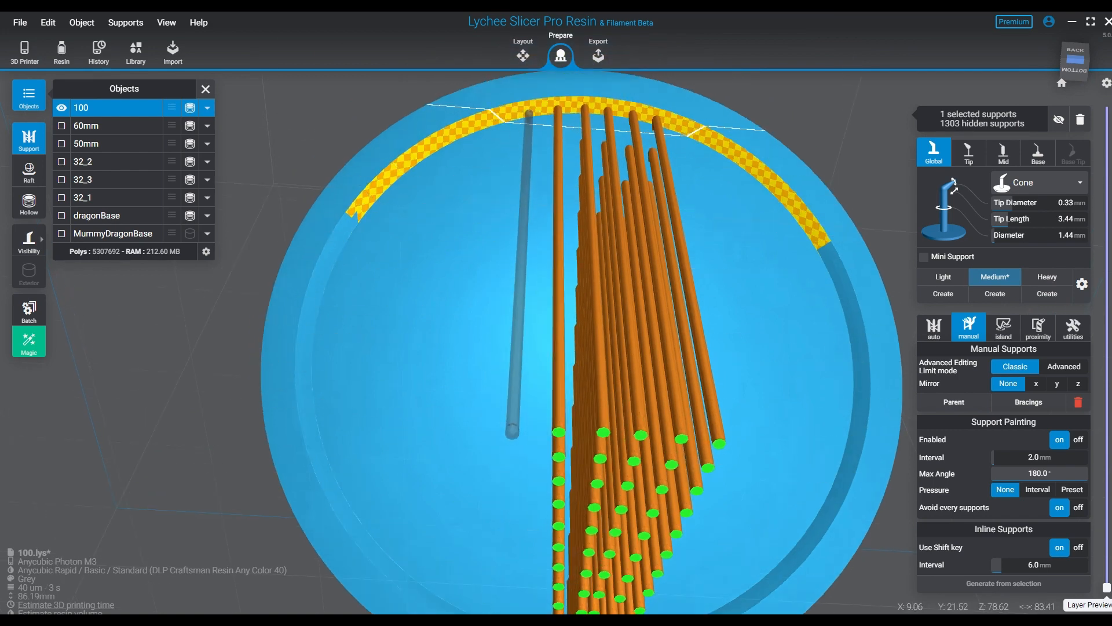
left_click(529, 113)
middle_click_drag(543, 319, 493, 130)
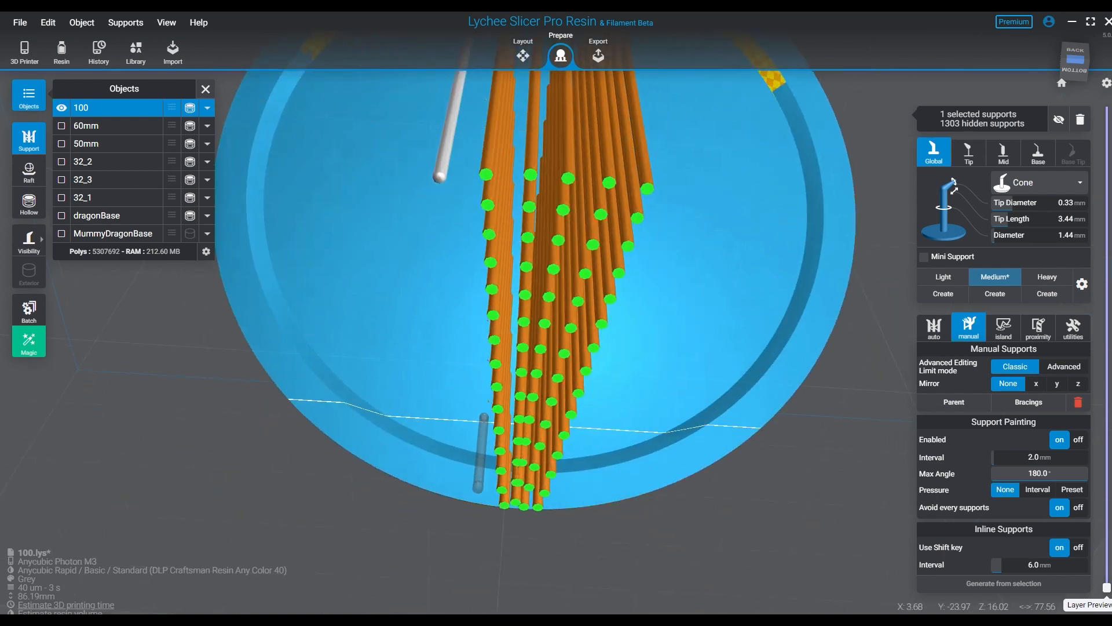
left_click(483, 449, "shift")
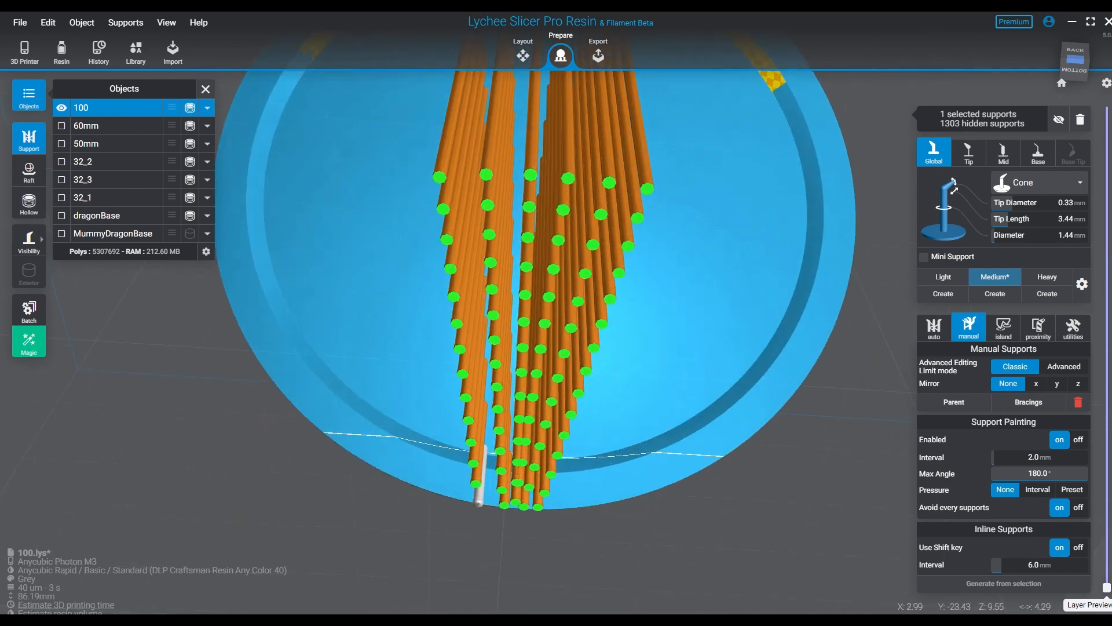
- Add an inline row from about X 13 mm, Z 78 mm under the arc to about X 7 mm, Z 12 mm at the lower groove
right_click_drag(483, 449, 494, 484)
middle_click_drag(547, 173, 522, 278)
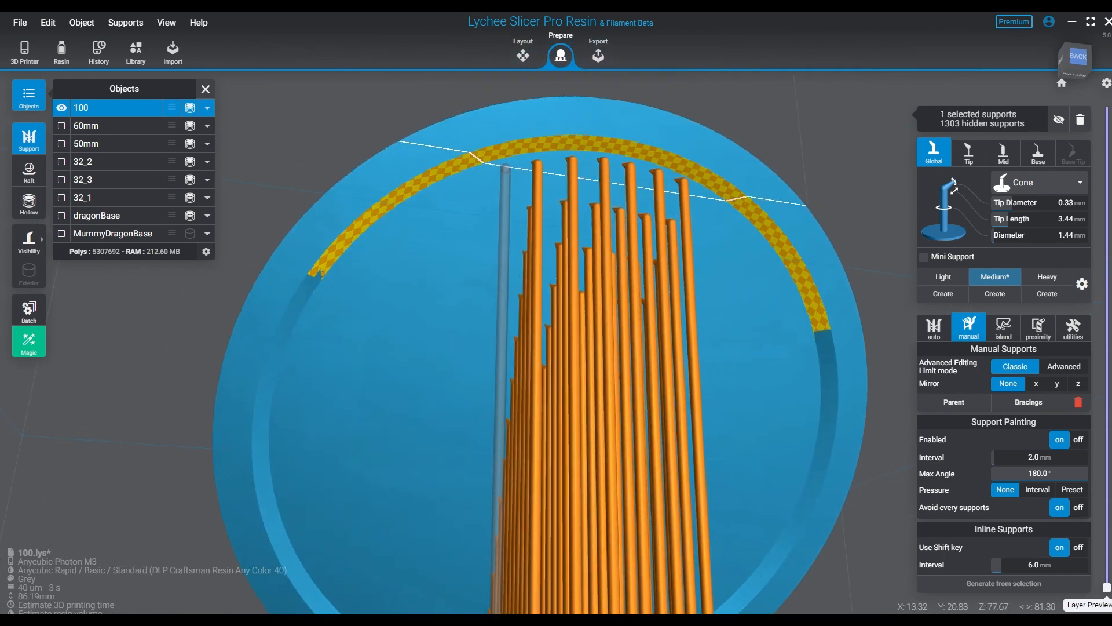
left_click(498, 160)
middle_click_drag(578, 318, 510, 32)
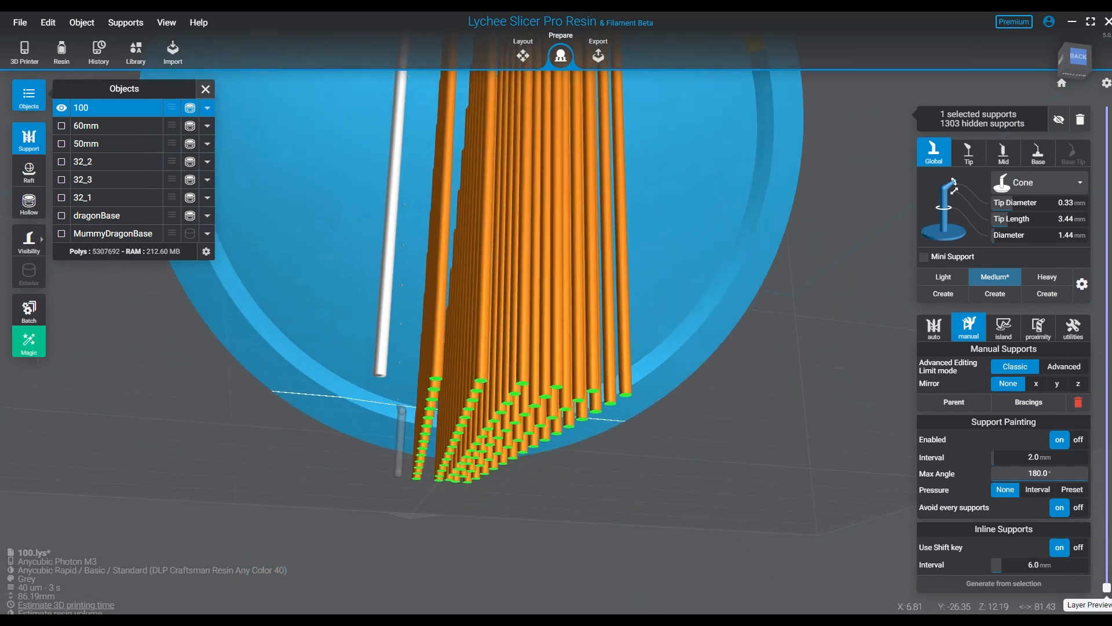
left_click(395, 401, "shift")
- Add one more inline row outside the last one on the positive X side, from the yellow-patterned arc to base 100's lower groove
middle_click_drag(408, 165, 438, 372)
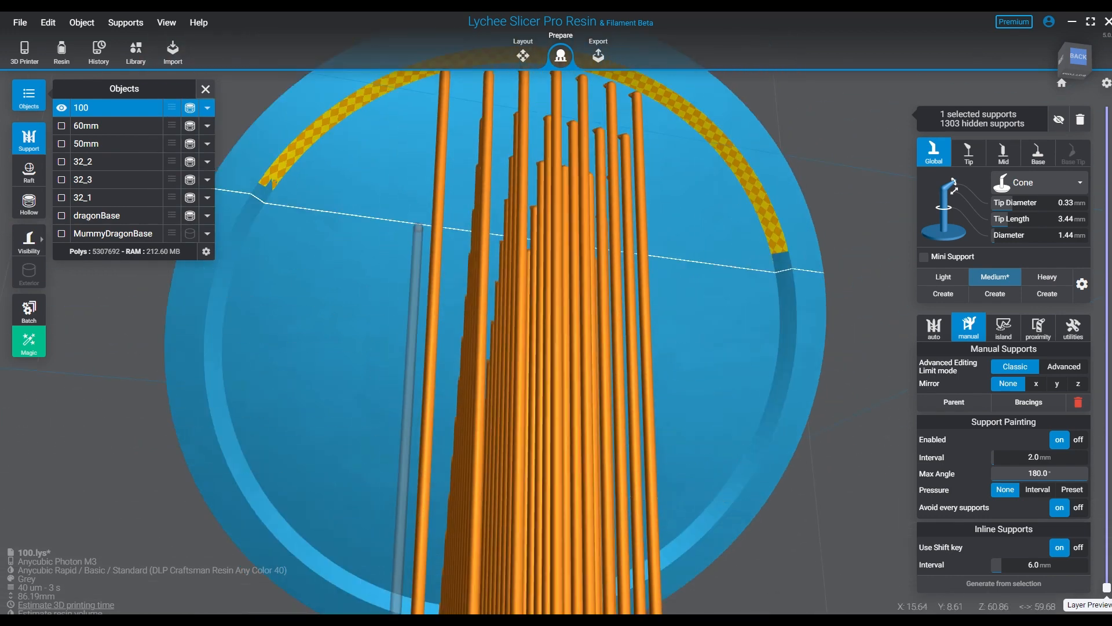
left_click(396, 88)
middle_click_drag(558, 513, 559, 250)
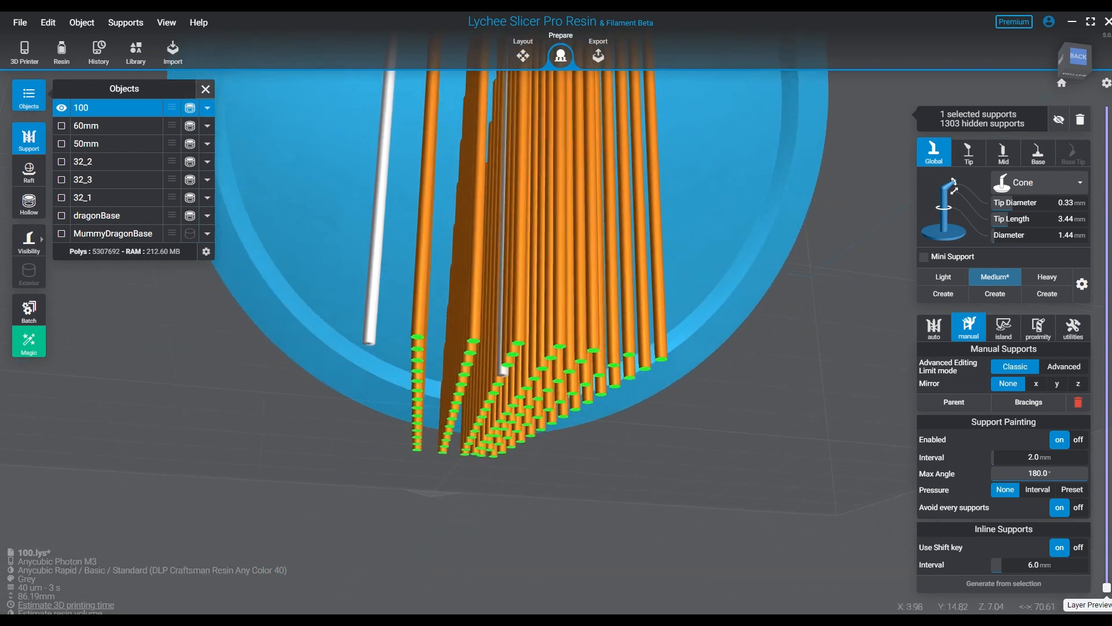
left_click(385, 363, "shift")
middle_click_drag(387, 347, 390, 369)
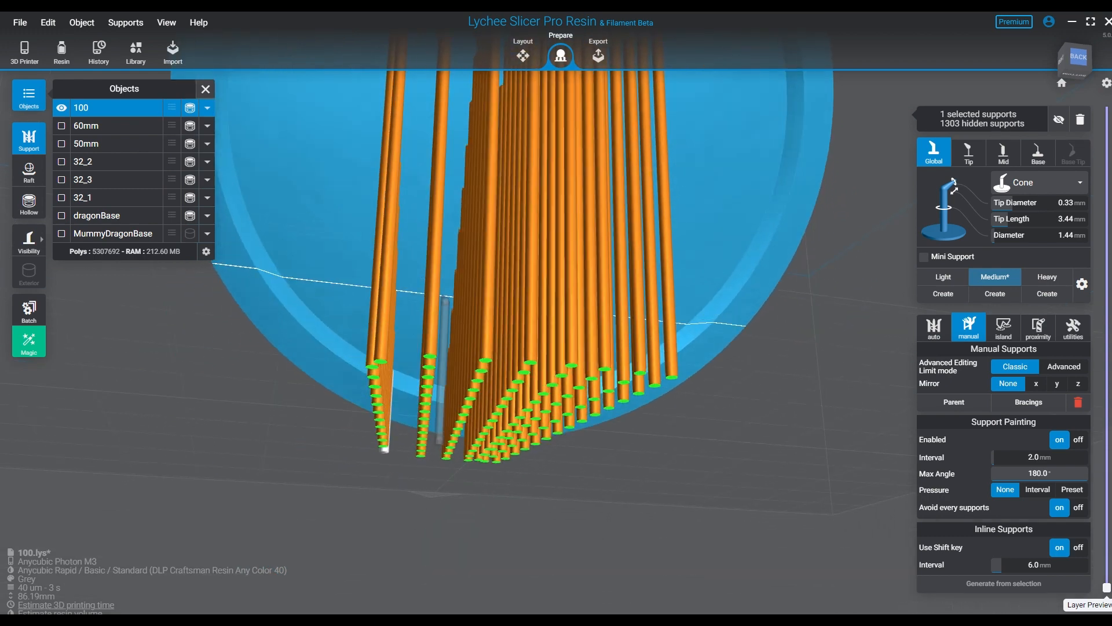
middle_click_drag(452, 307, 521, 469)
middle_click_drag(488, 320, 494, 392)
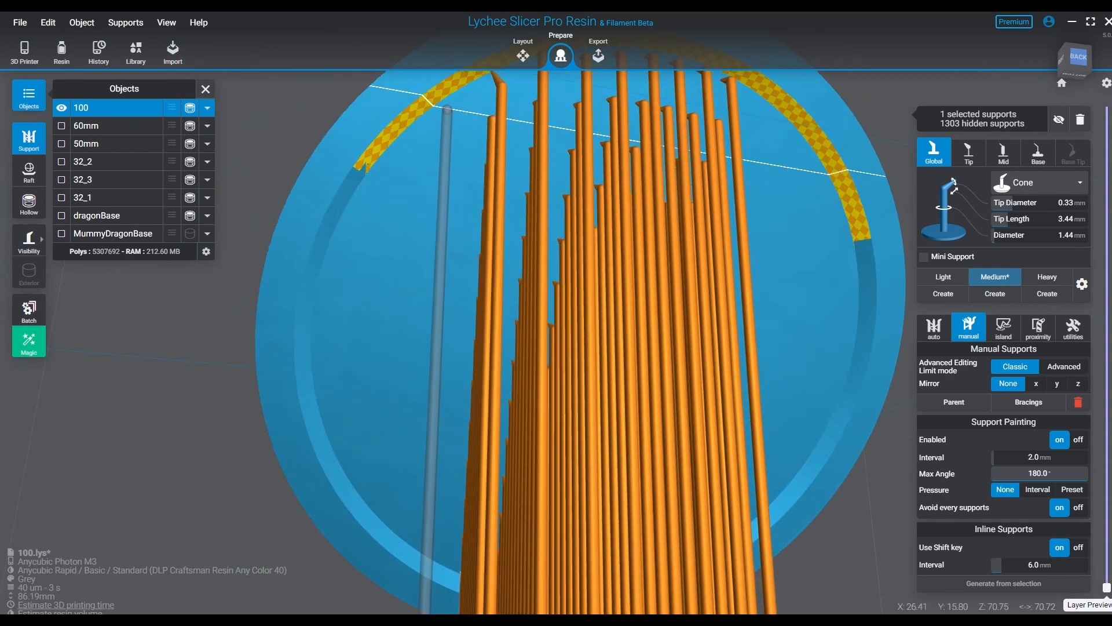
- Add an inline support row on base 100's positive X side, from about X 26 mm, Z 71 mm down to the lower groove
left_click(427, 94)
right_click_drag(644, 359, 648, 305)
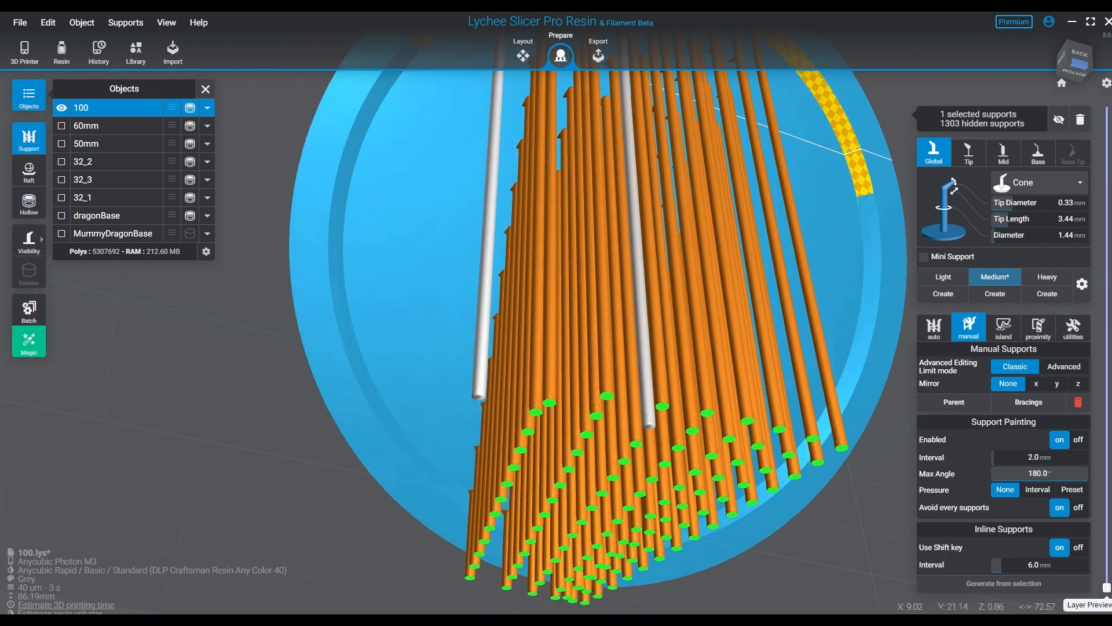
left_click(445, 472, "shift")
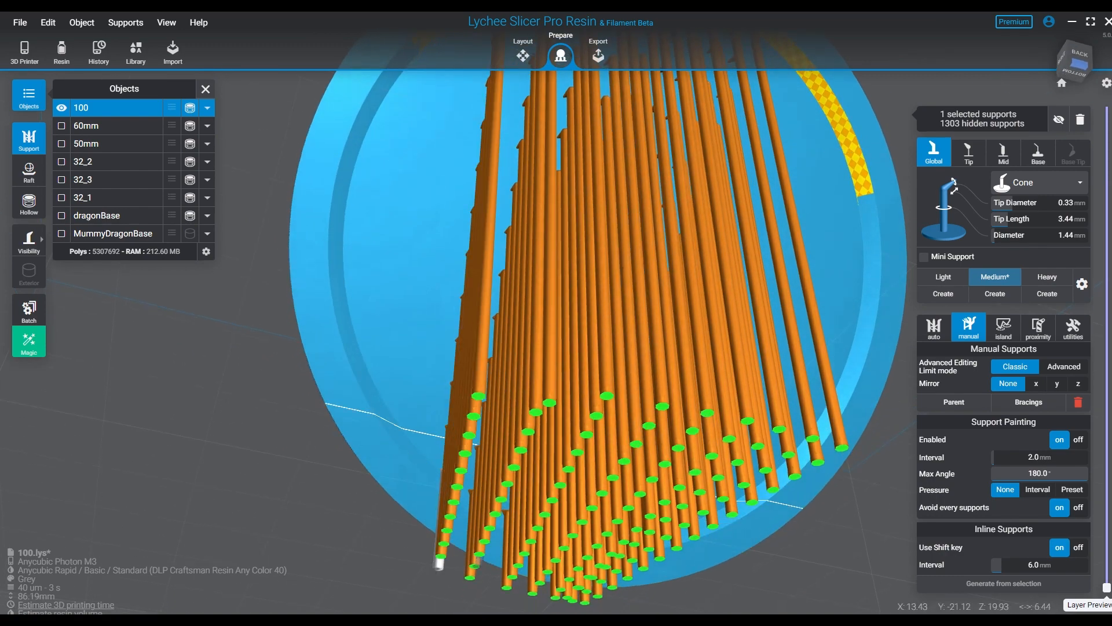
- Add another inline row outside the previous one on the positive X side, spanning base 100's recess down to its lower edge
right_click_drag(449, 168, 443, 229)
left_click(435, 154)
right_click_drag(554, 324, 581, 248)
left_click(446, 333, "shift")
- Fill the remaining positive X side of the recess, out to the side groove, with progressively shorter inline support rows
right_click_drag(519, 348, 513, 409)
middle_click_drag(435, 137, 419, 147)
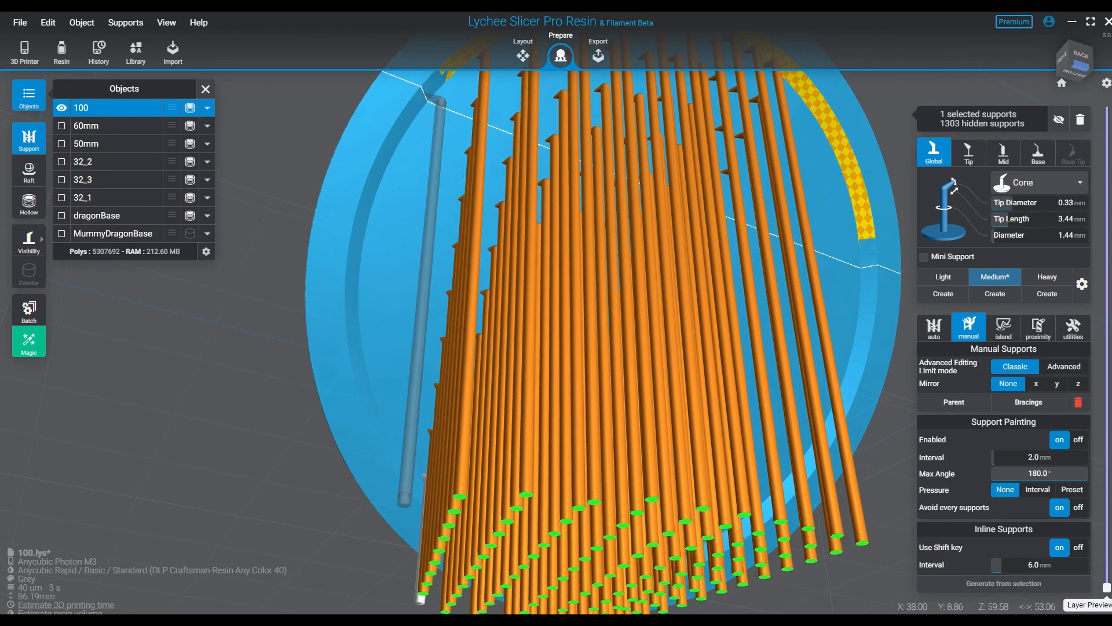
left_click(445, 80)
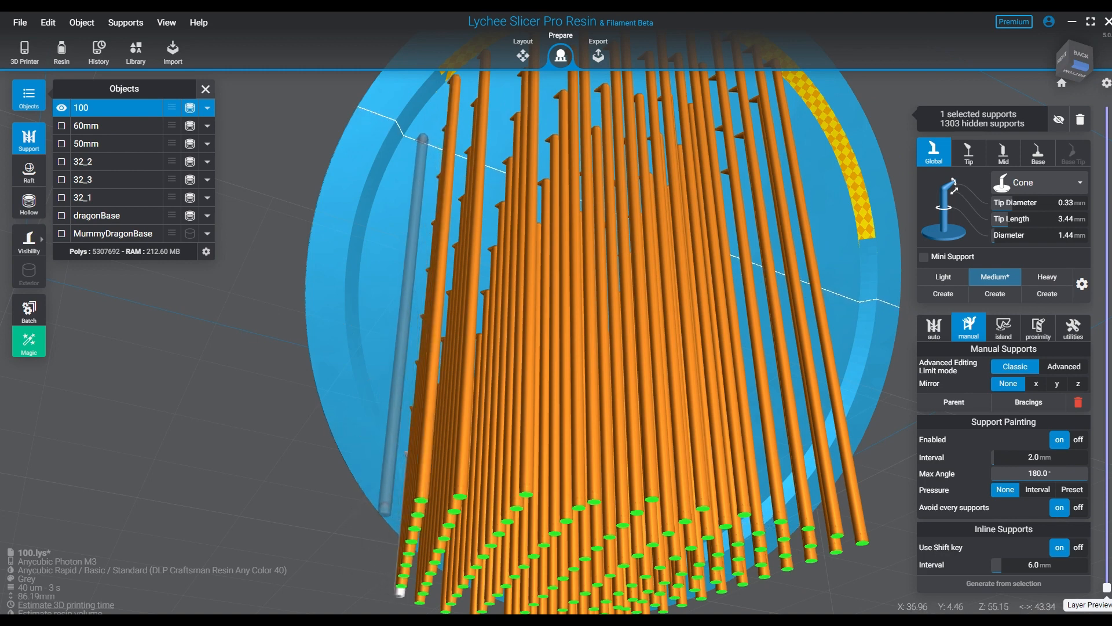
left_click(414, 136)
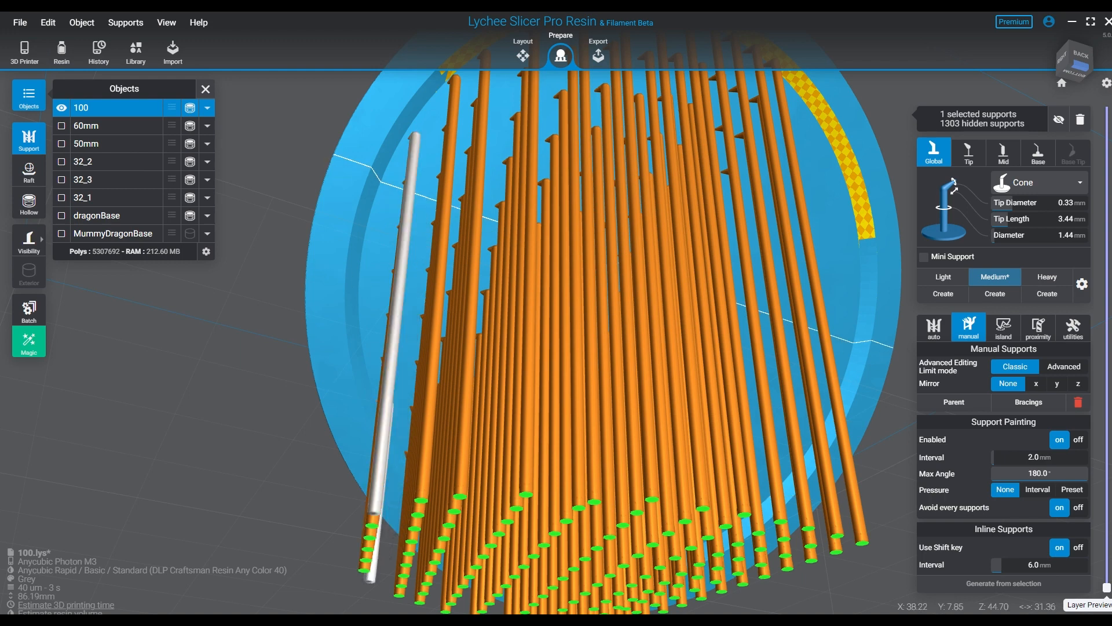
left_click(391, 187)
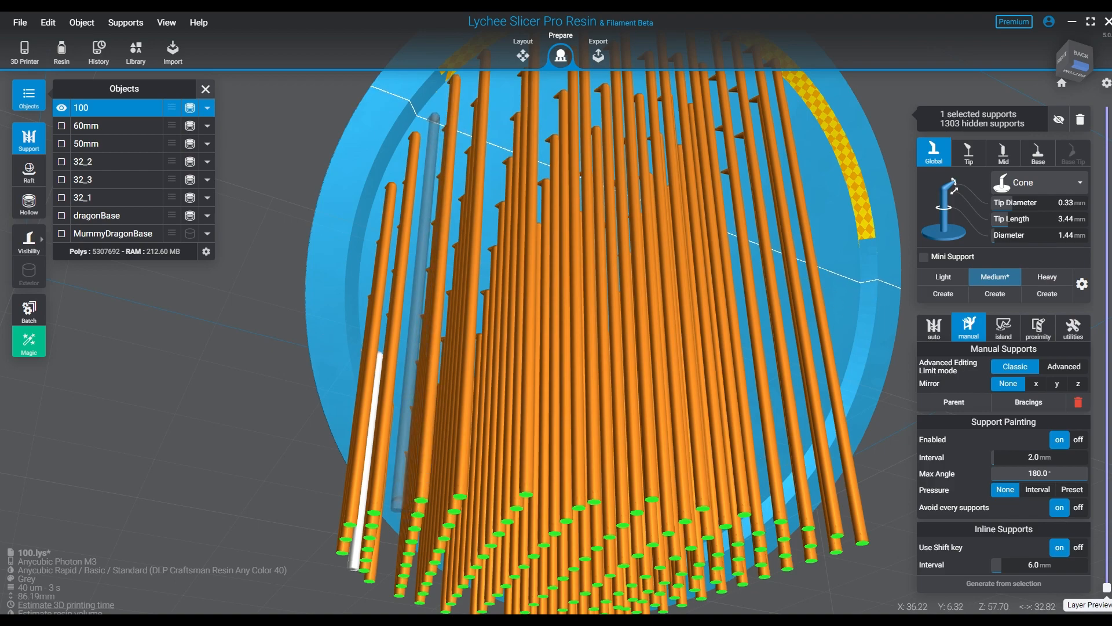
- Add an inline row on the negative X side, from the yellow-patterned arc to about X -8 mm, Z 12 mm at the lower groove
right_click_drag(436, 342, 354, 376)
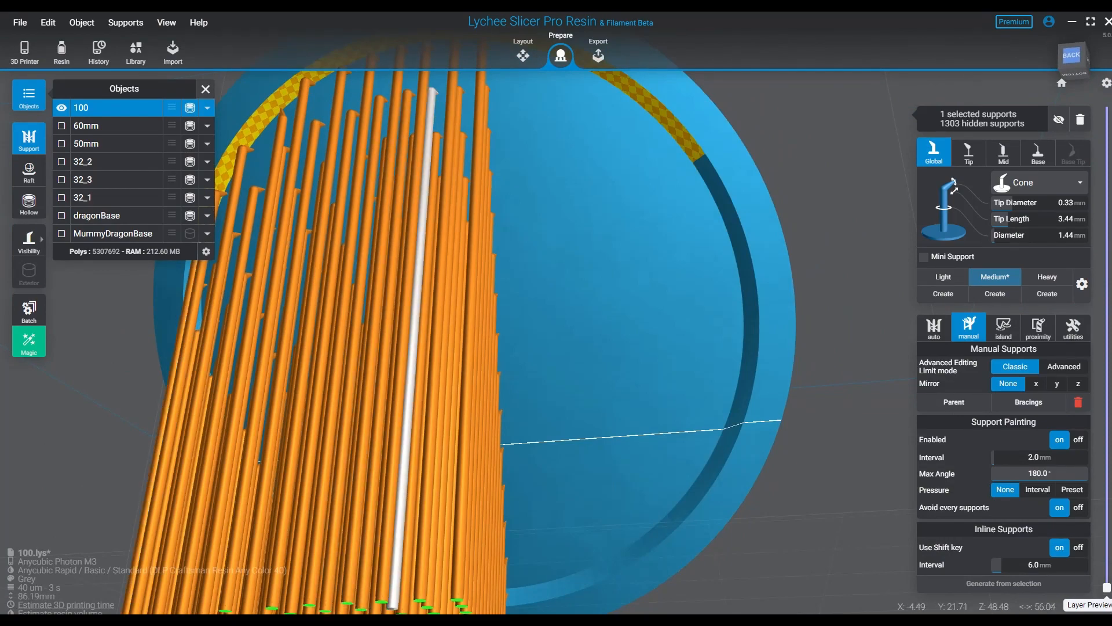
right_click_drag(410, 324, 407, 307)
left_click(467, 136)
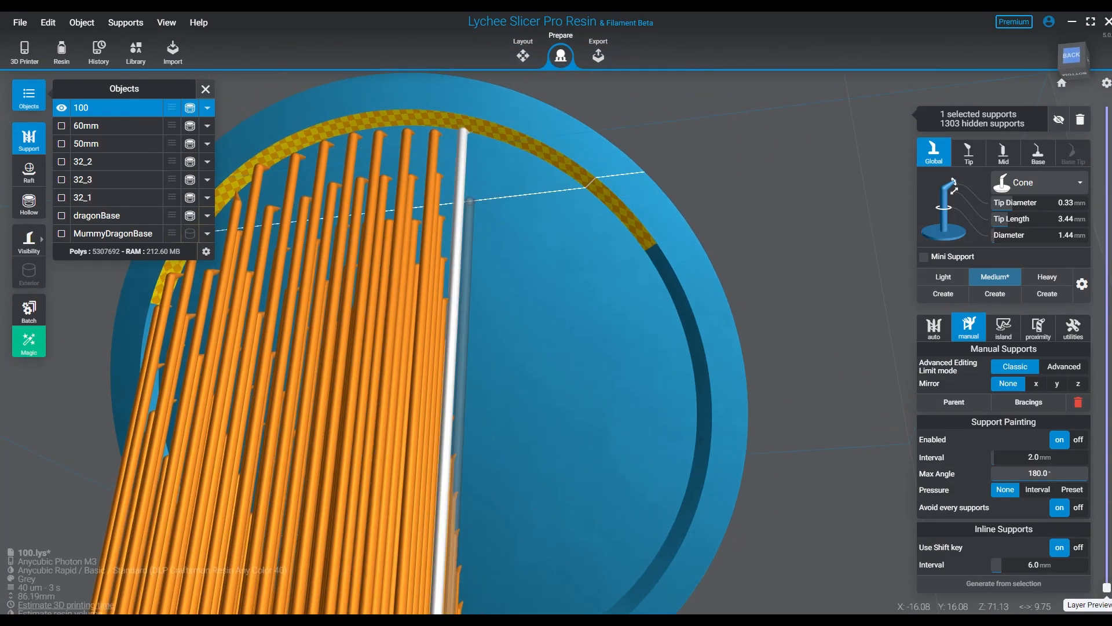
middle_click_drag(463, 406, 433, 121)
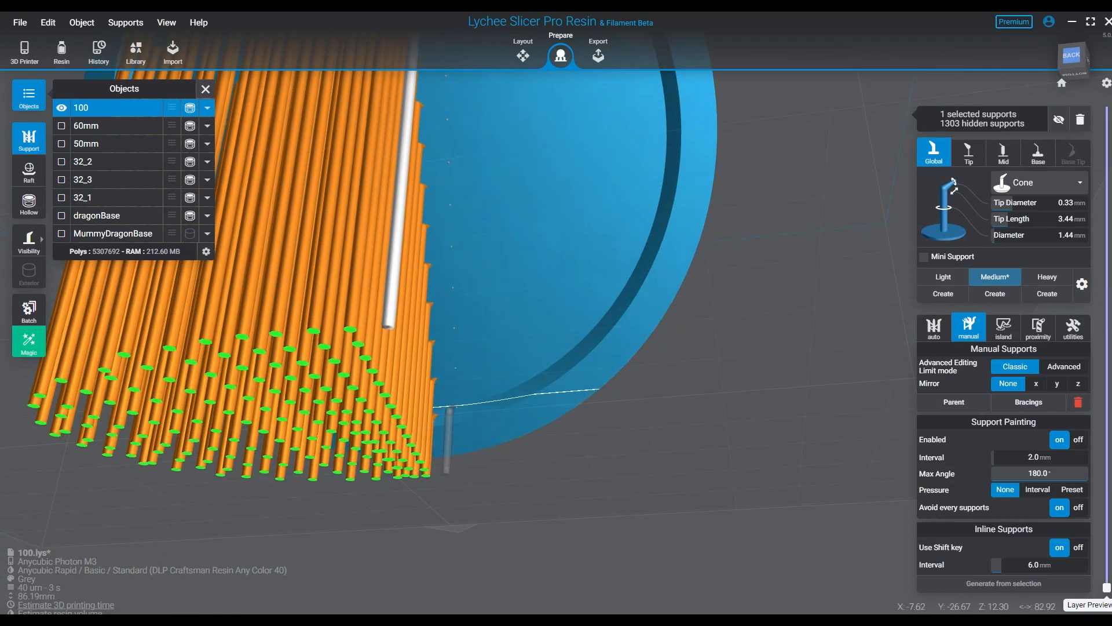
left_click(451, 403, "shift")
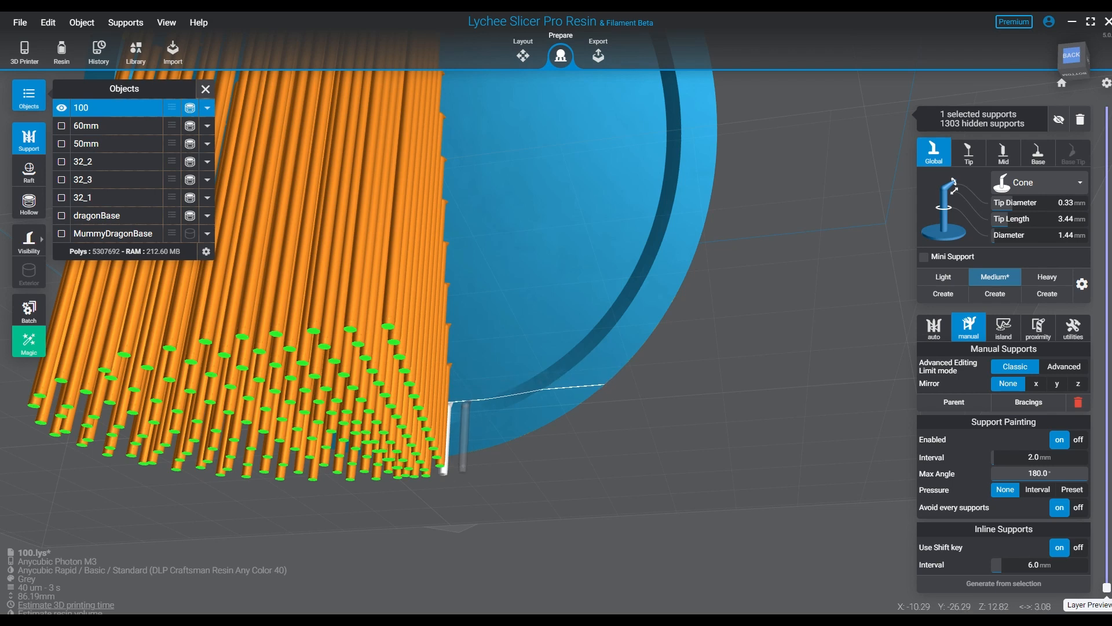
- Add two more inline rows on the negative X side, between the arc at about X -22 and X -28 mm and the lower groove
middle_click_drag(491, 166, 479, 415)
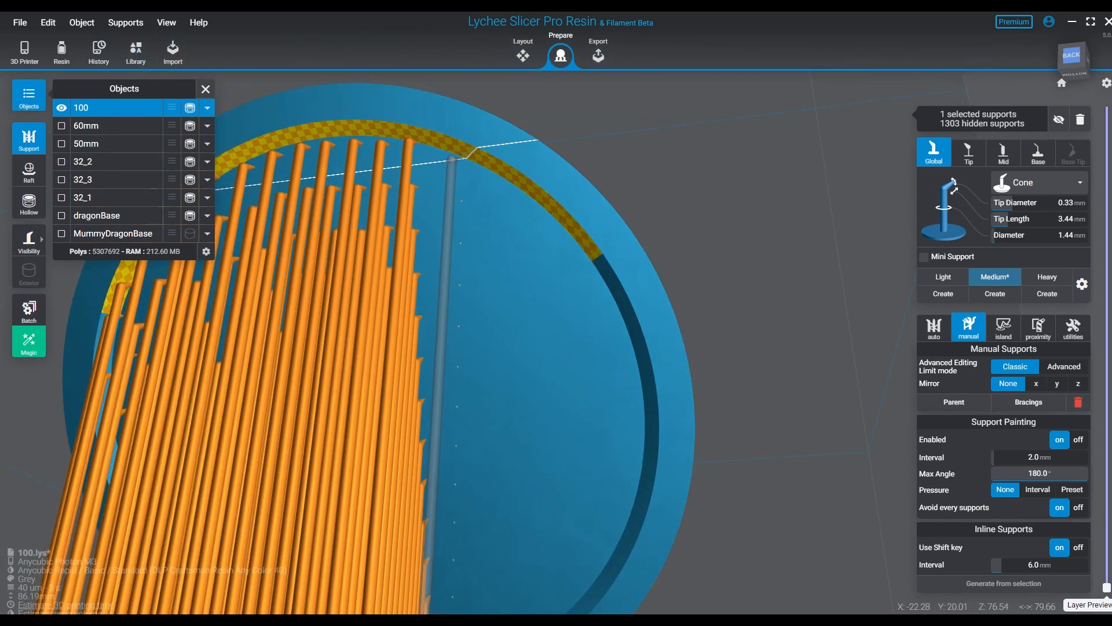
left_click(451, 160, "shift")
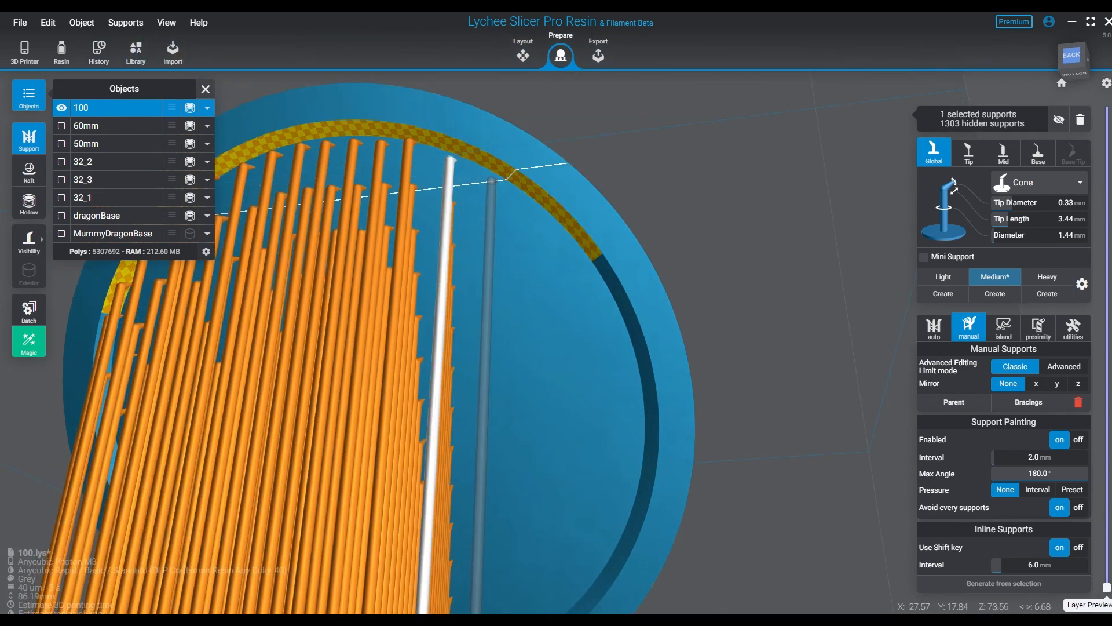
left_click(492, 178)
middle_click_drag(522, 399, 514, 160)
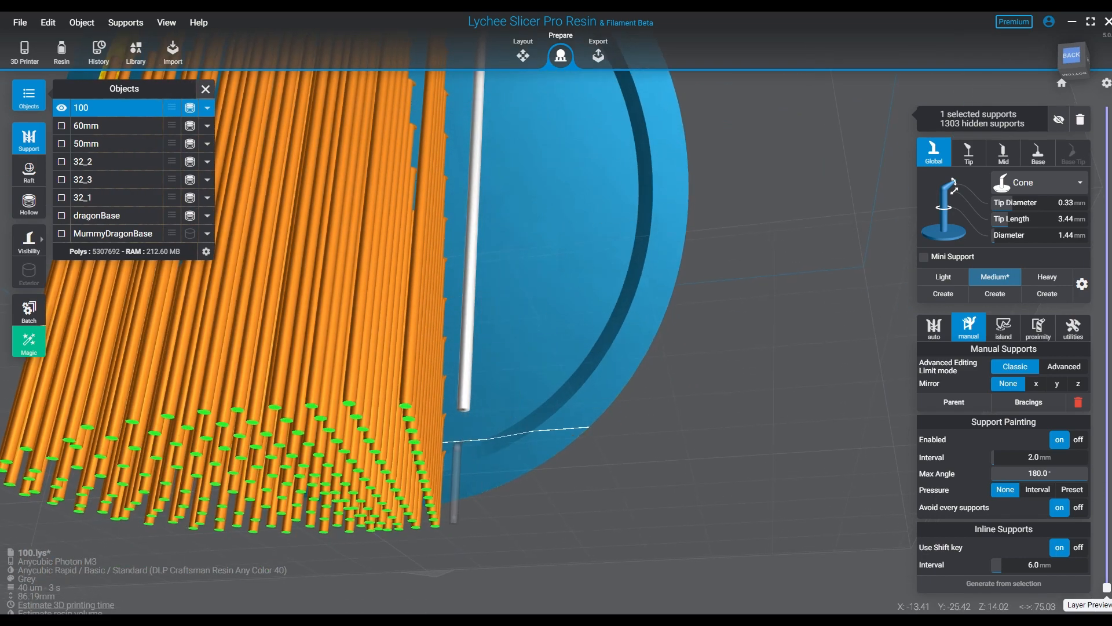
left_click(454, 520, "shift")
- Add one more inline row farther out on the negative X side, between the lower groove and the yellow-patterned arc
middle_click_drag(524, 251, 331, 463)
left_click(451, 302)
left_click(284, 428)
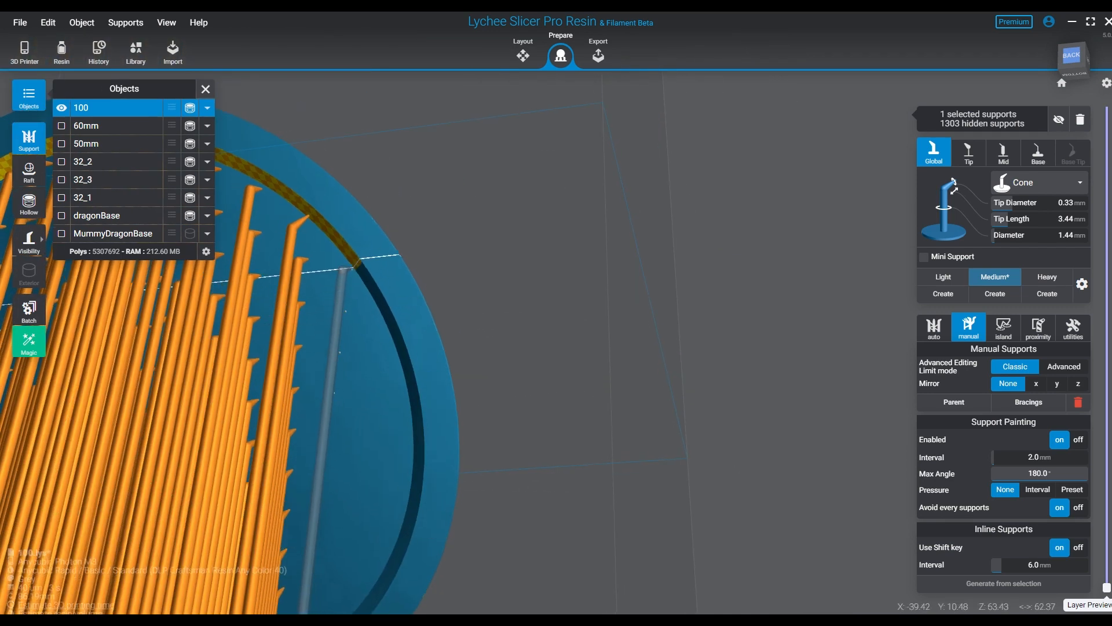
- Add an inline row from about X -39 mm, Z 63 mm at the end of the arc to about X -24 mm, Z 16 mm
left_click(356, 264)
middle_click_drag(349, 375, 324, 161)
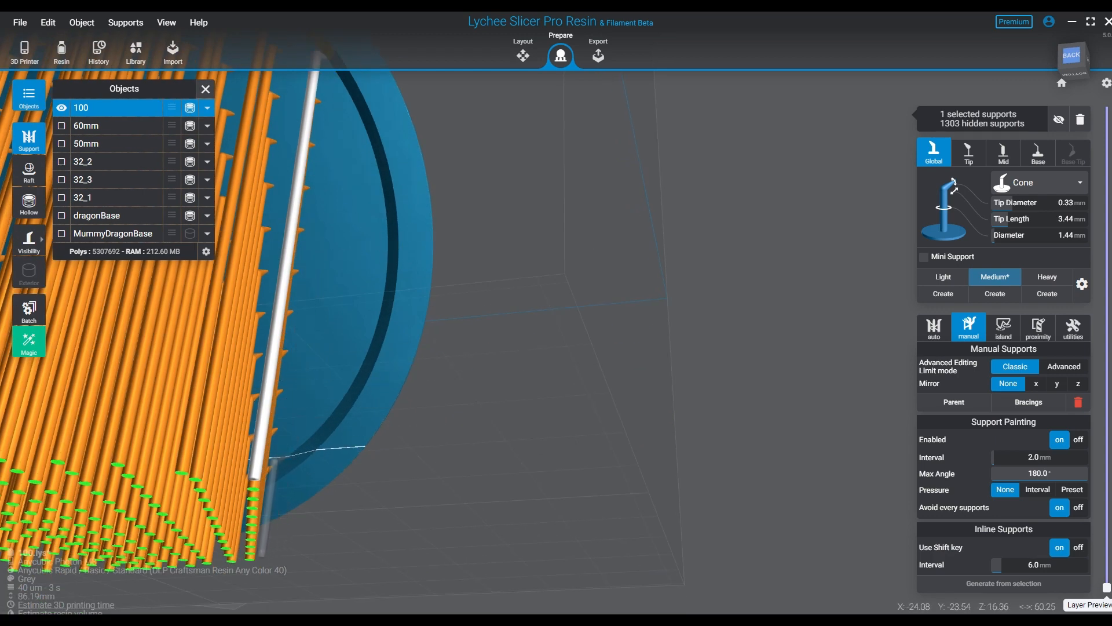
left_click(262, 445)
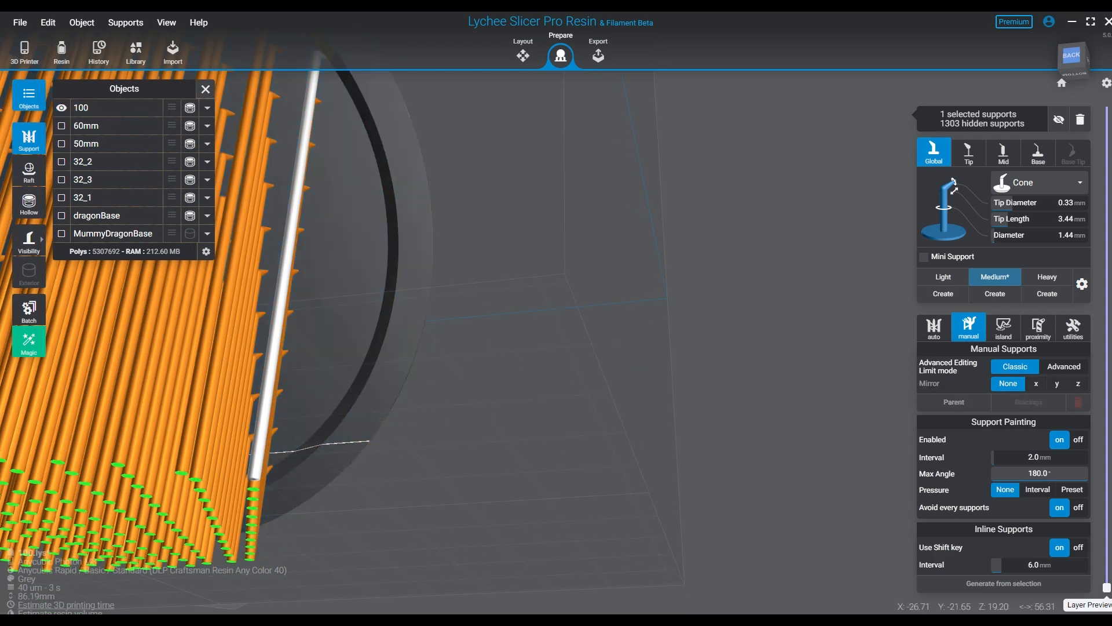
left_click(277, 458)
- Add an inline row from the lower groove up to about X -43 mm, Z 56 mm beside the negative X side groove
left_click(295, 449)
middle_click_drag(354, 246, 343, 368)
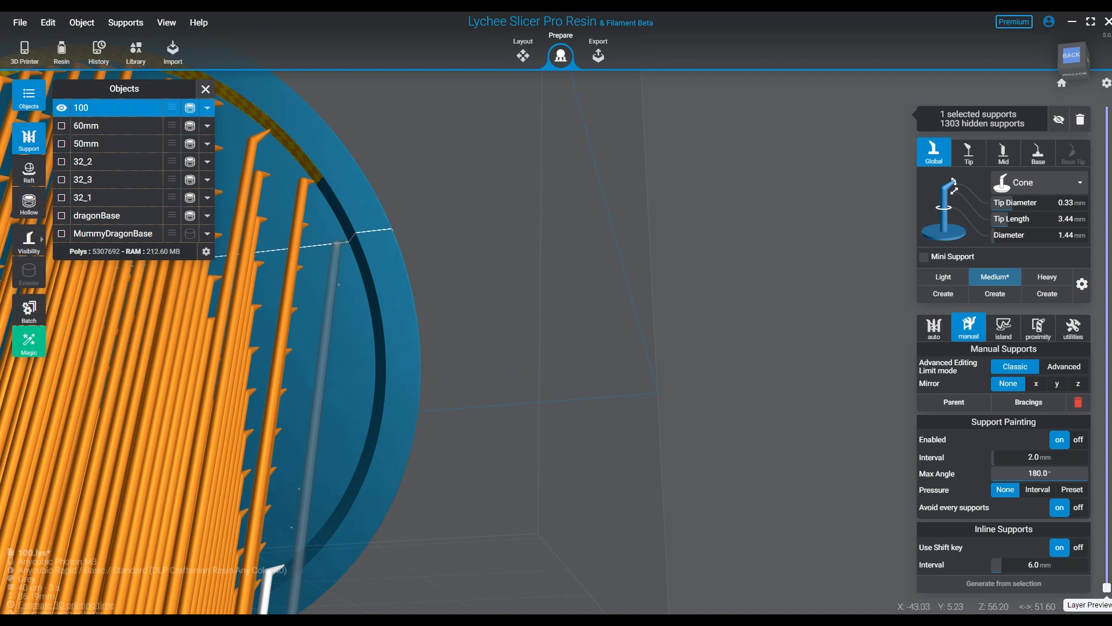
left_click(341, 243)
- Fill the last gap along the negative X side groove with short inline rows, starting at about X -44 mm, Z 51 mm
left_click(357, 282)
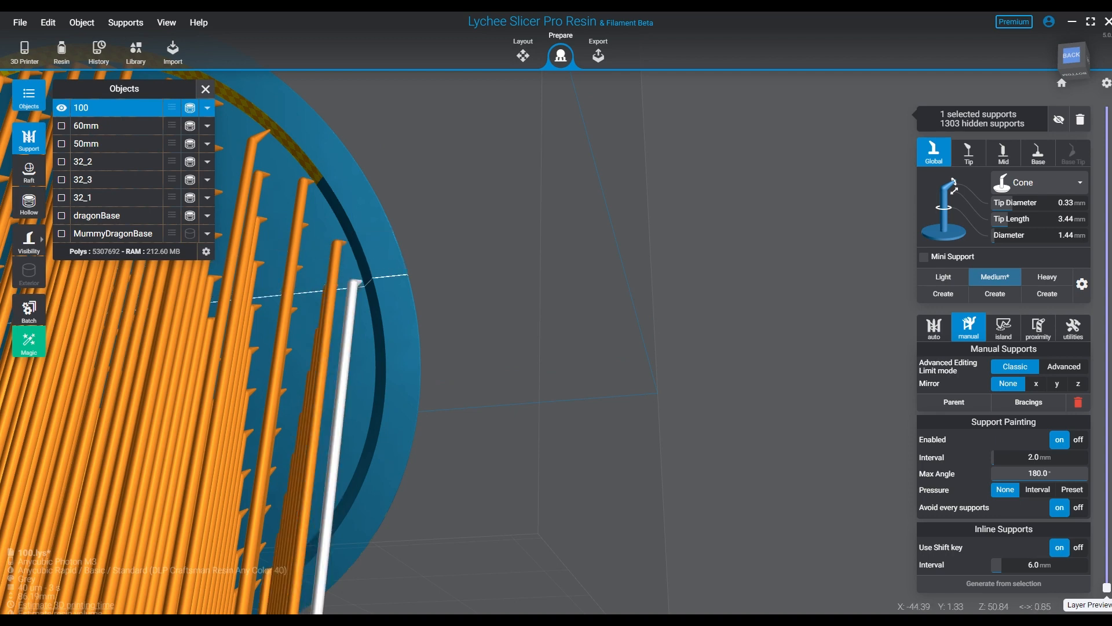
left_click(346, 488, "shift")
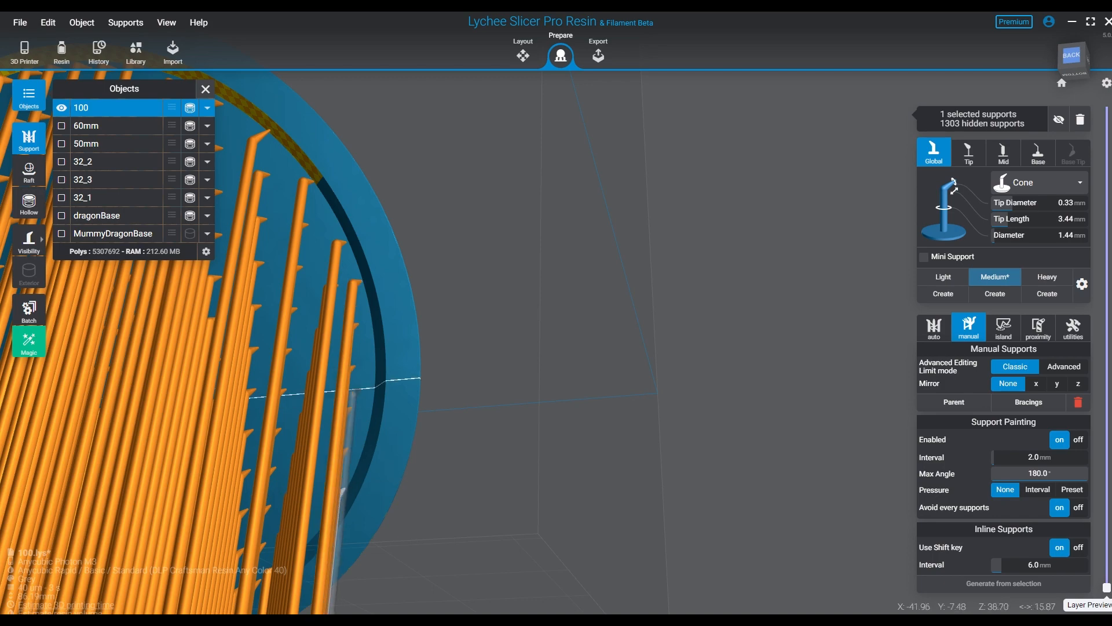
left_click(371, 343)
left_click(367, 405)
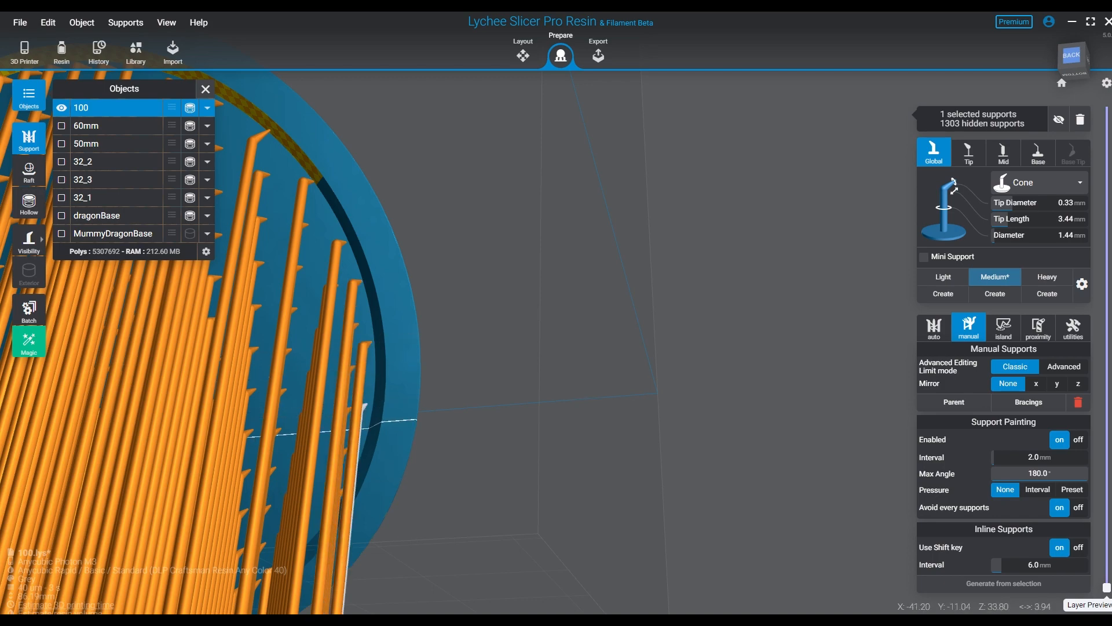
- Select all the visible supports under base 100 and add bracings between them
right_click_drag(363, 444, 389, 446)
scroll(434, 394, "down", 6)
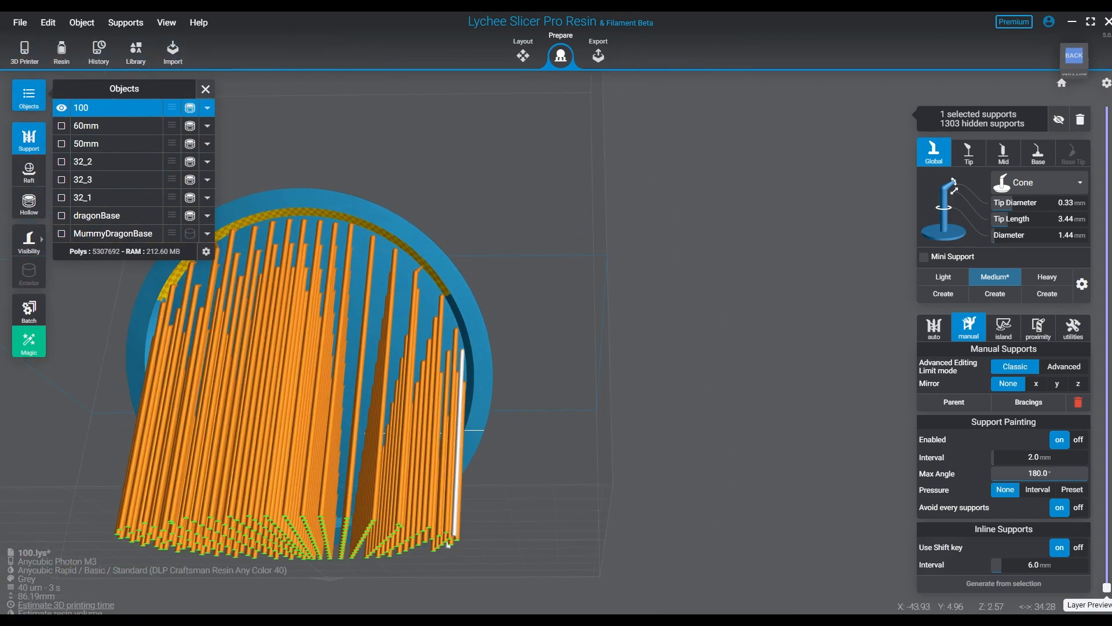
right_click_drag(434, 393, 443, 319)
middle_click_drag(443, 318, 666, 367)
right_click_drag(666, 367, 649, 325)
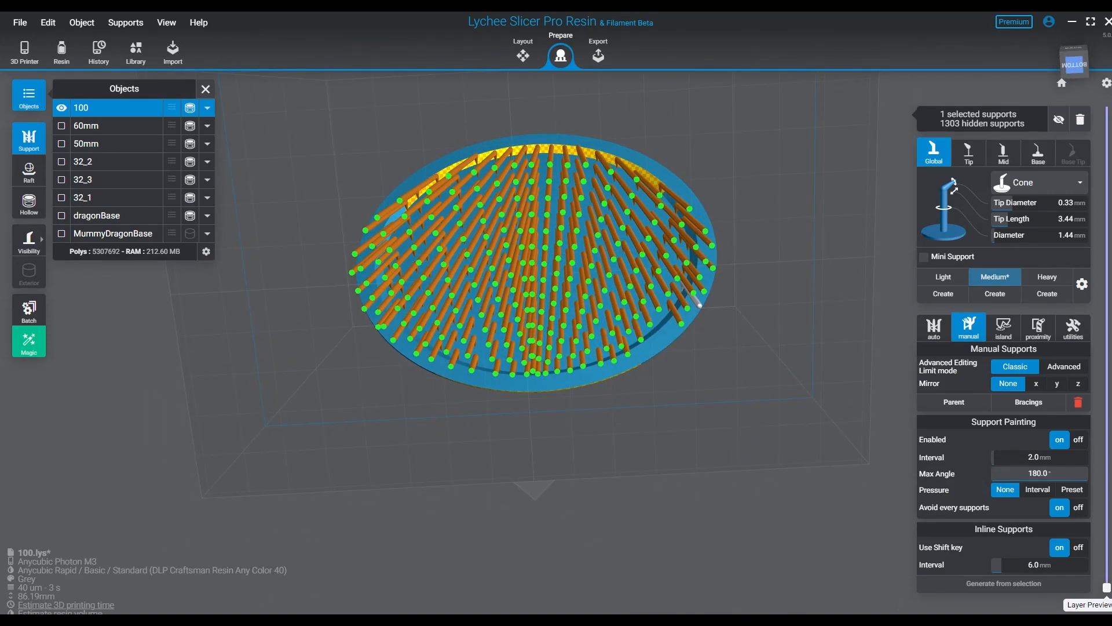
left_click_drag(274, 170, 905, 463)
left_click_drag(340, 120, 860, 441)
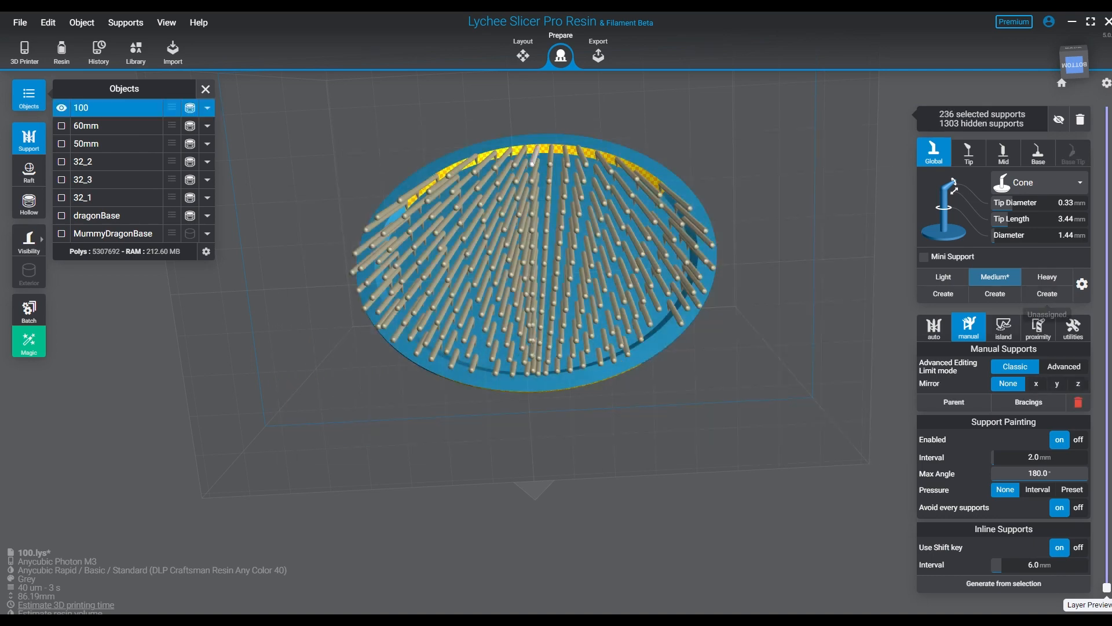
key("b")
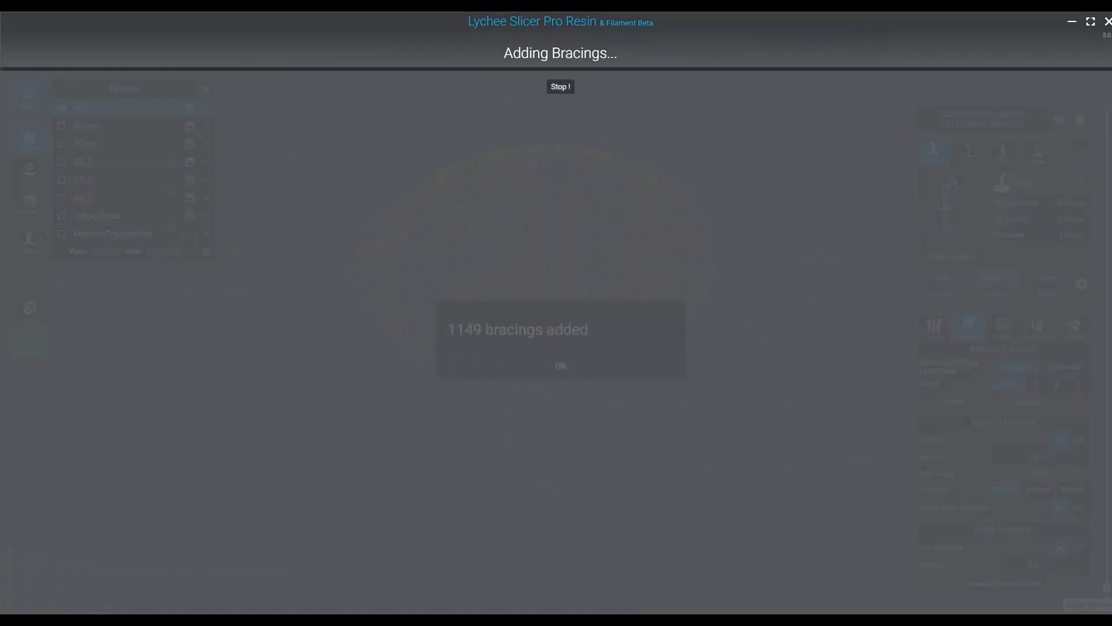
left_click(561, 353)
- Clear the selection and unhide base 100's hidden supports
right_click_drag(560, 353, 240, 488)
left_click(325, 462)
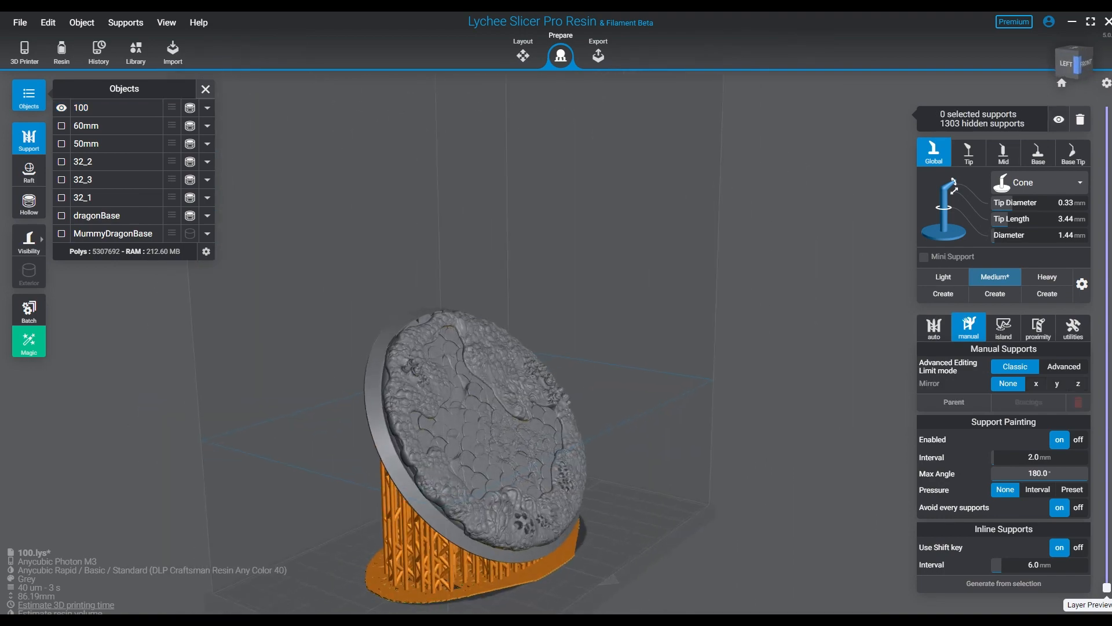
key("h")
right_click_drag(464, 377, 382, 365)
- Run the islands detector on base 100 only, with Real accuracy
left_click(1003, 320)
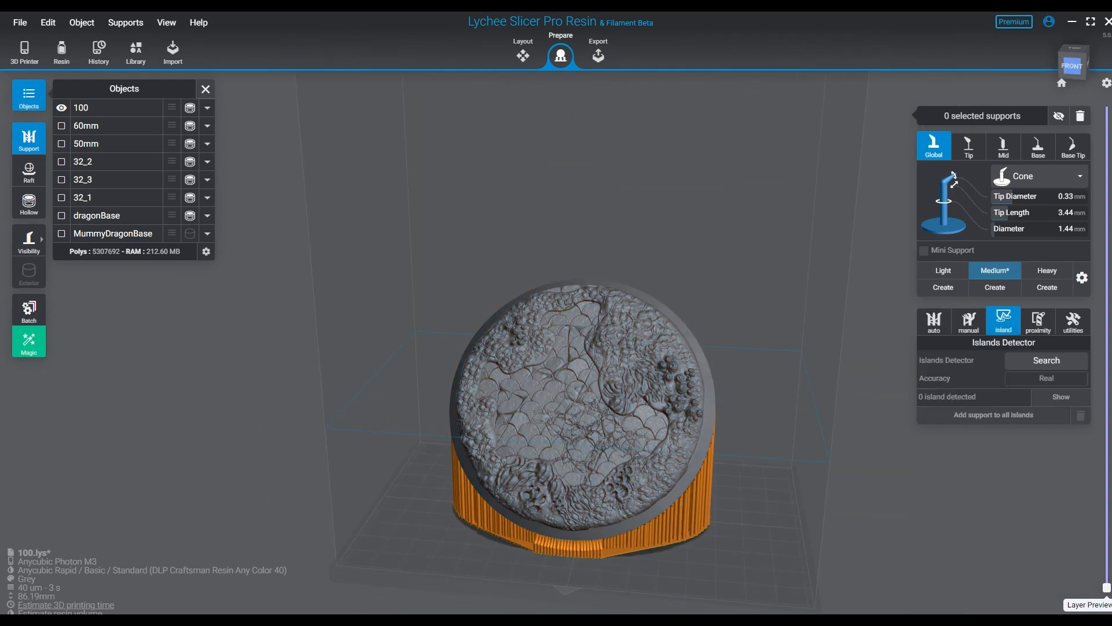
left_click(576, 390)
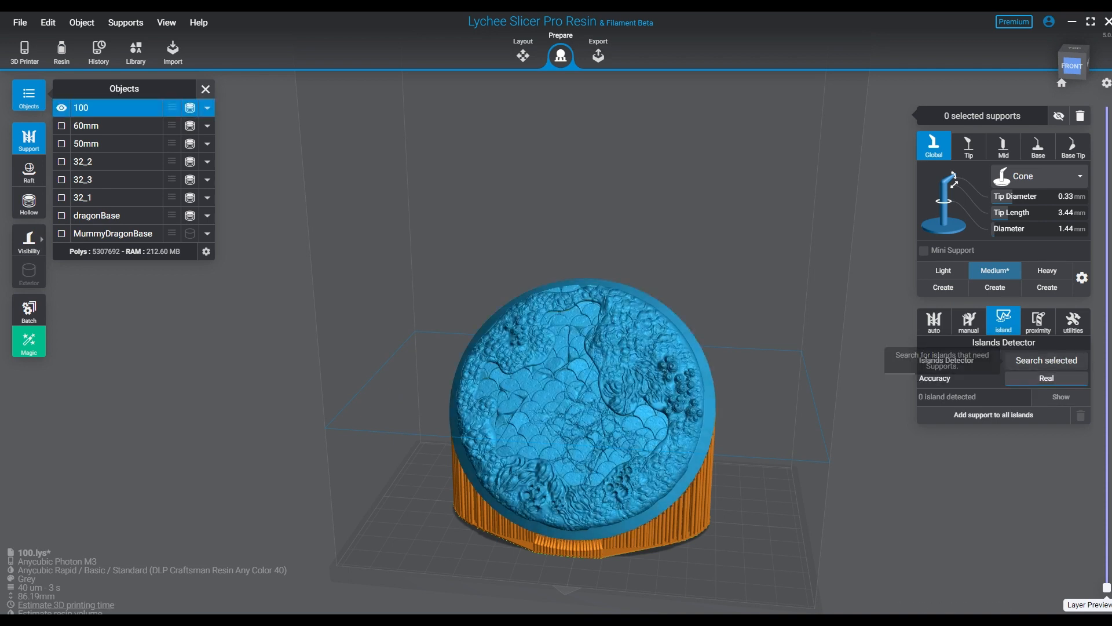
left_click(1047, 360)
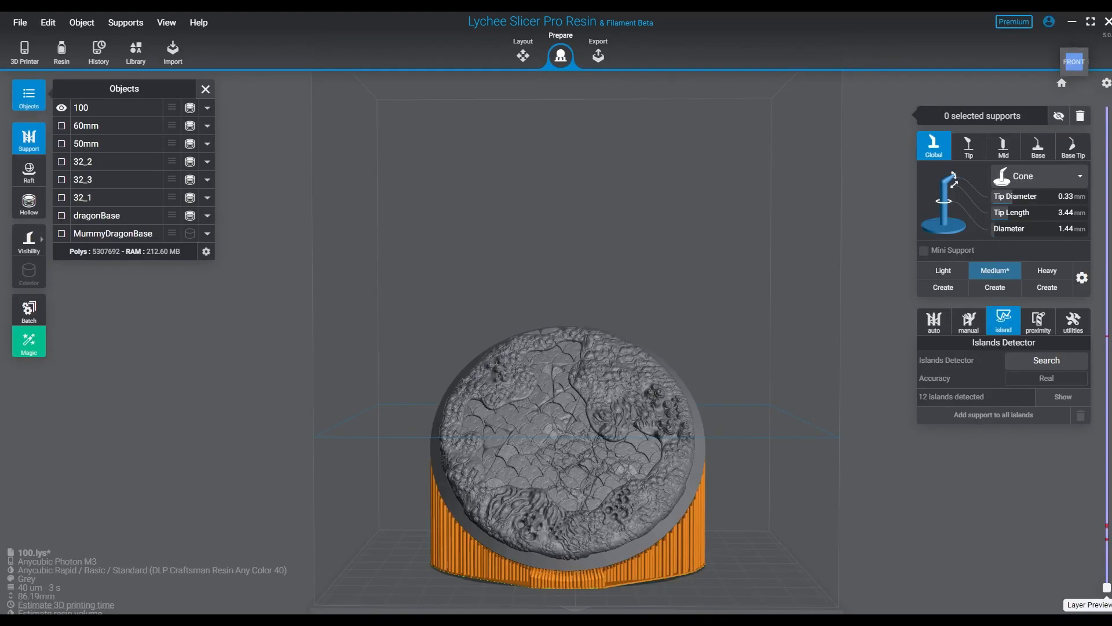
- Show the first detected island on base 100 and examine the red-marked areas along the textured top's lower edge
left_click(634, 441)
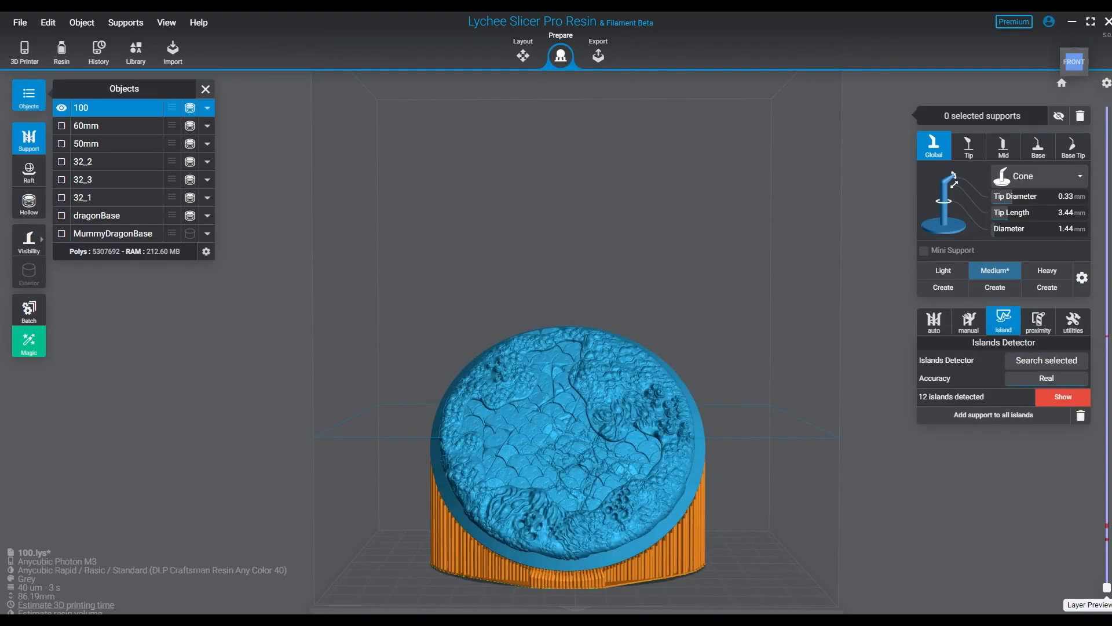
right_click_drag(634, 441, 559, 441)
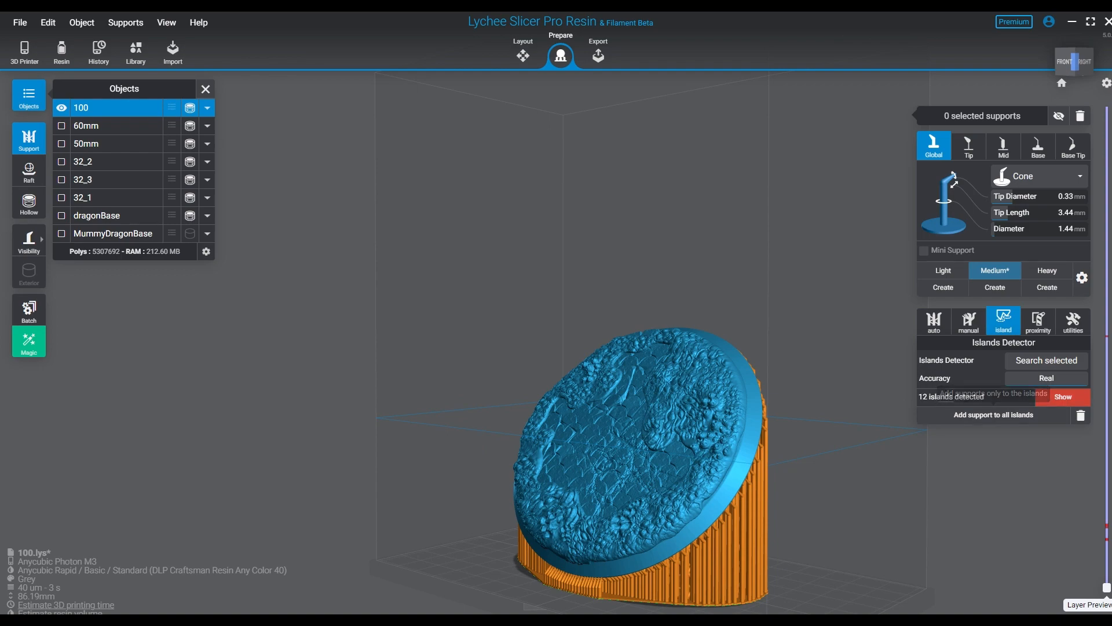
left_click(1063, 397)
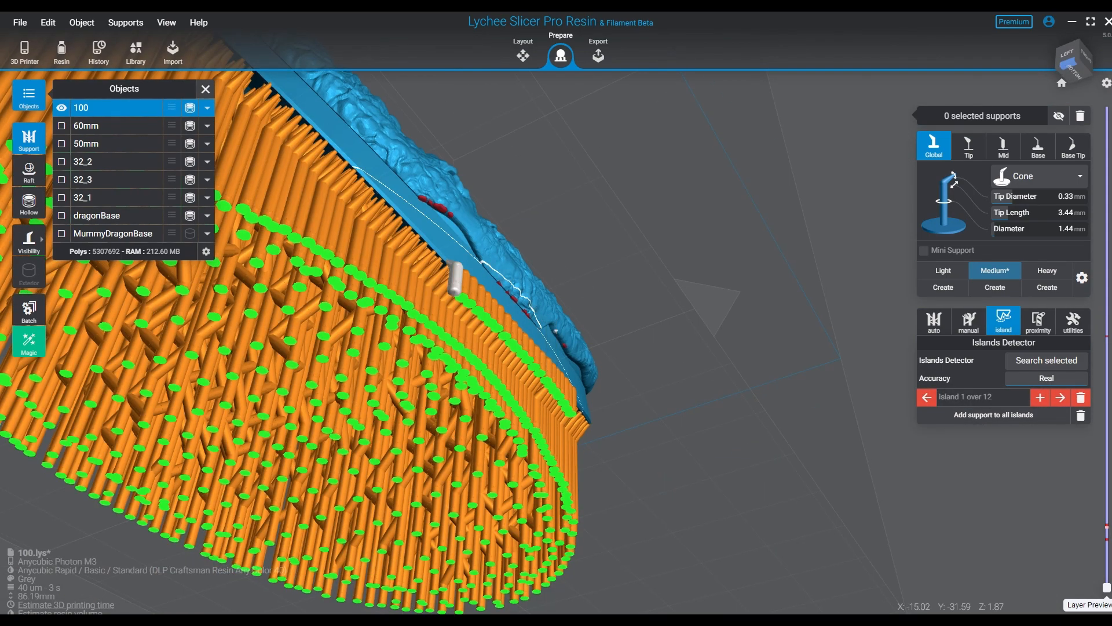
right_click_drag(602, 401, 465, 437)
scroll(465, 435, "up", 2)
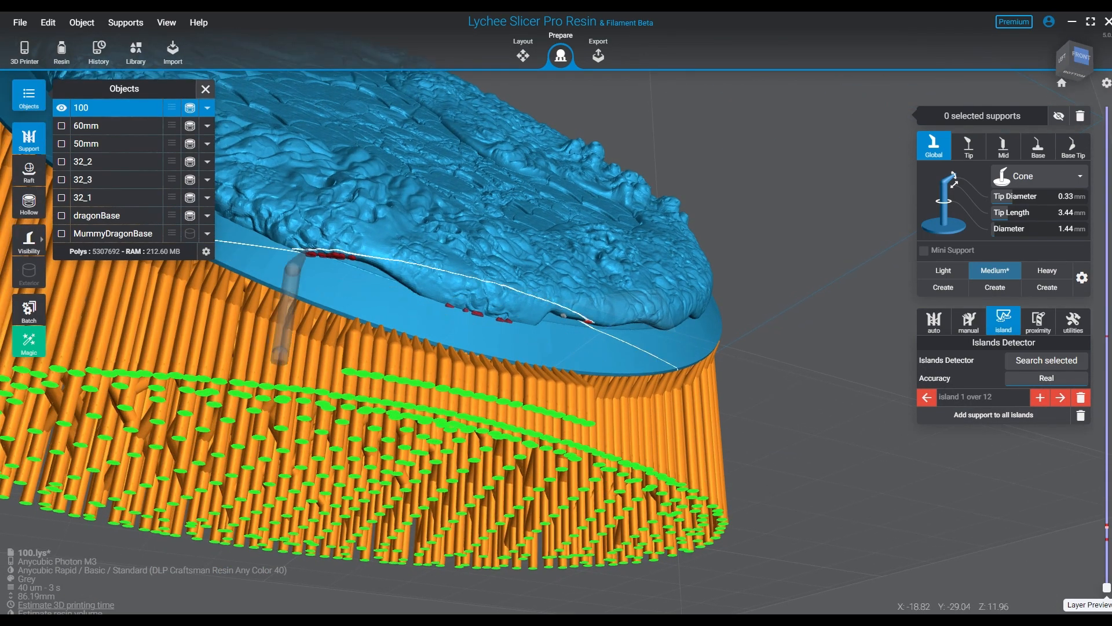
right_click_drag(305, 255, 255, 235)
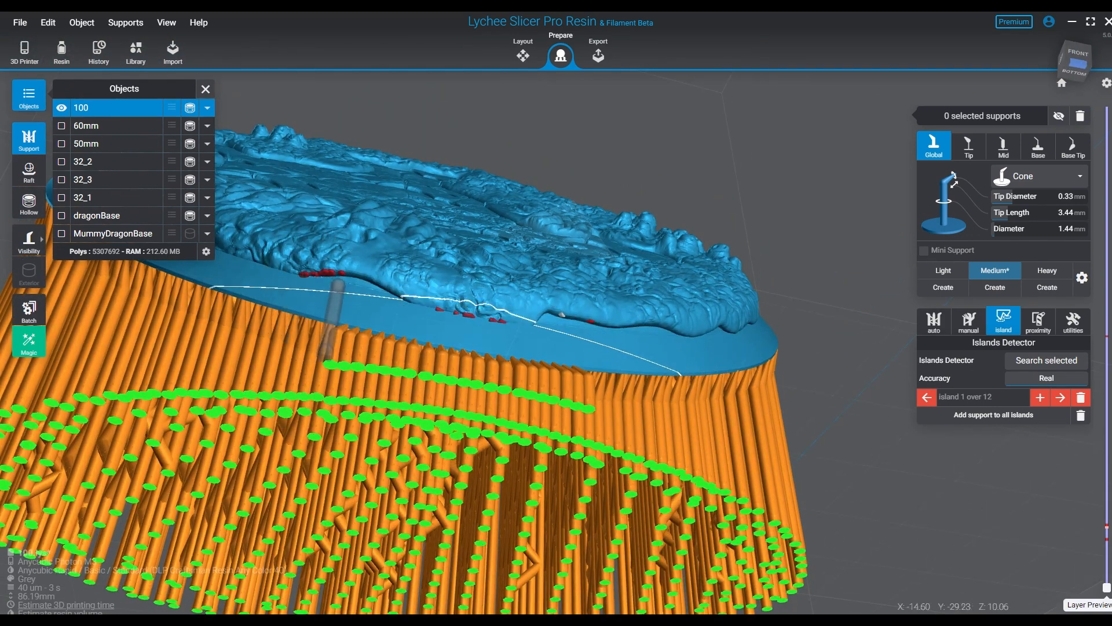
right_click_drag(371, 272, 373, 297)
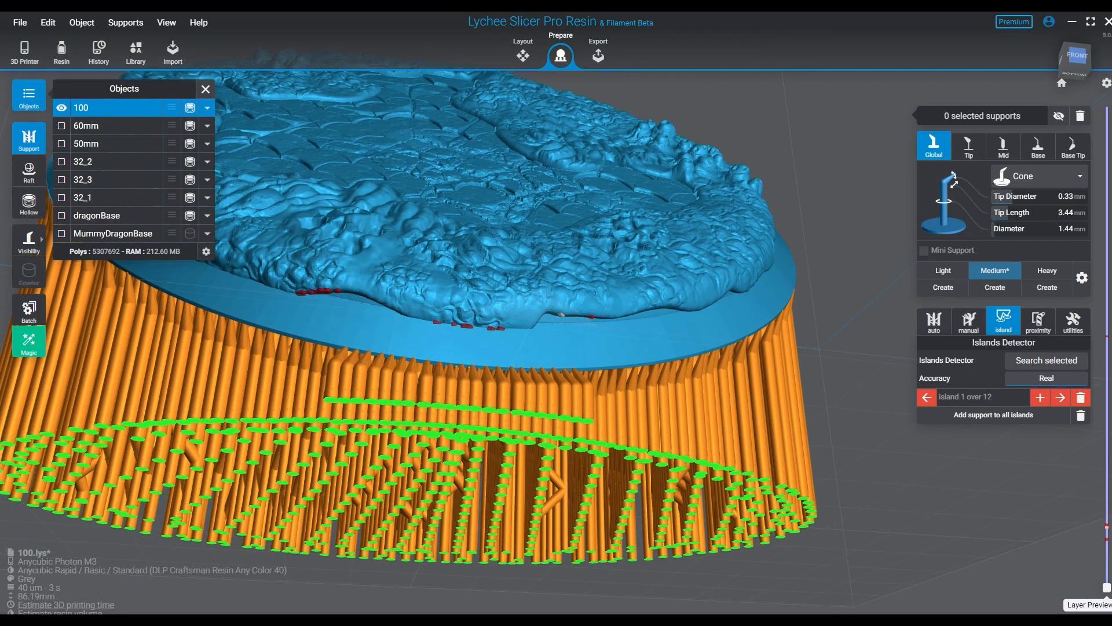
- Switch to the Light support preset and support the two islands right of centre on base 100's textured lower edge
left_click(857, 274)
left_click(943, 271)
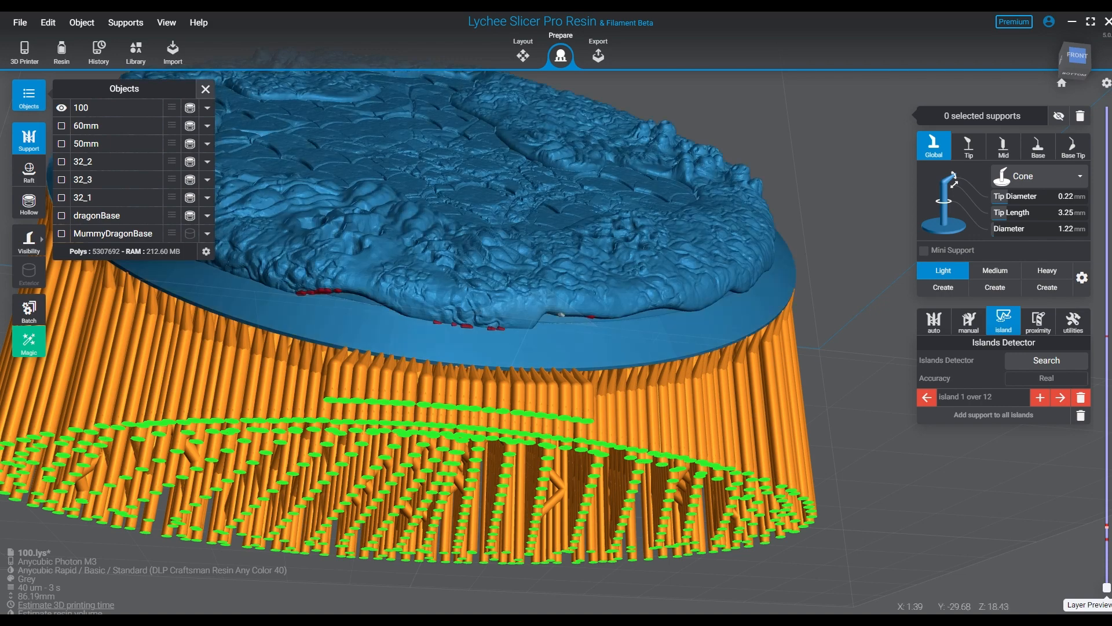
left_click(492, 279)
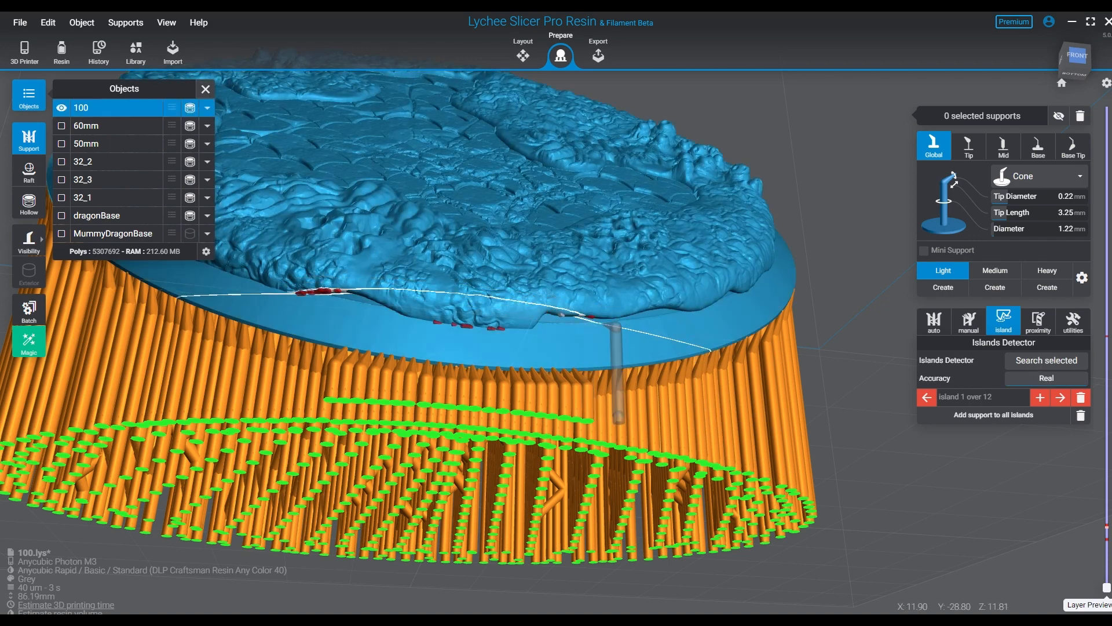
left_click(560, 314)
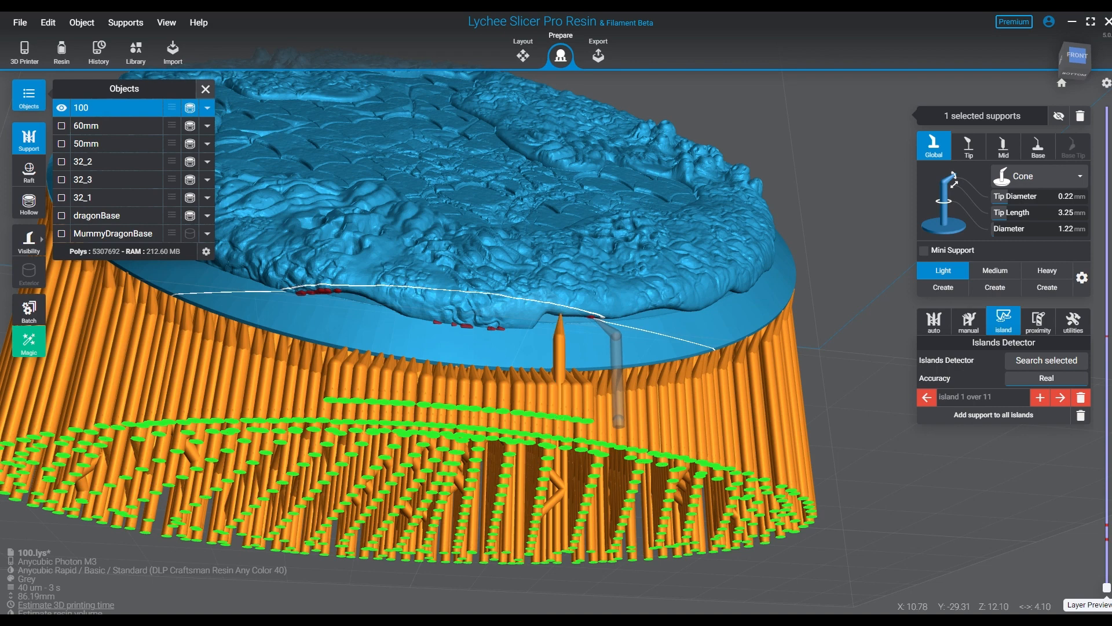
left_click(591, 317)
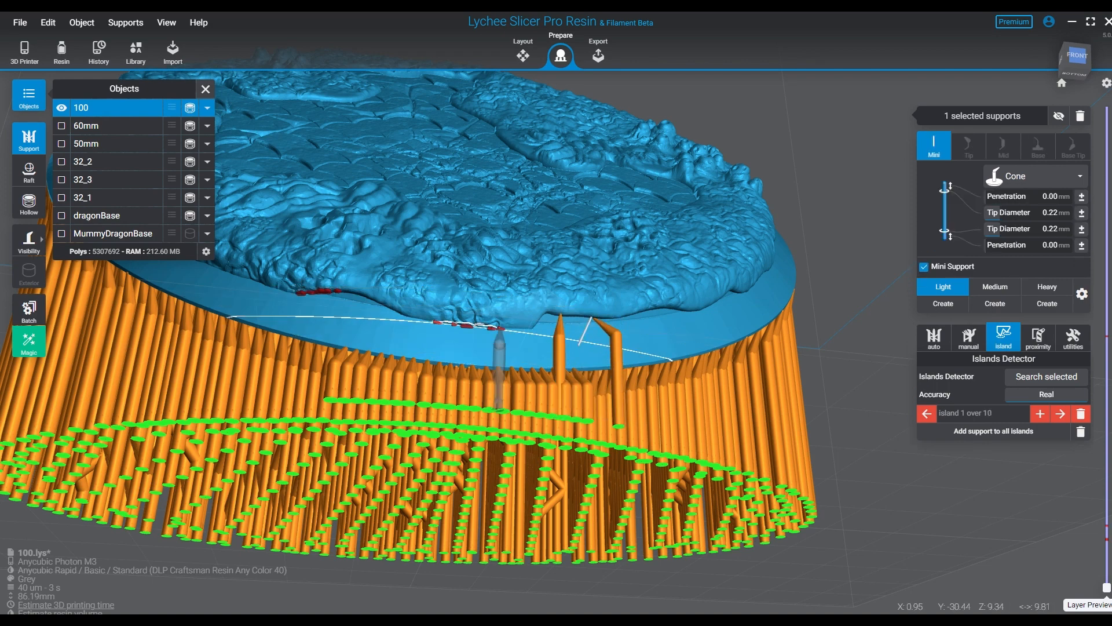
- Add light supports along the central group of red-marked islands on base 100's lower edge
left_click(492, 329)
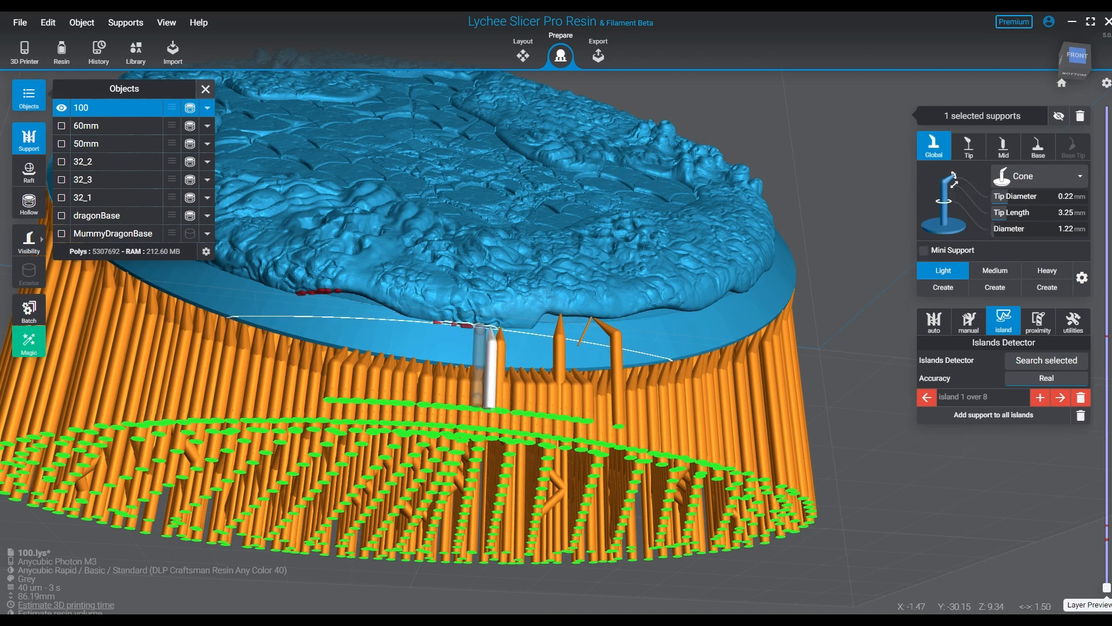
left_click(470, 329)
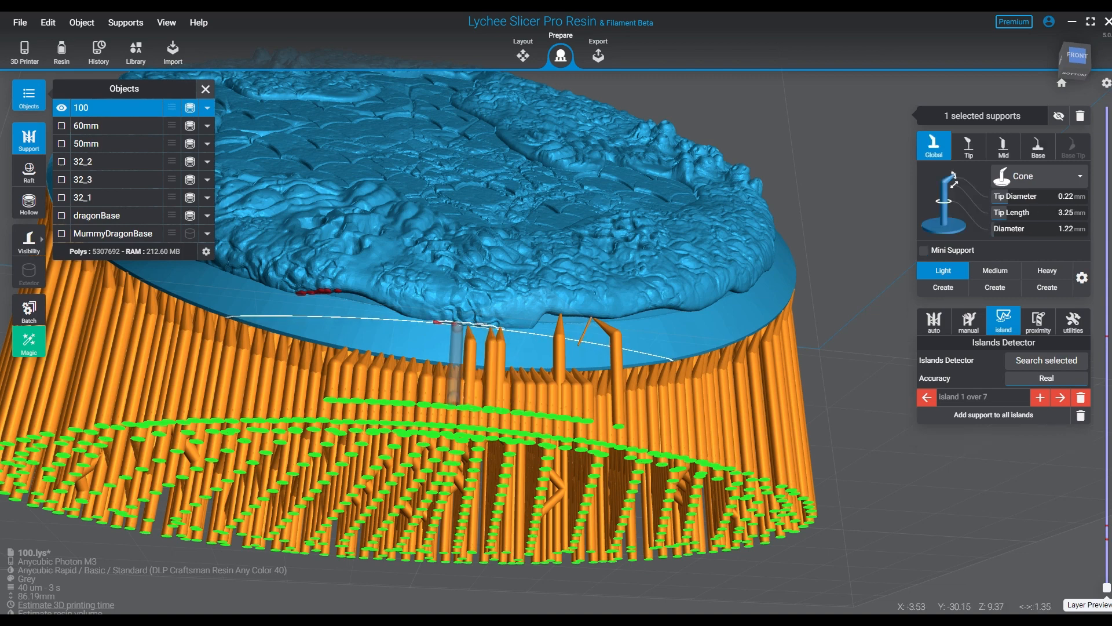
left_click(456, 323)
left_click(433, 324)
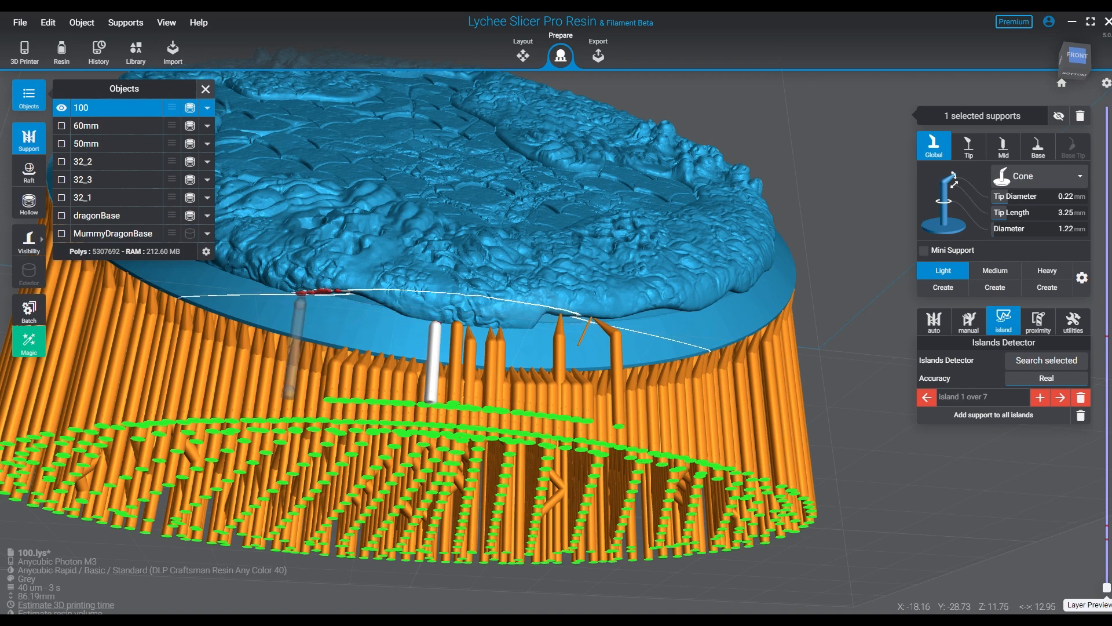
- Add light supports across the leftmost group of red-marked islands on base 100's lower edge
left_click(293, 295)
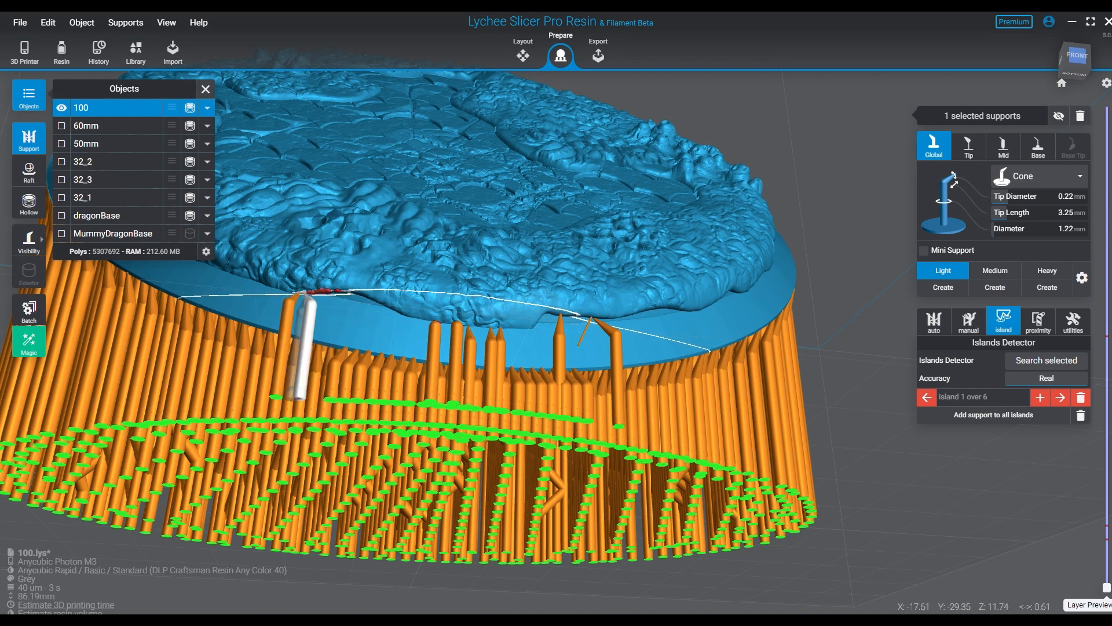
left_click(312, 292)
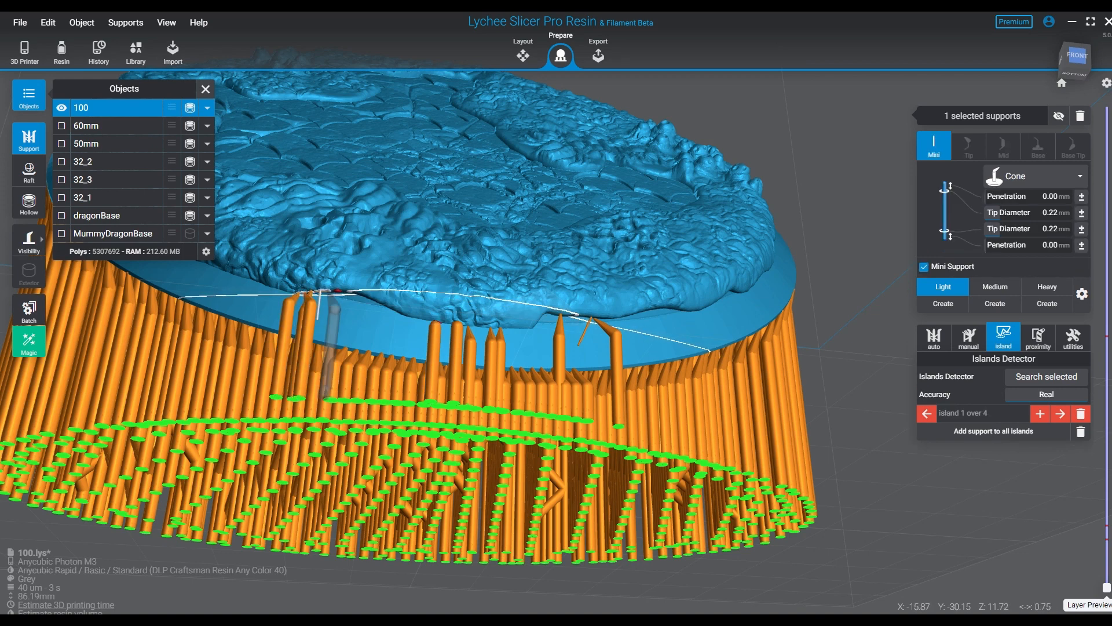
left_click(336, 291)
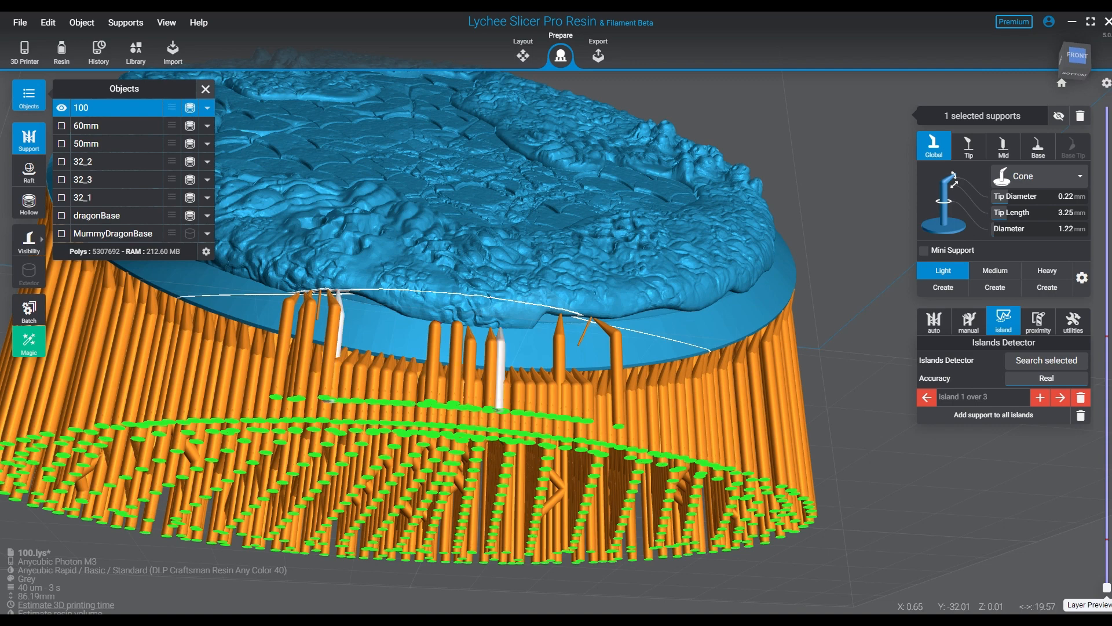
- Go through the remaining detected islands and add a light mini support to the one high on base 100's side rim
right_click_drag(501, 354, 603, 399)
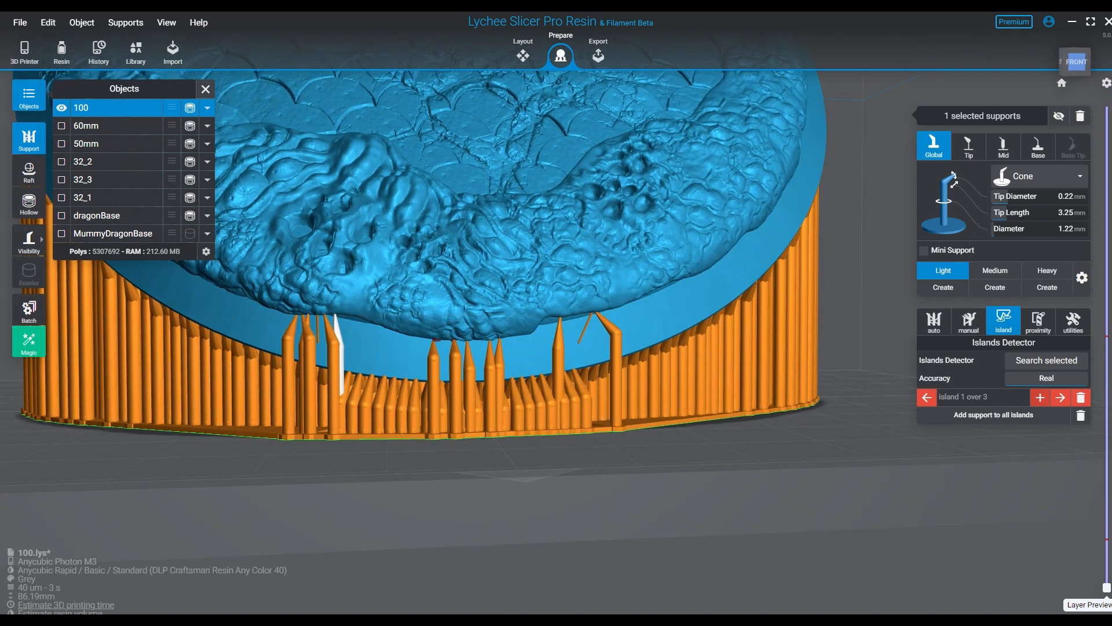
key("Right")
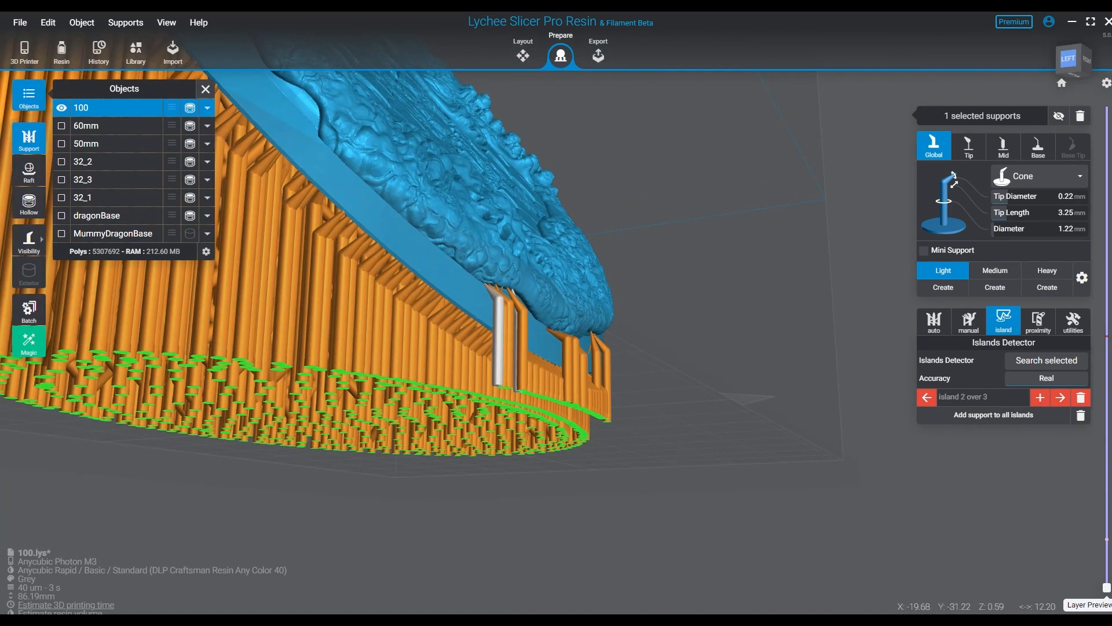
right_click_drag(603, 400, 491, 387)
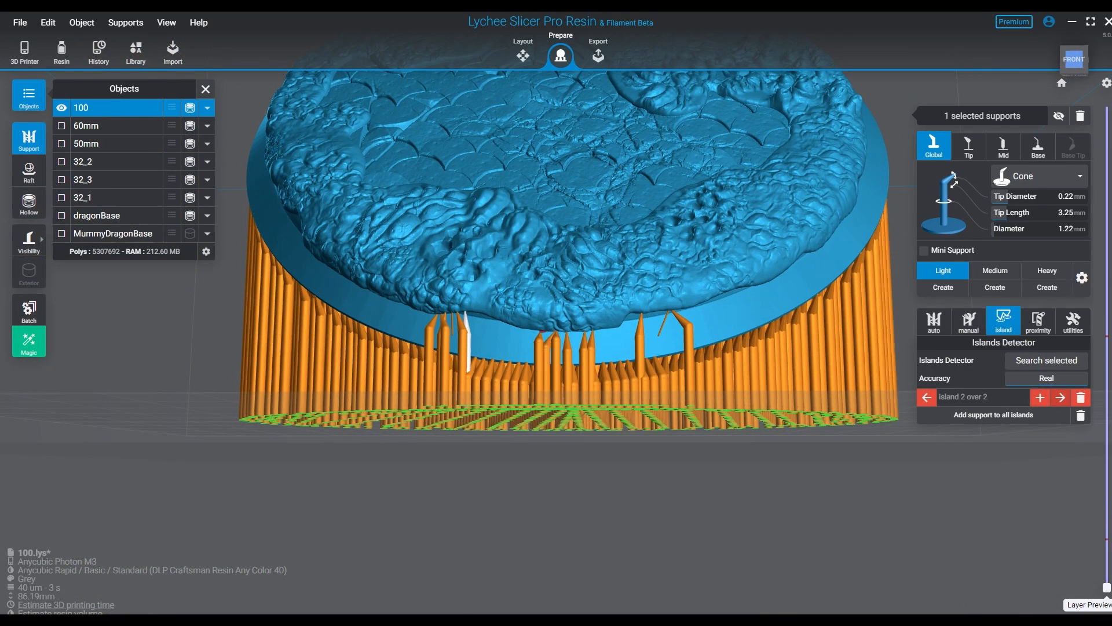
key("Right")
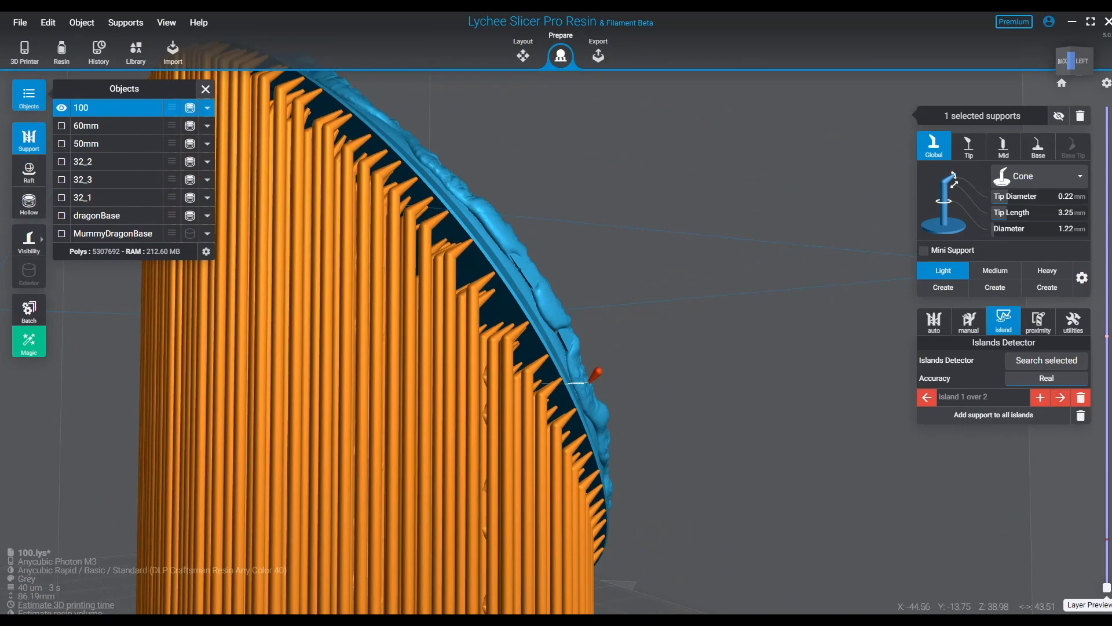
right_click_drag(509, 336, 556, 331)
right_click_drag(580, 370, 501, 293)
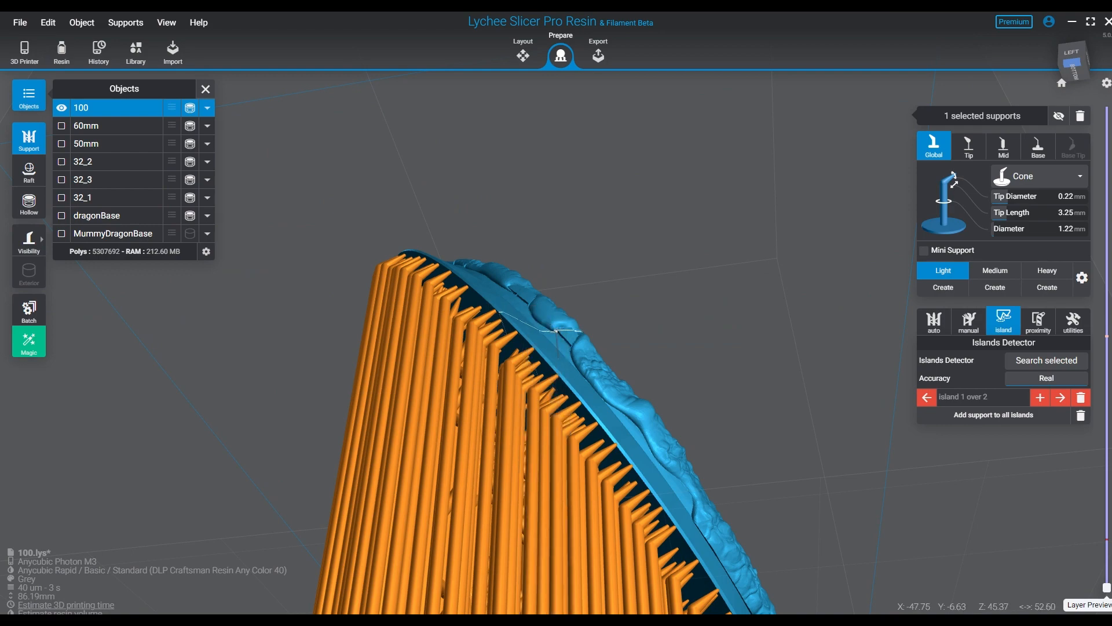
left_click(557, 331)
right_click_drag(557, 341, 554, 420)
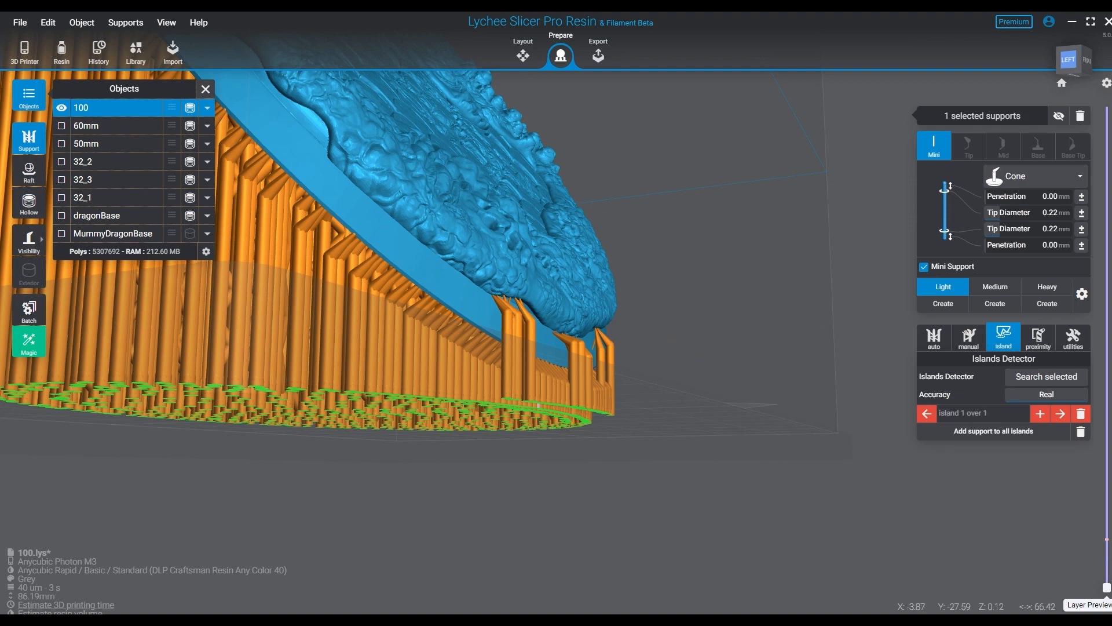
right_click_drag(531, 355, 535, 383)
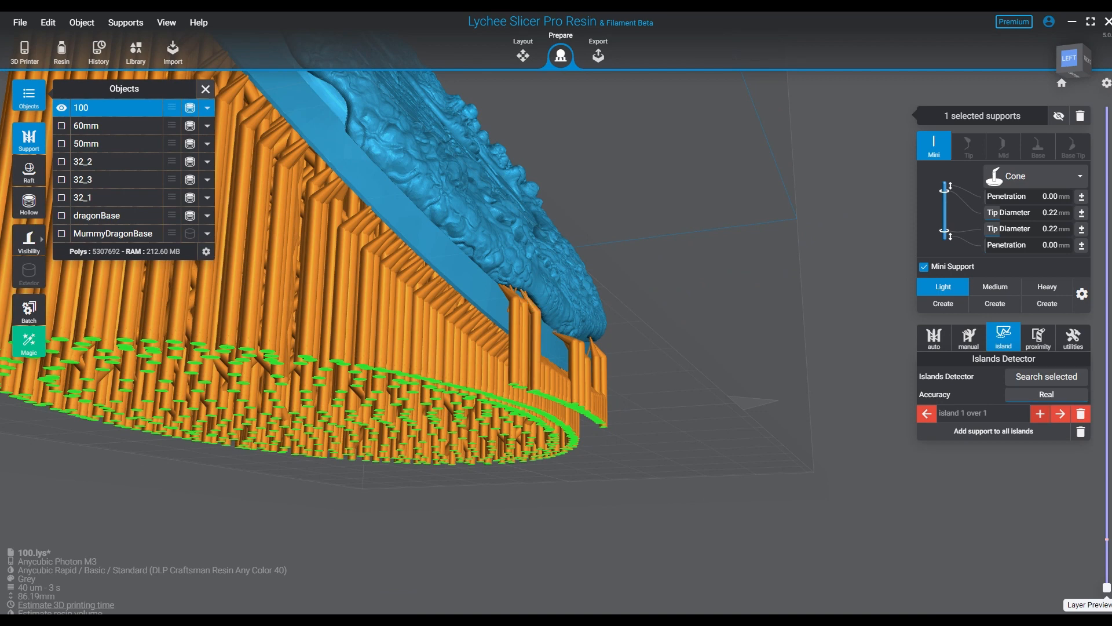
left_click(562, 334)
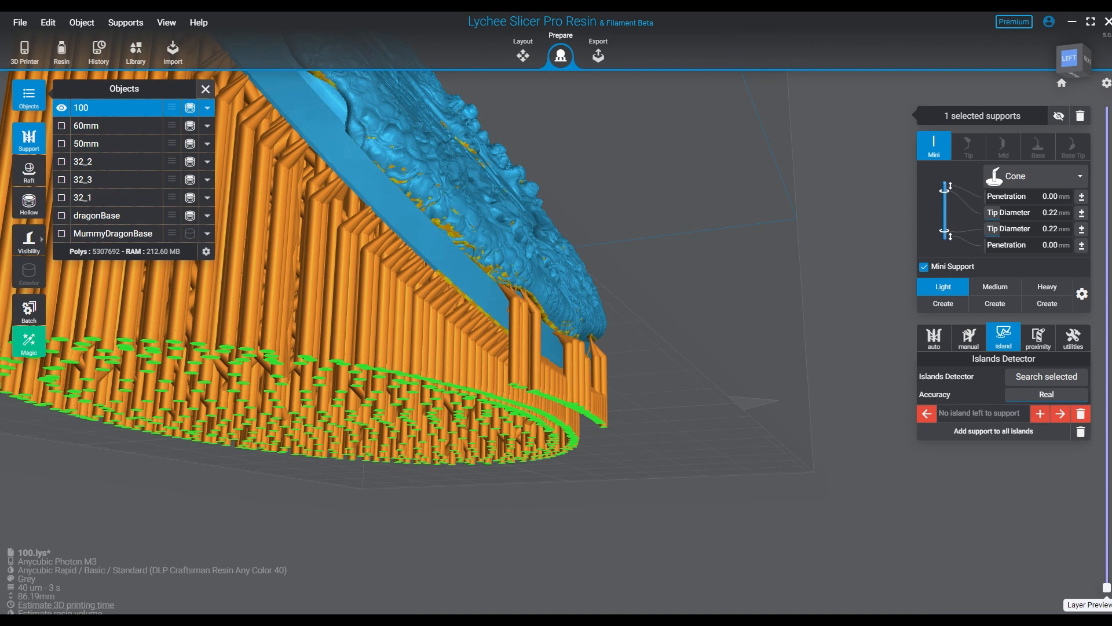
- Add four light supports under the overhanging textured edge on base 100's front right, hiding the existing supports while placing them
right_click_drag(561, 347, 365, 237)
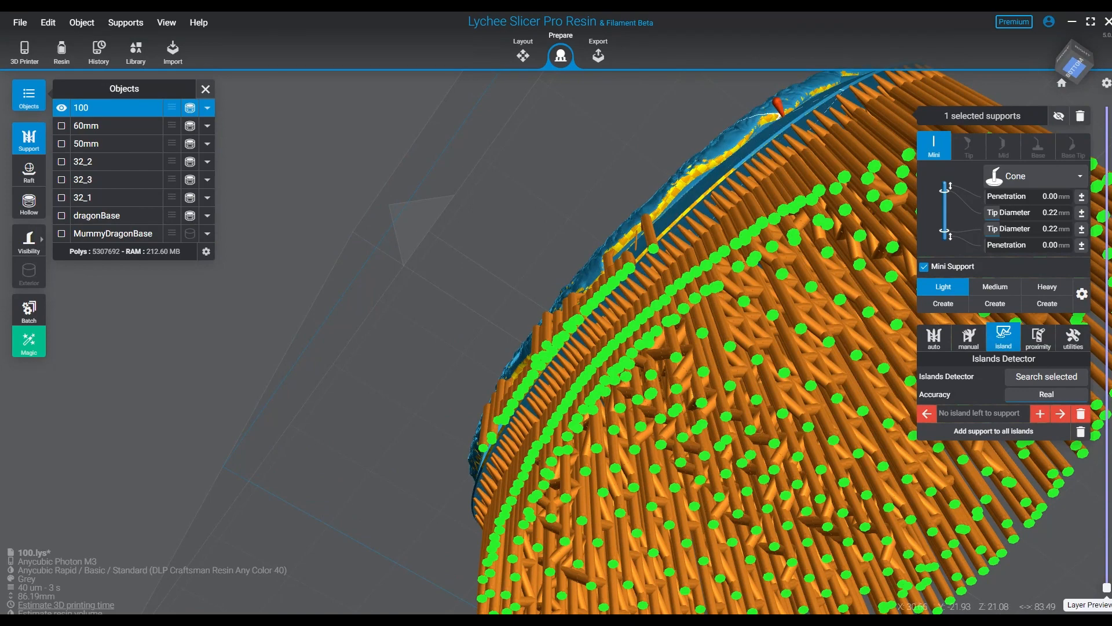
mouse_move(649, 232)
right_mouse_down()
mouse_move(666, 322)
mouse_move(651, 249)
right_mouse_up()
left_click(670, 324)
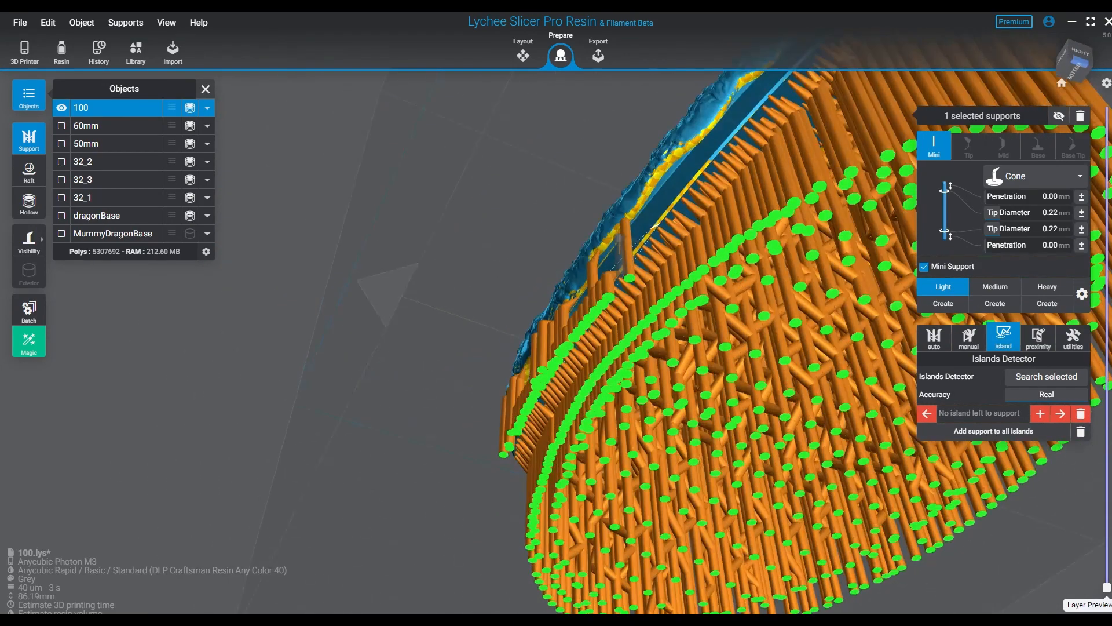
key("space")
left_click(692, 142)
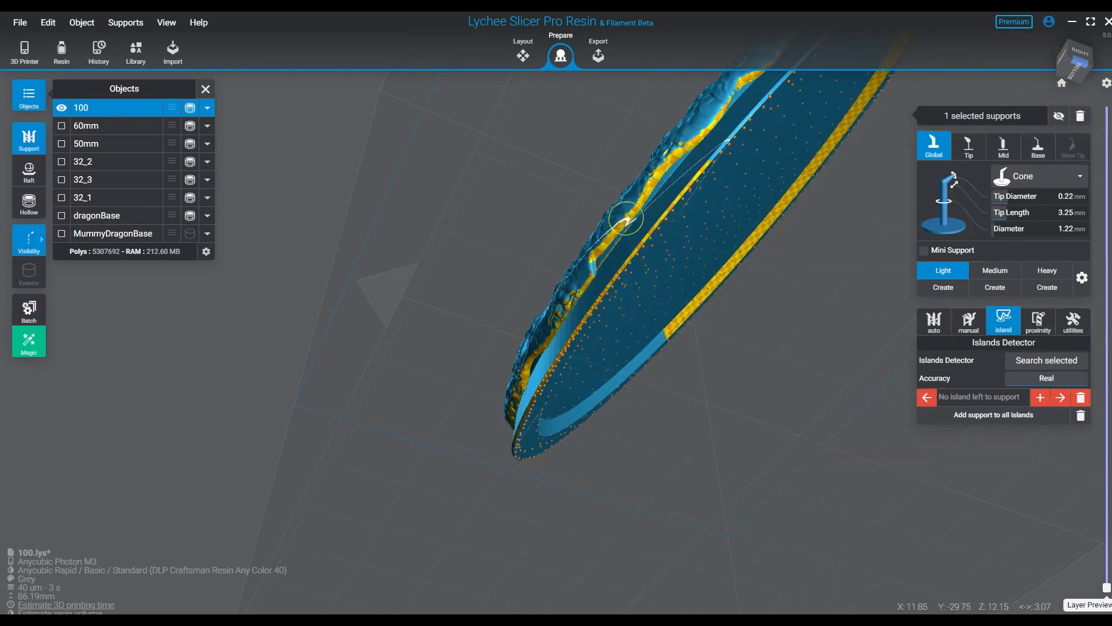
left_click(625, 219, "shift")
key("space")
right_click_drag(688, 295, 846, 380)
right_click_drag(570, 402, 608, 359)
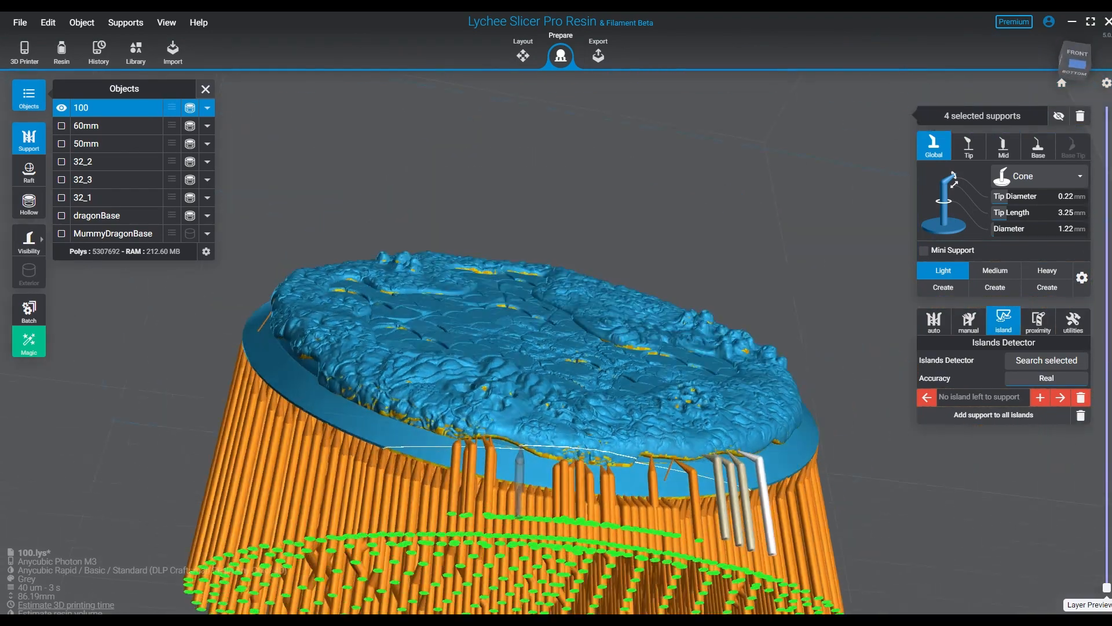
- Add two light supports in the gap between the left and central support groups under the textured edge
right_click_drag(520, 449, 521, 443)
key("space")
left_click(518, 443)
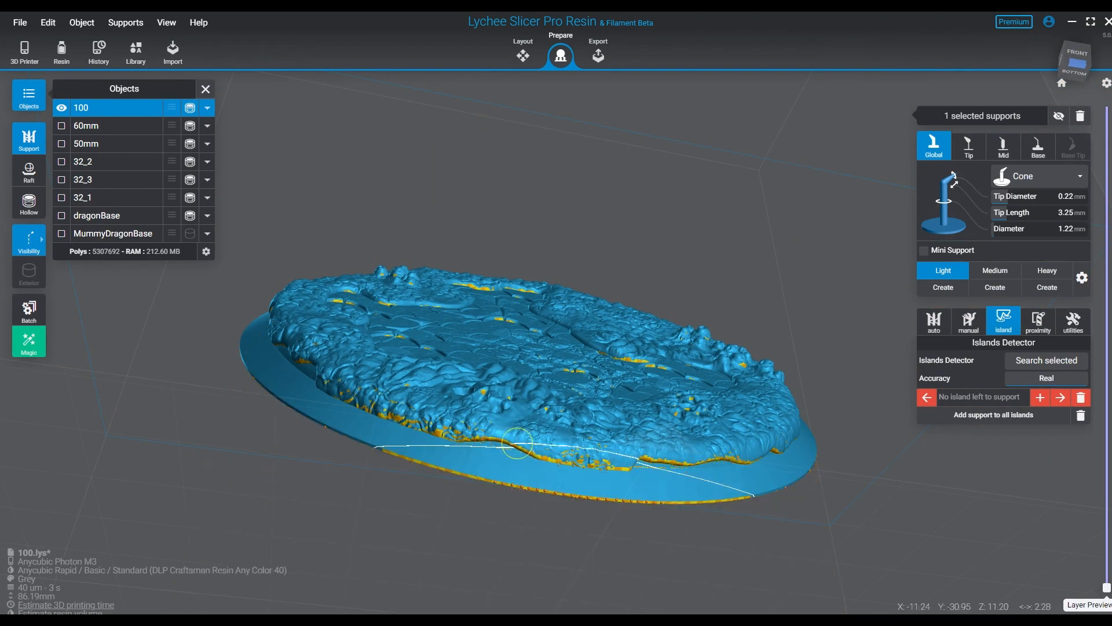
left_click(516, 442, "shift")
key("space")
- Add a row of five light supports along the left part of base 100's overhanging textured edge
key("space")
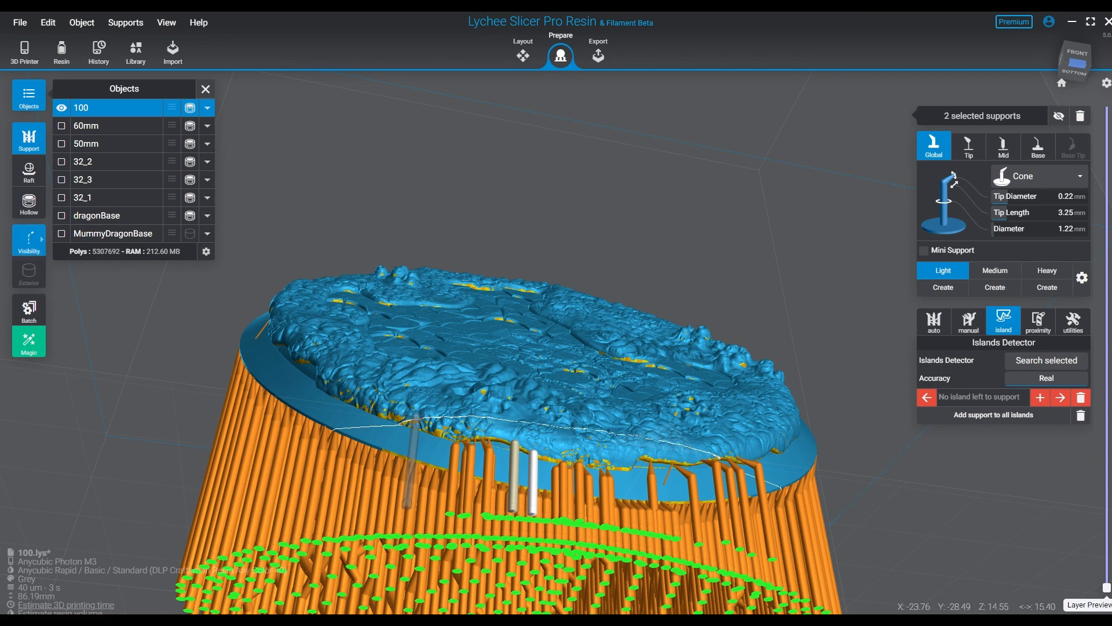
left_click(416, 417)
left_click(370, 407, "shift")
left_click(344, 397, "shift")
left_click(323, 384, "shift")
left_click(306, 371, "shift")
key("space")
- Fill the remaining gaps at the left and near the centre of base 100's textured edge with light supports
right_click_drag(570, 354, 526, 399)
left_click(465, 373)
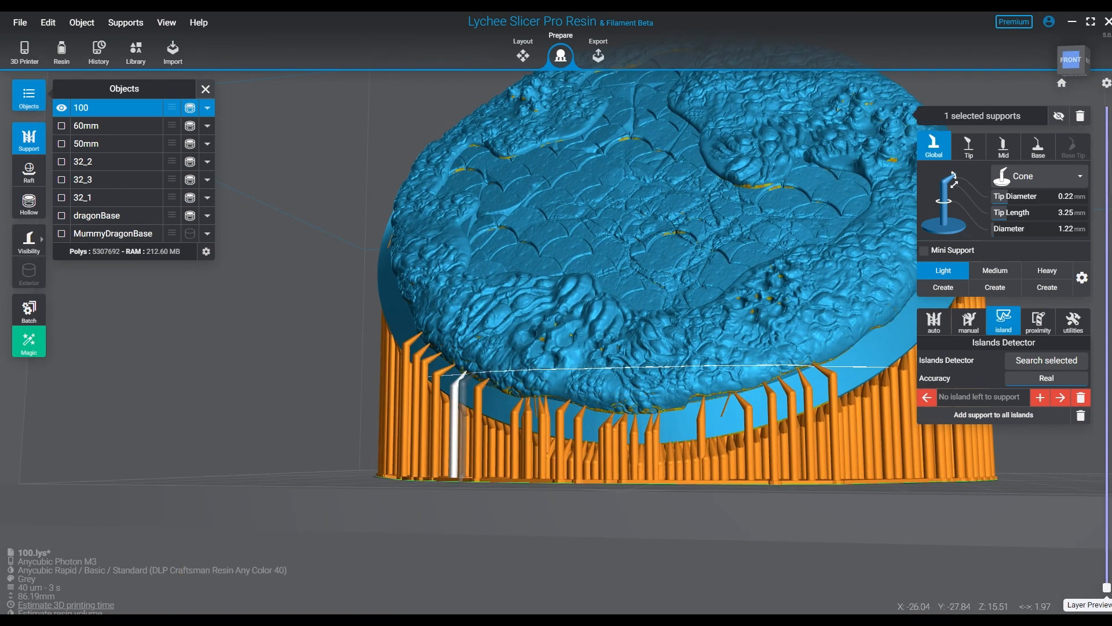
right_click_drag(708, 416, 687, 416)
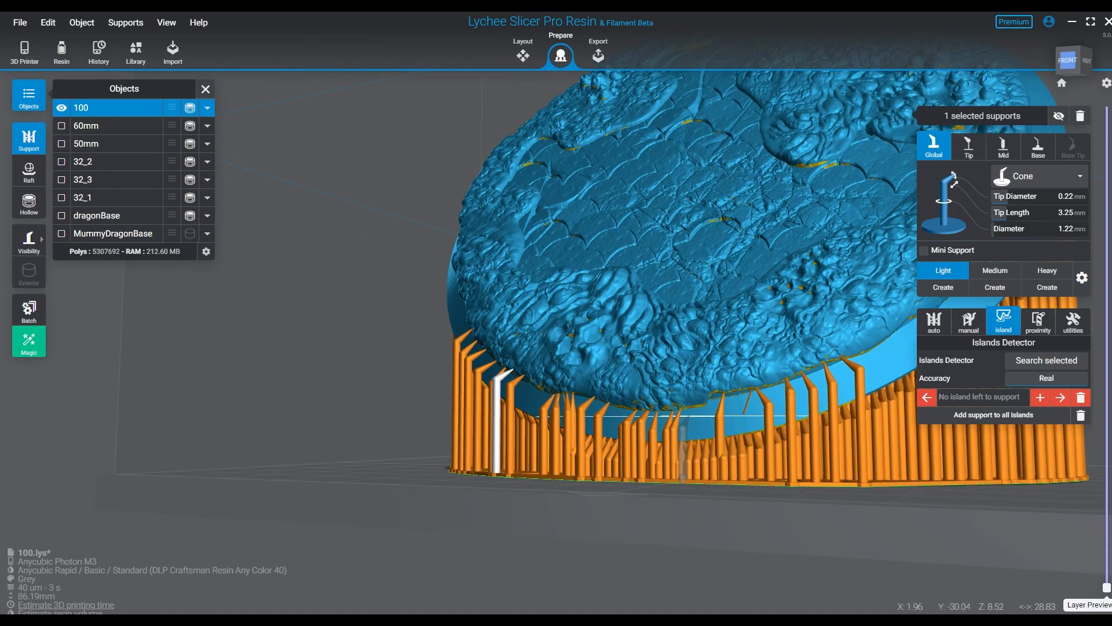
left_click(693, 406)
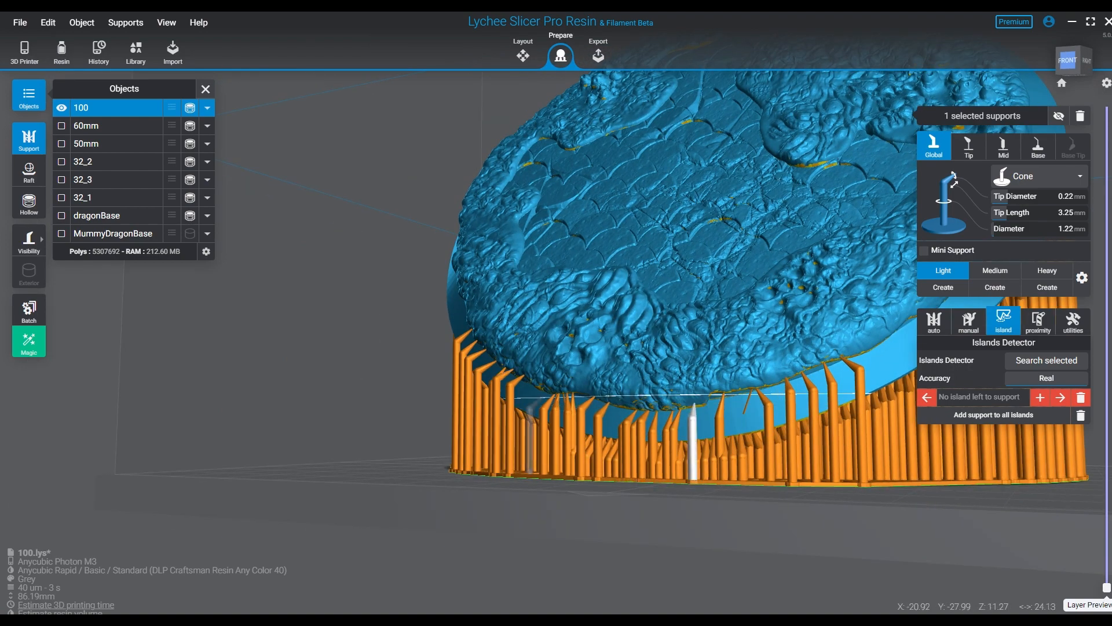
- Examine base 100's lower edge, underside and textured top for overhangs that still need support
right_click_drag(678, 326, 711, 252)
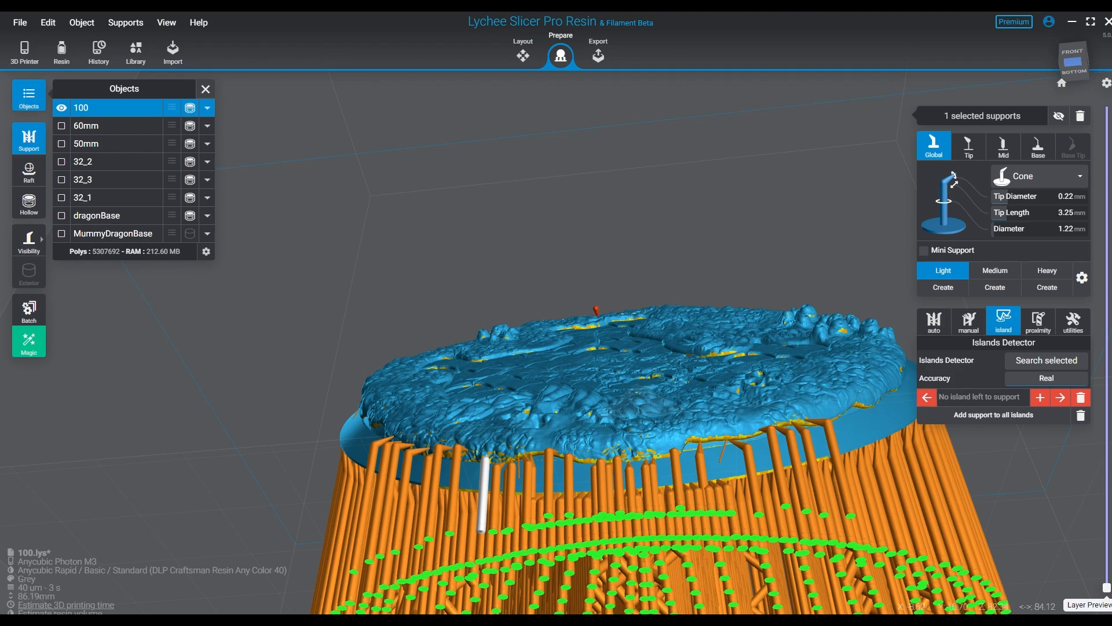
right_click_drag(724, 348, 633, 417)
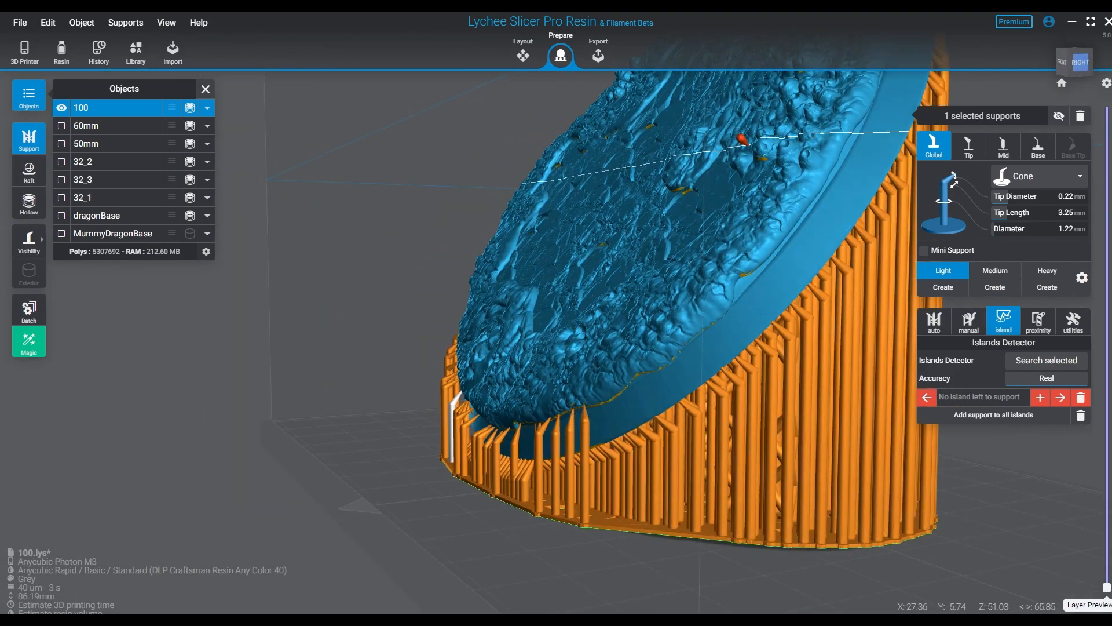
right_click_drag(703, 200, 433, 196)
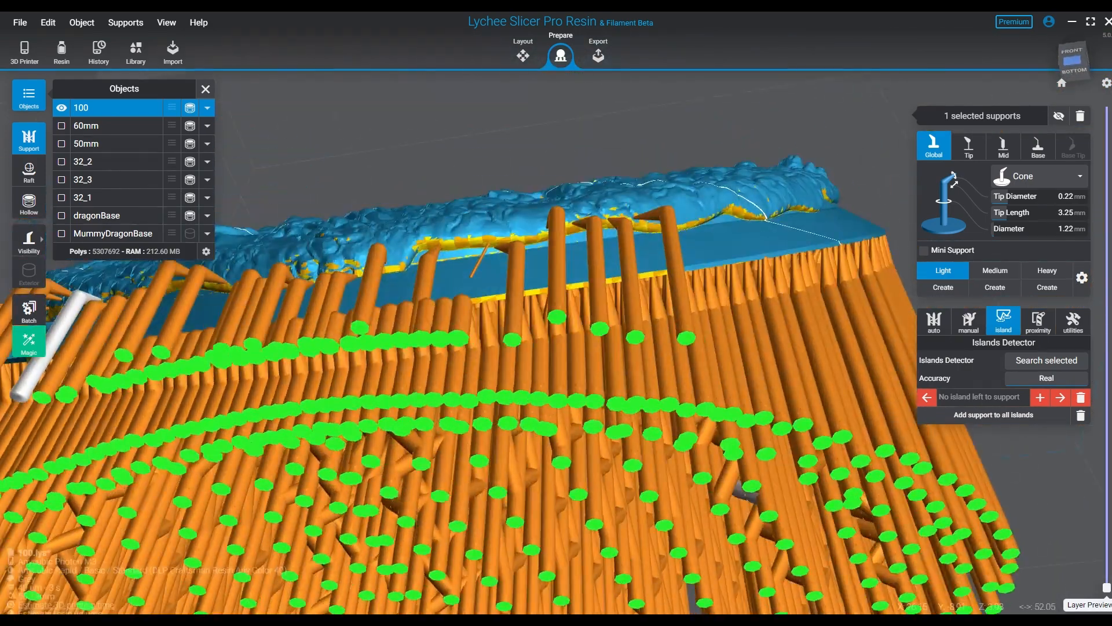
right_click_drag(903, 348, 840, 423)
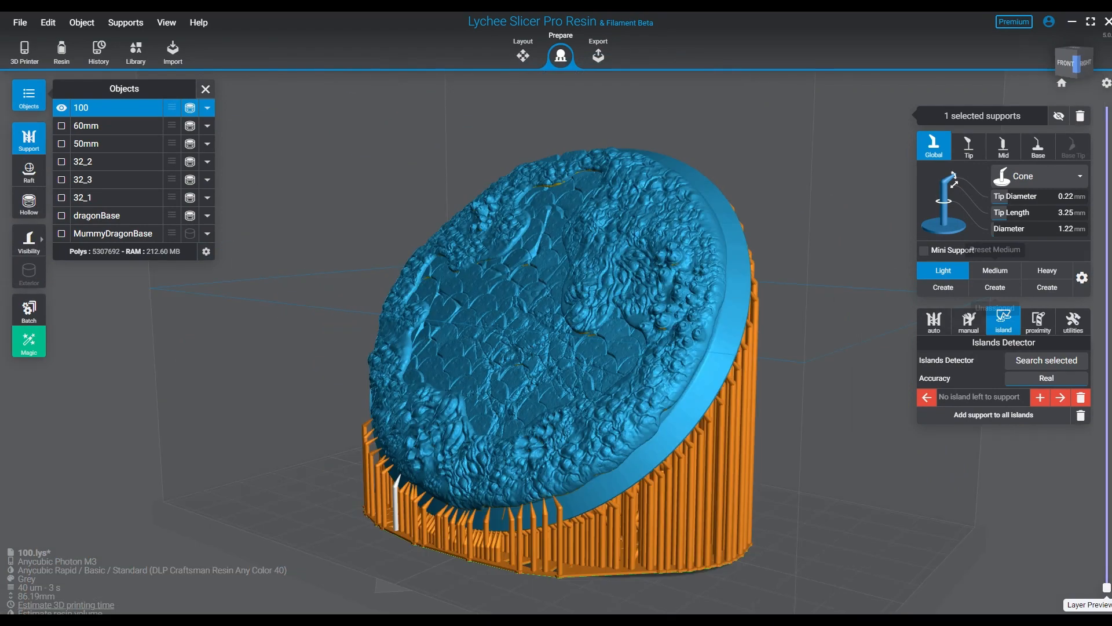
scroll(533, 404, "down", 3)
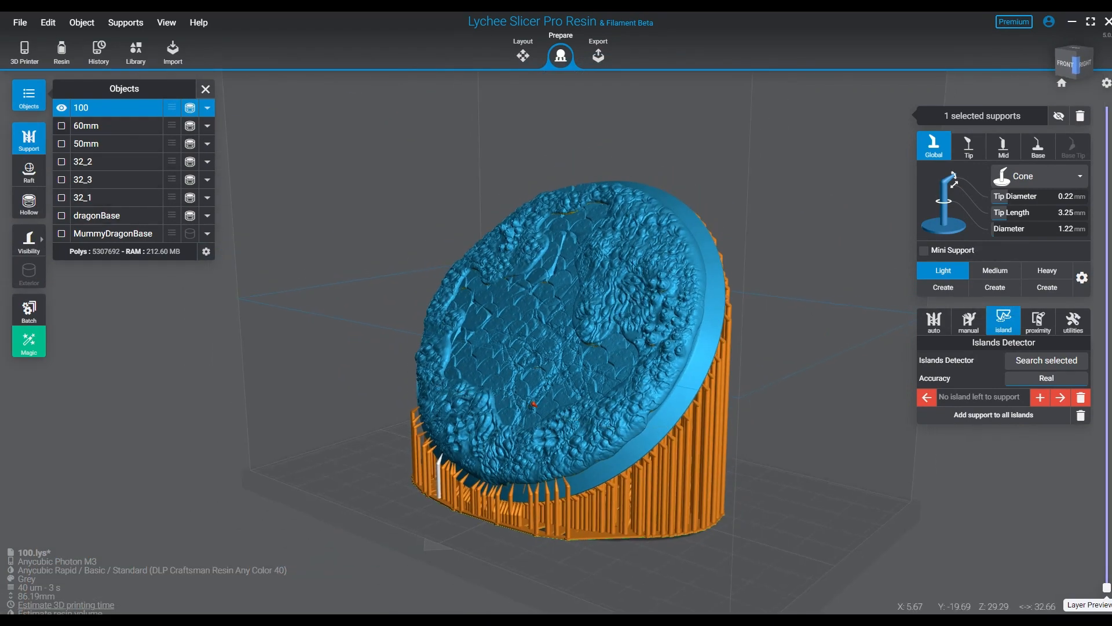
- Compare base 100 with the supported 32 mm bases and hide them all
left_click(61, 108)
left_click(61, 198)
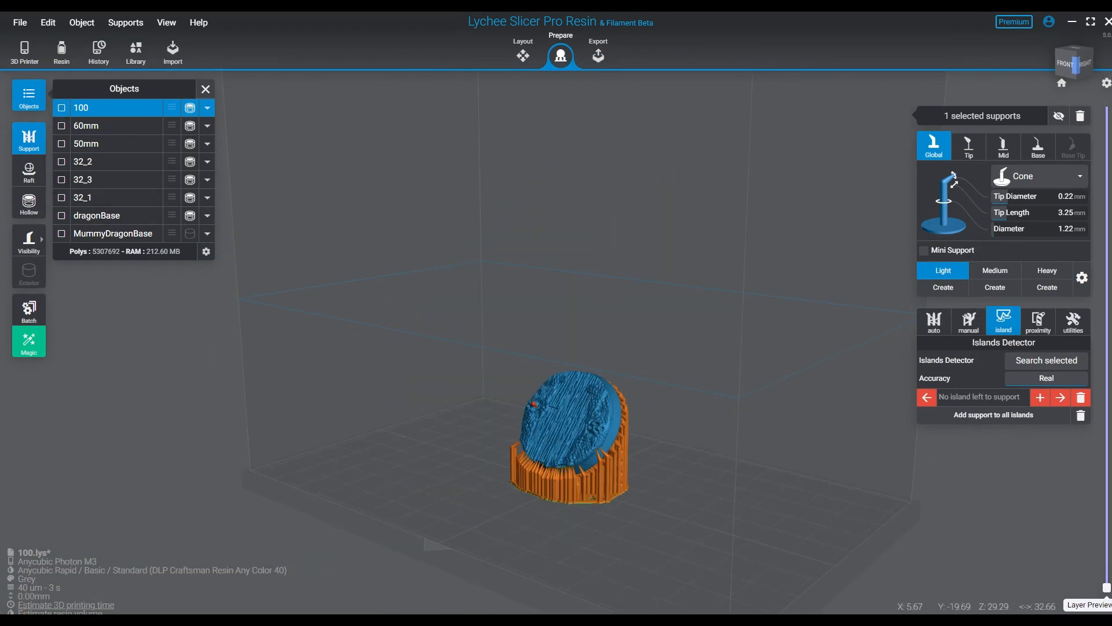
right_click_drag(534, 404, 672, 356)
left_click(62, 108)
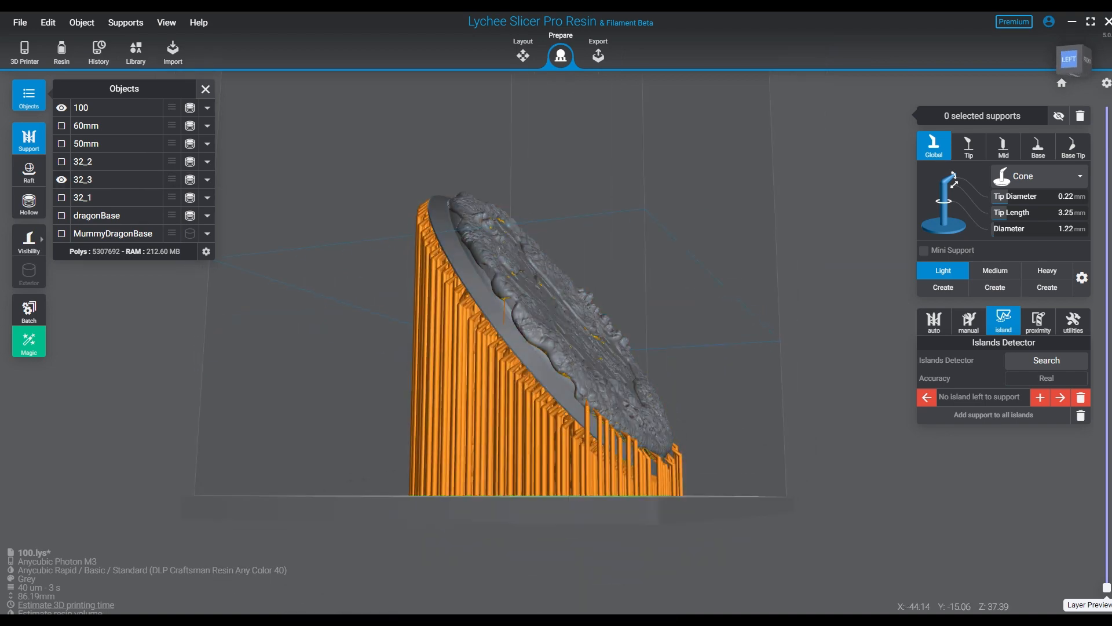
left_click(62, 107)
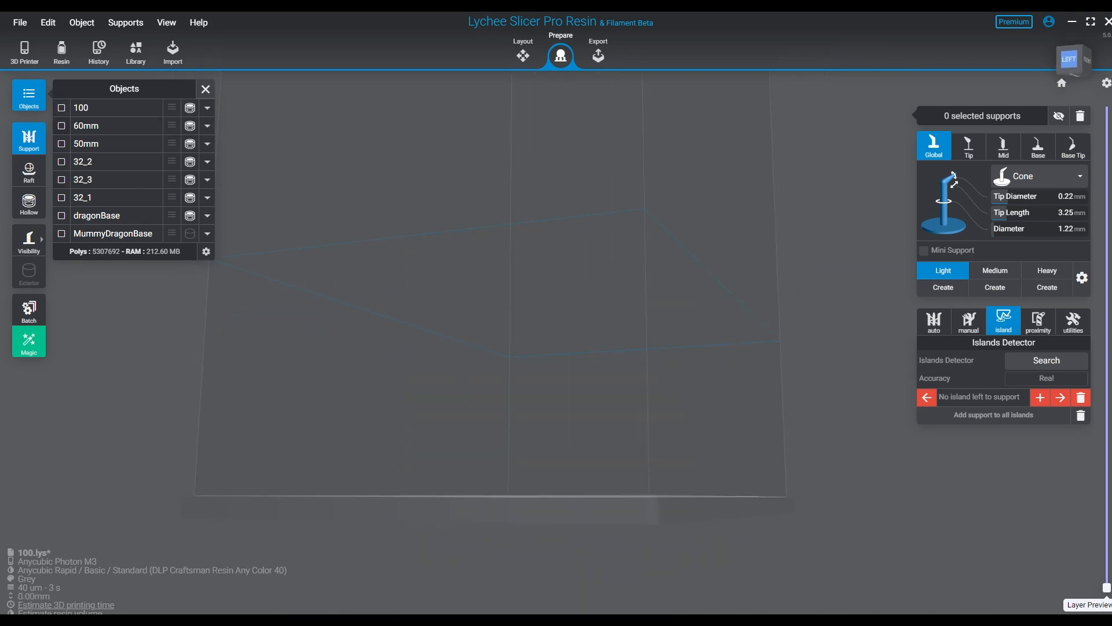
- Show the 60mm and 50mm bases and view them from above
left_click(61, 126)
left_click(61, 144)
right_click_drag(579, 249, 469, 405)
left_click_drag(338, 223, 957, 466)
left_click(957, 466)
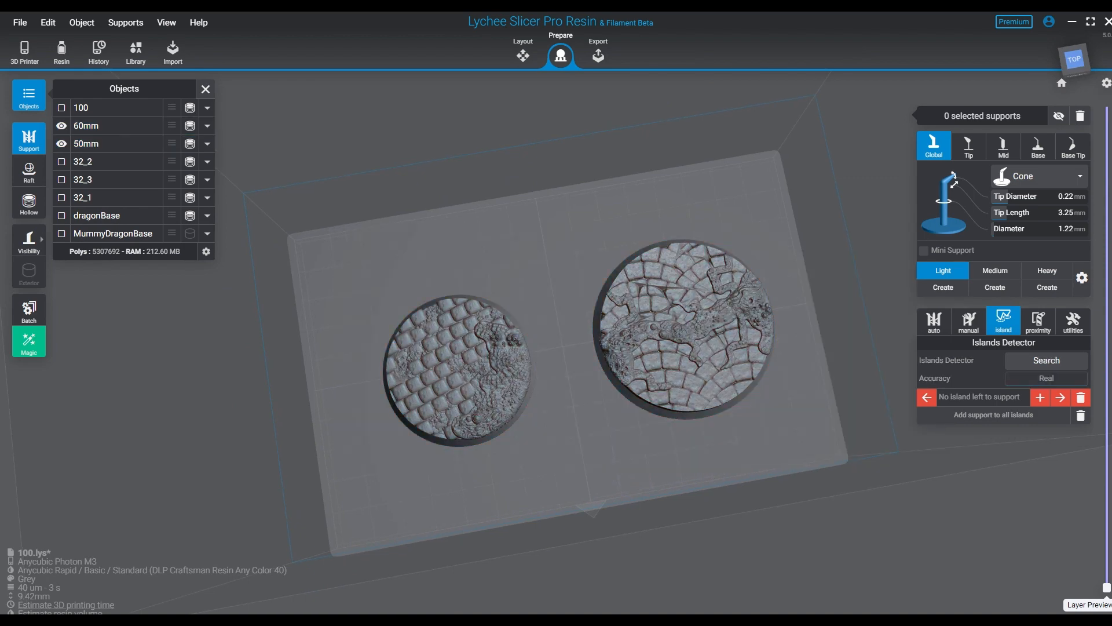
- Select the 50mm and 60mm bases together and tilt them about 54° around the X axis in the layout
left_click(523, 55)
left_click_drag(338, 218, 775, 441)
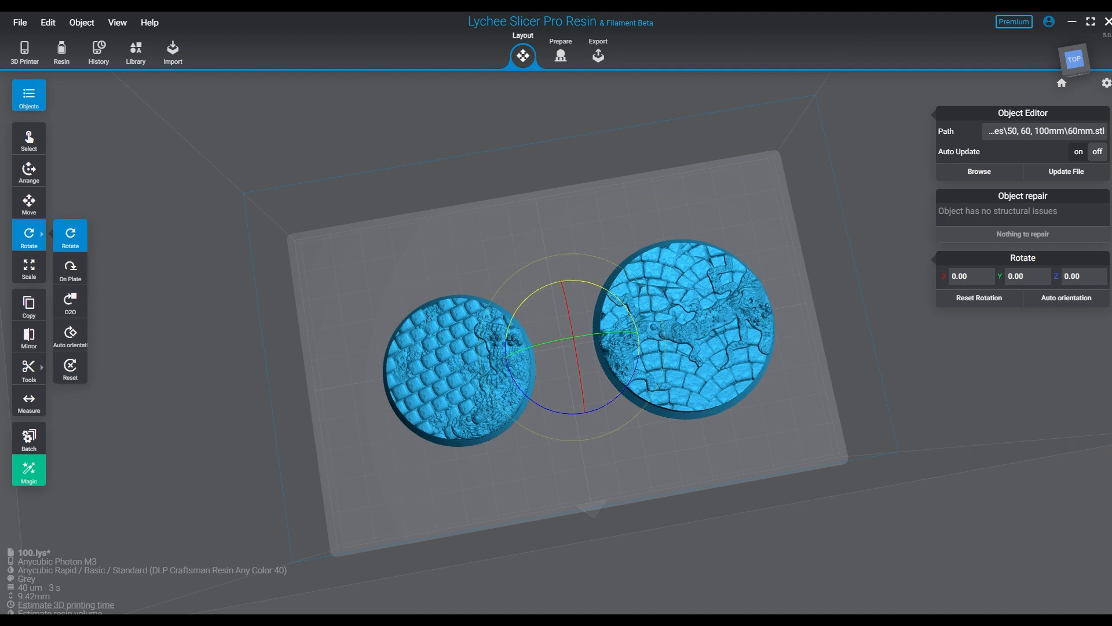
left_click_drag(570, 323, 582, 384)
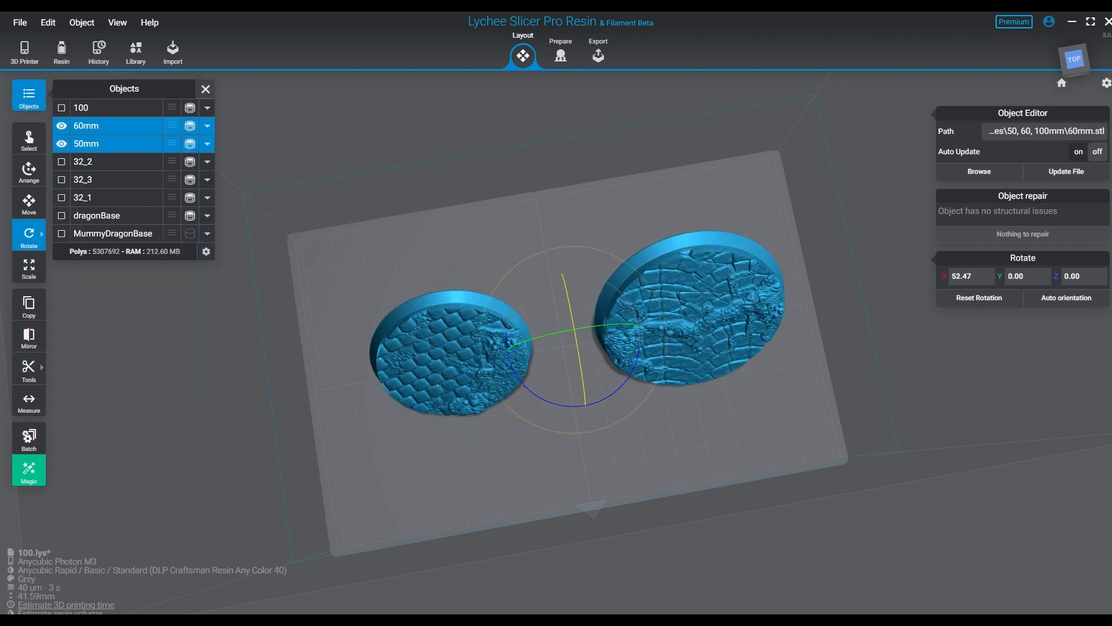
left_click_drag(575, 336, 575, 339)
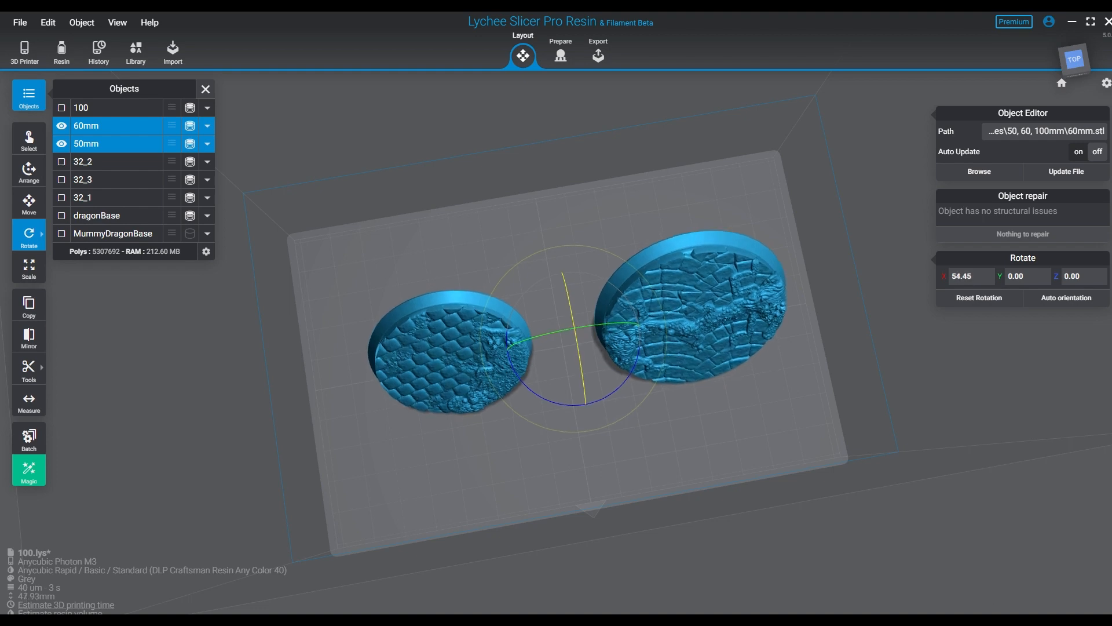
right_click_drag(614, 359, 527, 296)
left_click(425, 241)
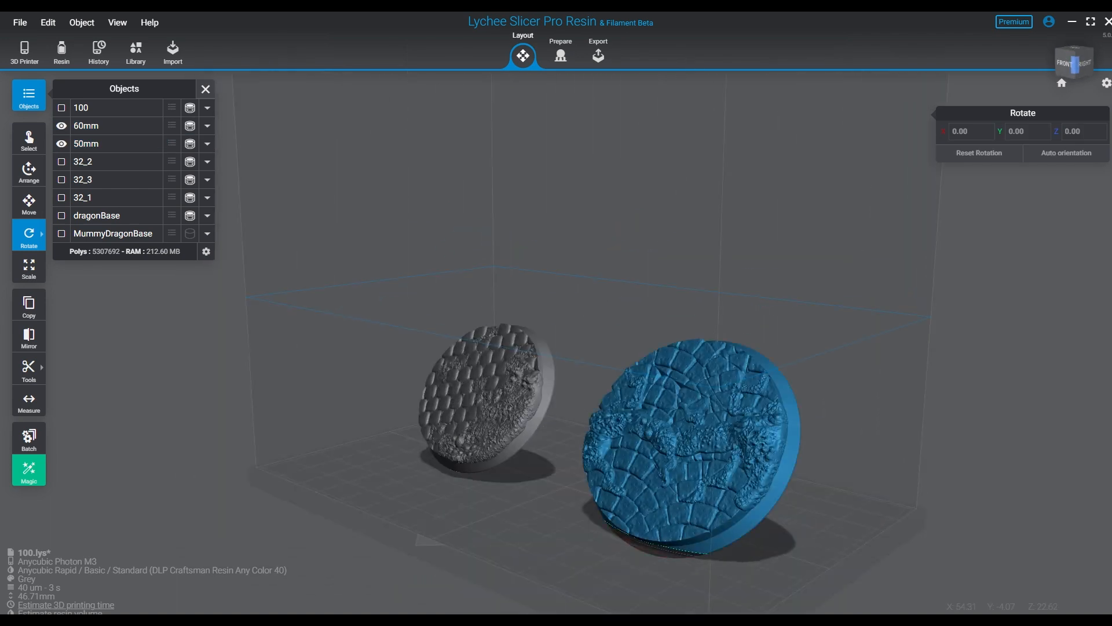
- Raise both tilted bases off the build plate, bringing the 50mm base's Z position to 5.92 mm
left_click_drag(711, 480, 464, 295)
left_click(29, 204)
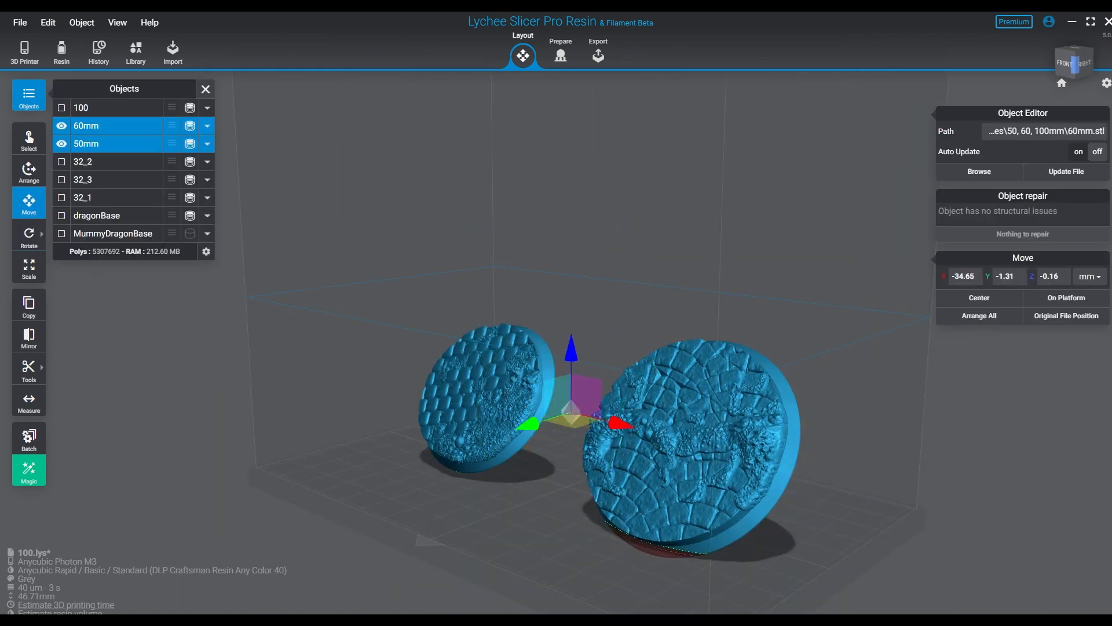
left_click_drag(571, 347, 572, 327)
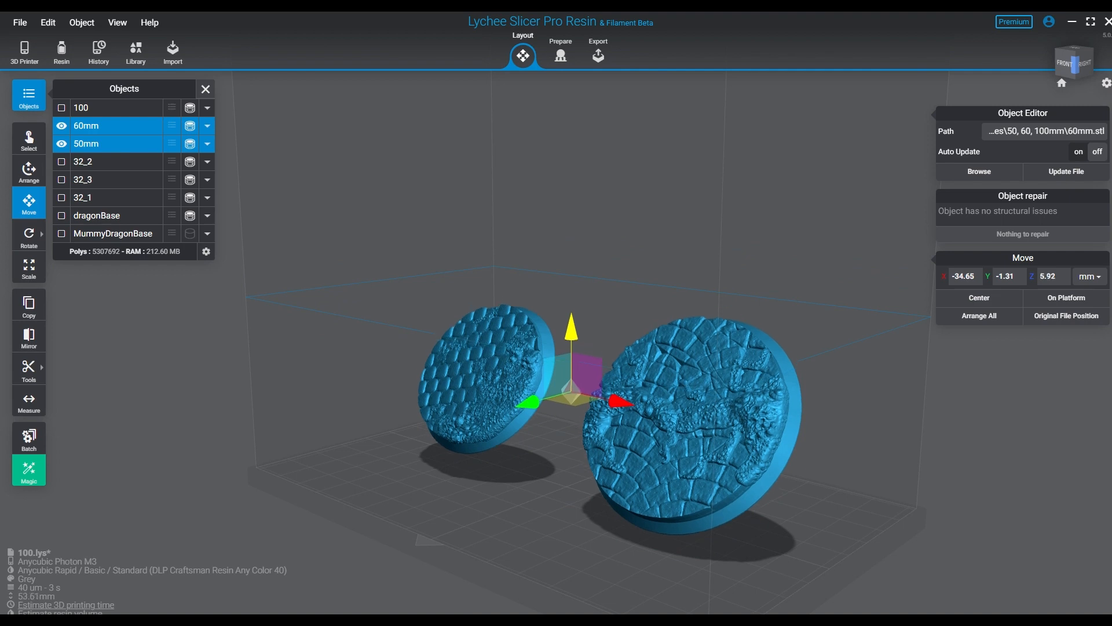
left_click(626, 273)
right_click_drag(625, 272, 732, 240)
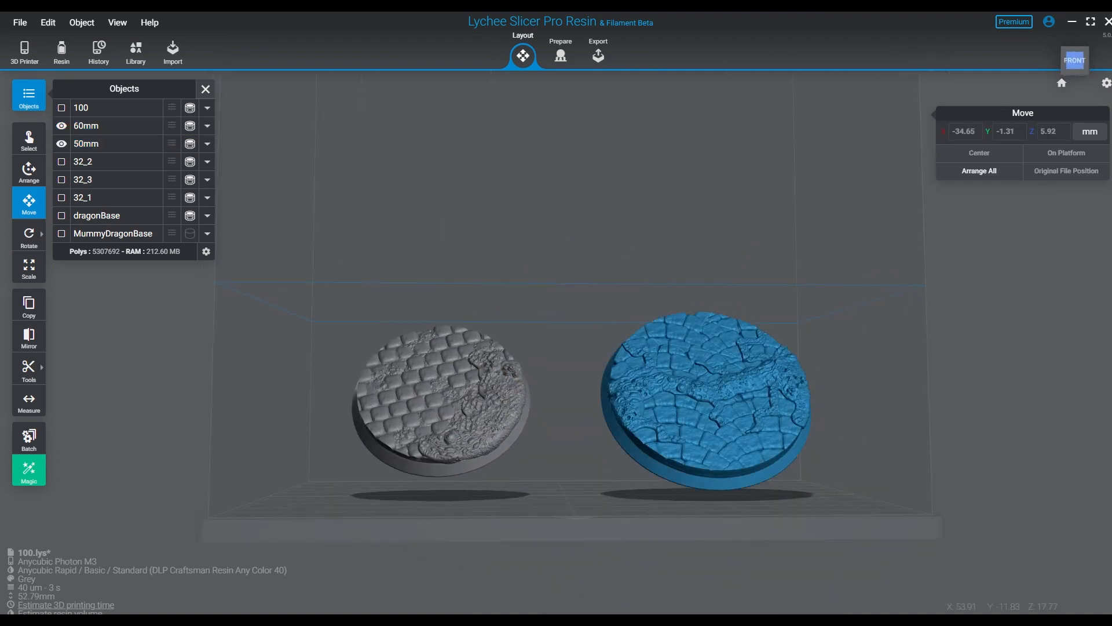
- Match the 60mm base's height to the 50mm base by setting its Z position to 5.92 mm
left_click(683, 400)
left_click(475, 406)
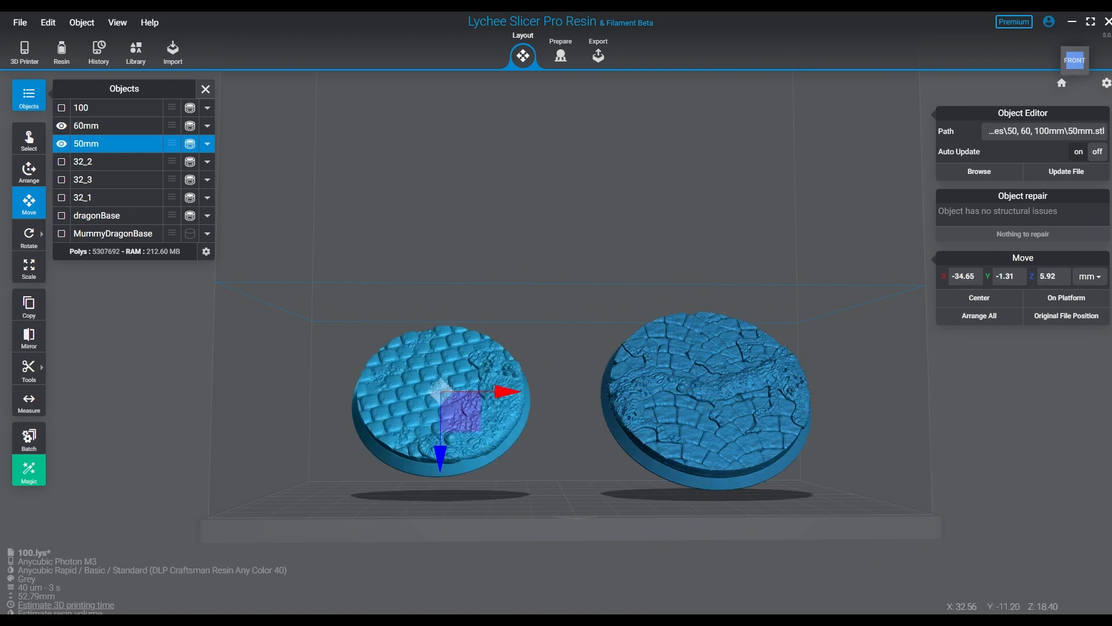
left_click(680, 420)
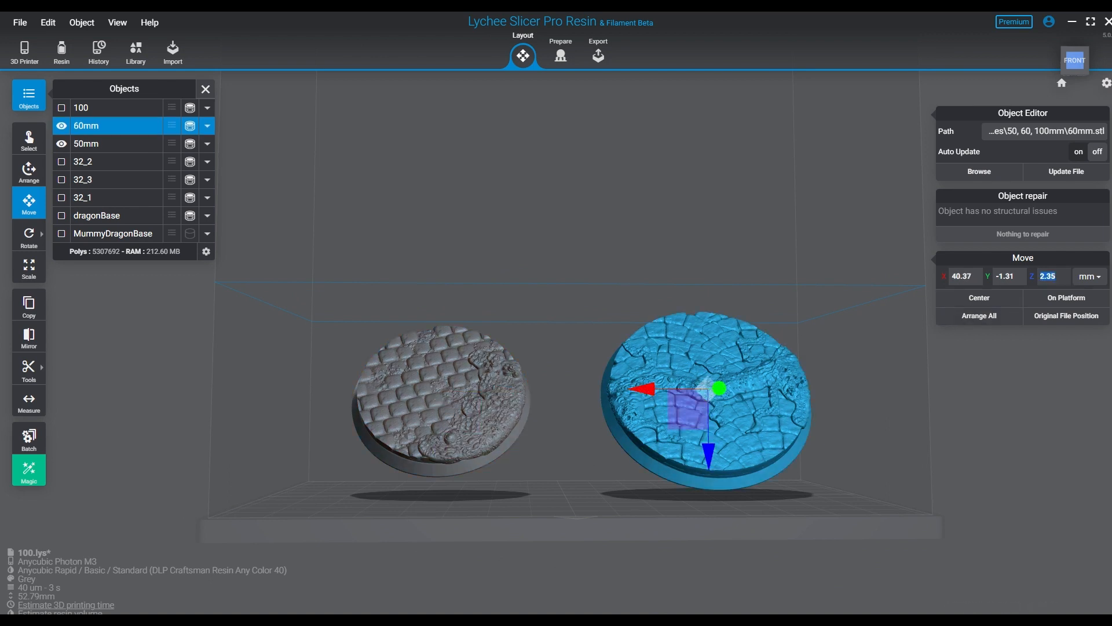
type("2")
left_click(579, 260)
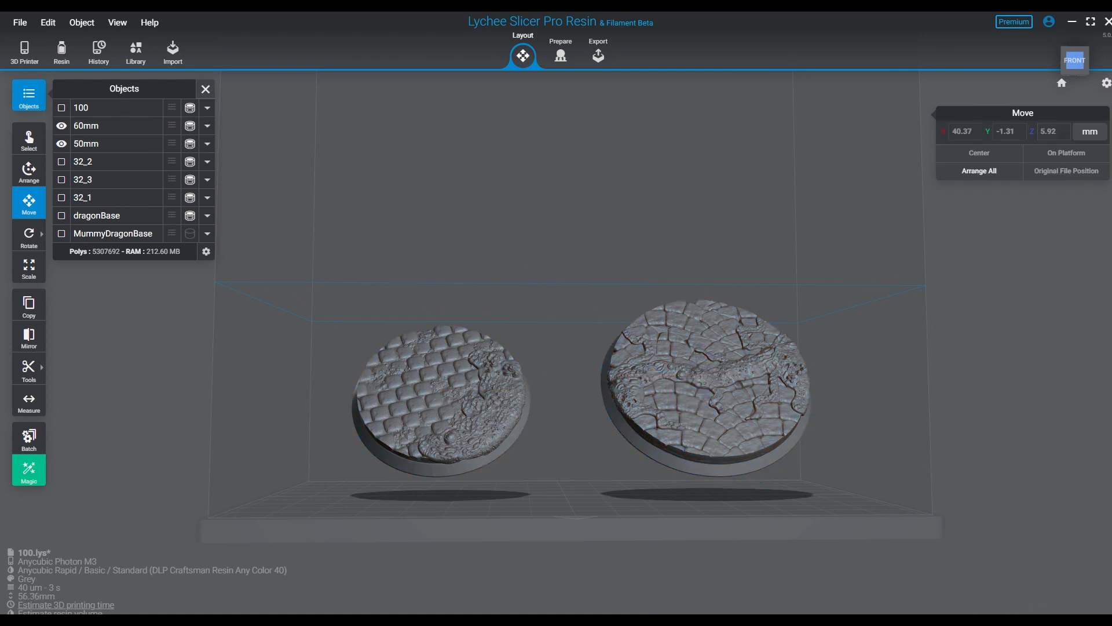
- Select both bases, assign them the eighth raft style, and switch to manual support creation
right_click_drag(579, 261, 572, 307)
key("ctrl+a")
left_click(561, 55)
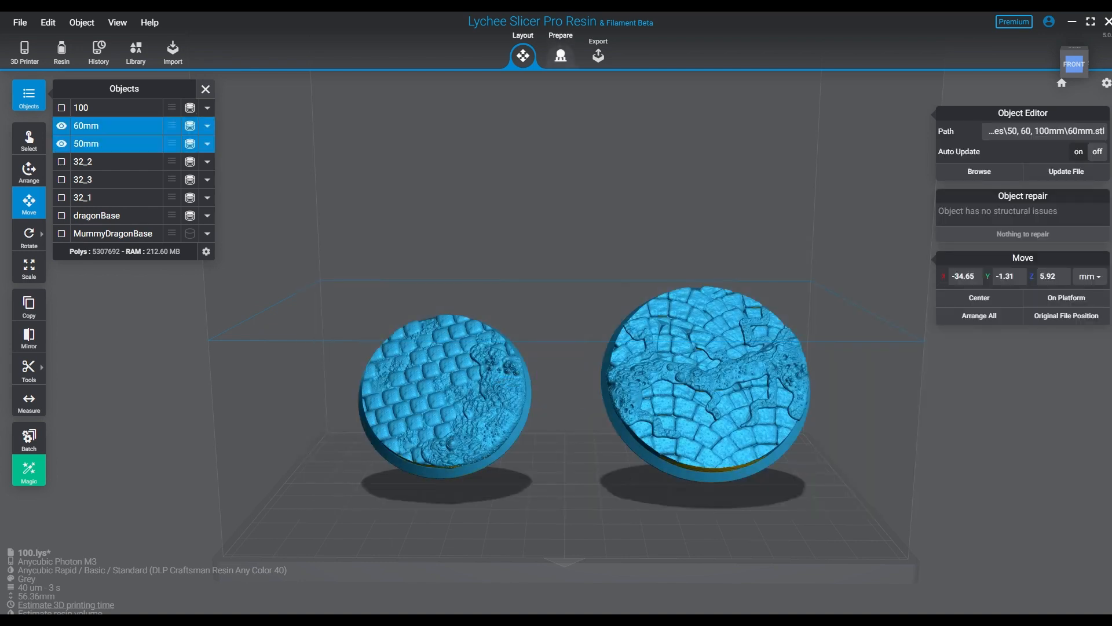
left_click(1004, 173)
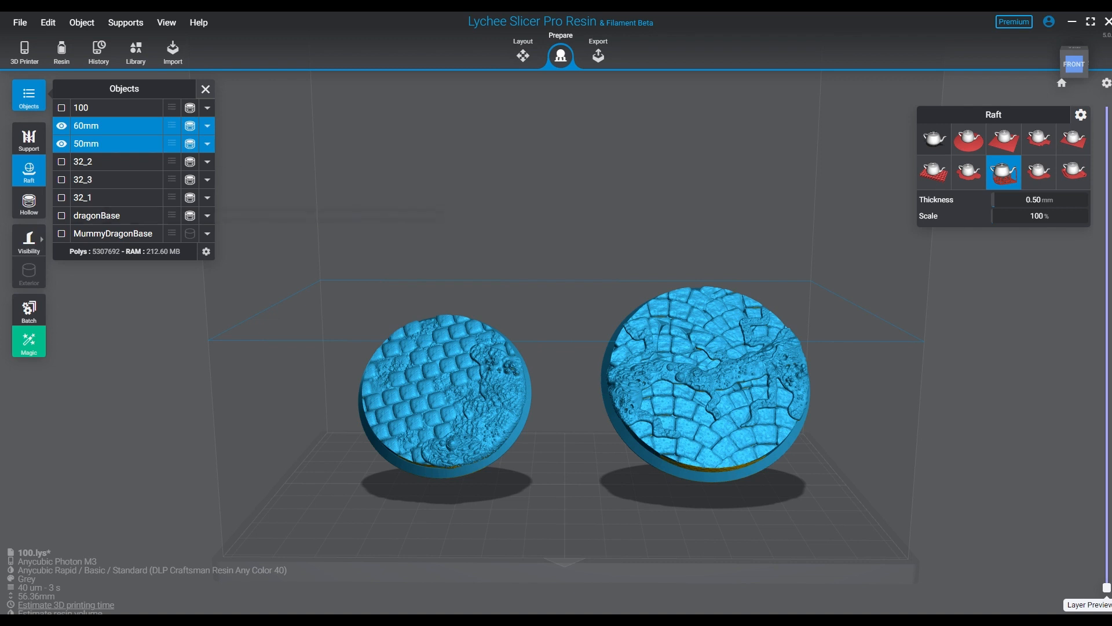
left_click(29, 139)
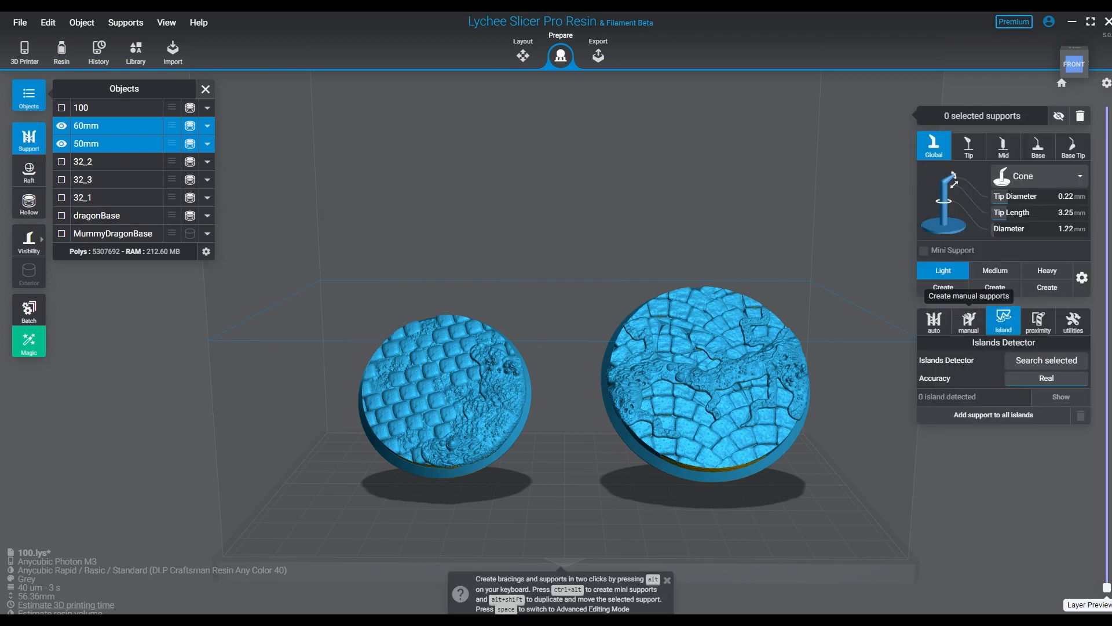
left_click(968, 319)
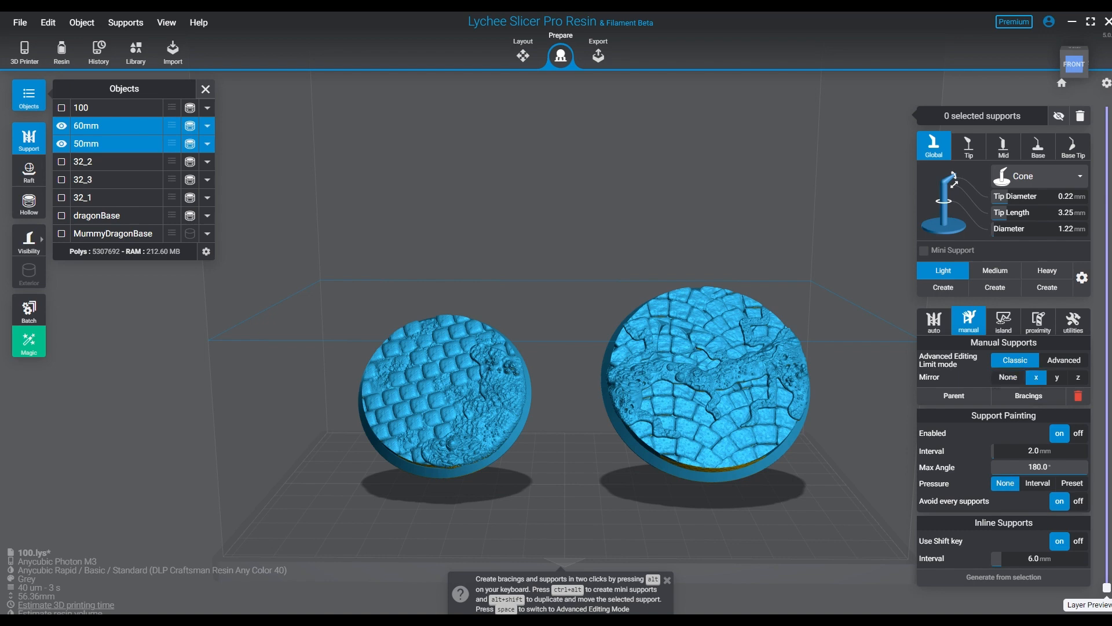
- Examine the undersides and lower rims of the 60mm and 50mm bases for areas needing support
right_click_drag(197, 417, 340, 354)
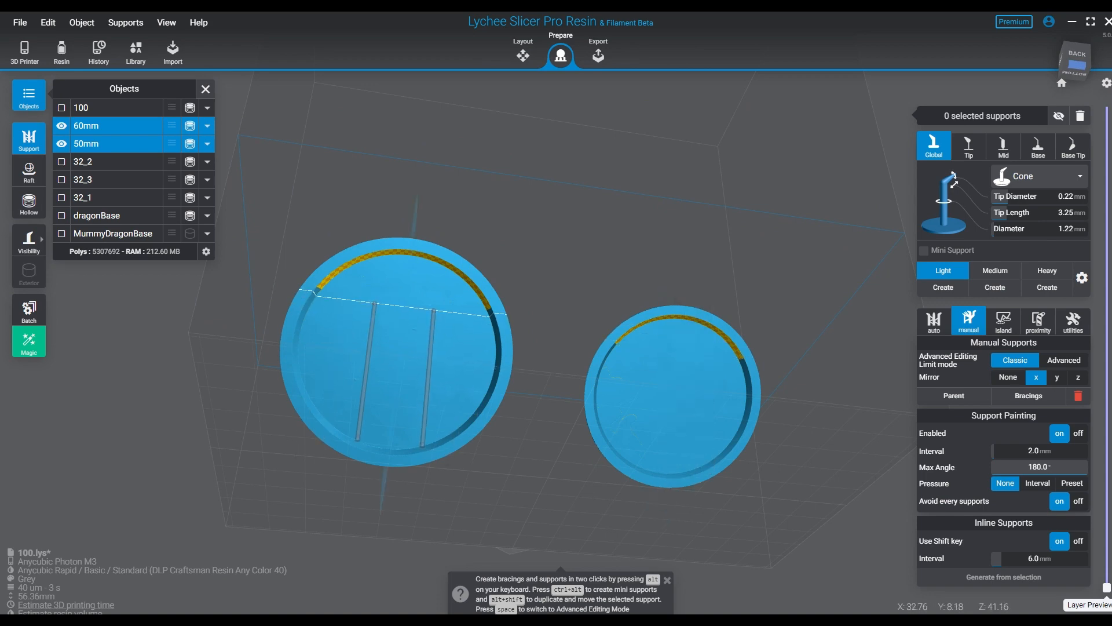
scroll(370, 426, "up", 3)
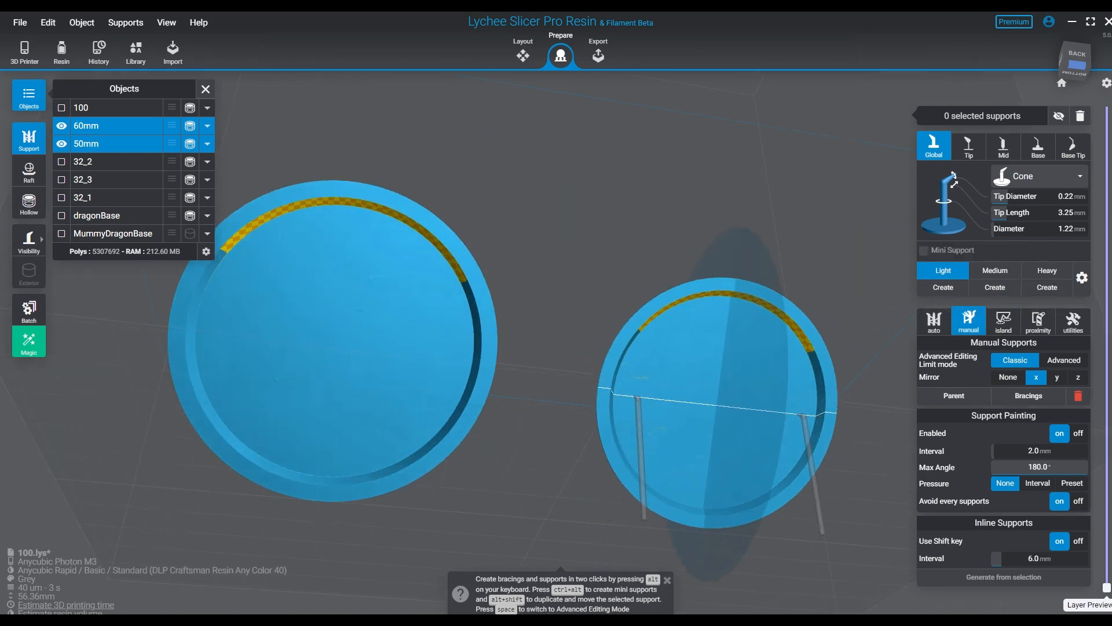
right_click_drag(715, 401, 671, 432)
middle_click_drag(714, 395, 659, 436)
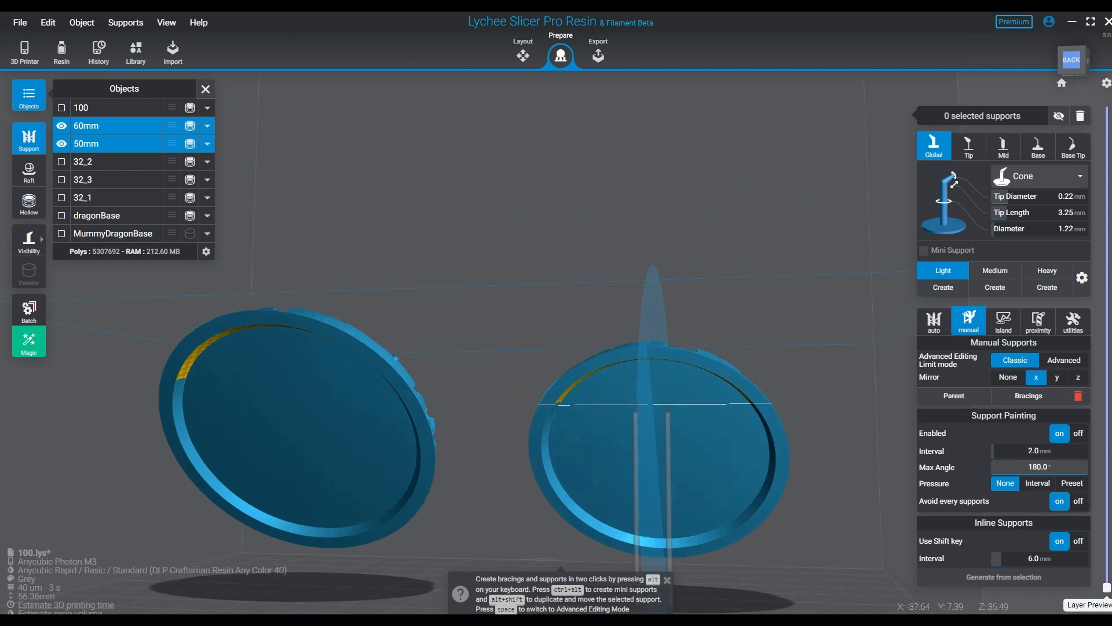
right_click_drag(670, 408, 634, 330)
right_click_drag(316, 382, 339, 403)
middle_click_drag(338, 403, 264, 280)
right_click_drag(558, 323, 636, 333)
right_click_drag(261, 338, 442, 374)
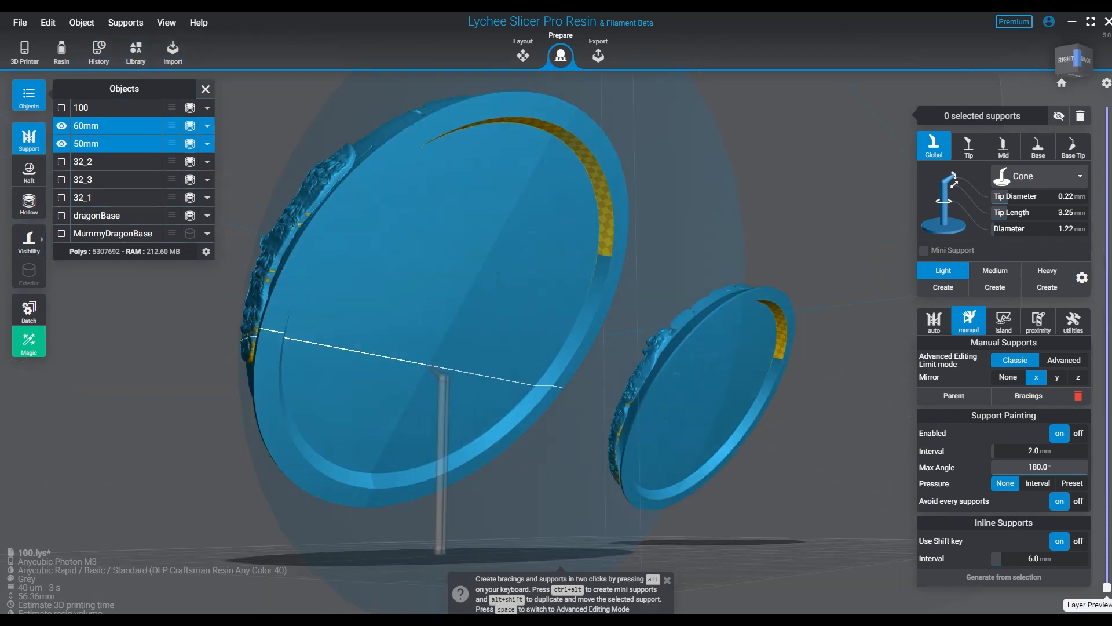
middle_click_drag(442, 374, 579, 412)
mouse_move(579, 412)
right_mouse_down()
mouse_move(401, 418)
mouse_move(269, 346)
right_mouse_up()
middle_click_drag(477, 377, 596, 413)
right_click_drag(596, 412, 507, 421)
middle_click_drag(711, 422, 294, 427)
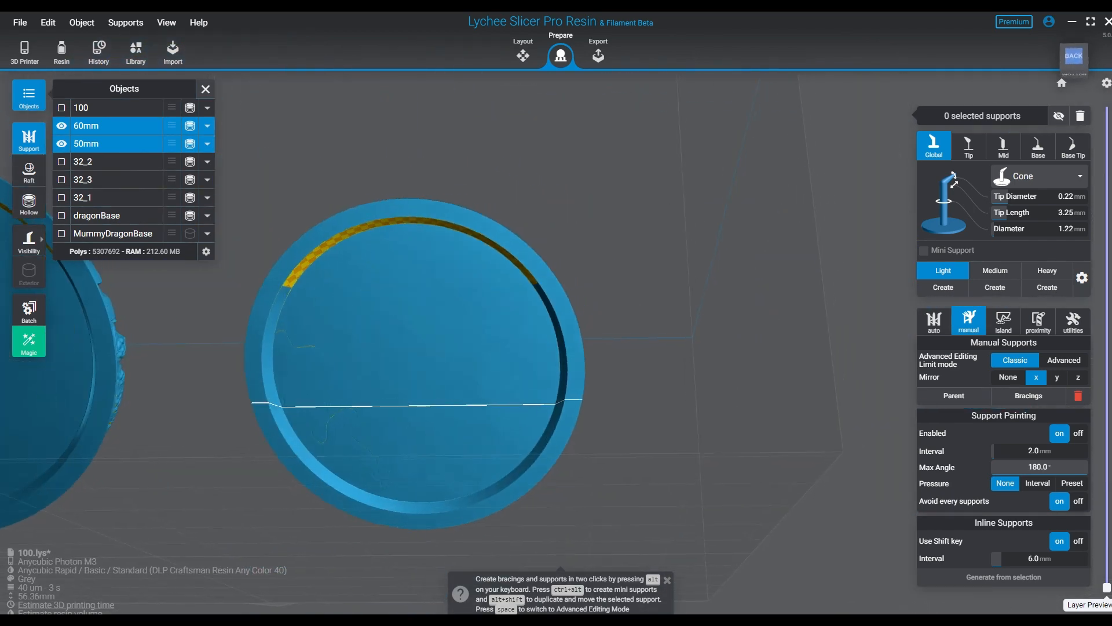
right_click_drag(343, 476, 361, 426)
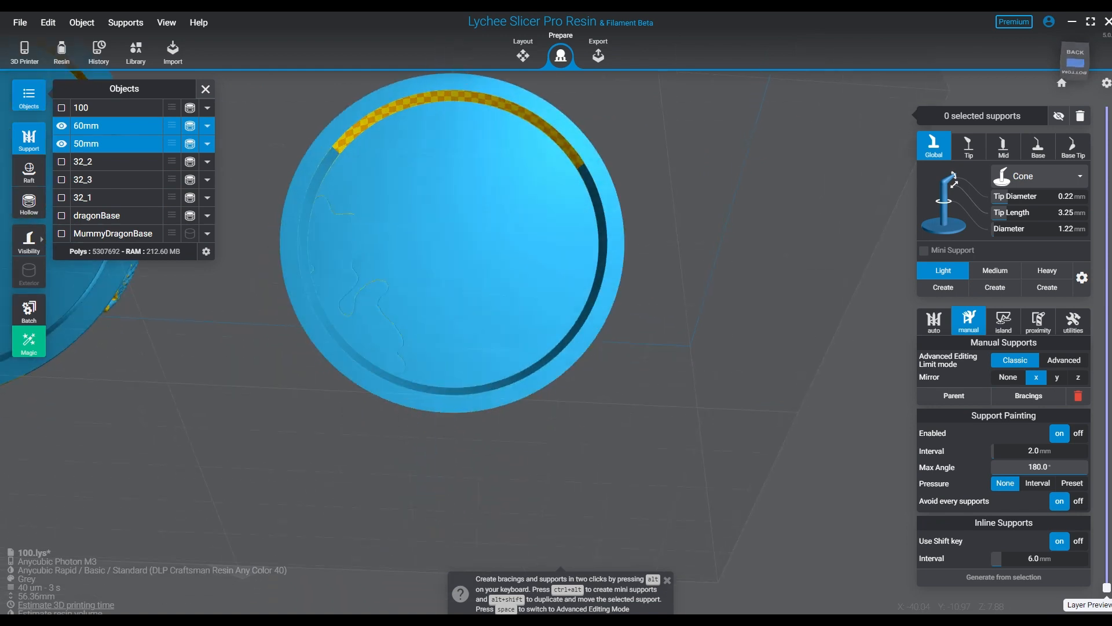
- Place five X-mirrored pairs of medium supports along the 50mm base's lowest edge and one more in the central gap
left_click(995, 270)
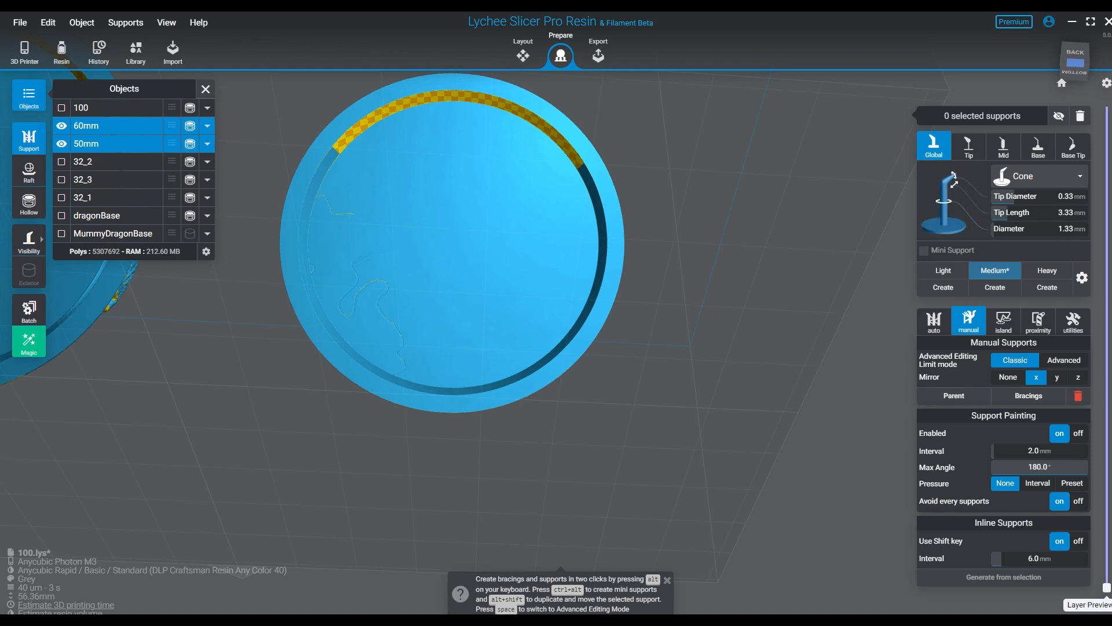
scroll(515, 404, "up", 5)
right_click_drag(516, 404, 519, 376)
middle_click_drag(519, 376, 684, 460)
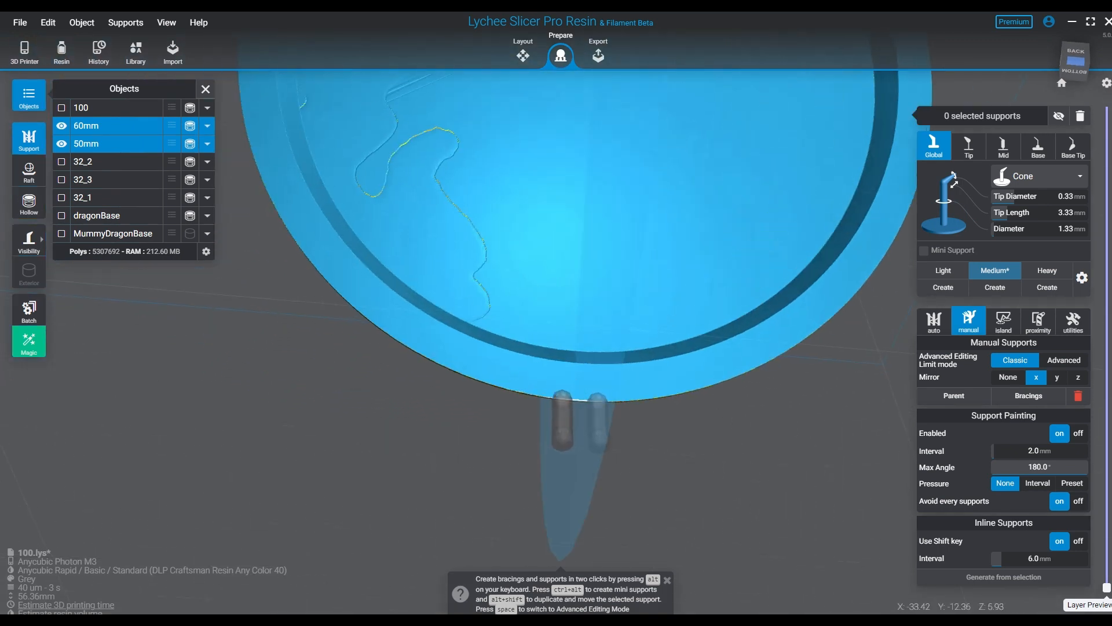
left_click(563, 385)
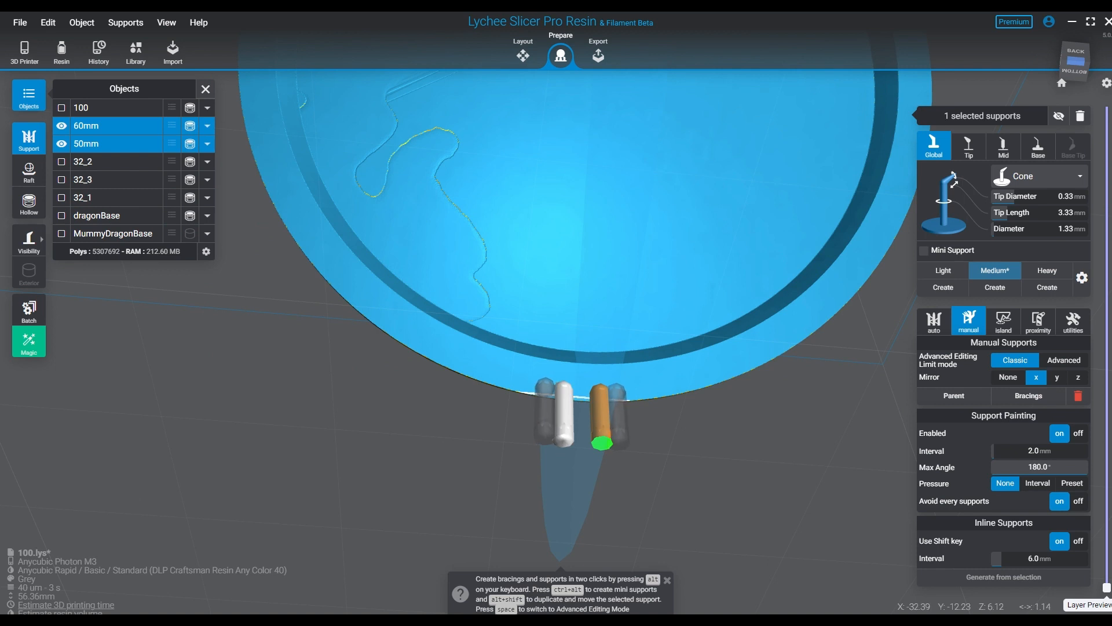
left_click(545, 380)
left_click(526, 380)
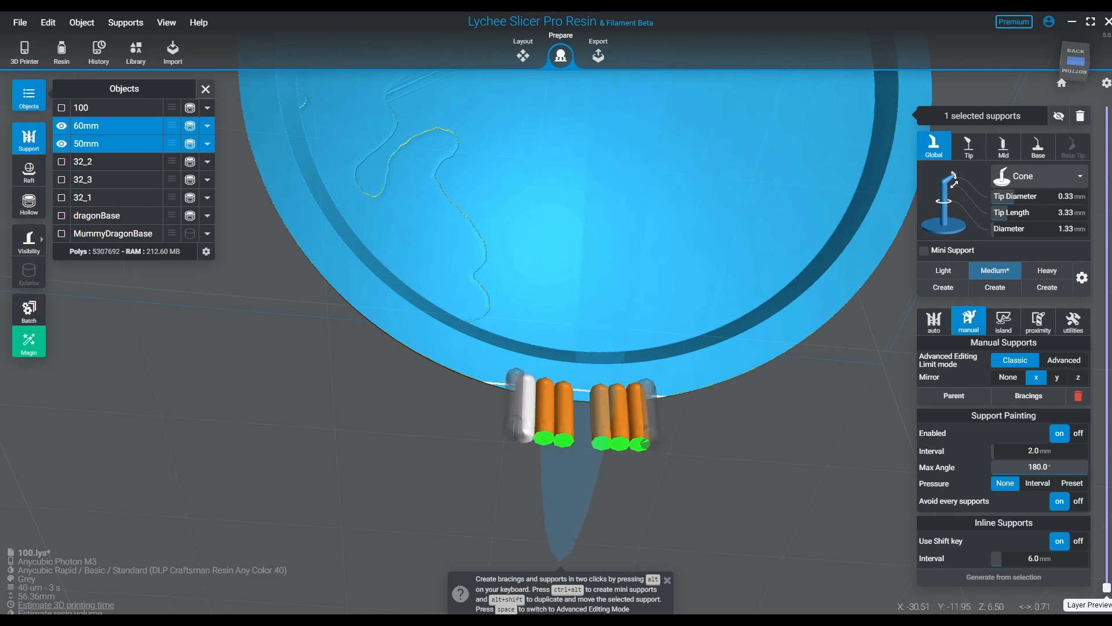
left_click(510, 376)
left_click(495, 372)
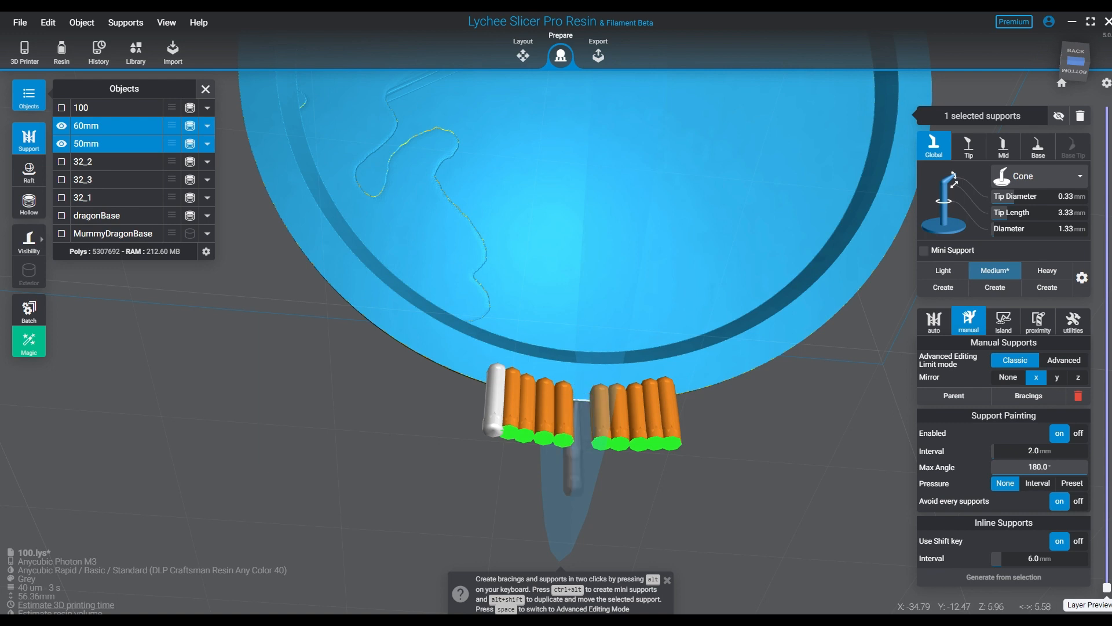
left_click(581, 391)
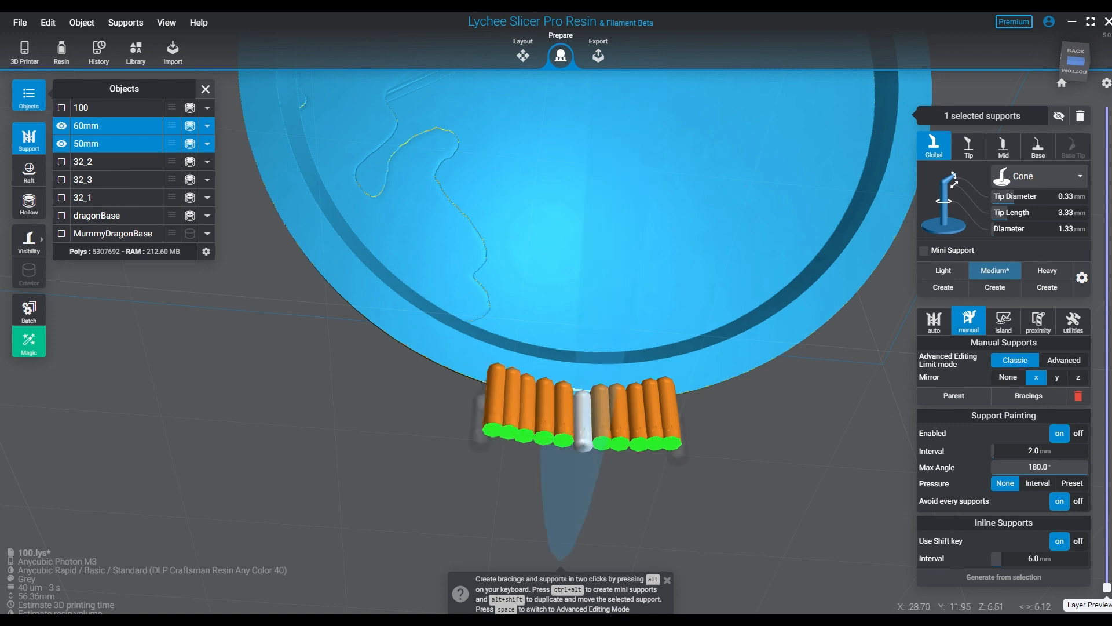
- Extend the row of medium supports outward along the 50mm base's lower rim with nine more mirrored pairs
left_click(481, 371)
left_click(464, 362)
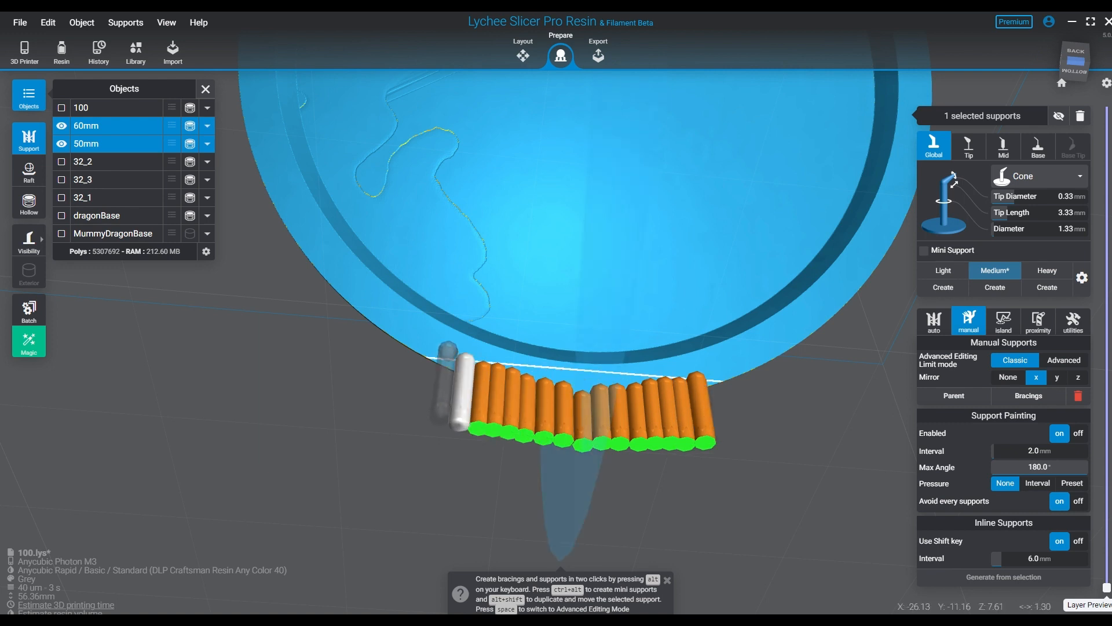
left_click(448, 352)
left_click(432, 344)
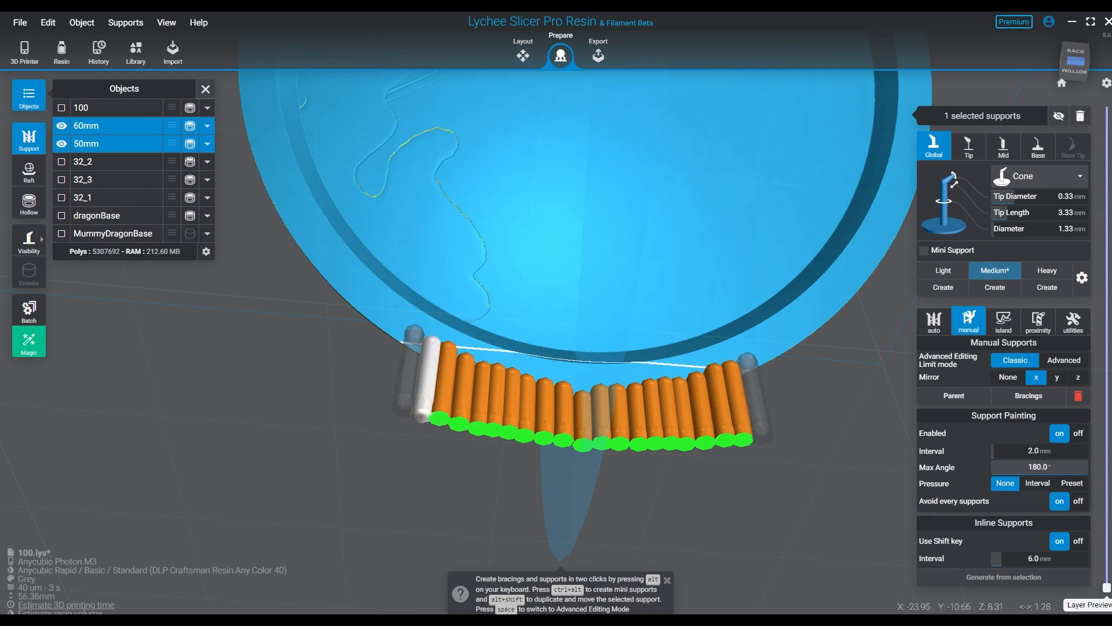
left_click(414, 334)
left_click(393, 320)
left_click(370, 307)
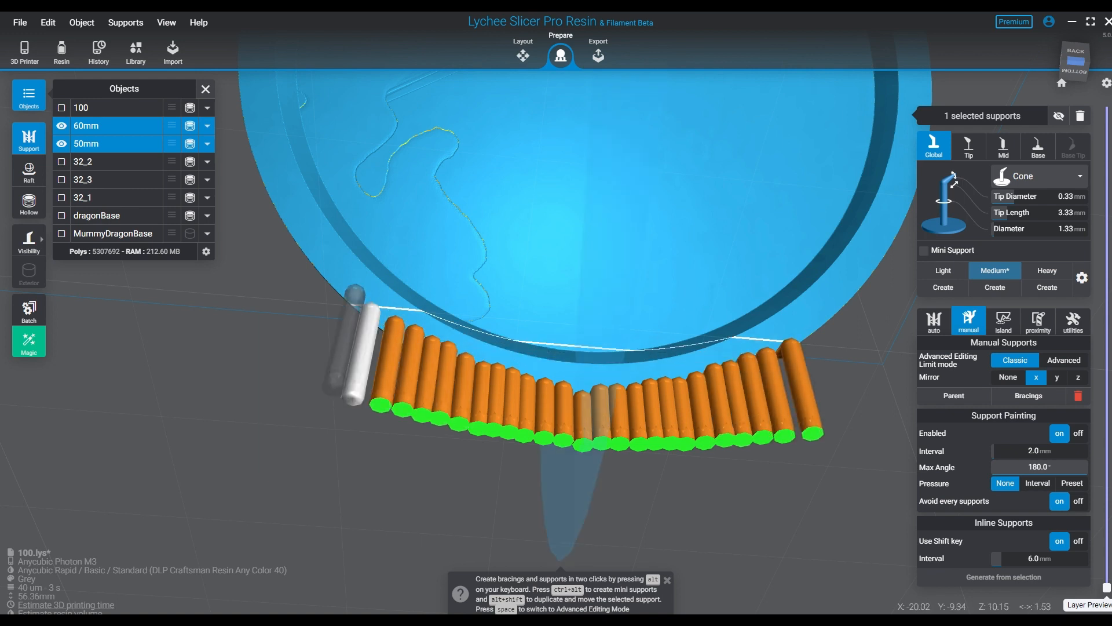
left_click(354, 303)
left_click(335, 289)
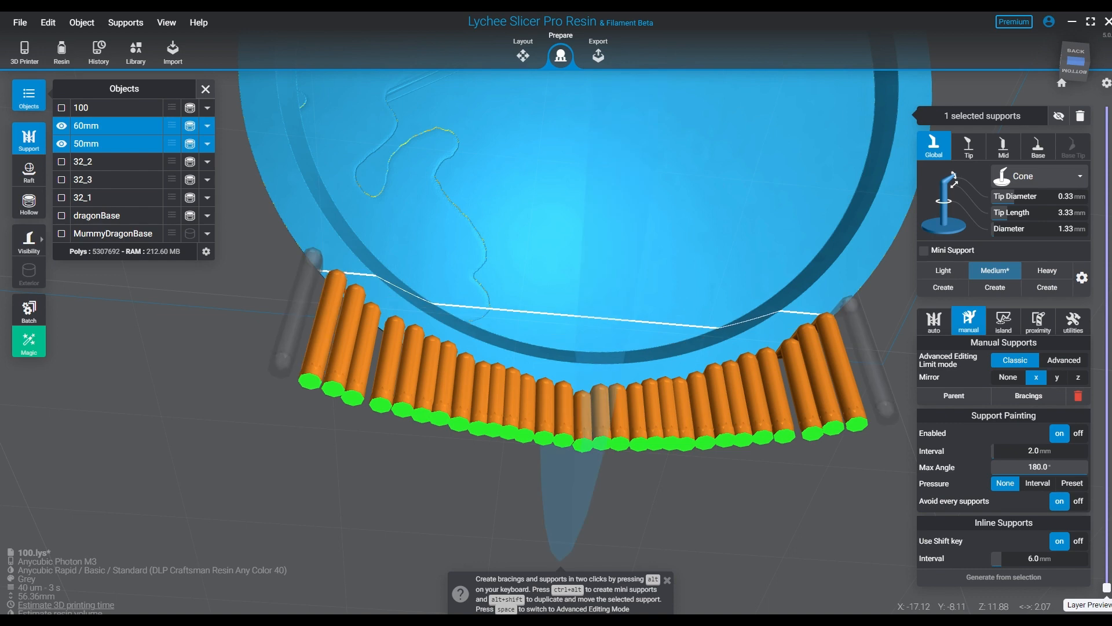
- Continue the X-mirrored medium supports outward from both ends of the 50mm base's lower row
left_click(313, 267)
left_click(301, 245)
left_click(286, 215)
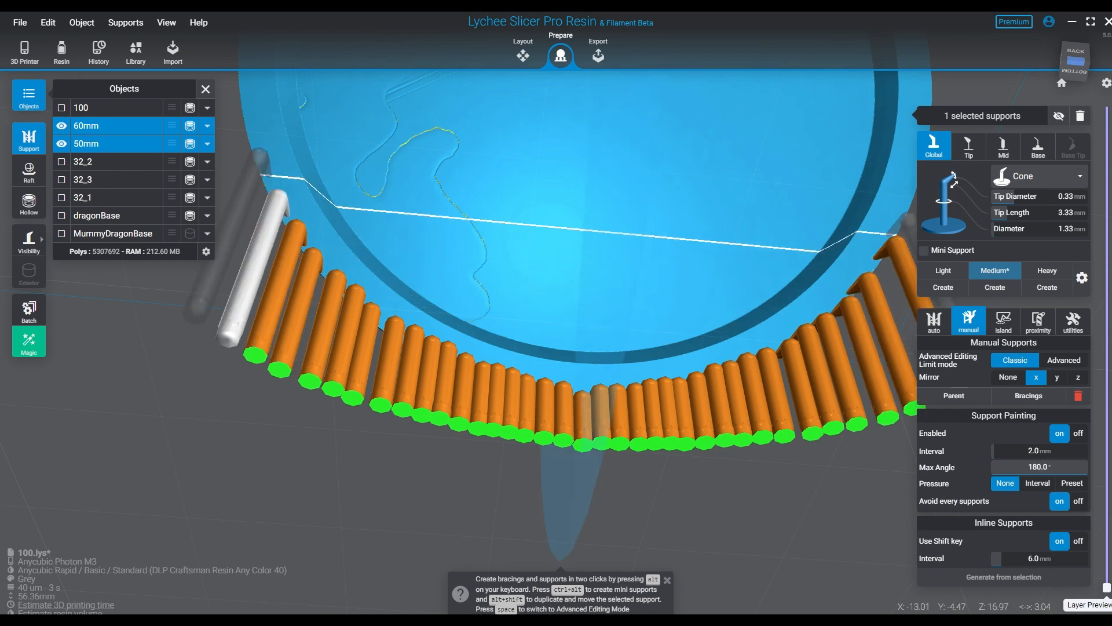
left_click(269, 175)
left_click(261, 140)
- Add mirrored pairs of medium supports up the outer side edges of the 50mm base
middle_click_drag(261, 140, 346, 391)
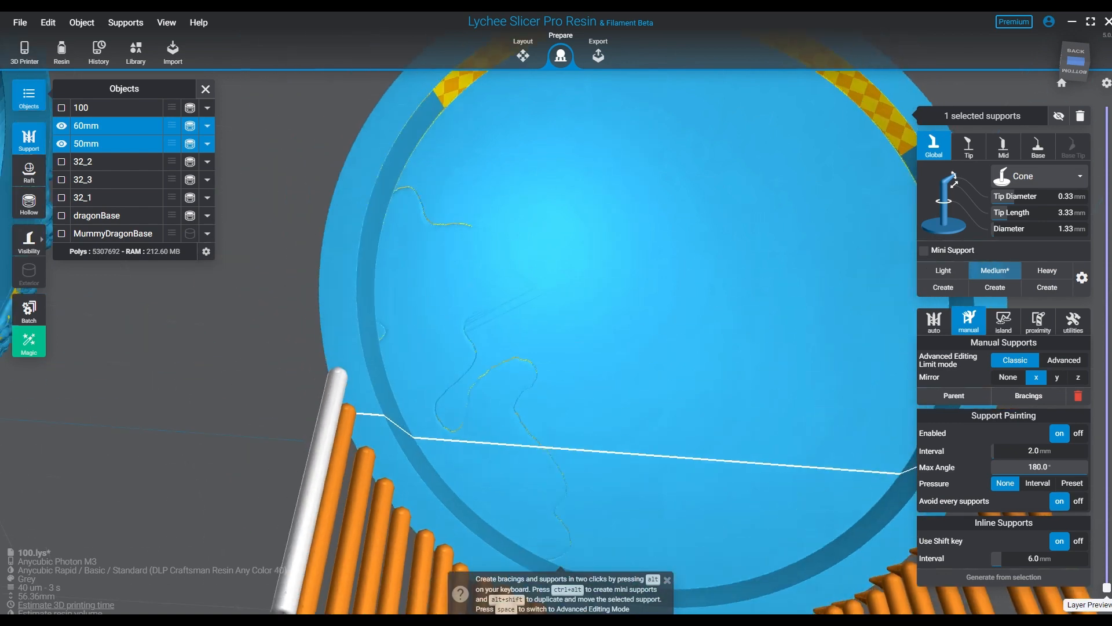
left_click(332, 364)
left_click(327, 308)
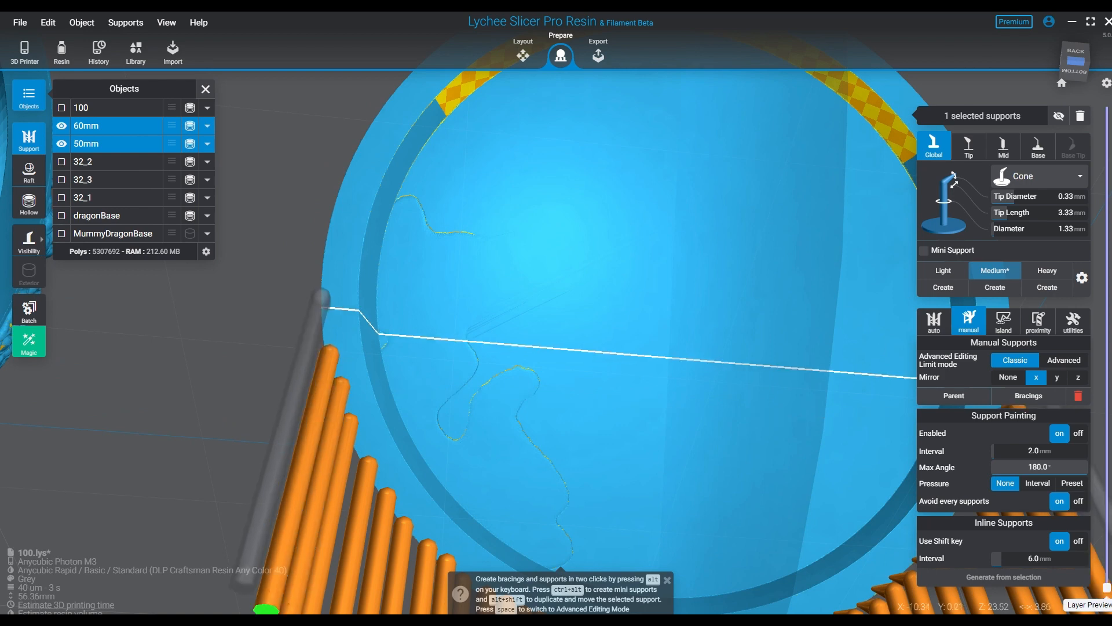
left_click(322, 240)
left_click(334, 217)
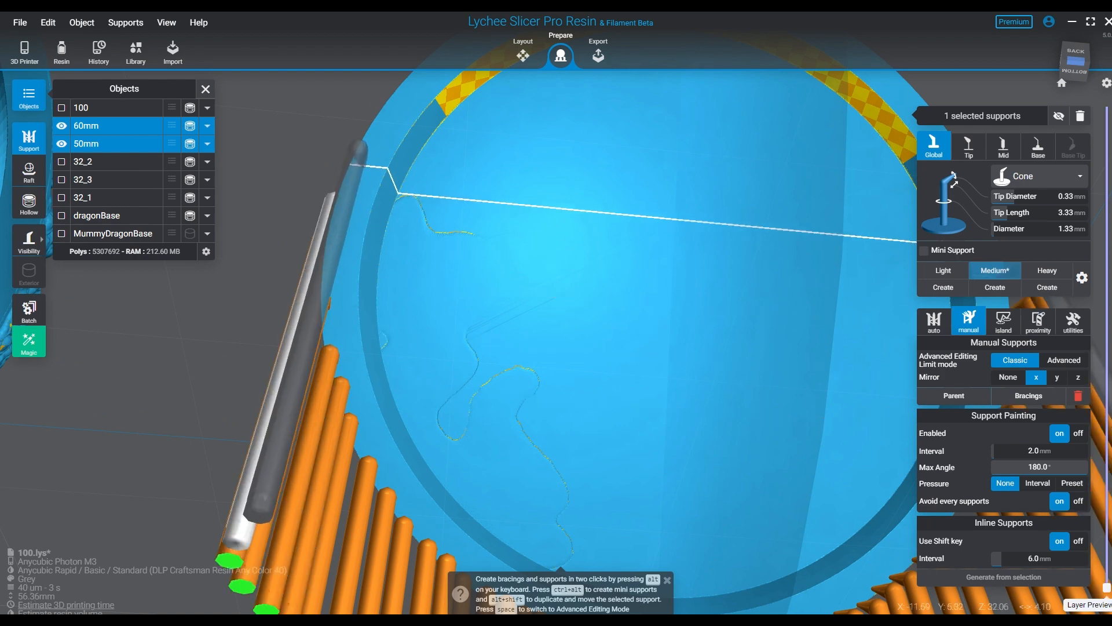
left_click(359, 163)
left_click(383, 128)
- Place mirrored medium supports around the upper curve of the 50mm base's rim, working inward from both sides
middle_click_drag(383, 128, 225, 456)
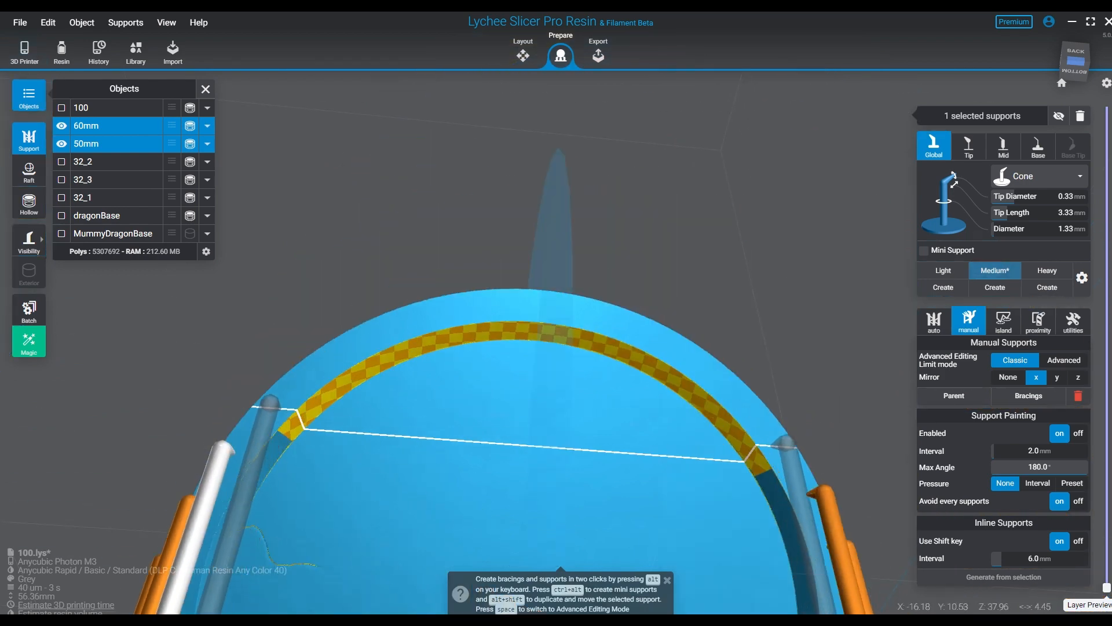
left_click(256, 402)
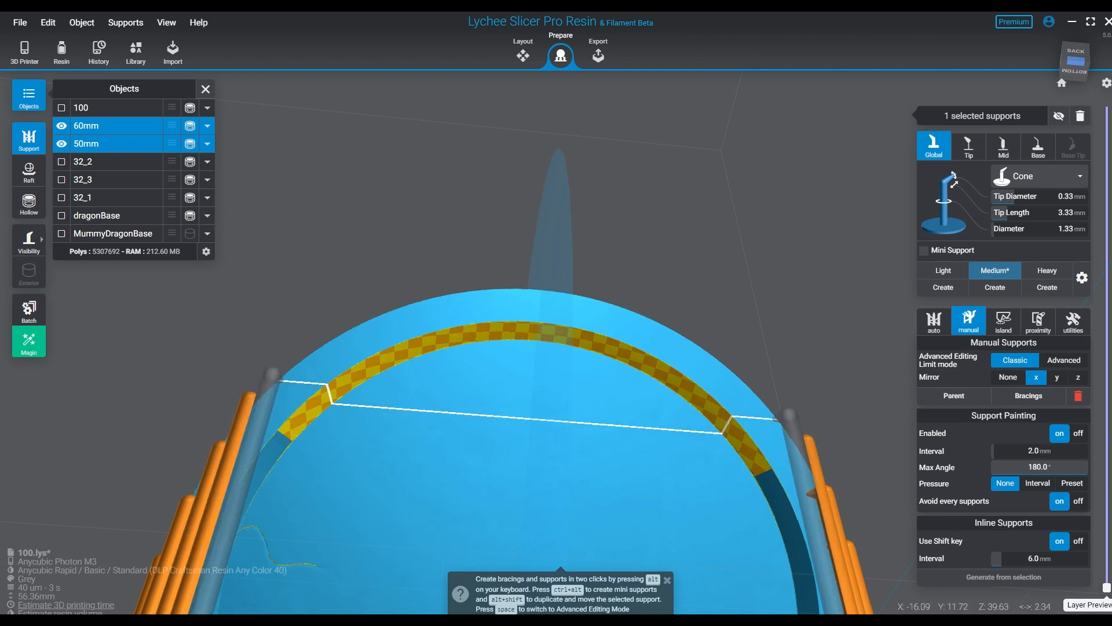
left_click(279, 380)
left_click(304, 359)
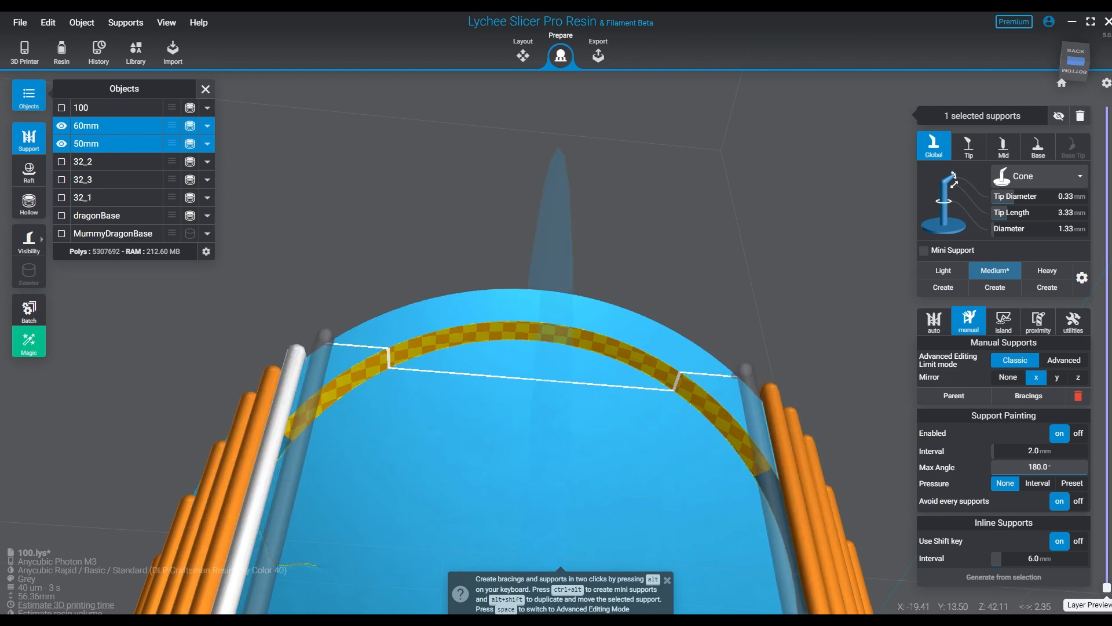
left_click(337, 335)
left_click(361, 324)
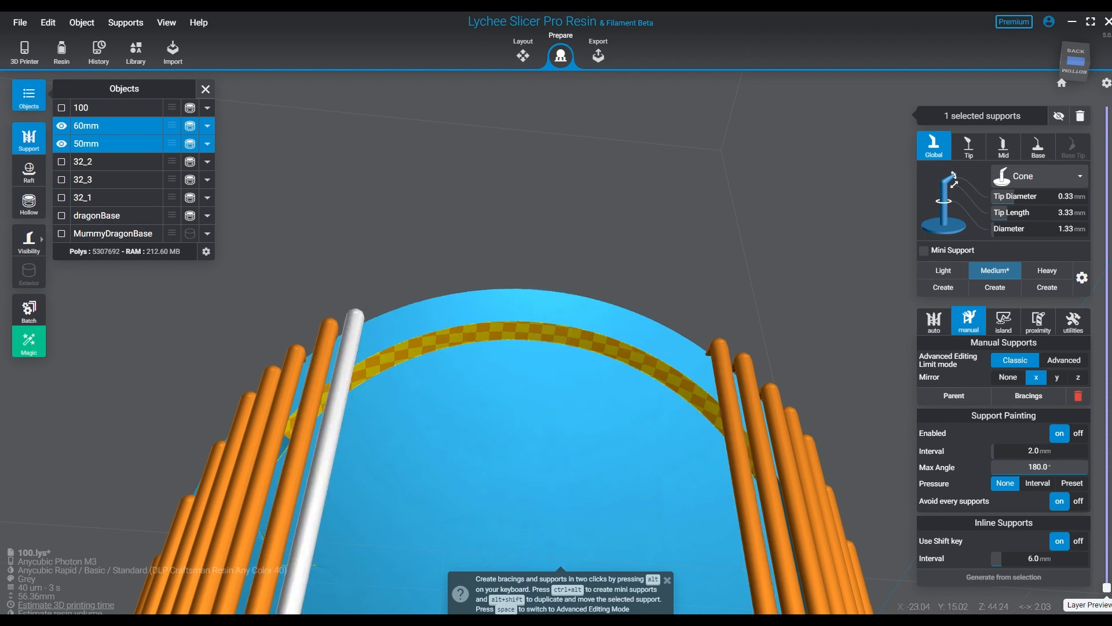
left_click(371, 296)
left_click(388, 307)
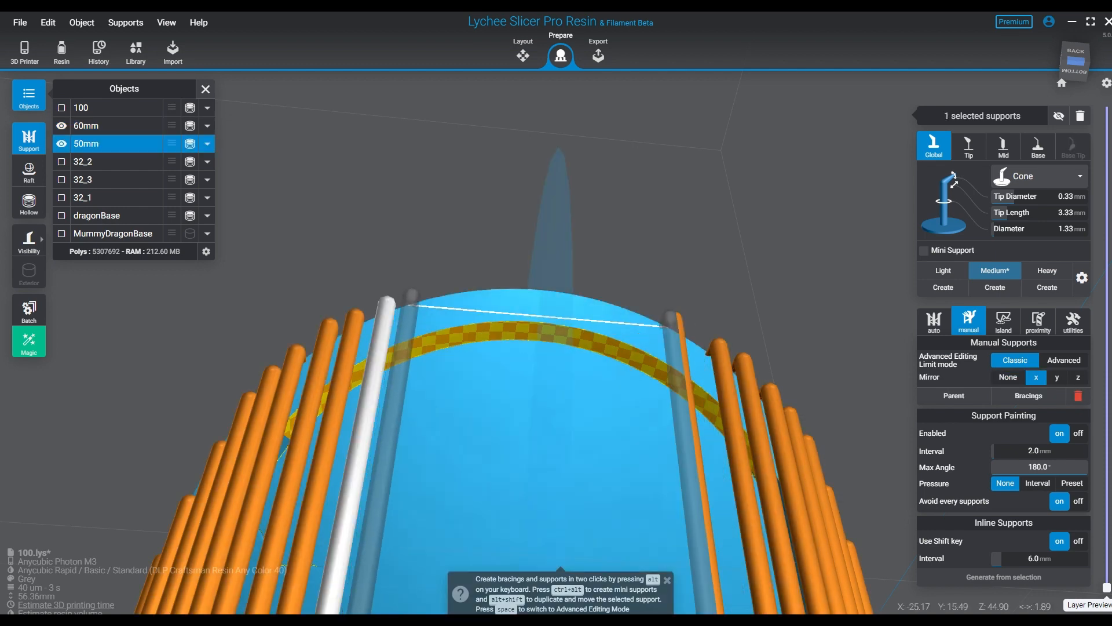
- Fill the topmost stretch of the 50mm base's rim with evenly spaced mirrored medium supports across its centre
left_click(413, 295)
left_click(445, 290)
left_click(476, 285)
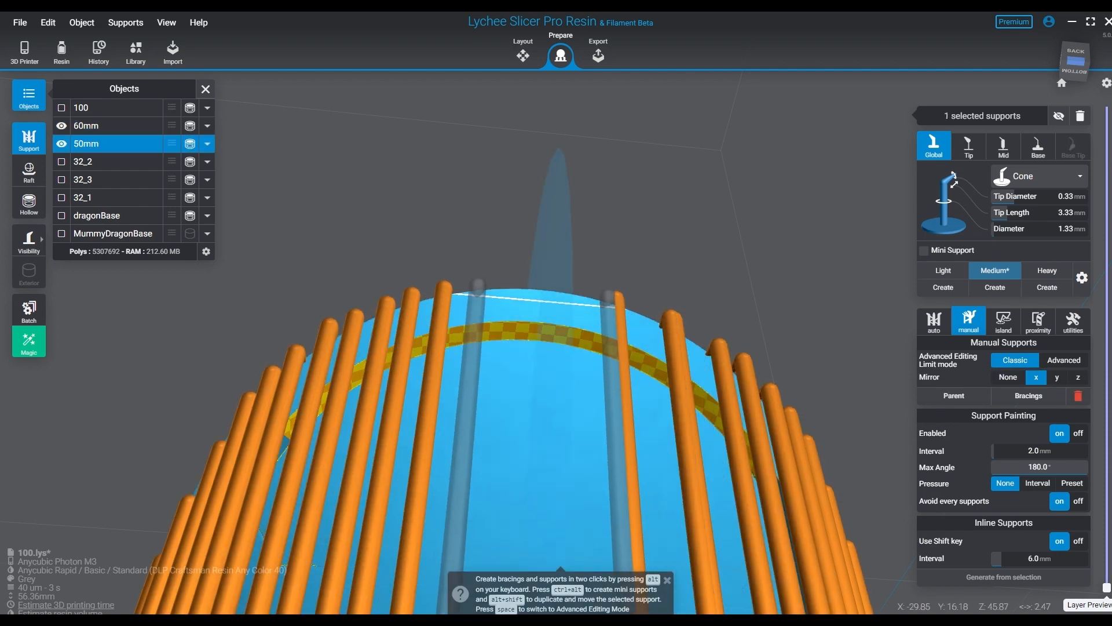
left_click(513, 279)
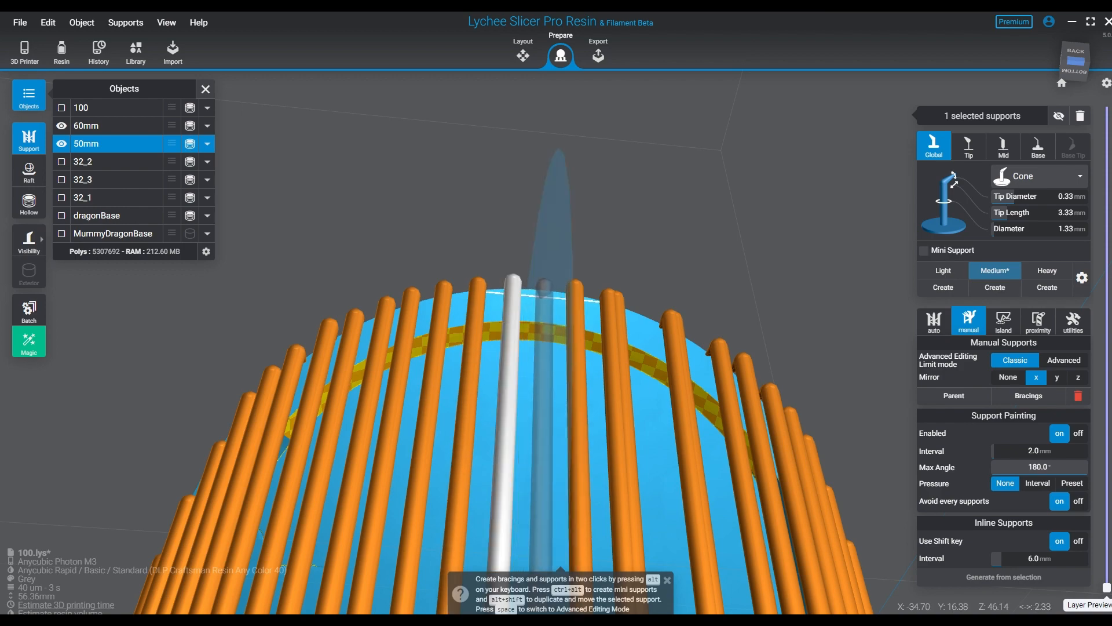
left_click(547, 284)
- Delete the overlapping support near the centre of the 50mm base's upper rim and add a mirrored pair in the adjacent gap
right_click_drag(547, 284, 542, 341)
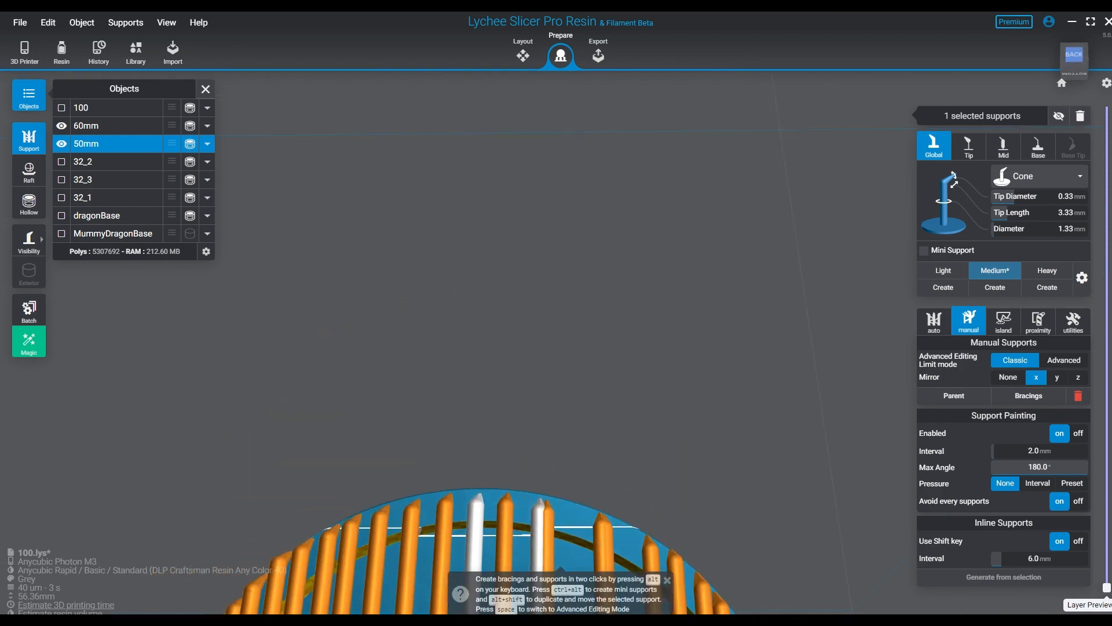
right_click_drag(541, 405, 556, 296)
right_click_drag(610, 413, 605, 469)
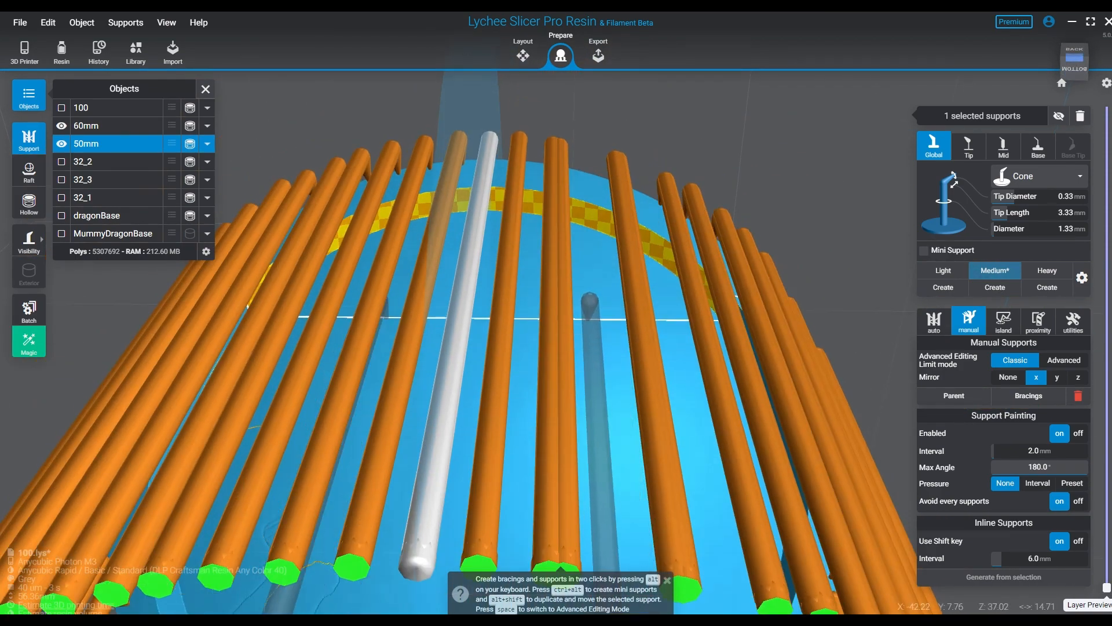
left_click(569, 322)
key("Delete")
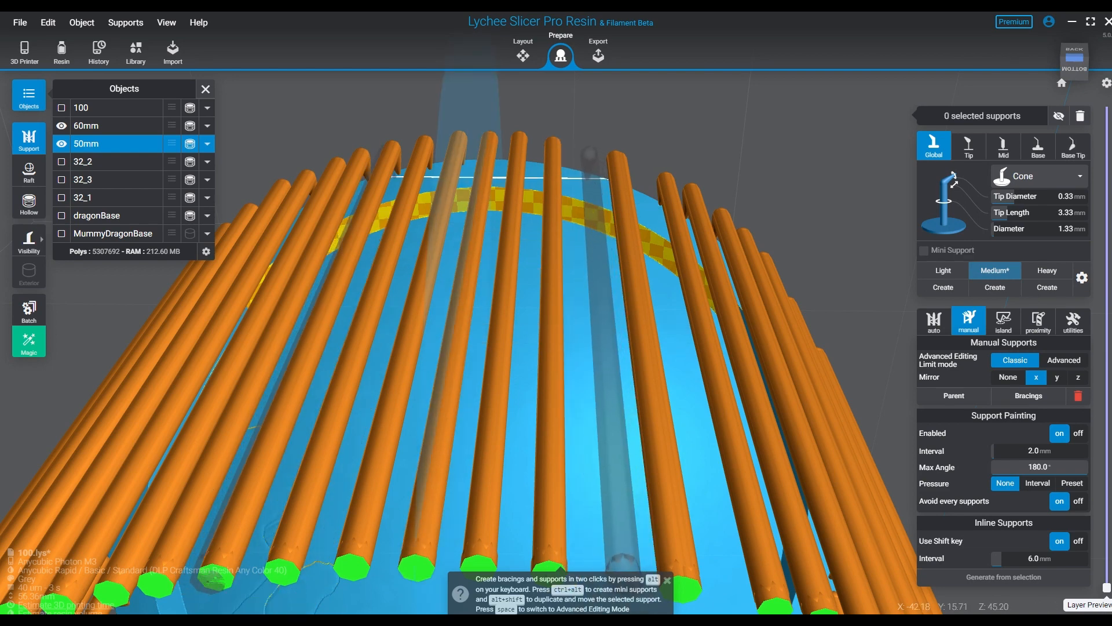
left_click(590, 155)
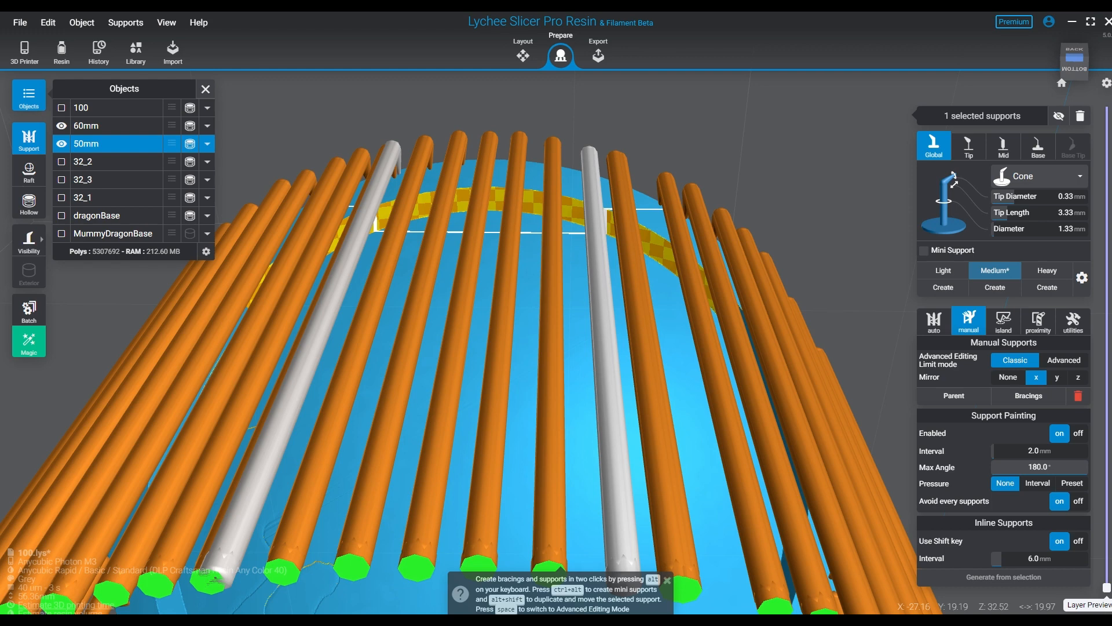
key("Escape")
- Remove the crowded supports on the 50mm base's upper rim and fill the remaining gap with a mirrored medium pair
scroll(550, 336, "down", 4)
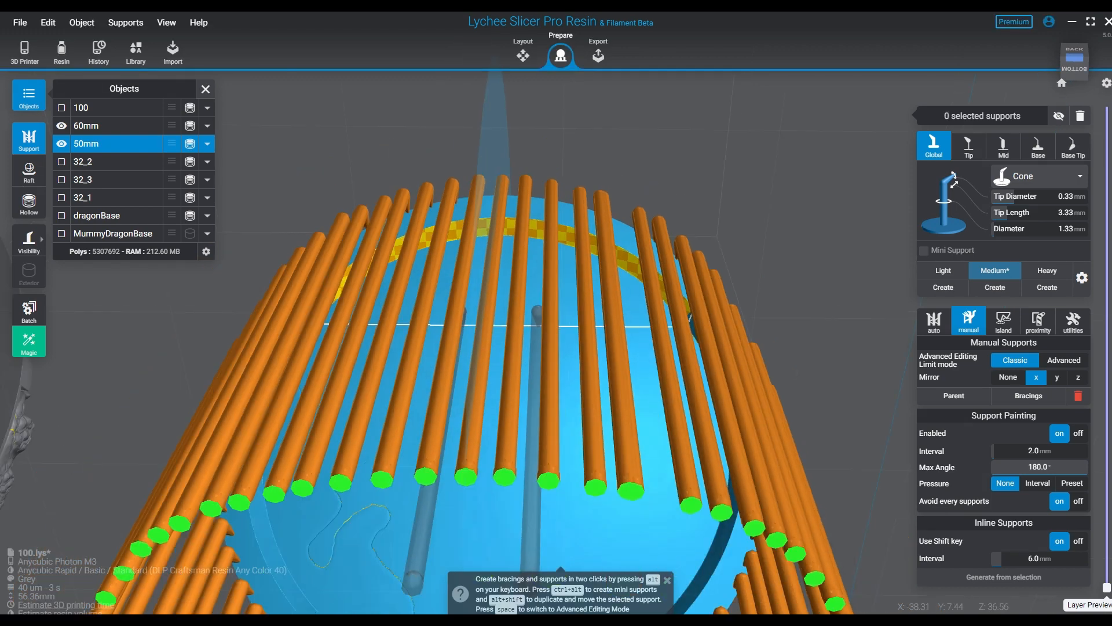
right_click_drag(551, 272, 556, 297)
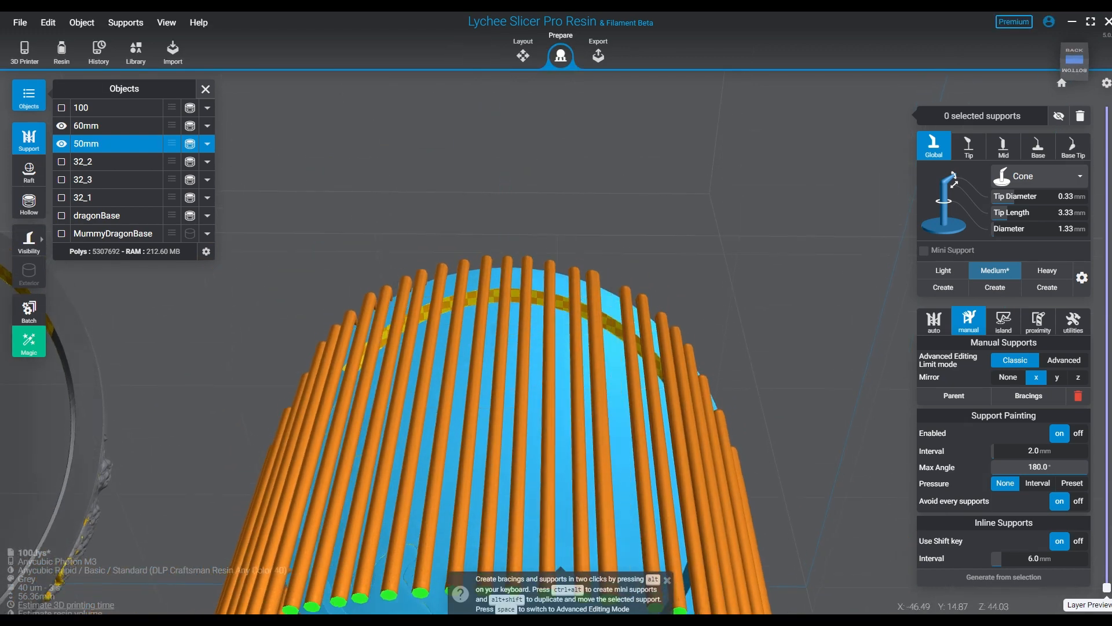
left_click(600, 290)
key("Delete")
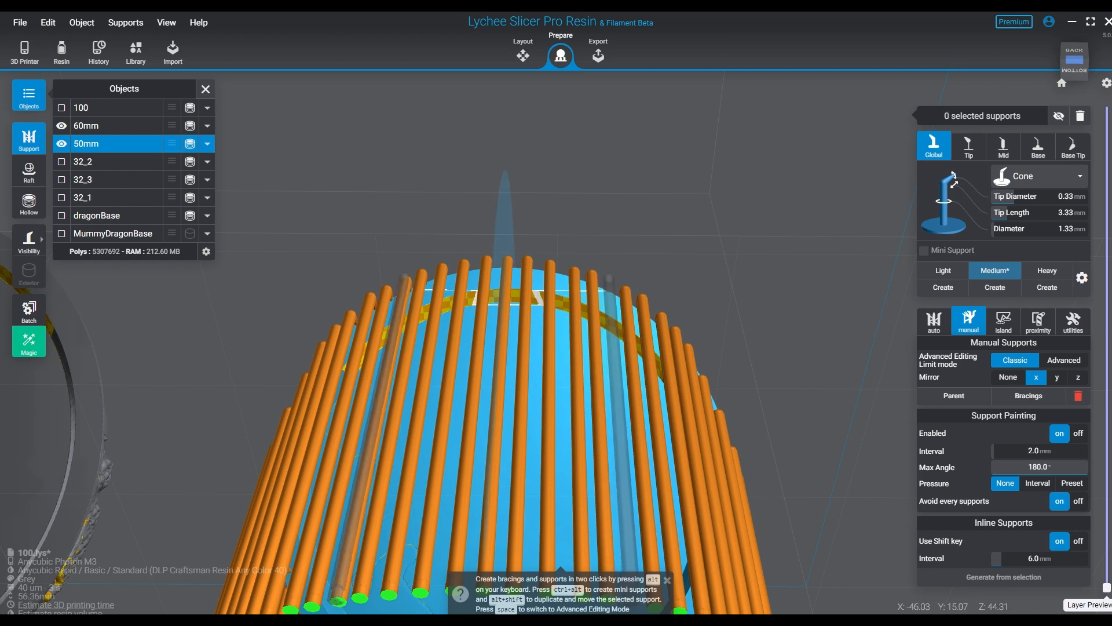
left_click(605, 291)
right_click_drag(605, 291, 625, 301)
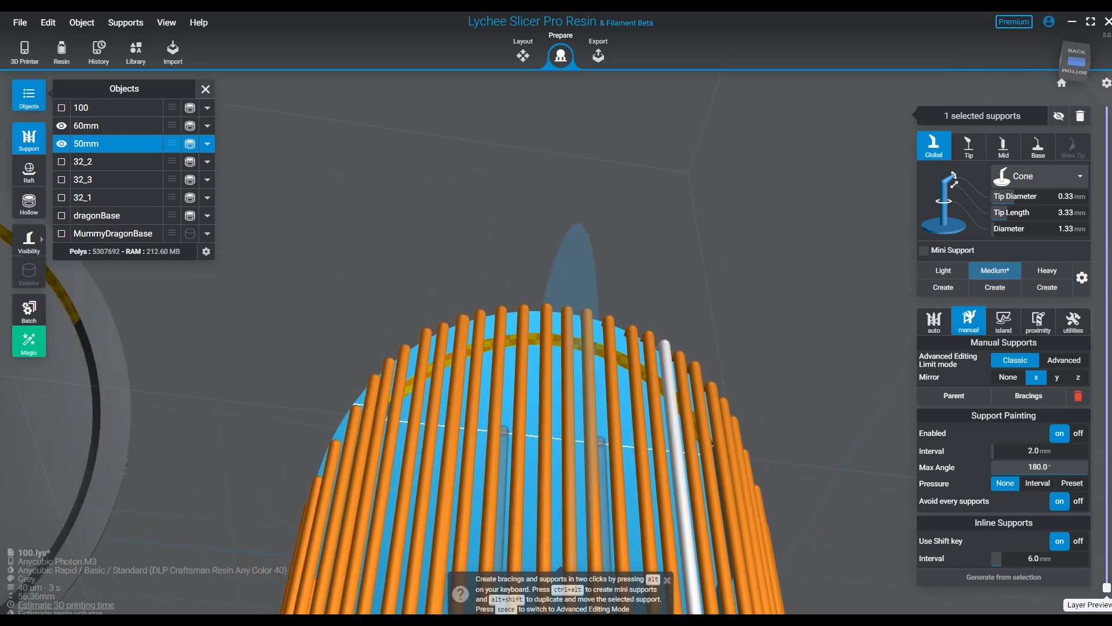
left_click(461, 360)
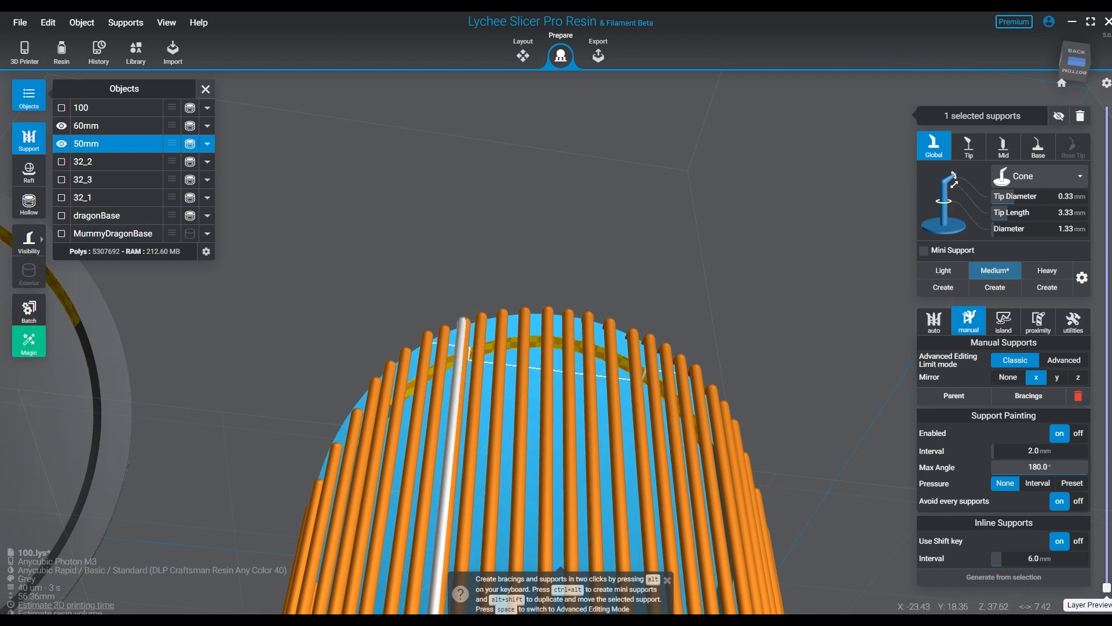
key("Delete")
- Place light supports with 0.25 mm tip diameter and 1.25 mm diameter in a second row behind the centre of the 50mm base's lower rim
middle_click_drag(539, 404, 510, 70)
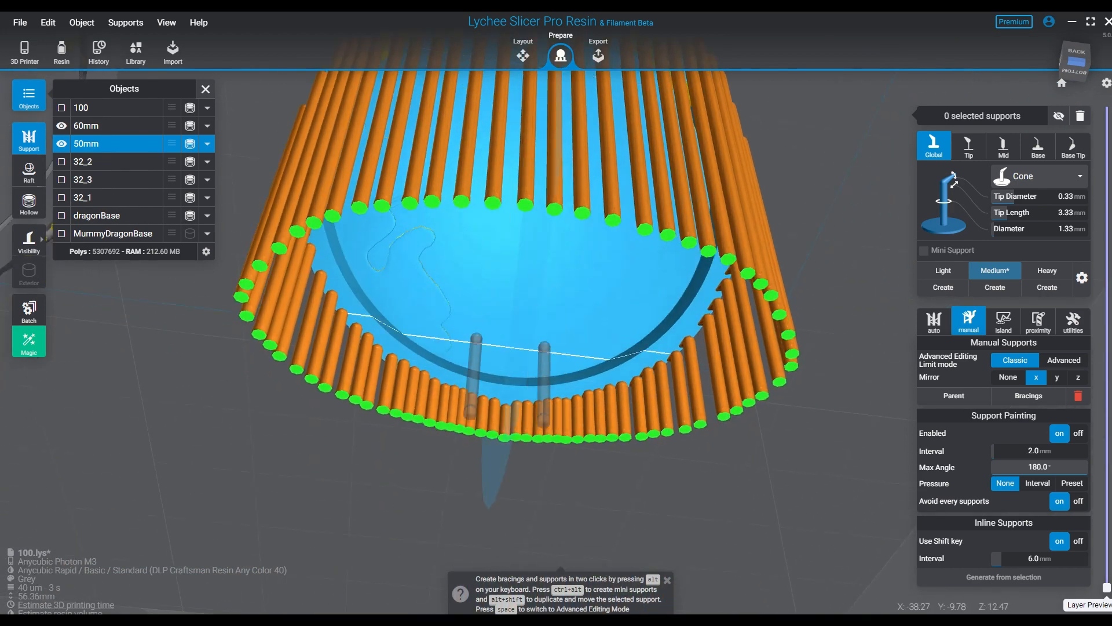
middle_click_drag(541, 342, 594, 173)
middle_click_drag(597, 232, 569, 379)
scroll(455, 362, "up", 5)
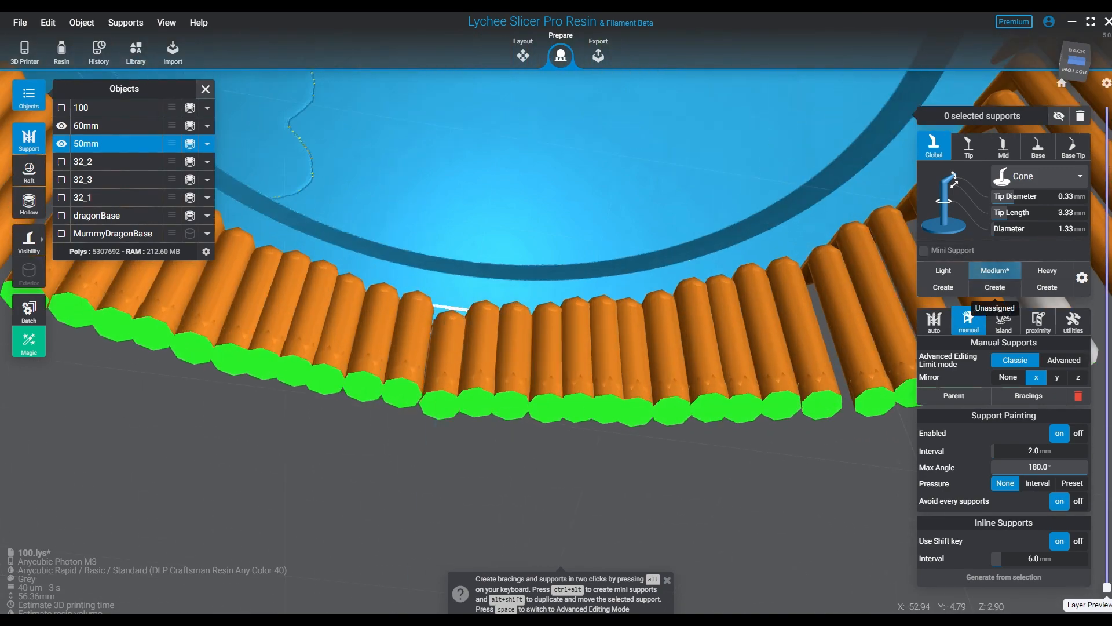
left_click(943, 270)
scroll(493, 405, "up", 5)
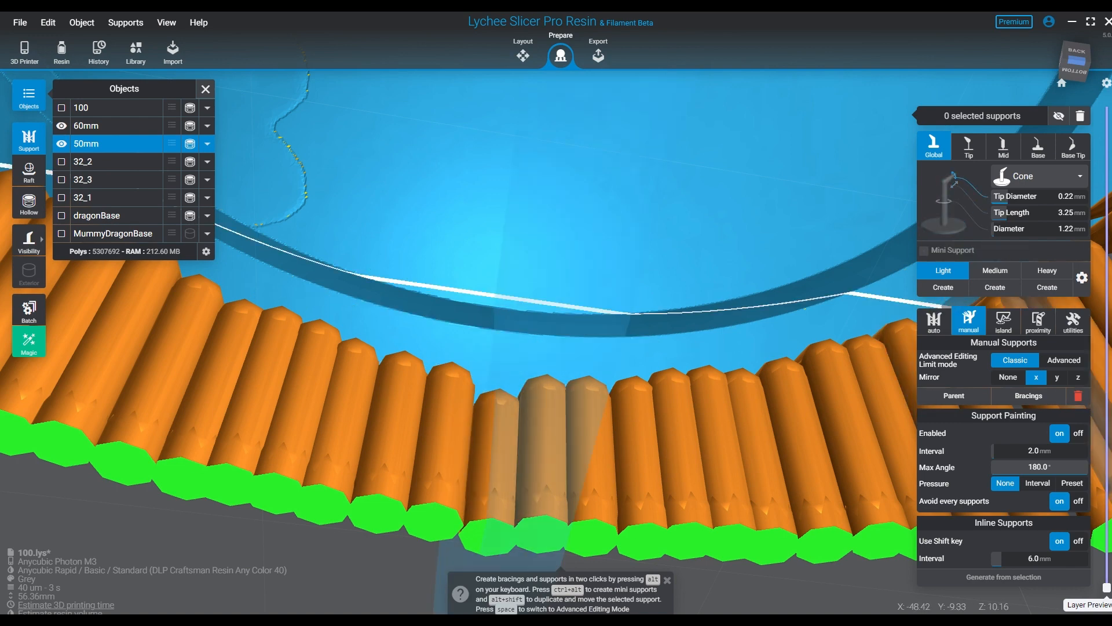
left_click(1066, 196)
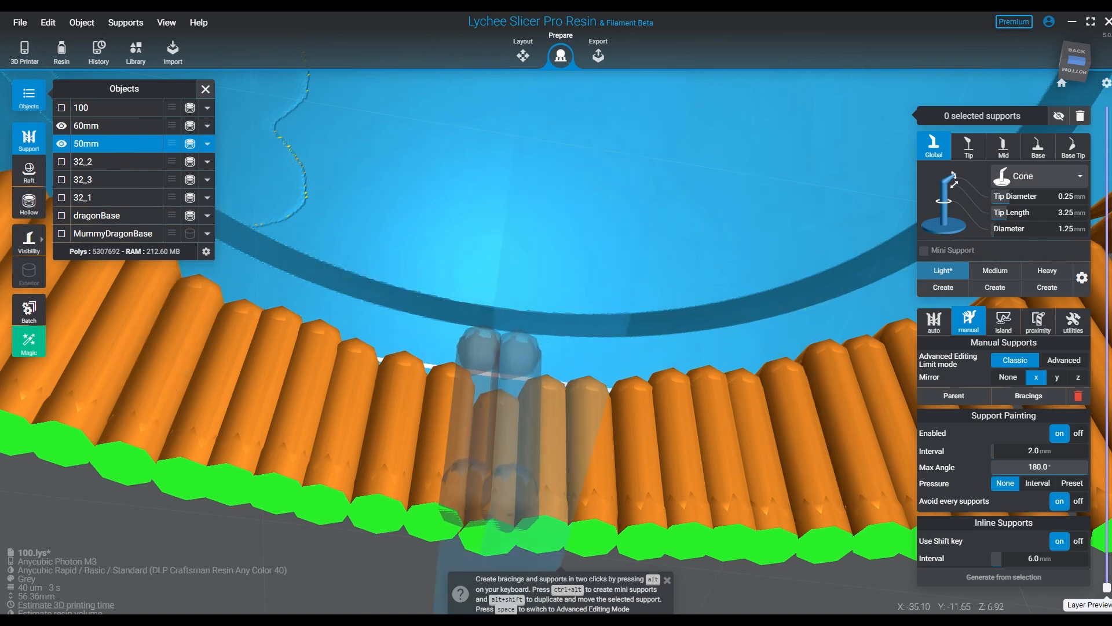
left_click(502, 350)
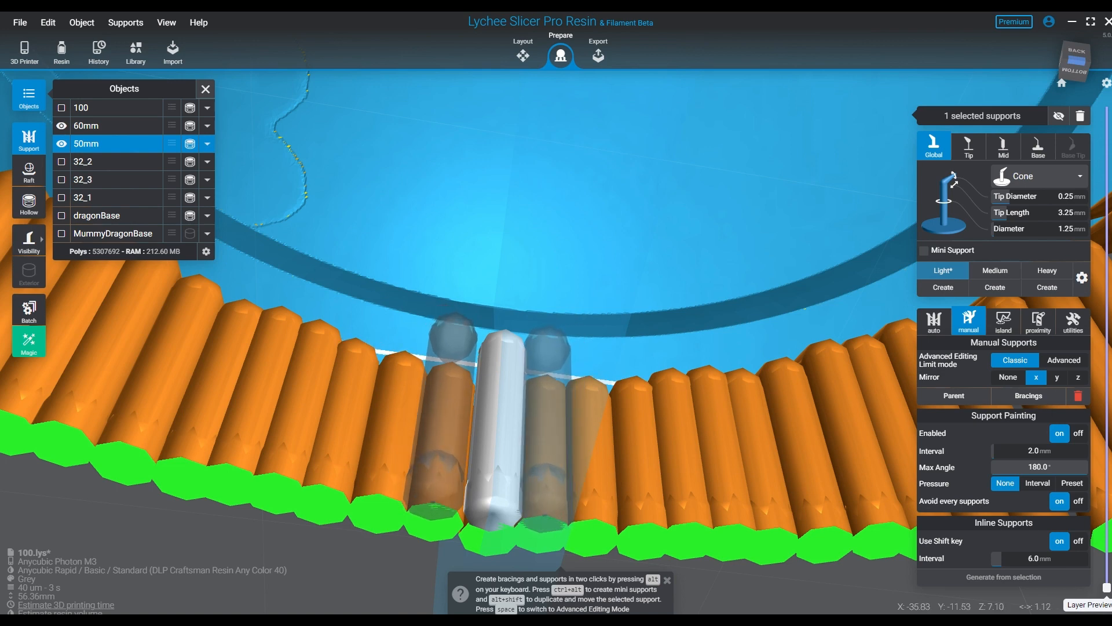
left_click(546, 351)
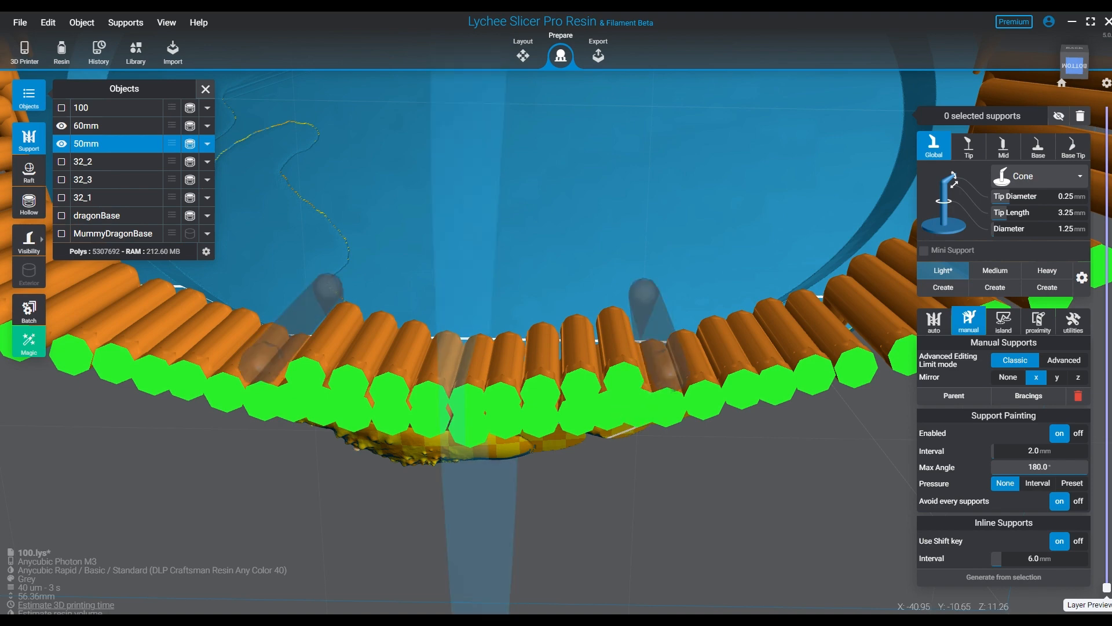
- Try to extend the second row with mirrored pairs of light supports set further in on the 50mm base's underside
left_click(642, 334)
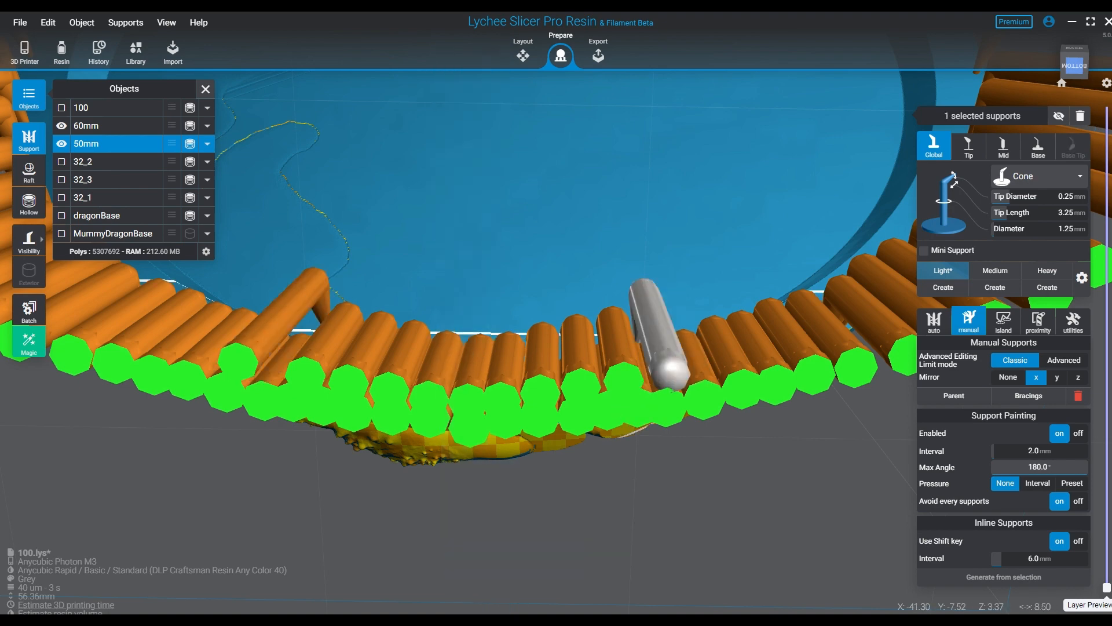
right_click_drag(582, 360, 608, 330)
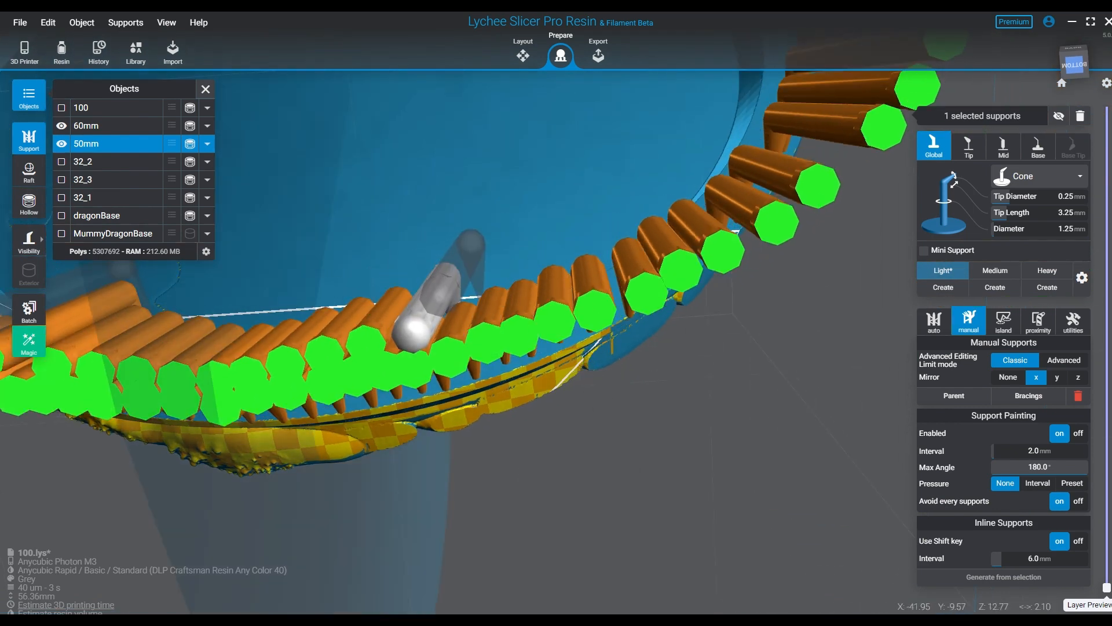
left_click(476, 293)
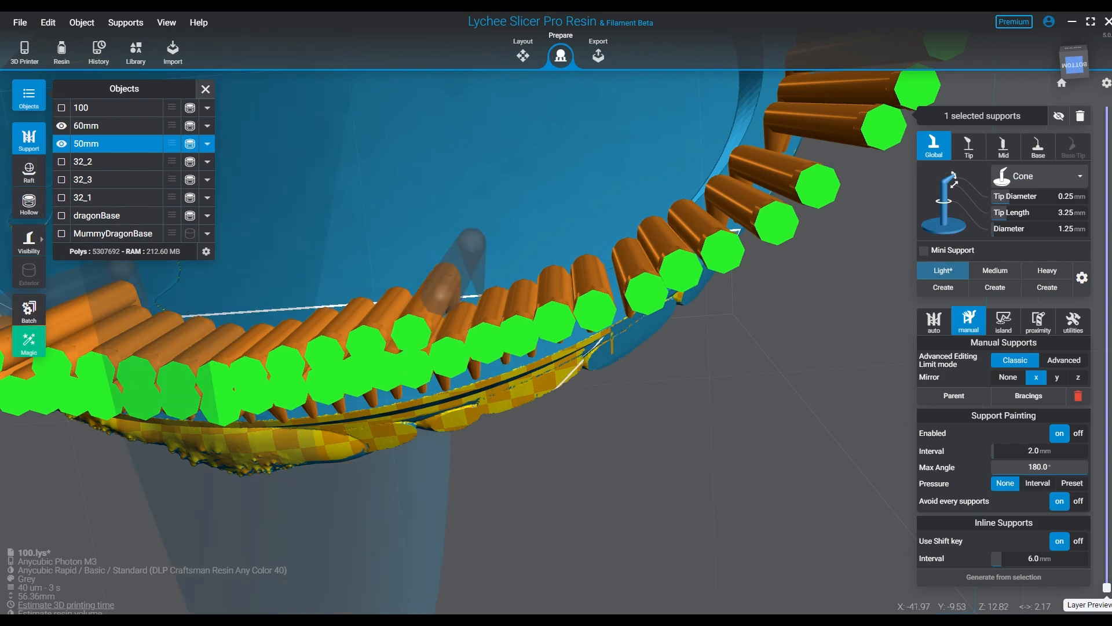
right_click_drag(519, 307, 571, 394)
middle_click_drag(571, 394, 660, 220)
right_click_drag(559, 342, 550, 394)
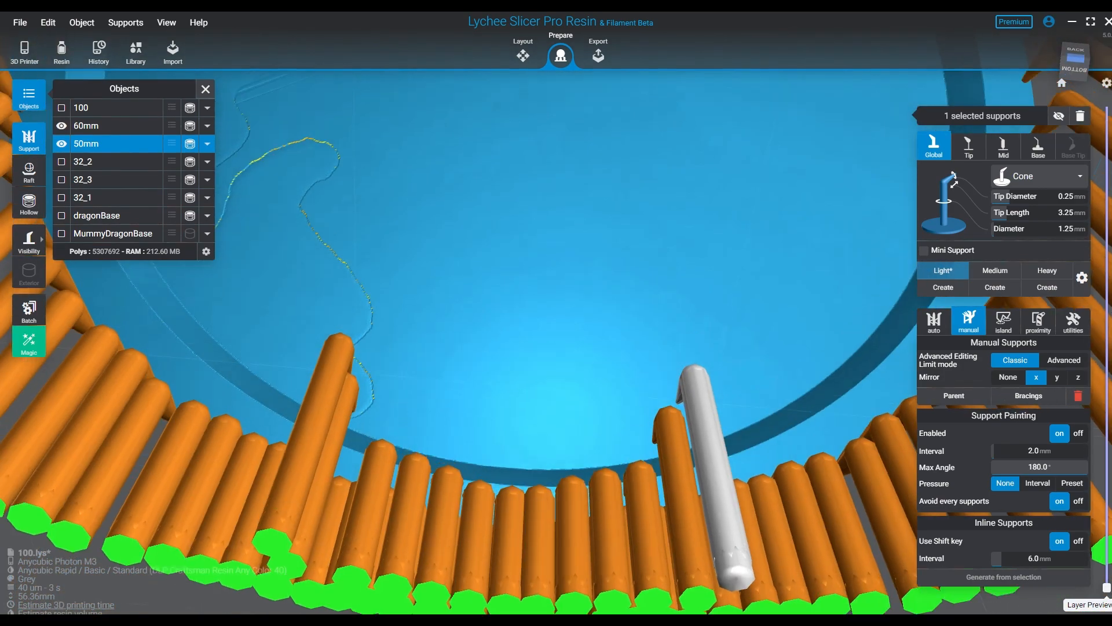
mouse_move(546, 464)
right_mouse_down()
mouse_move(536, 425)
mouse_move(527, 472)
right_mouse_up()
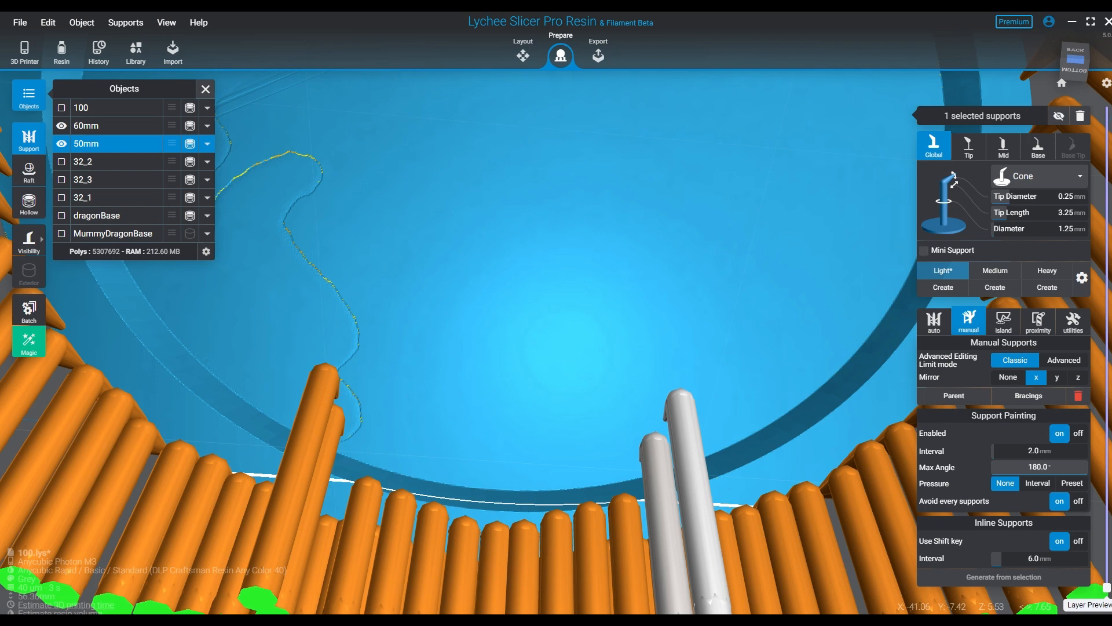
- Delete the misplaced light supports on both sides of the 50mm base's second row
key("Delete")
left_click(688, 470)
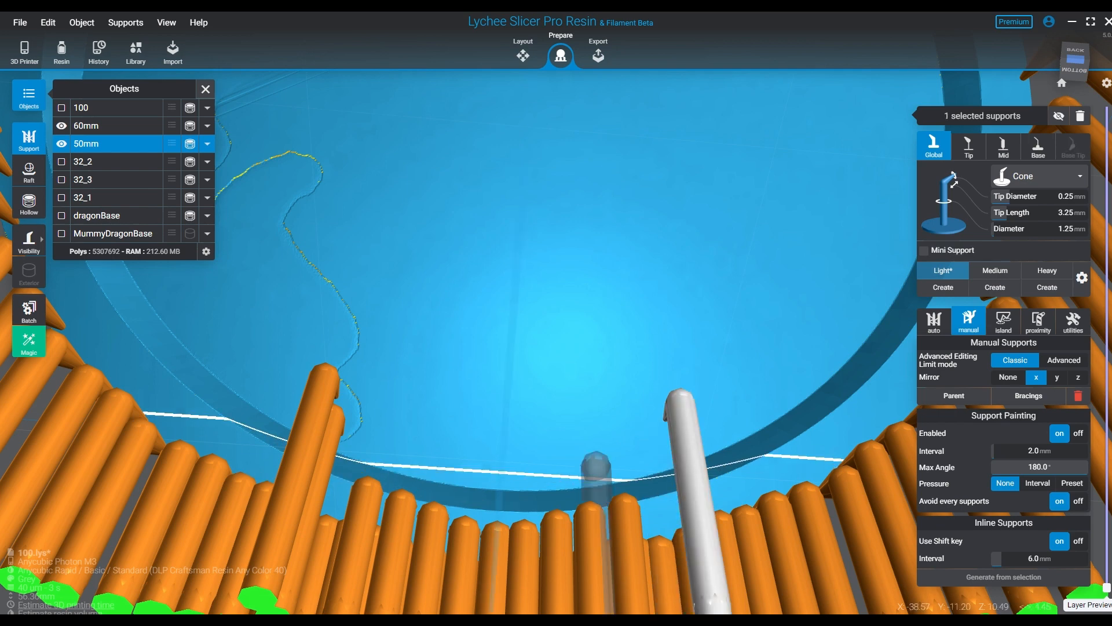
key("Delete")
left_click(329, 458)
key("Delete")
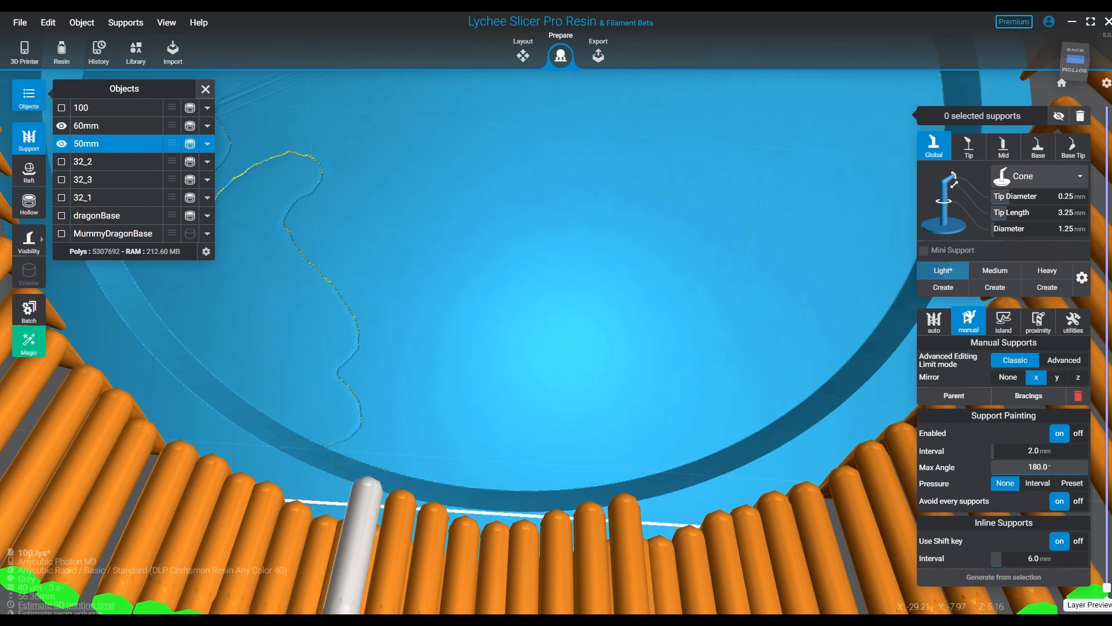
- Place mirrored pairs of light supports in a second row behind the 50mm base's lower rim supports, working outward to the sides
left_click(334, 497)
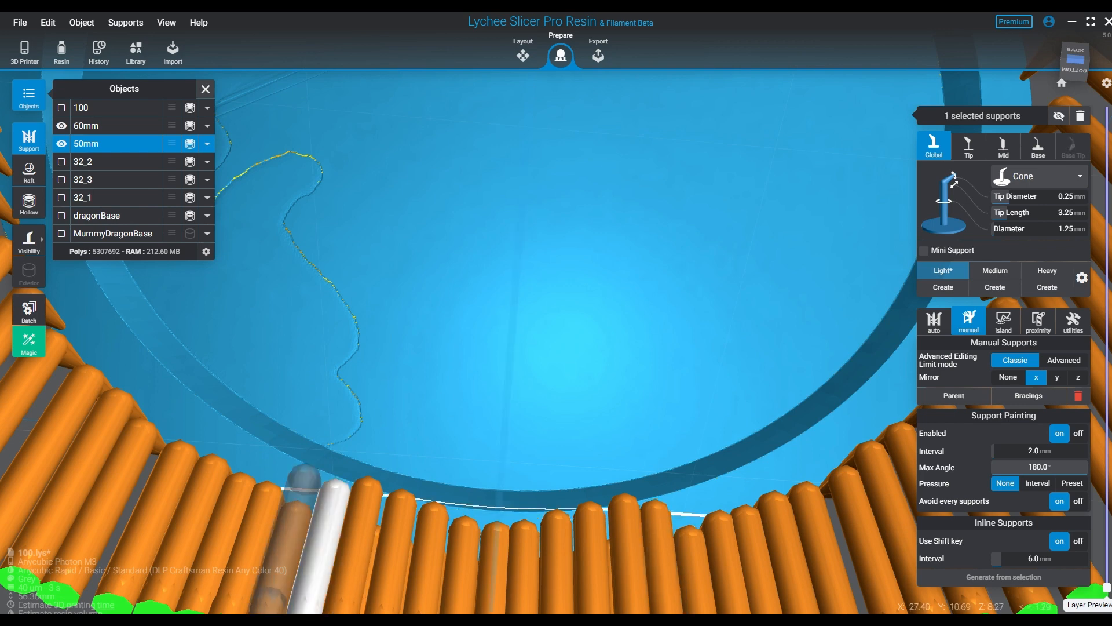
left_click(305, 485)
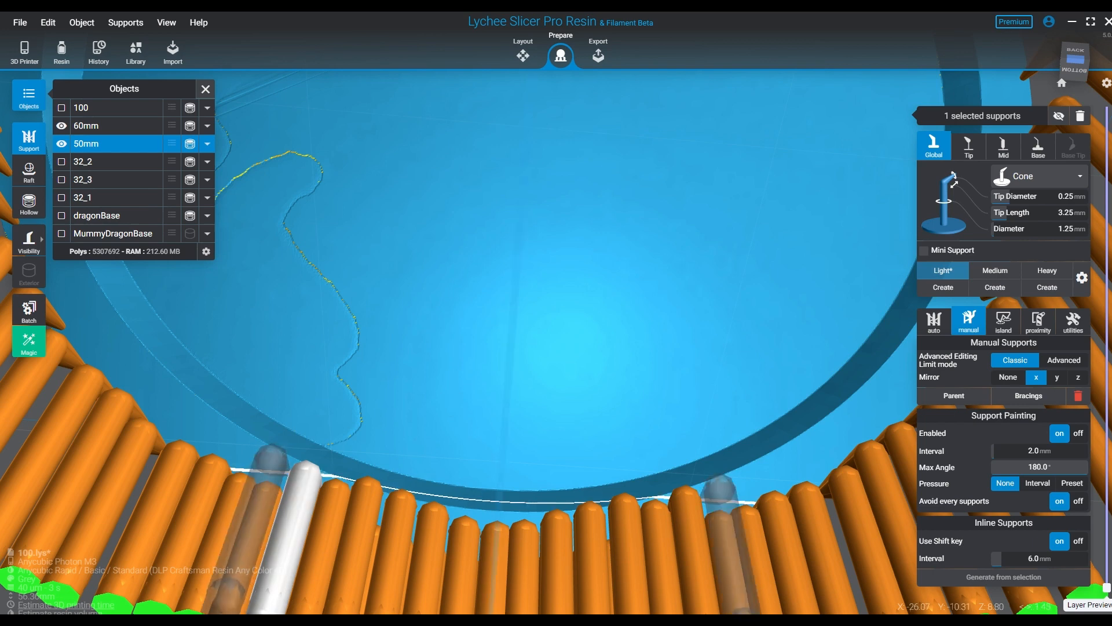
left_click(273, 470)
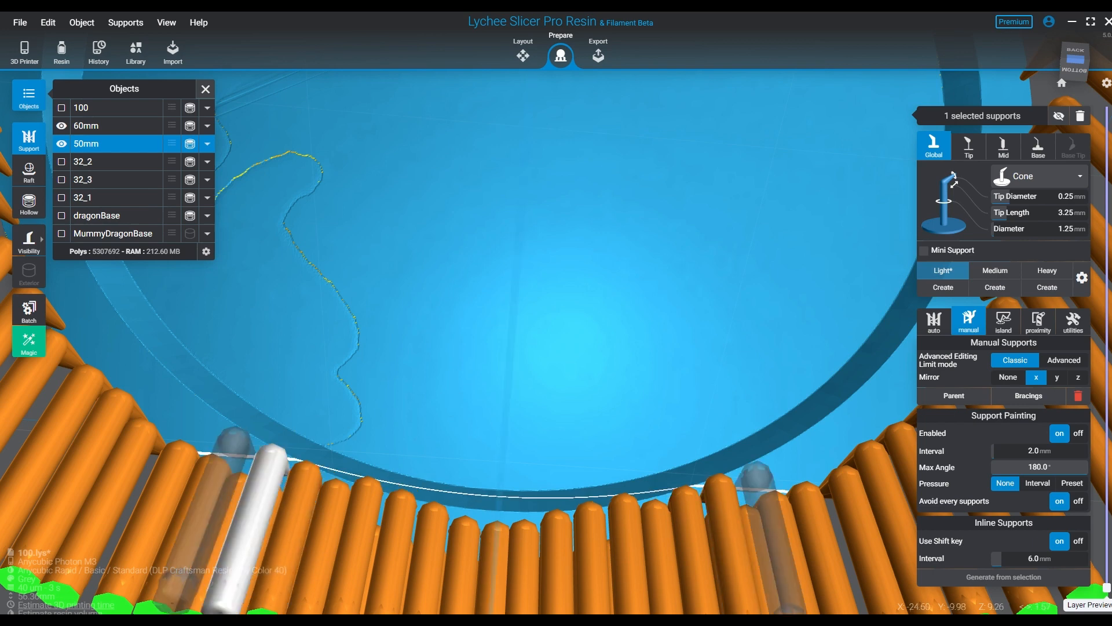
left_click(252, 455)
left_click(215, 429)
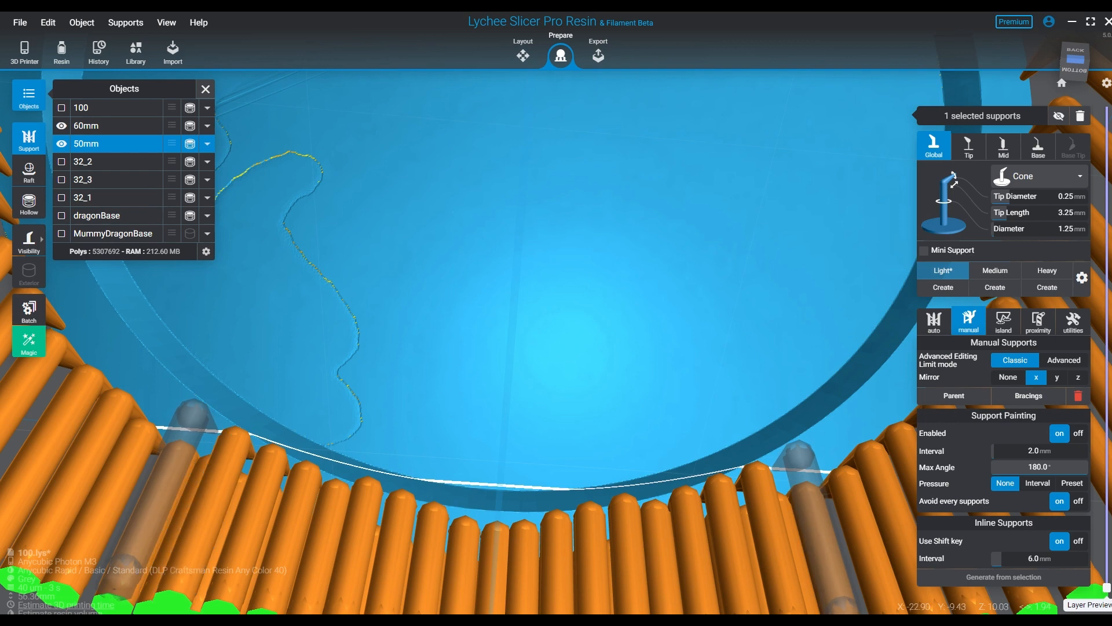
left_click(175, 400)
left_click(132, 368)
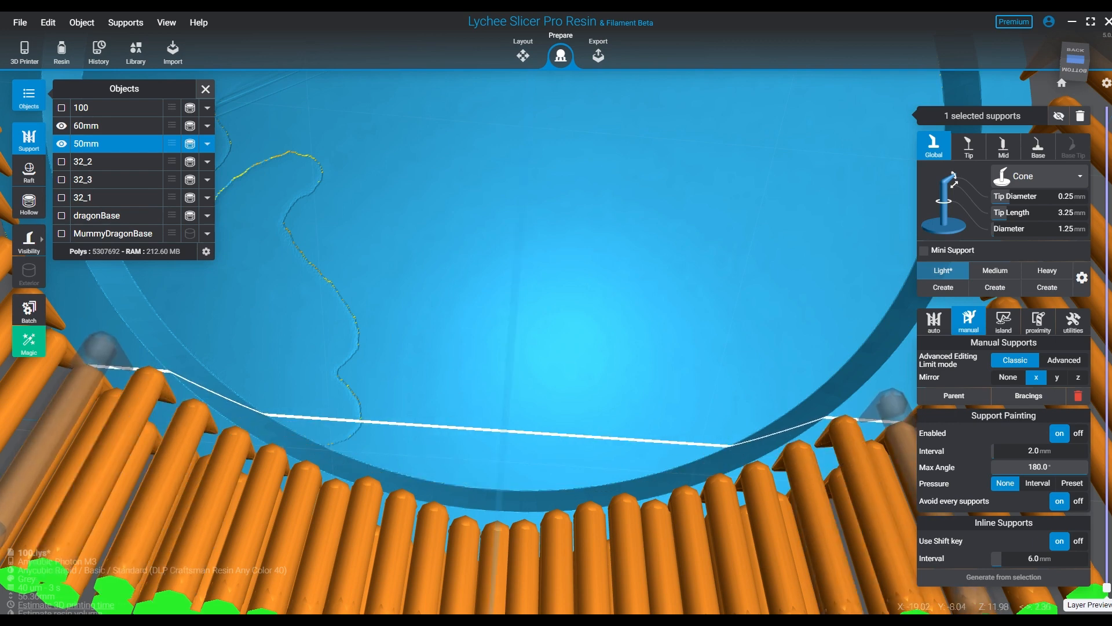
left_click(93, 323)
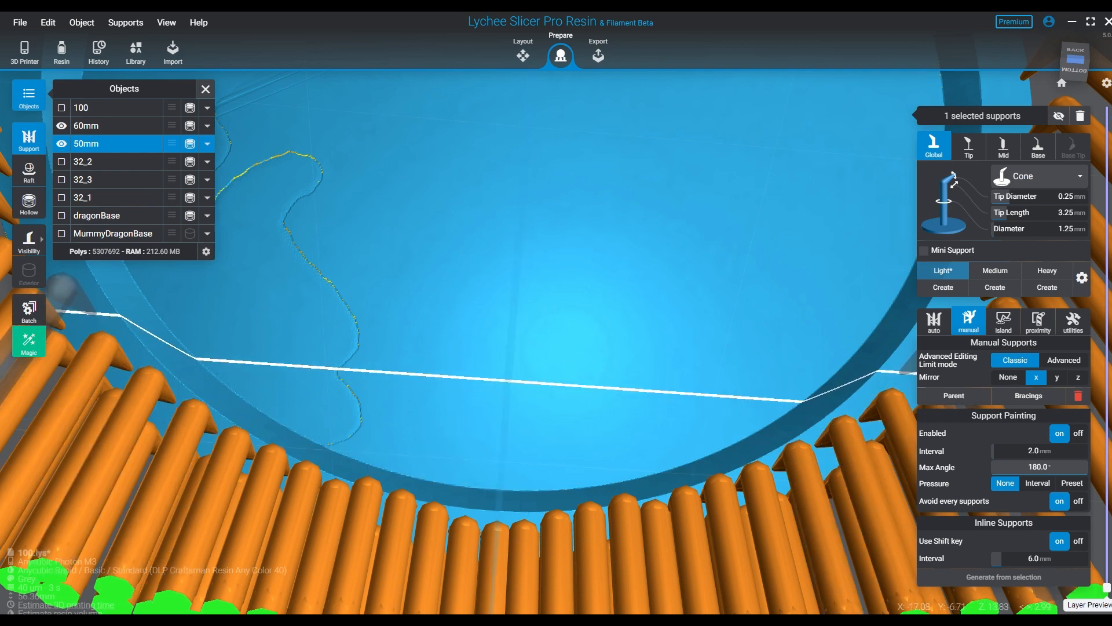
- Continue the second row of mirrored light supports up both sides and around the upper rim of the 50mm base
scroll(283, 405, "down", 4)
right_click_drag(367, 399, 382, 377)
right_click_drag(521, 382, 559, 388)
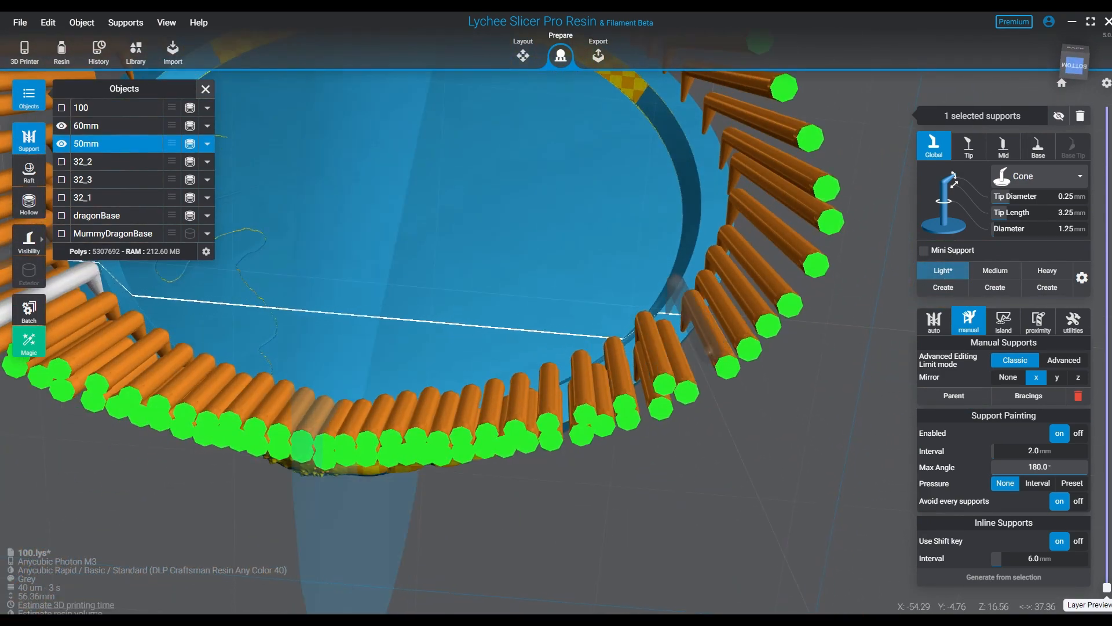
left_click(664, 290)
left_click(702, 232)
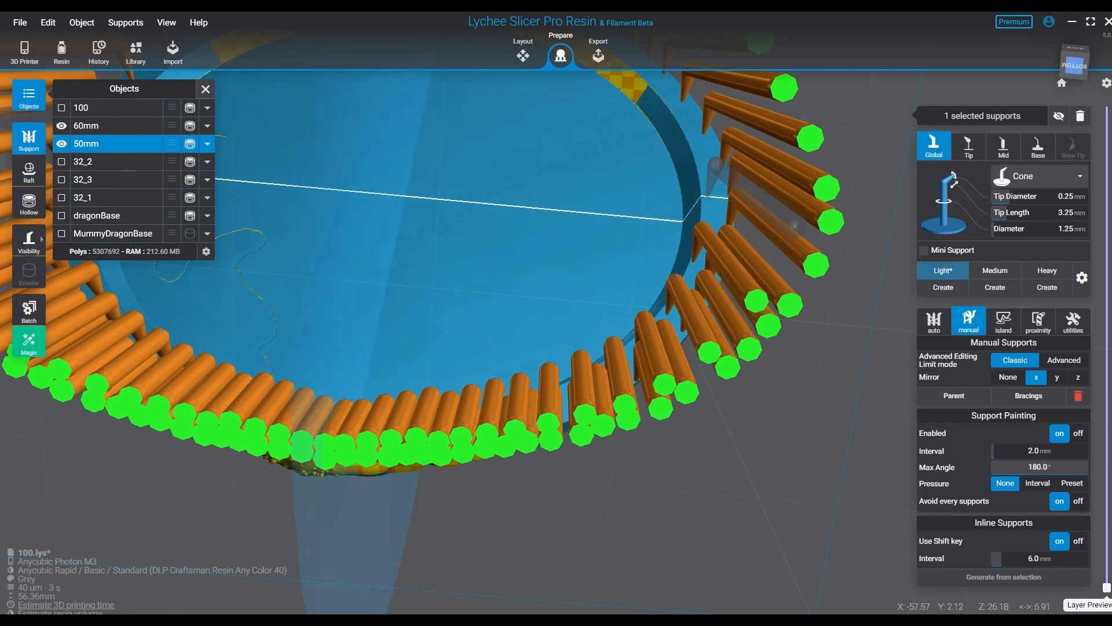
left_click(707, 195)
left_click(698, 142)
middle_click_drag(697, 139, 692, 307)
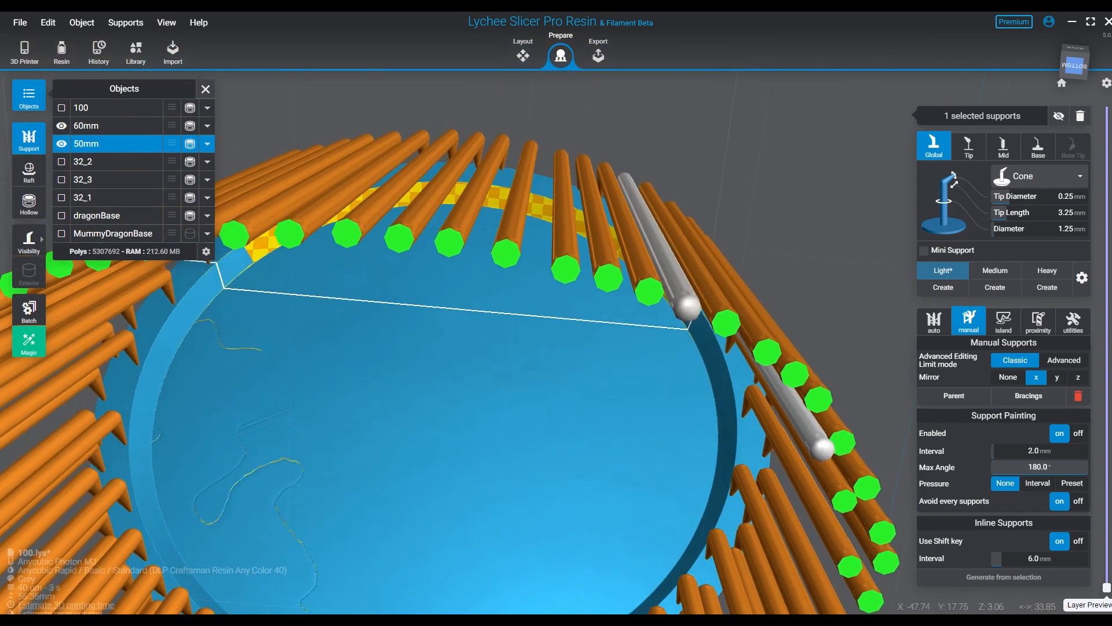
right_click_drag(698, 394, 718, 315)
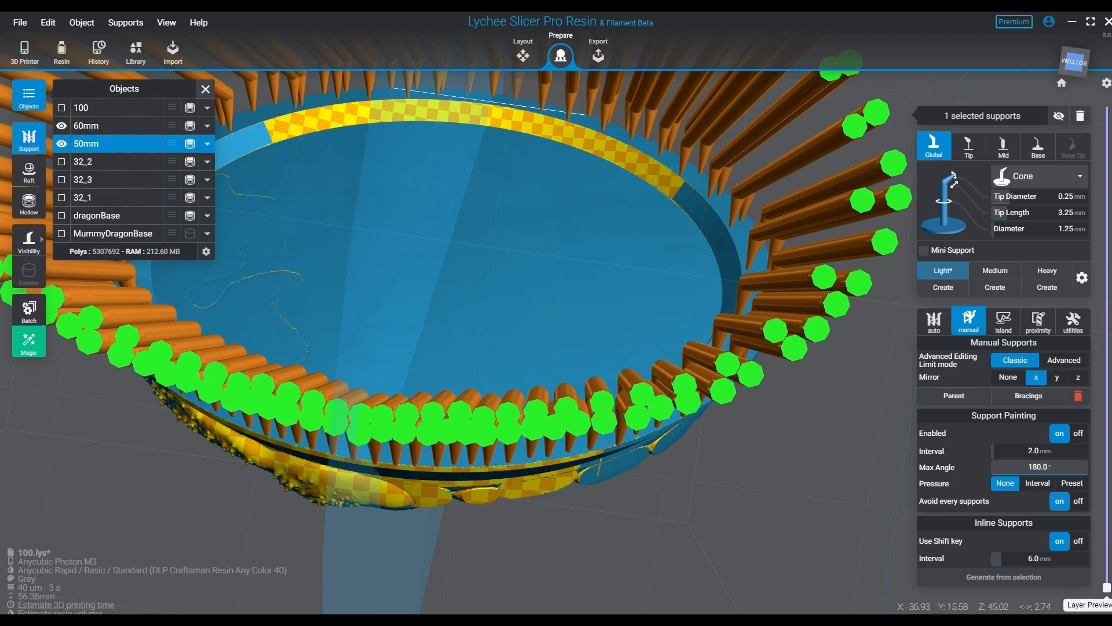
- Place four X-mirrored pairs of medium supports with 0.44 mm tip diameter across the middle of the 50mm base's recessed underside
right_click_drag(499, 295, 530, 347)
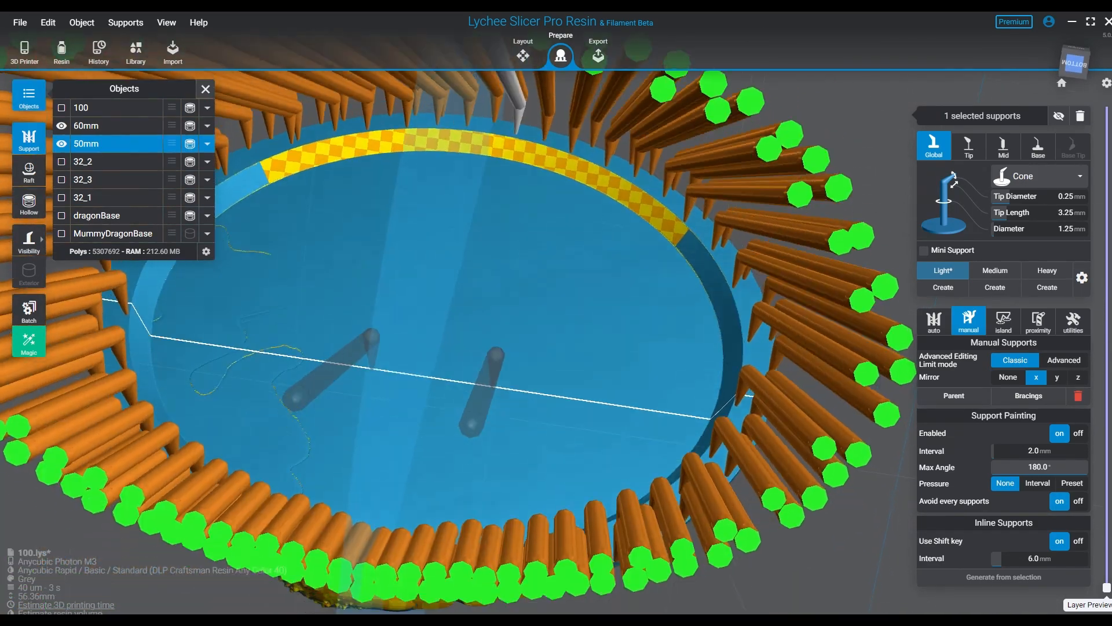
right_click_drag(492, 384, 499, 278)
middle_click_drag(499, 278, 570, 330)
right_click_drag(571, 330, 568, 384)
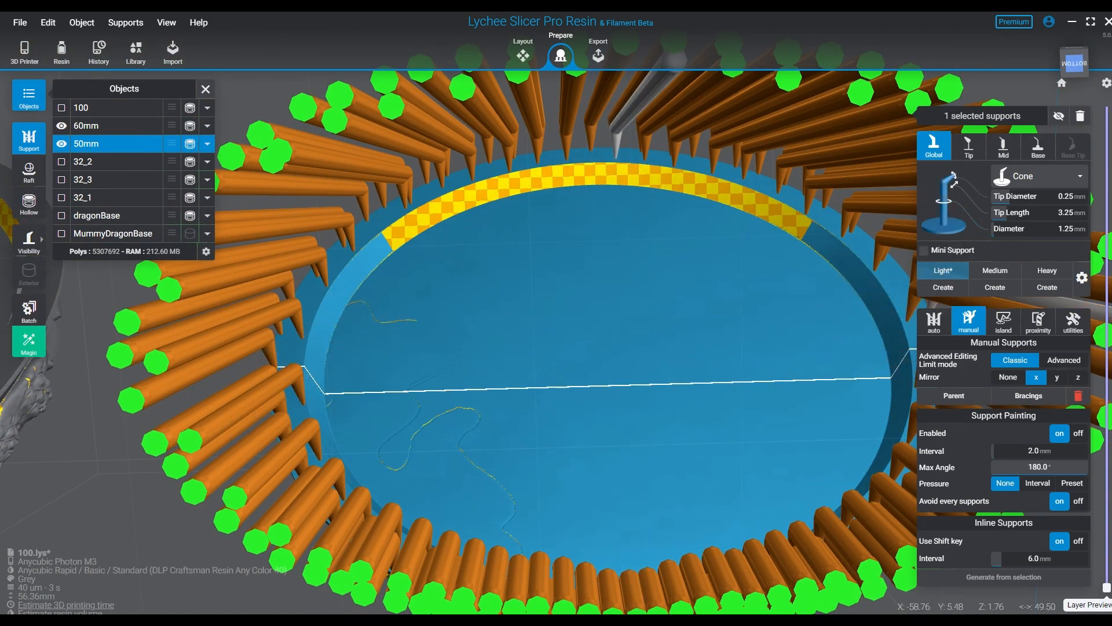
left_click(995, 270)
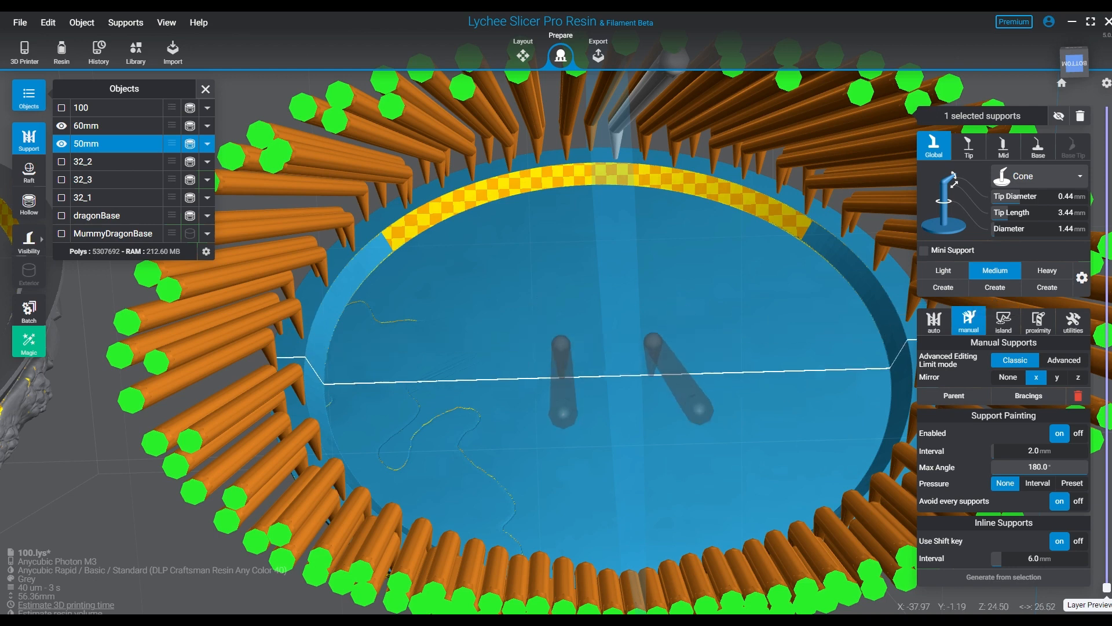
left_click(594, 358)
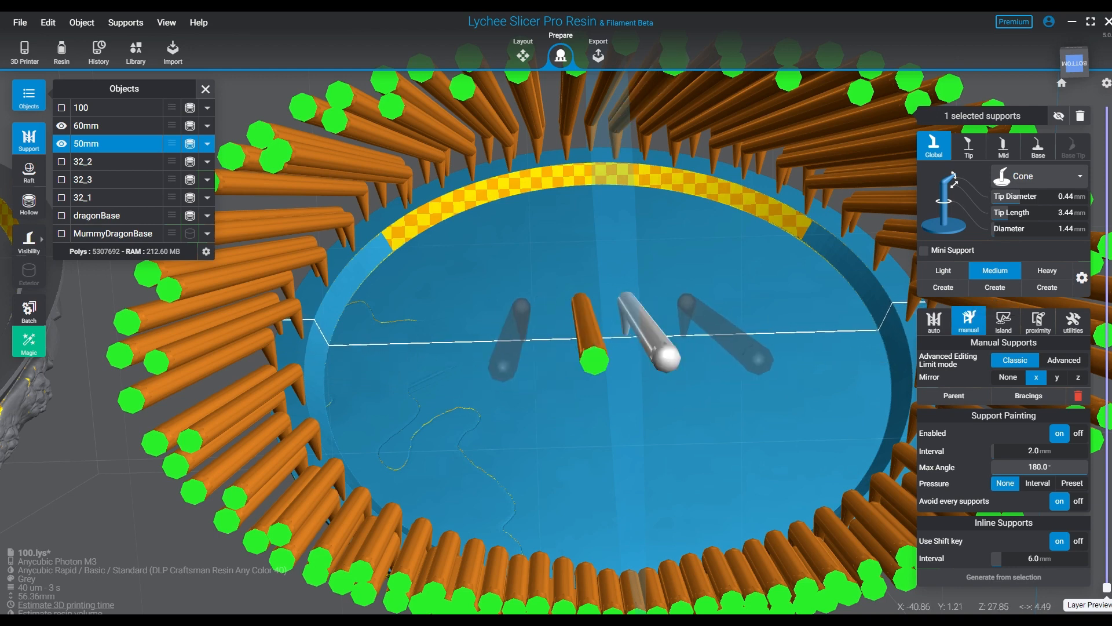
left_click(495, 365)
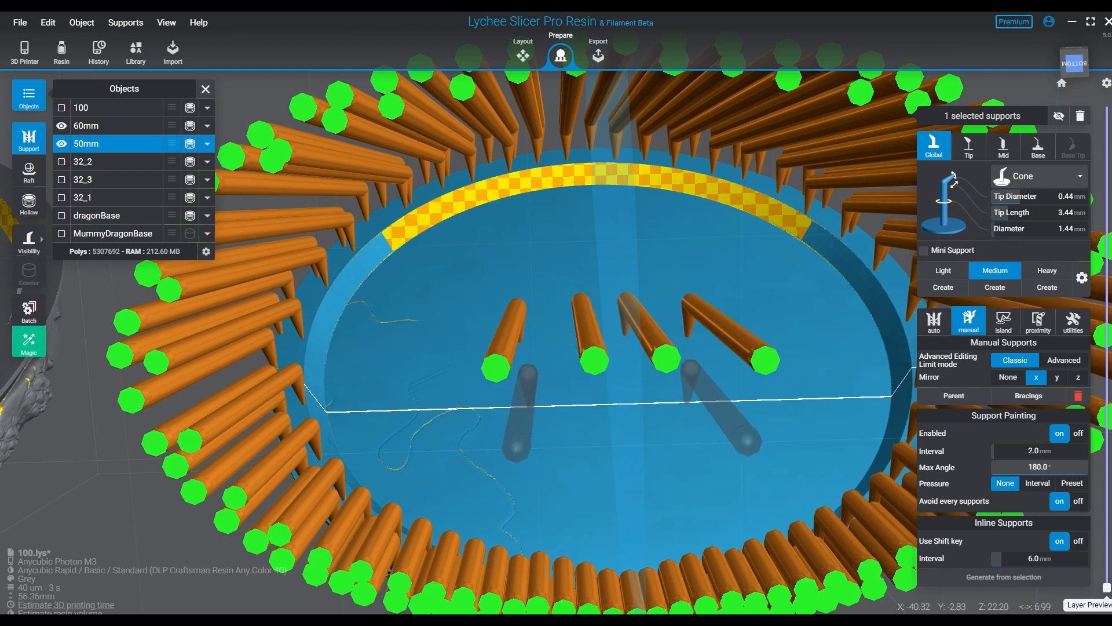
left_click(515, 447)
left_click(569, 502)
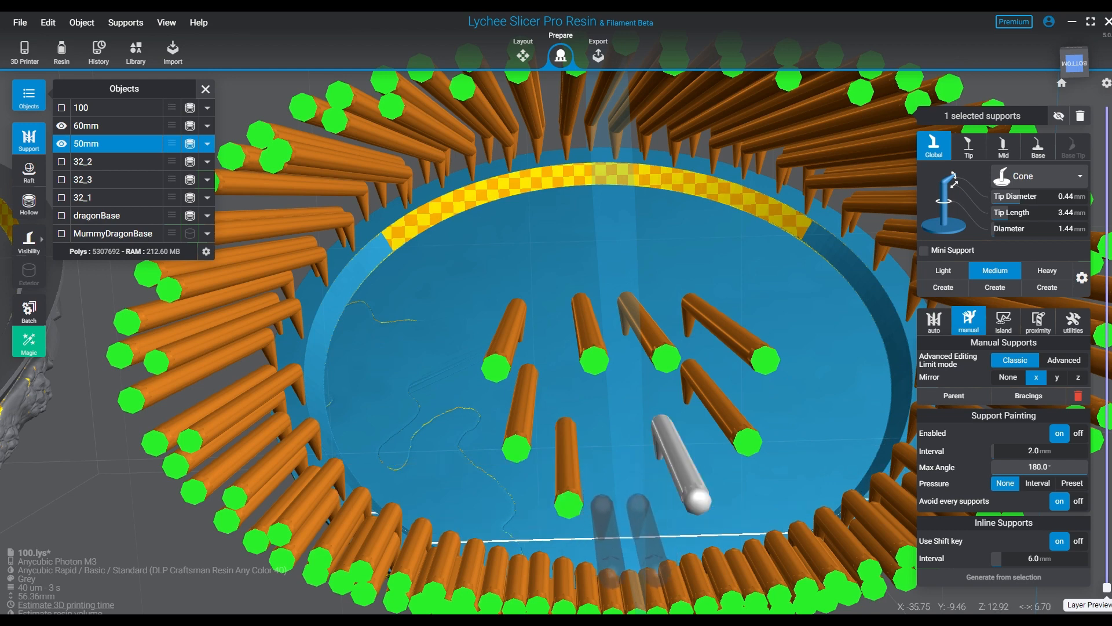
- Place X-mirrored pairs of medium supports around the inner edge of the 50mm base's recess, from the lower edge up to the upper edge
left_click(611, 577)
left_click(668, 542)
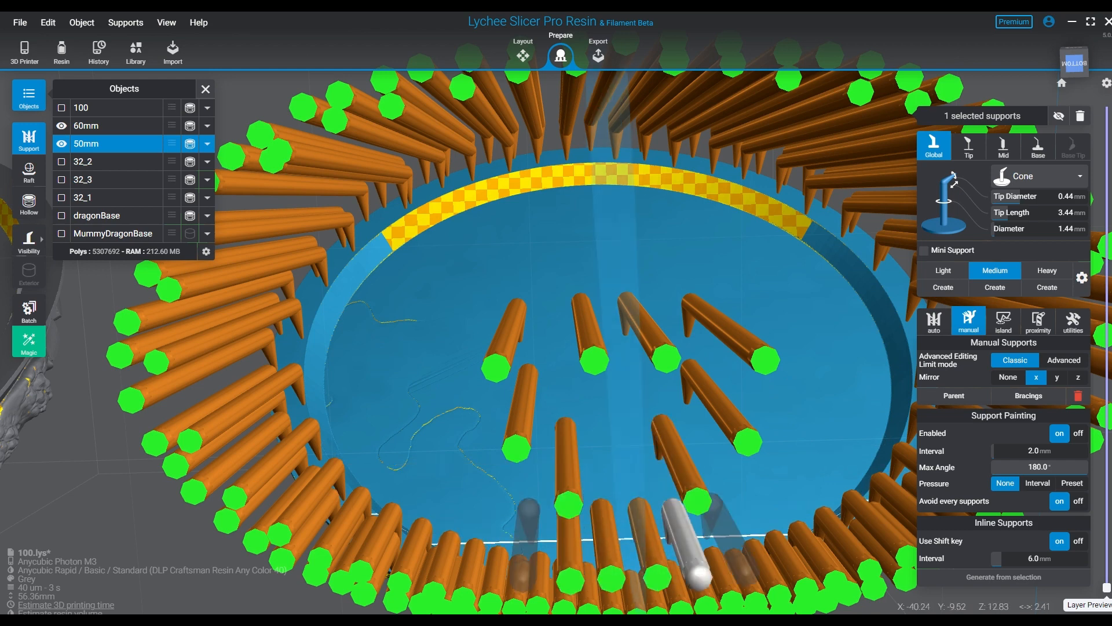
left_click(719, 533)
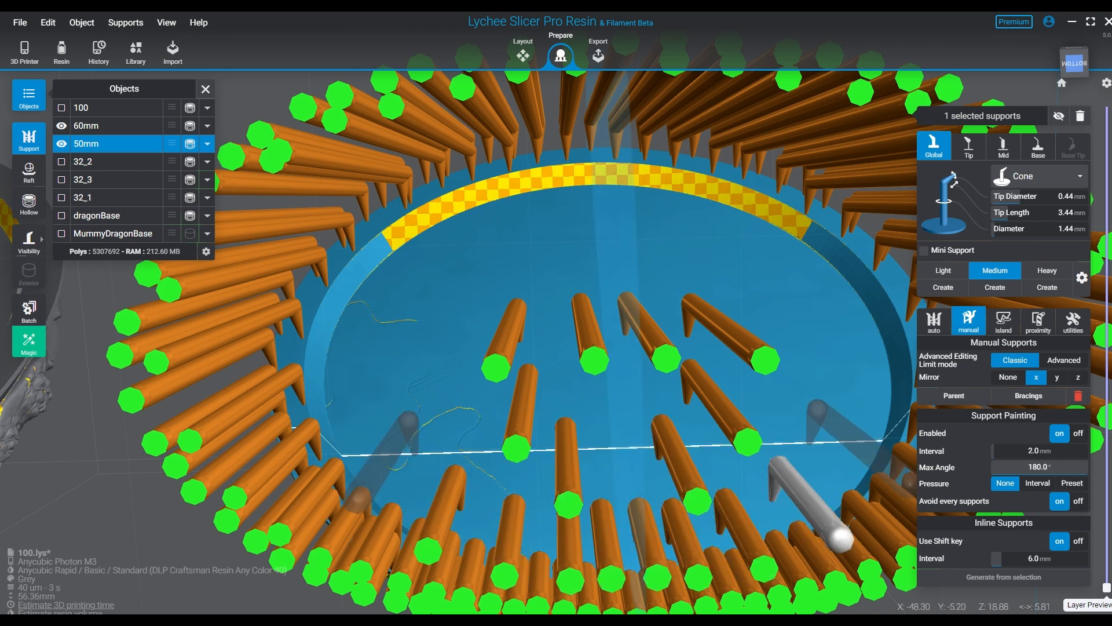
left_click(337, 466)
left_click(306, 410)
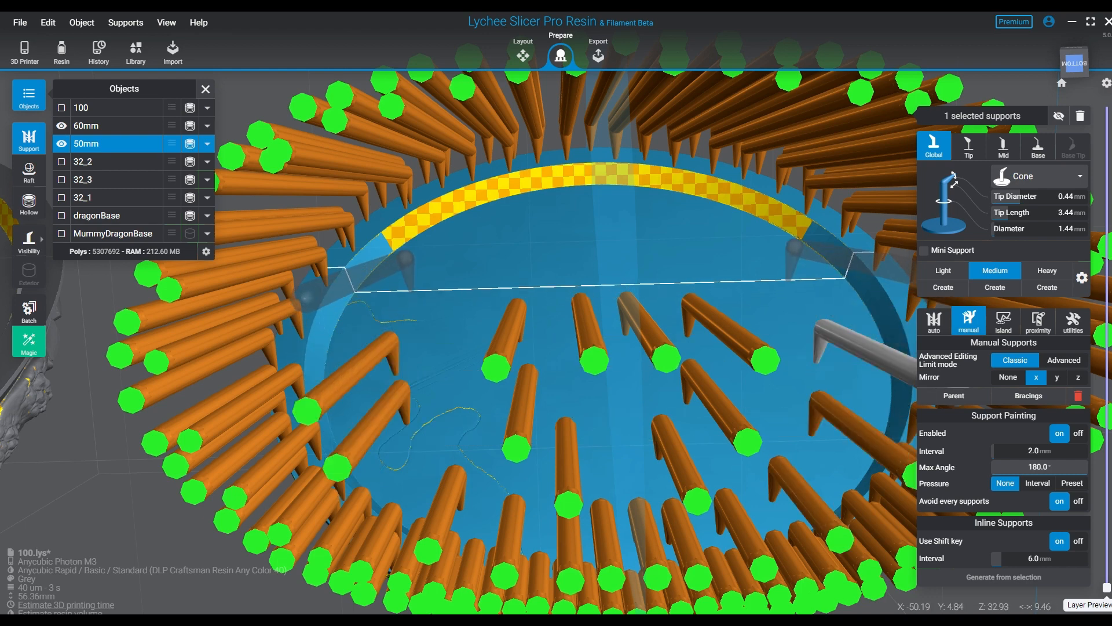
left_click(787, 279)
left_click(736, 234)
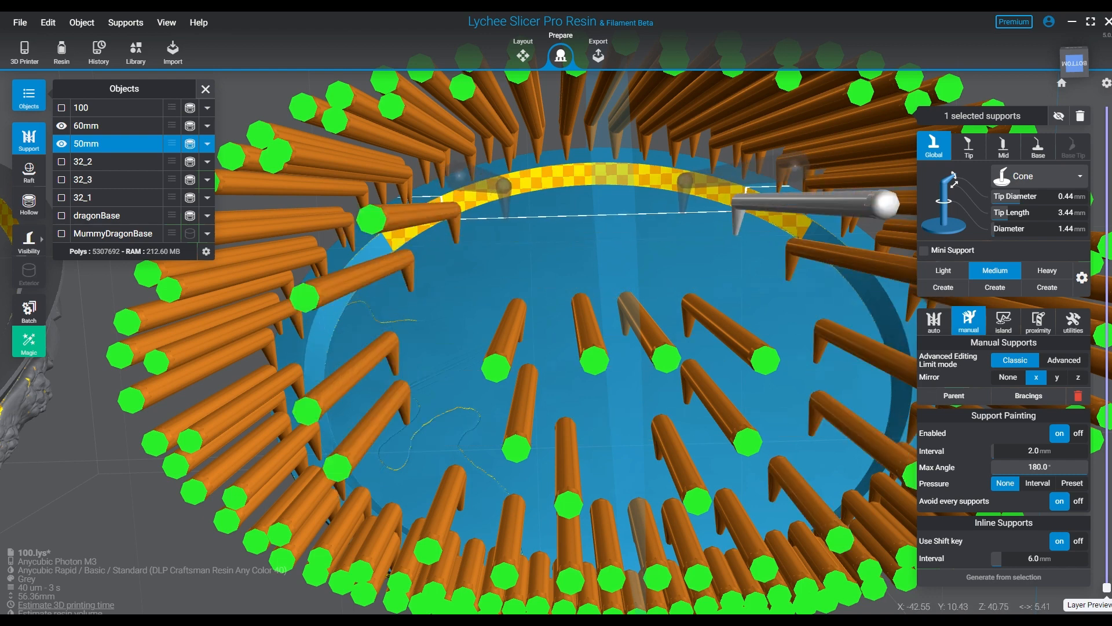
left_click(684, 212)
left_click(649, 203)
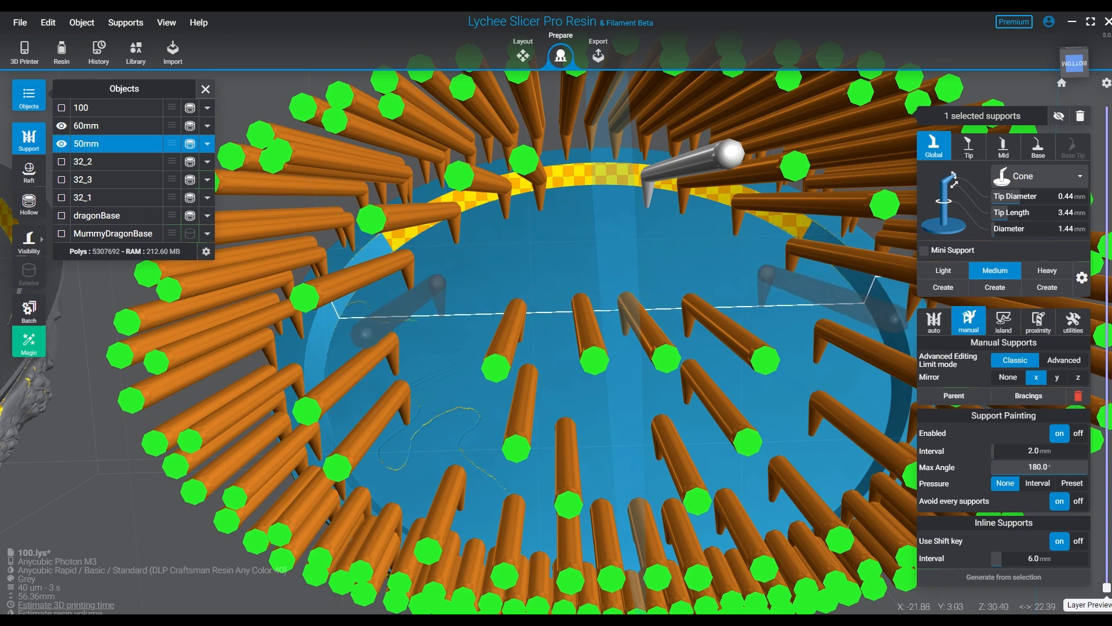
- Fill the gaps between the central and edge supports on the 50mm base's underside with mirrored medium pairs
left_click(430, 319)
left_click(503, 284)
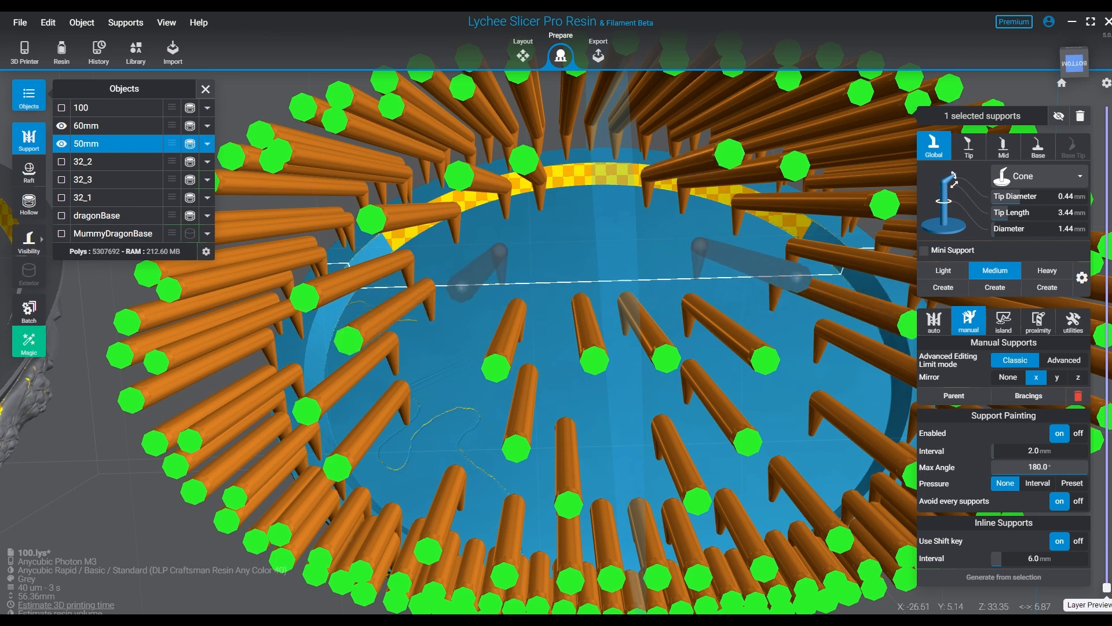
left_click(549, 225)
left_click(412, 409)
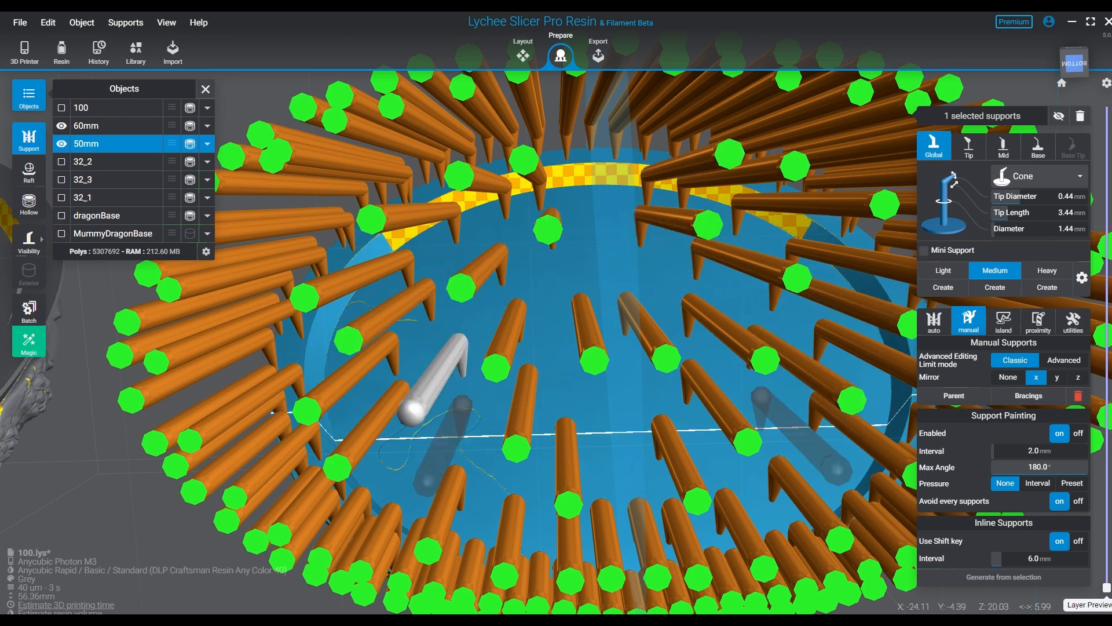
left_click(462, 439)
right_click_drag(461, 439, 457, 232)
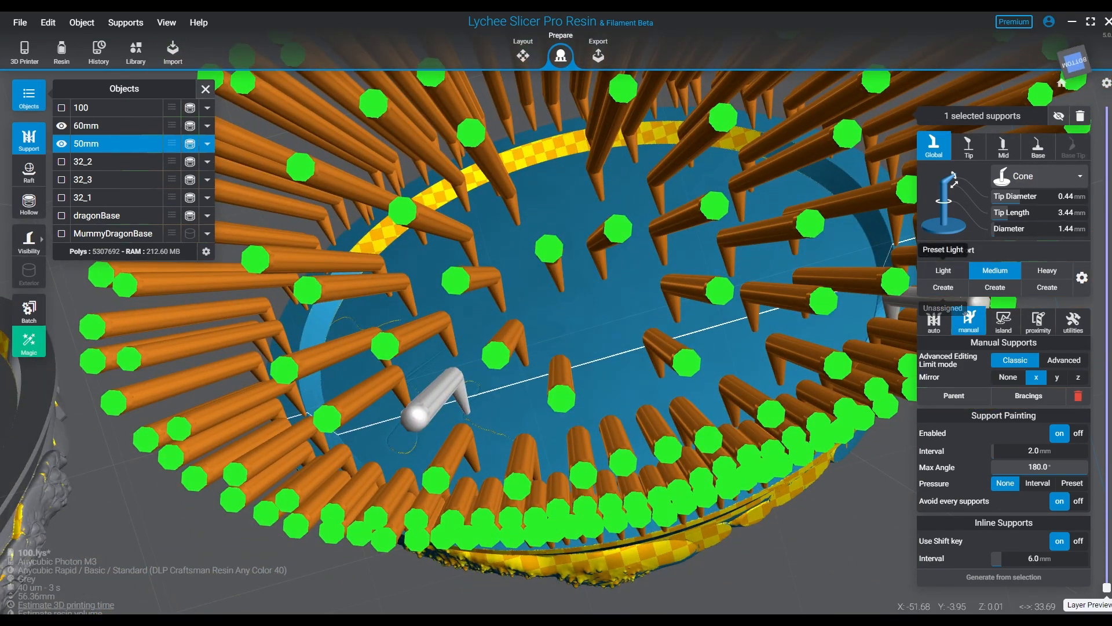
- Add X-mirrored pairs of light supports with 0.22 mm tip diameter between the medium supports in the middle of the 50mm base's underside
left_click(811, 516)
left_click(753, 342)
left_click(942, 271)
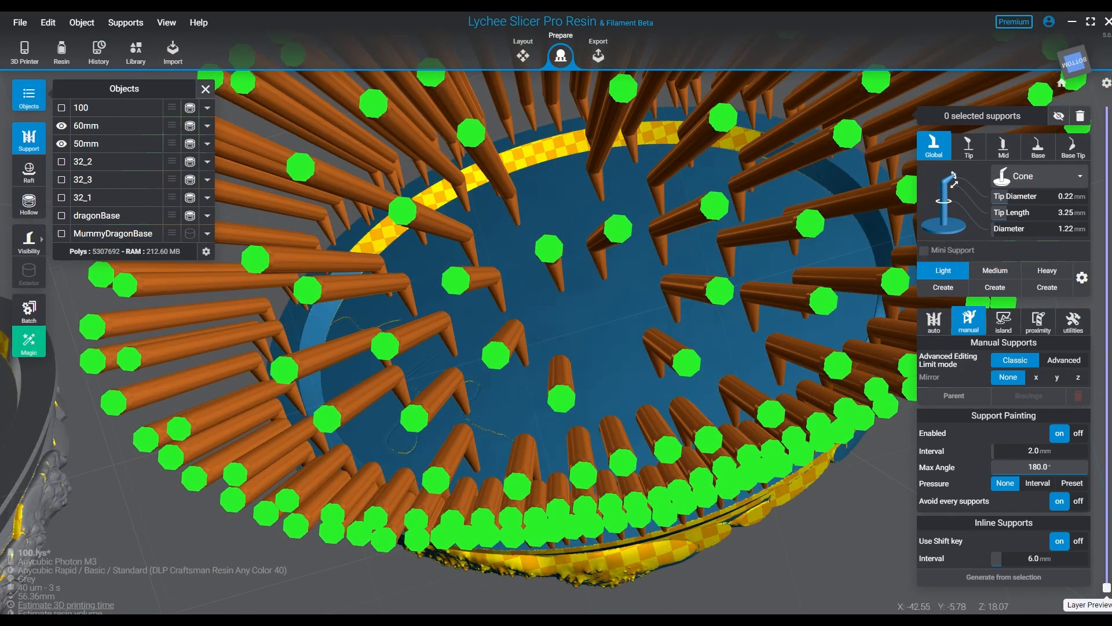
right_click_drag(695, 359, 666, 319)
left_click(600, 287)
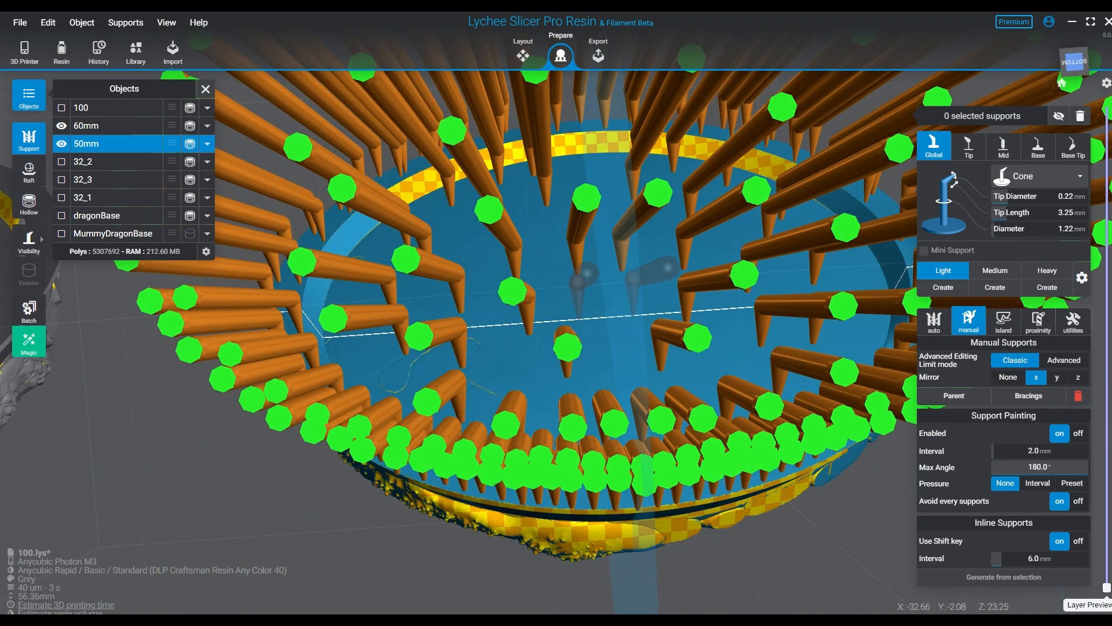
left_click(544, 242)
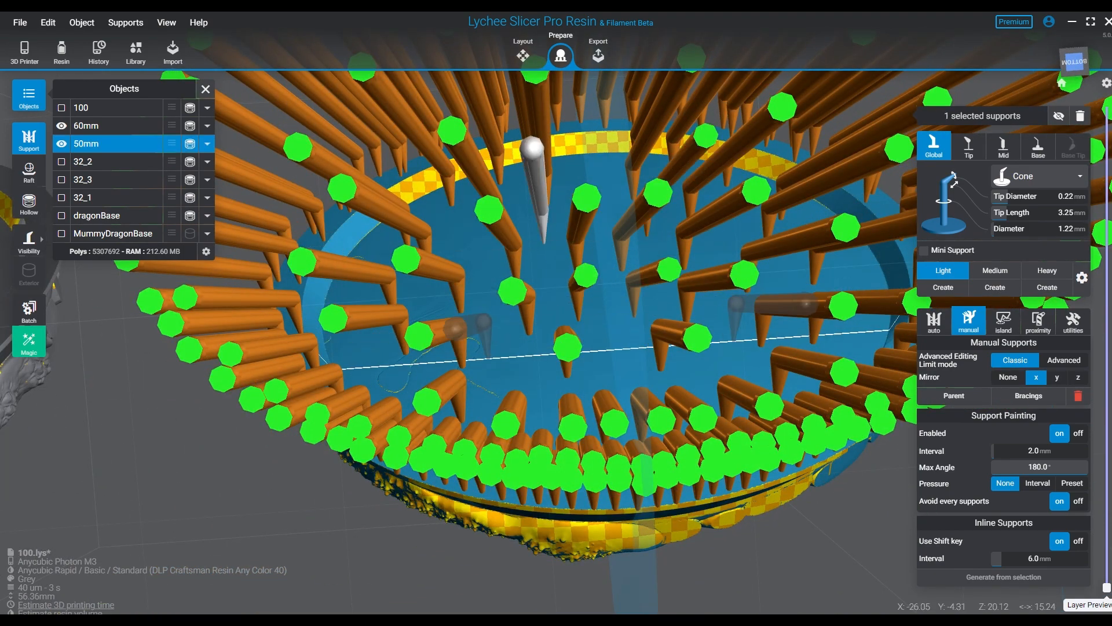
left_click(463, 328)
left_click(521, 356)
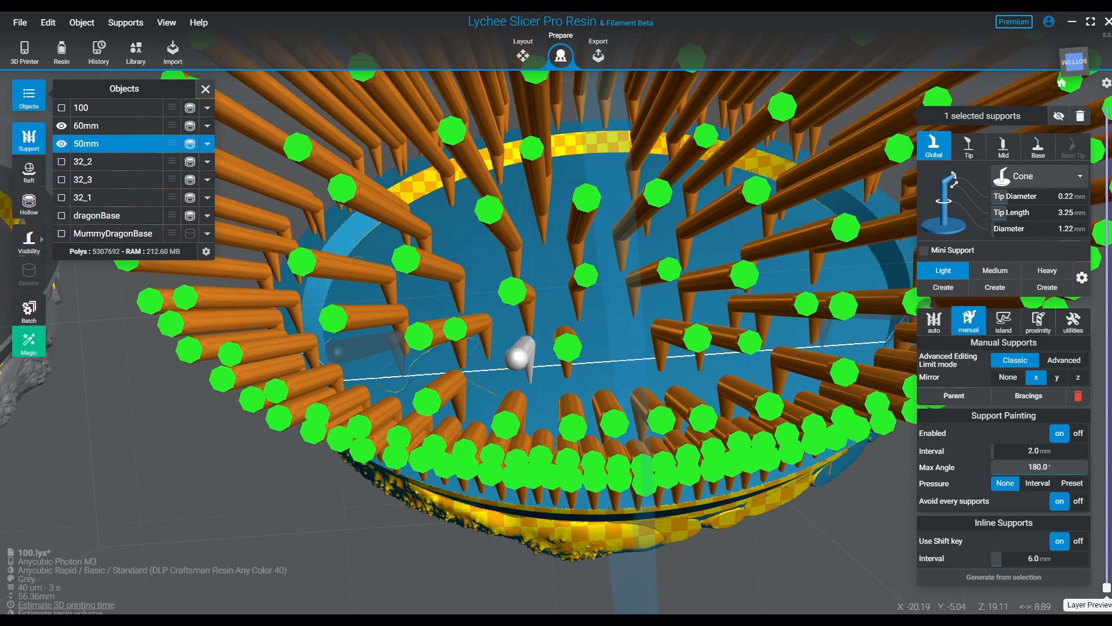
- Add mirrored light support pairs between the medium supports near both sides of the 50mm base's recess
left_click(403, 376)
left_click(372, 249)
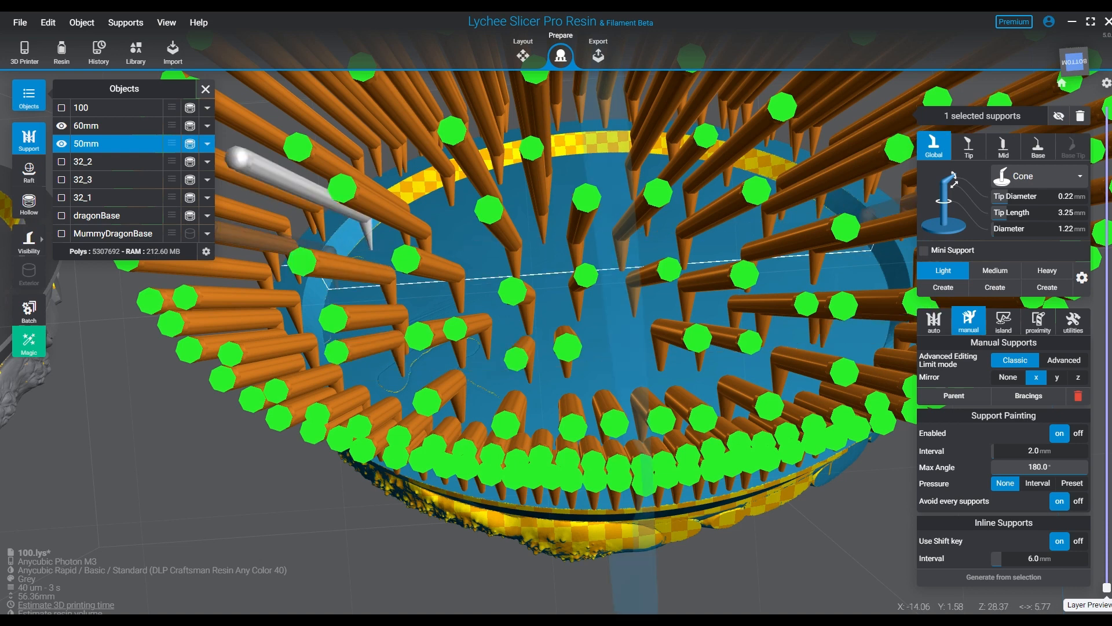
left_click(337, 289)
left_click(252, 318)
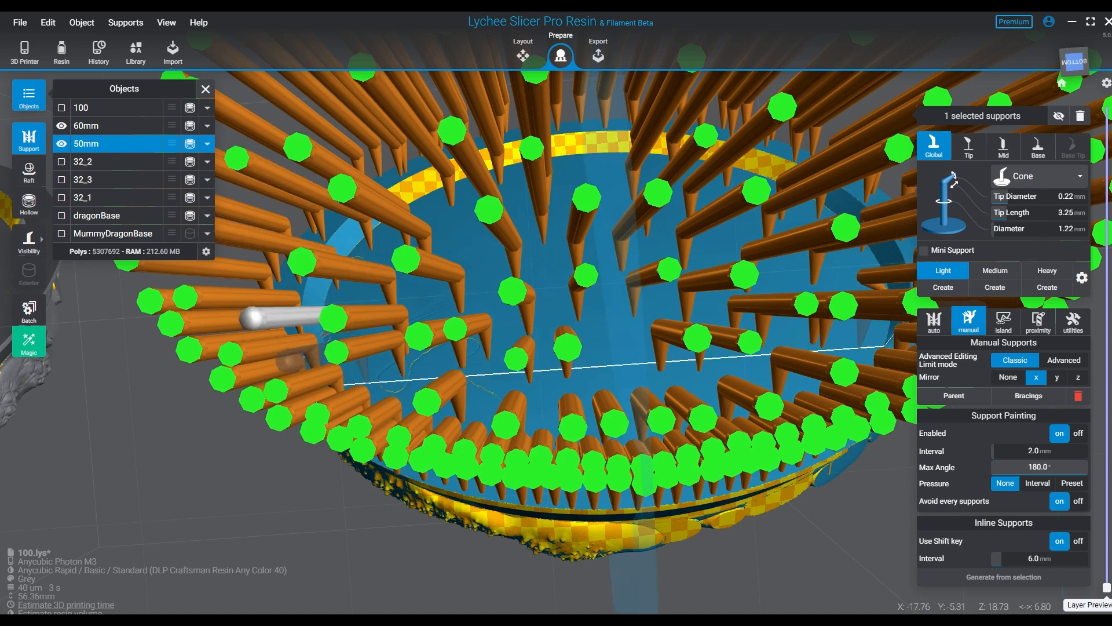
left_click(292, 360)
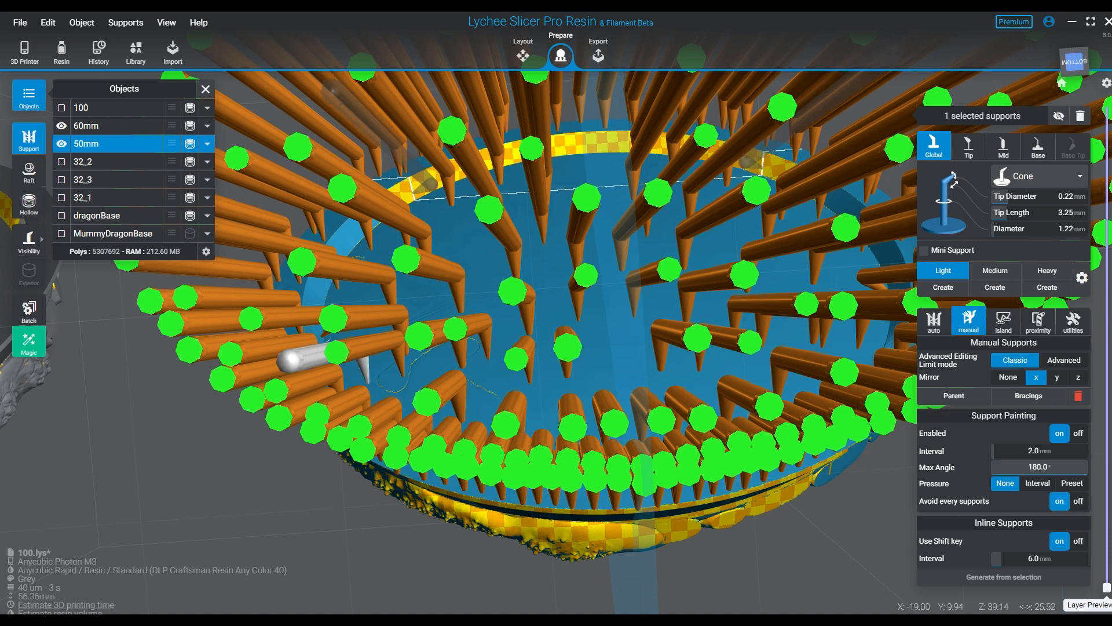
- Fill the gaps along the upper inner edge of the 50mm base's recess with mirrored light supports
left_click(431, 184)
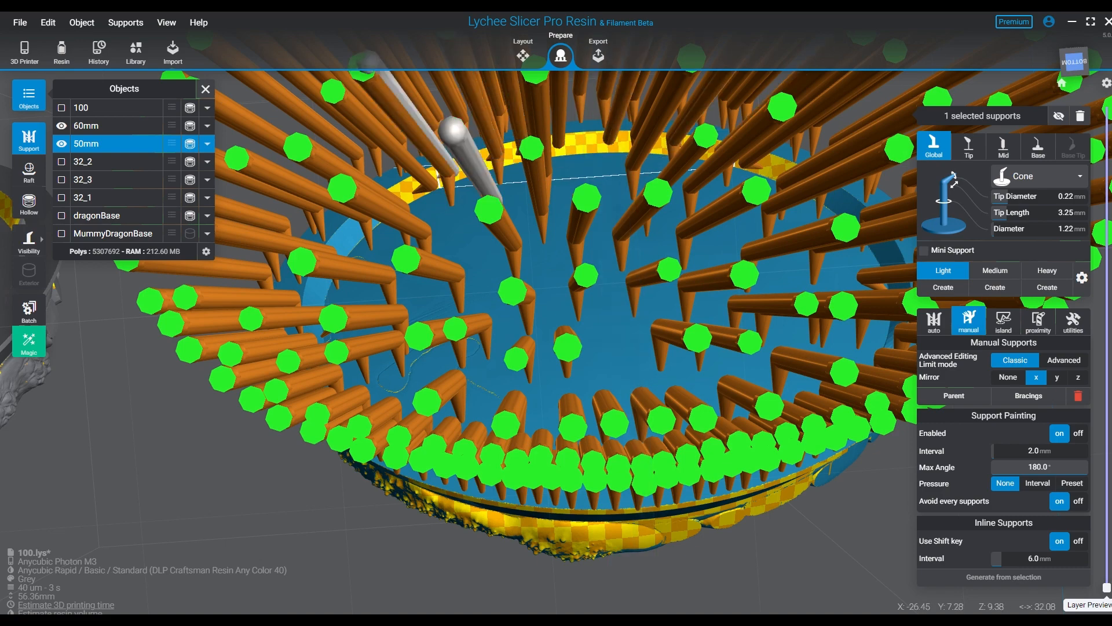
right_click_drag(462, 174, 462, 281)
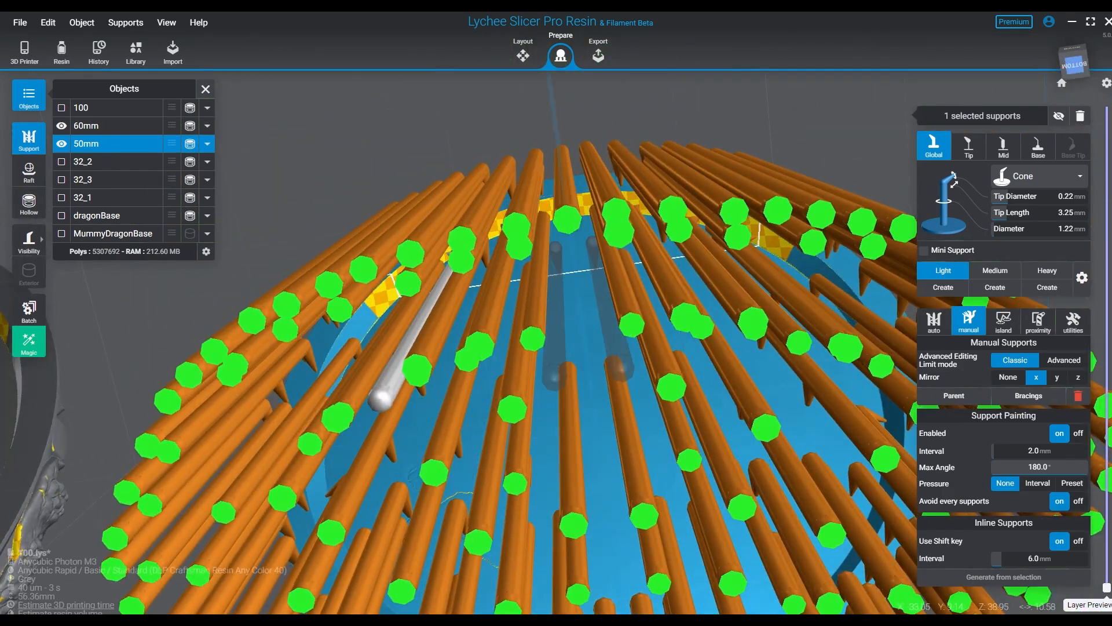
right_click_drag(565, 243, 563, 200)
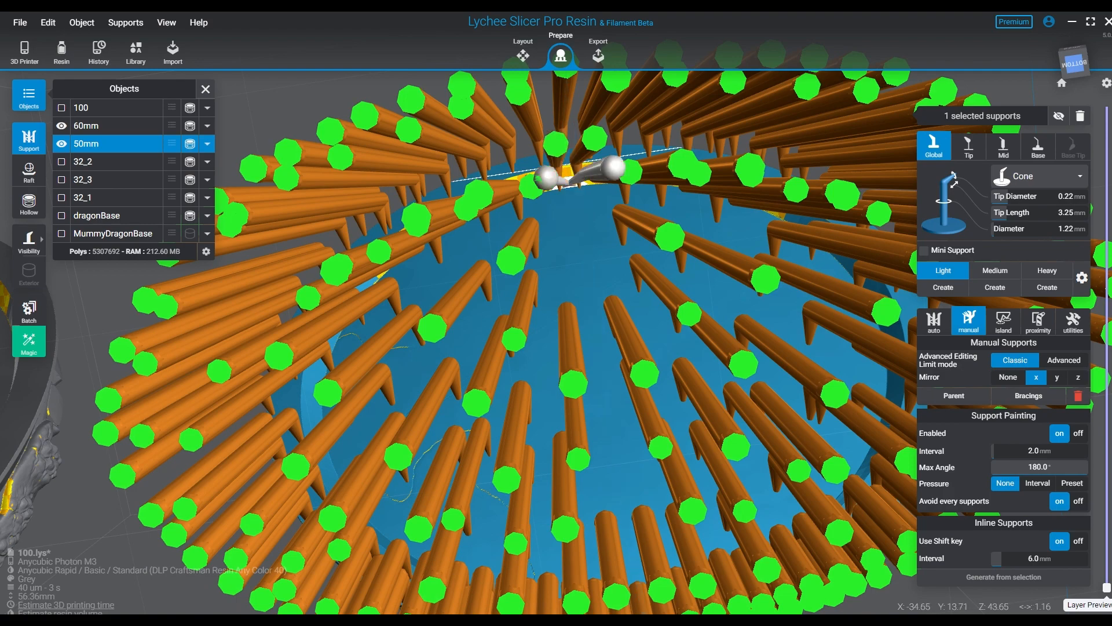
right_click_drag(547, 176, 522, 177)
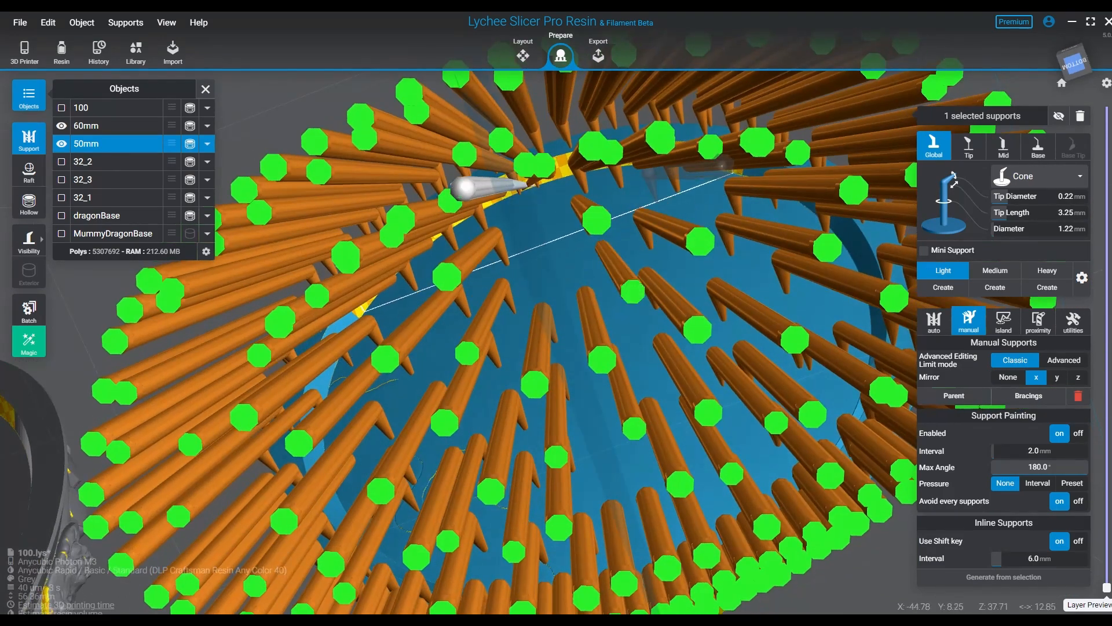
- Fill the remaining gaps across the middle of the 50mm base's underside with X-mirrored light supports
right_click_drag(472, 182, 449, 190)
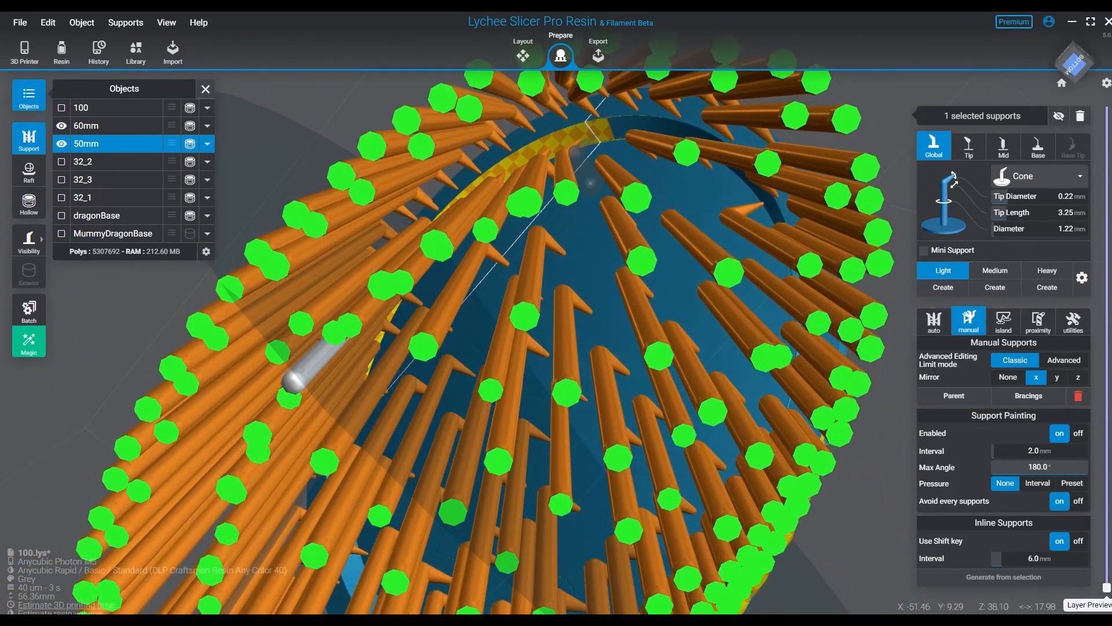
right_click_drag(614, 136, 547, 152)
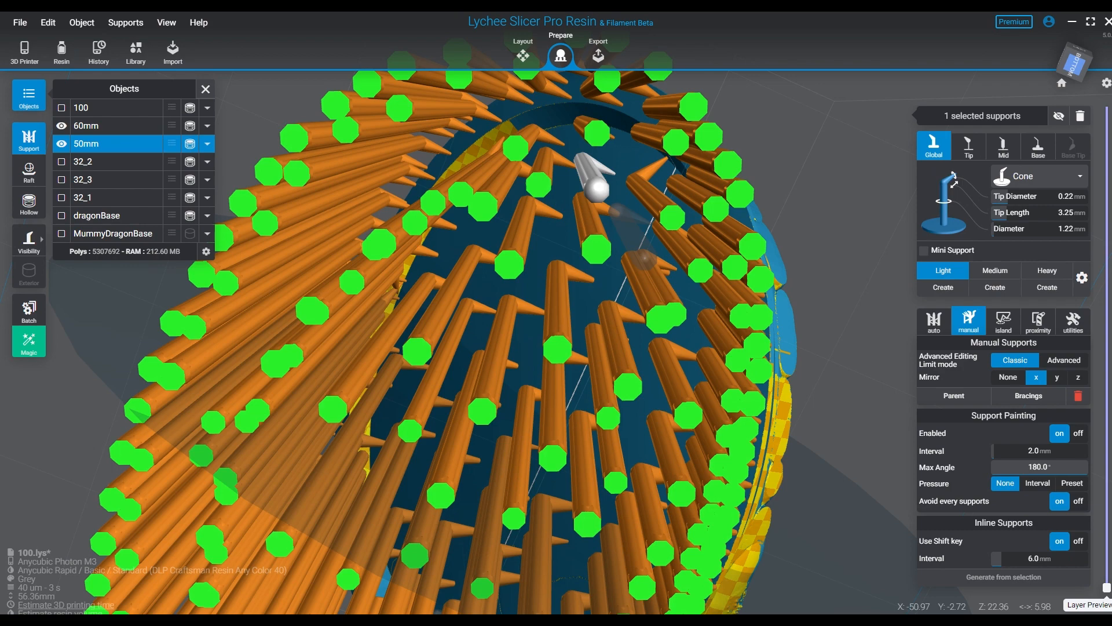
right_click_drag(615, 172, 655, 139)
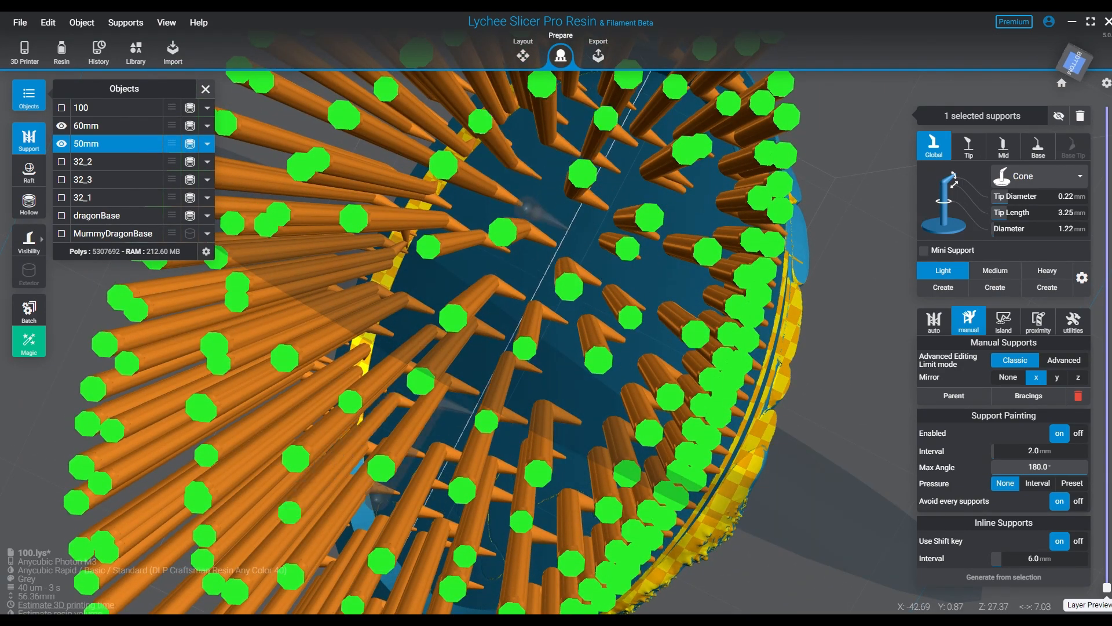
right_click_drag(569, 229, 573, 168)
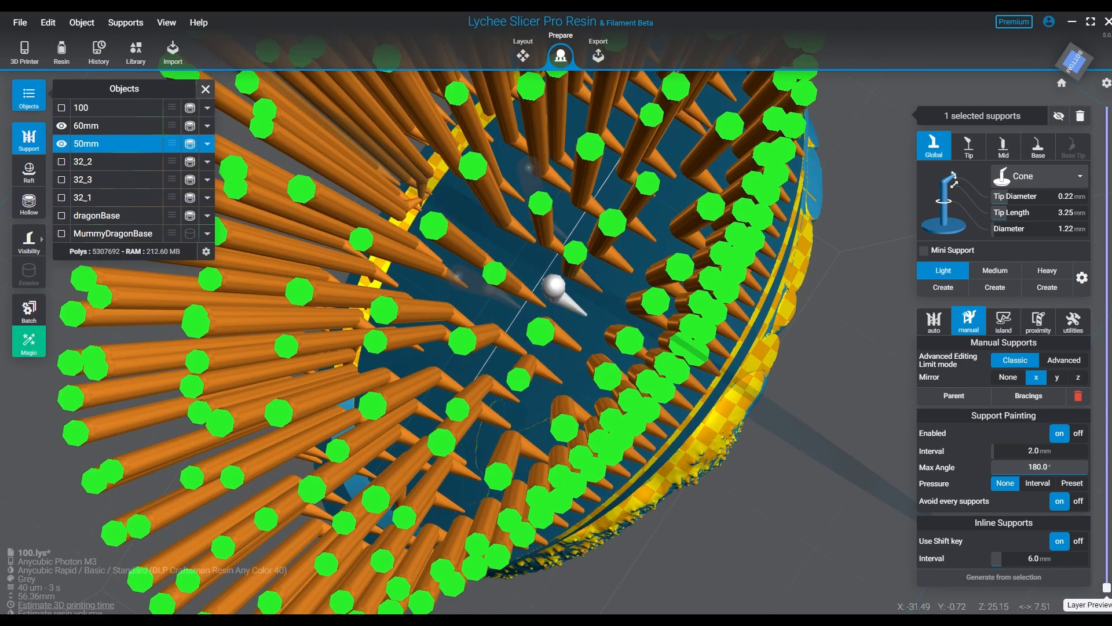
scroll(583, 338, "down", 4)
right_click_drag(573, 324, 537, 303)
right_click_drag(609, 282, 623, 282)
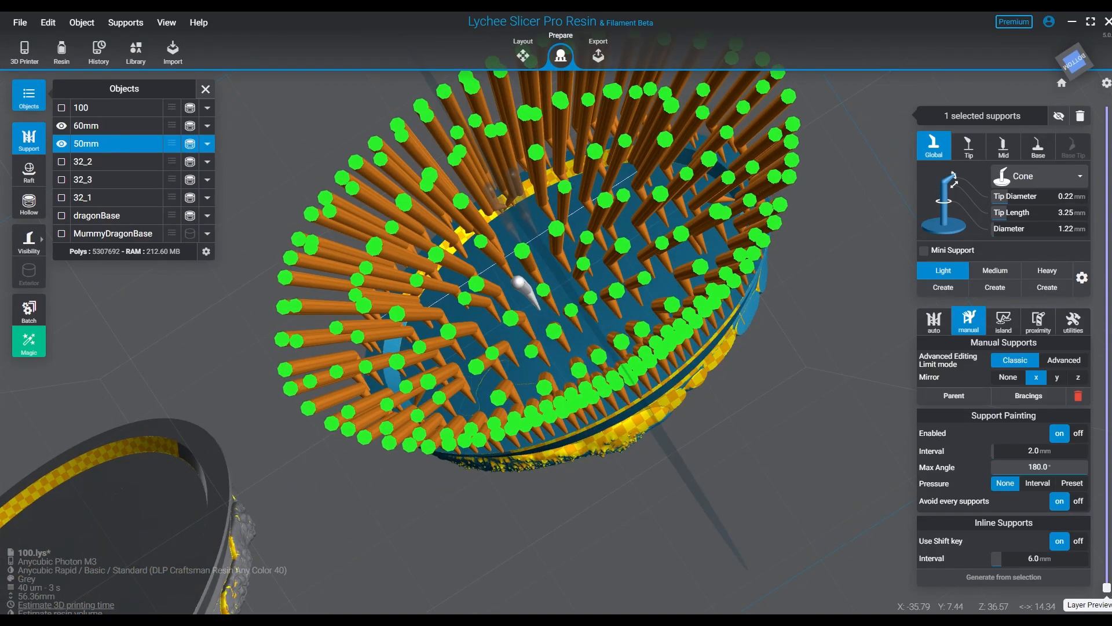
right_click_drag(536, 246, 626, 486)
- Deselect the last support and add bracings between the supports of the whole 50mm base
key("Escape")
left_click(626, 486)
right_click_drag(625, 486, 629, 549)
middle_click_drag(629, 549, 675, 325)
right_click_drag(674, 324, 672, 382)
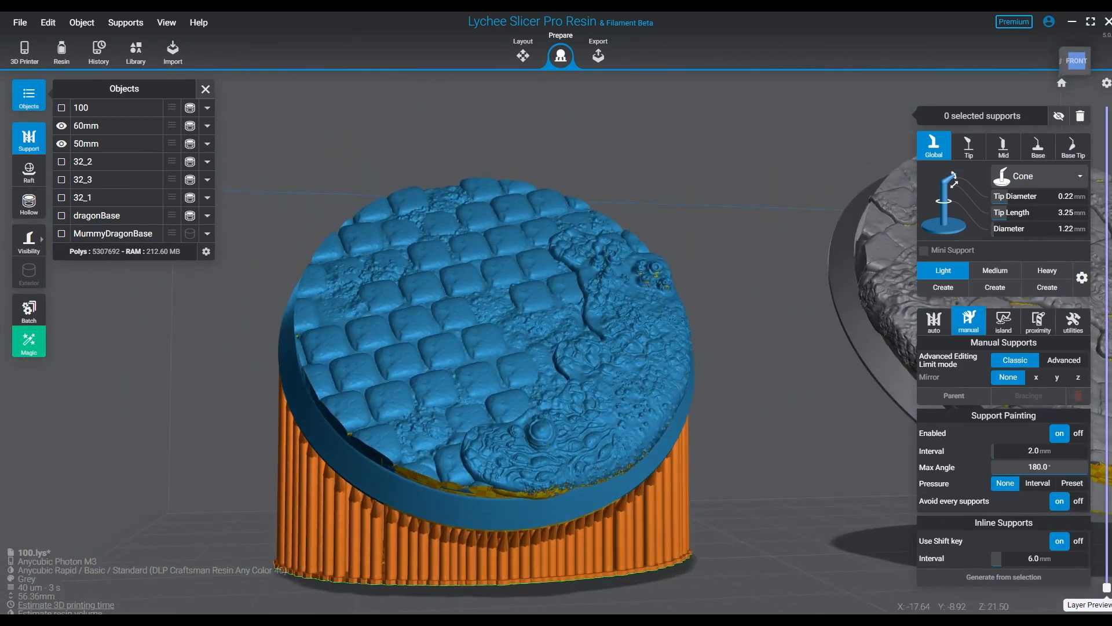
left_click(475, 386)
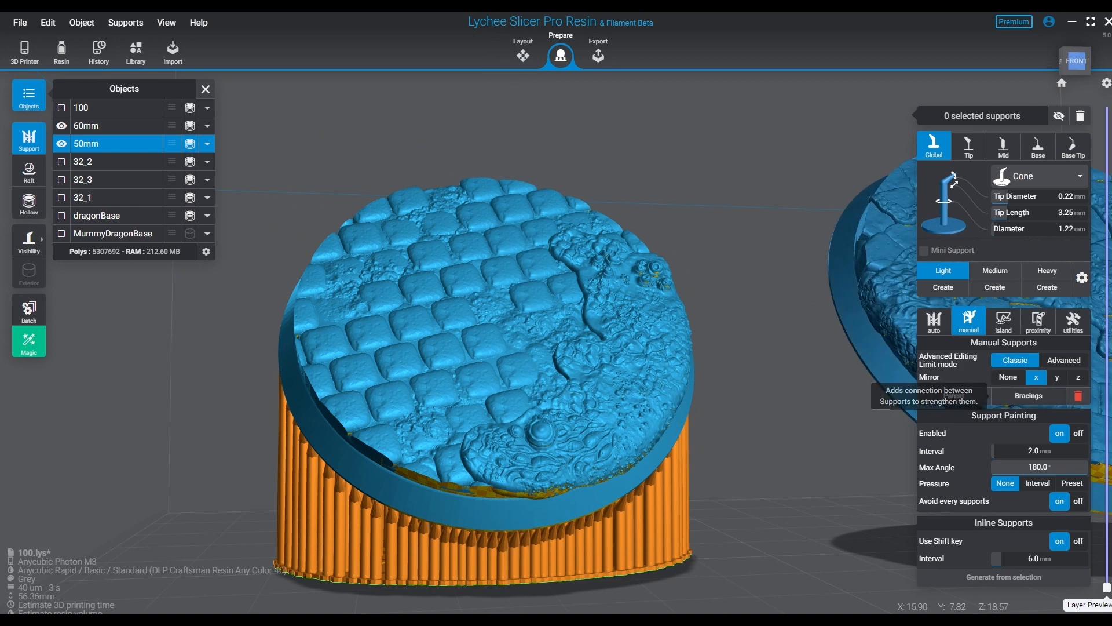
left_click(1028, 396)
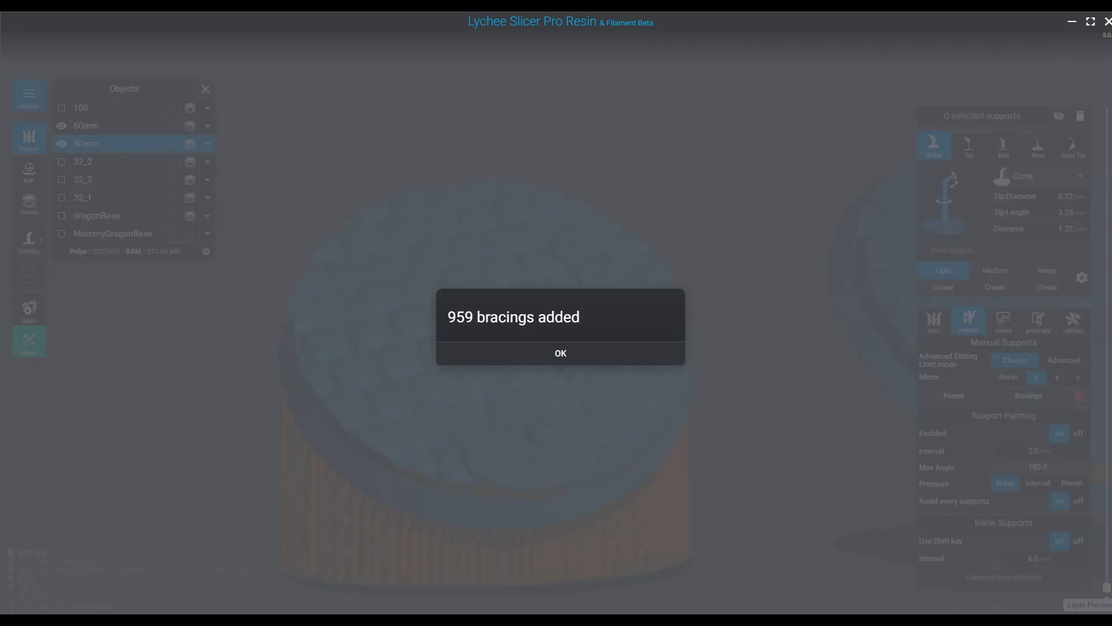
left_click(561, 352)
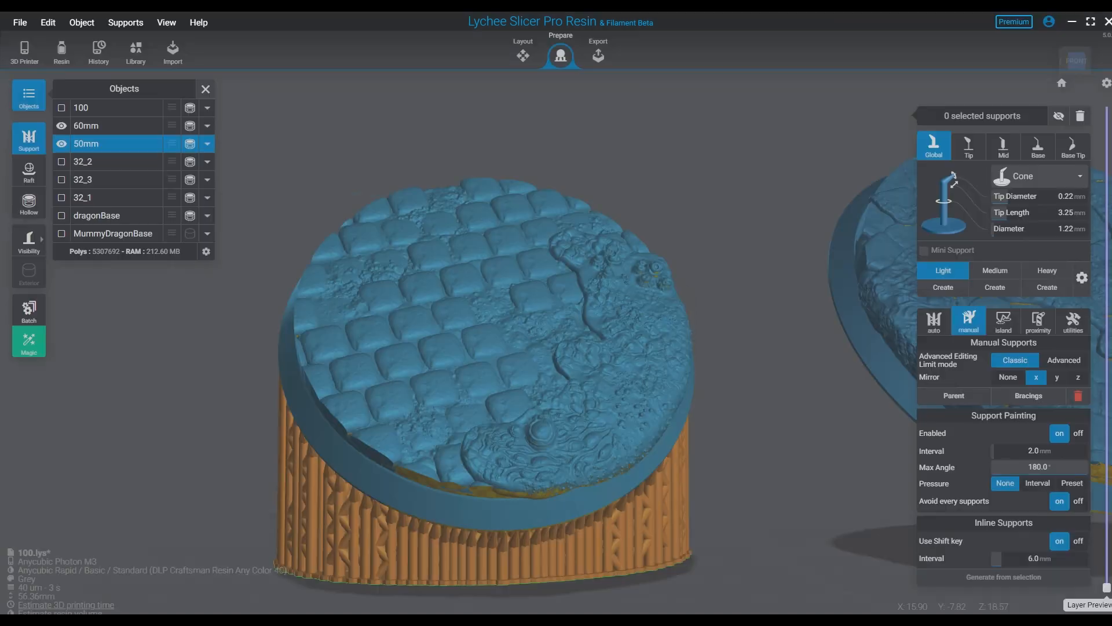
- Search the 50mm base for islands that need supports
right_click_drag(484, 447, 530, 360)
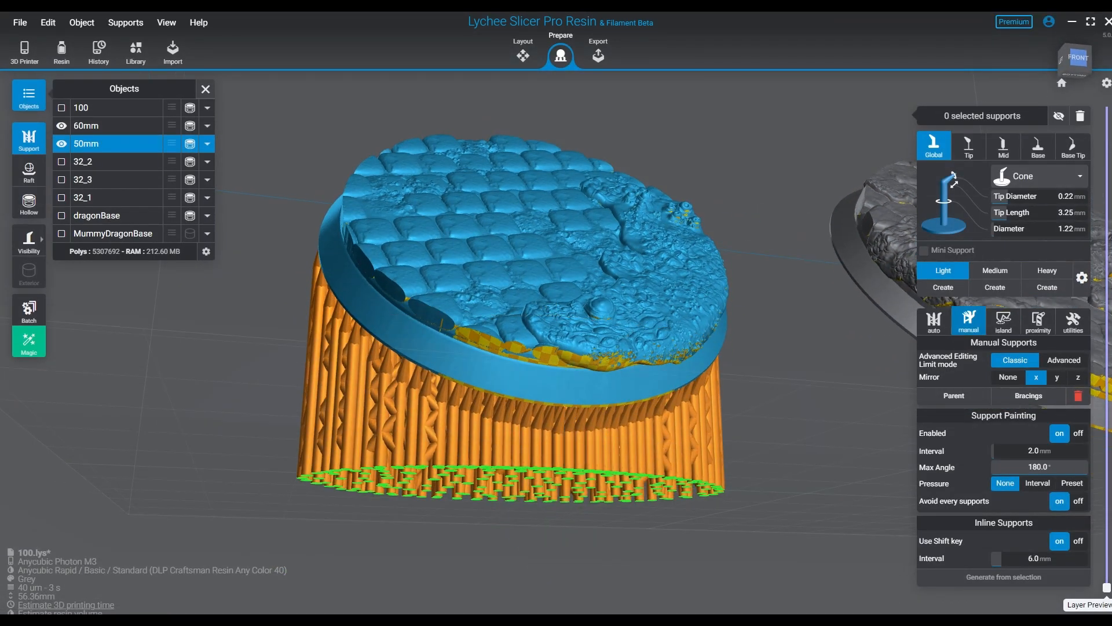
left_click(1003, 322)
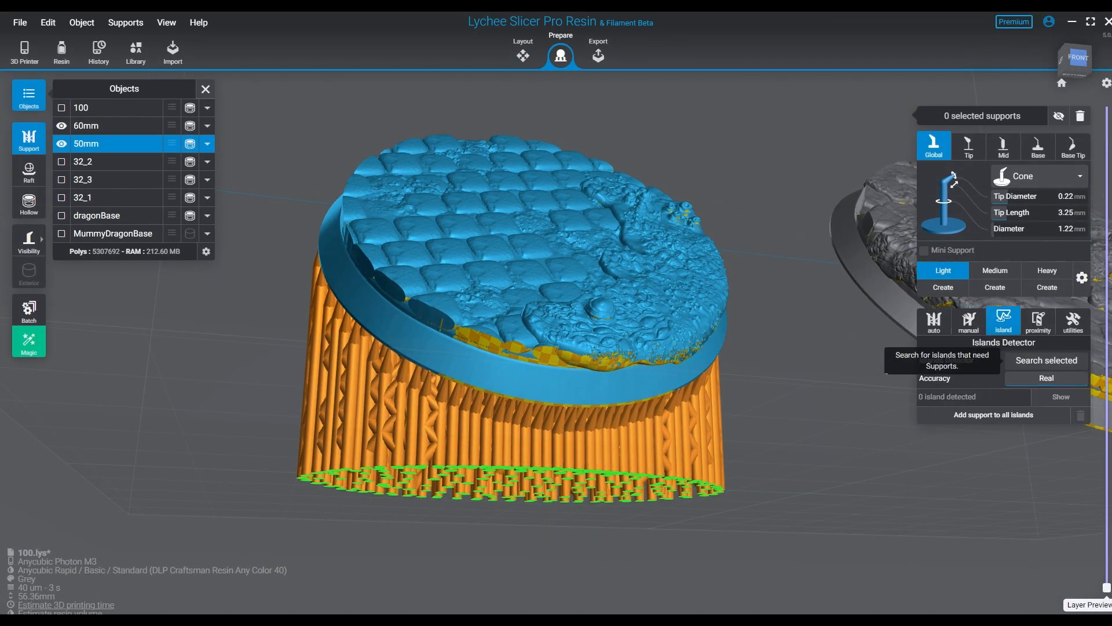
left_click(1046, 359)
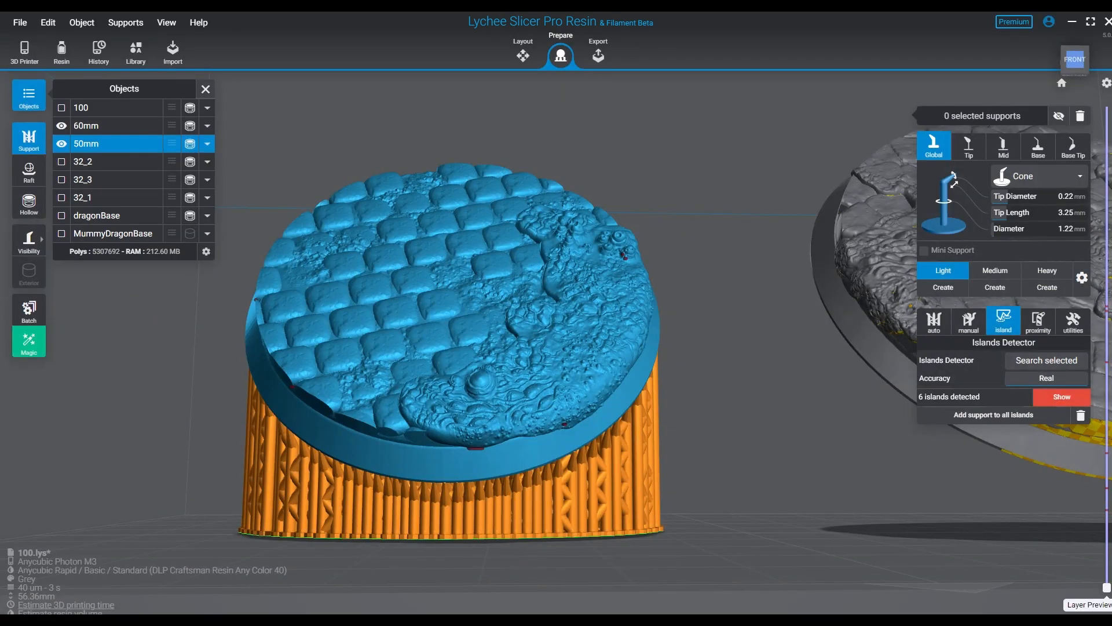
- Turn support mirroring off and add light supports to the islands among the paving stones along the 50mm base's side edge
right_click_drag(628, 481, 596, 386)
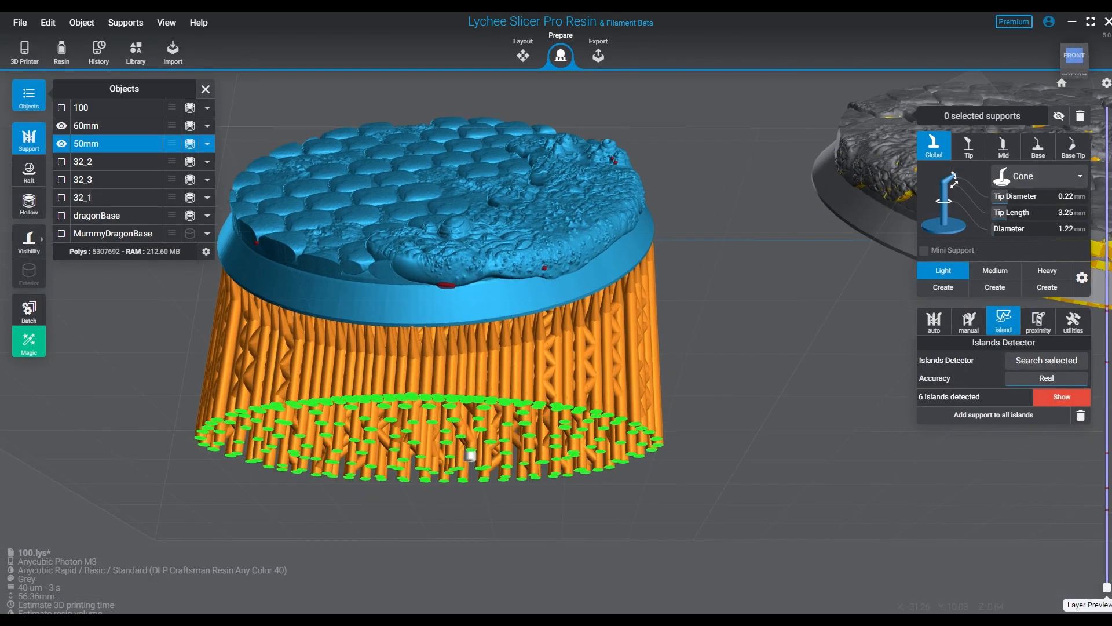
middle_click_drag(471, 454, 629, 542)
right_click_drag(628, 542, 649, 429)
middle_click_drag(656, 490, 654, 594)
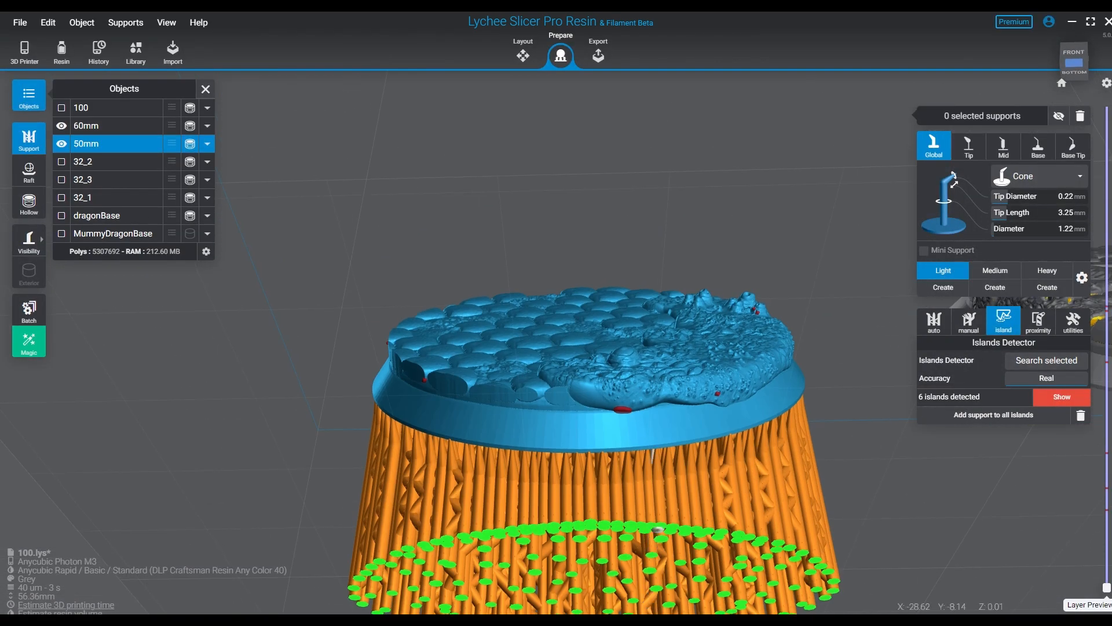
right_click_drag(659, 514, 731, 435)
scroll(556, 402, "up", 5)
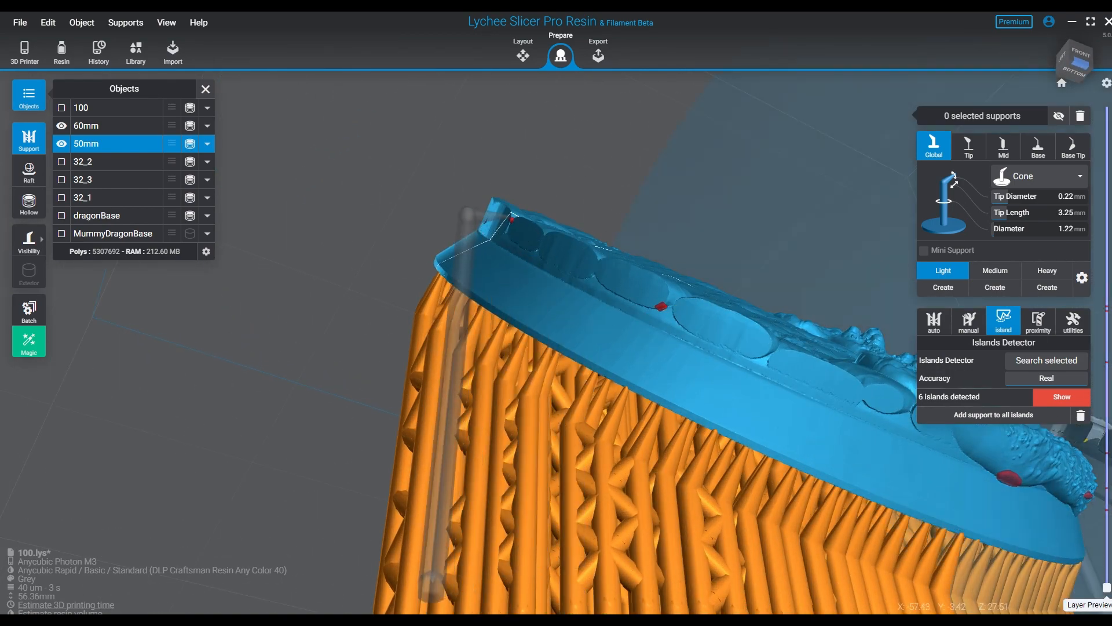
scroll(574, 258, "up", 1)
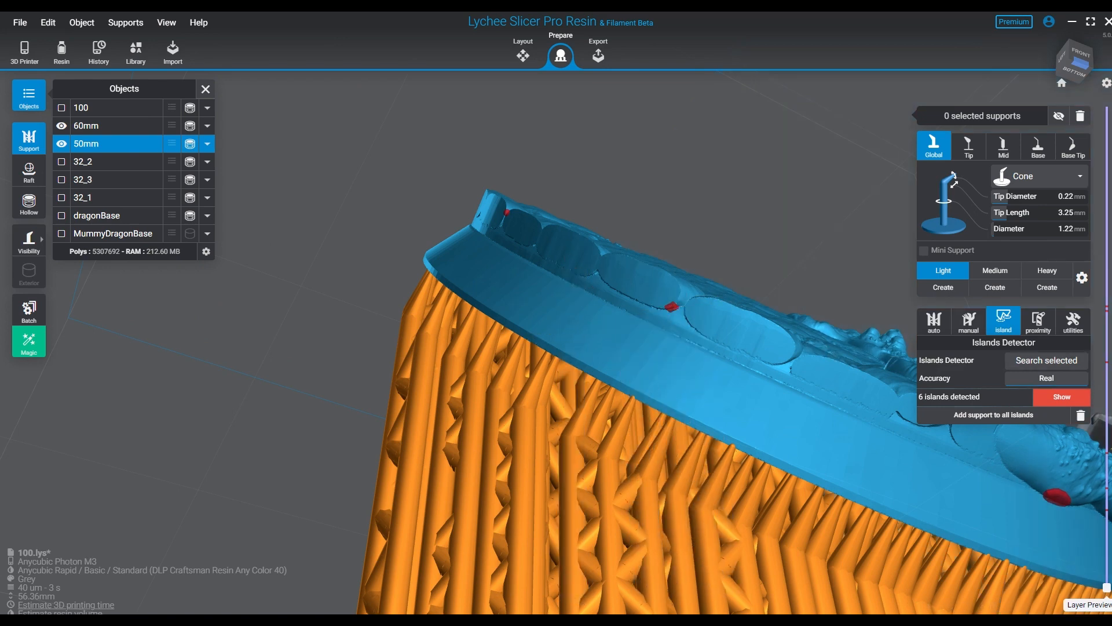
left_click(968, 322)
left_click(1008, 377)
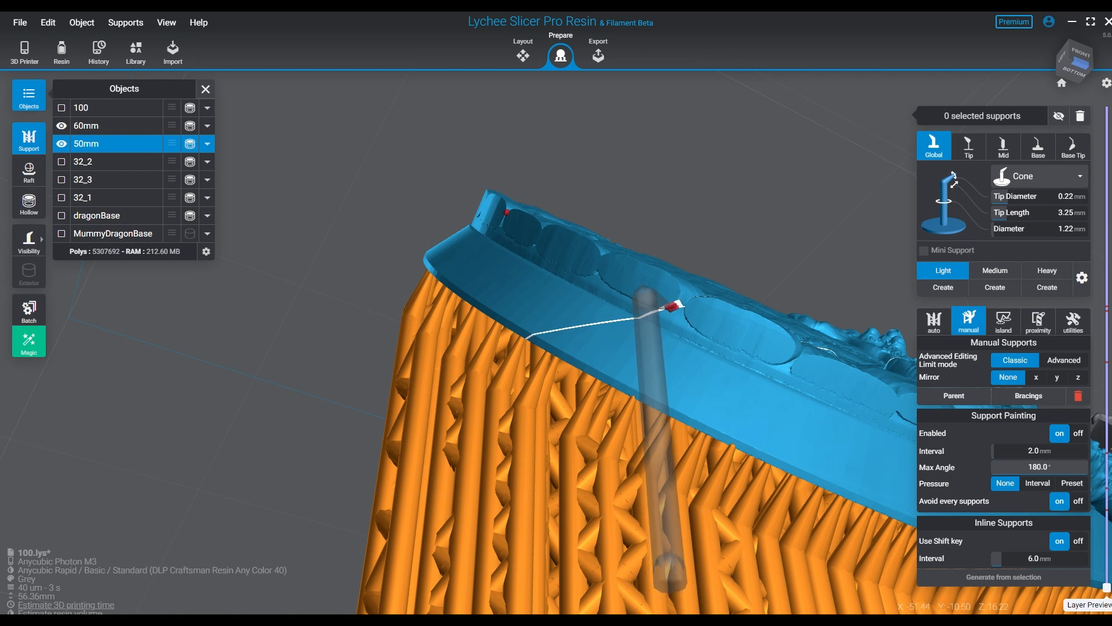
left_click(672, 305)
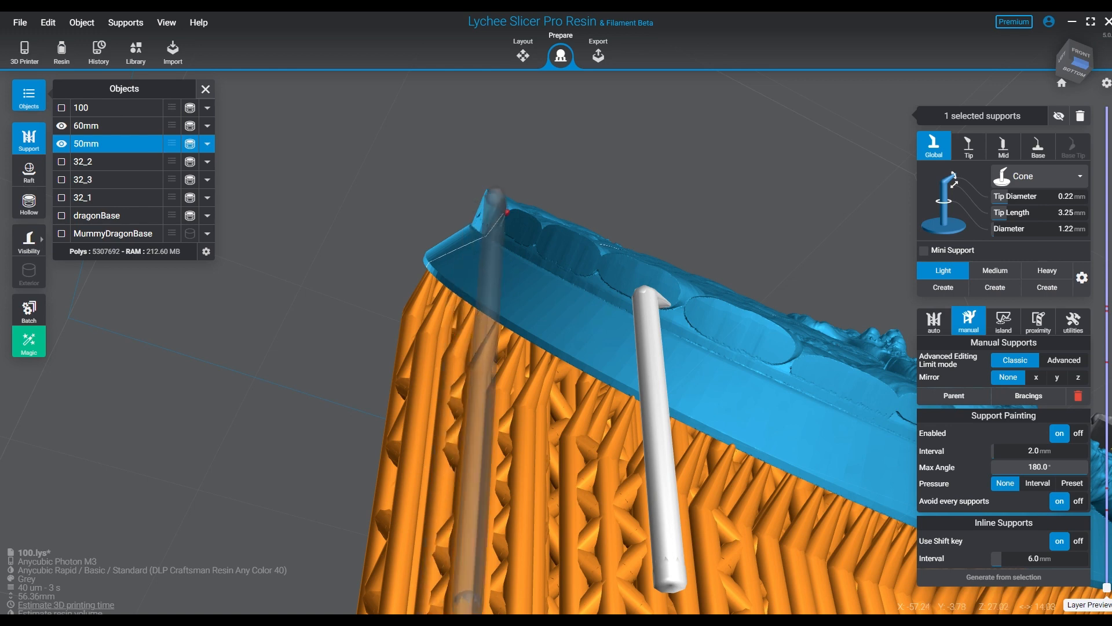
left_click(507, 212)
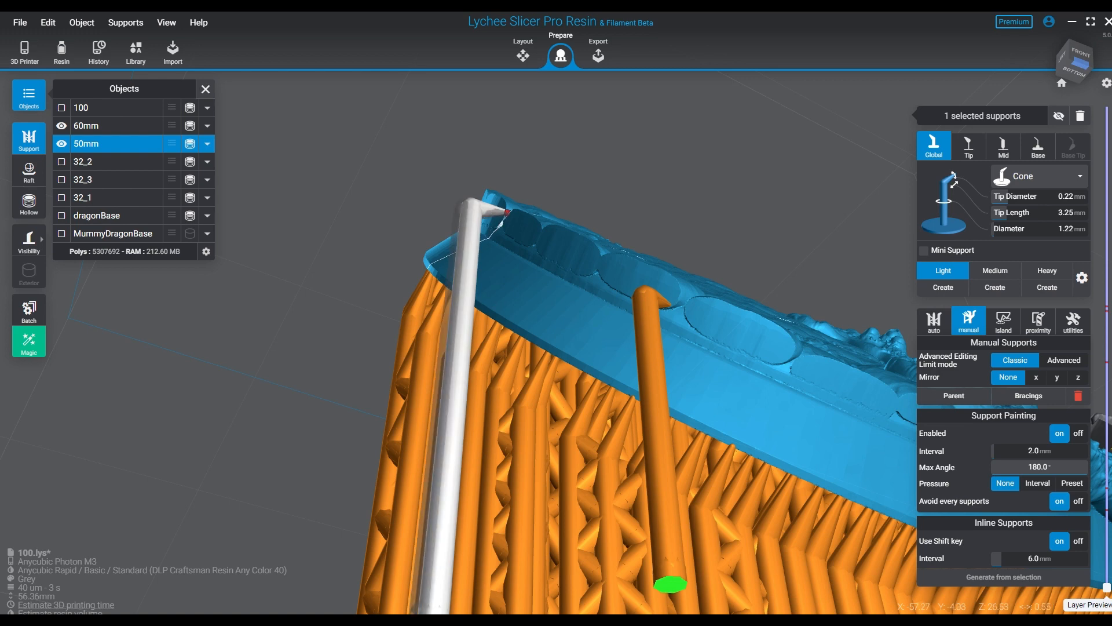
left_click(508, 212)
- Add three light supports under the large island at the 50mm base's low front edge and one under the small island beside it
scroll(506, 232, "up", 3)
right_click_drag(608, 301, 605, 366)
right_click_drag(672, 448, 640, 425)
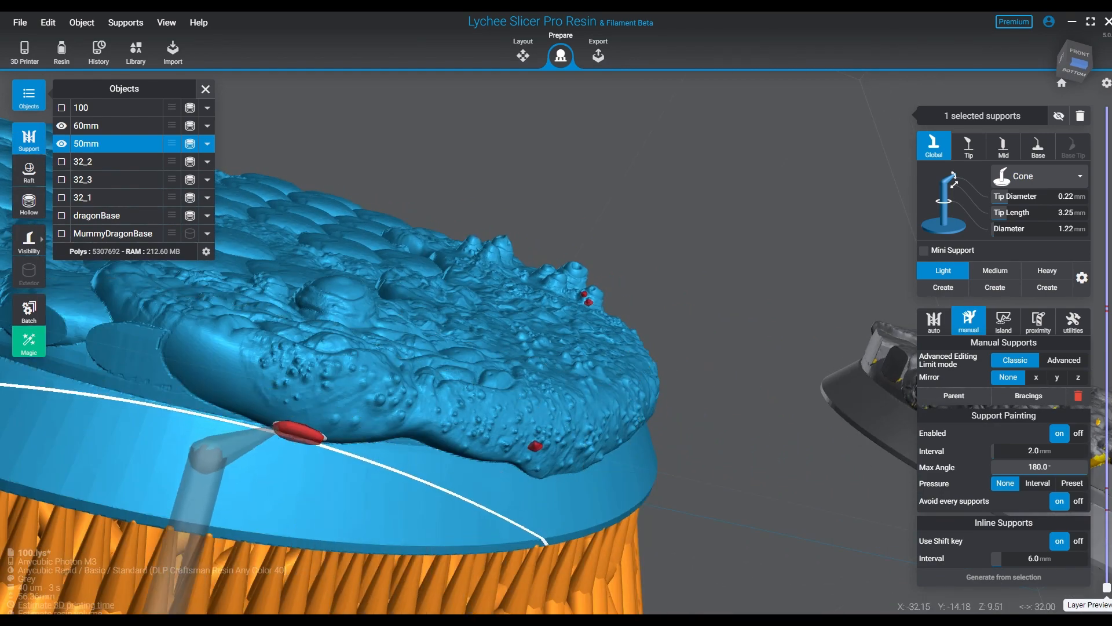
left_click(298, 432)
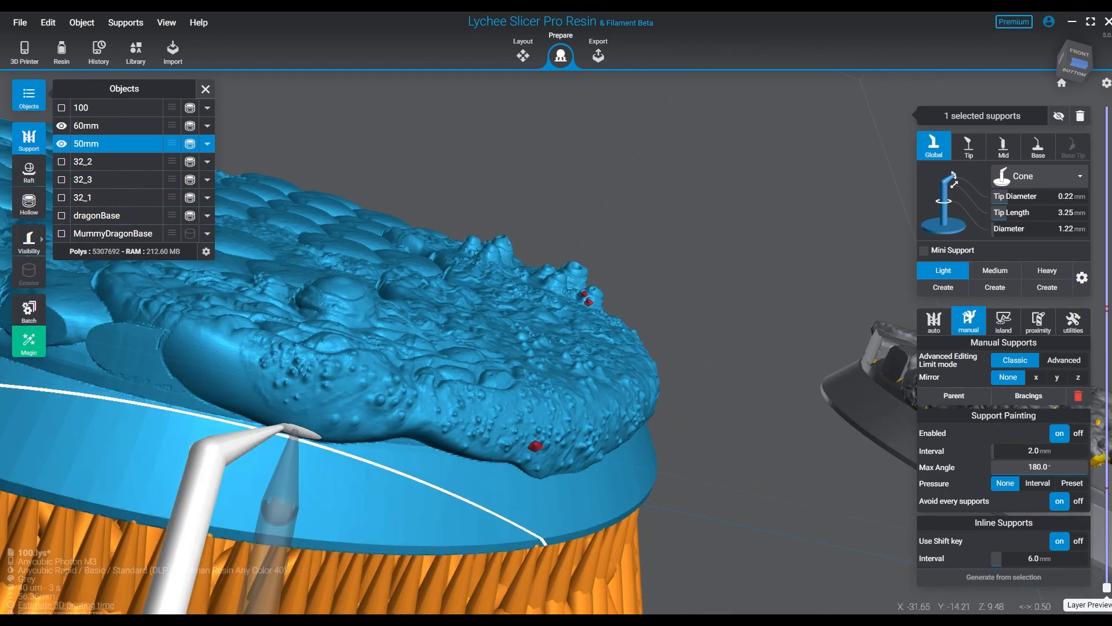
left_click(294, 431)
left_click(313, 439)
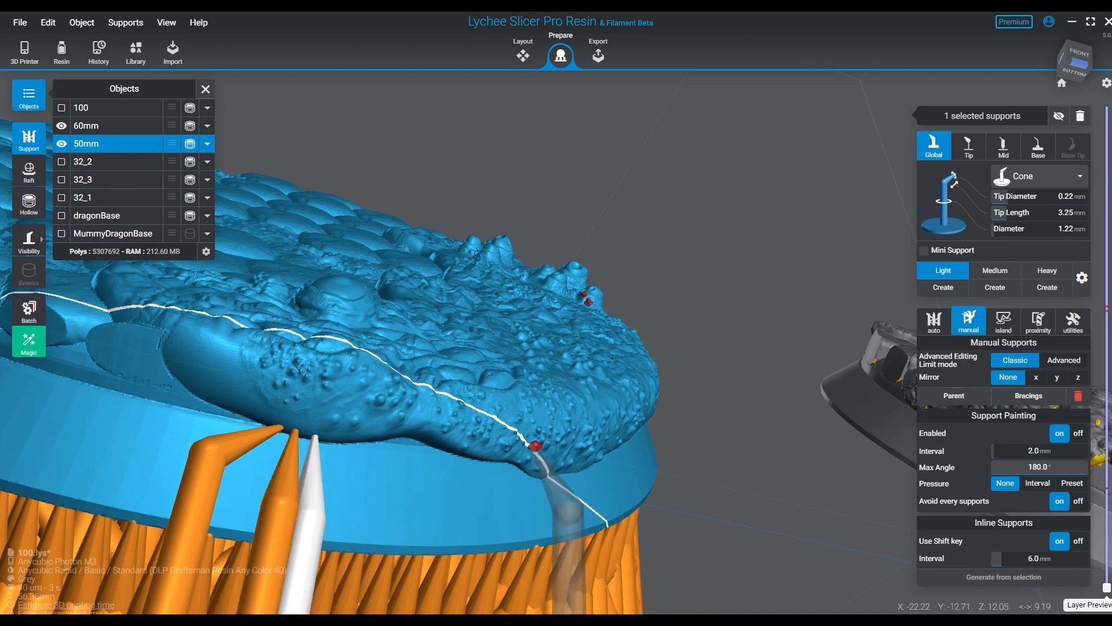
left_click(535, 446)
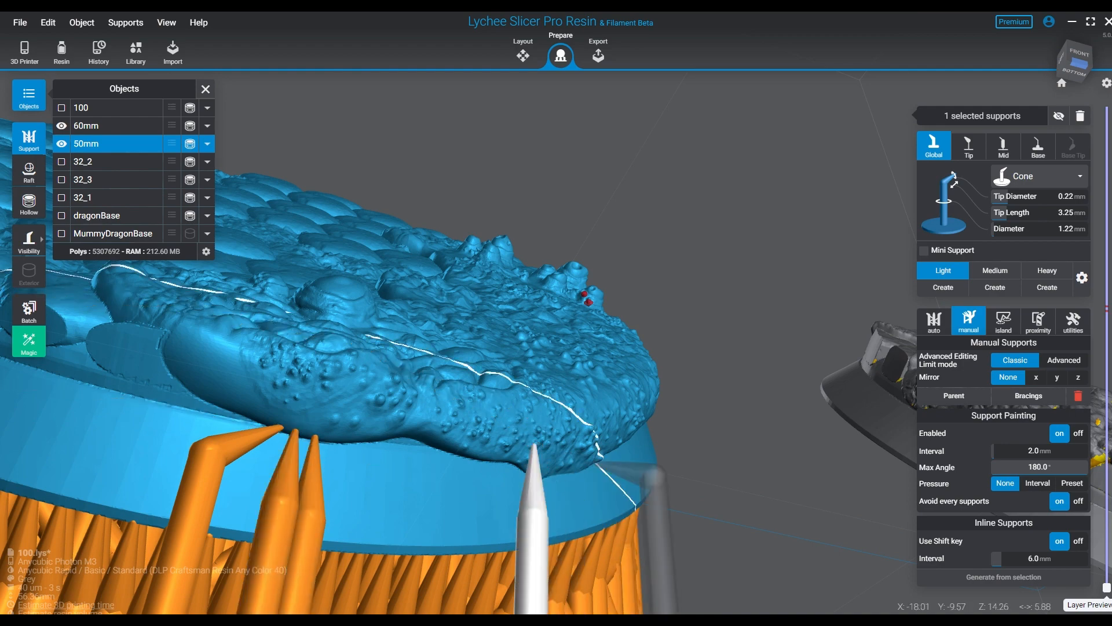
- Add light mini supports to the two small islands on the rocky outcrop at the 50mm base's far side
middle_click_drag(611, 459, 504, 587)
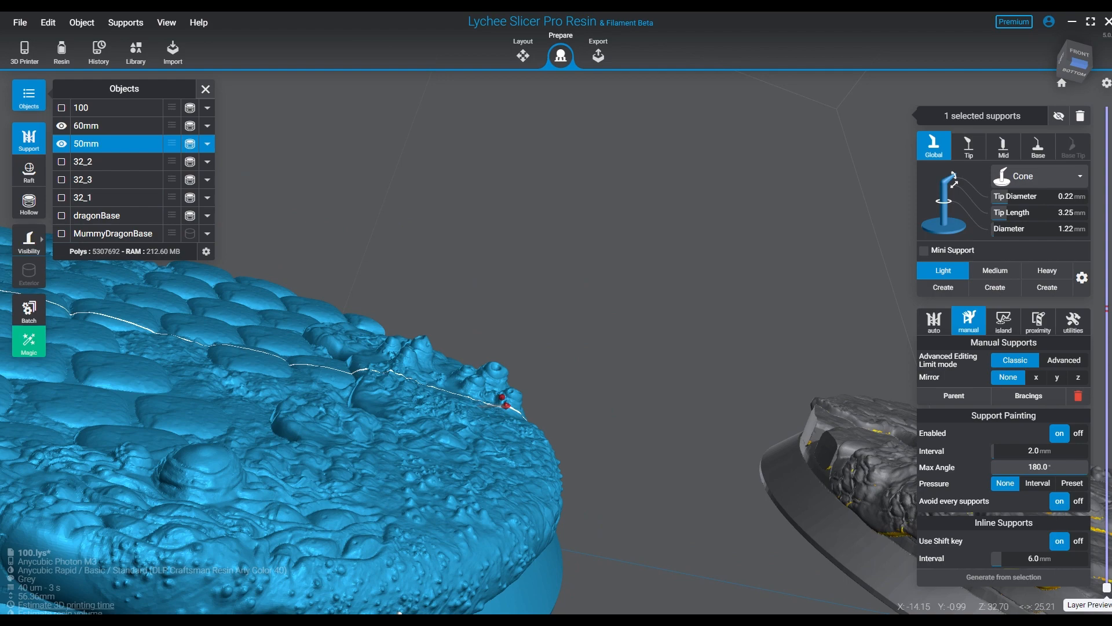
left_click(506, 405)
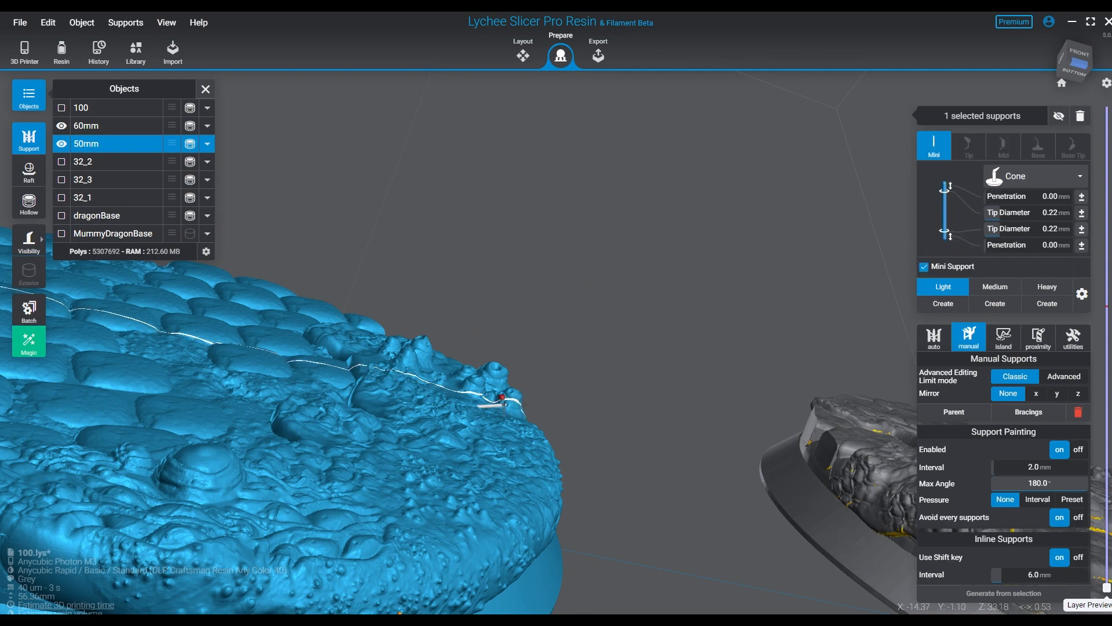
left_click(502, 397)
right_click_drag(551, 462, 517, 370)
middle_click_drag(453, 515, 735, 341)
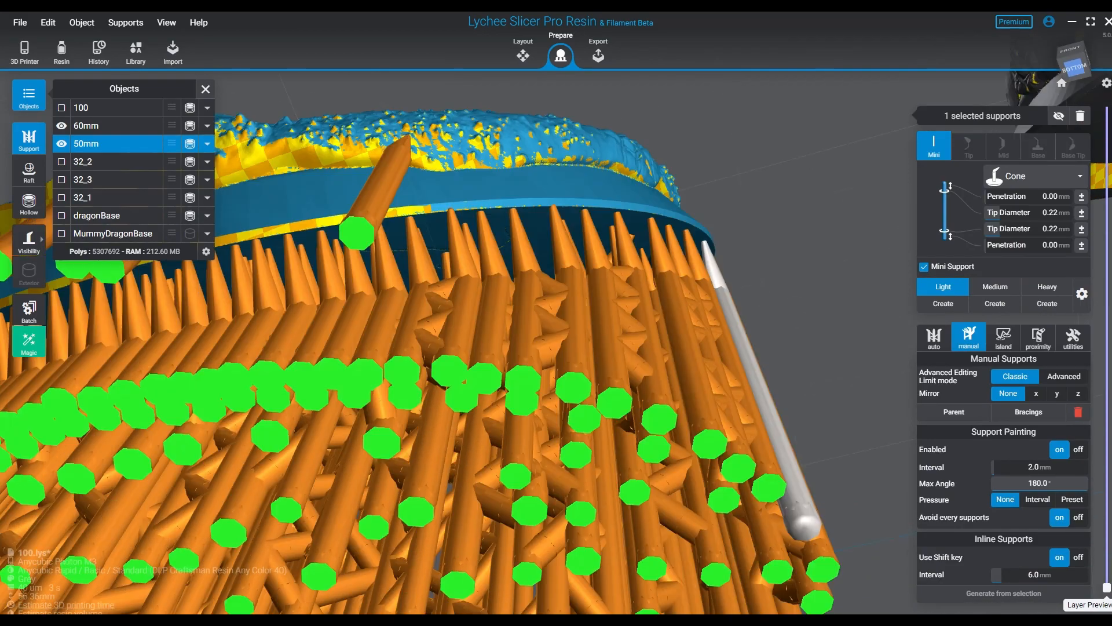
right_click_drag(735, 342, 717, 301)
right_click_drag(683, 391, 689, 459)
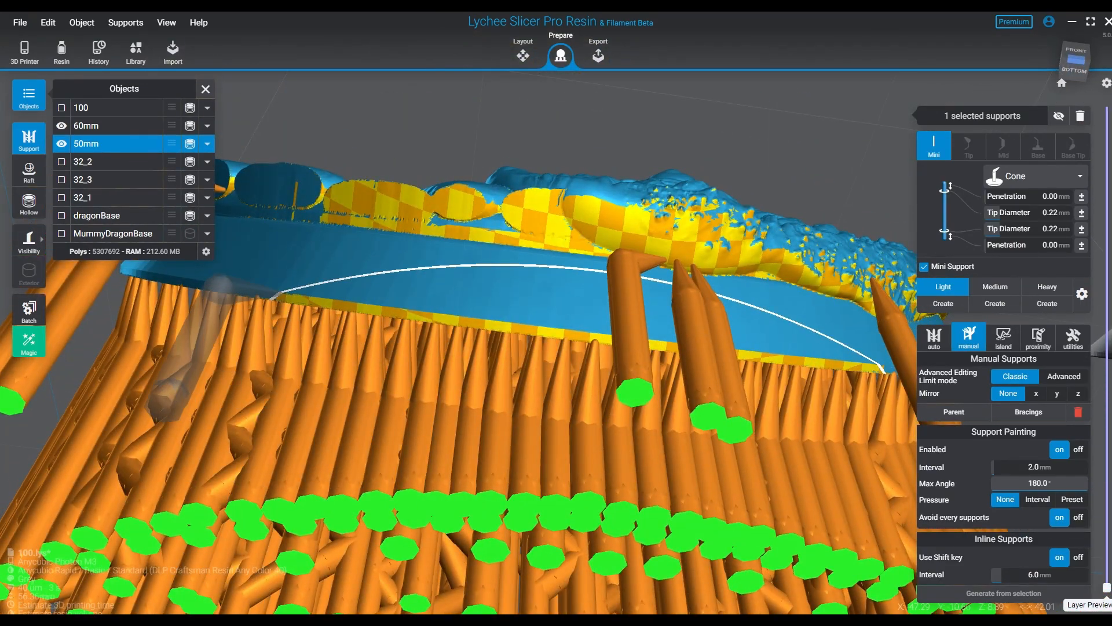
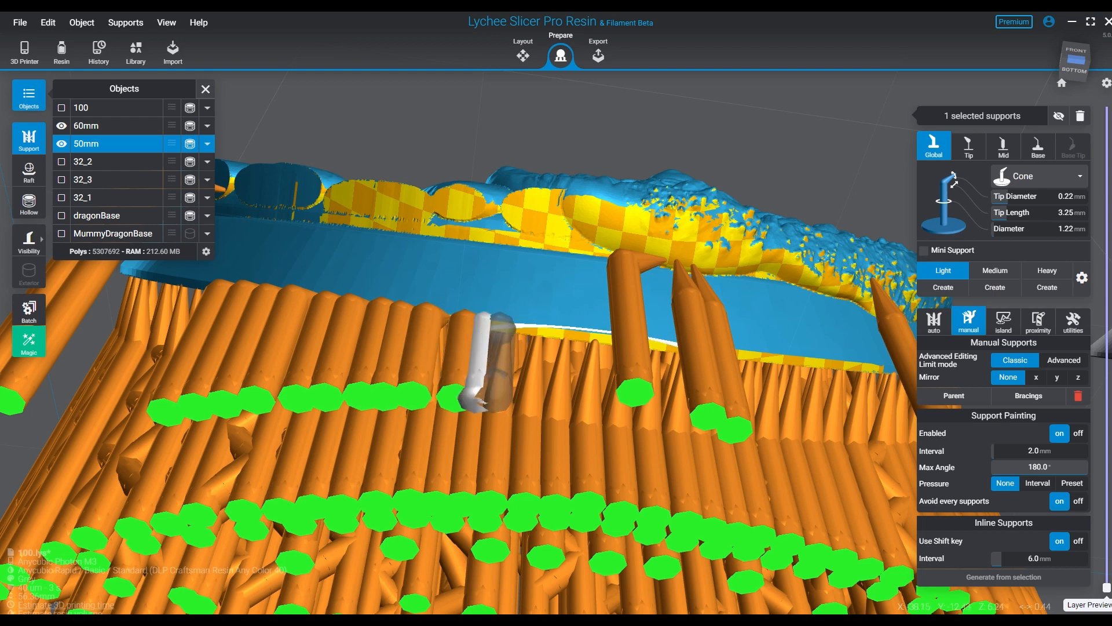
- Add light supports to close the gap in the support row along the 50mm base's low front rim
left_click(493, 400)
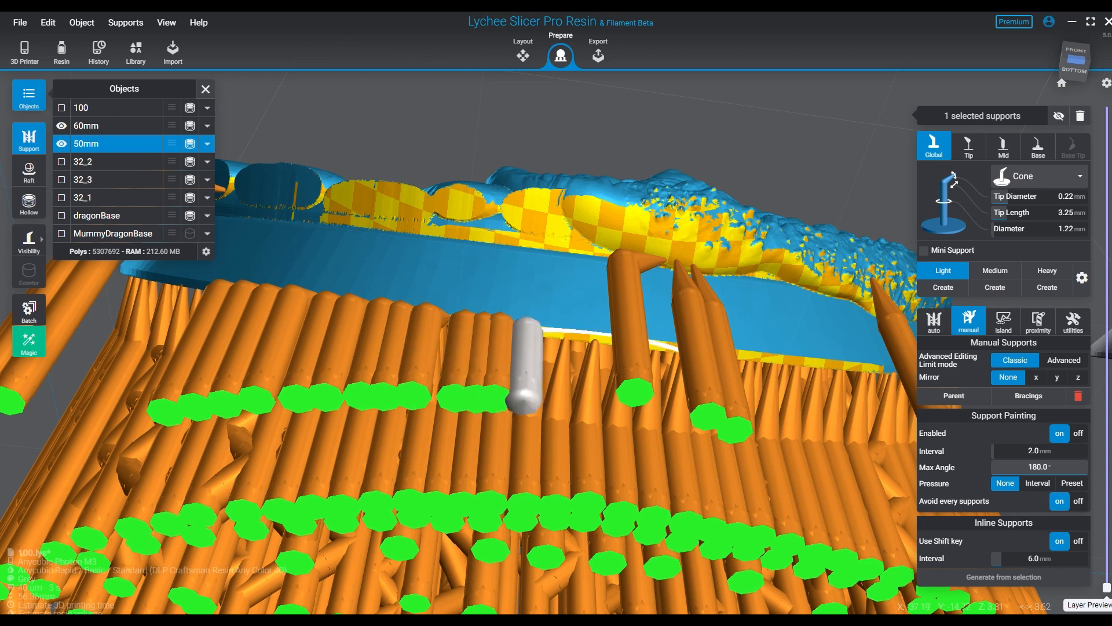
left_click(556, 400)
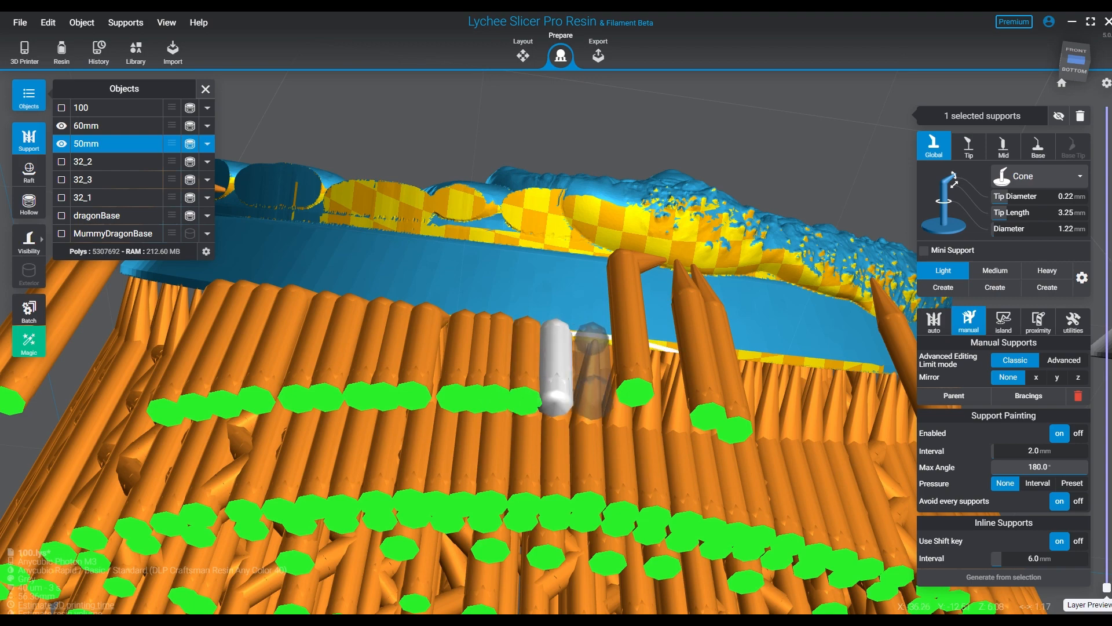
left_click(592, 400)
right_click_drag(652, 405, 585, 366)
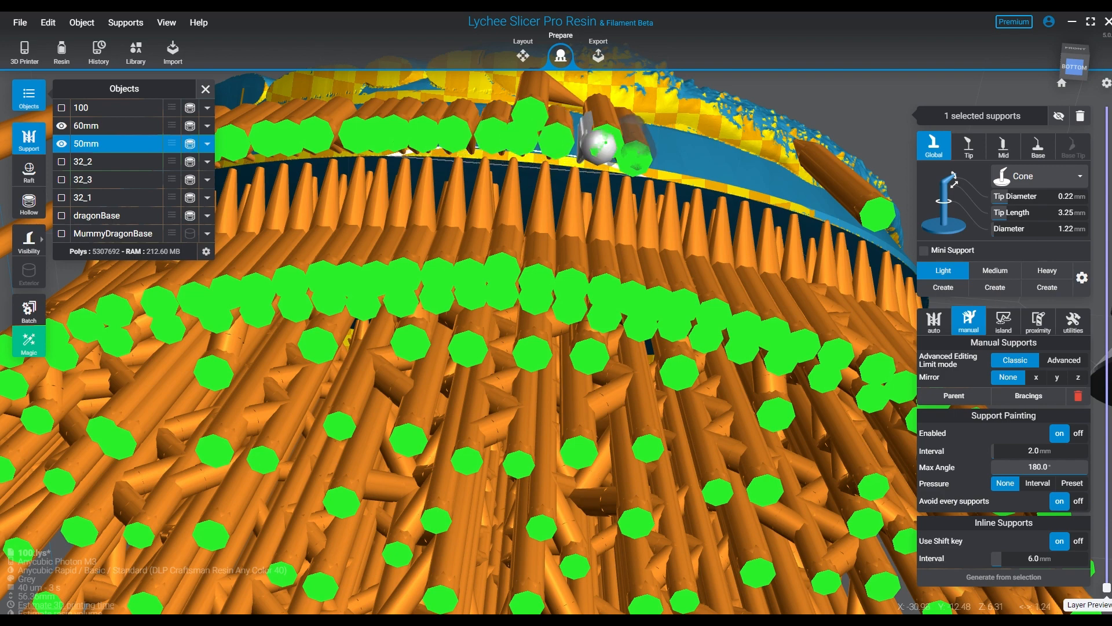
- Continue the row of light supports around the 50mm base's front rim and fill the remaining gaps between them
left_click(691, 162)
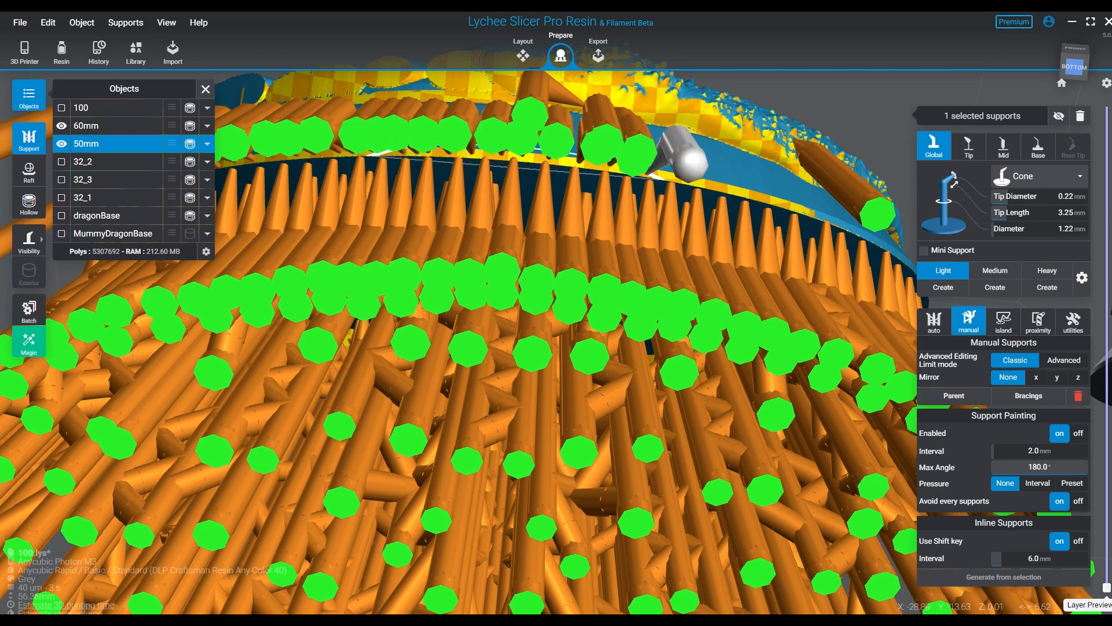
left_click(765, 176)
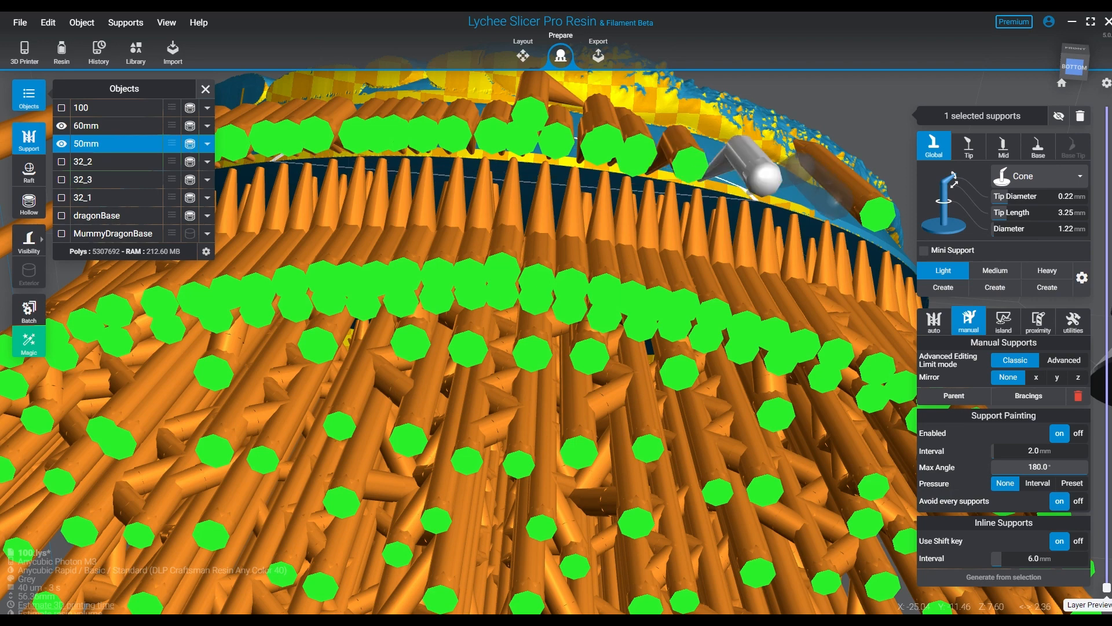
left_click(835, 197)
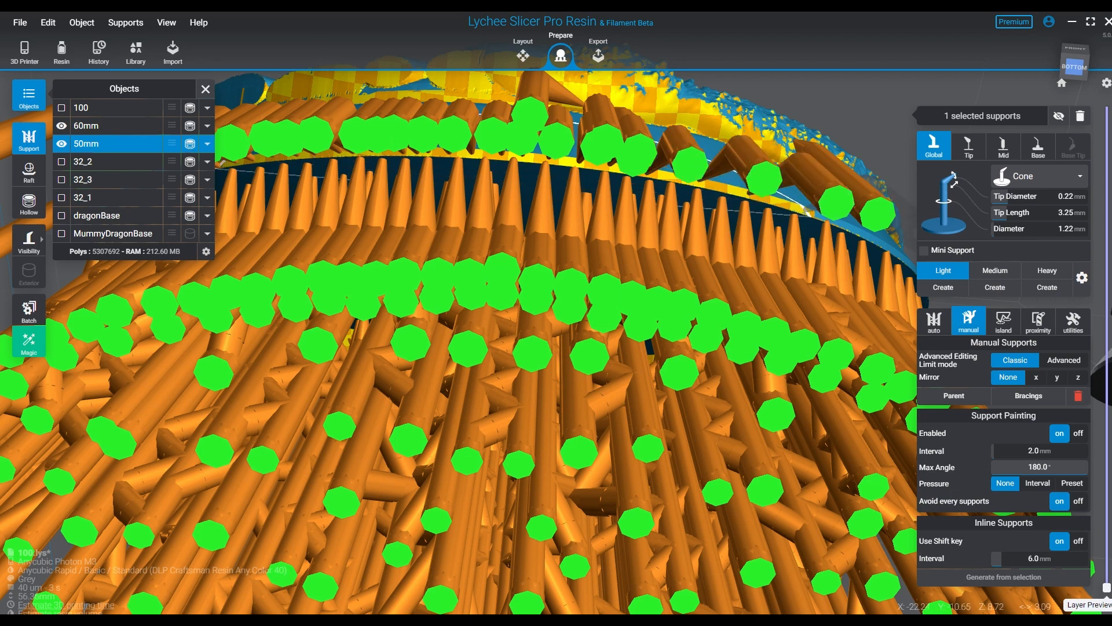
left_click(898, 225)
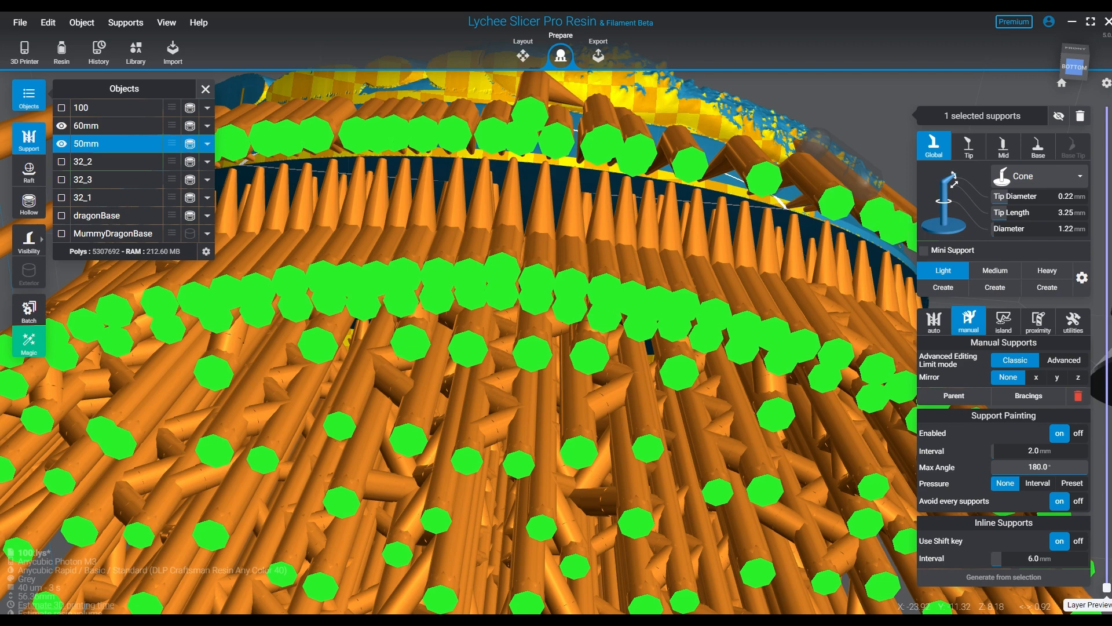
left_click(808, 190)
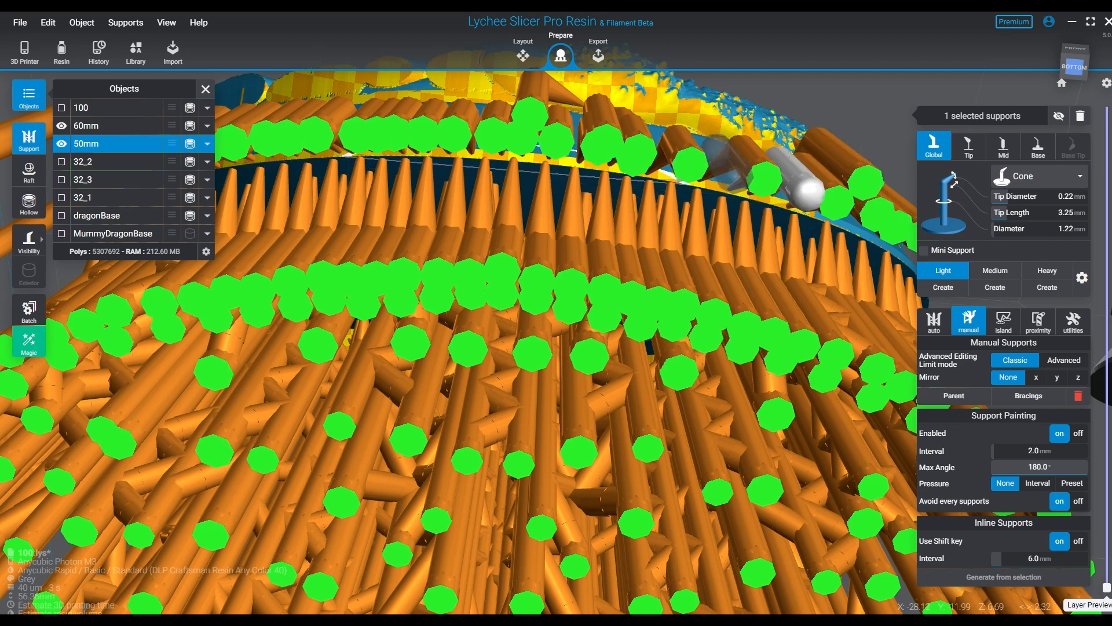
left_click(718, 151)
right_click_drag(718, 152, 677, 257)
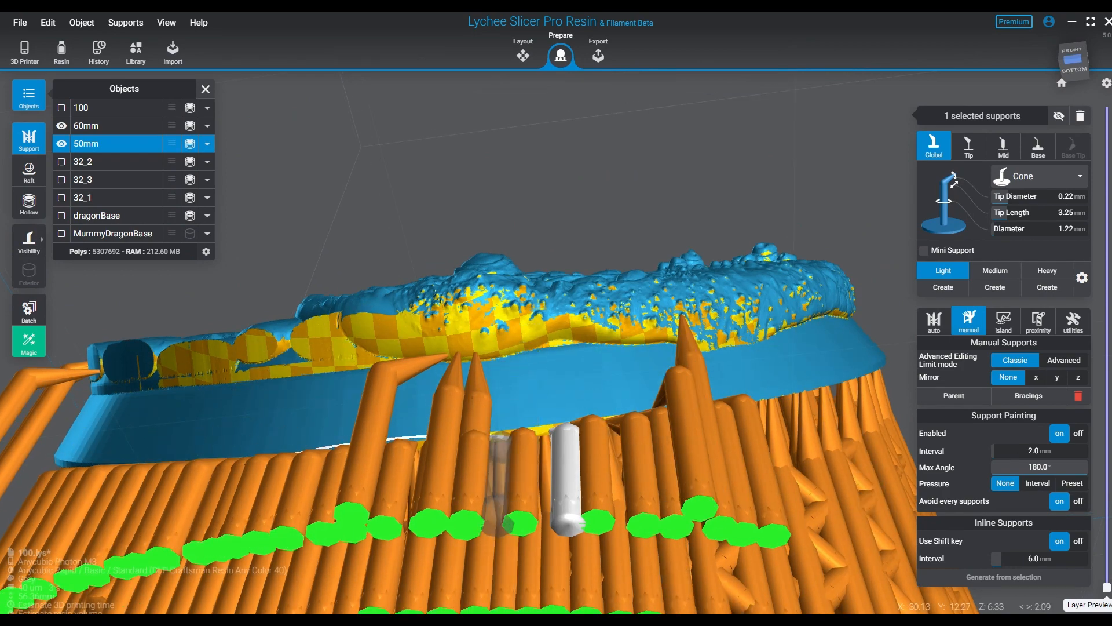
left_click(500, 435)
right_click_drag(500, 435, 533, 427)
scroll(512, 430, "down", 3)
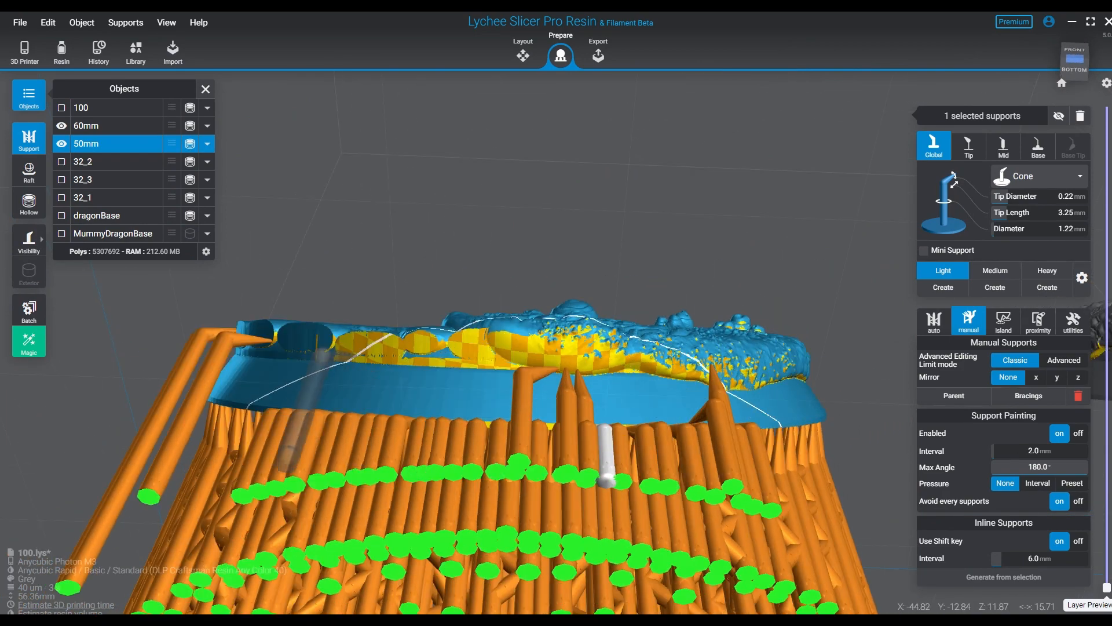
- Hide the existing supports and paint seven light supports along the overhanging stone and rock edge at the 50mm base's front
key("space")
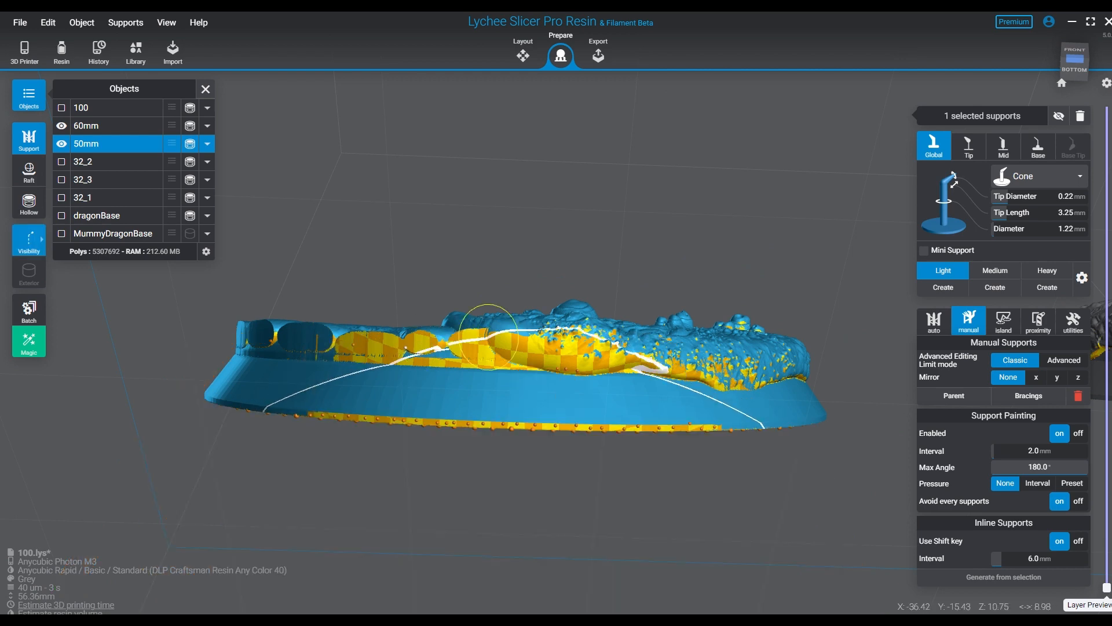
left_click(489, 337)
left_click(607, 354)
left_click(670, 368)
left_click(733, 369)
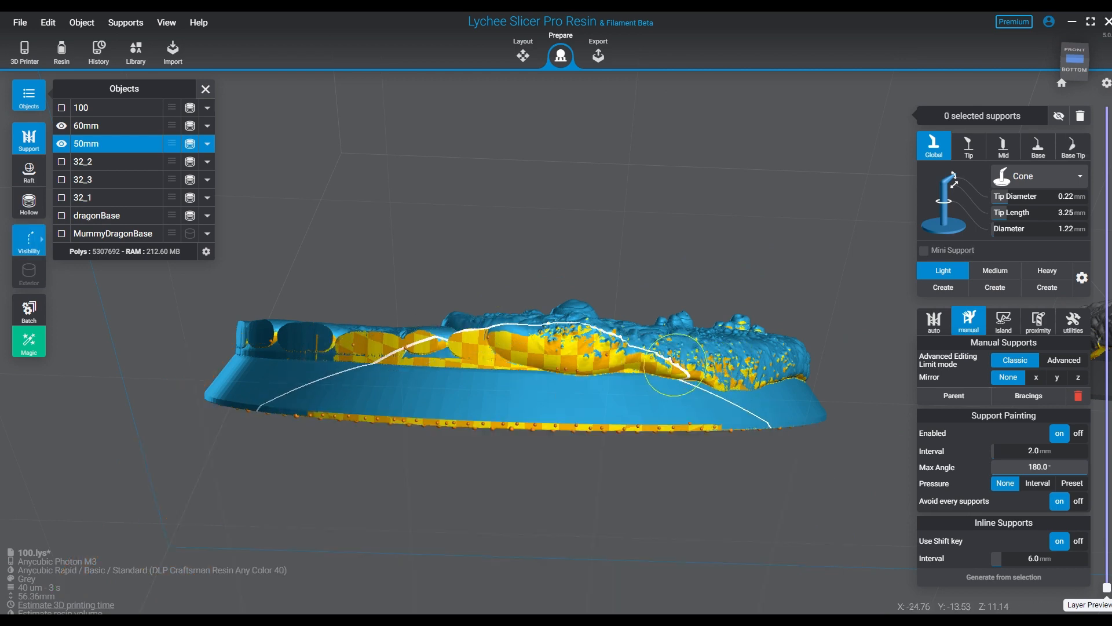
mouse_move(675, 365)
left_mouse_down()
mouse_move(405, 338)
mouse_move(352, 344)
left_mouse_up()
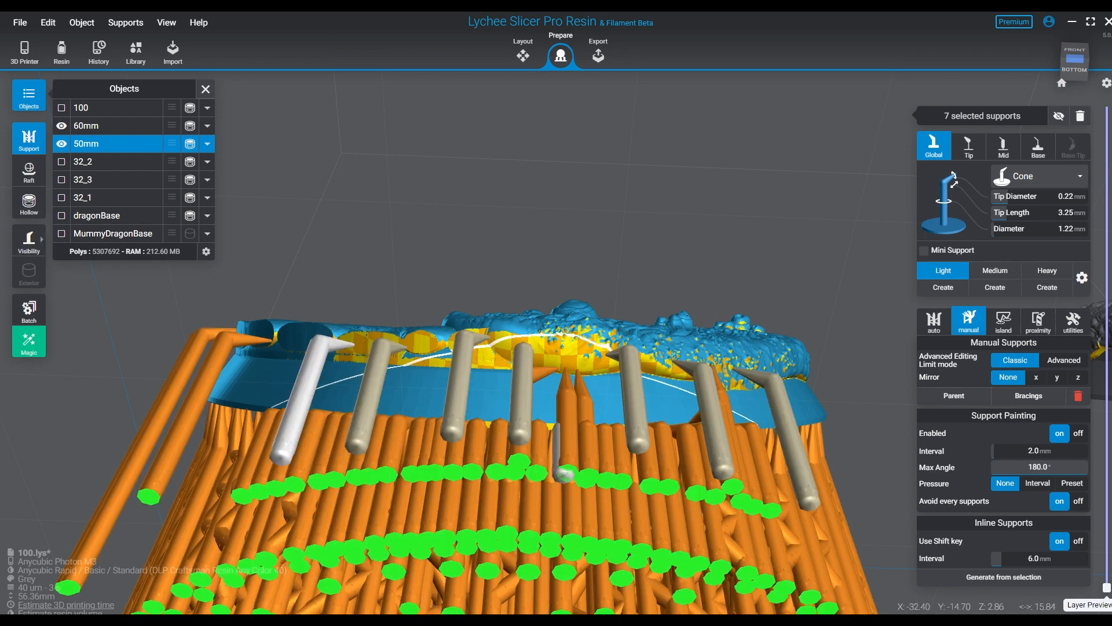
- Add three more light supports between the painted ones under the 50mm base's front stone and rock overhang
right_click_drag(593, 374, 571, 394)
left_click(548, 374)
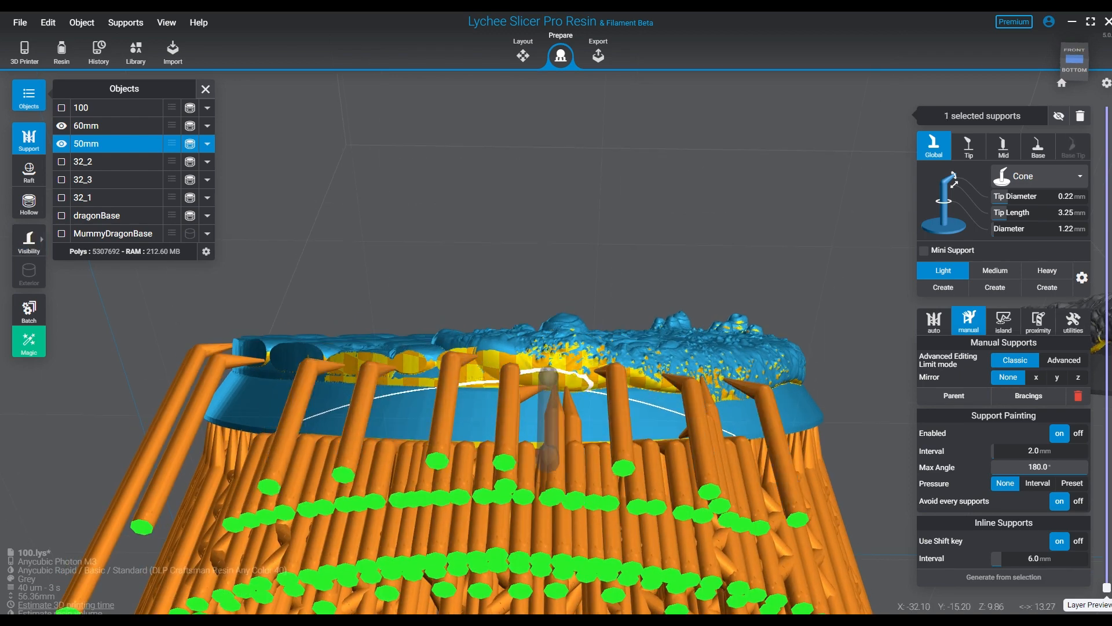
left_click(579, 368)
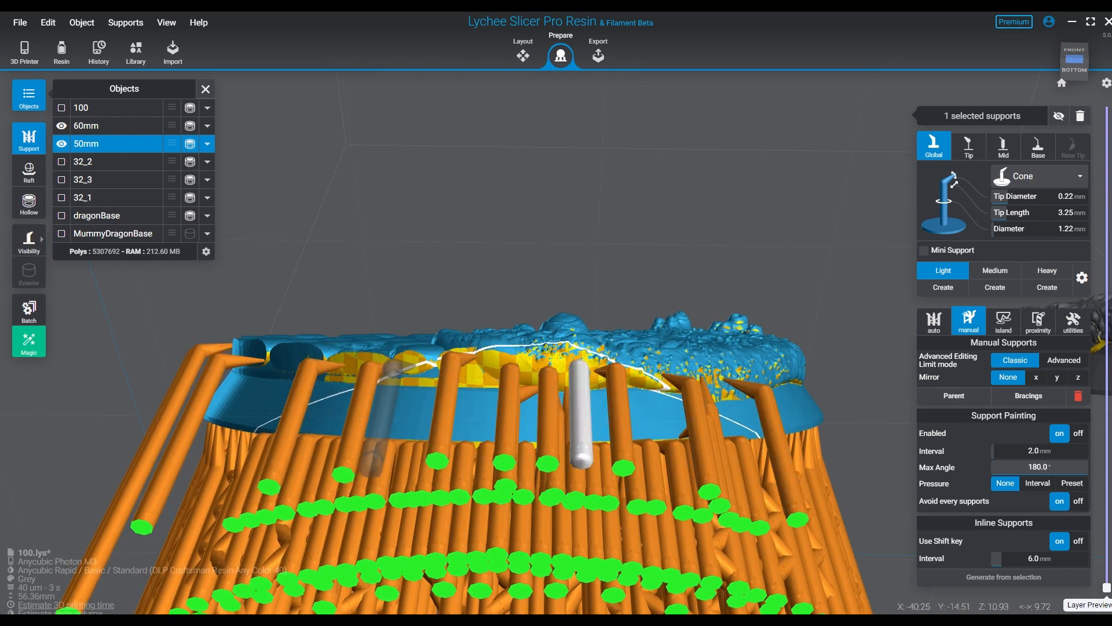
left_click(393, 365)
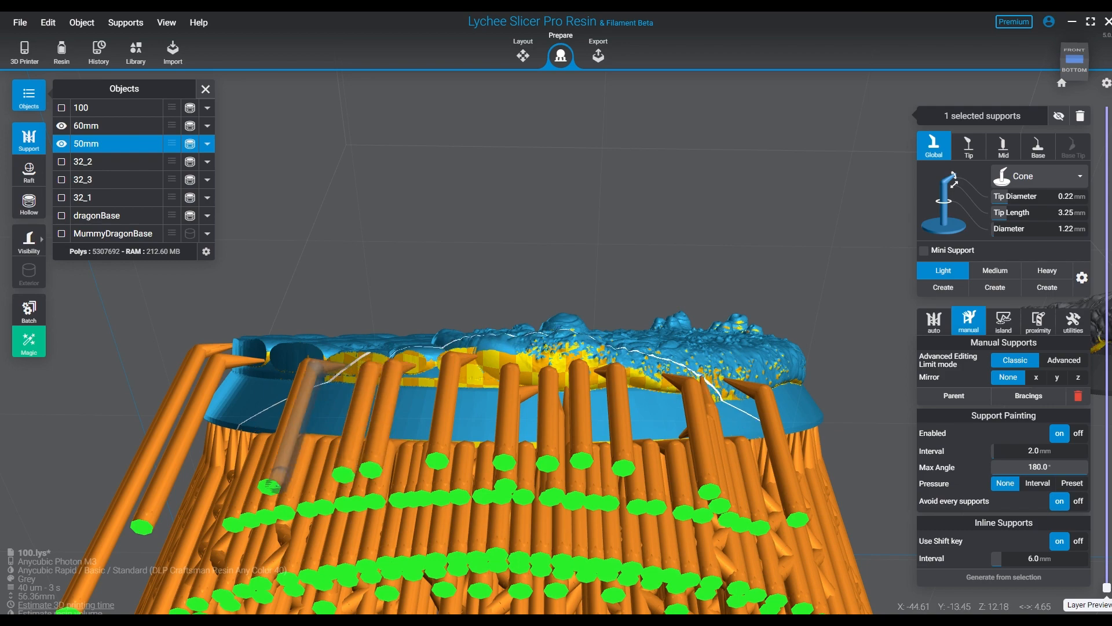
right_click_drag(710, 385, 629, 420)
- Examine the 50mm base's supports from the front, side, back and underneath, comparing it with the 60mm base
left_click(1061, 83)
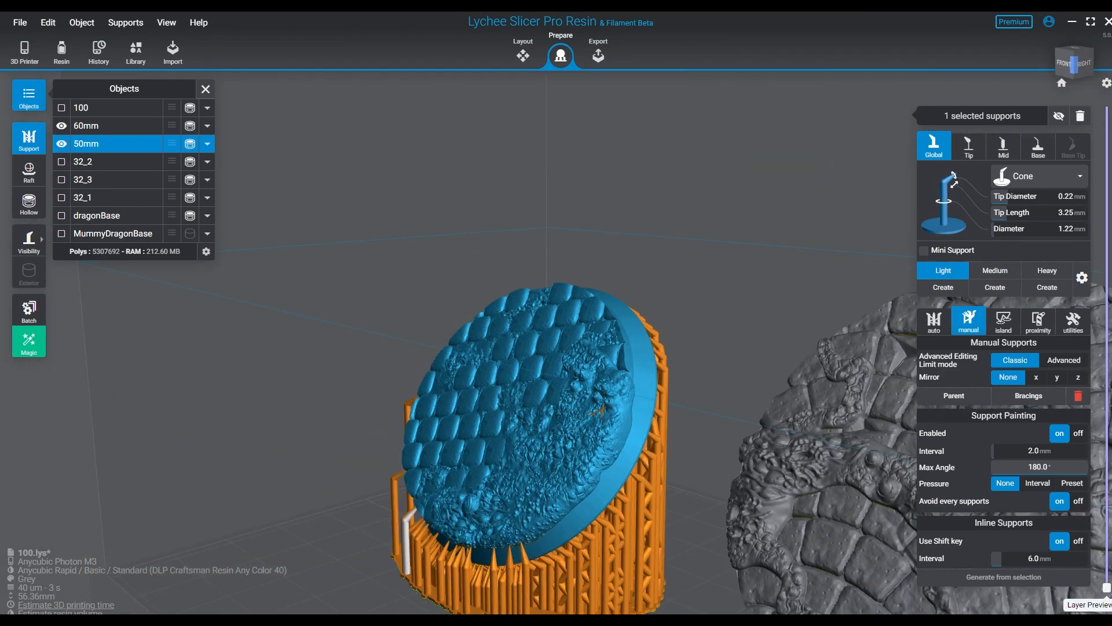
left_click(651, 260)
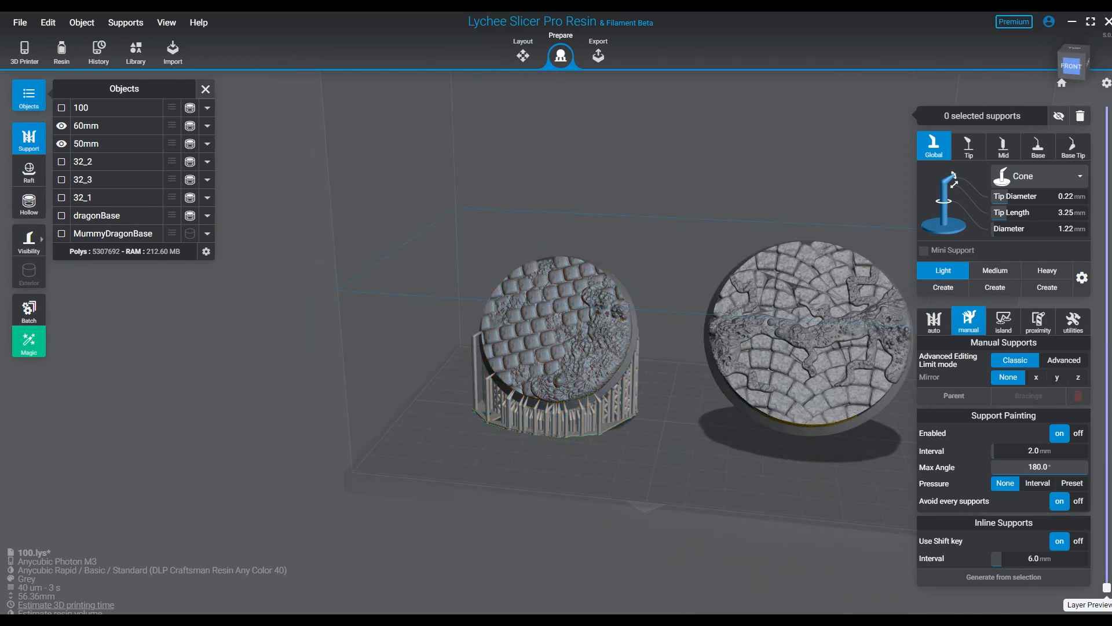
left_click(580, 313)
right_click_drag(579, 313, 594, 322)
mouse_move(524, 371)
right_mouse_down()
mouse_move(496, 383)
mouse_move(507, 377)
right_mouse_up()
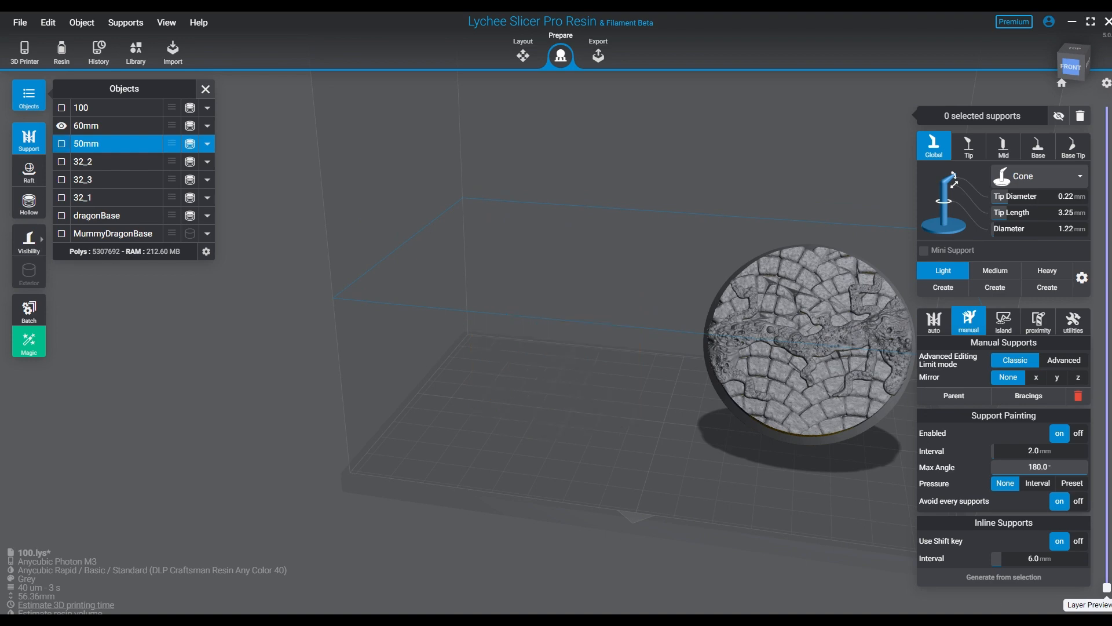
right_click_drag(579, 342, 579, 368)
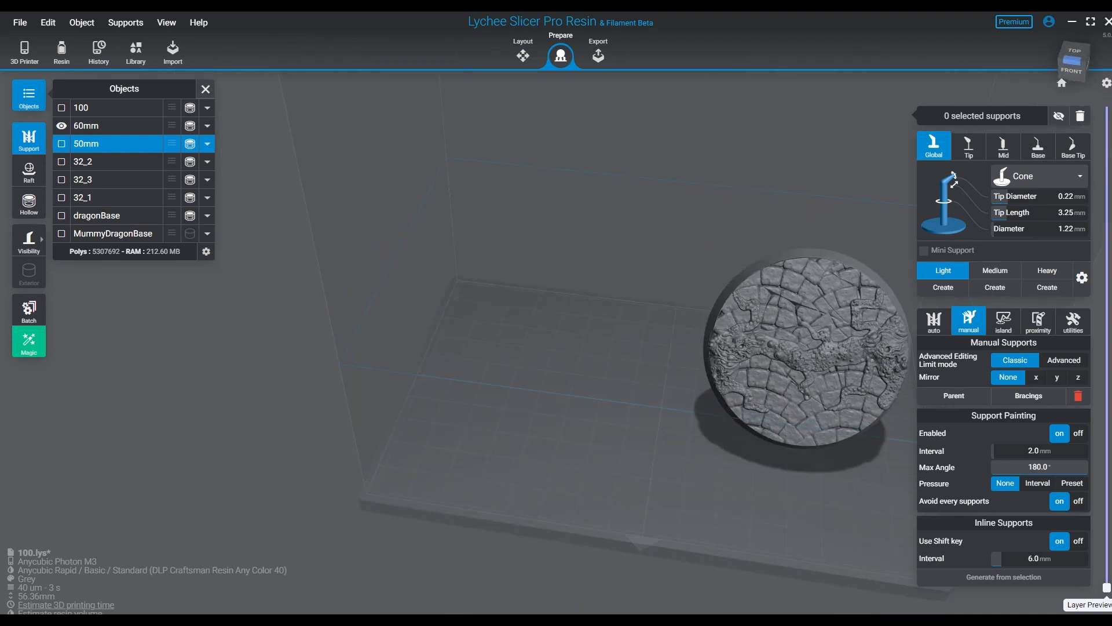
left_click(61, 144)
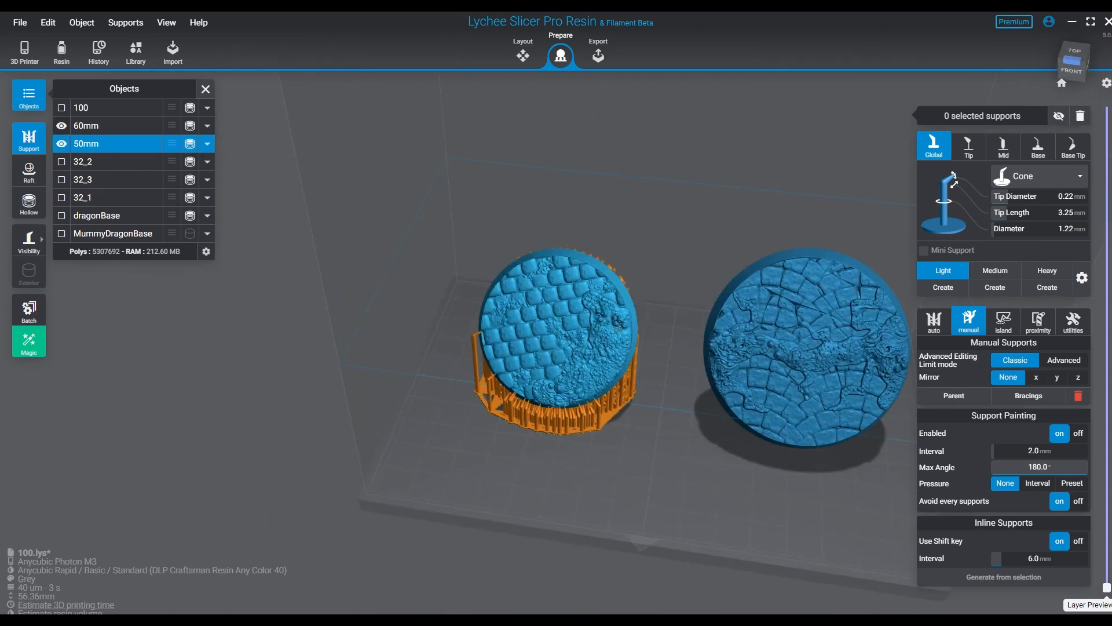
right_click_drag(683, 347, 548, 321)
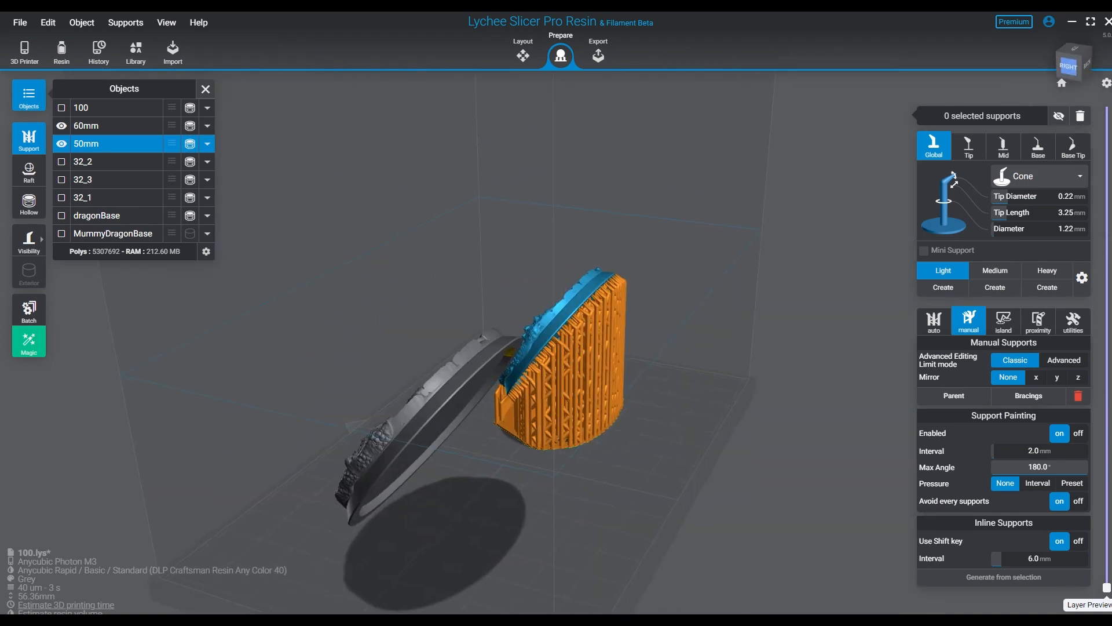
right_click_drag(602, 391, 509, 342)
right_click_drag(588, 371, 382, 318)
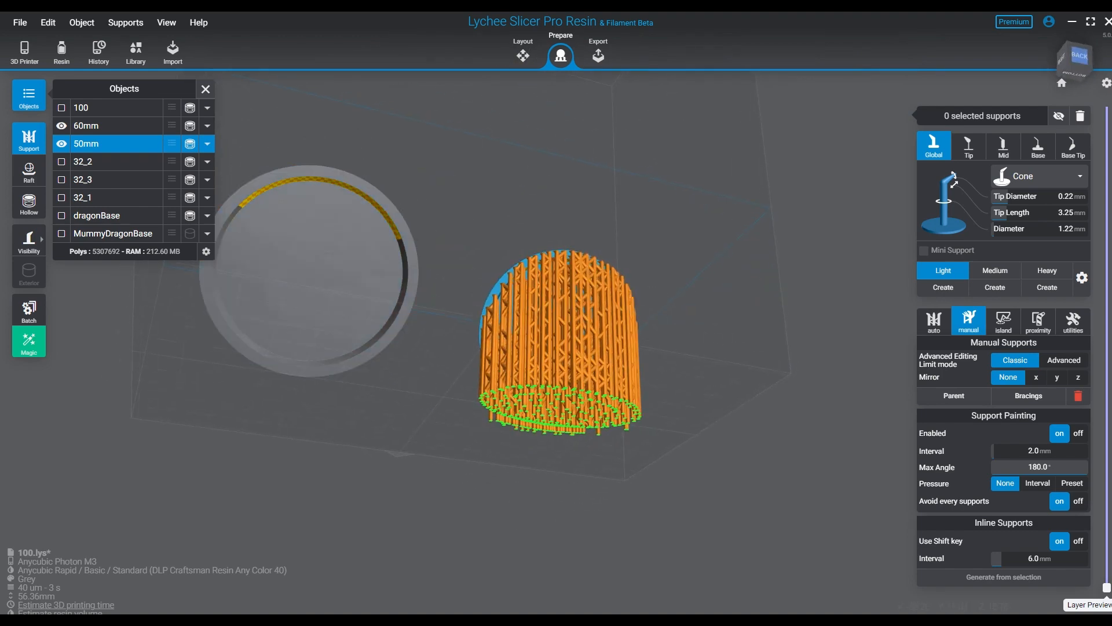
right_click_drag(432, 400, 438, 304)
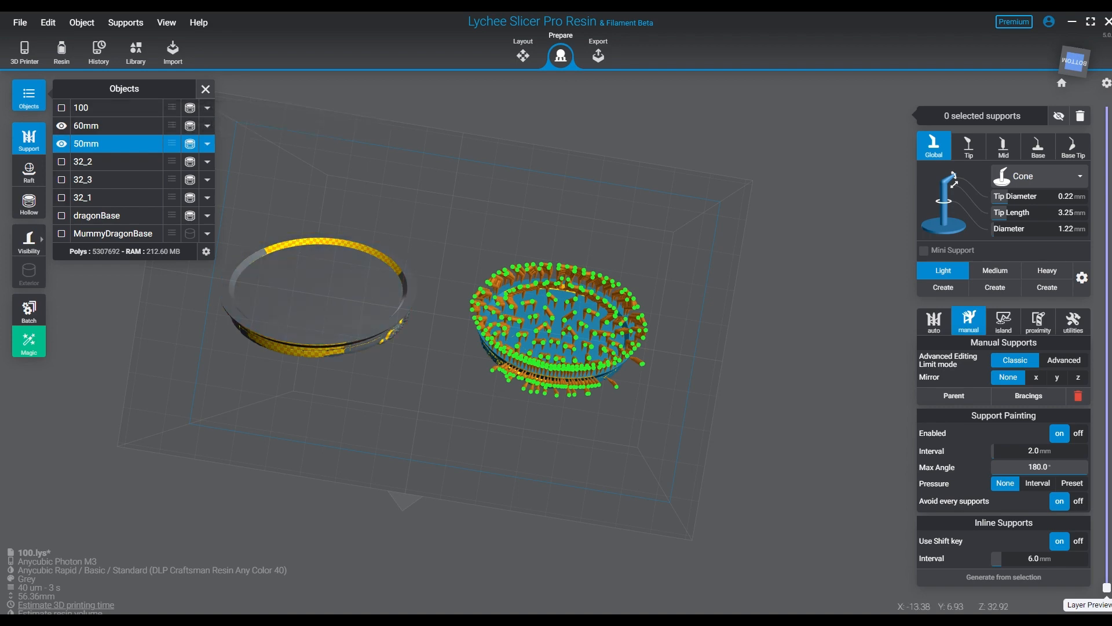
right_click_drag(348, 290, 643, 405)
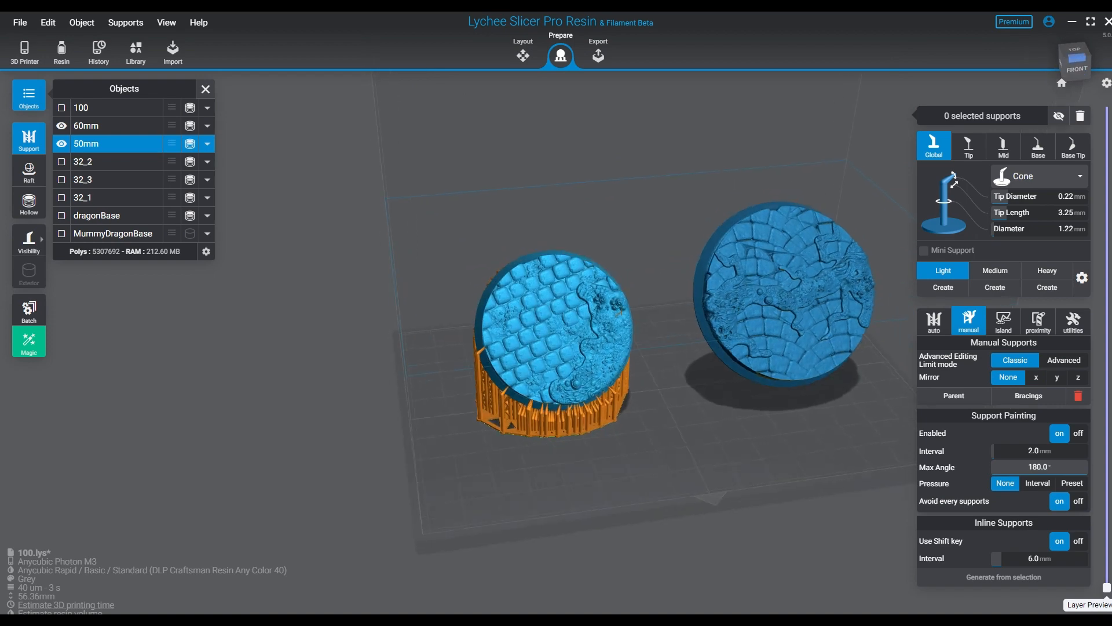
middle_click_drag(643, 405, 429, 431)
right_click_drag(399, 325, 397, 309)
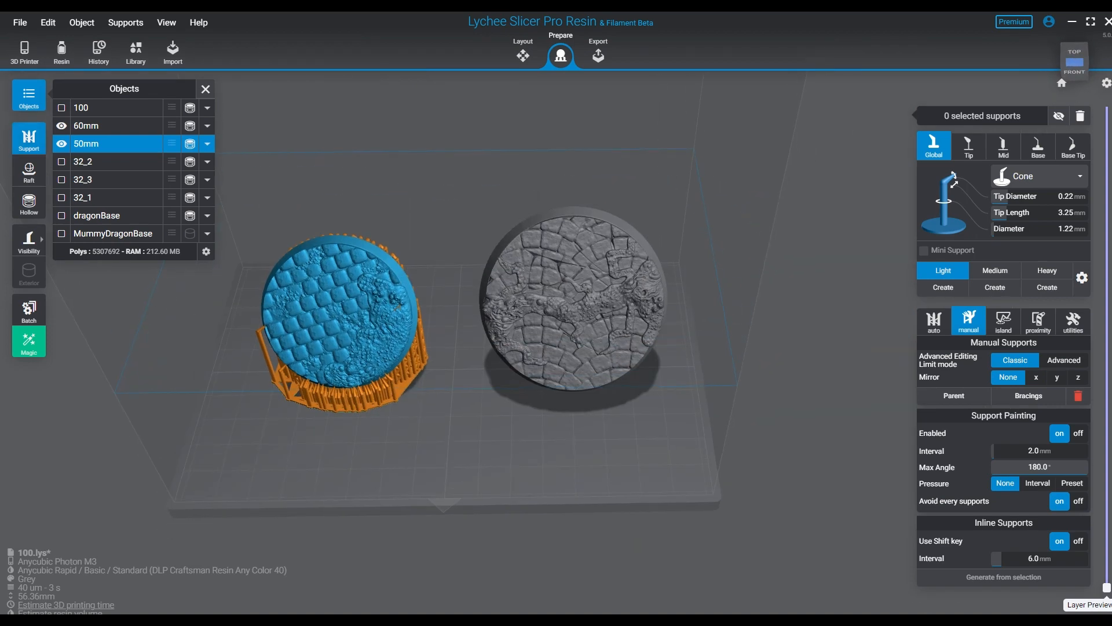
- Hide the 60mm and 50mm bases, show only MummyDragonBase, and inspect its overhangs from several sides
left_click(61, 125)
left_click(61, 143)
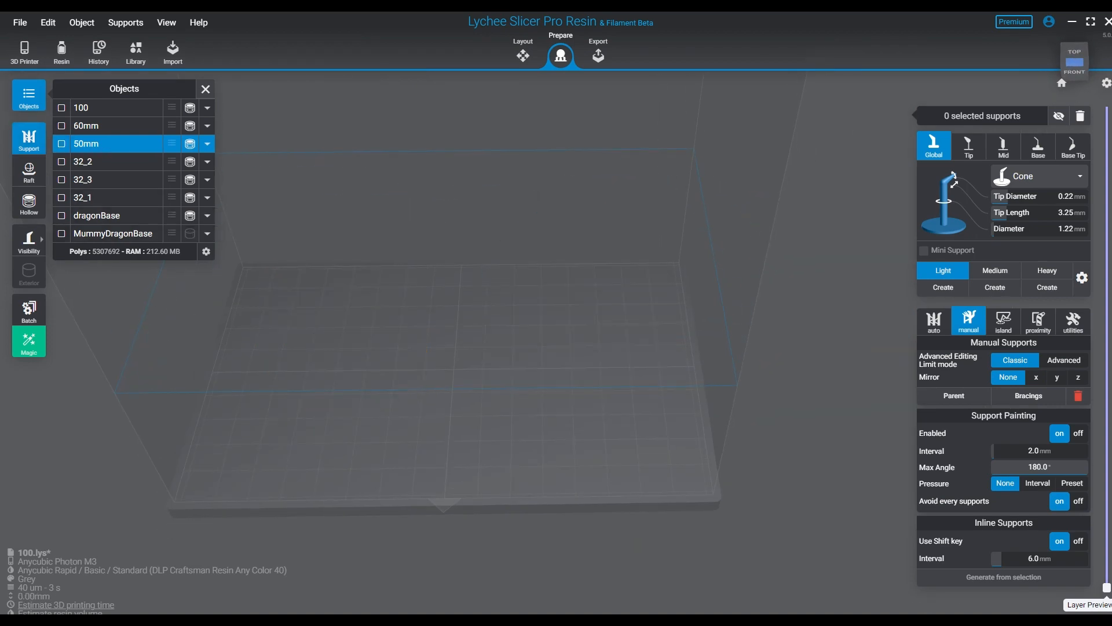
left_click(61, 234)
right_click_drag(579, 348, 301, 261)
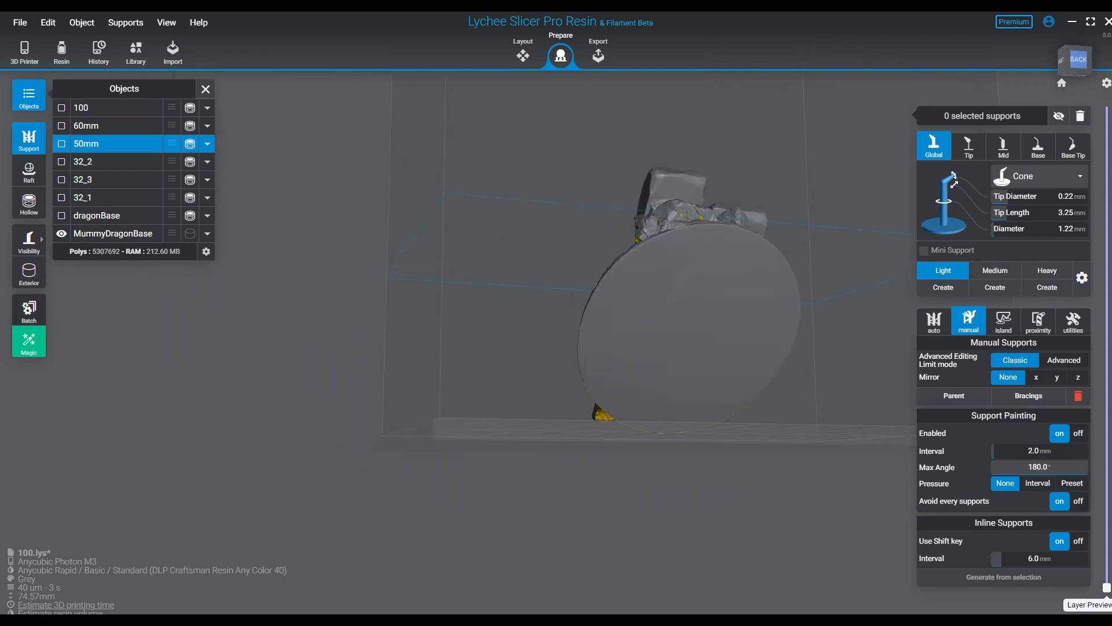
right_click_drag(655, 312, 434, 341)
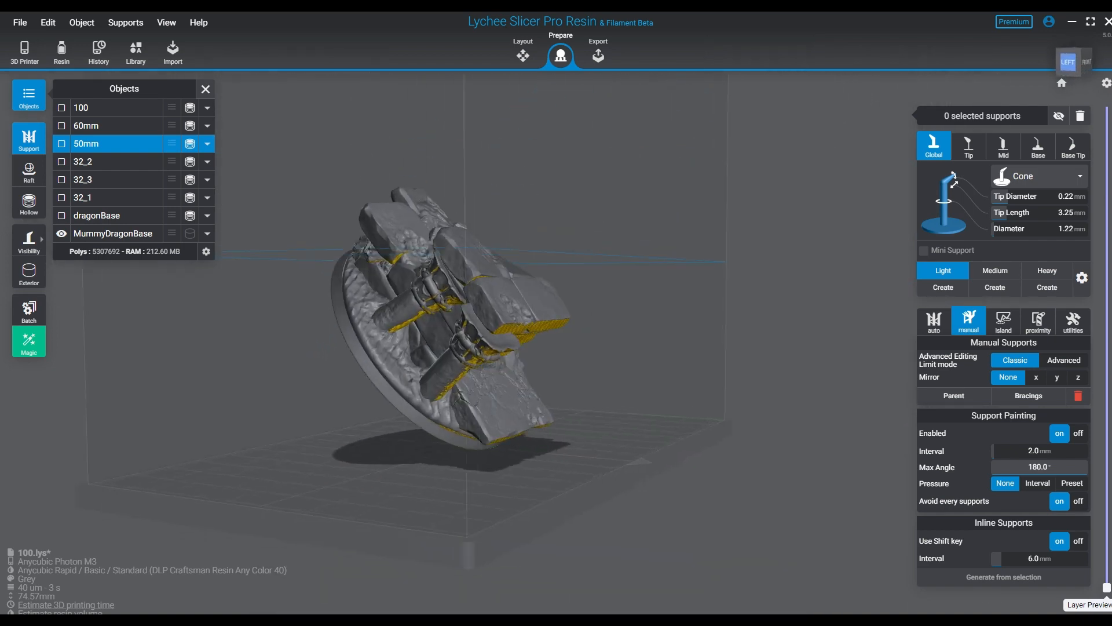
right_click_drag(655, 342, 527, 374)
scroll(497, 394, "up", 4)
scroll(517, 372, "up", 3)
- Select MummyDragonBase in the layout view and rotate it to about 177° around the Z axis
left_click(523, 55)
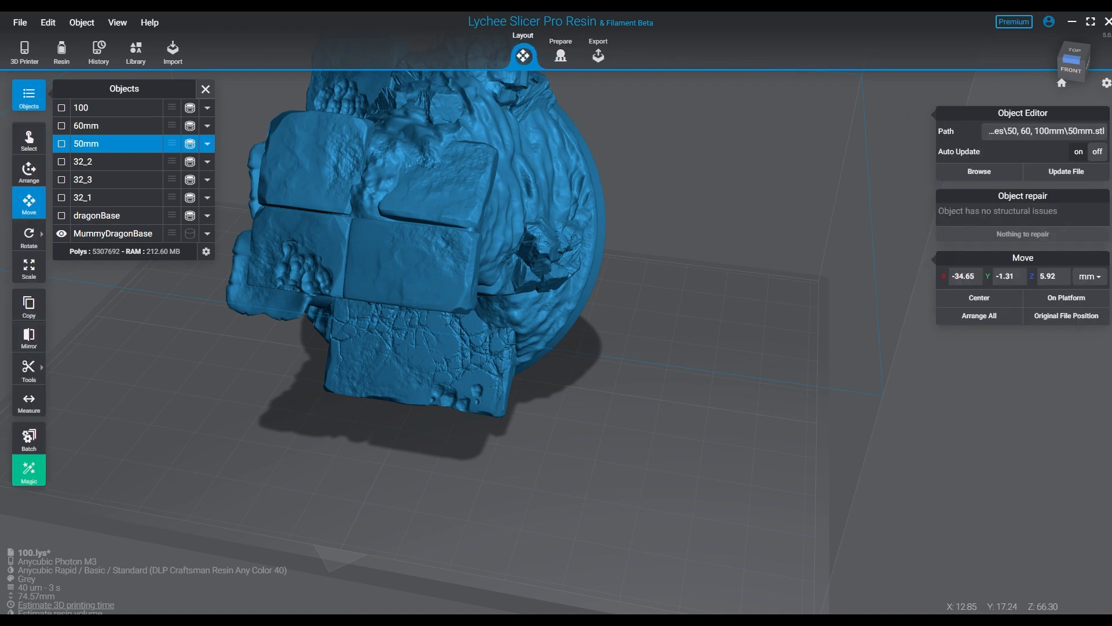
left_click(330, 238)
left_click(29, 235)
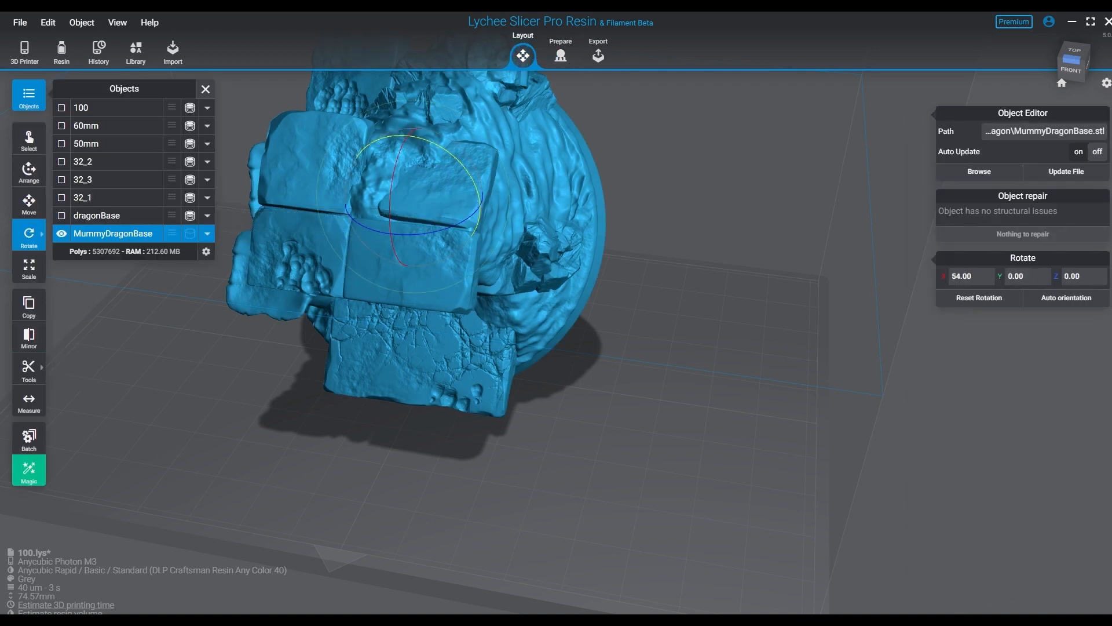
left_click_drag(418, 234, 342, 225)
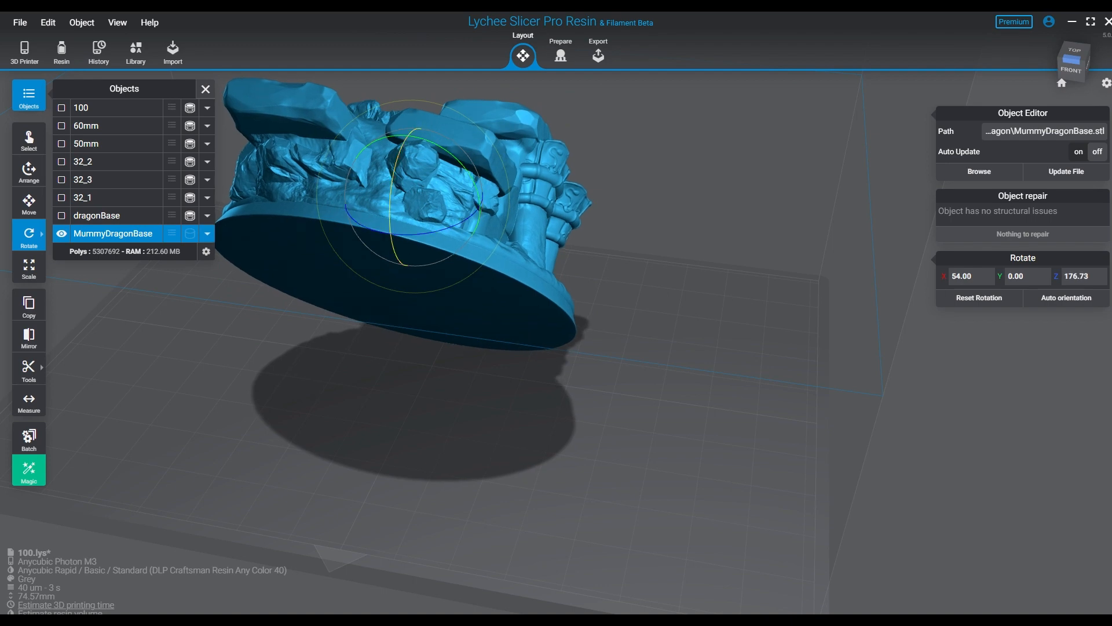
left_click_drag(391, 191, 398, 271)
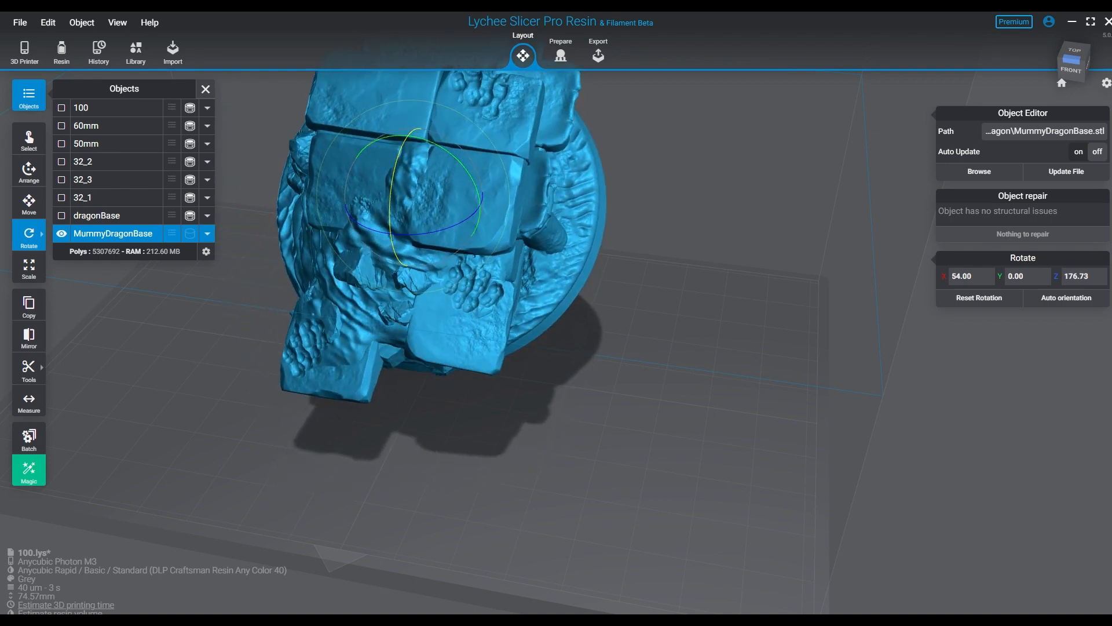
- Rotate MummyDragonBase through several tilts until it leans steeply at about X -43°, Y -72°, Z -179°
right_click_drag(397, 271, 410, 194)
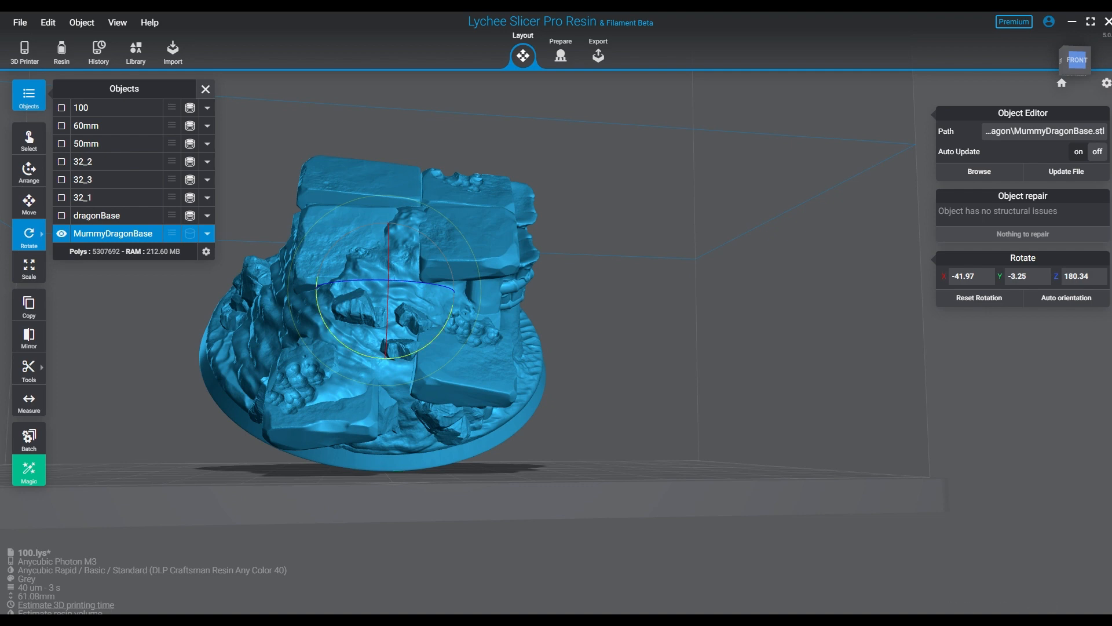
left_click_drag(453, 307, 373, 356)
right_click_drag(373, 357, 472, 403)
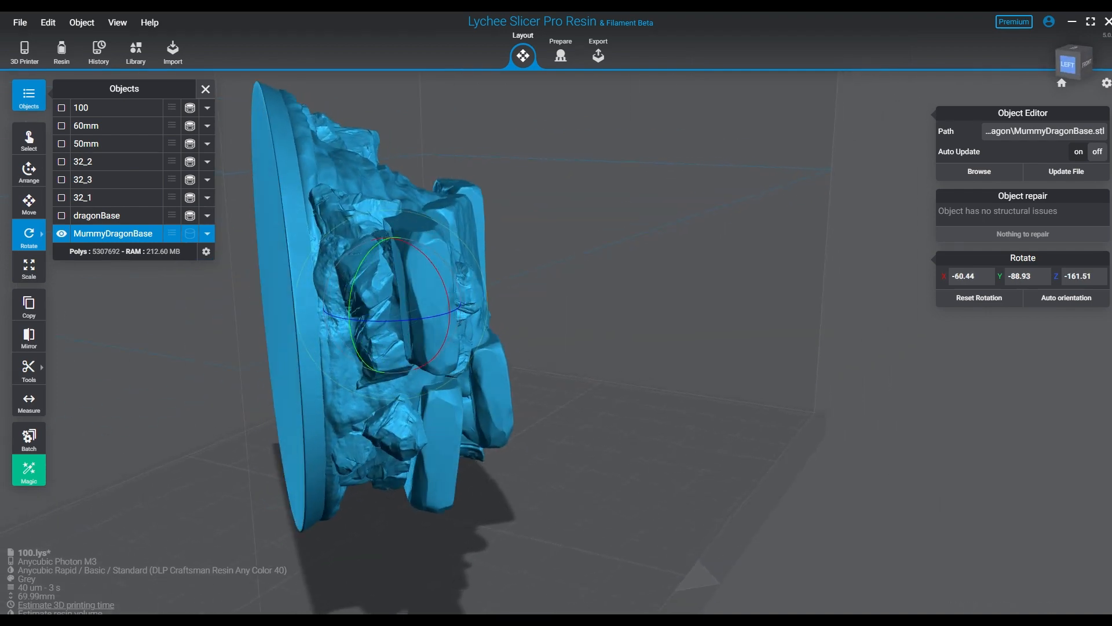
left_click_drag(350, 302, 357, 336)
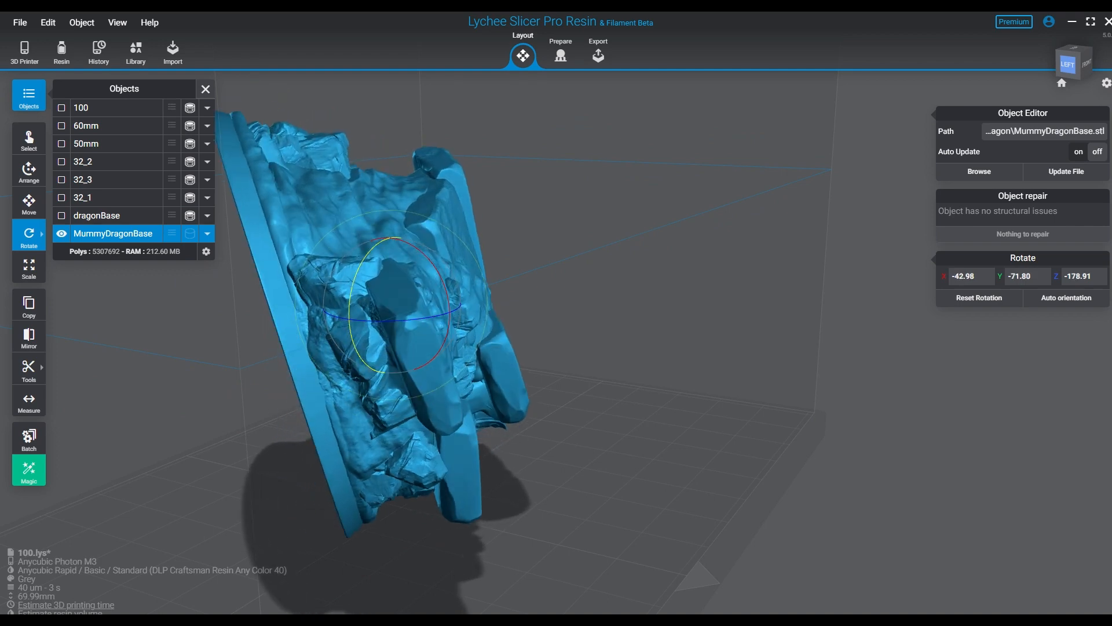
right_click_drag(356, 341, 568, 405)
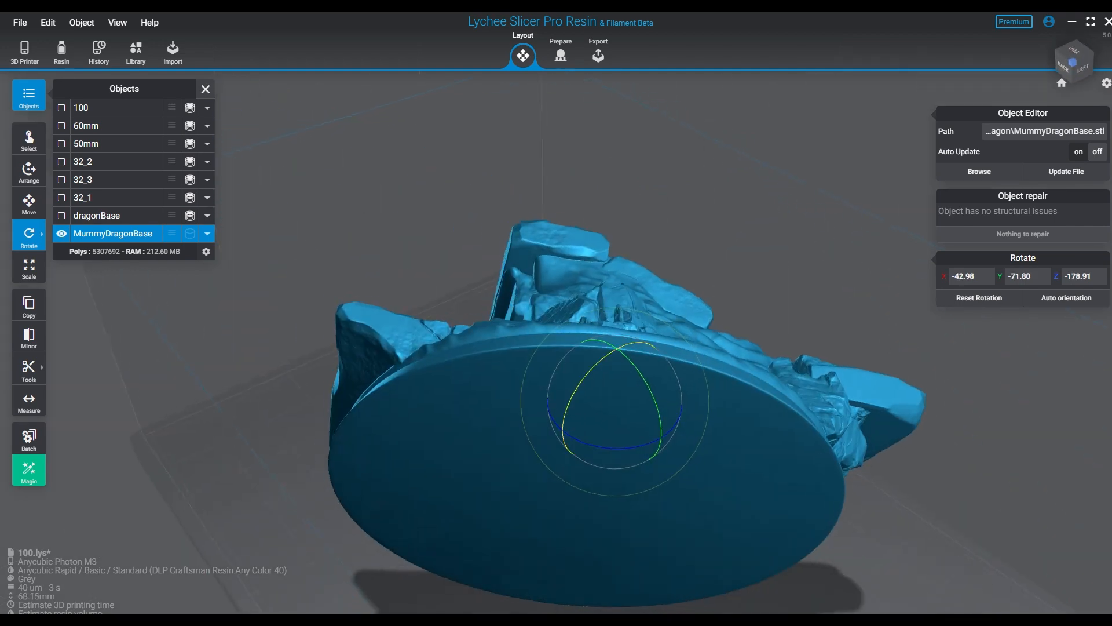
- Turn MummyDragonBase to about X 0°, Y -66°, Z -219° and check the tilt from the underside and the front
left_click_drag(569, 405, 567, 449)
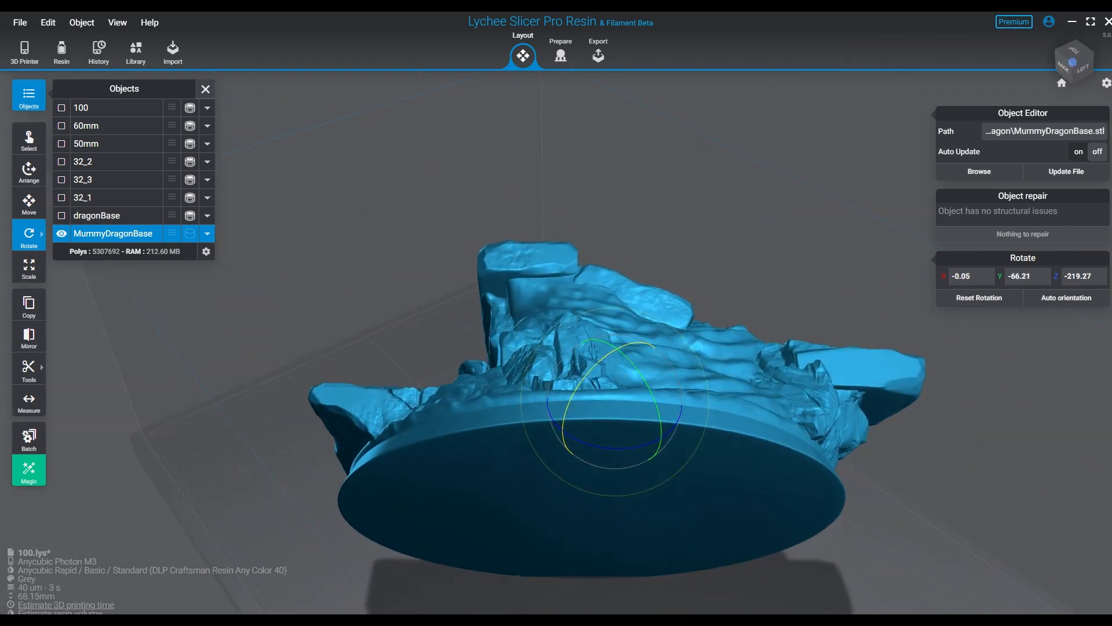
right_click_drag(571, 443, 1089, 485)
middle_click_drag(1088, 486, 1005, 295)
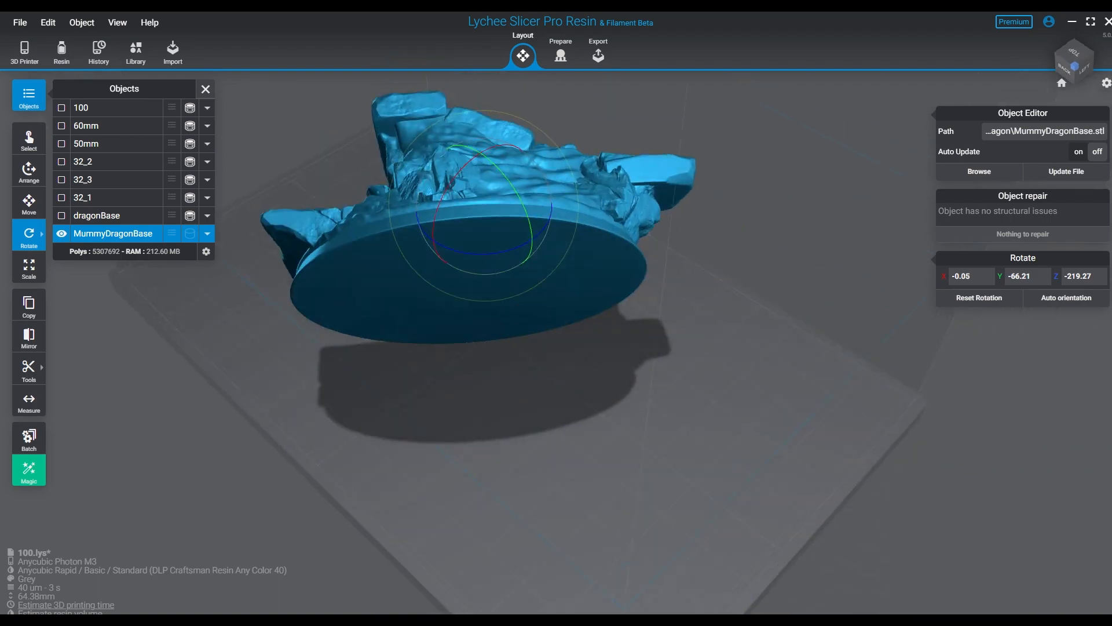
right_click_drag(1004, 295, 1002, 350)
right_click_drag(522, 316, 758, 264)
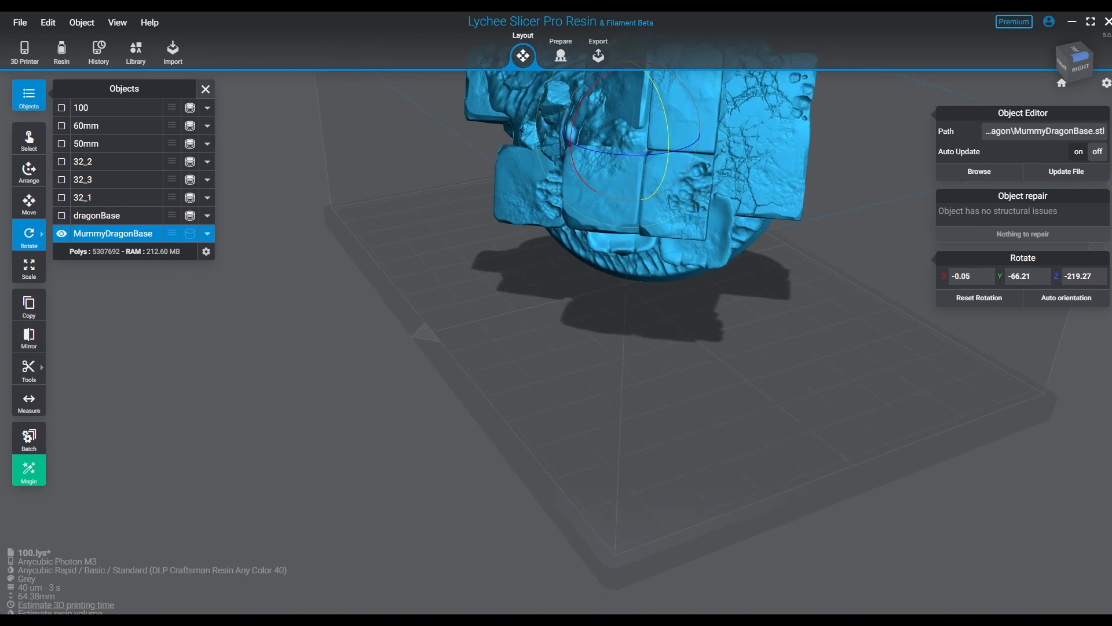
- Lean MummyDragonBase to about X -18°, Y -51°, Z 156°, refine the tilt so its sides sit level, and deselect it
left_click_drag(666, 172, 668, 152)
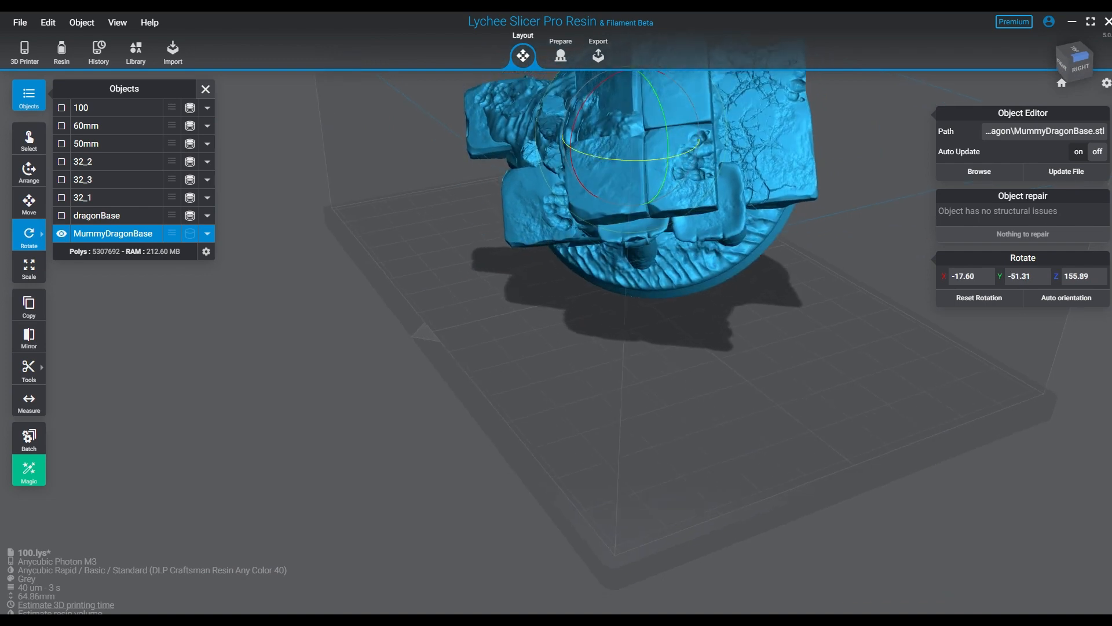
left_click_drag(573, 162, 576, 124)
left_click(457, 243)
right_click_drag(457, 243, 481, 188)
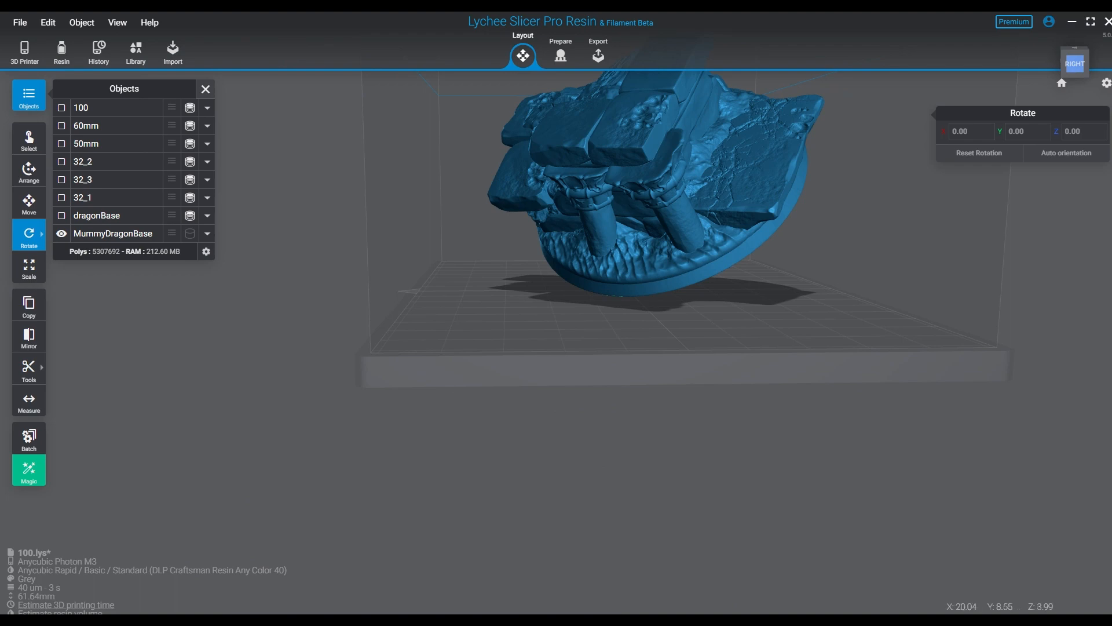
right_click_drag(673, 284, 727, 321)
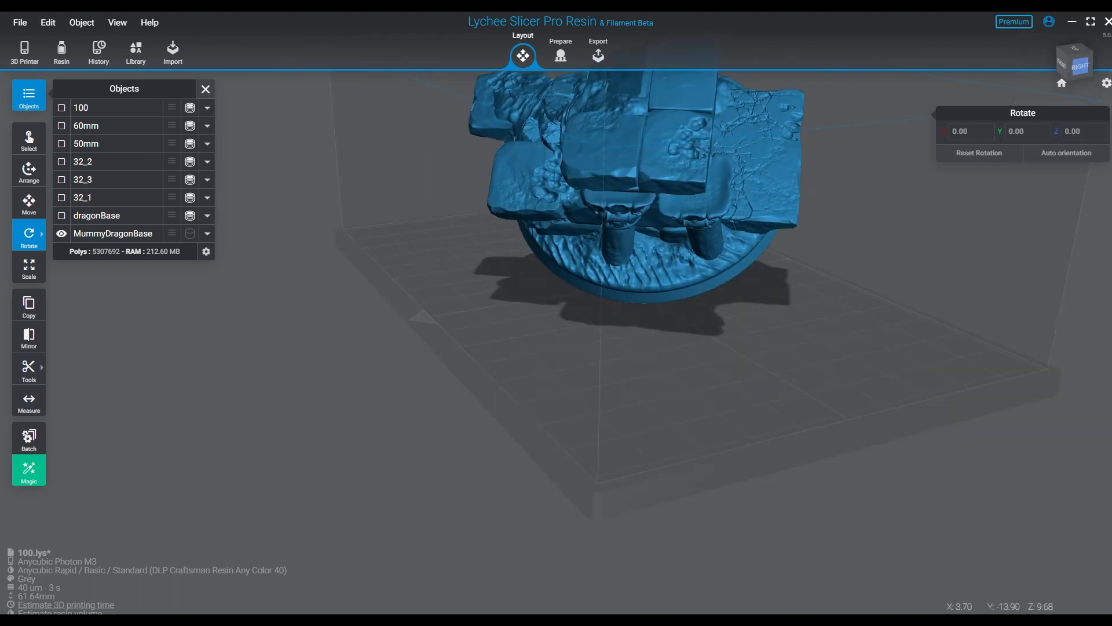
right_click_drag(712, 278, 675, 301)
- Hollow MummyDragonBase in 3D with 1.5 mm thickness and quality 4.0, and show its interior
scroll(654, 272, "up", 3)
middle_click_drag(675, 249, 671, 417)
right_click_drag(672, 411, 423, 308)
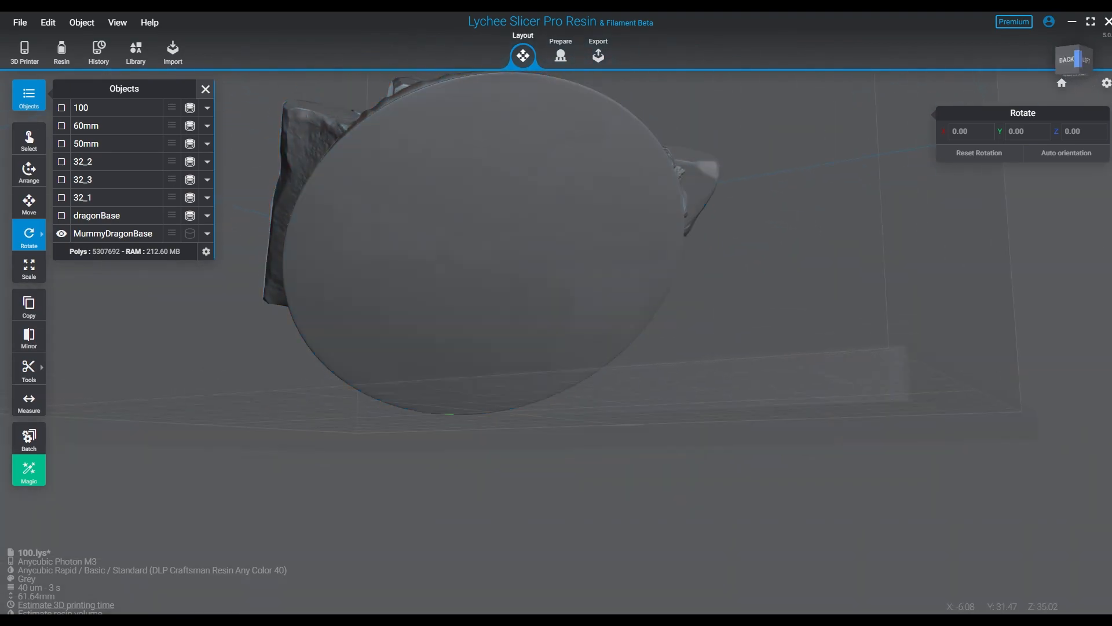
left_click(550, 122)
left_click(561, 54)
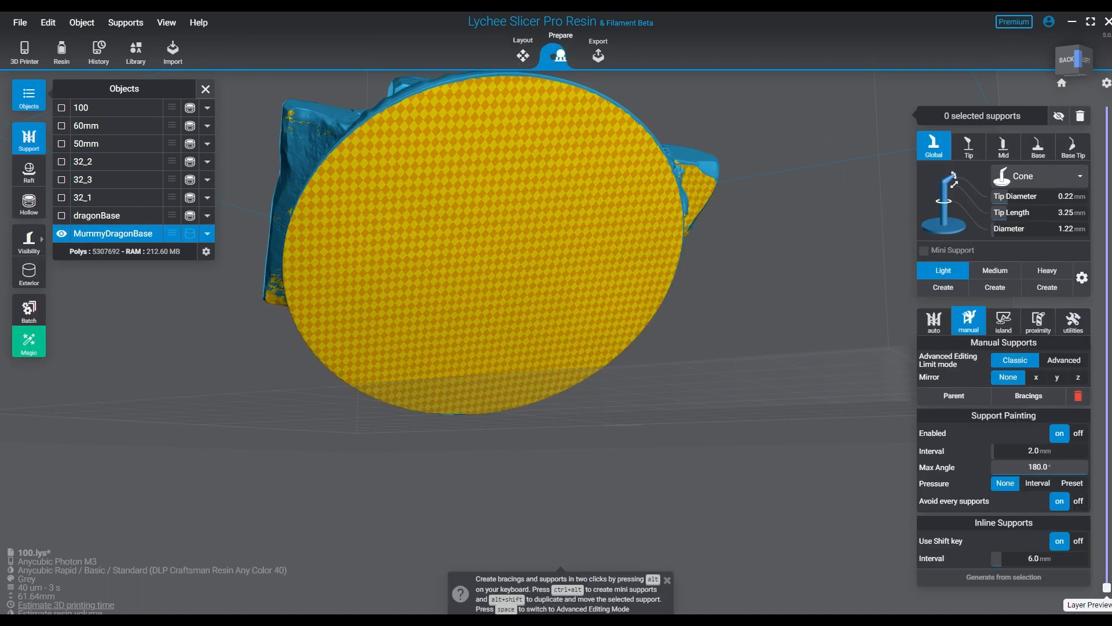
left_click(29, 202)
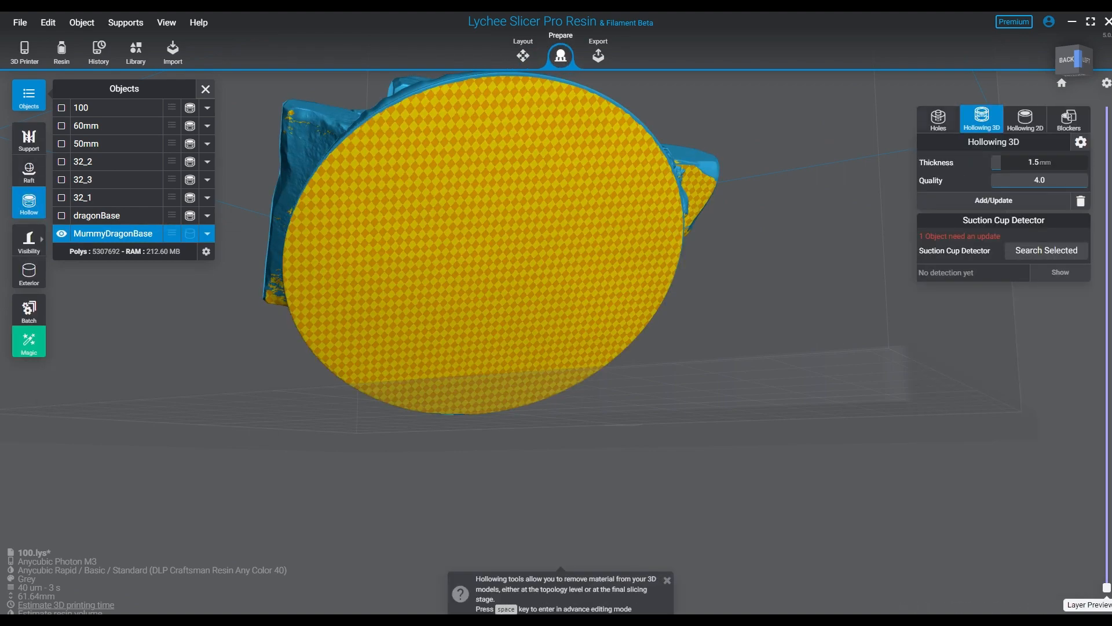
left_click(939, 120)
left_click(981, 119)
left_click(29, 272)
right_click_drag(405, 301, 463, 391)
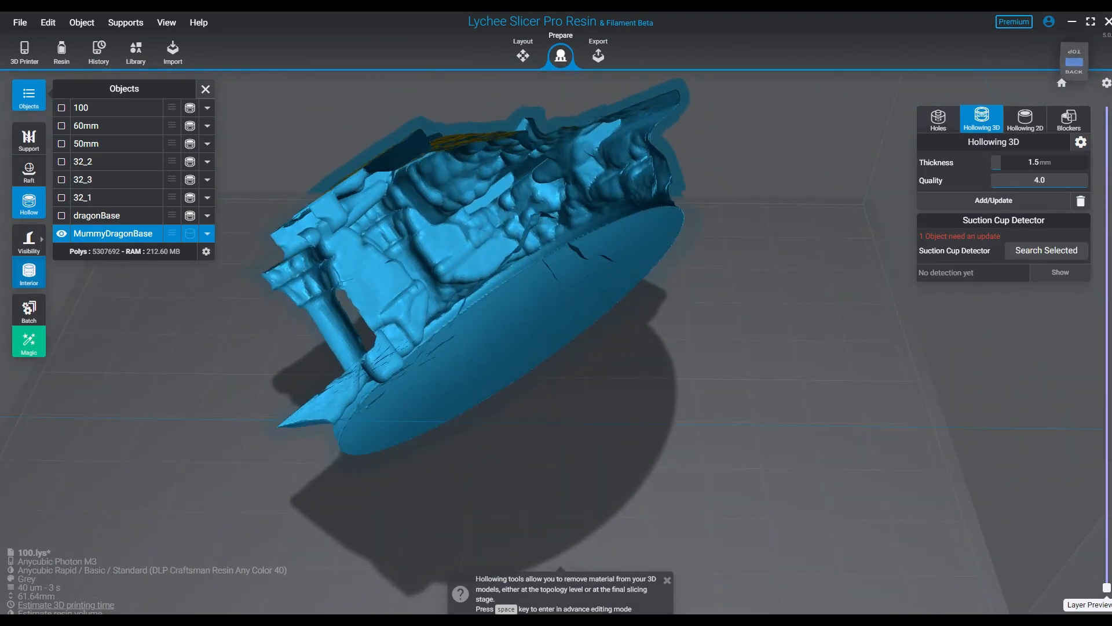
- Place a cylindrical hole of 60 mm diameter and 1.8 mm penetration at the centre of MummyDragonBase's flat underside
left_click(938, 119)
right_click_drag(649, 325, 464, 243)
scroll(510, 226, "up", 3)
mouse_move(29, 240)
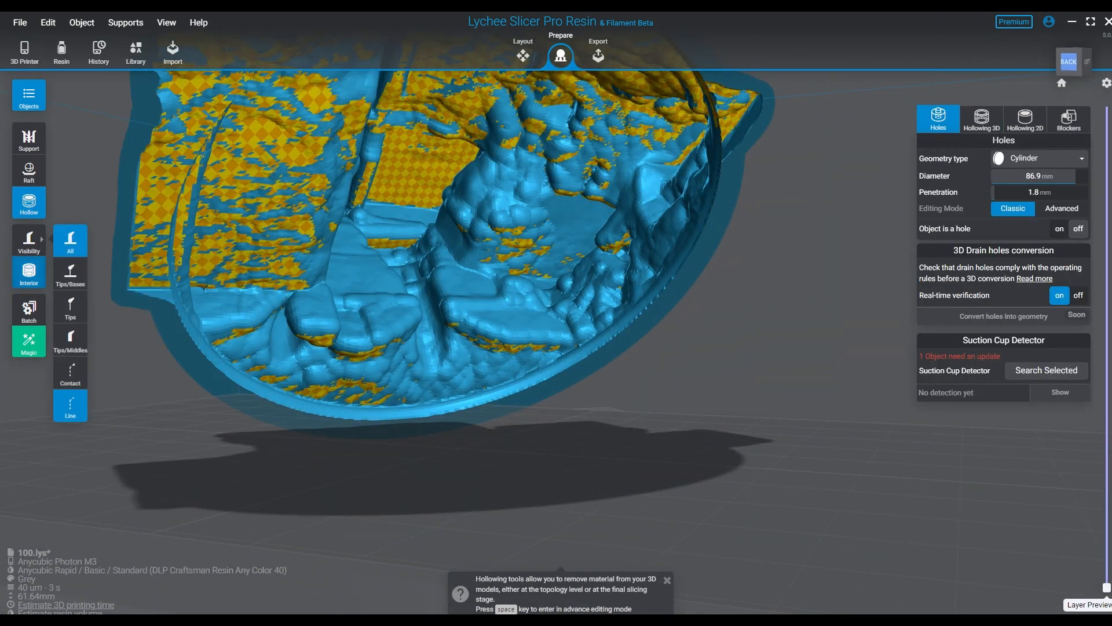
left_click(29, 272)
right_click_drag(405, 324, 460, 249)
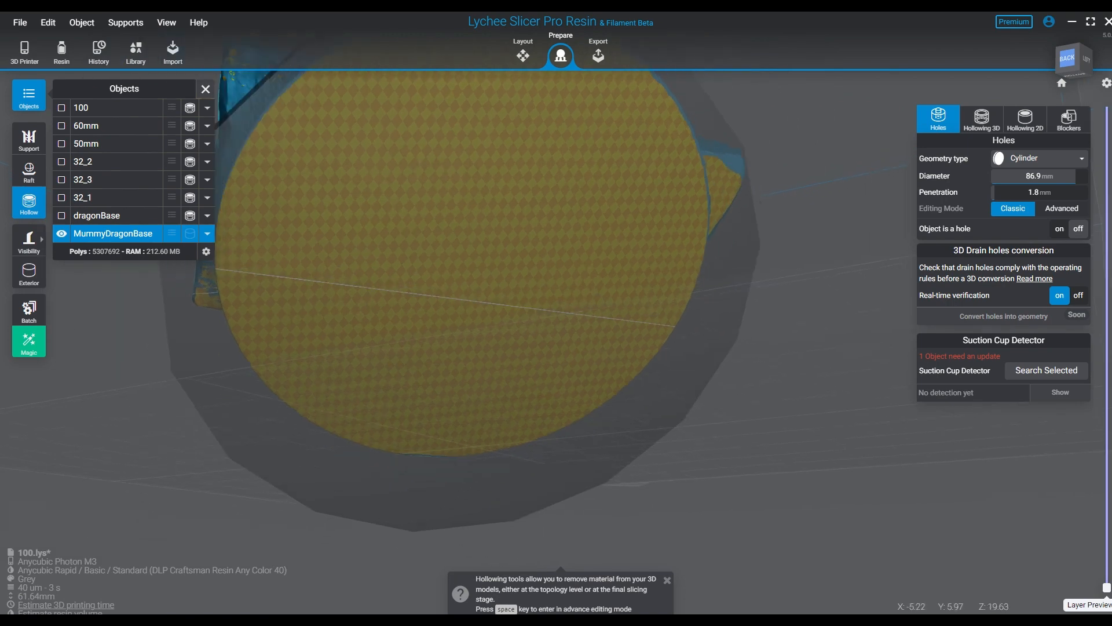
scroll(521, 249, "down", 1)
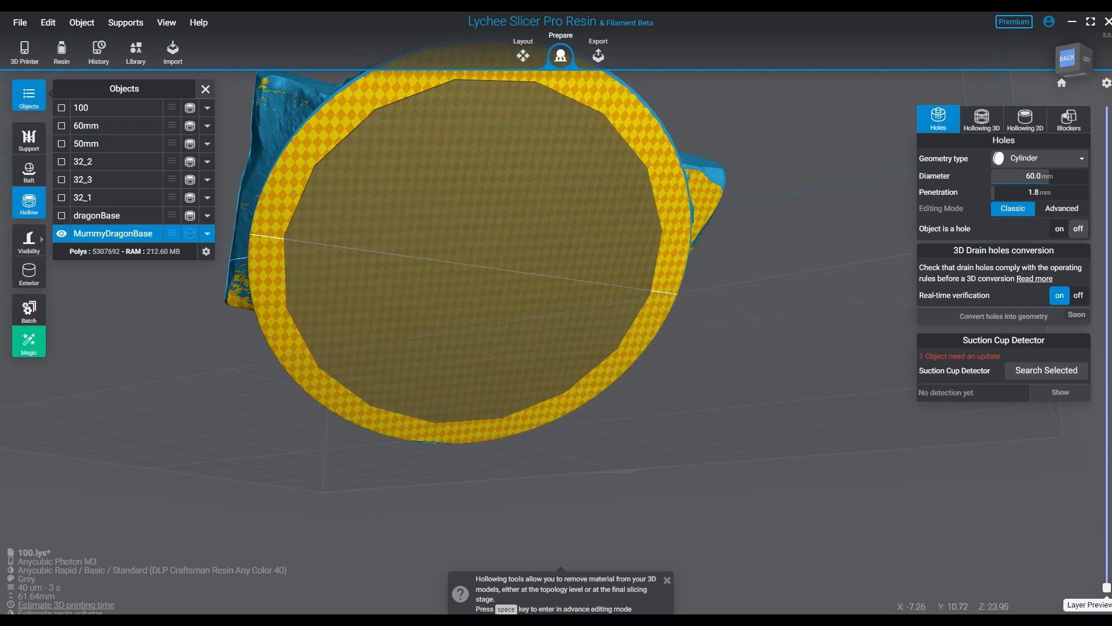
left_click(474, 253)
right_click_drag(475, 253, 440, 225)
- Enlarge the underside hole to 65 mm diameter and nudge it slightly in advanced editing mode to centre it within the rim
key("i")
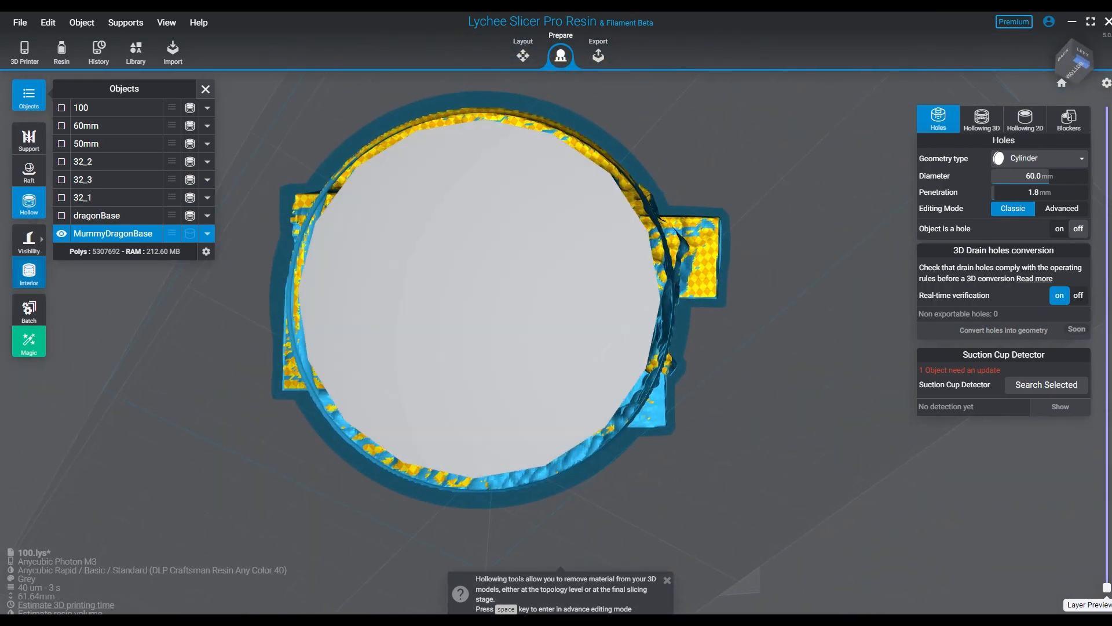
key("i")
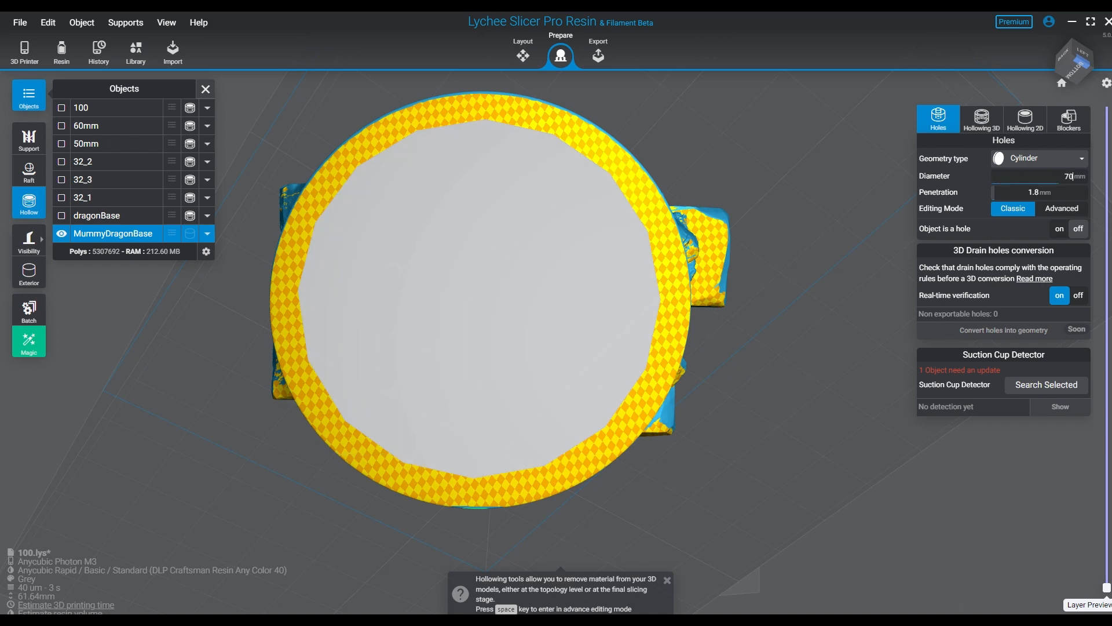
key("Return")
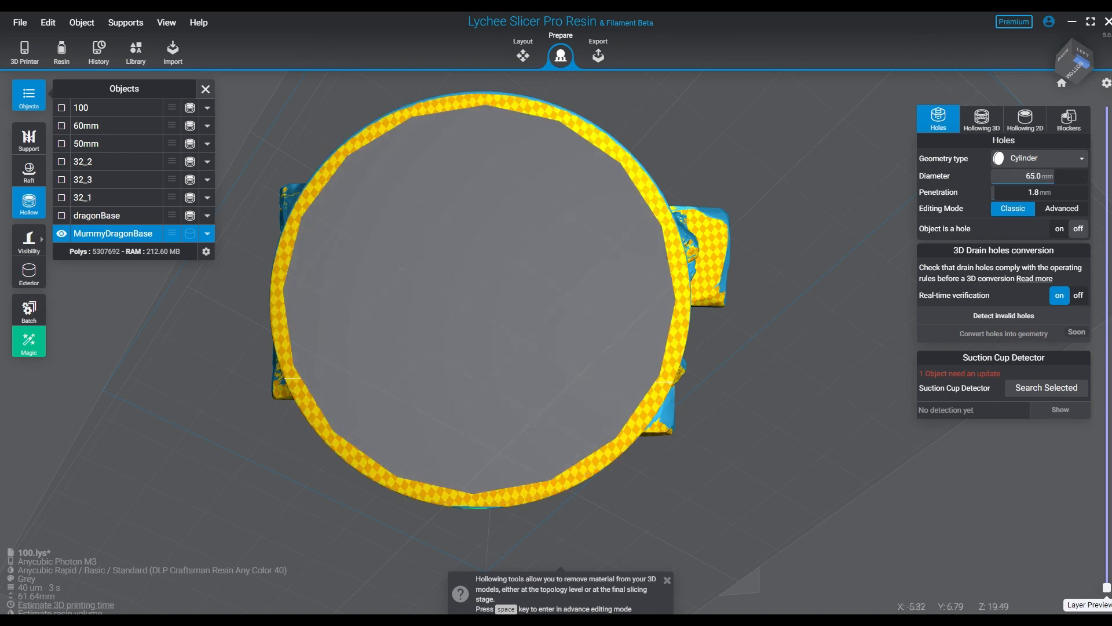
key("space")
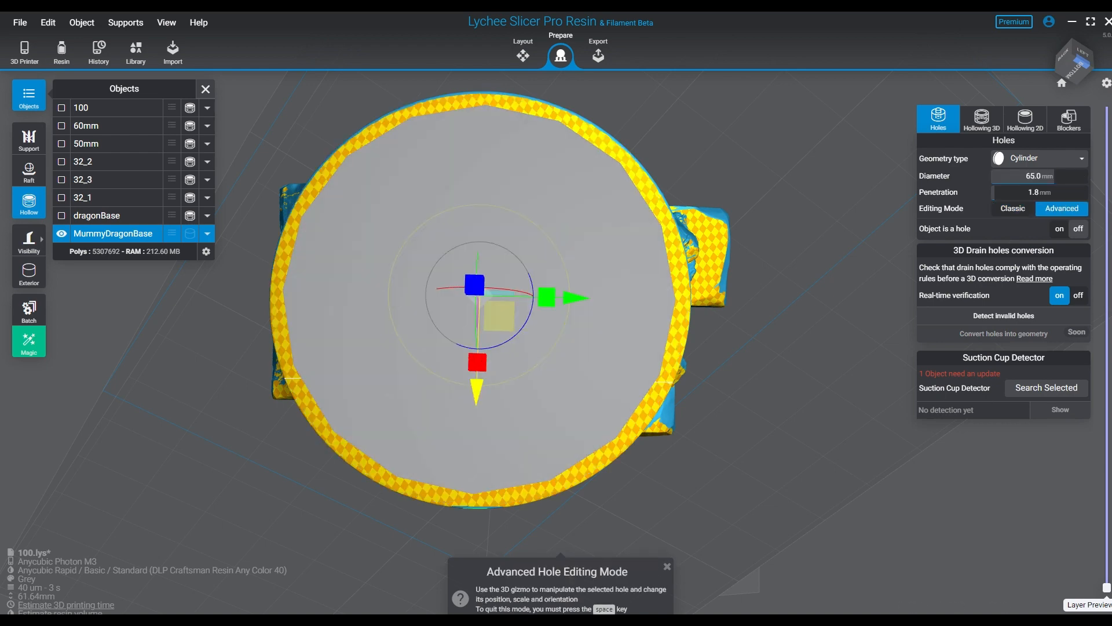
left_click_drag(476, 391, 476, 394)
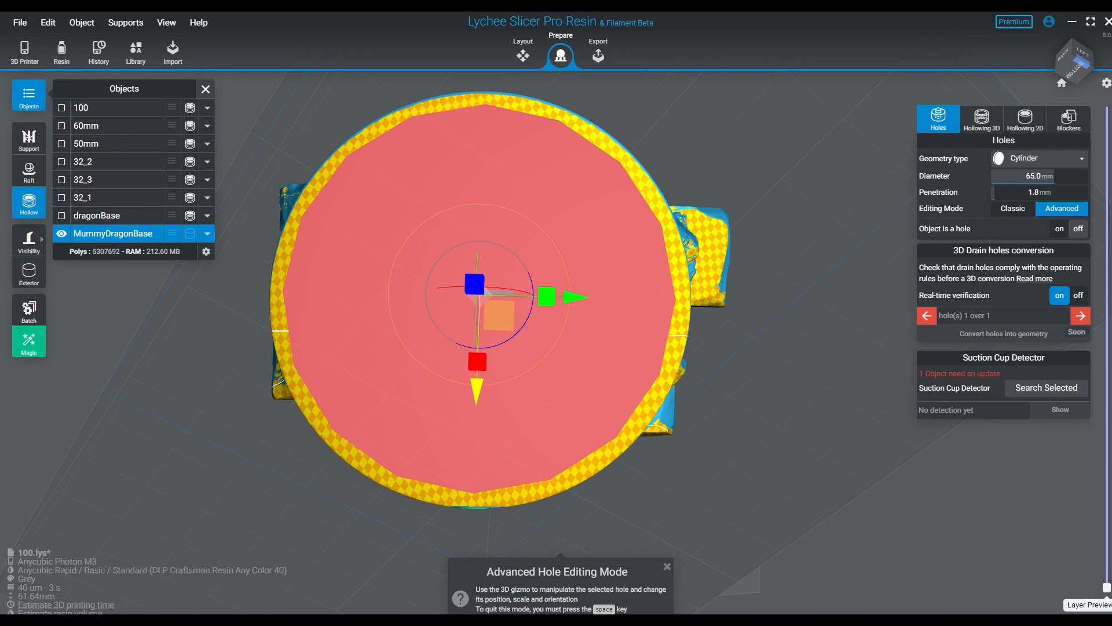
key("space")
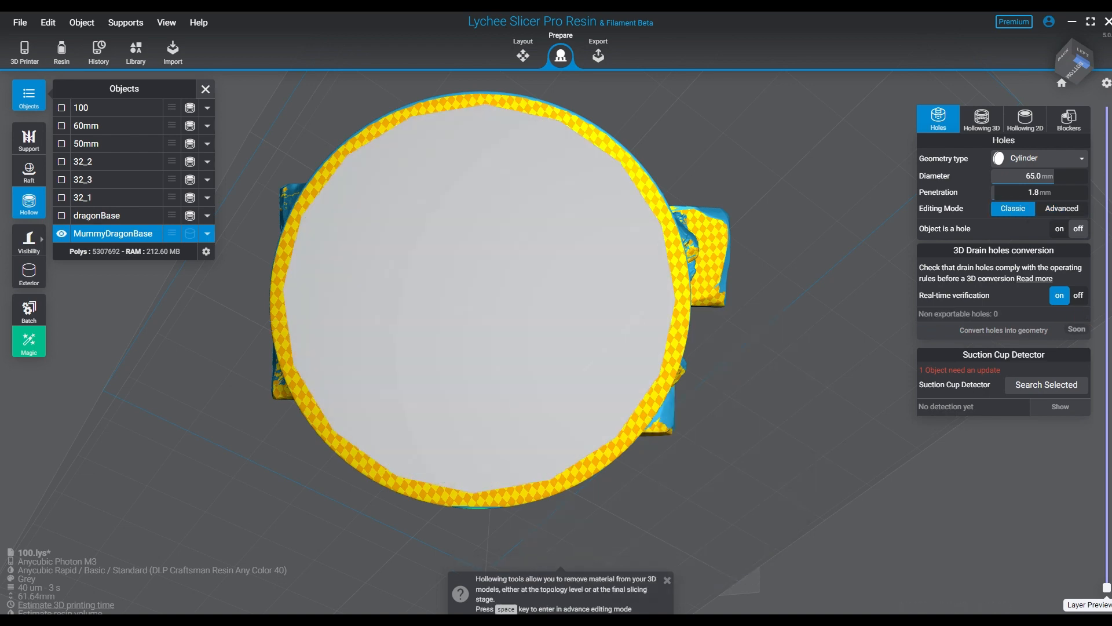
- Examine MummyDragonBase's hollow interior, underside opening and wall cross-sections at several layer heights, and restore the full model view
key("i")
right_click_drag(724, 232, 261, 278)
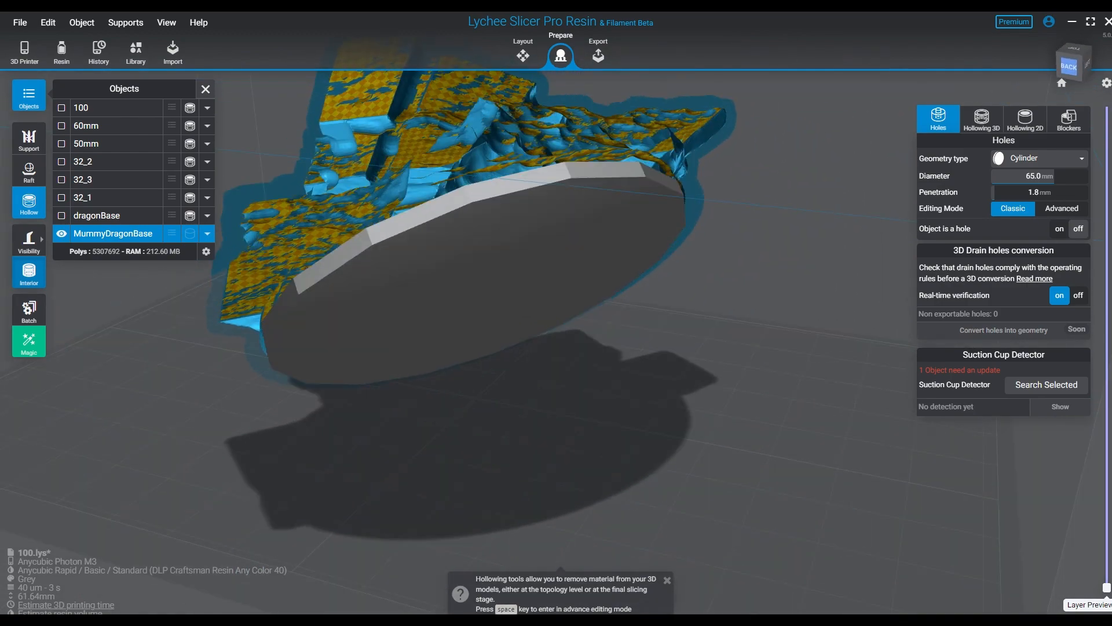
left_click(29, 272)
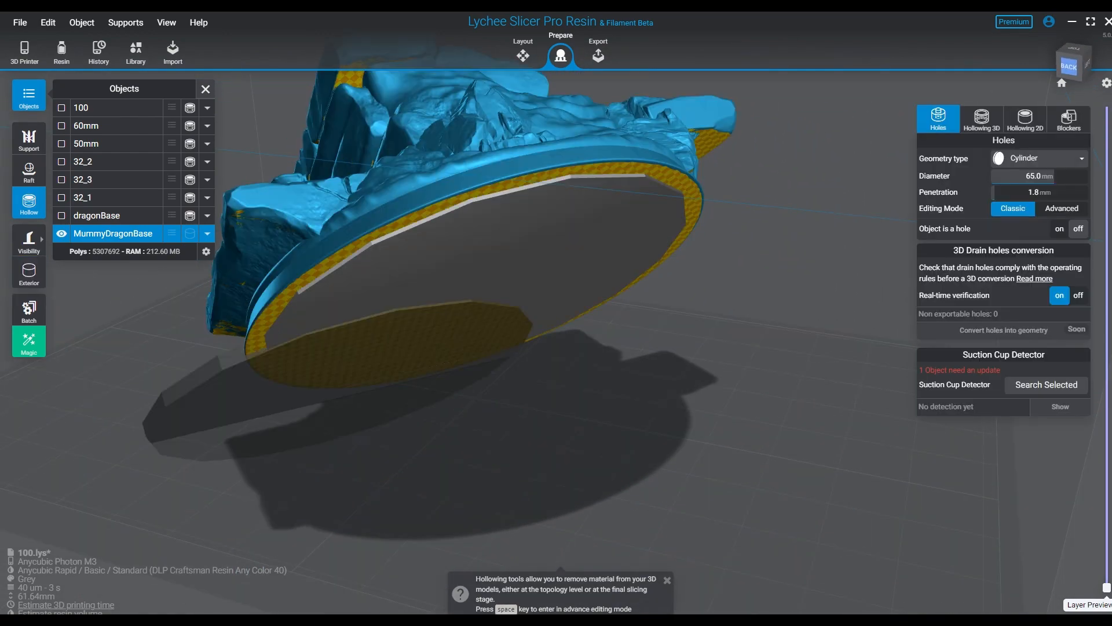
right_click_drag(243, 324, 347, 342)
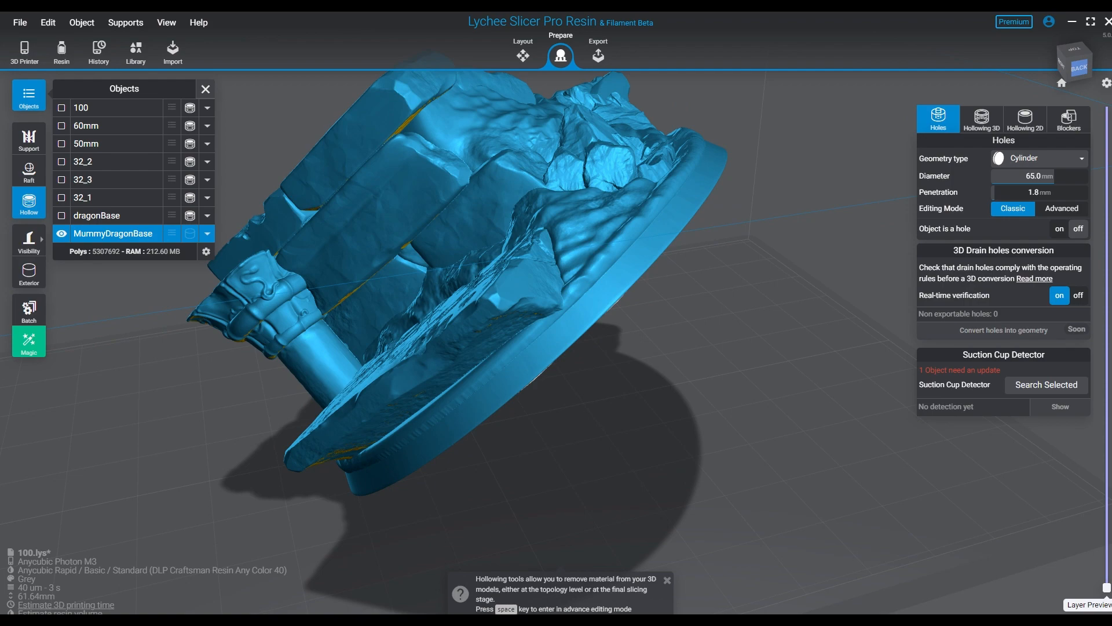
right_click_drag(359, 341, 759, 203)
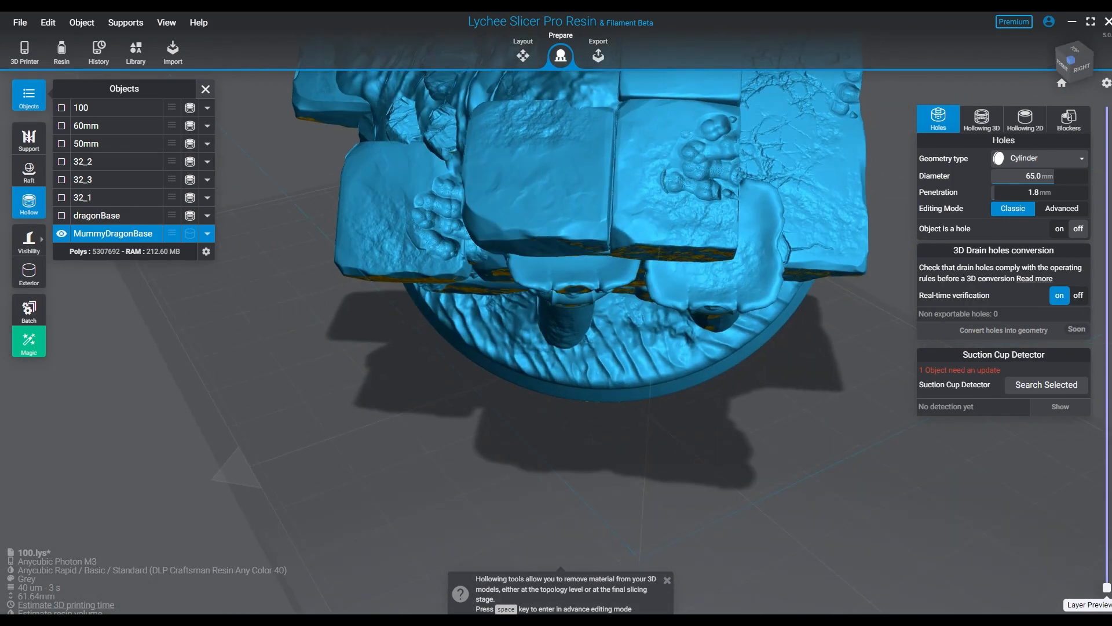
left_click_drag(1107, 587, 1107, 506)
right_click_drag(823, 428, 510, 399)
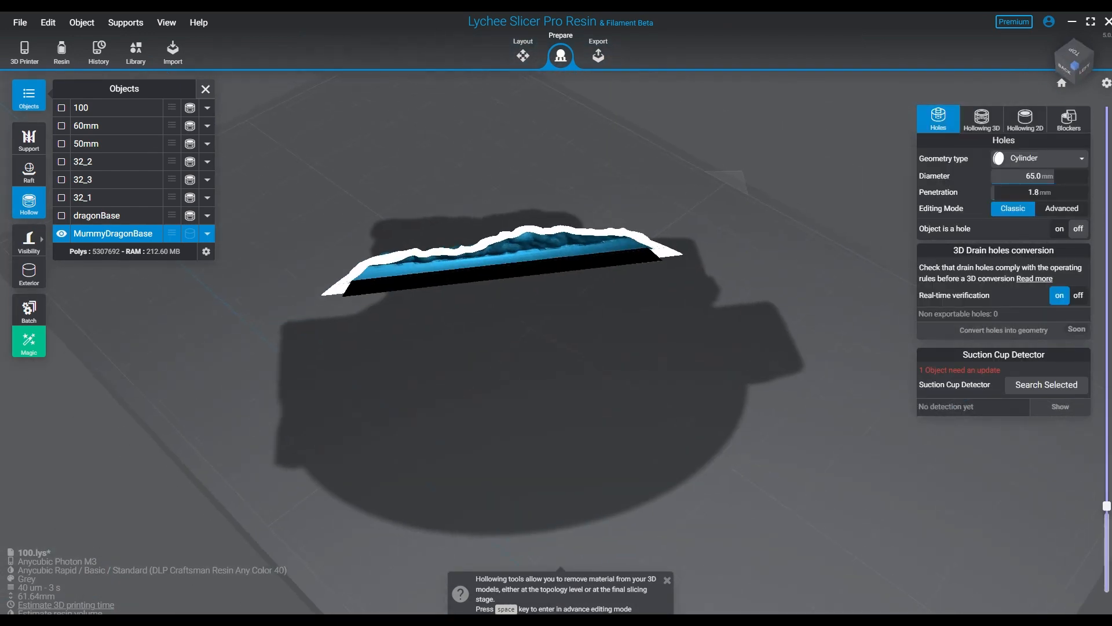
left_click_drag(1106, 506, 1107, 541)
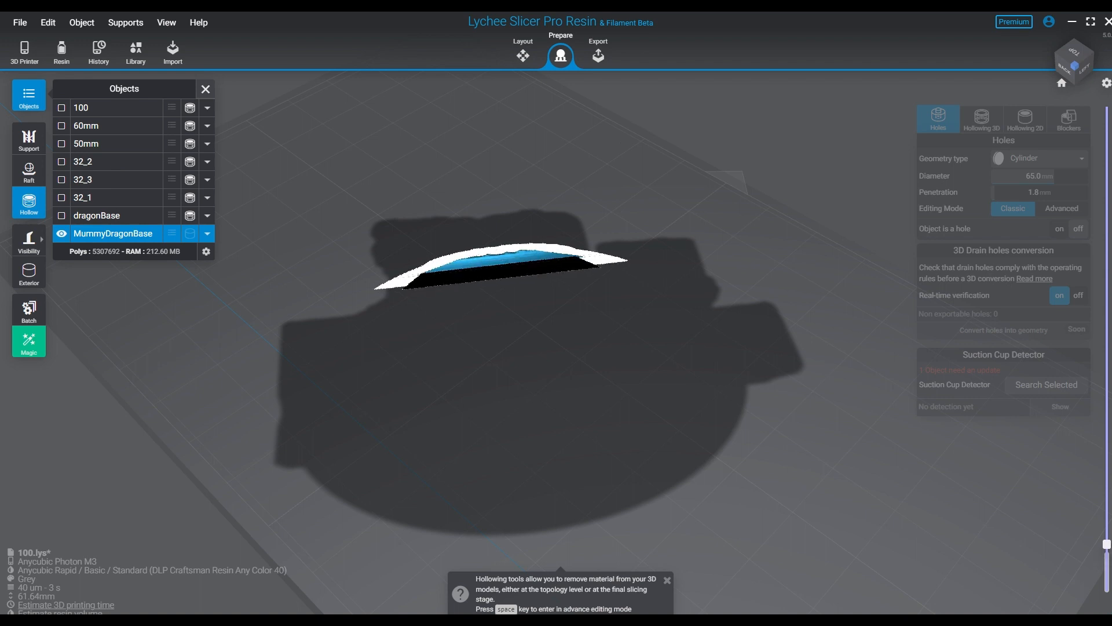
left_click_drag(1107, 514, 1107, 146)
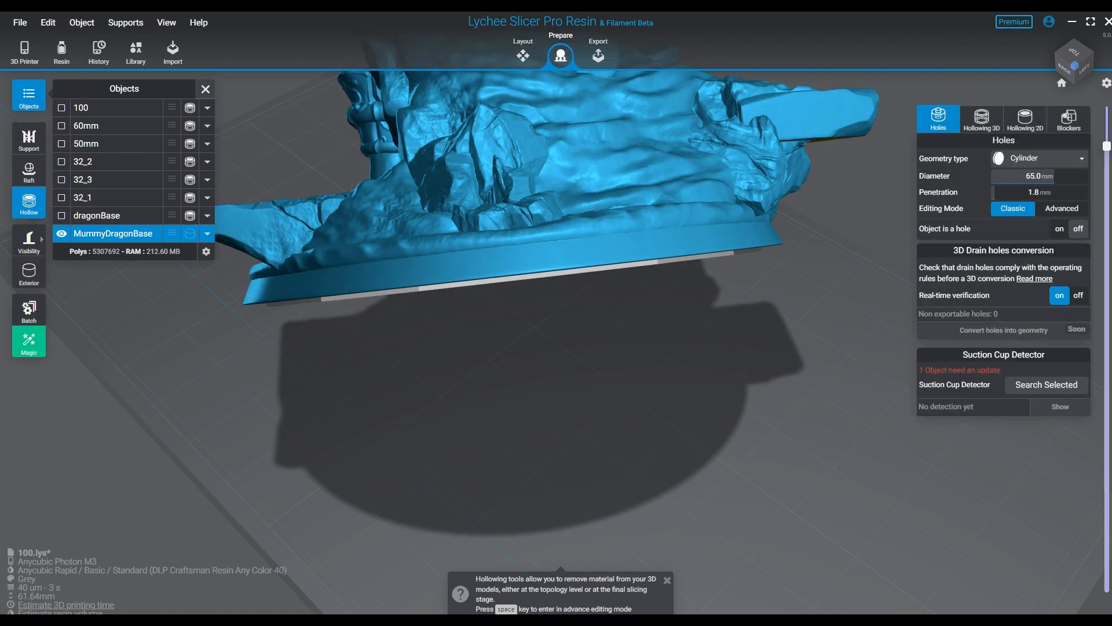
middle_click_drag(637, 260, 637, 498)
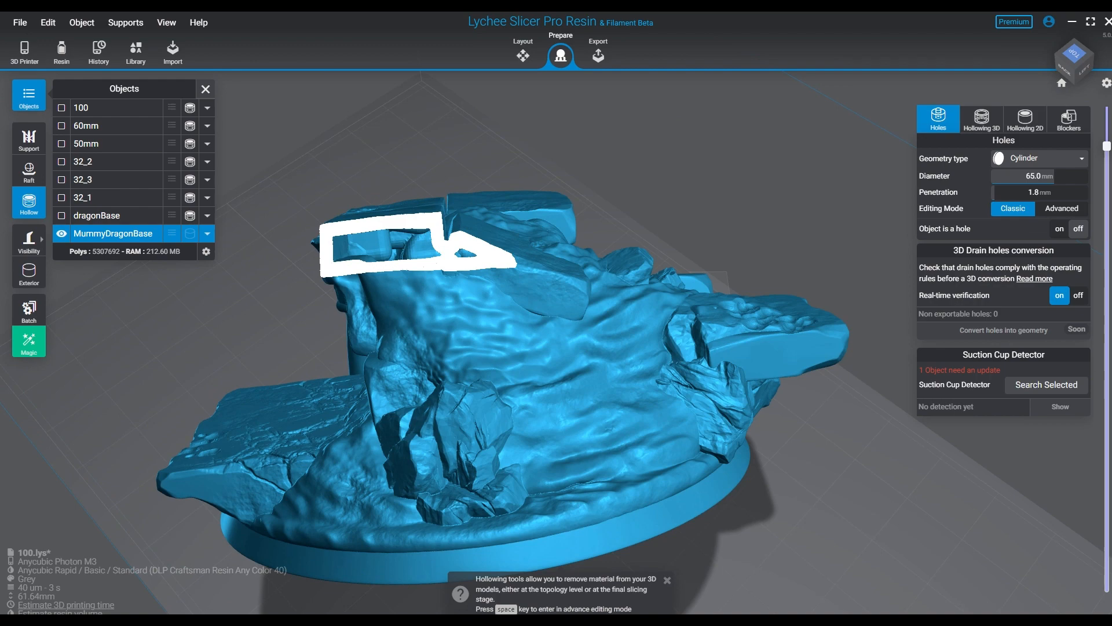
left_click_drag(1107, 146, 1107, 587)
right_click_drag(695, 405, 521, 359)
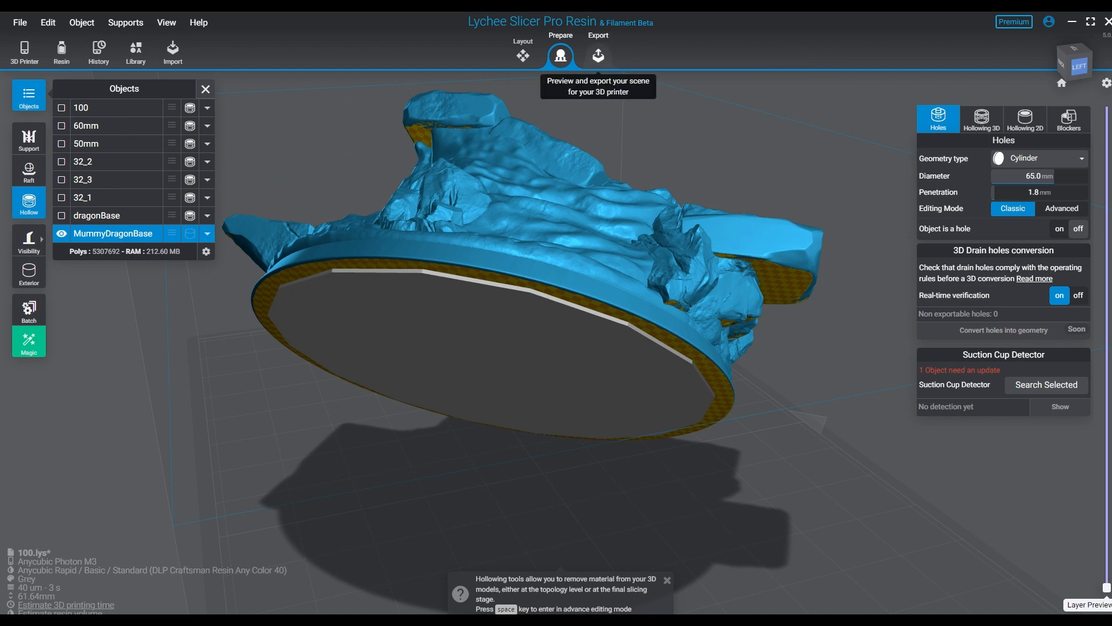
- Review the 3D file export options for hollowed MummyDragonBase, including creating holes in exported files, and return to the 3D hollowing settings
left_click(598, 56)
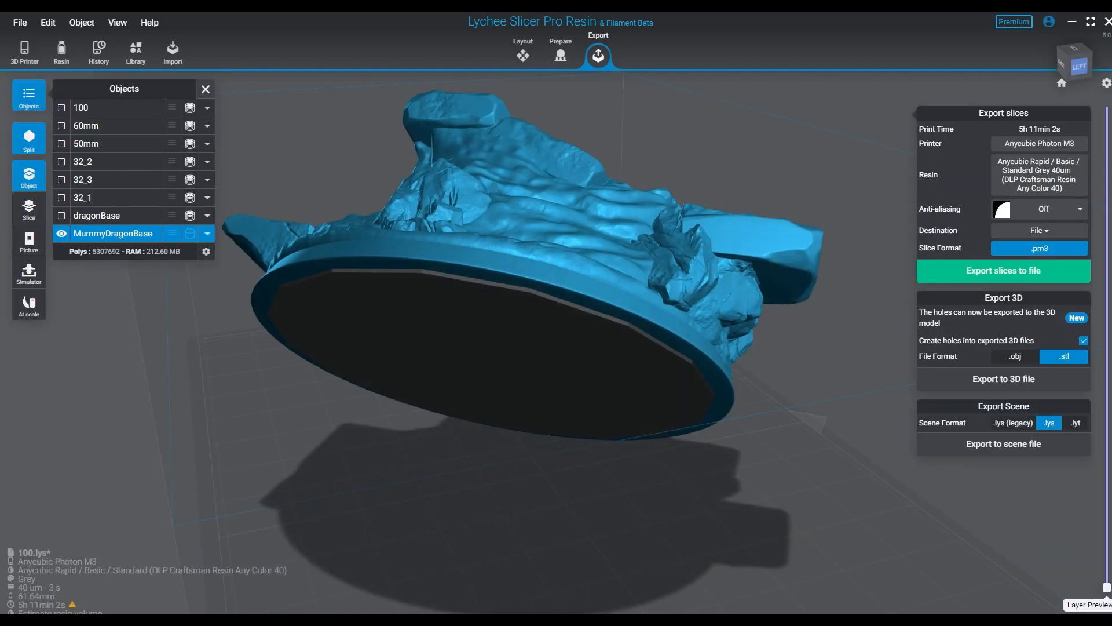
key("Escape")
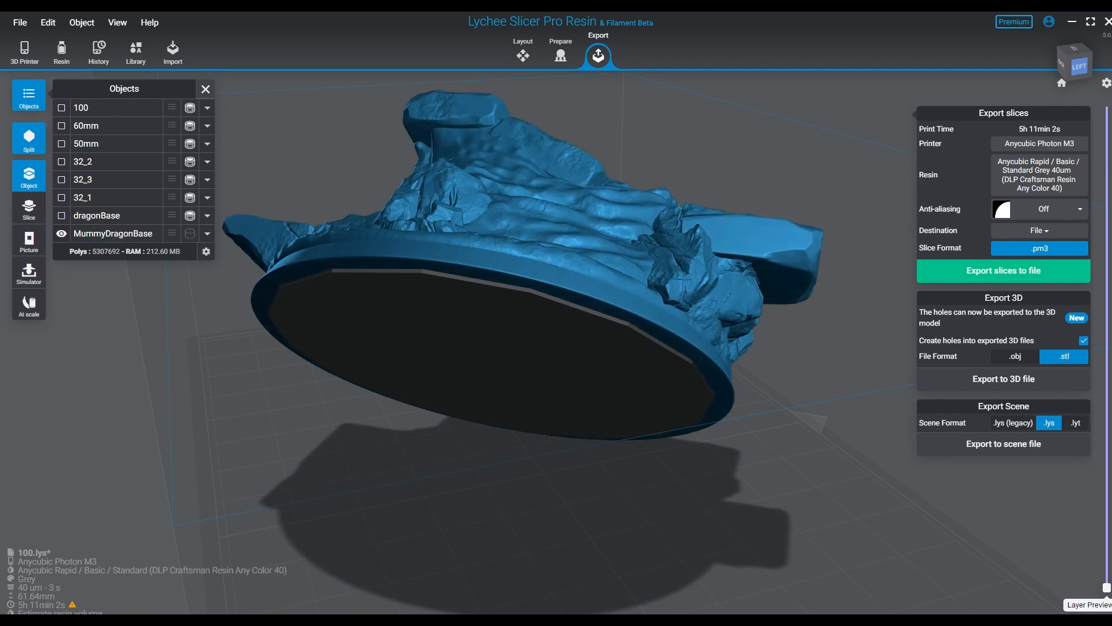
left_click(452, 289)
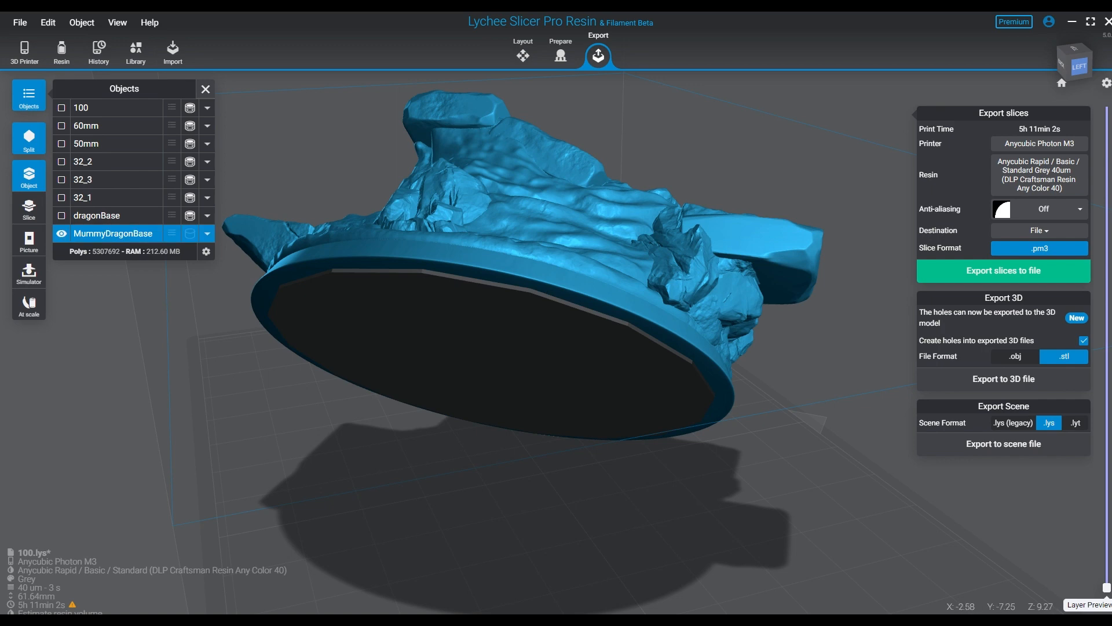
key("ctrl+s")
right_click_drag(510, 243, 576, 250)
left_click(560, 53)
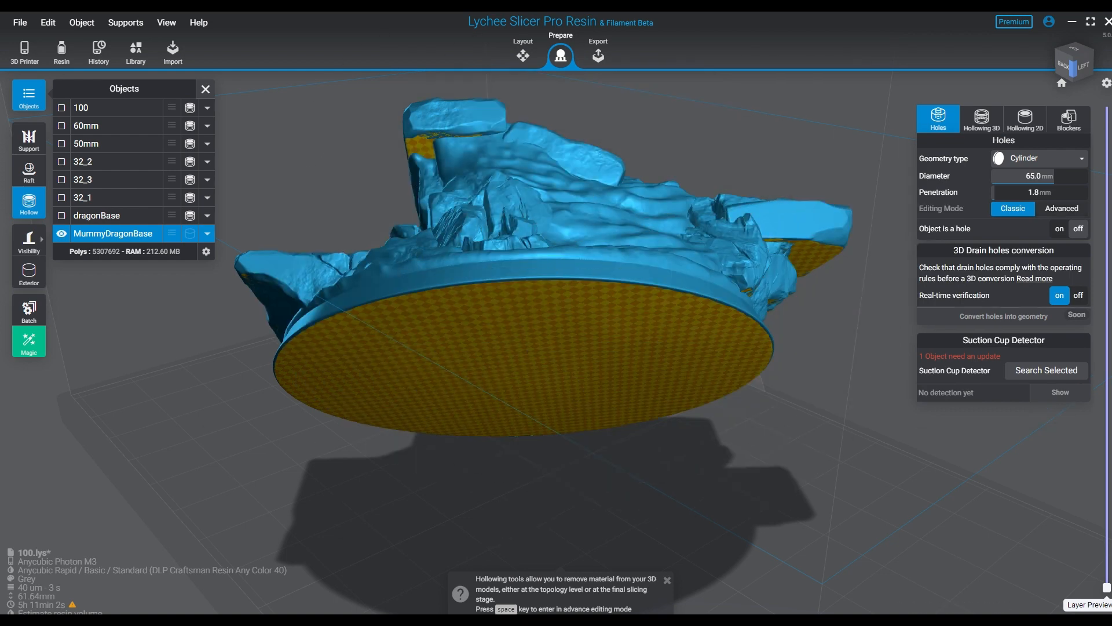
left_click(981, 119)
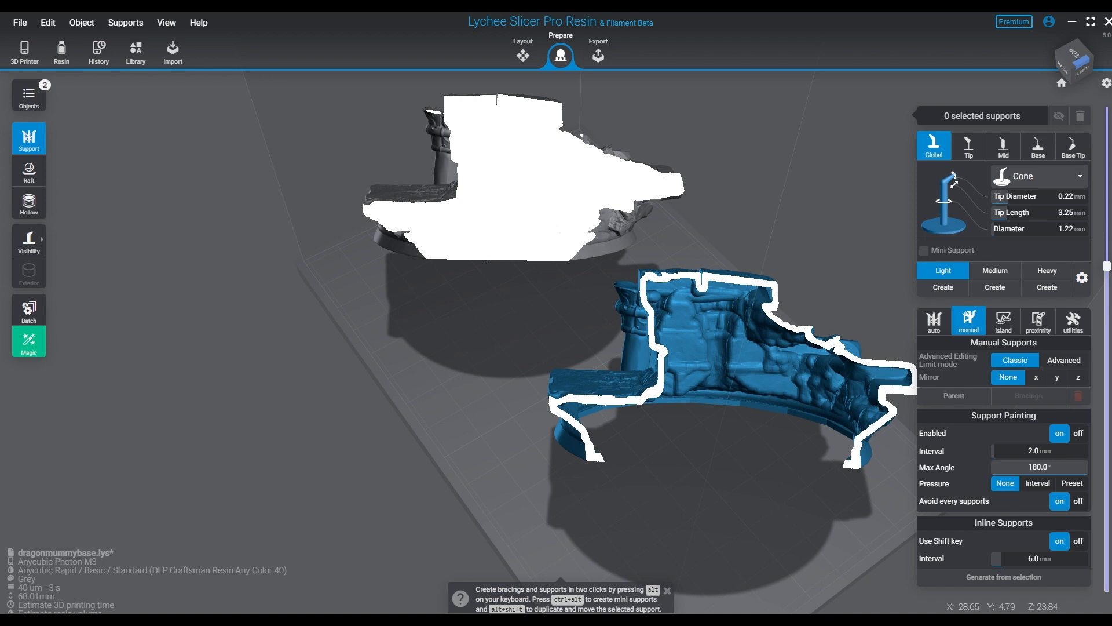
- Compare the cut cross-sections of solid MummyDragonBase and hollowed 100HH from several angles in the dragonmummybase scene
key("Escape")
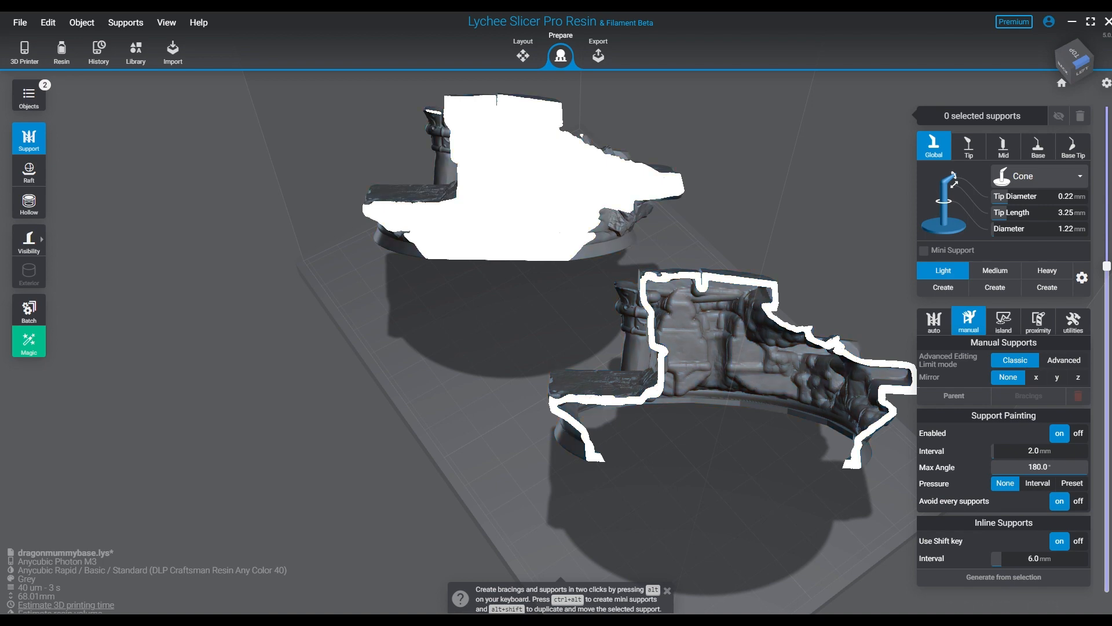
left_click(724, 347)
right_click_drag(724, 348, 793, 394)
scroll(573, 377, "up", 4)
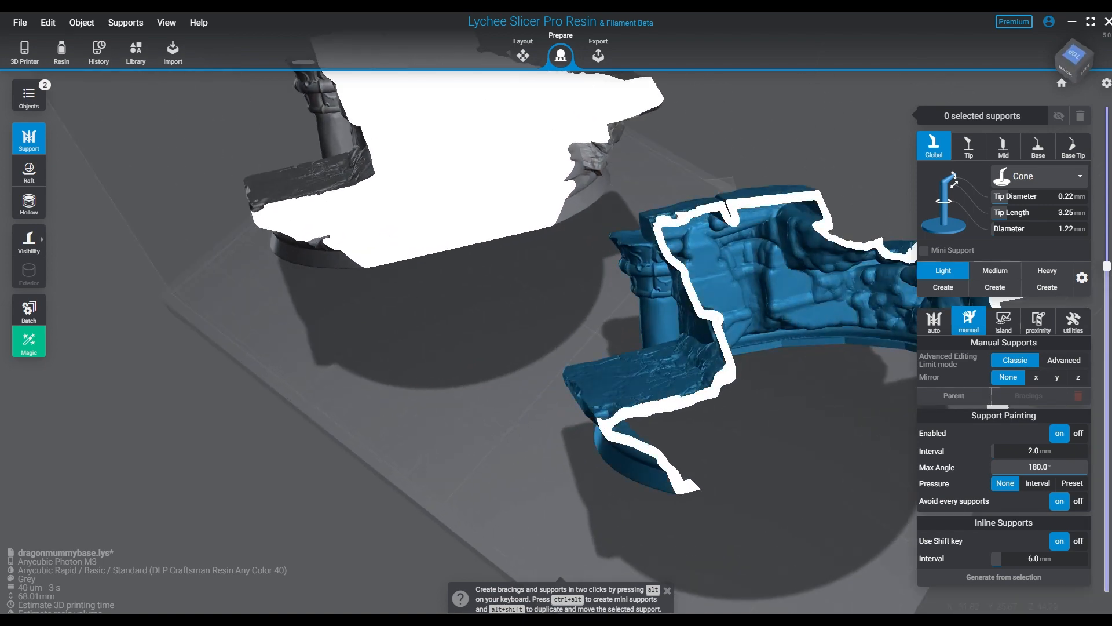
middle_click_drag(574, 377, 521, 534)
right_click_drag(466, 352, 517, 345)
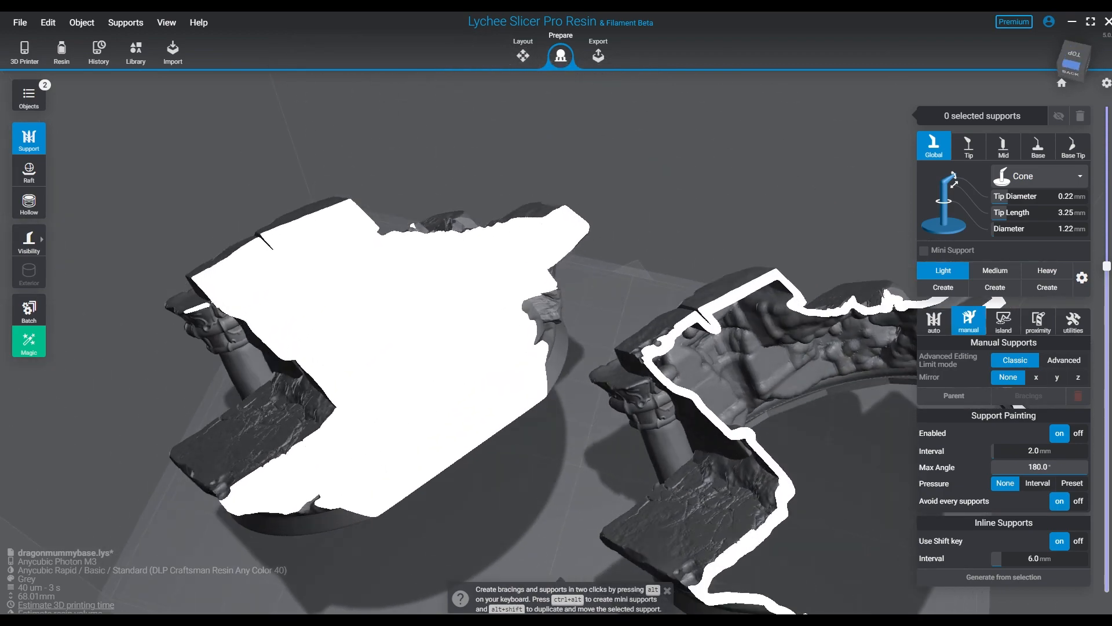
middle_click_drag(602, 406, 582, 284)
right_click_drag(582, 284, 642, 417)
scroll(649, 423, "down", 5)
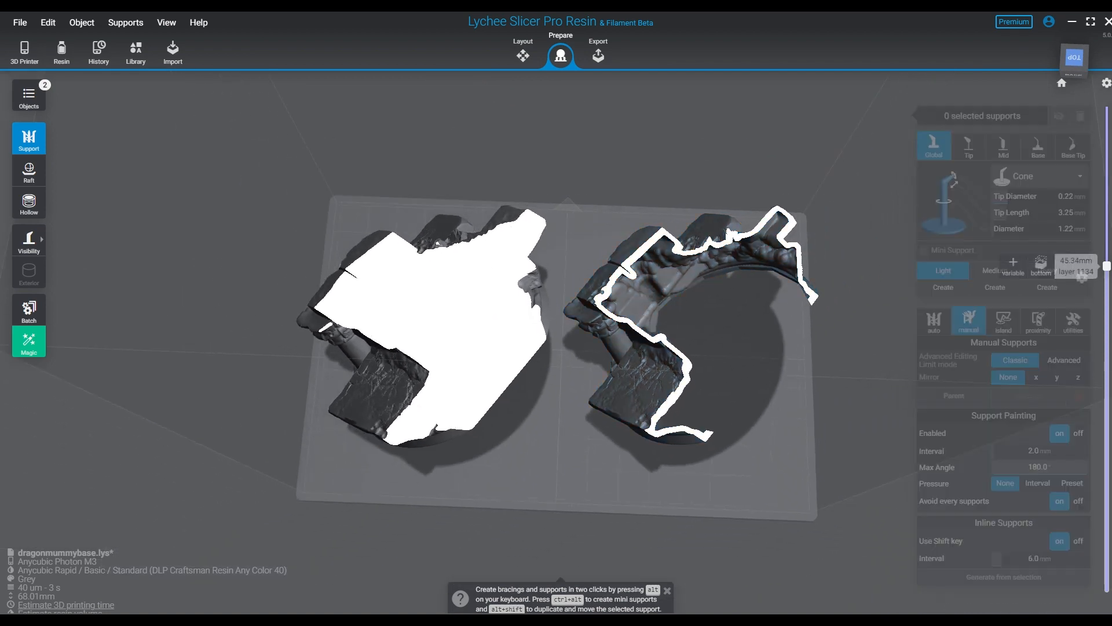
- Compare the solid and hollow bases at other layer heights and from below, and restore both full models
left_click_drag(1107, 266, 1106, 230)
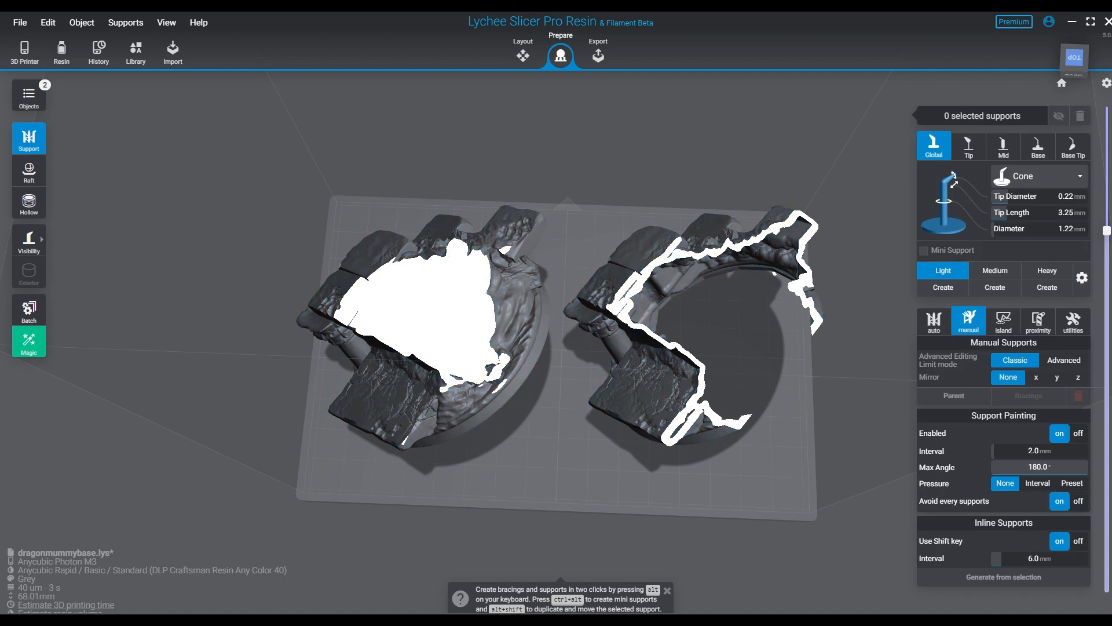
left_click_drag(1107, 231, 1107, 276)
right_click_drag(811, 359, 672, 272)
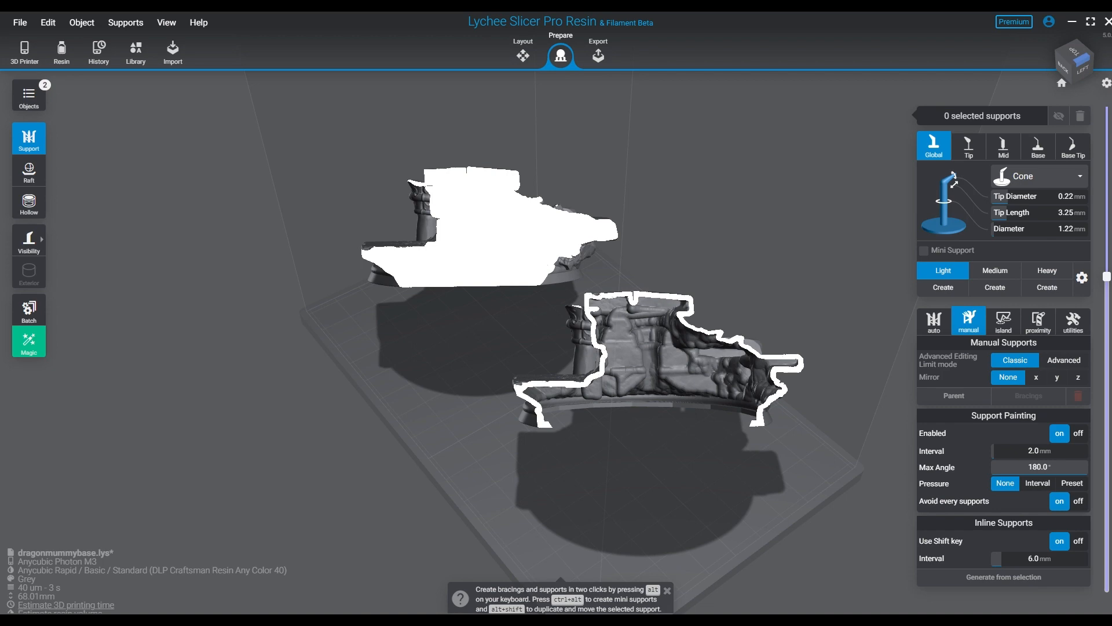
right_click_drag(579, 301, 690, 205)
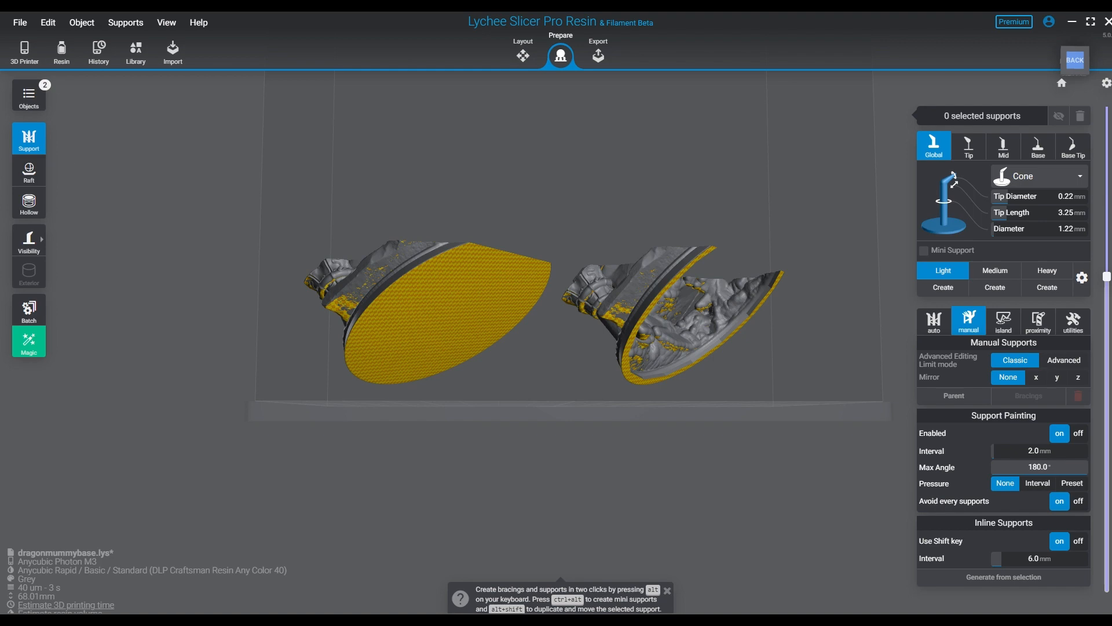
right_click_drag(724, 278, 682, 367)
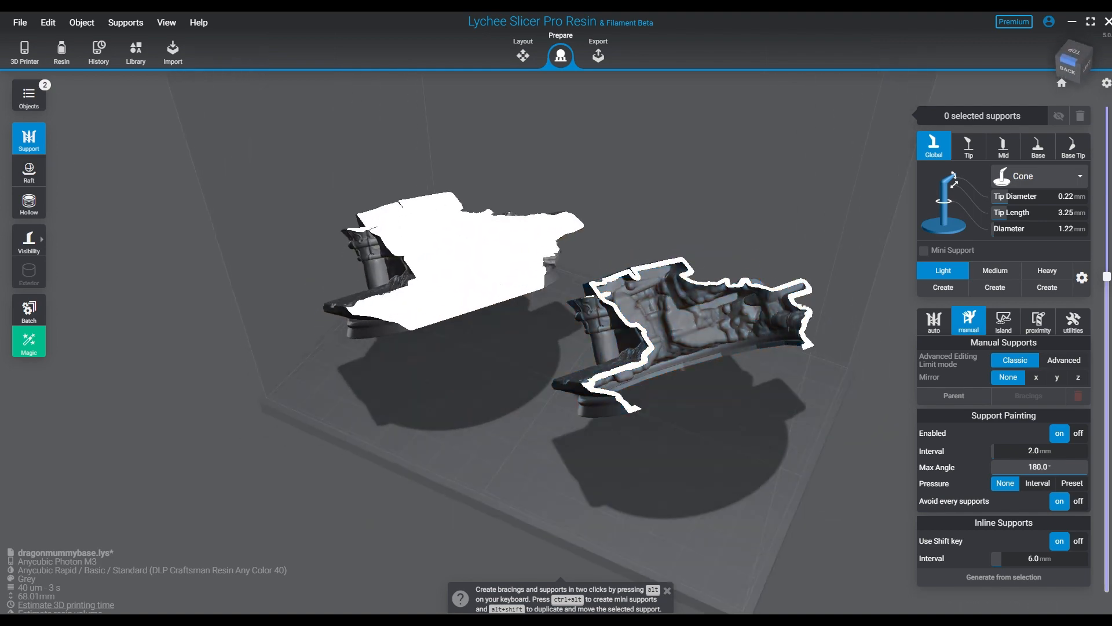
mouse_move(1107, 276)
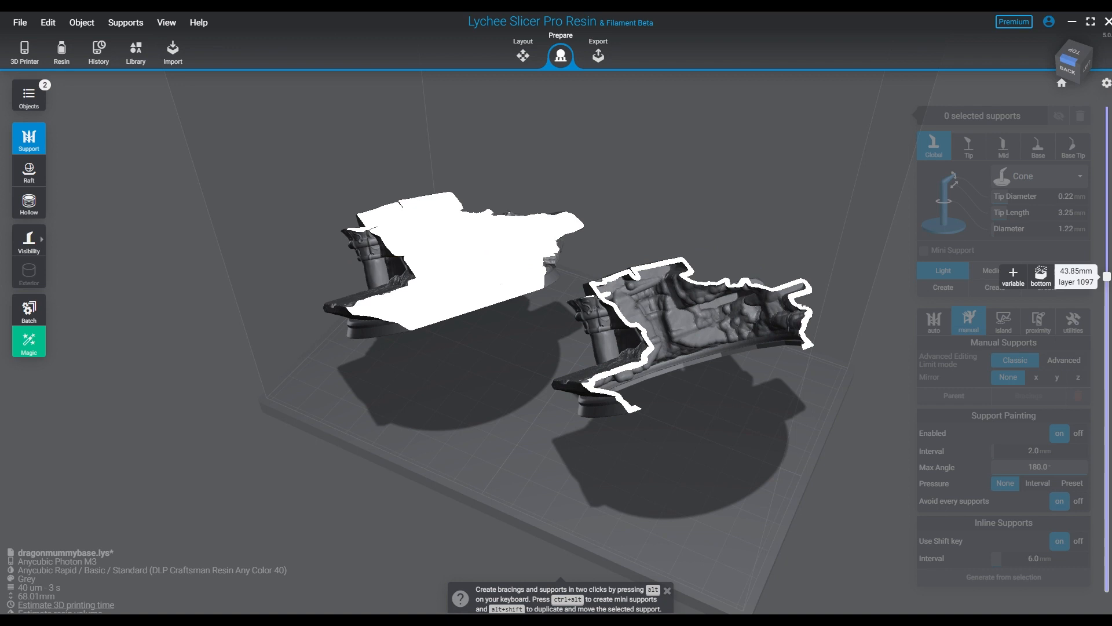
left_click_drag(1106, 277, 1106, 587)
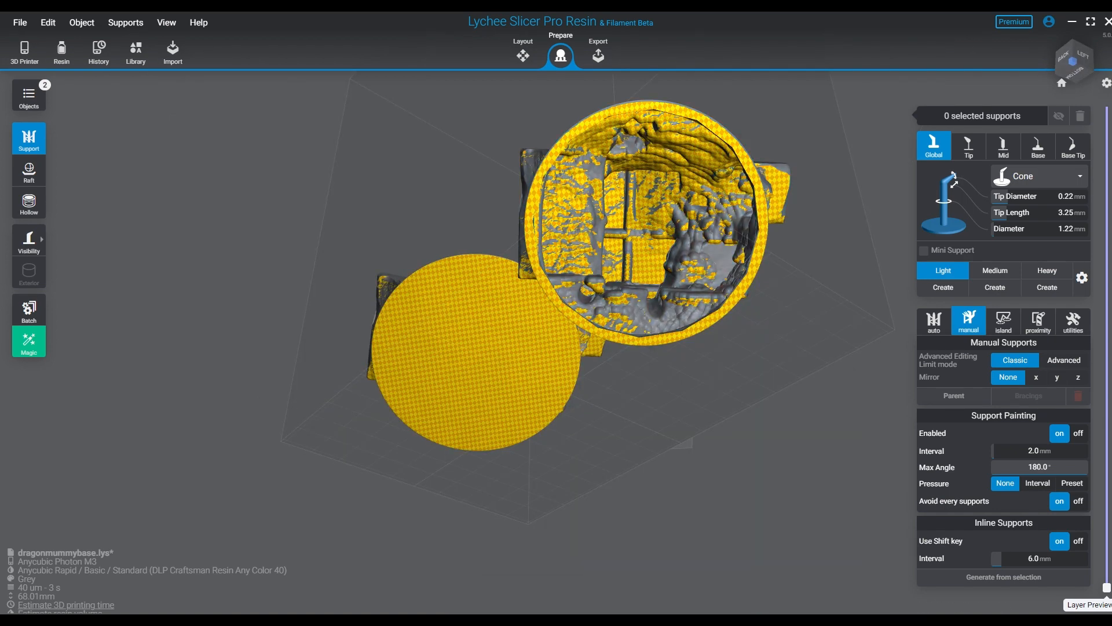
right_click_drag(643, 260, 655, 498)
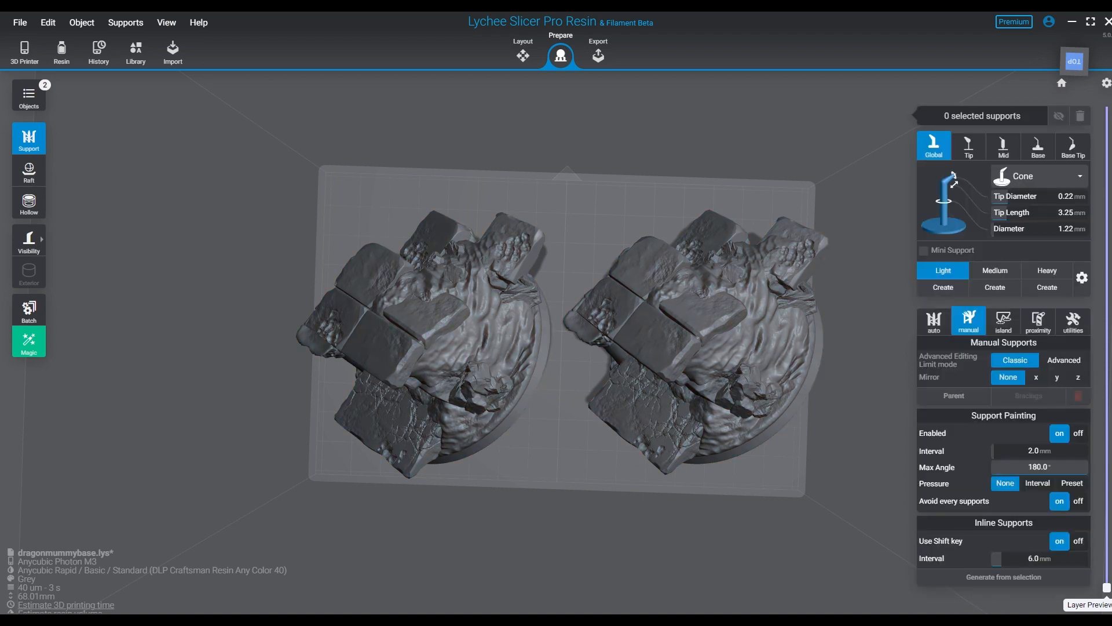
- Hide MummyDragonBase and move 100HH along X to -5.05 mm, near the middle of the build plate
left_click(523, 55)
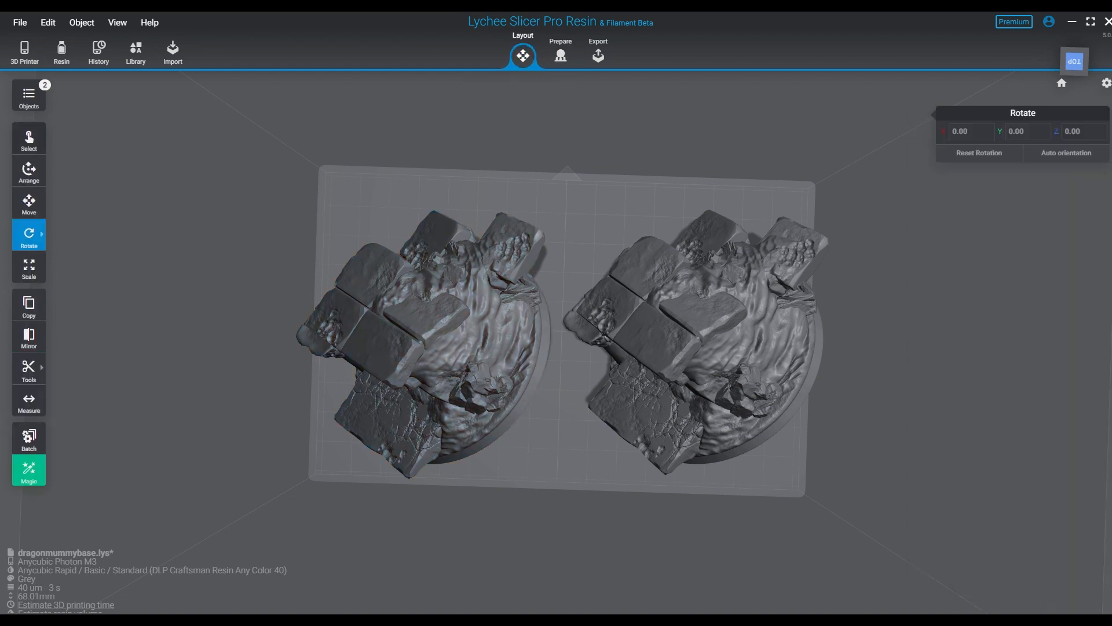
left_click(28, 97)
left_click(62, 125)
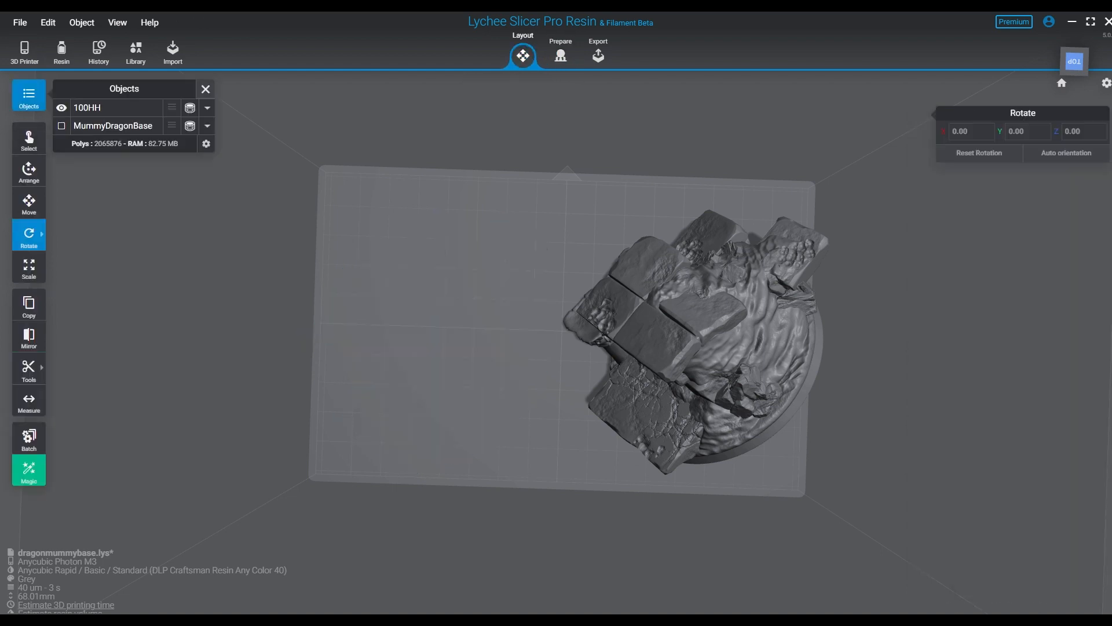
left_click(627, 325)
left_click(29, 204)
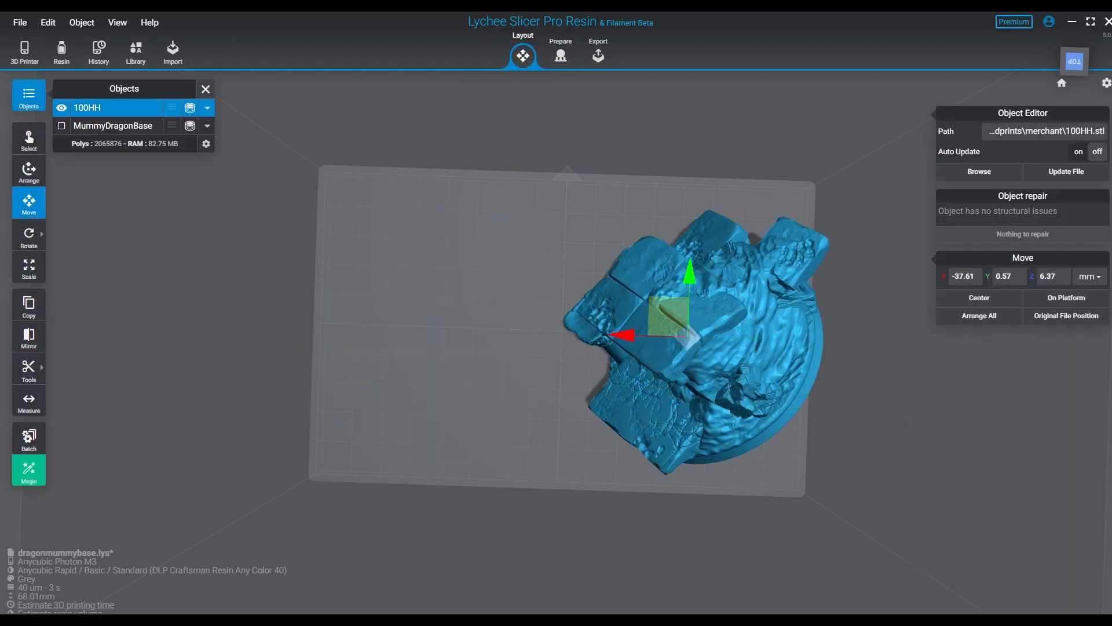
left_click_drag(623, 336, 514, 332)
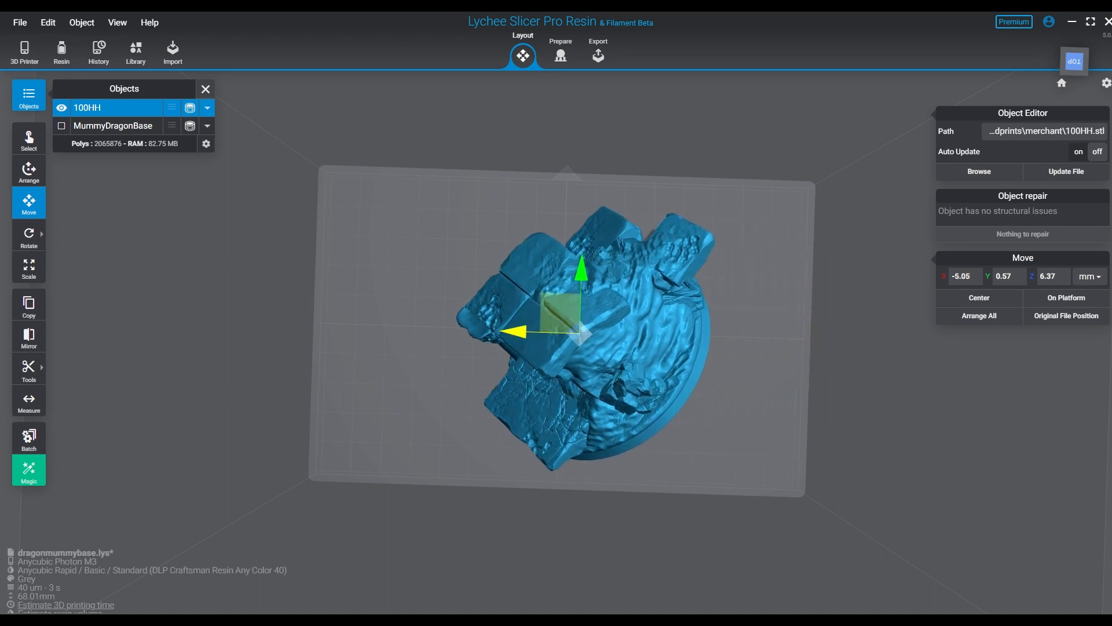
left_click_drag(417, 348, 422, 248)
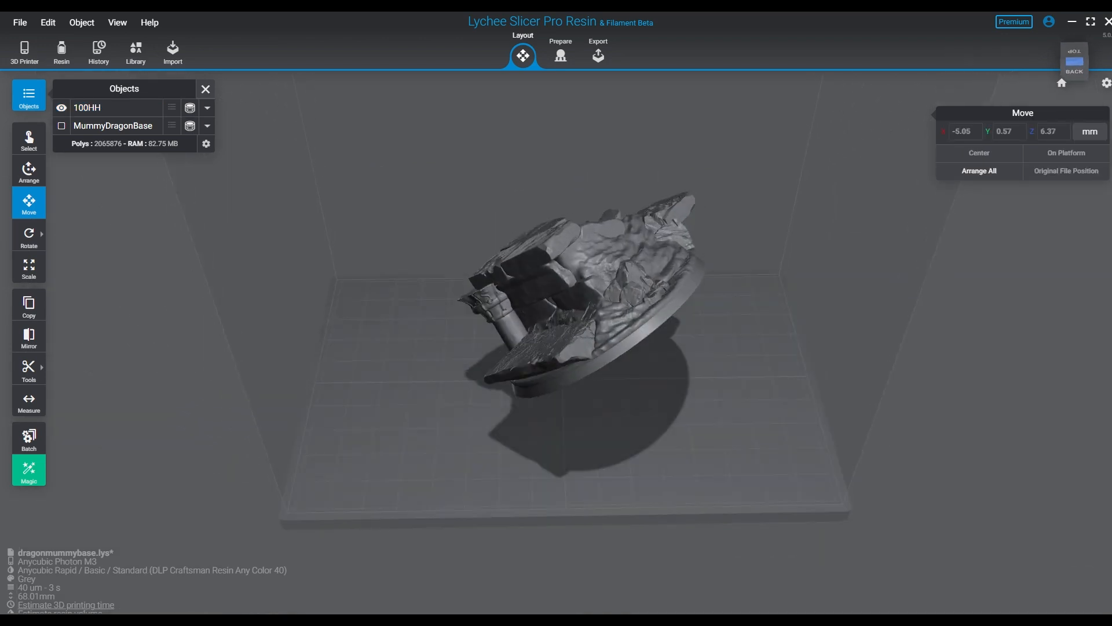
- Search 100HH for islands with Real accuracy and inspect the marked islands across its hollow interior and rim
left_click(560, 55)
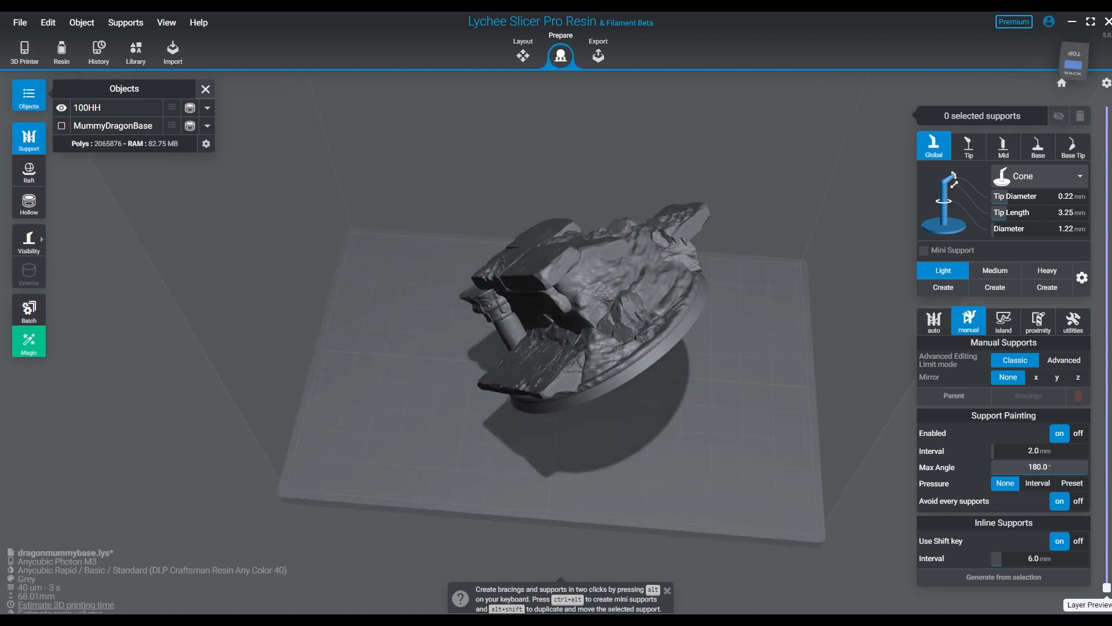
left_click(29, 171)
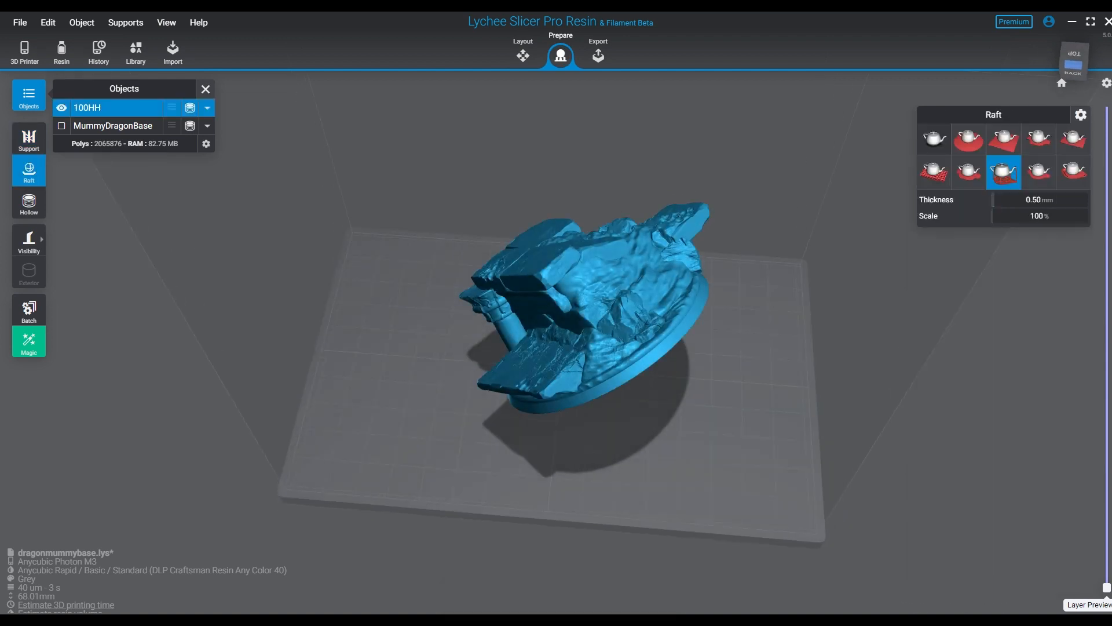
left_click(29, 140)
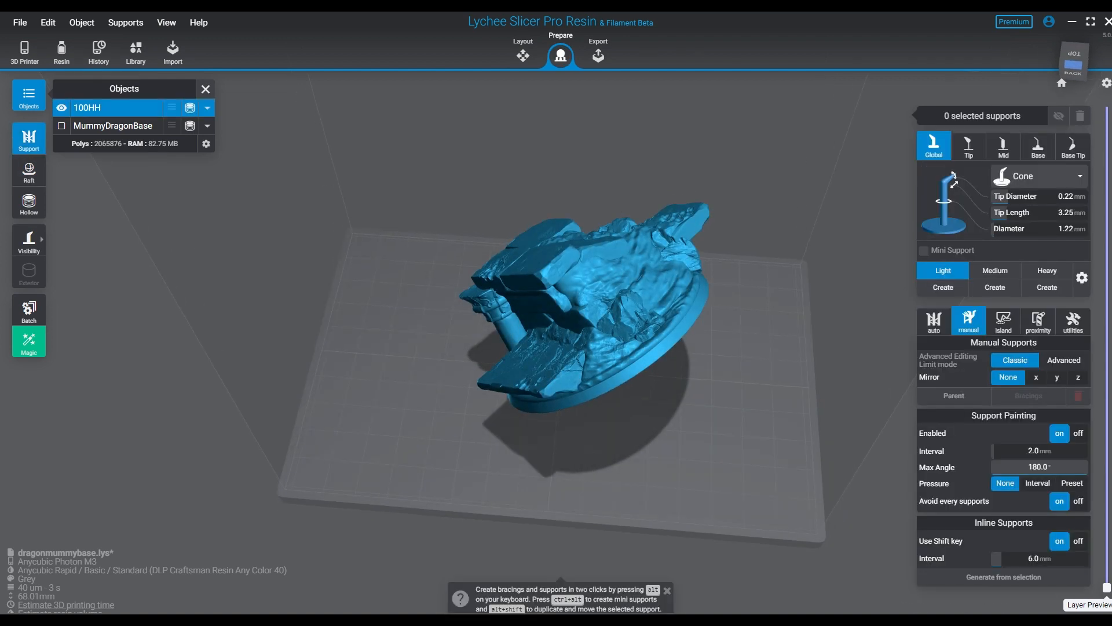
left_click_drag(521, 386, 460, 290)
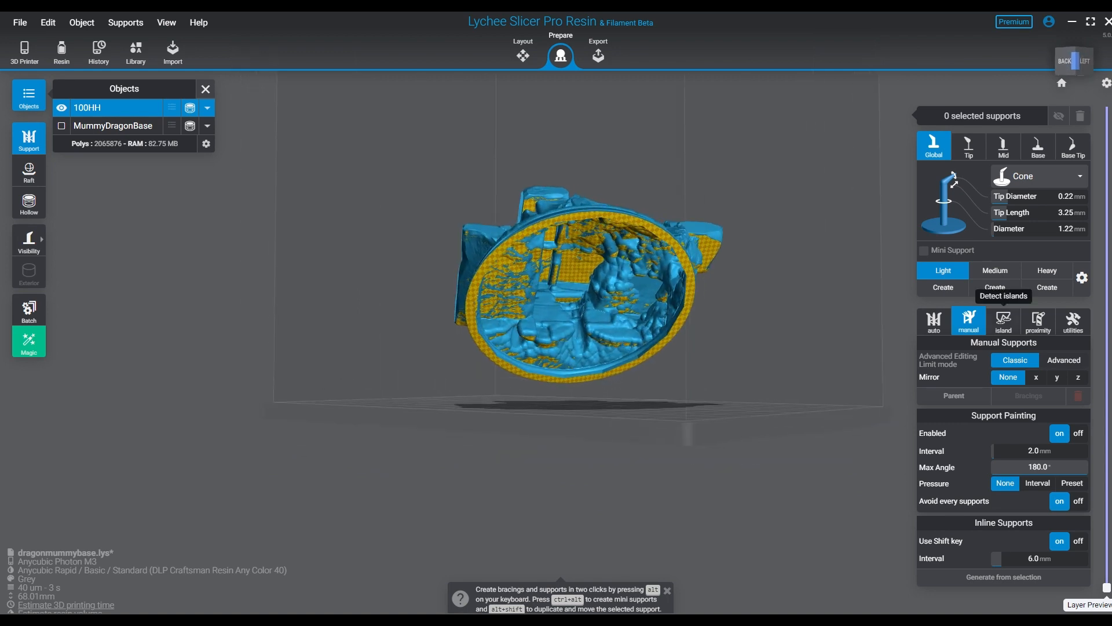
left_click(1004, 320)
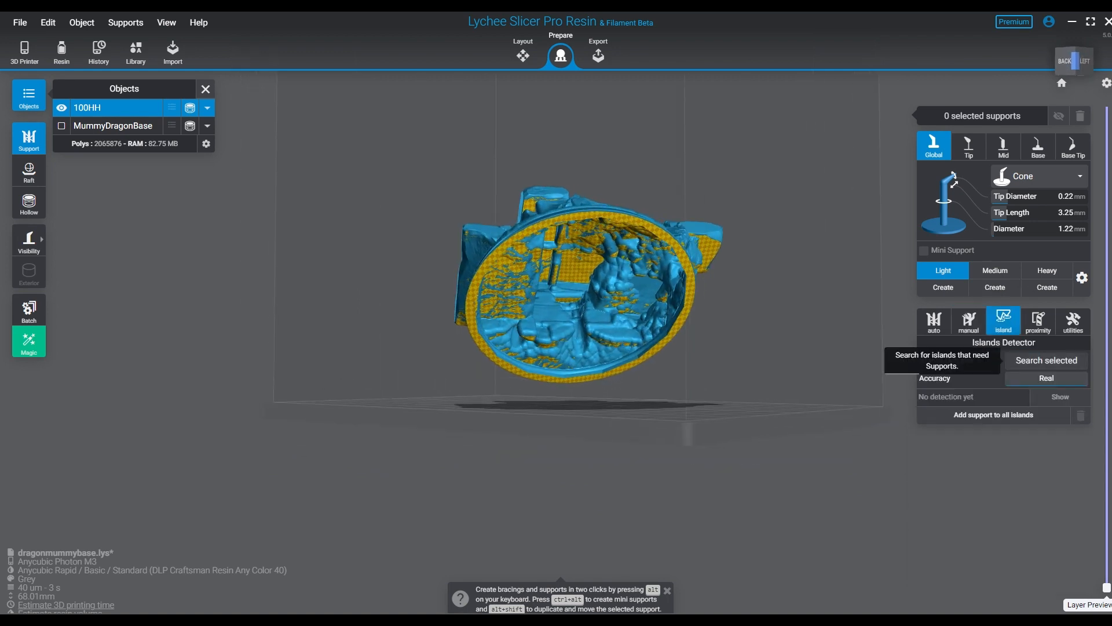
left_click(1046, 359)
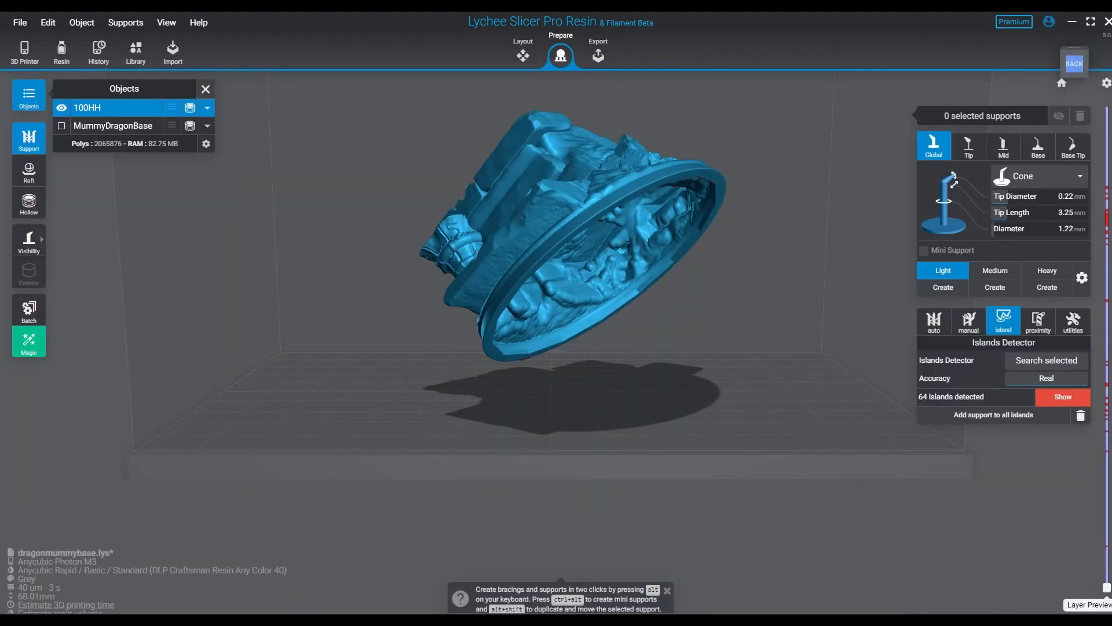
scroll(560, 261, "up", 5)
right_click_drag(579, 359, 486, 124)
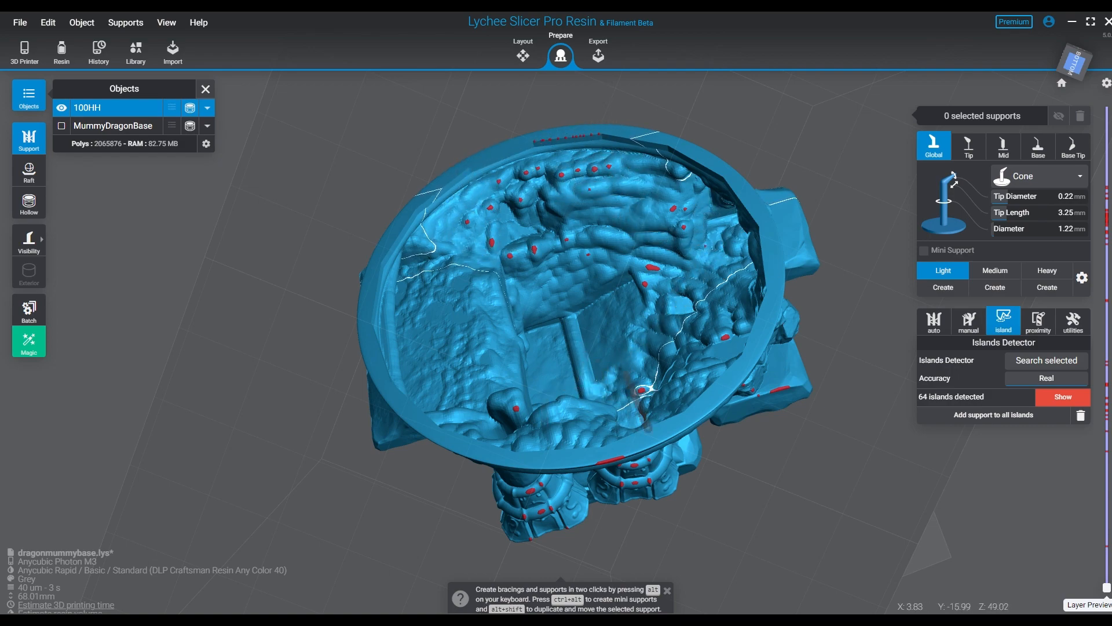
- Place five Medium cone supports in a row along the lowest island under 100HH's rim
right_click_drag(641, 390, 539, 347)
scroll(578, 435, "up", 5)
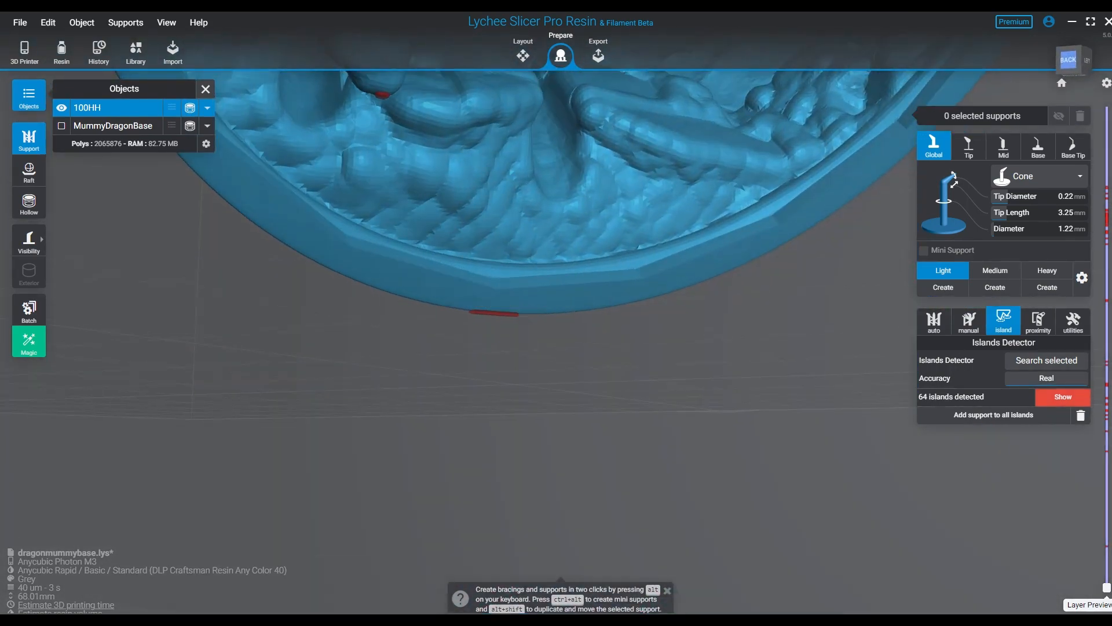
left_click(995, 271)
scroll(565, 324, "up", 5)
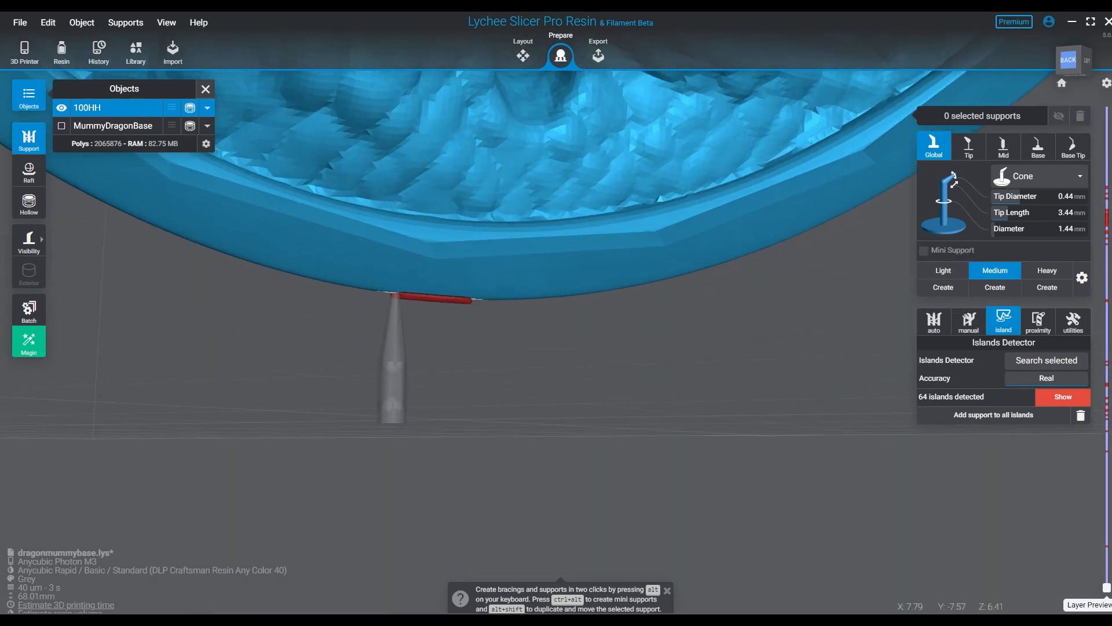
left_click(395, 294)
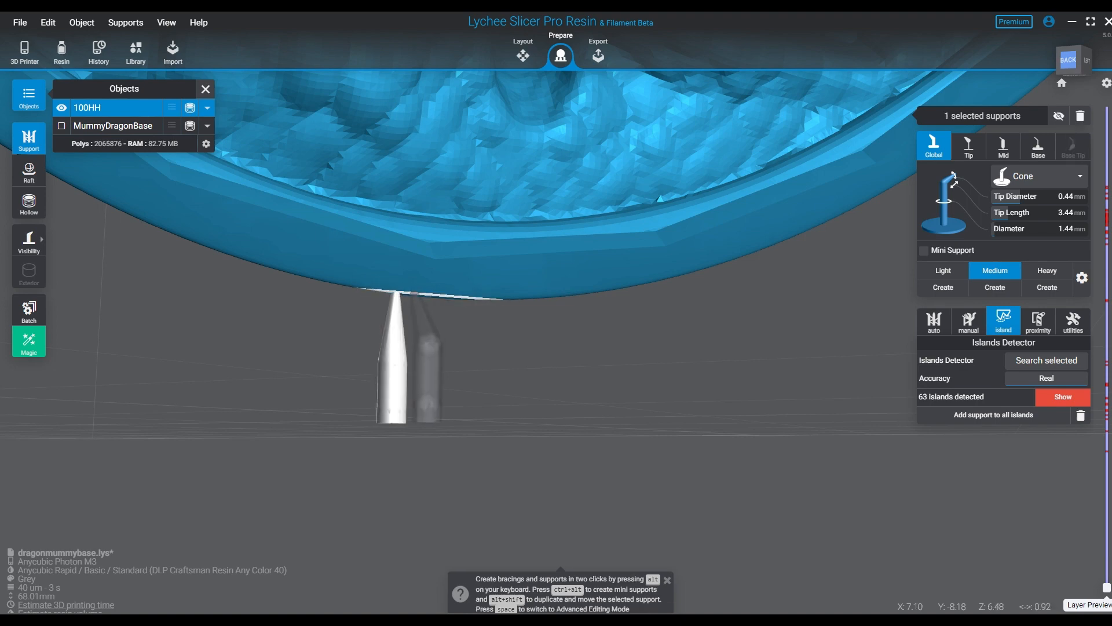
left_click(415, 293)
left_click(438, 295)
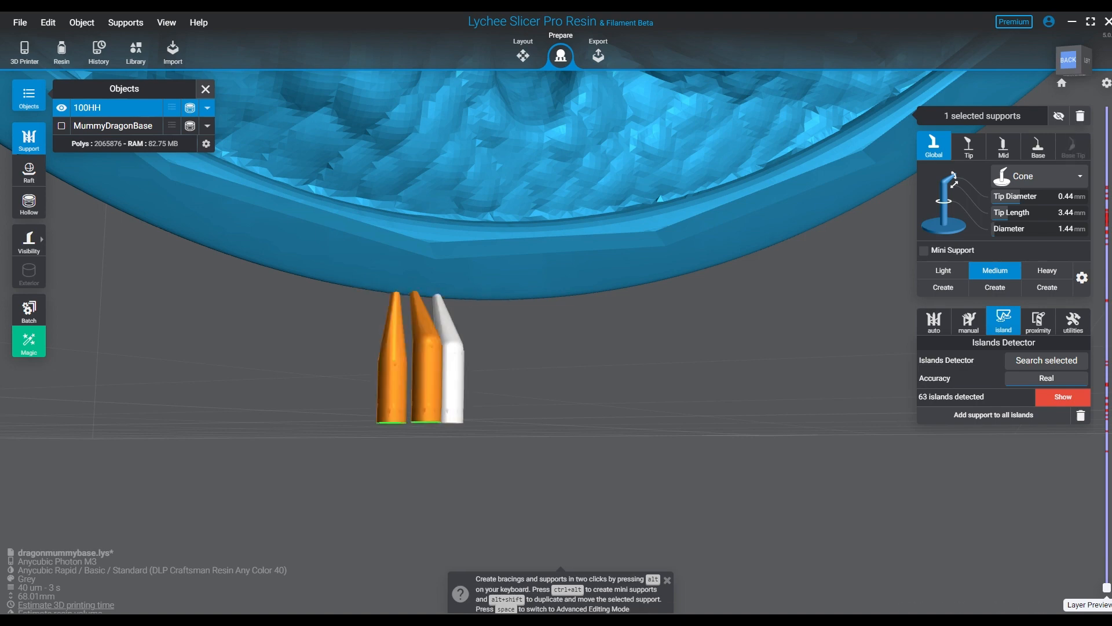
left_click(471, 297)
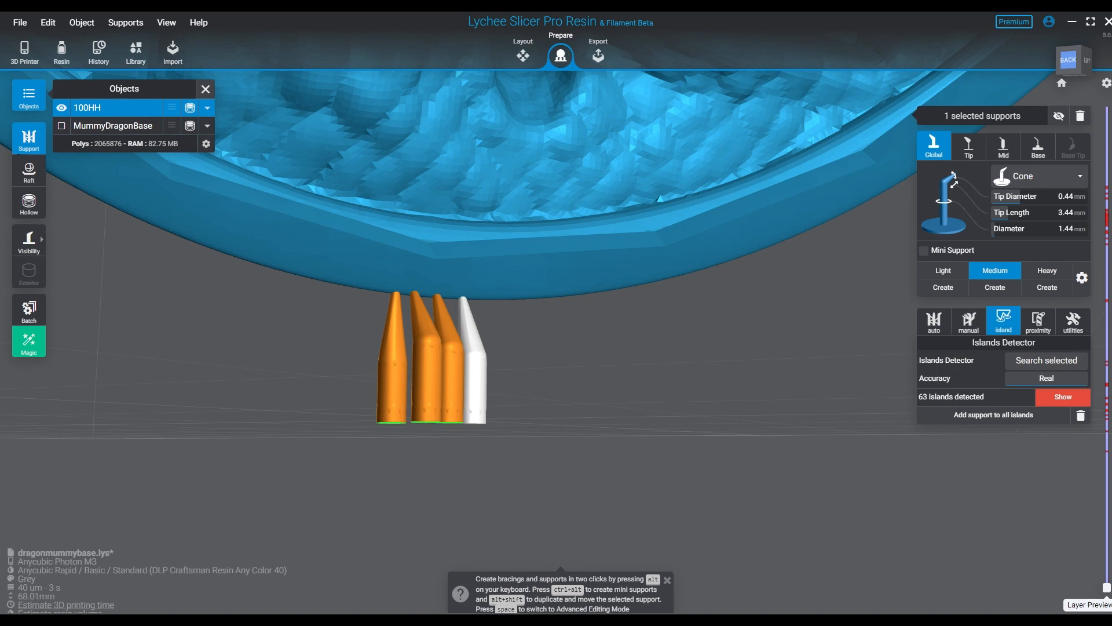
left_click(491, 299)
right_click_drag(504, 313, 431, 330)
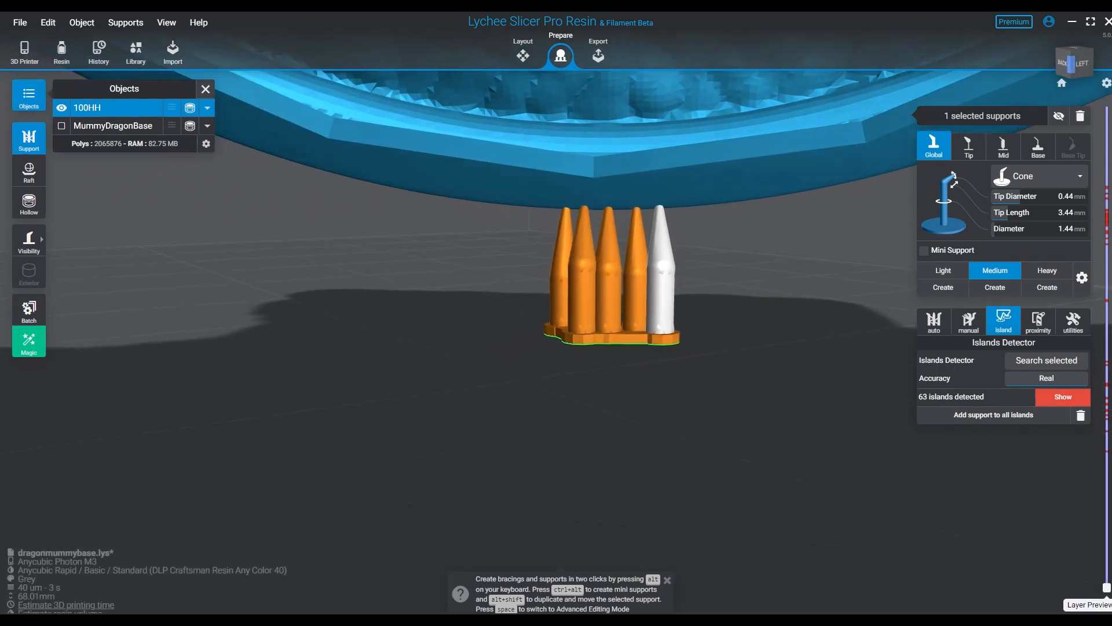
middle_click_drag(643, 302, 434, 302)
right_click_drag(435, 301, 373, 298)
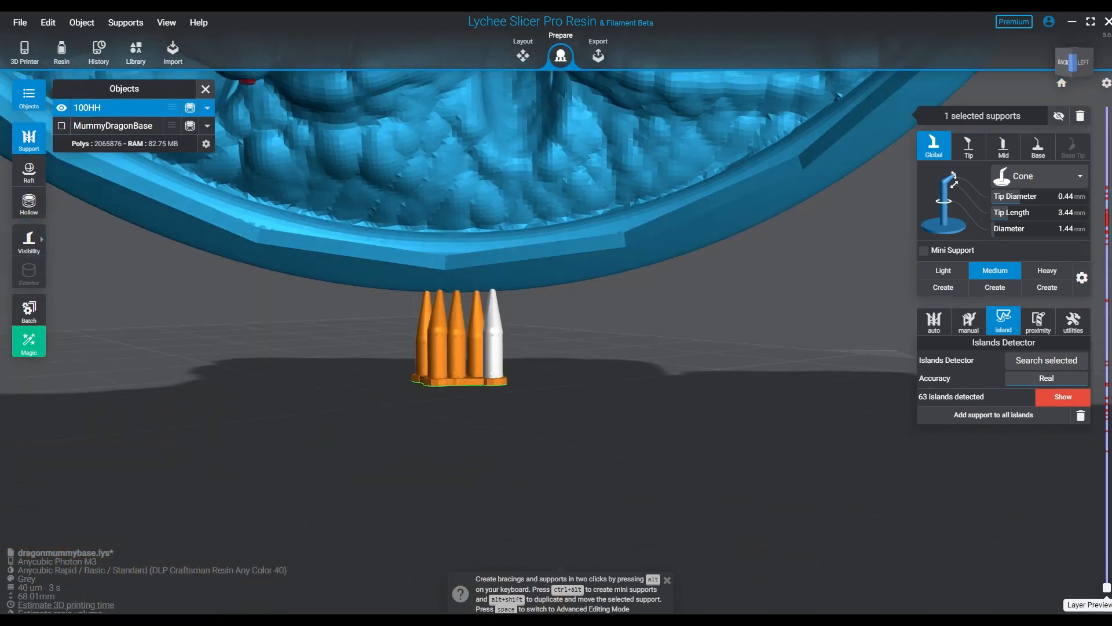
- Switch to the Light support preset and generate supports for 100HH's remaining detected islands
scroll(544, 334, "up", 3)
scroll(545, 333, "down", 6)
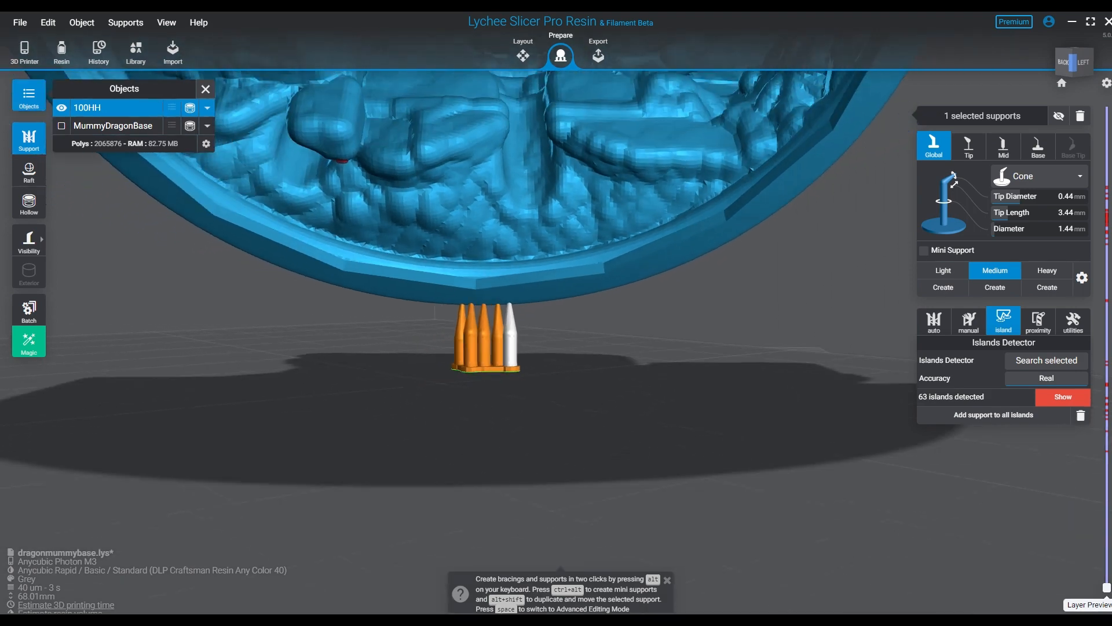
middle_click_drag(716, 254, 734, 426)
left_click(880, 393)
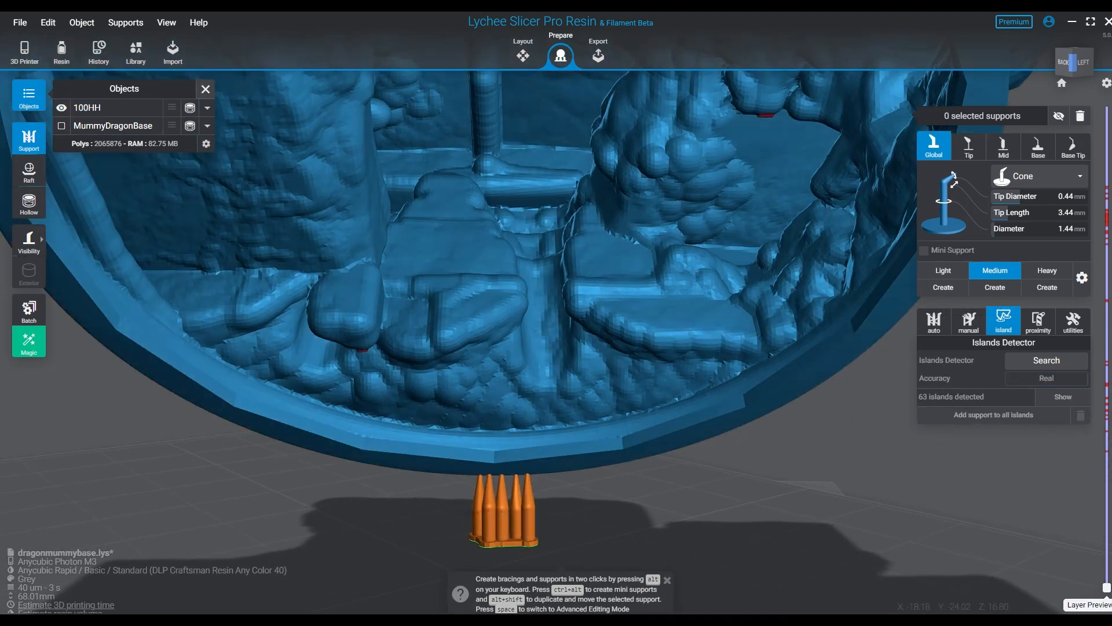
left_click(943, 270)
left_click(695, 315)
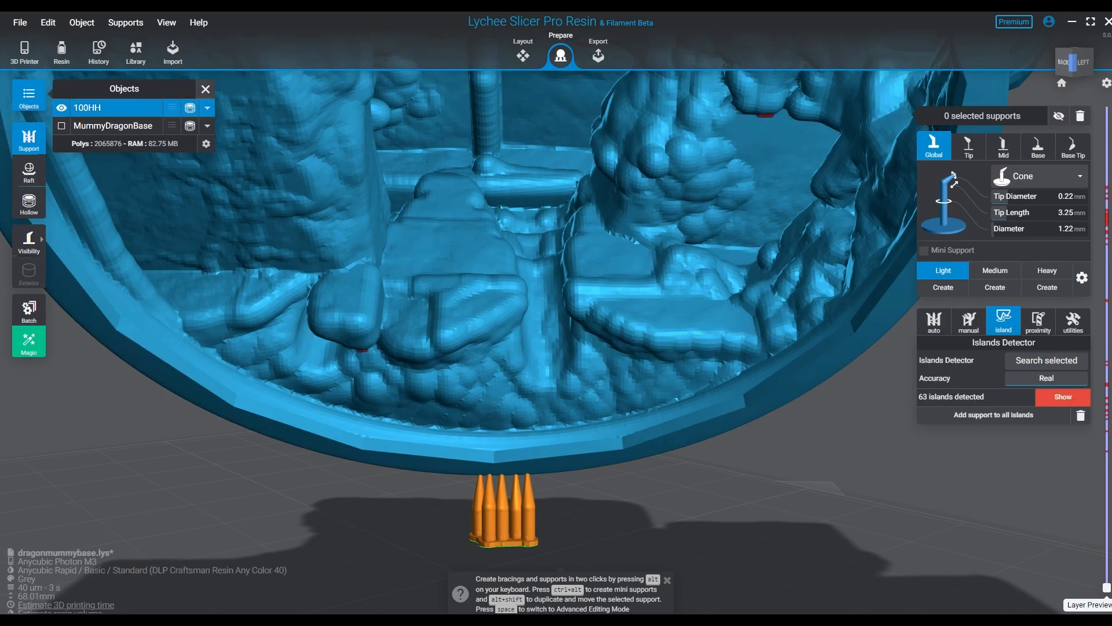
left_click(1063, 397)
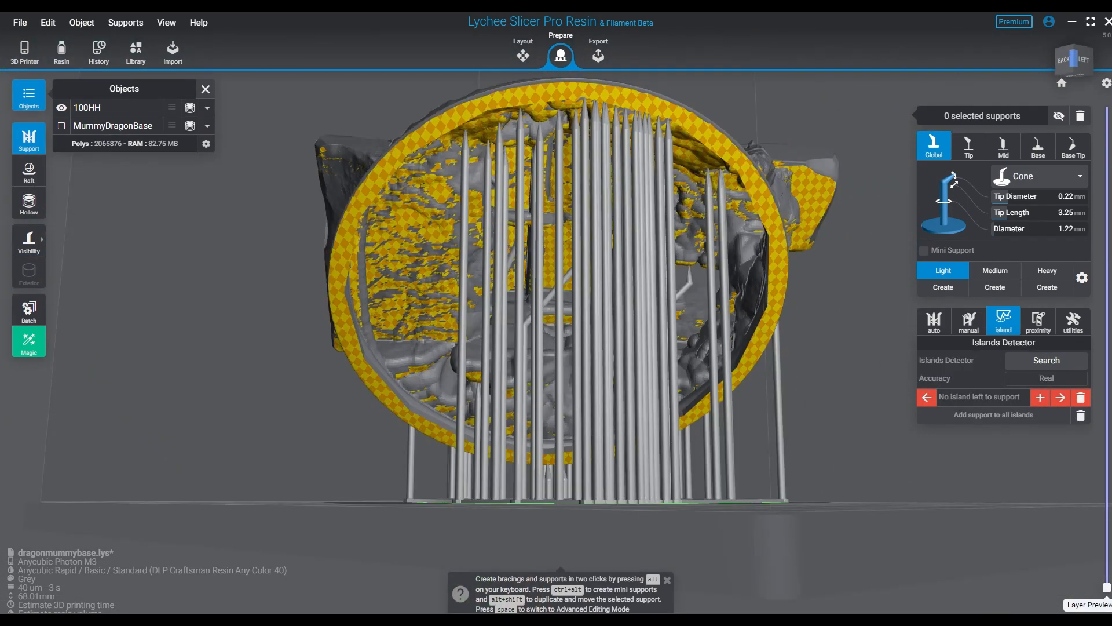
- Examine 100HH's island supports from behind, the side and below, checking coverage of the rim and hollow interior
right_click_drag(591, 289, 666, 310)
left_click(530, 313)
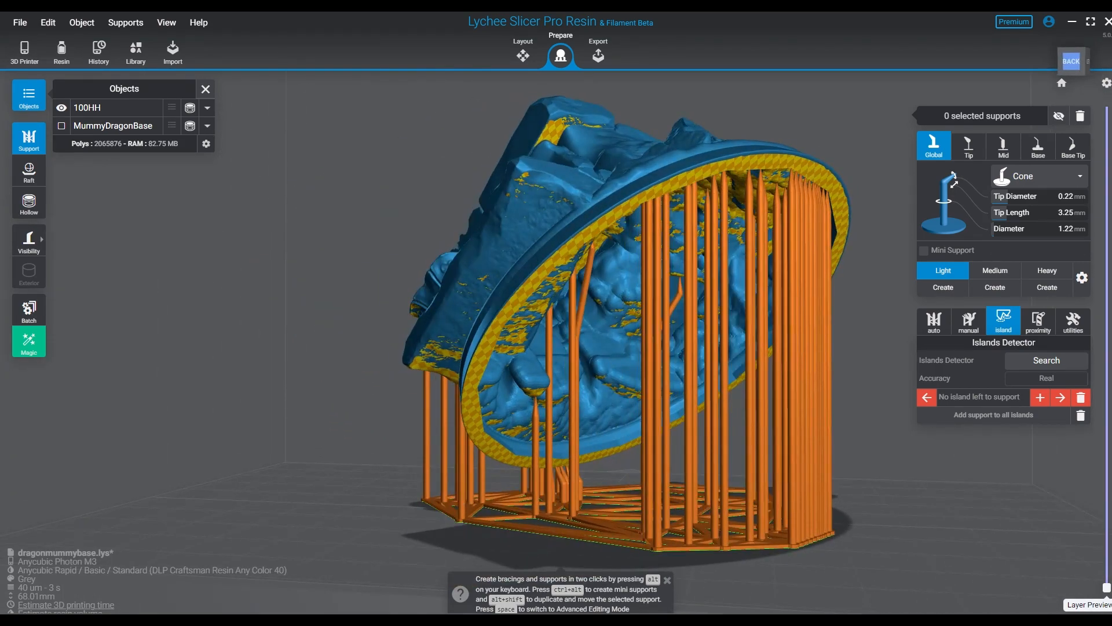
right_click_drag(576, 353, 638, 331)
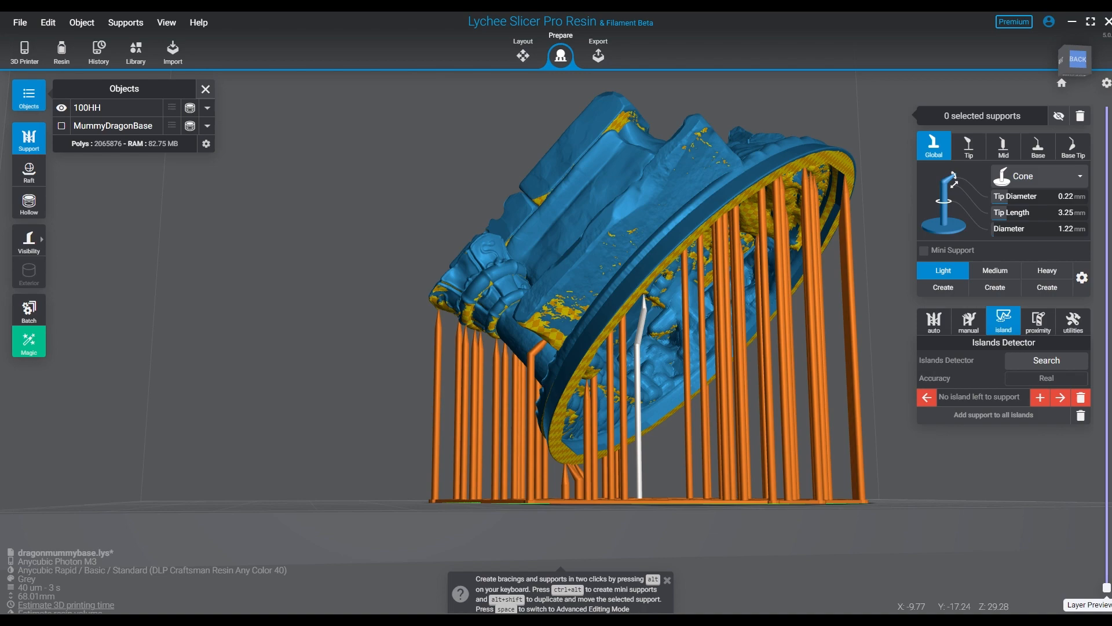
right_click_drag(869, 353, 712, 281)
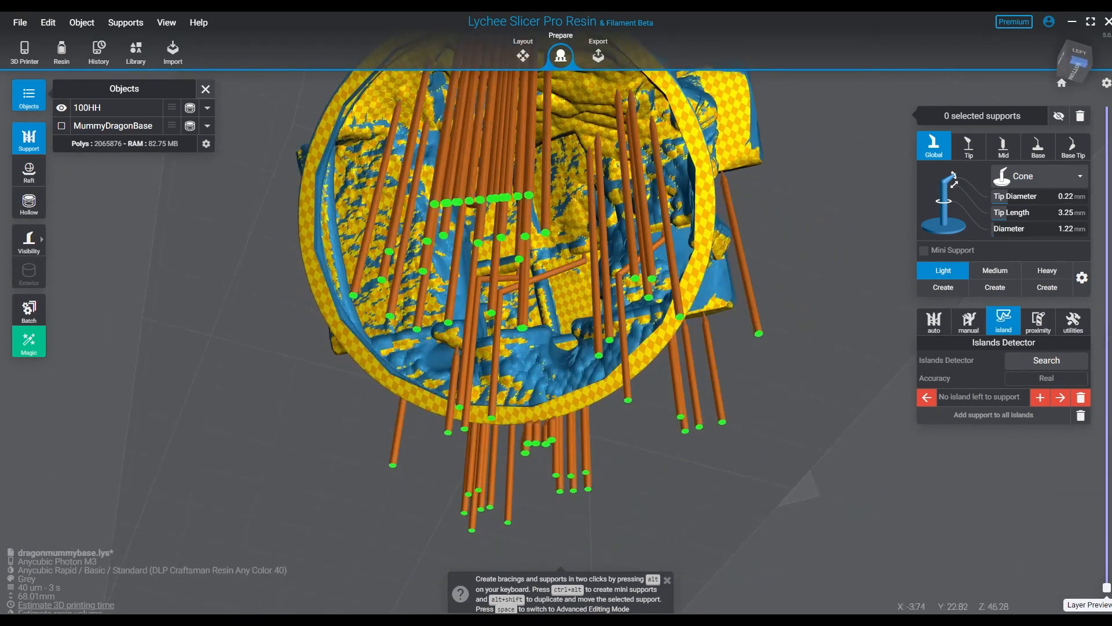
right_click_drag(547, 150, 643, 255)
key("Escape")
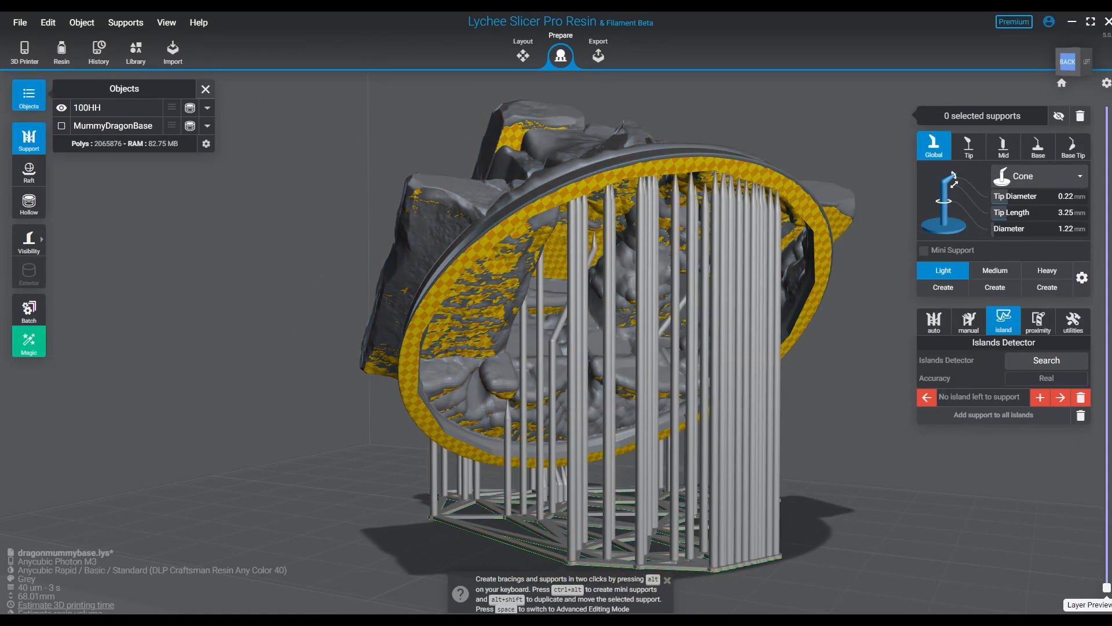
- Hide all of 100HH's supports and switch to manual support placement on the exposed lower rim
left_click(1059, 116)
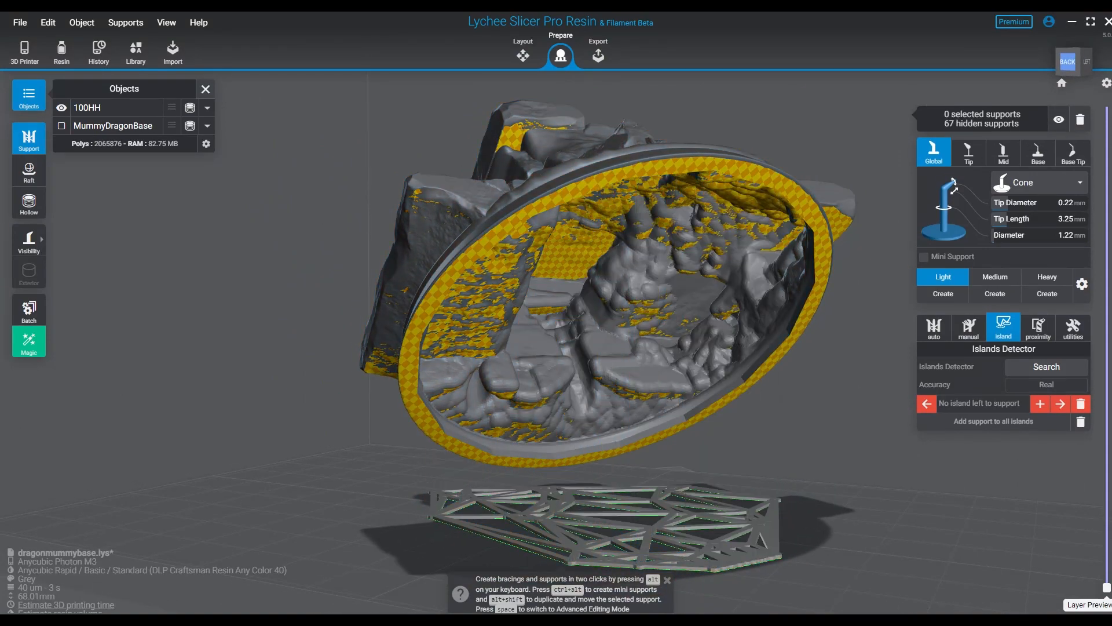
right_click_drag(614, 301, 568, 223)
scroll(567, 223, "up", 3)
scroll(570, 357, "up", 4)
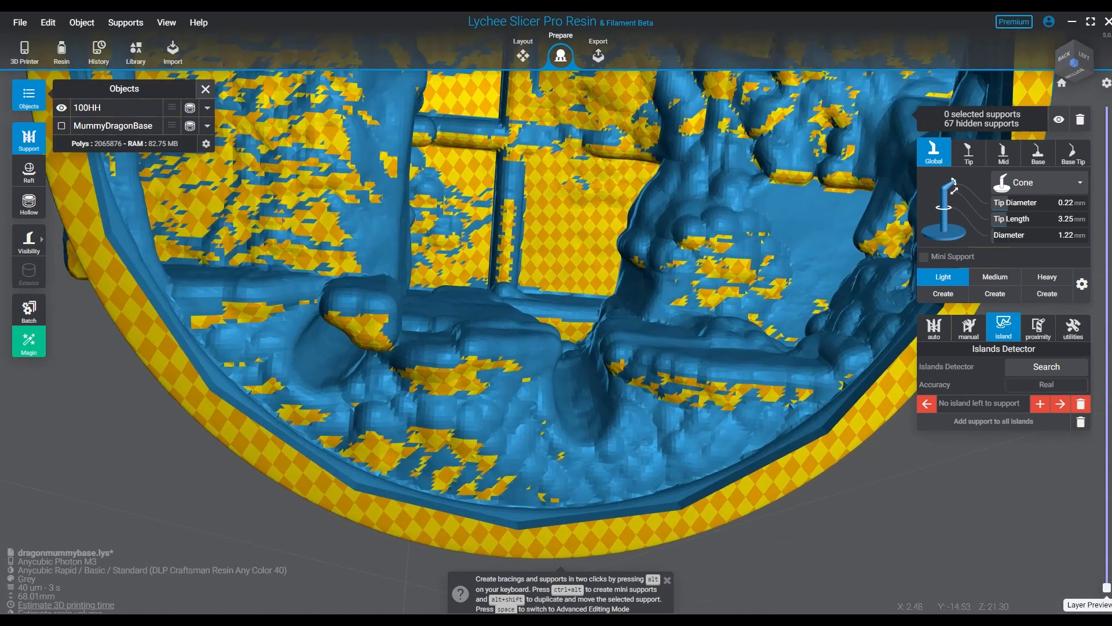
middle_click_drag(570, 356, 548, 267)
left_click(968, 327)
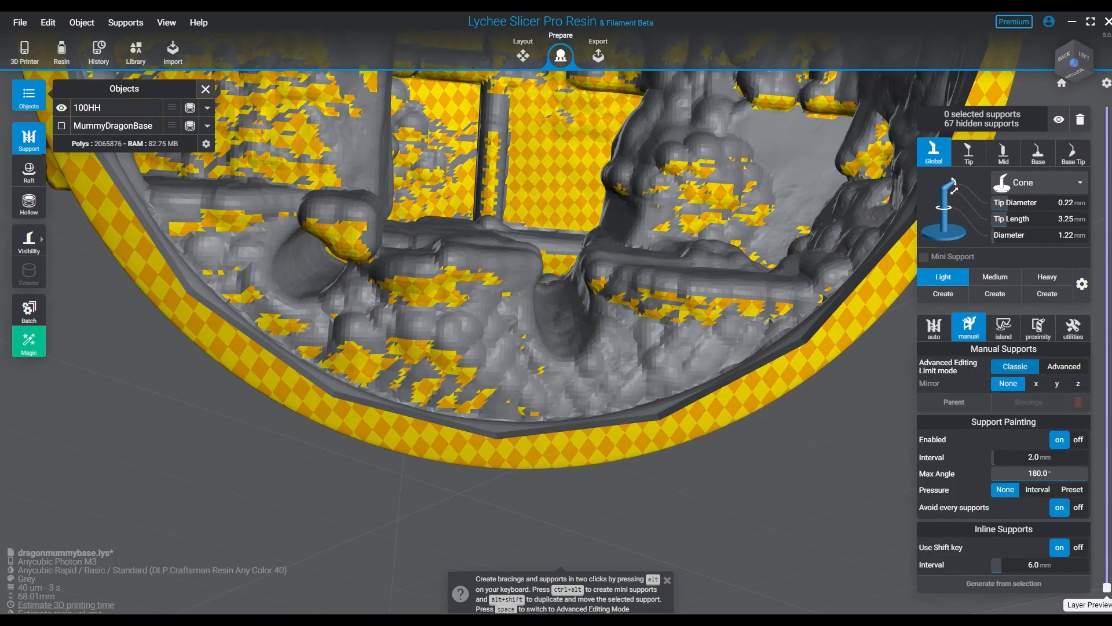
left_click(556, 325)
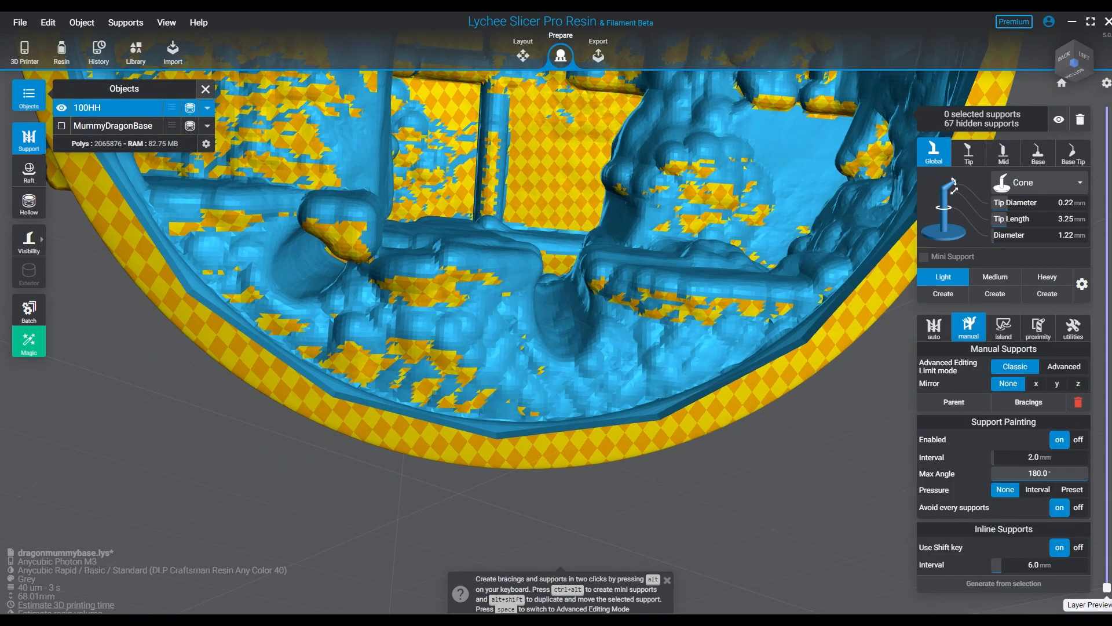
- Try X mirroring for manual supports by previewing positions on 100HH's rim and interior
left_click(1036, 383)
scroll(539, 460, "down", 3)
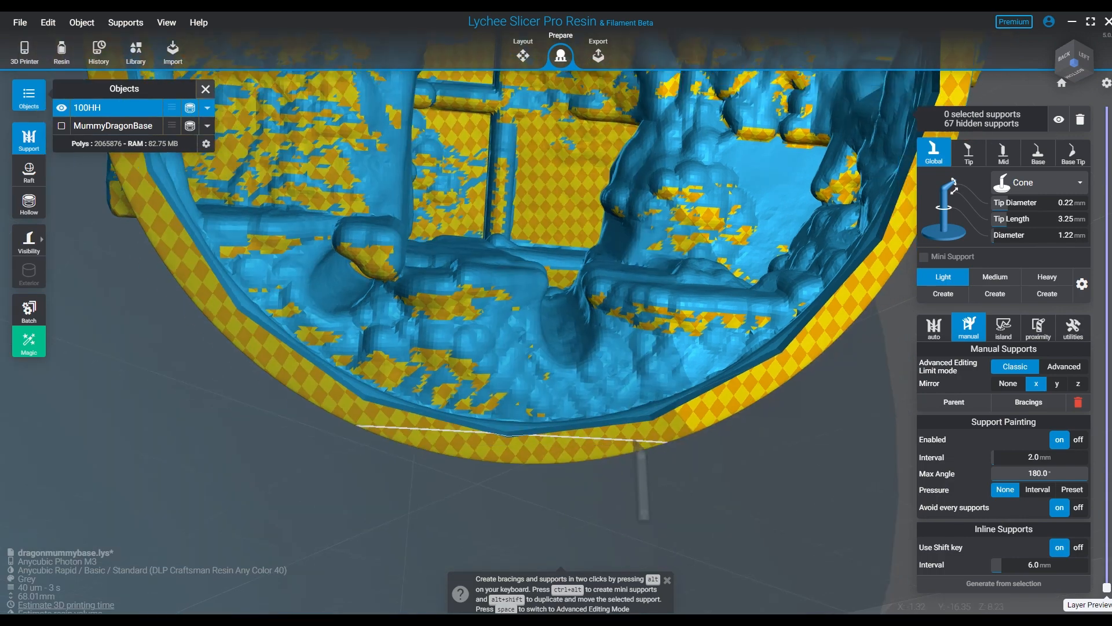
right_click_drag(643, 449, 650, 486)
scroll(650, 485, "up", 2)
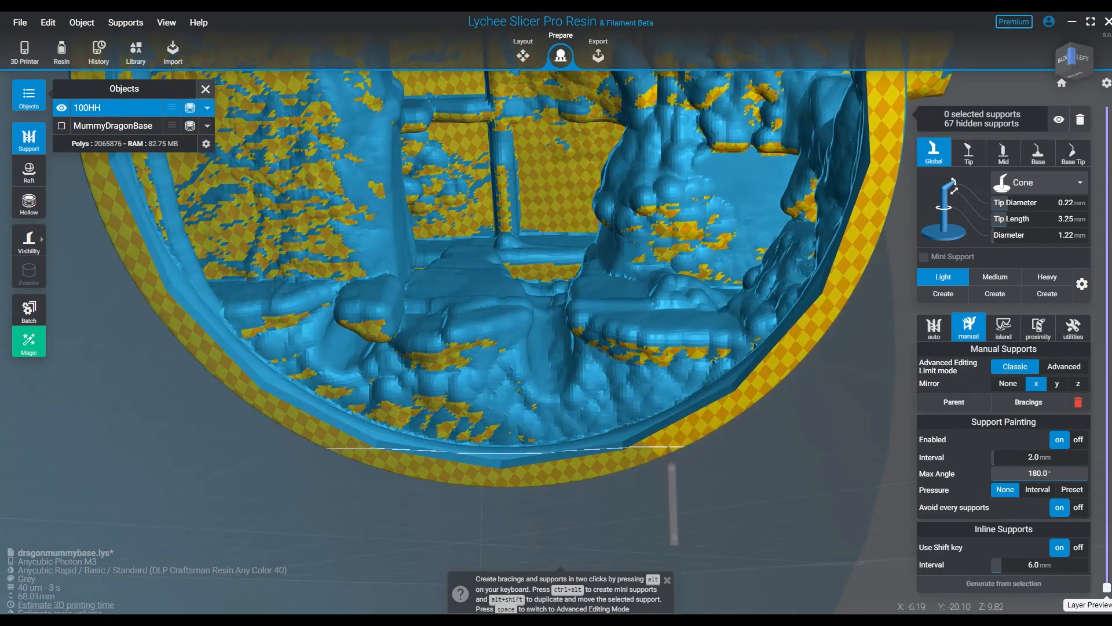
scroll(621, 431, "down", 2)
middle_click_drag(620, 307, 617, 438)
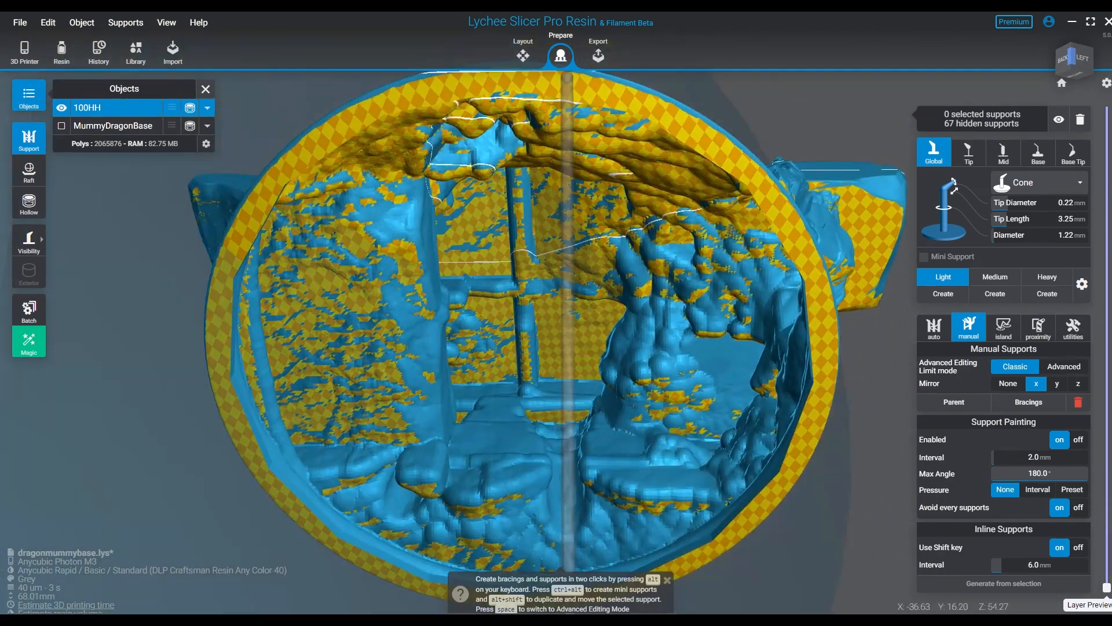
mouse_move(775, 285)
right_mouse_down()
mouse_move(704, 365)
mouse_move(770, 298)
right_mouse_up()
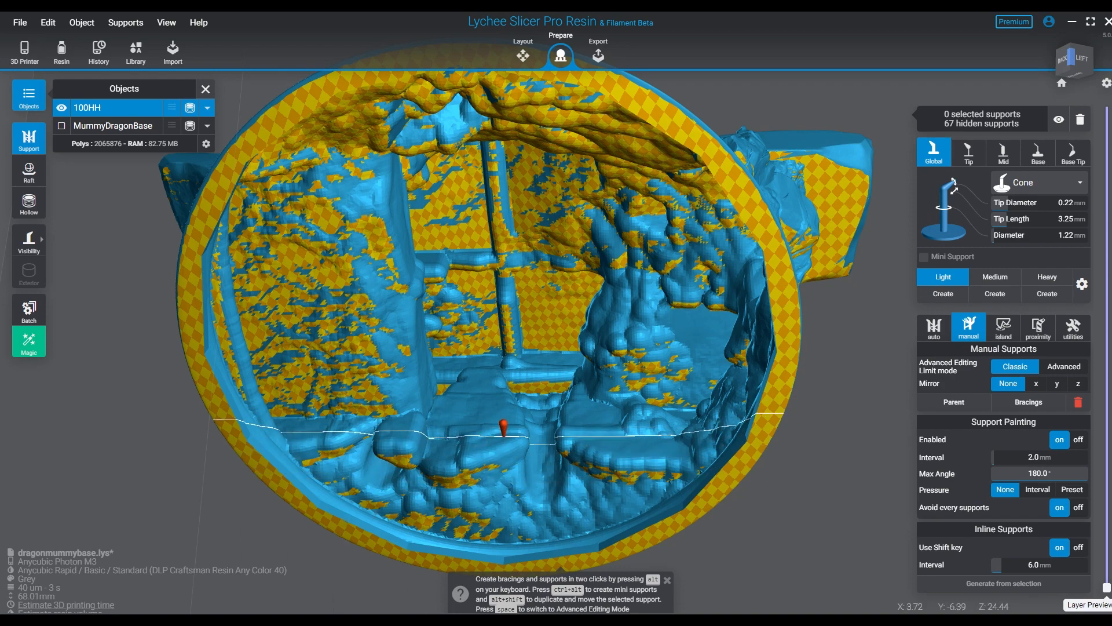
- Place a row of Light cone supports along 100HH's rim from its lowest point up the negative X side
right_click_drag(503, 436, 566, 505)
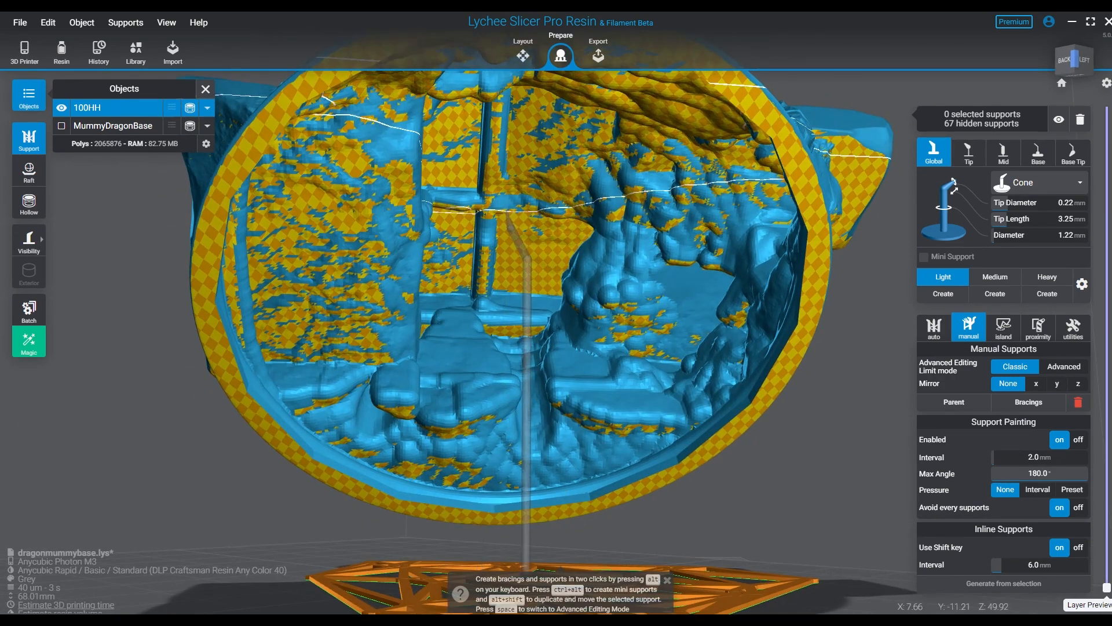
scroll(447, 471, "up", 2)
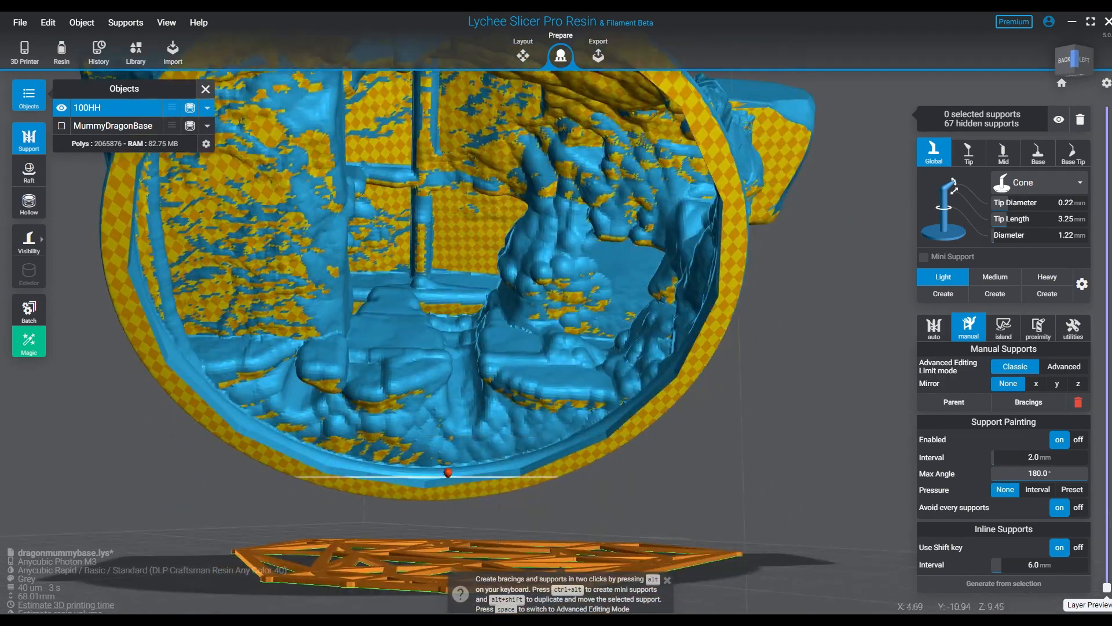
left_click_drag(422, 497, 434, 497)
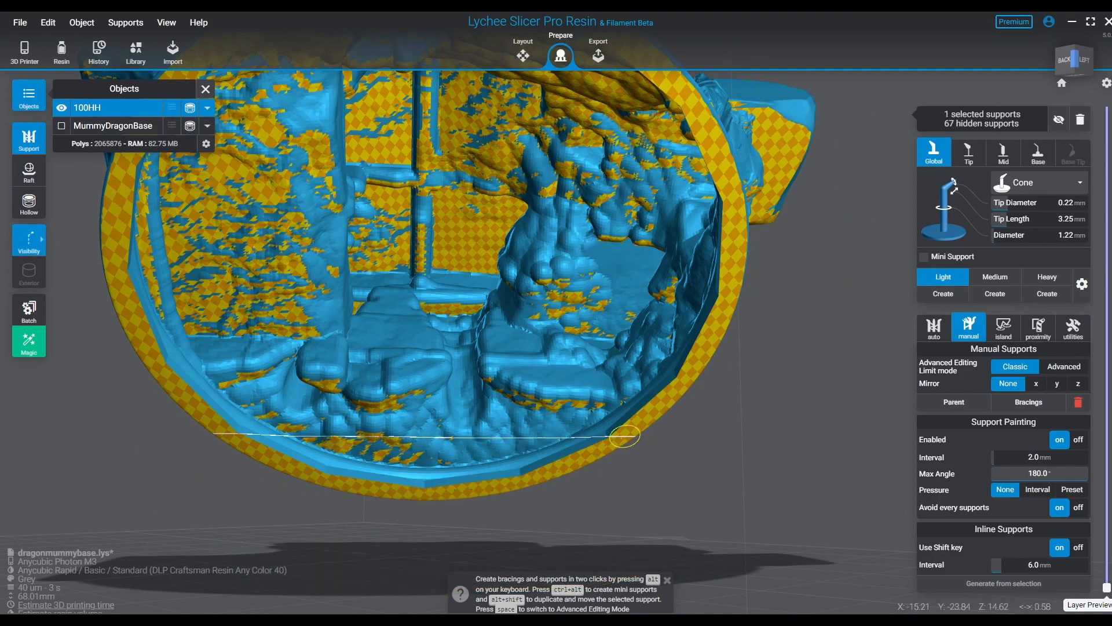
left_click_drag(624, 435, 626, 435)
mouse_move(626, 436)
right_mouse_down()
mouse_move(643, 371)
mouse_move(634, 431)
mouse_move(615, 347)
right_mouse_up()
left_click(426, 381)
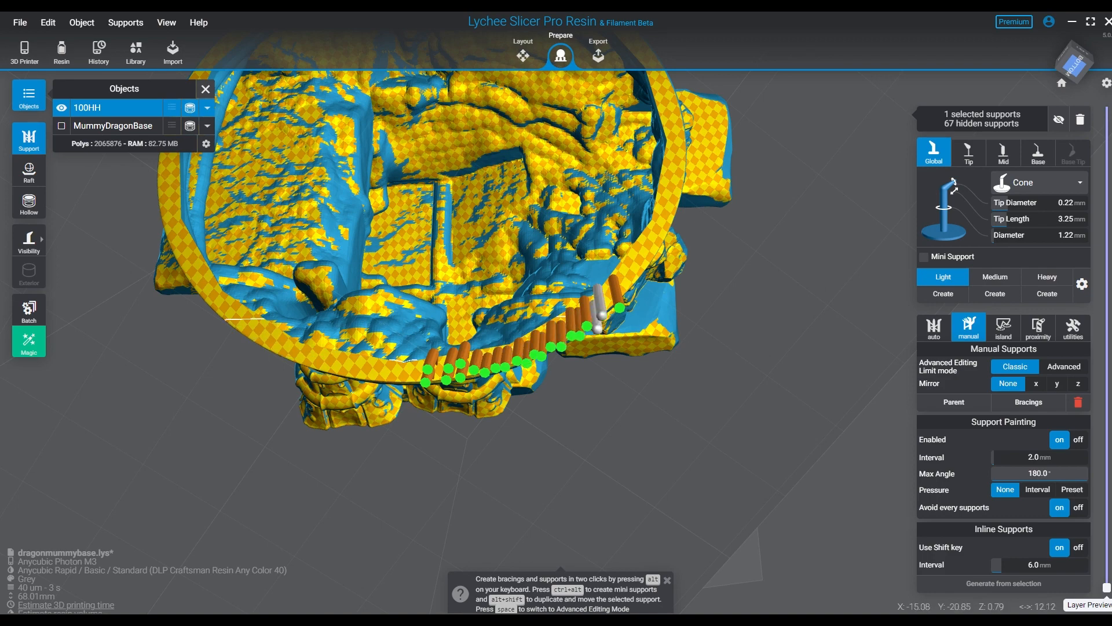
- Add a second, staggered row of Light cone supports along the inner edge of the rim's negative X side
right_click_drag(799, 435, 388, 406)
scroll(443, 463, "up", 4)
middle_click_drag(458, 460, 595, 451)
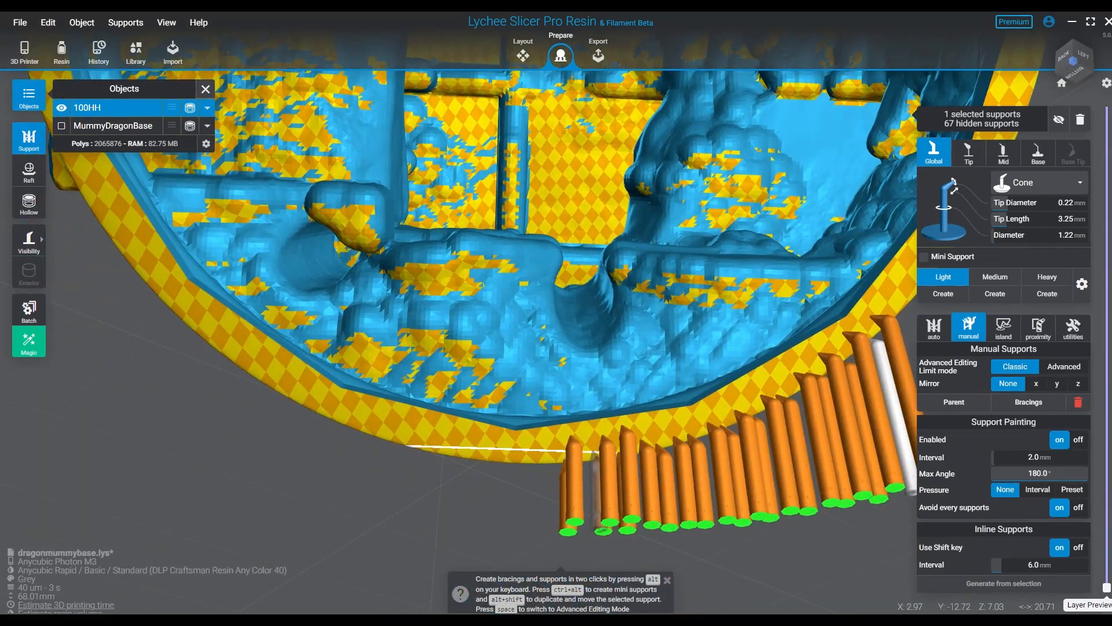
left_click(591, 456)
left_click(592, 426)
left_click(665, 423)
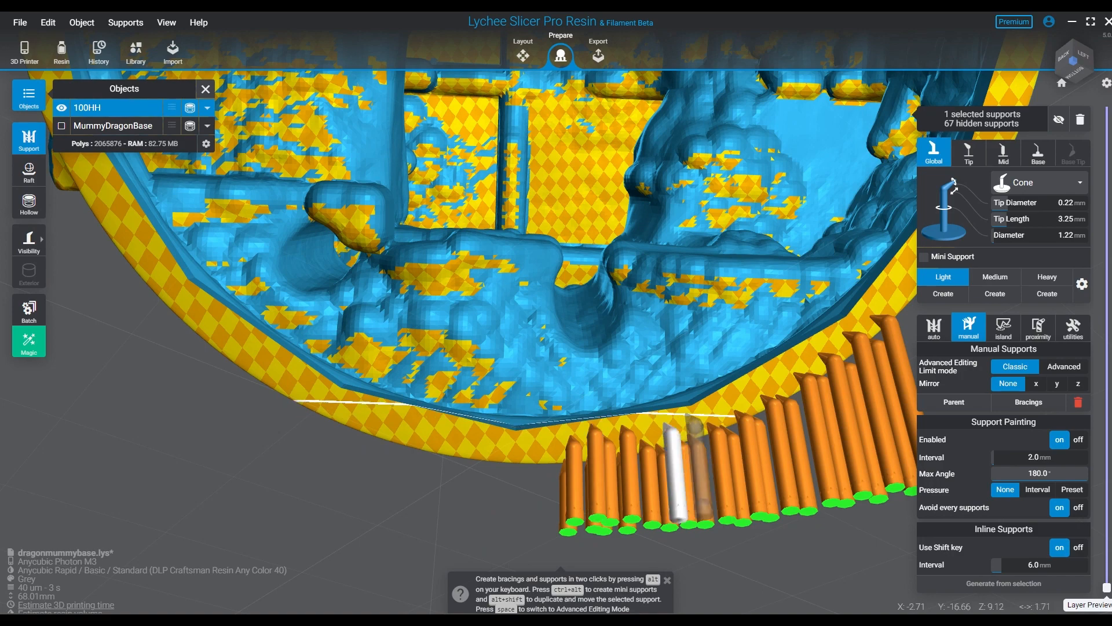
left_click(690, 414)
left_click(720, 402)
left_click(766, 382)
left_click(790, 359)
left_click(820, 336)
right_click_drag(819, 348, 799, 423)
middle_click_drag(782, 457, 790, 353)
right_click_drag(689, 390, 730, 370)
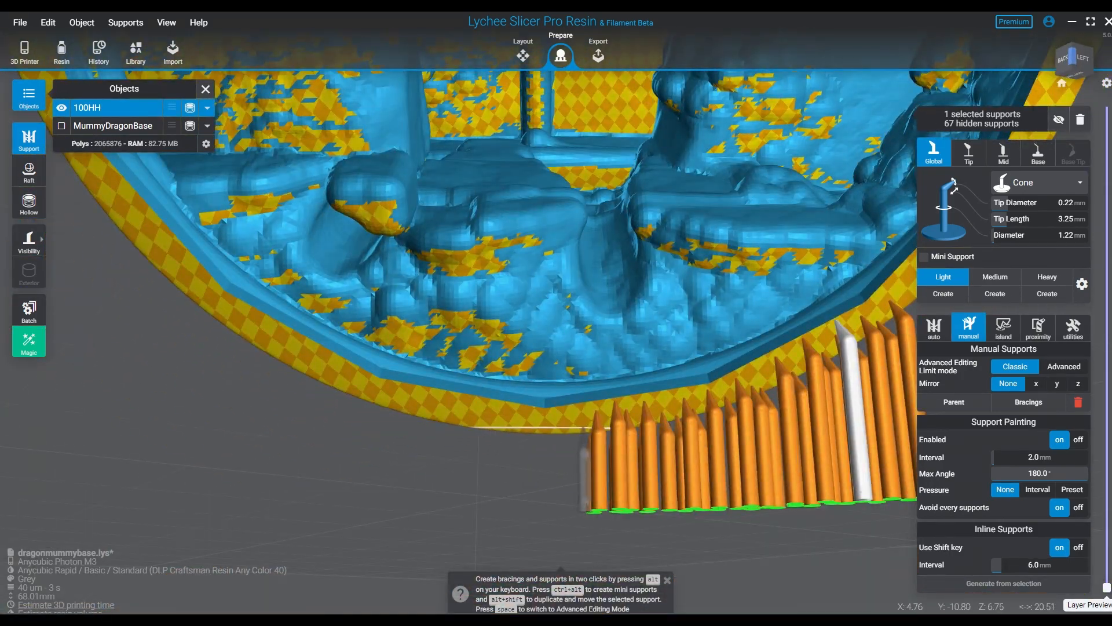
left_click(626, 535)
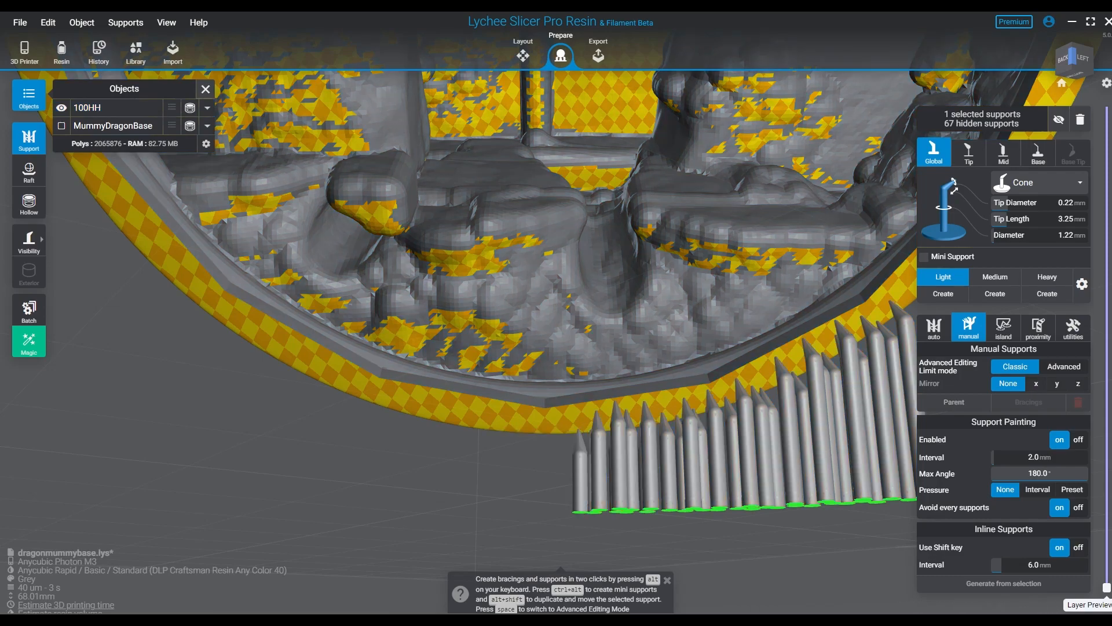
- Unhide the island supports and place rows of Light cone supports along the rim's positive X side
key("alt+h")
right_click_drag(843, 434, 834, 359)
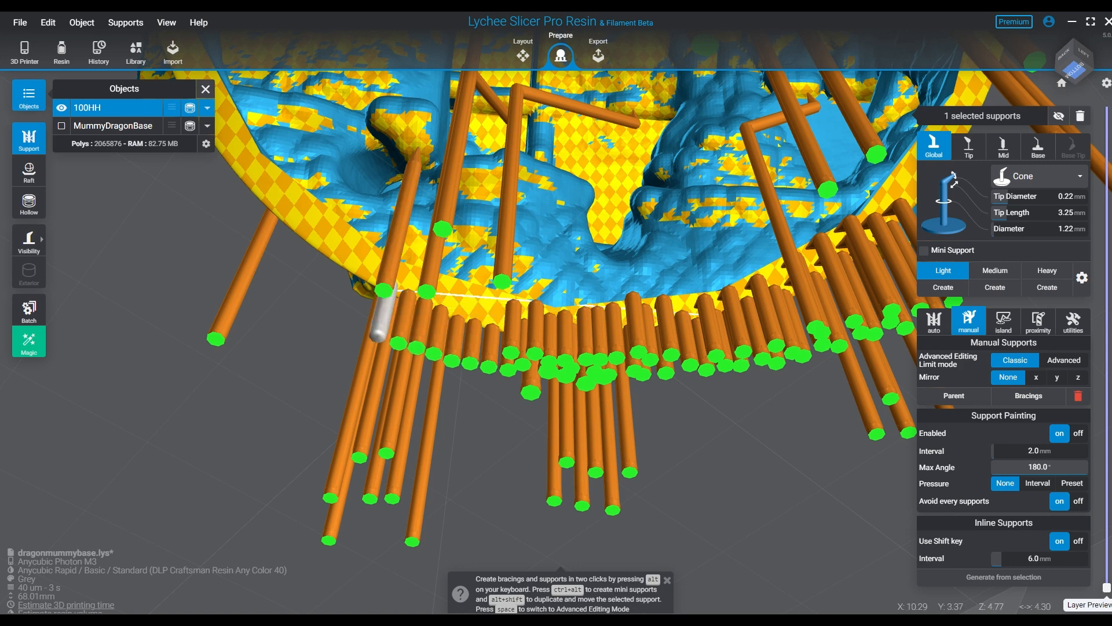
left_click(353, 268)
left_click(328, 253)
left_click(311, 234)
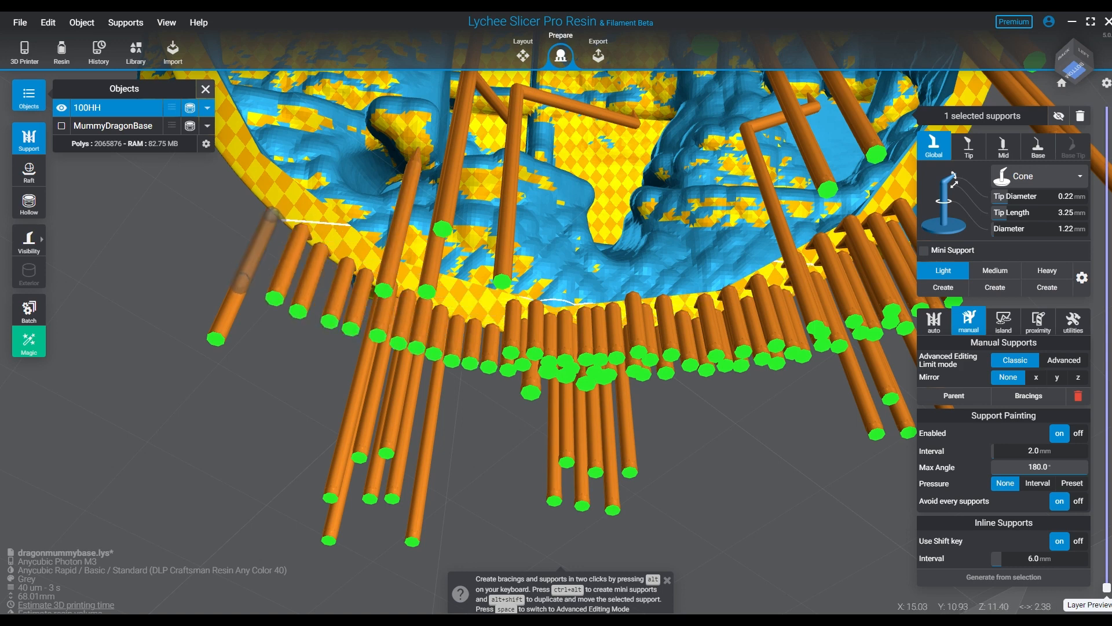
left_click(285, 218)
left_click(265, 201)
right_click_drag(238, 172, 423, 272)
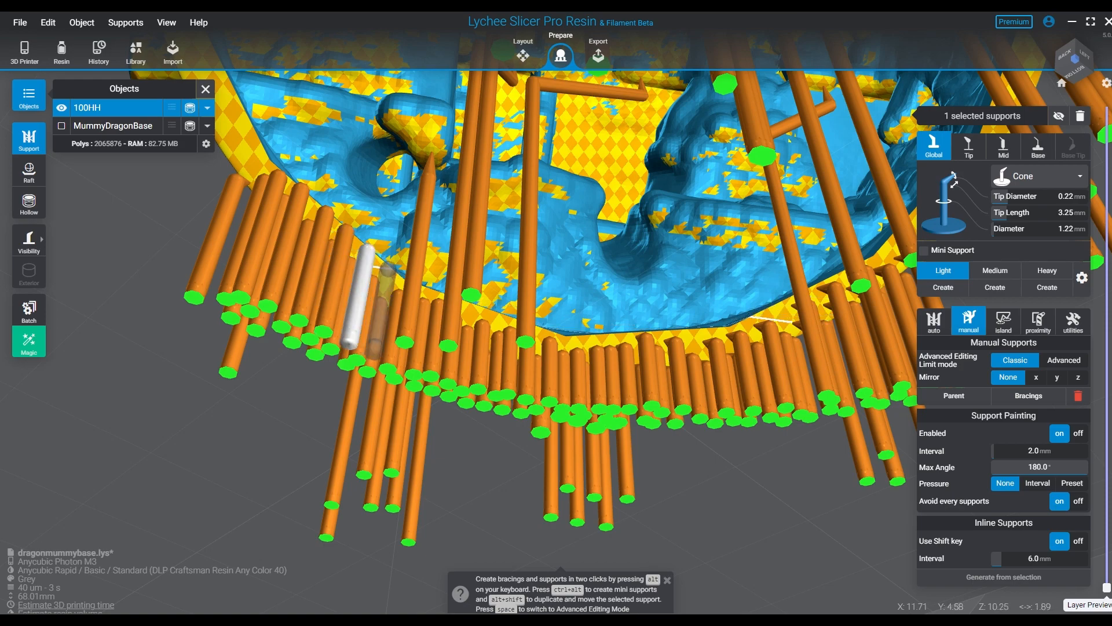
- Fill the gaps in the lower rim's support band with more Light cone supports and check it from below
right_click_drag(367, 275, 316, 353)
mouse_move(420, 368)
right_mouse_down()
mouse_move(510, 362)
mouse_move(429, 380)
mouse_move(427, 348)
right_mouse_up()
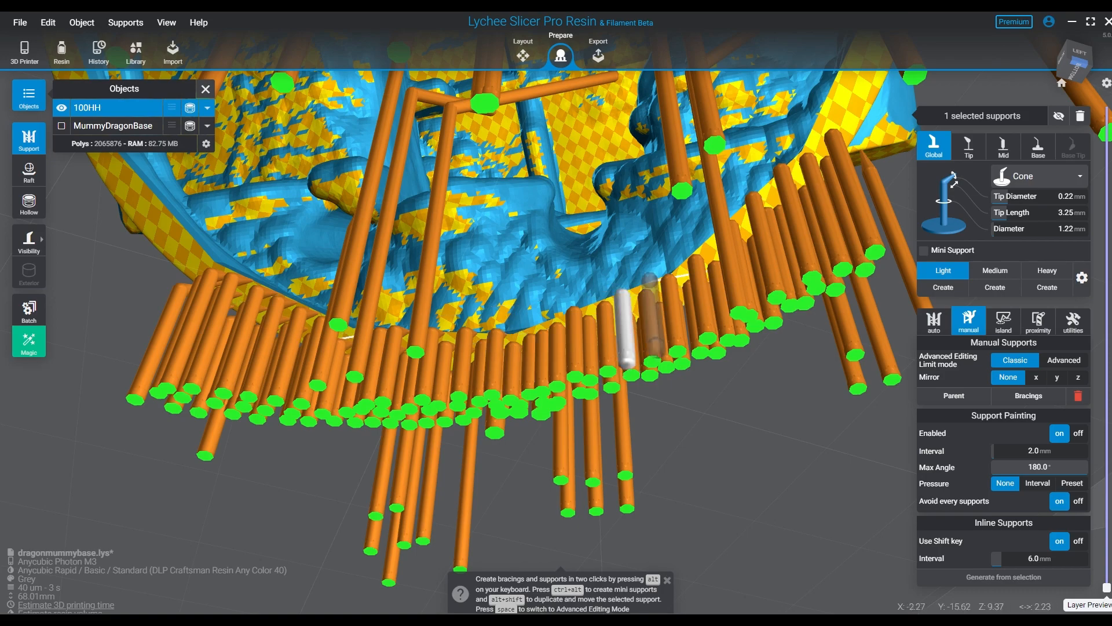
right_click_drag(742, 213, 481, 183)
right_click_drag(548, 498, 441, 249)
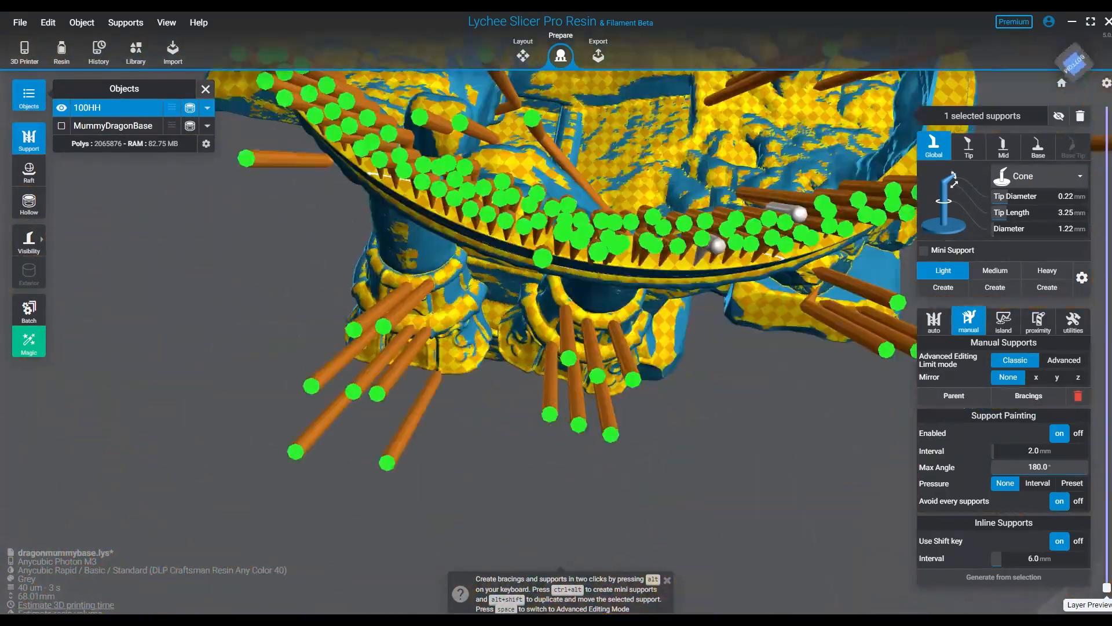
scroll(626, 142, "up", 5)
right_click_drag(633, 138, 608, 186)
right_click_drag(550, 335, 505, 446)
right_click_drag(505, 336, 330, 406)
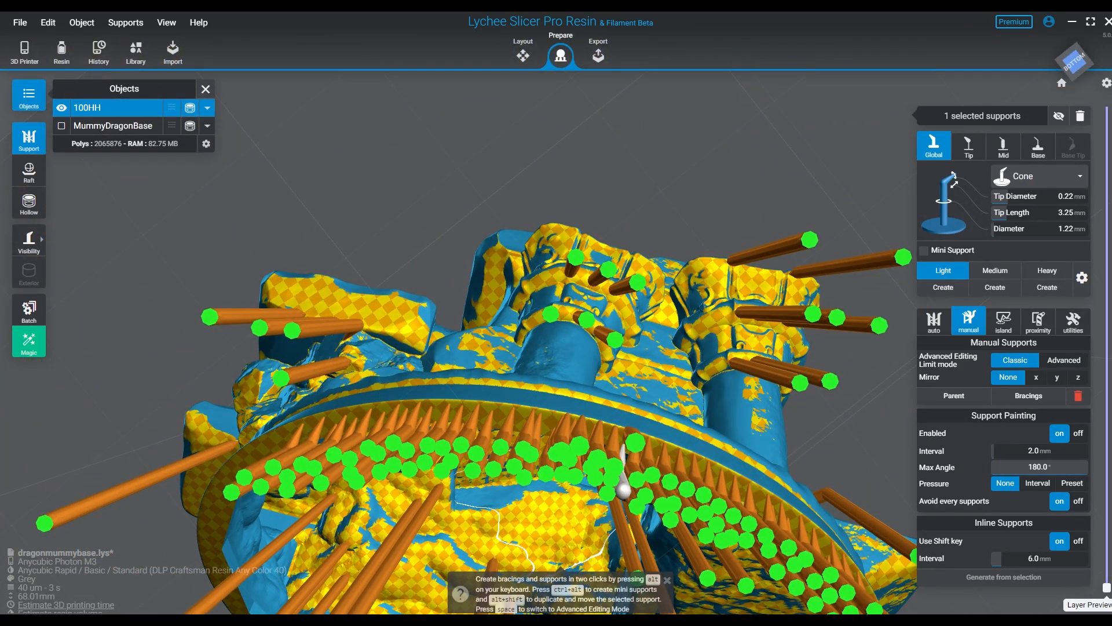
right_click_drag(579, 359, 296, 472)
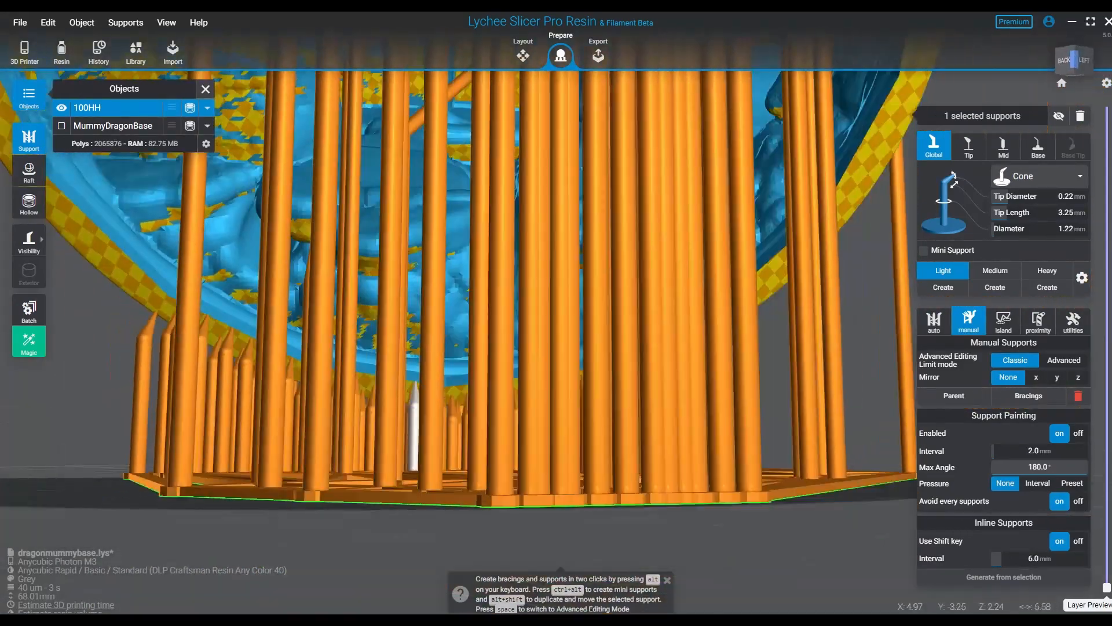
right_click_drag(413, 405, 503, 498)
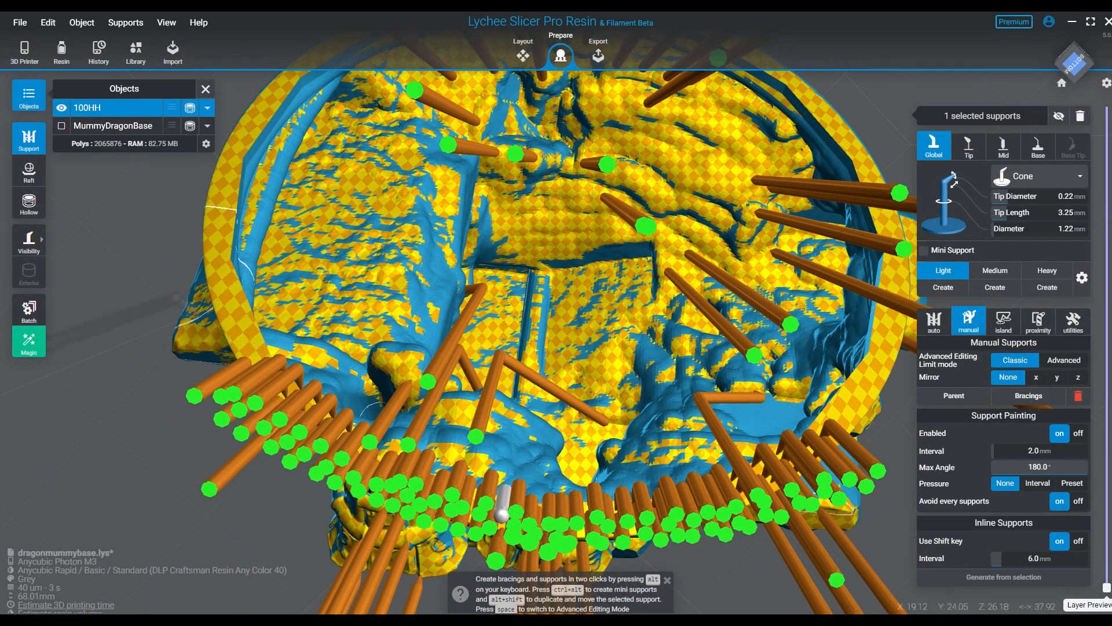
- Place a row of Light cone supports up the outer edge of 100HH's rim on its positive Y side
mouse_move(223, 316)
left_mouse_down()
mouse_move(219, 171)
mouse_move(238, 113)
left_mouse_up()
right_click_drag(278, 284, 278, 402)
left_click(278, 403)
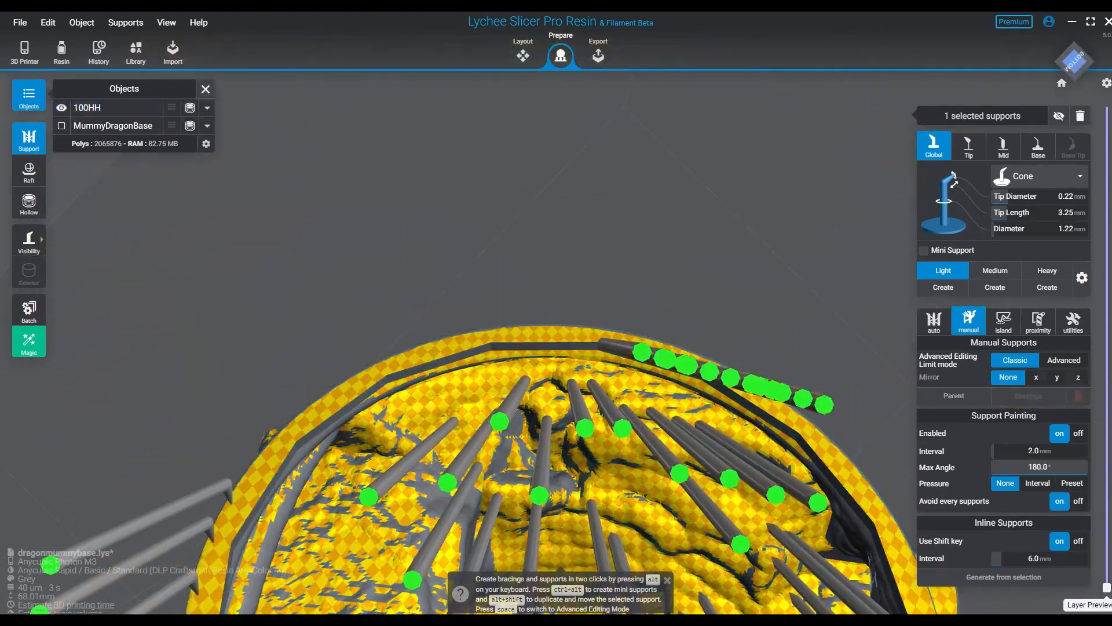
left_click(249, 479)
left_click(250, 476)
left_click(266, 455)
left_click(287, 431)
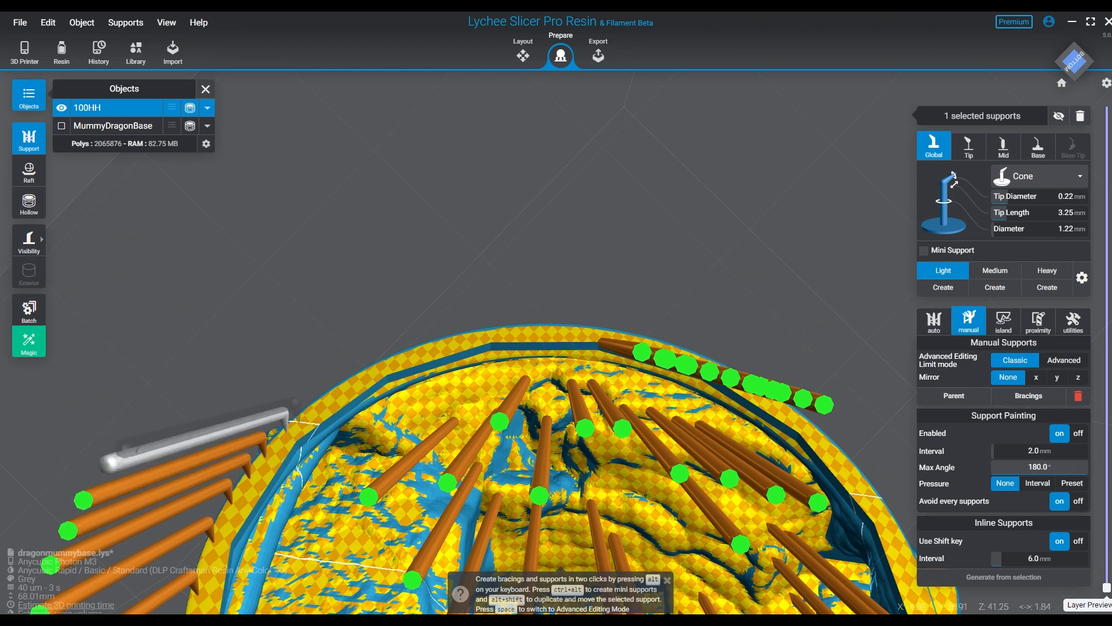
left_click(316, 405)
left_click(341, 382)
left_click(369, 369)
left_click(394, 355)
left_click(419, 348)
left_click(447, 342)
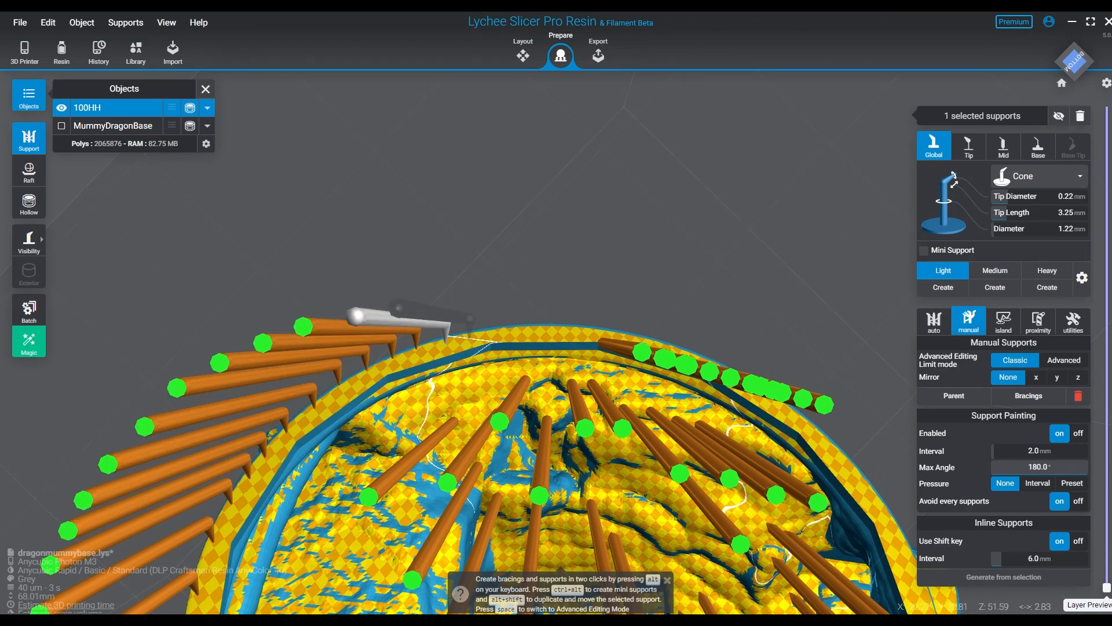
- Continue the Light cone support row across the rim's highest stretch and down its negative Y side
left_click(473, 336)
left_click(507, 331)
left_click(534, 326)
left_click(564, 328)
left_click(591, 330)
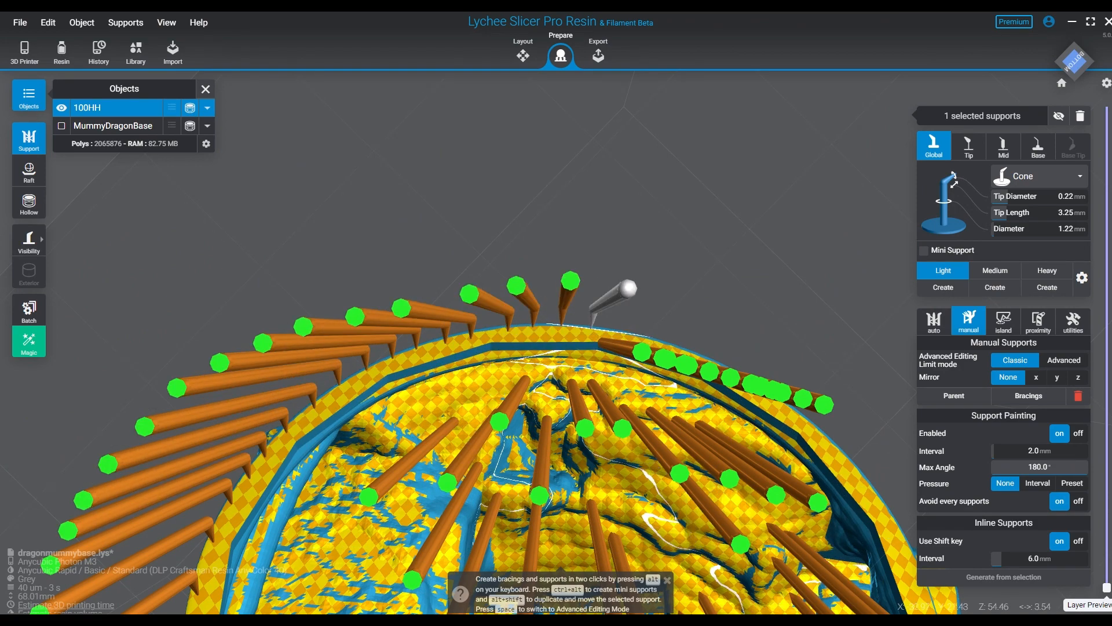
right_click_drag(602, 335, 510, 376)
left_click(546, 305)
left_click(581, 310)
left_click(502, 307)
left_click(548, 316)
left_click(590, 326)
left_click(635, 354)
middle_click_drag(638, 356, 522, 309)
left_click(563, 354)
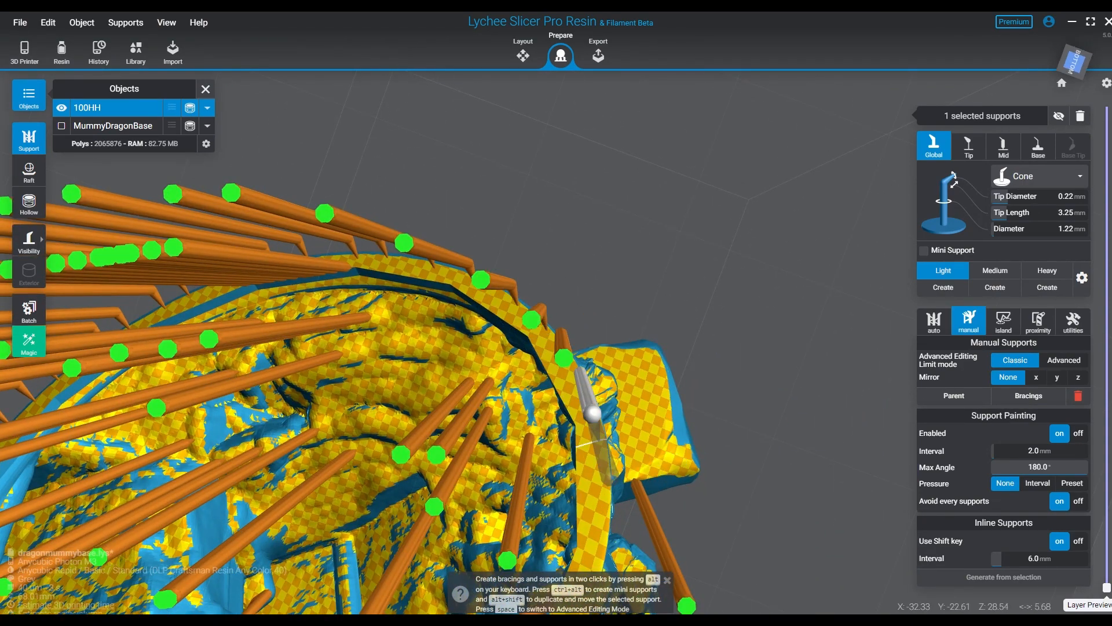
- Close the remaining gap on the rim's negative Y side with Light cone supports down to the lower band
right_click_drag(605, 441, 615, 391)
middle_click_drag(616, 391, 520, 174)
left_click(525, 181)
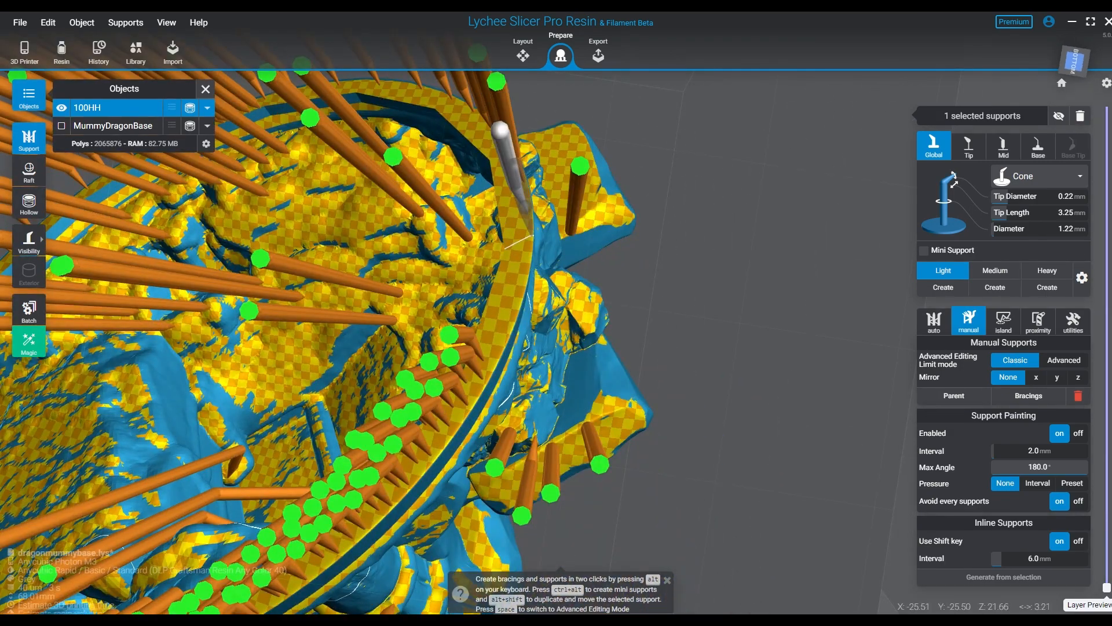
left_click(515, 168)
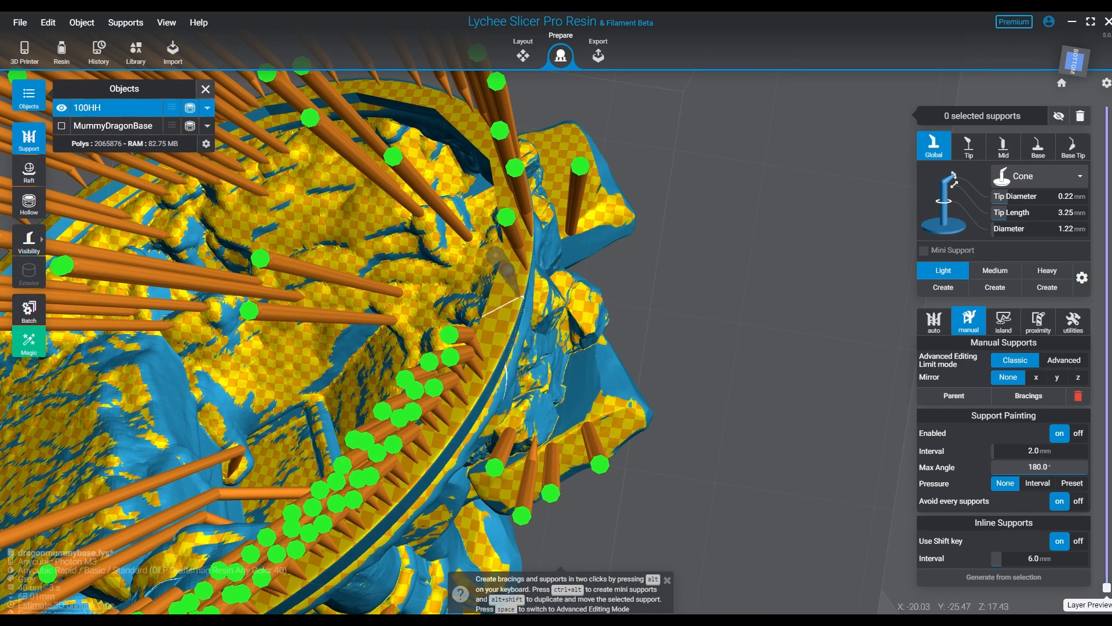
left_click(500, 347)
right_click_drag(502, 348, 556, 377)
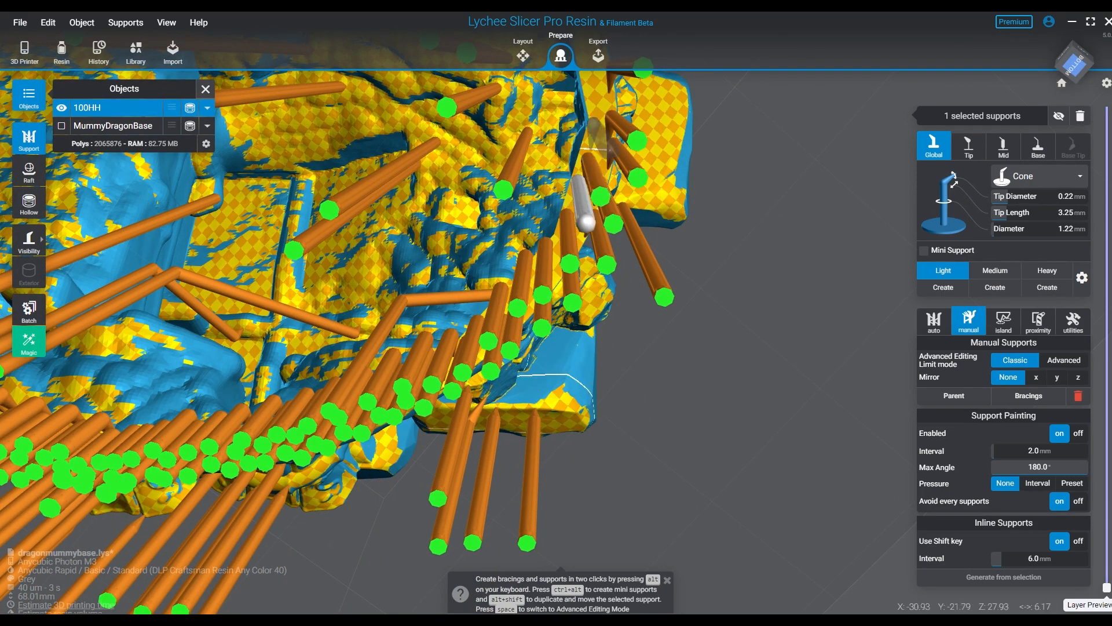
- Add a second, staggered row of Light cone supports up the rim's negative Y side, deleting one misplaced support
left_click(591, 107)
middle_click_drag(591, 106, 576, 205)
left_click(572, 166)
left_click(568, 136)
left_click(547, 120)
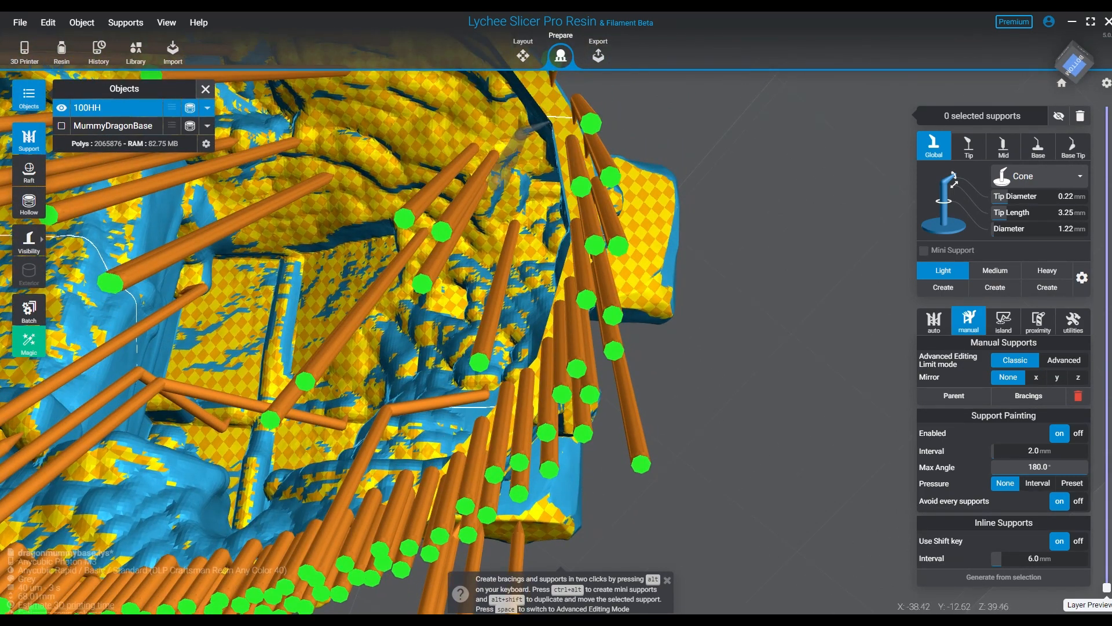
left_click(553, 120)
middle_click_drag(553, 120, 571, 201)
left_click(560, 174)
left_click(549, 159)
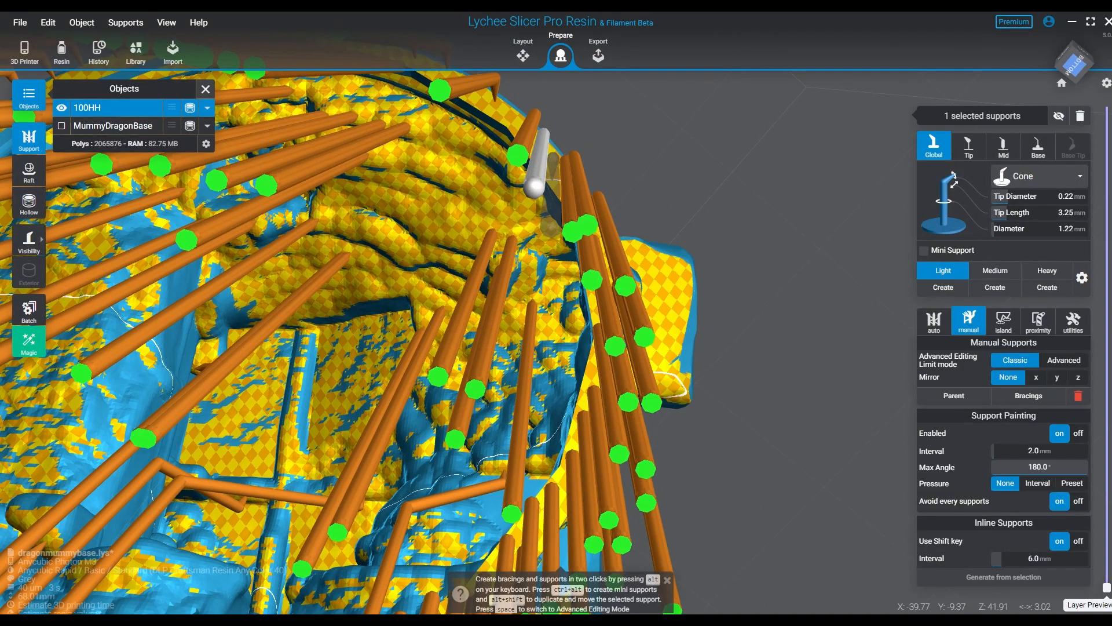
left_click(554, 179)
left_click(574, 217)
key("Delete")
right_click_drag(571, 252, 558, 224)
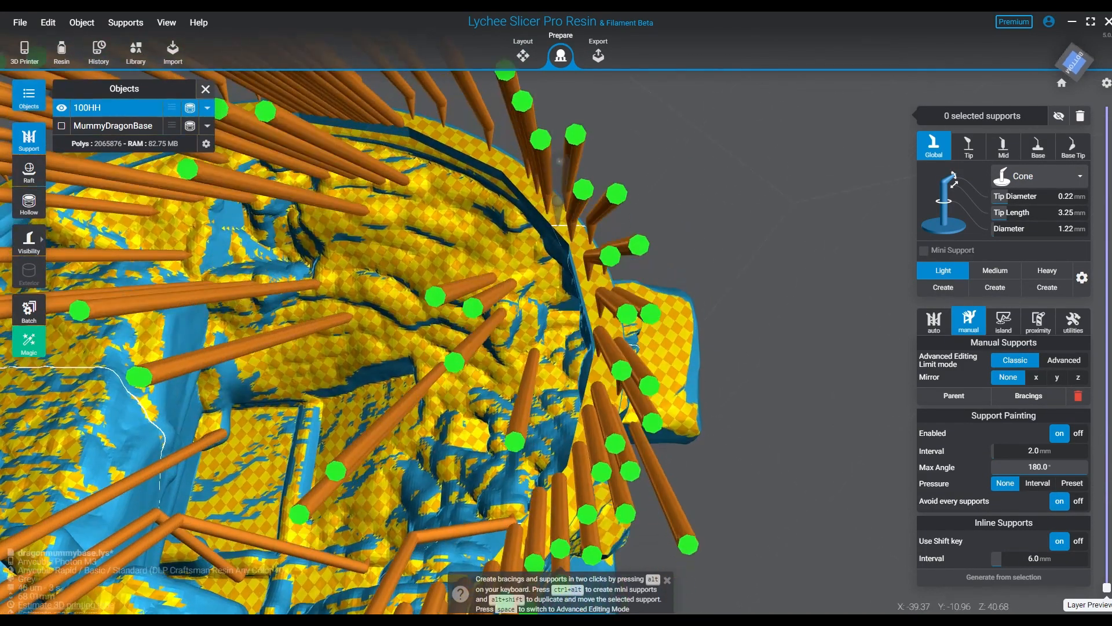
- Extend the second row of Light cone supports around the highest stretch of 100HH's rim
left_click(558, 225)
middle_click_drag(558, 225, 604, 275)
left_click(550, 214)
left_click(533, 207)
left_click(497, 179)
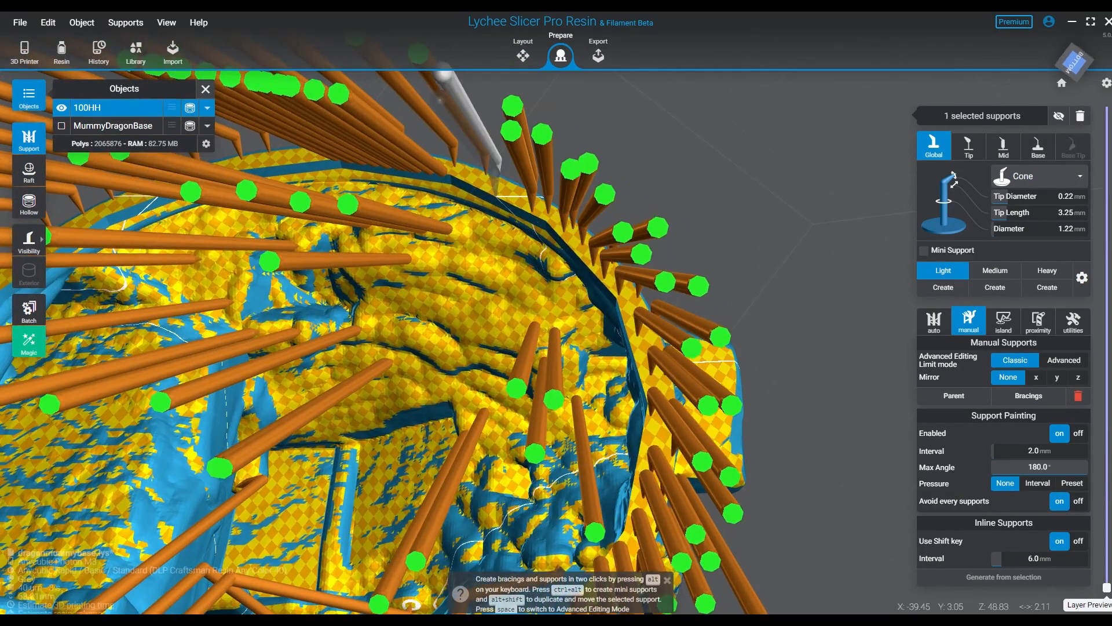
left_click(497, 194)
left_click(516, 191)
left_click(521, 204)
right_click_drag(516, 205, 503, 224)
middle_click_drag(501, 223, 585, 306)
left_click(609, 243)
left_click(547, 216)
left_click(561, 216)
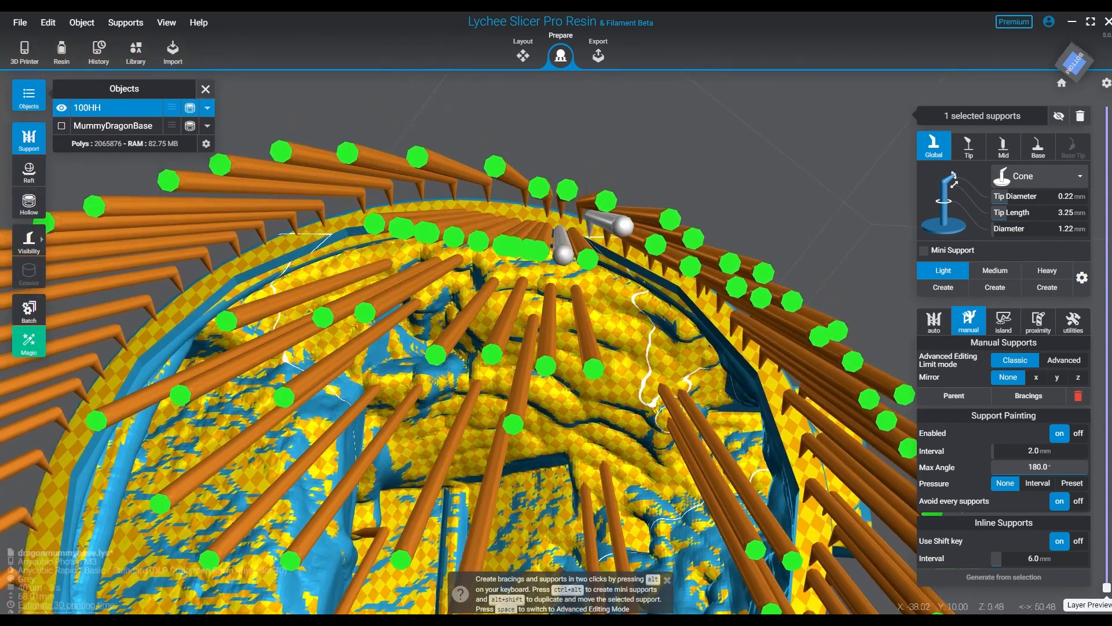
left_click(590, 233)
right_click_drag(592, 233, 704, 250)
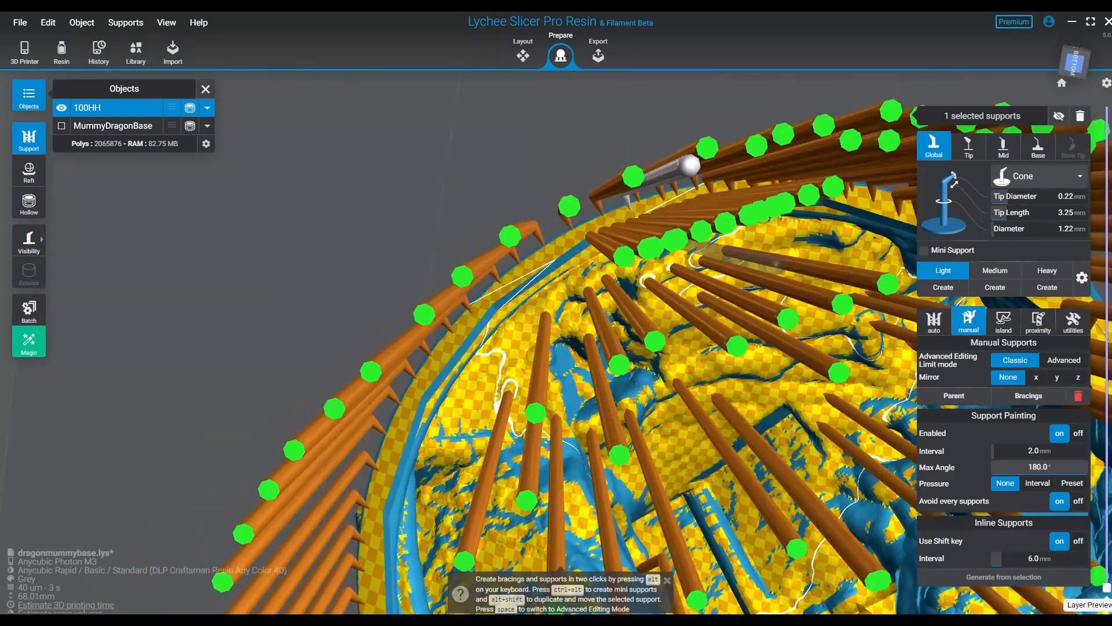
- Fill in the second row of Light cone supports down the rim's positive Y side to the lower band
left_click(619, 222)
left_click(581, 234)
left_click(537, 258)
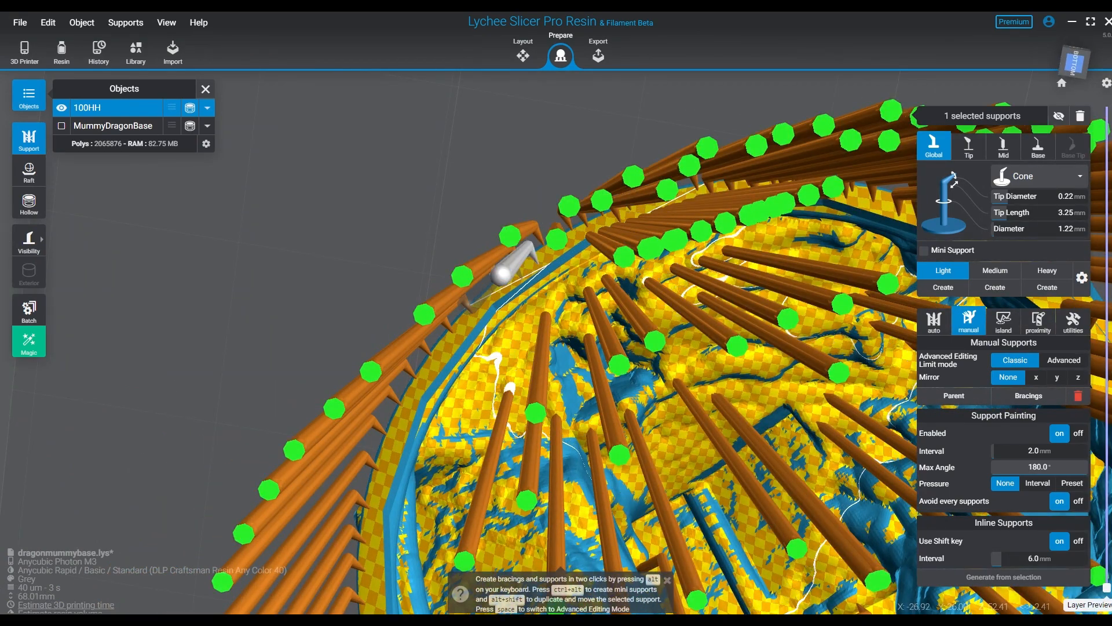
middle_click_drag(537, 259, 591, 182)
left_click(573, 204)
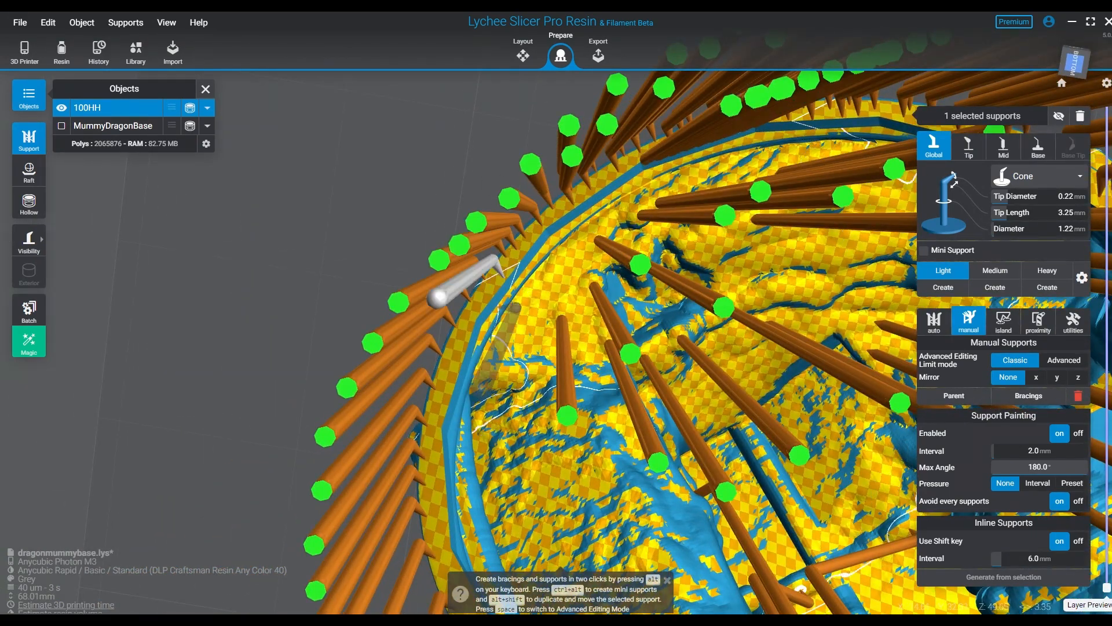
middle_click_drag(501, 310, 550, 246)
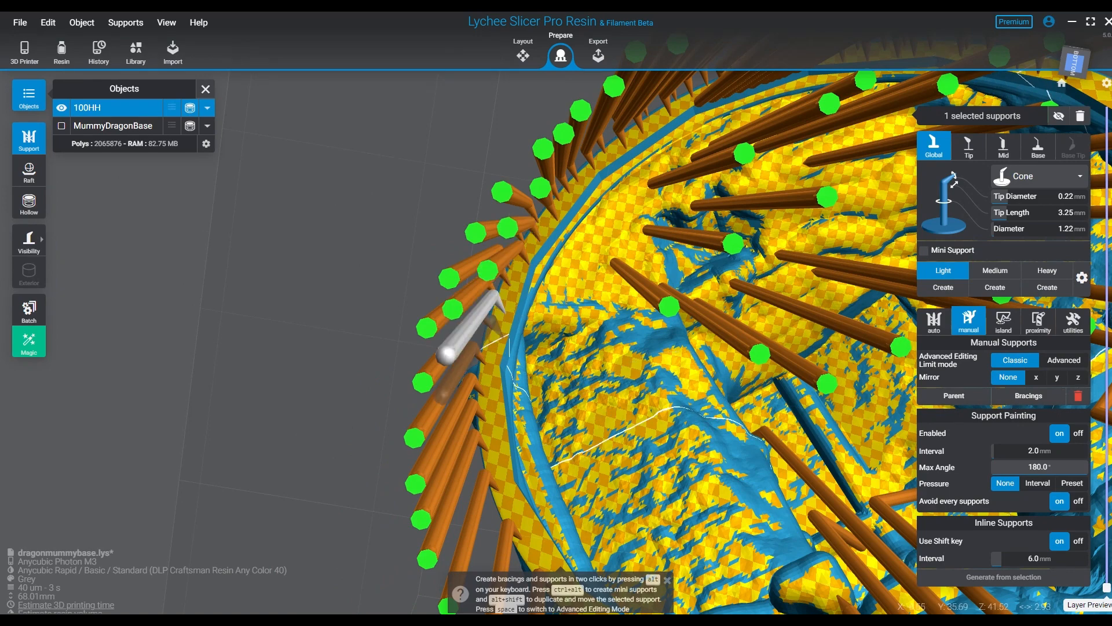
left_click(497, 377)
middle_click_drag(502, 425, 452, 271)
left_click(451, 271)
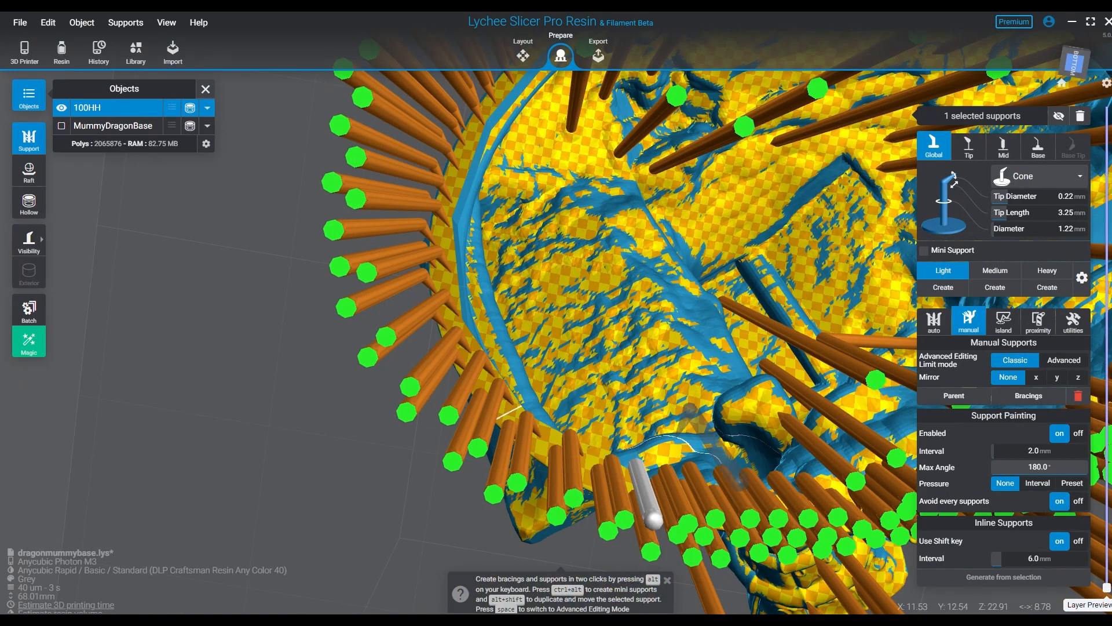
- Generate automatic bracings between all of 100HH's supports
right_click_drag(689, 417, 869, 394)
left_click(880, 394)
left_click(848, 306)
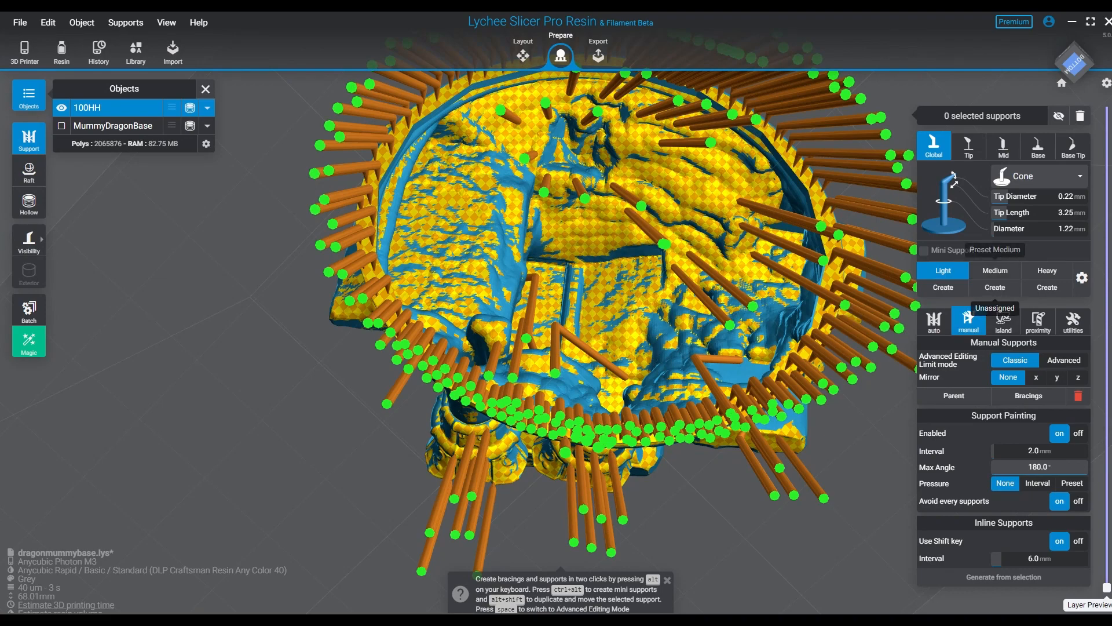
left_click(1003, 322)
left_click(969, 322)
left_click(1028, 396)
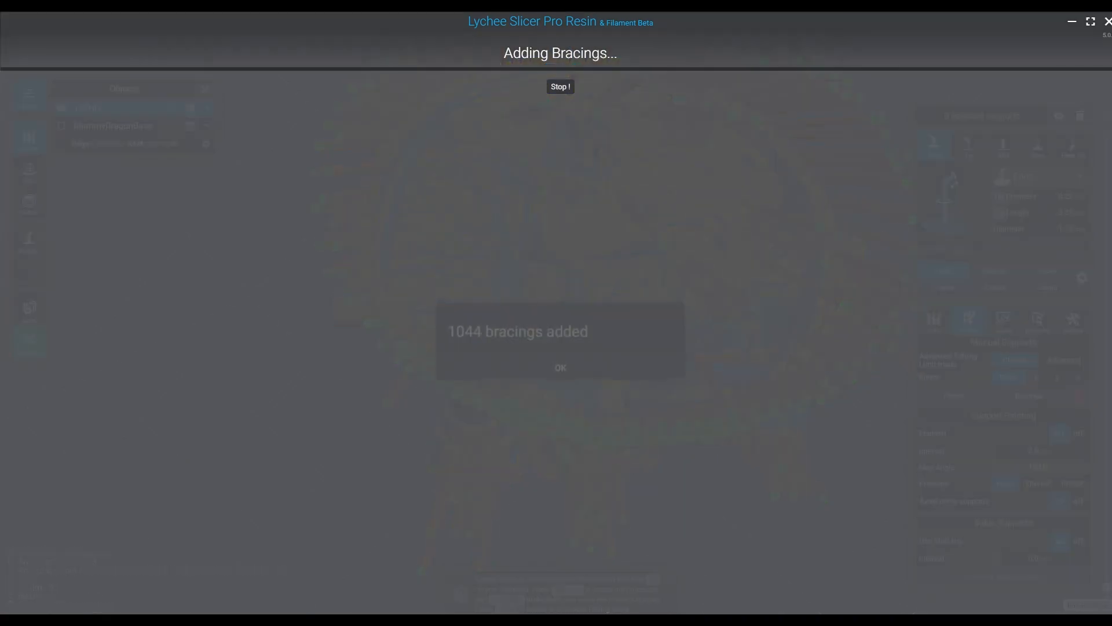
left_click(561, 353)
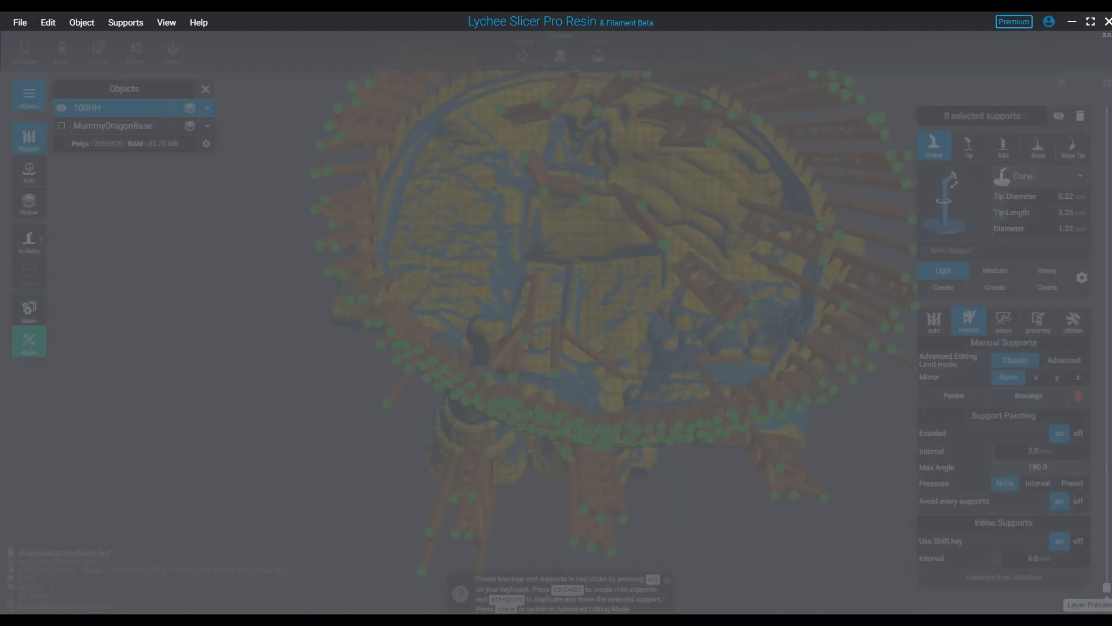
- Add one more Light cone support beside the rim's positive Y outer edge and run the bracings again
right_click_drag(580, 359, 770, 492)
right_click_drag(622, 376, 607, 285)
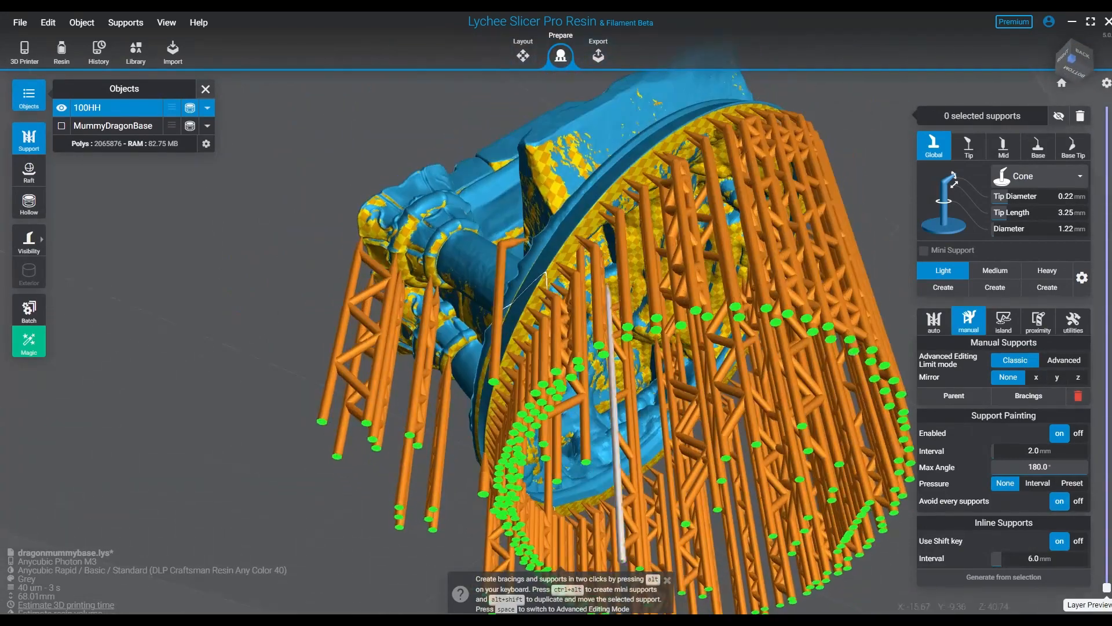
right_click_drag(628, 125, 624, 187)
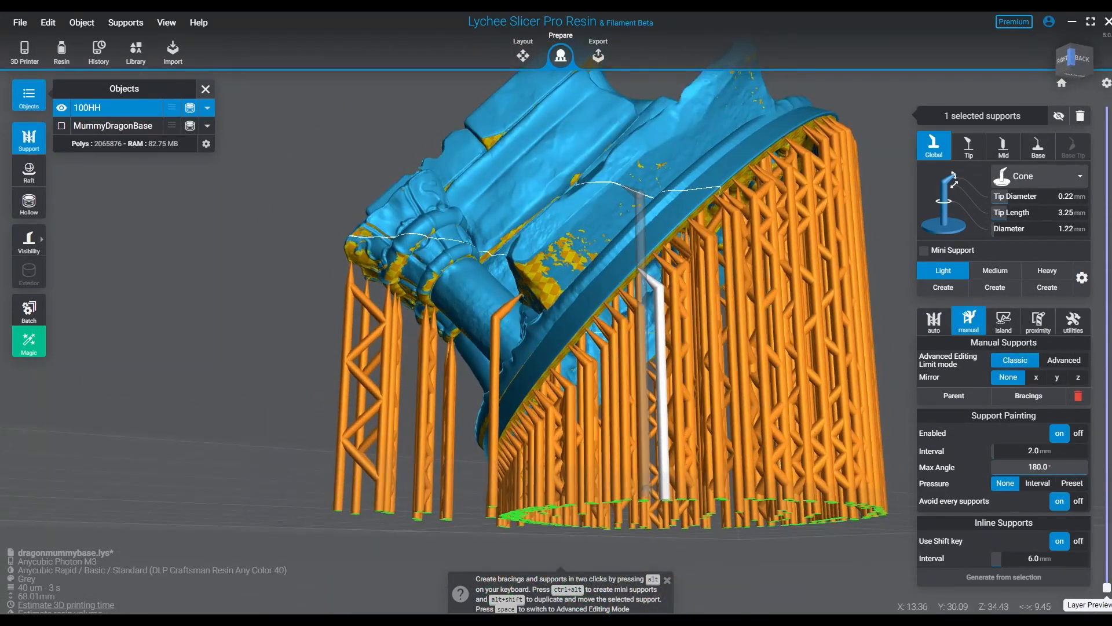
left_click(653, 179)
key("ctrl+b")
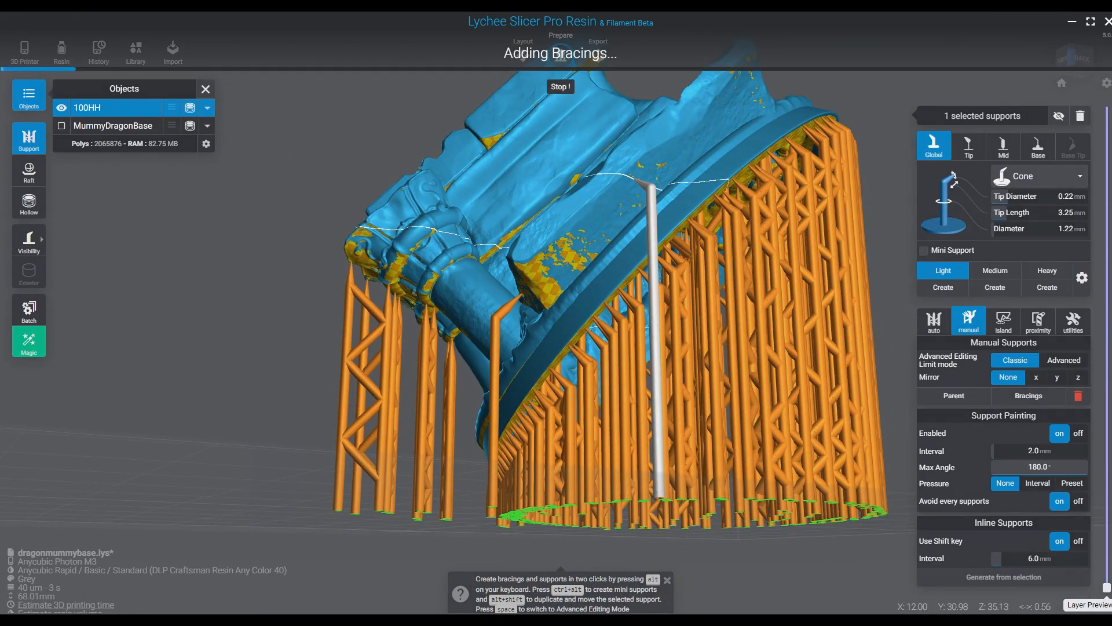
key("Return")
- Select an unwanted element among 100HH's braced supports and delete it
right_click_drag(654, 178, 777, 223)
key("Escape")
left_click(806, 371)
right_click_drag(807, 370, 382, 342)
key("Delete")
- Inspect the braced supports and 100HH's hollow interior from below and up close from the side
middle_click_drag(840, 312, 525, 463)
right_click_drag(525, 463, 191, 243)
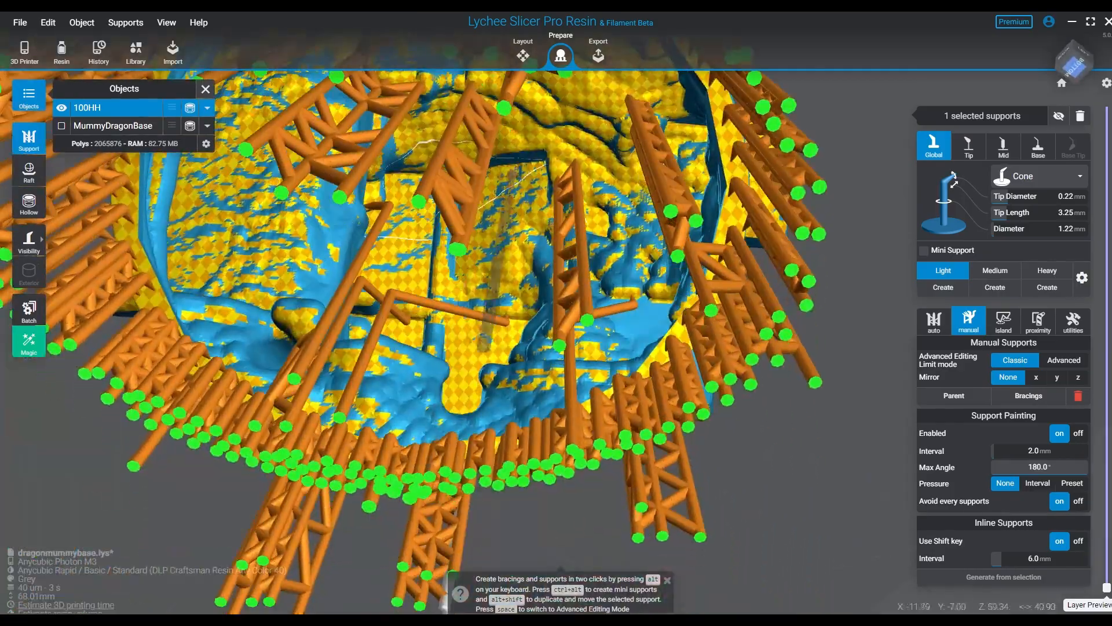
right_click_drag(332, 266, 333, 411)
scroll(489, 396, "up", 5)
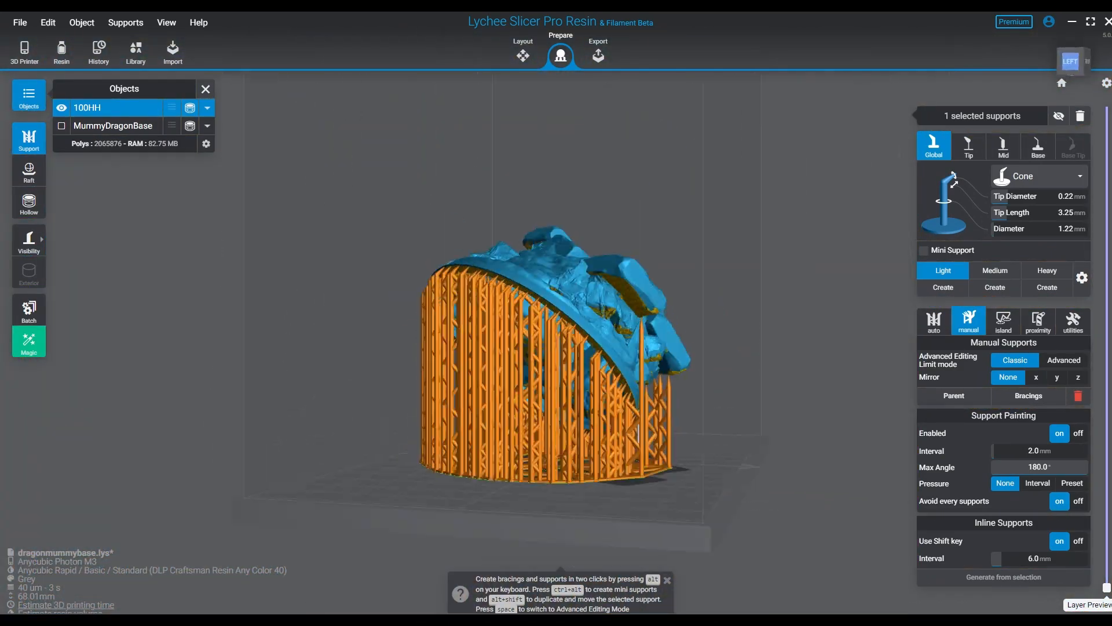
right_click_drag(370, 463, 521, 376)
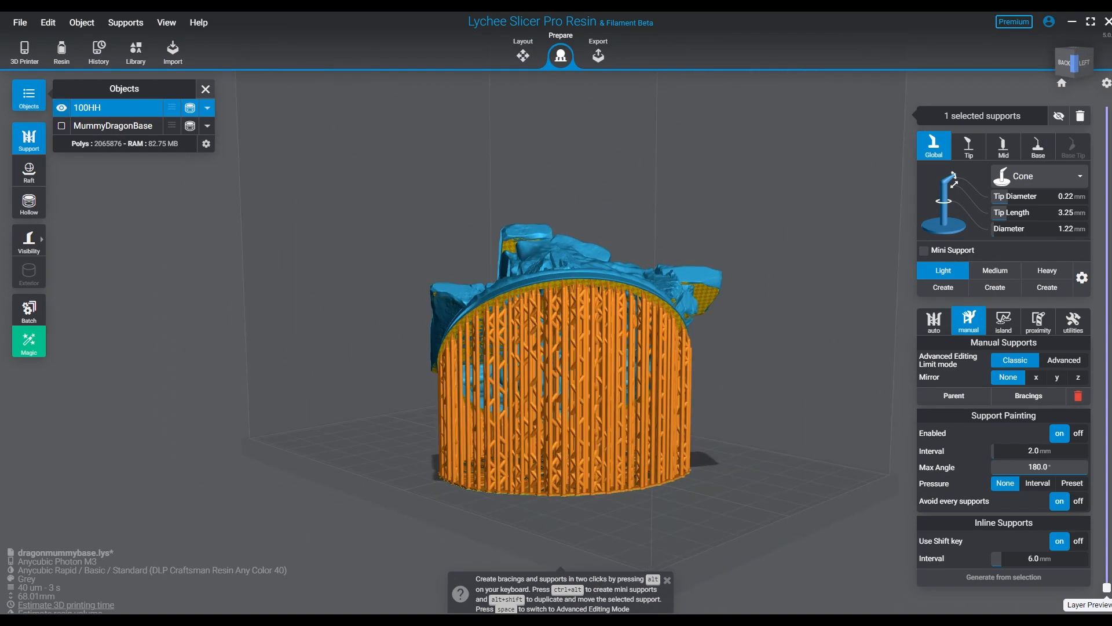
- View MummyDragonBase on its own with the hollowing tools open, and return to showing only 100HH
left_click(61, 126)
right_click_drag(383, 371, 498, 429)
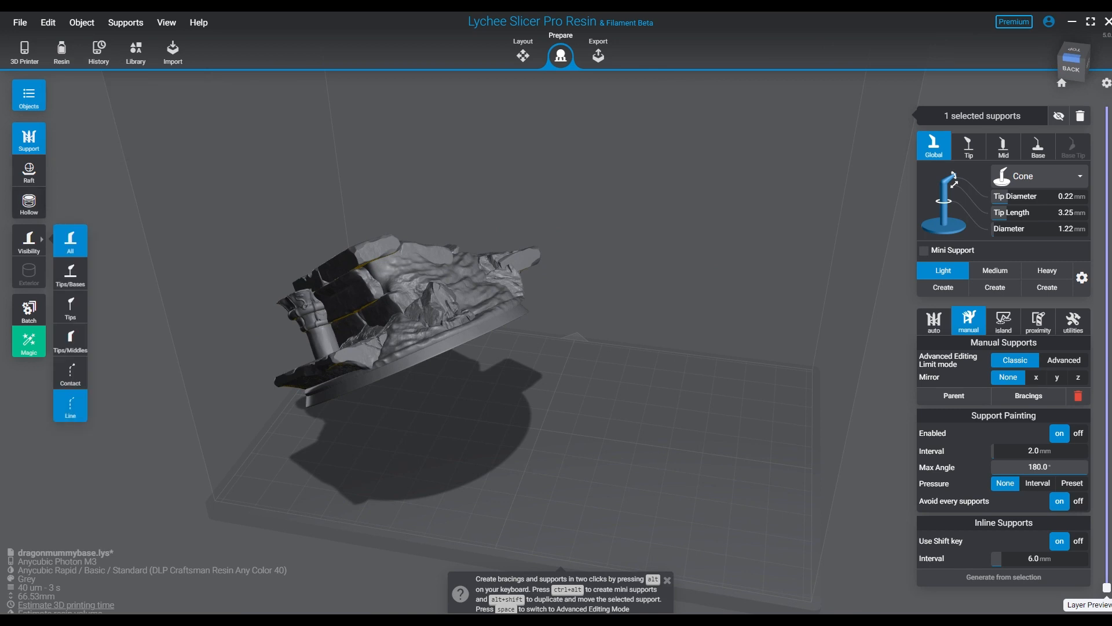
left_click(29, 202)
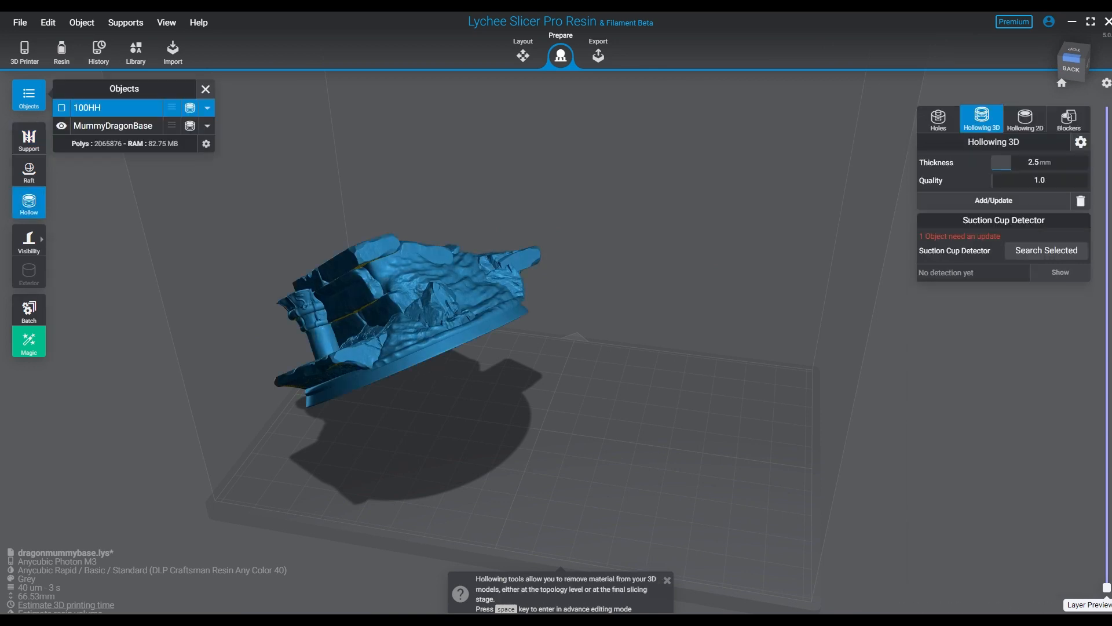
left_click(62, 126)
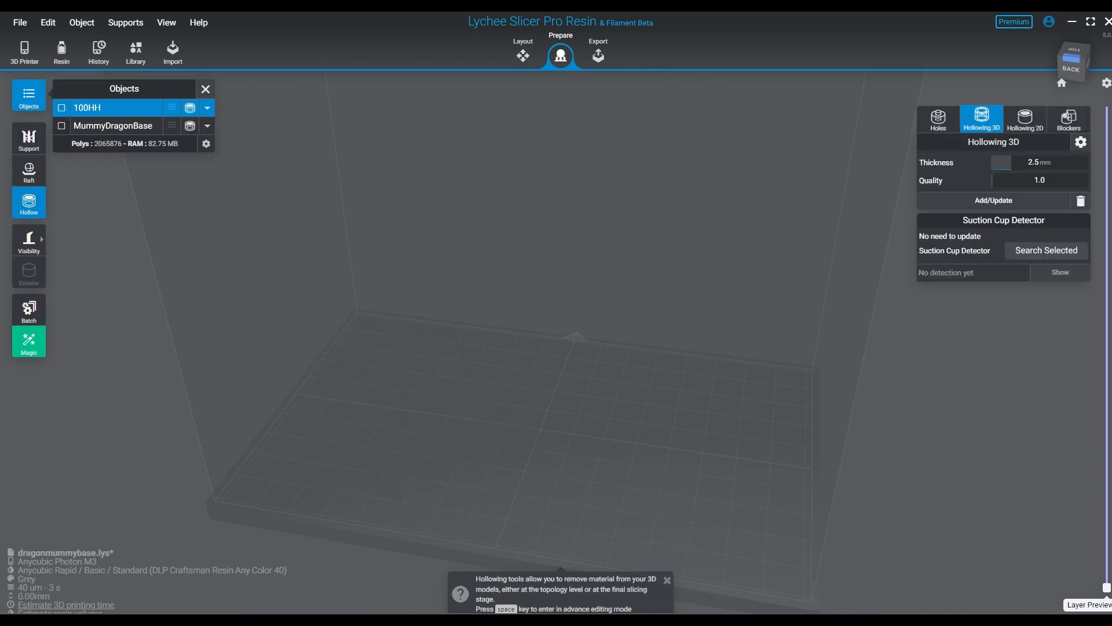
left_click(62, 108)
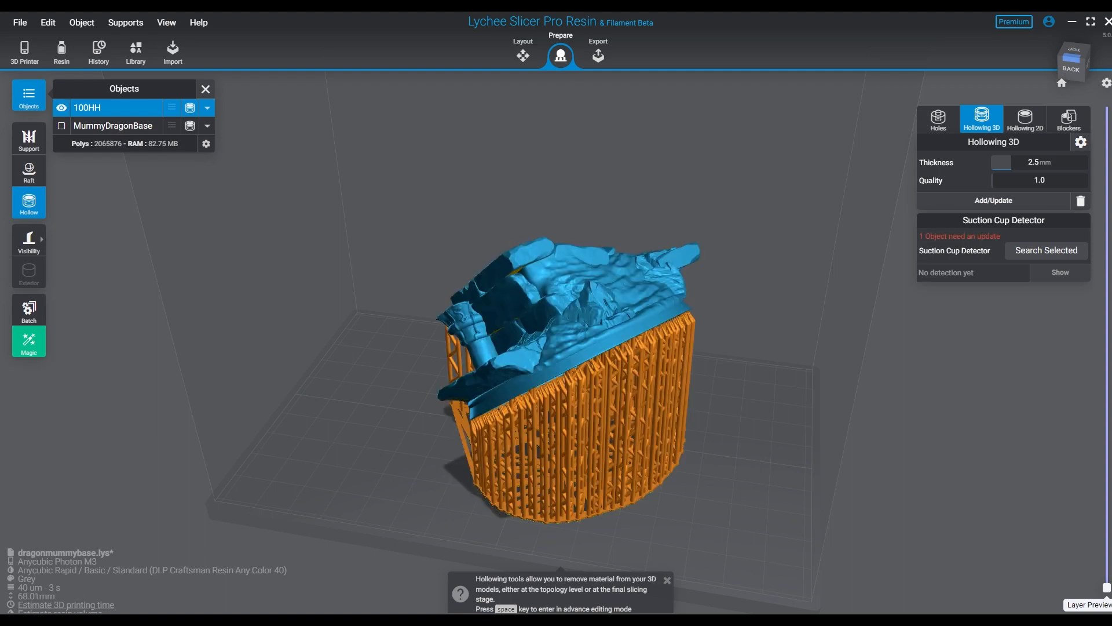
- Cut the layer preview of 100HH at 31.34 mm (layer 784) and view the cross-section from above
right_click_drag(604, 290, 666, 469)
left_click_drag(1107, 587, 1107, 363)
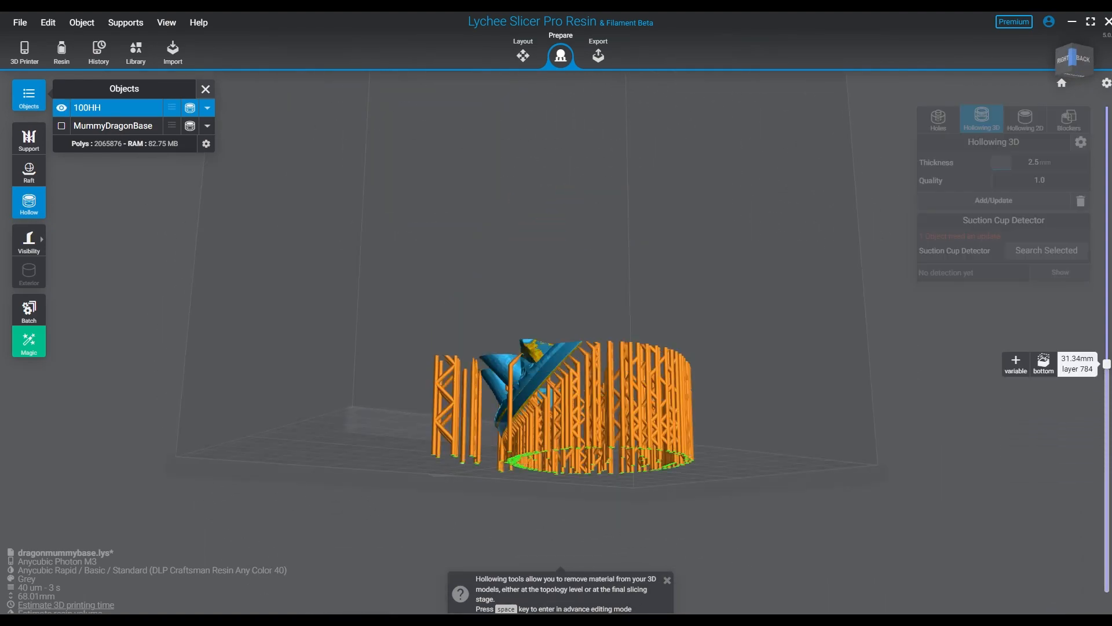
right_click_drag(753, 295, 521, 377)
scroll(520, 373, "up", 4)
scroll(514, 376, "up", 3)
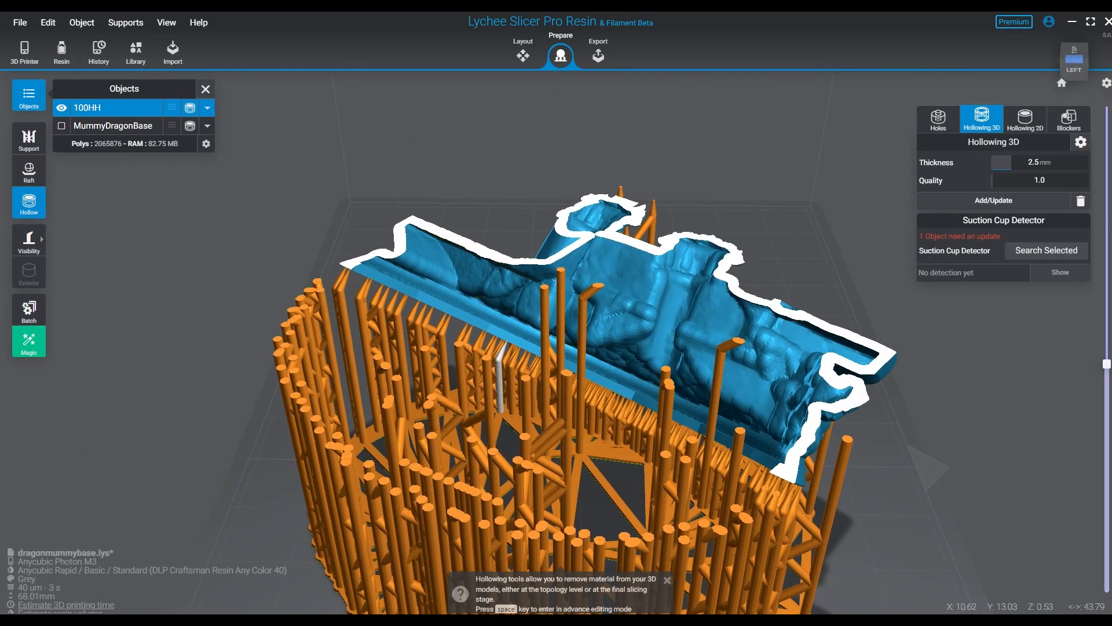
- Examine the wall thickness and the supports inside the hollow up close, raising the layer cut slightly
right_click_drag(689, 483, 733, 408)
middle_click_drag(608, 408, 617, 487)
scroll(492, 420, "up", 3)
scroll(556, 443, "up", 3)
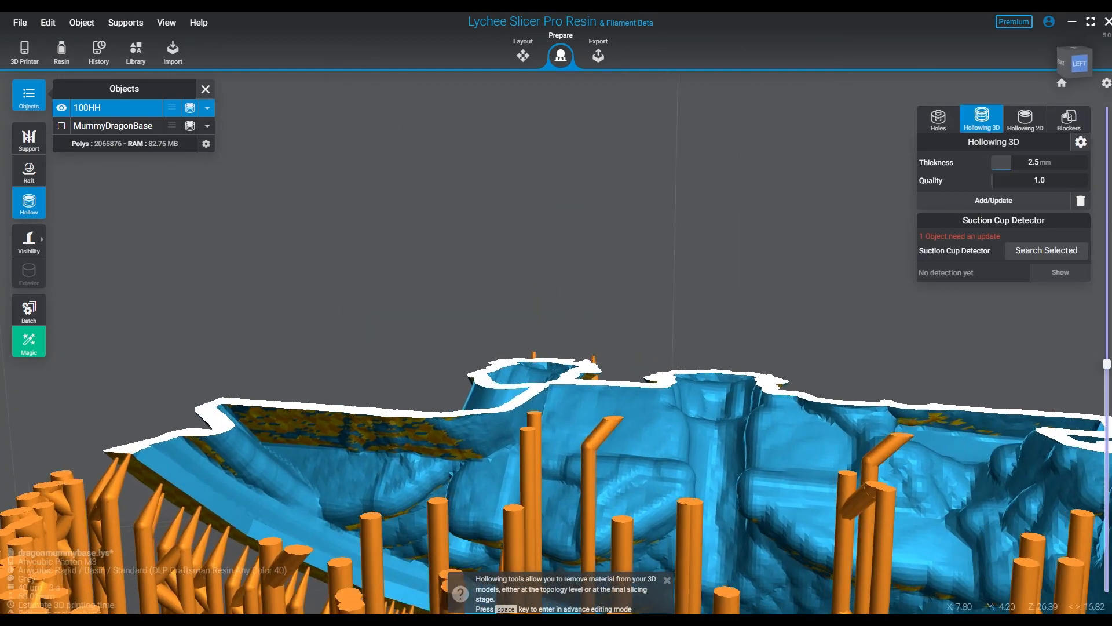
right_click_drag(513, 443, 553, 437)
left_click_drag(1107, 363, 1107, 343)
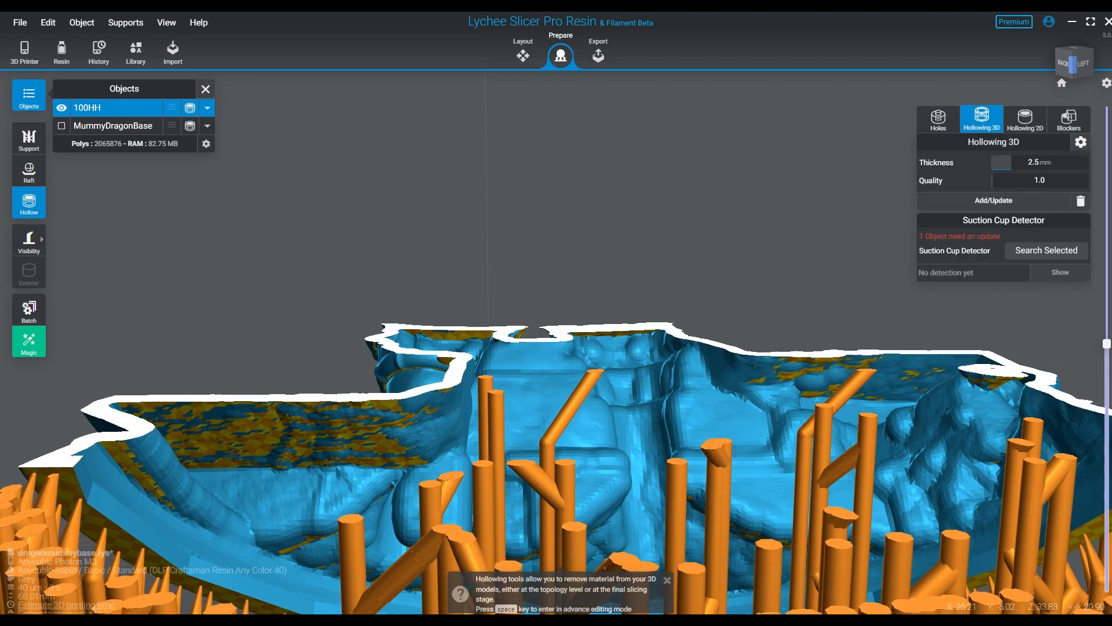
- Paint light mini supports with 0.22 mm cone tips under the overhangs in the two upper recesses of 100HH's hollow
scroll(519, 330, "up", 3)
left_click(29, 139)
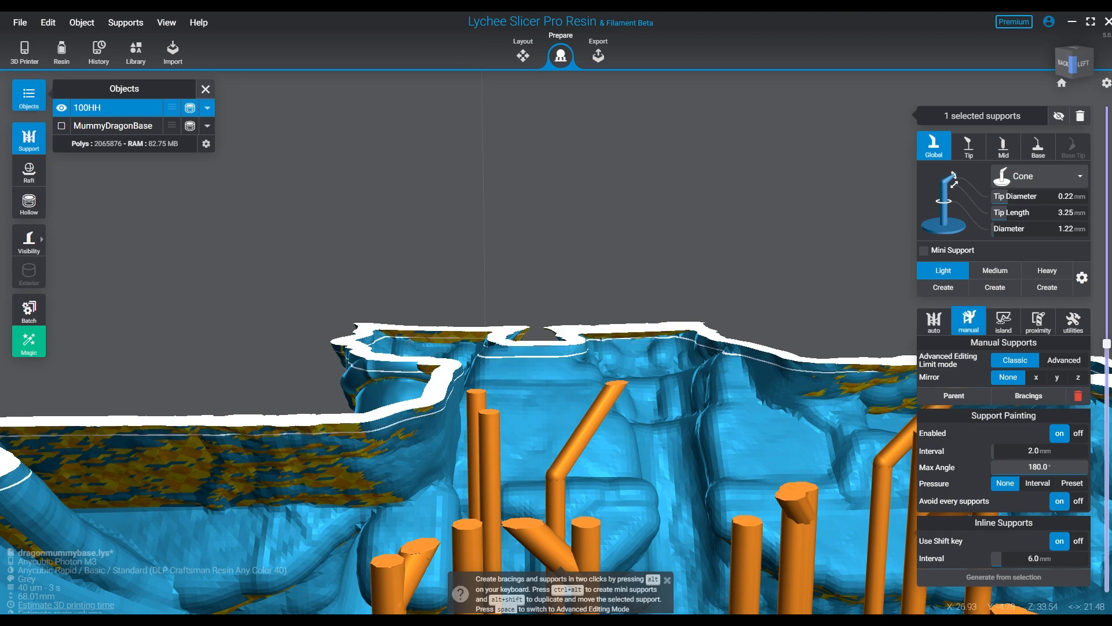
scroll(523, 337, "up", 4)
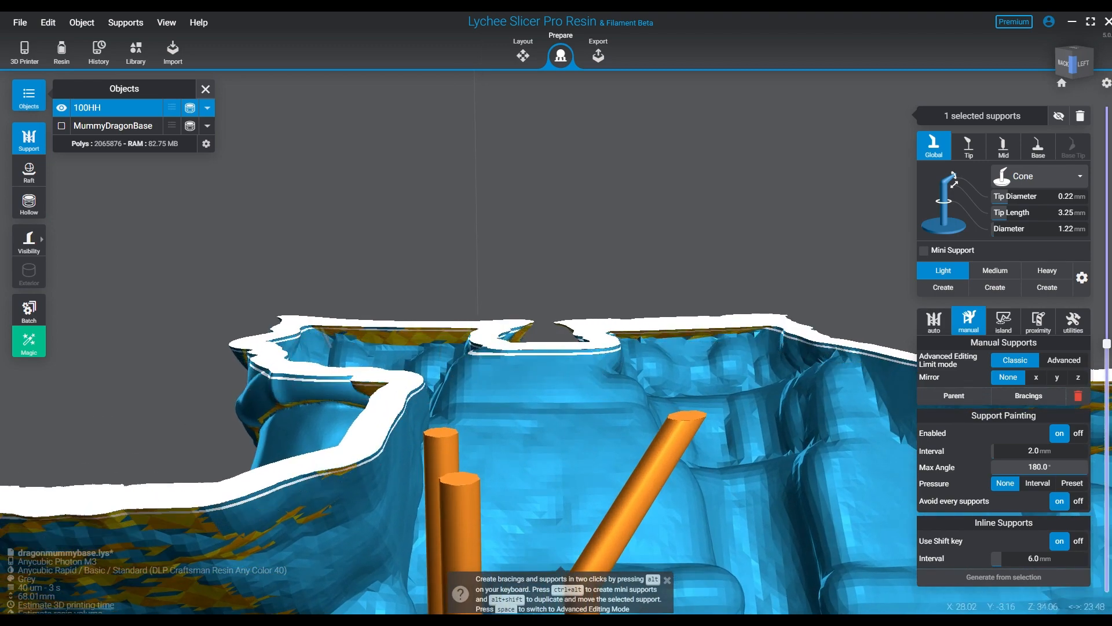
key("ctrl+alt")
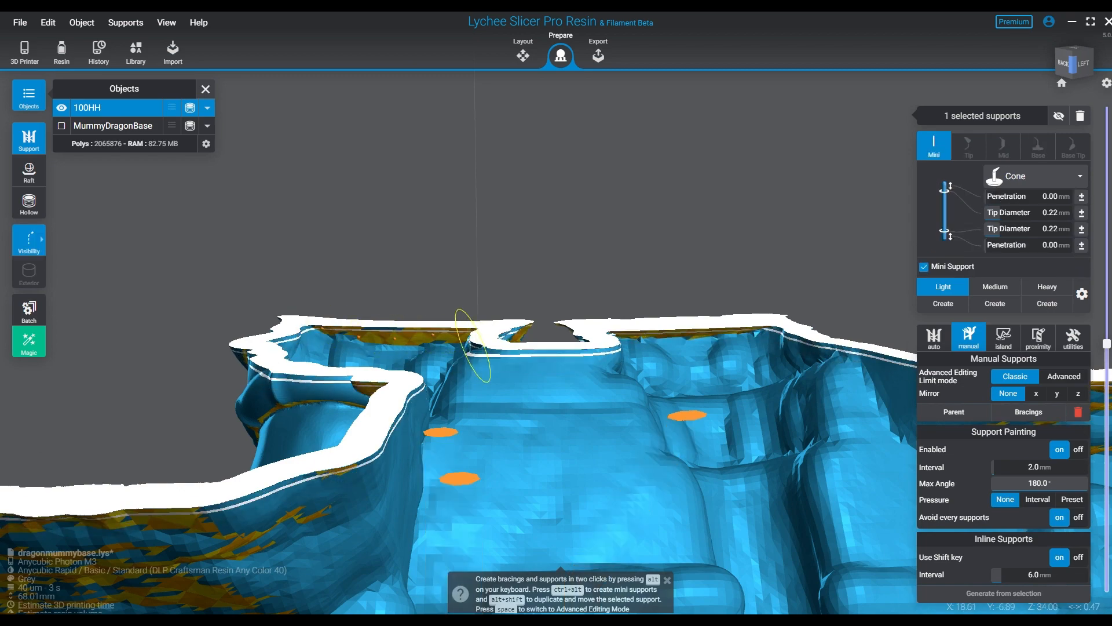
left_click_drag(472, 346, 475, 346, "ctrl+alt")
mouse_move(578, 422)
right_mouse_down()
mouse_move(591, 515)
mouse_move(621, 386)
right_mouse_up()
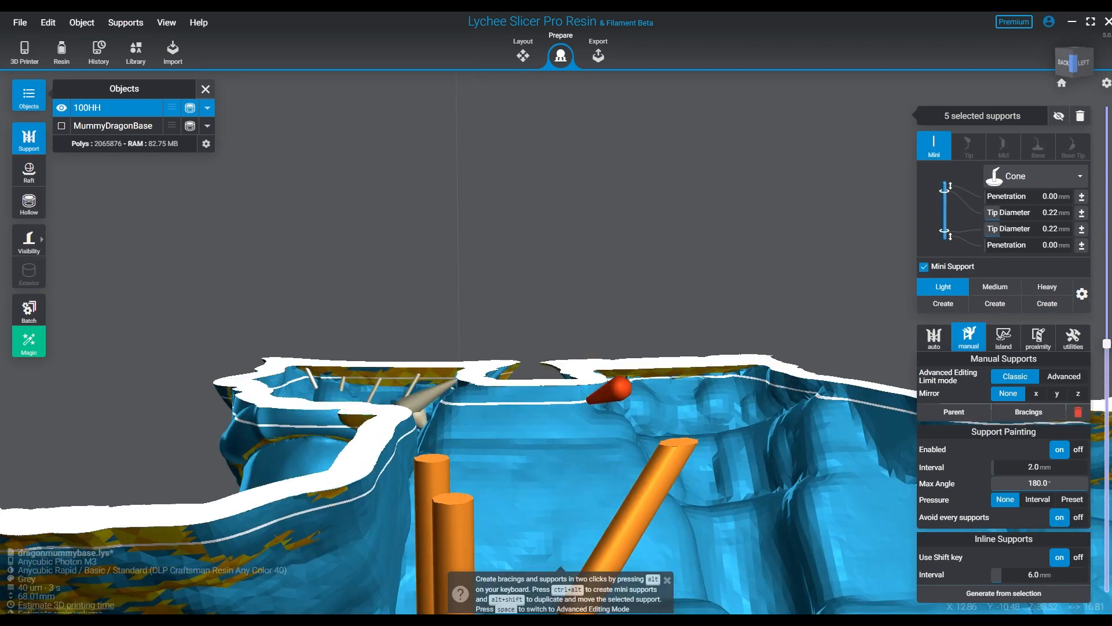
left_click_drag(626, 371, 731, 374, "ctrl+alt")
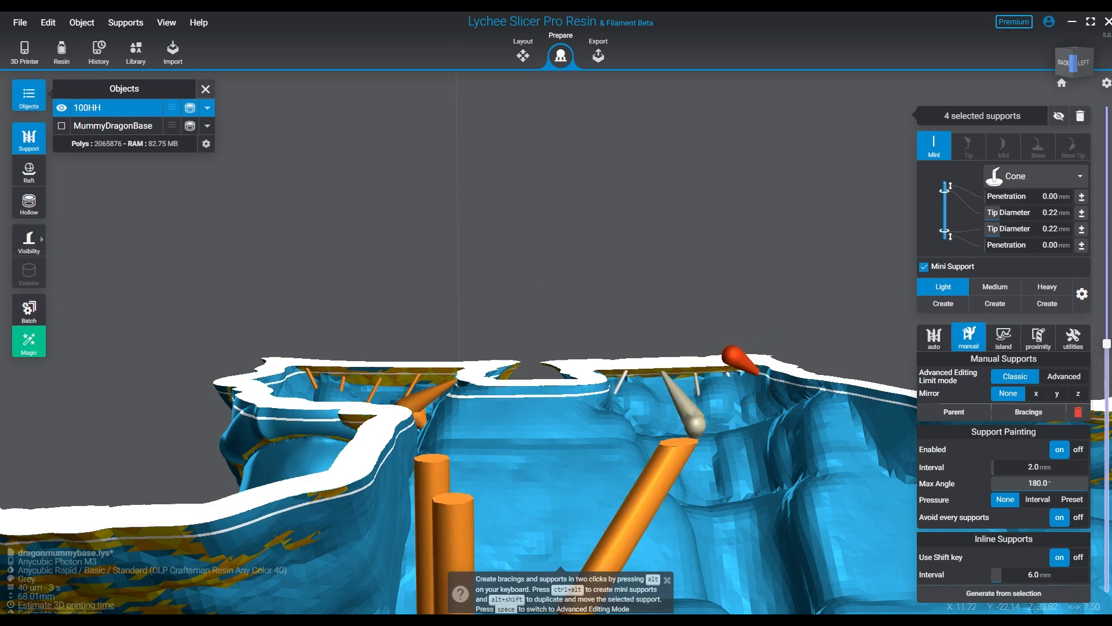
- Add light mini supports along the hollow's side wall and under its rock ledge, undoing the last misplaced one
middle_click_drag(759, 372, 534, 336)
left_click_drag(699, 399, 845, 428, "ctrl+alt")
middle_click_drag(845, 429, 515, 401)
mouse_move(603, 401)
left_mouse_down("ctrl")
mouse_move(812, 376)
mouse_move(539, 346)
left_mouse_up("ctrl")
left_click(795, 358)
left_click(749, 363)
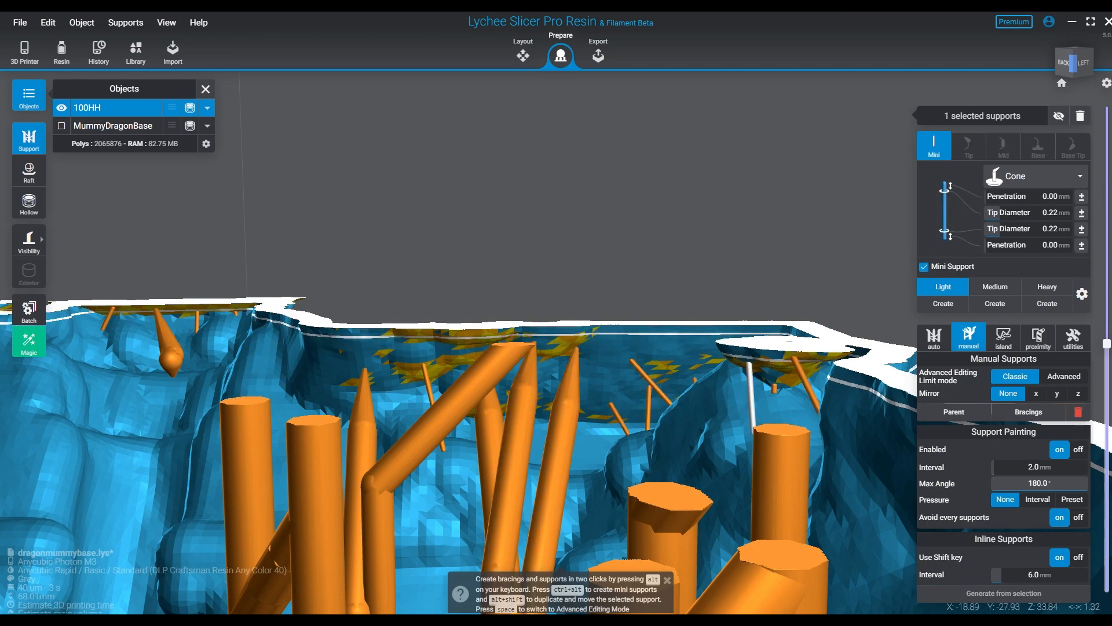
left_click(791, 370)
key("ctrl+z")
middle_click_drag(791, 369, 689, 378)
middle_click_drag(753, 394, 498, 301)
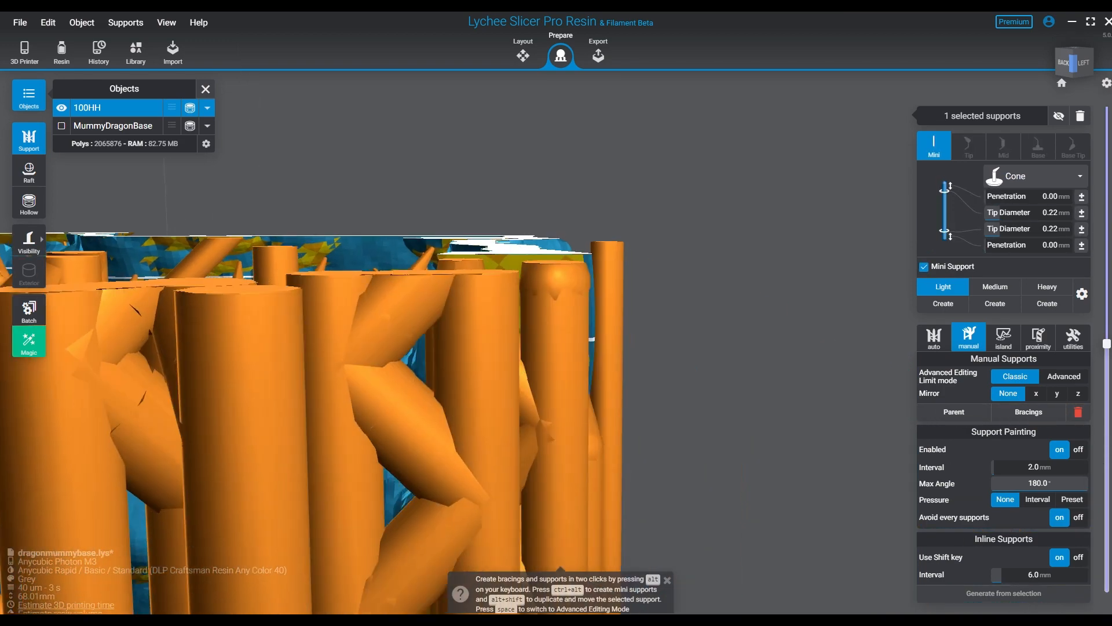
right_click_drag(501, 342, 508, 413)
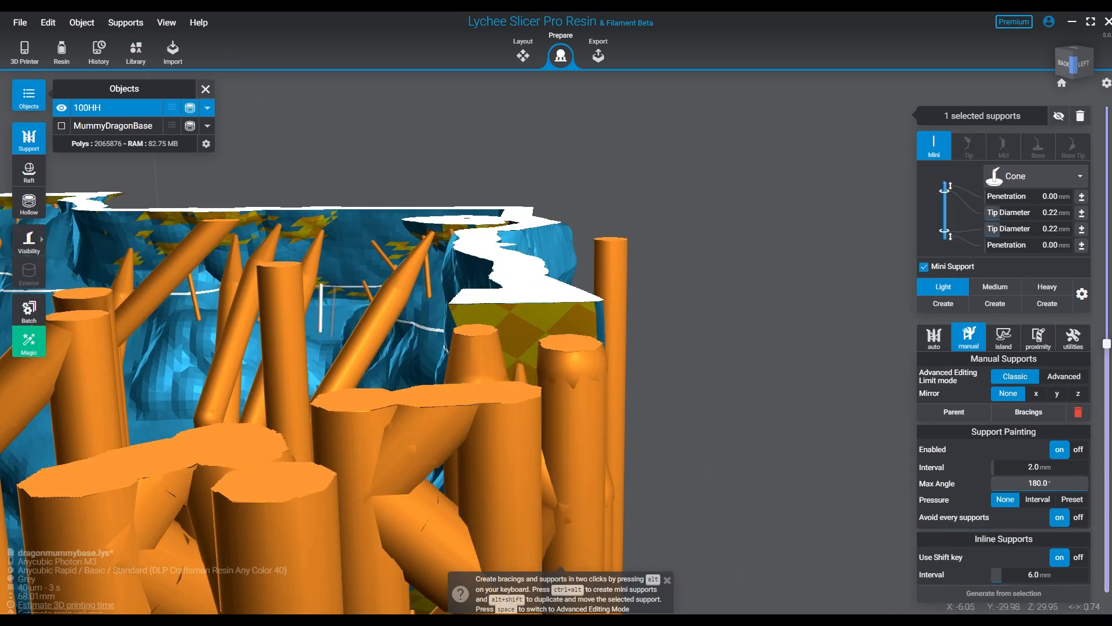
- Place a light cone support under the side wall's overhang and another light mini support in the adjoining upper recess
left_click(303, 224)
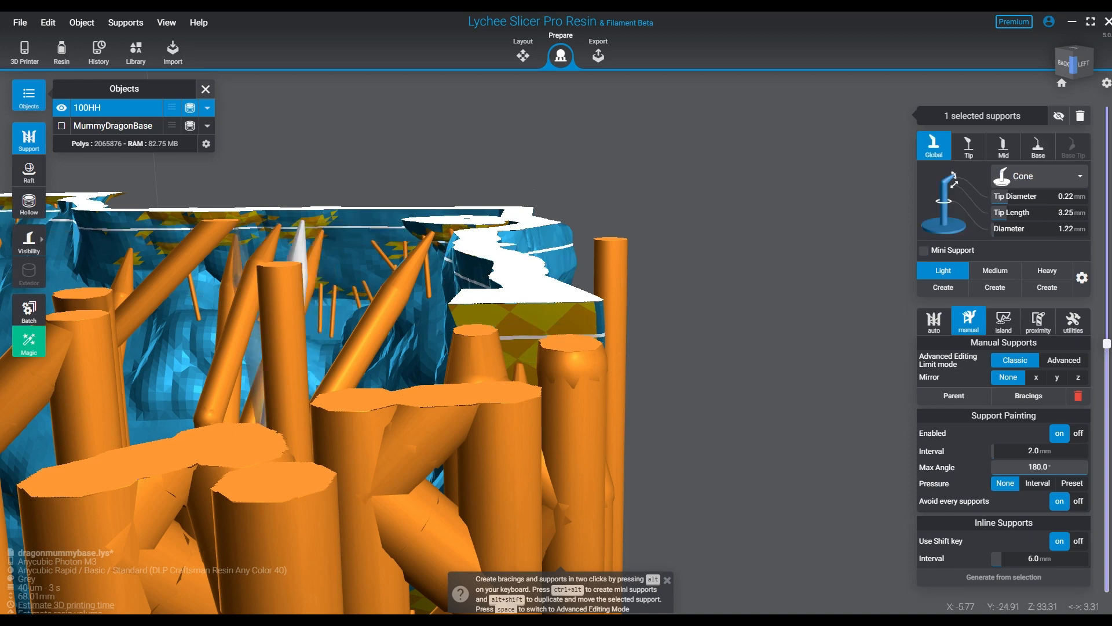
left_click(170, 219)
left_click(141, 216)
scroll(391, 273, "down", 3)
scroll(400, 272, "down", 2)
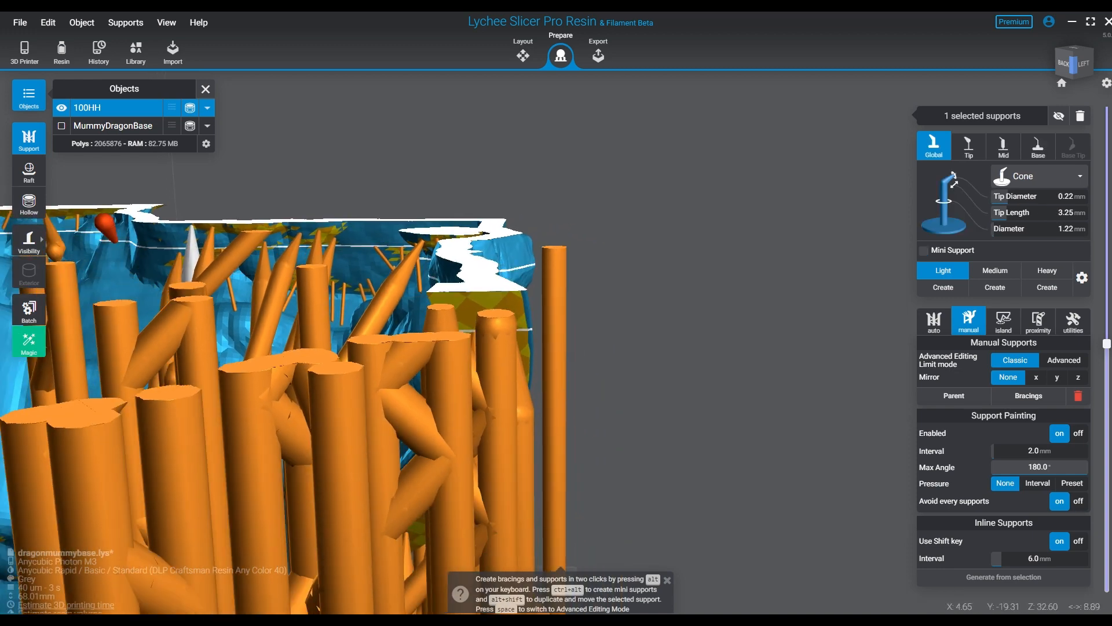
key("ctrl+alt")
scroll(58, 255, "down", 3)
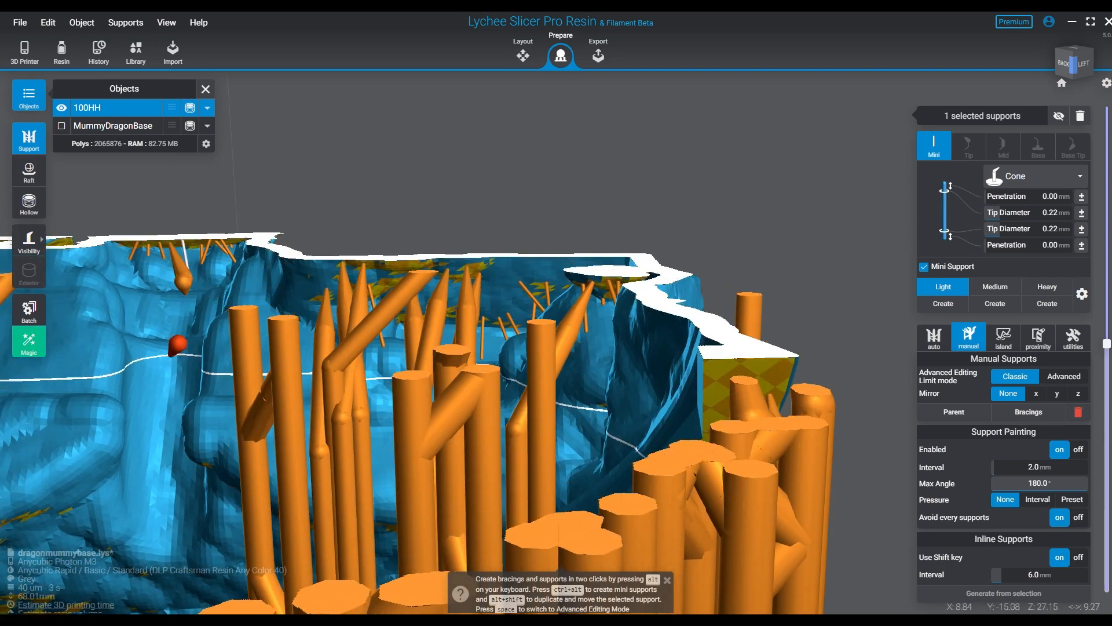
middle_click_drag(172, 353, 426, 375)
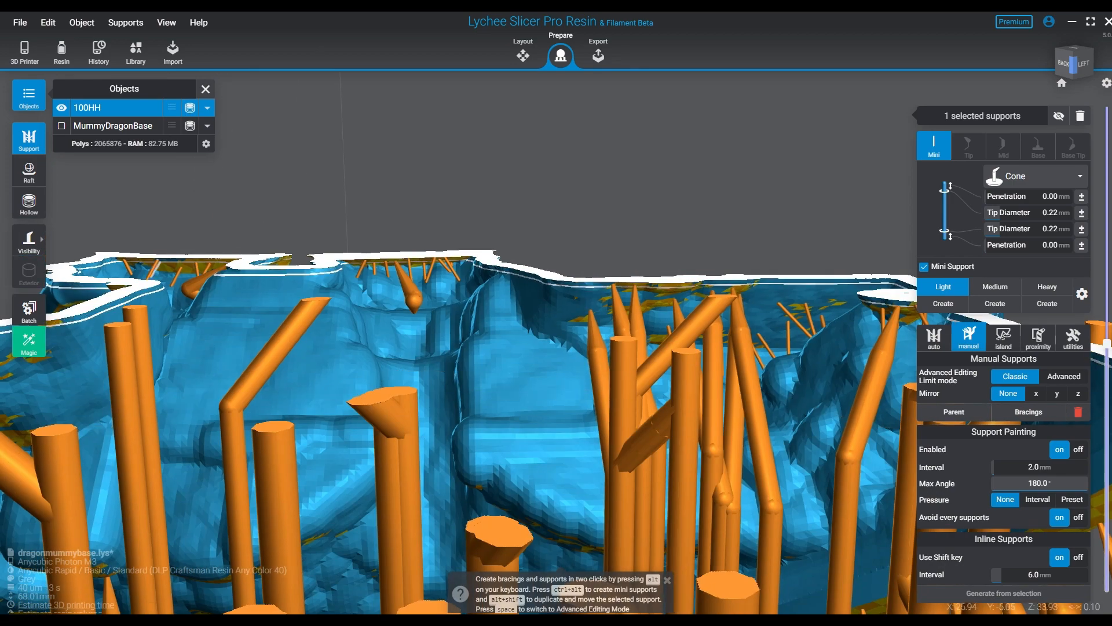
right_click_drag(255, 371, 258, 426)
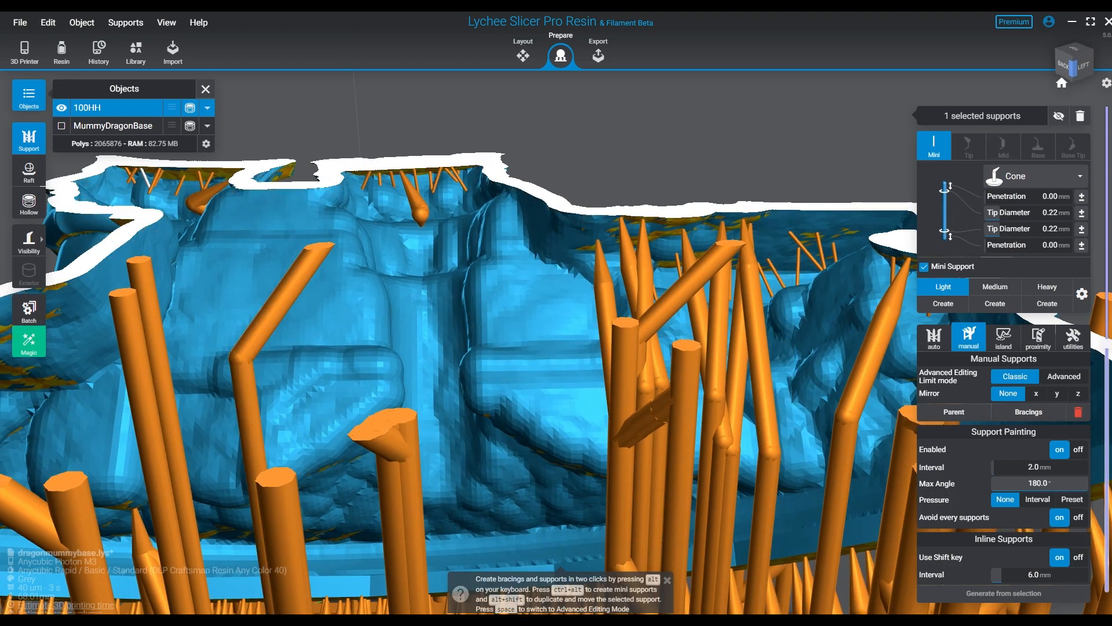
- Return to the overall view and raise 100HH's layer cut in stages to expose the higher part of the hollow
left_click(1062, 83)
right_click_drag(752, 289, 475, 374)
mouse_move(1106, 344)
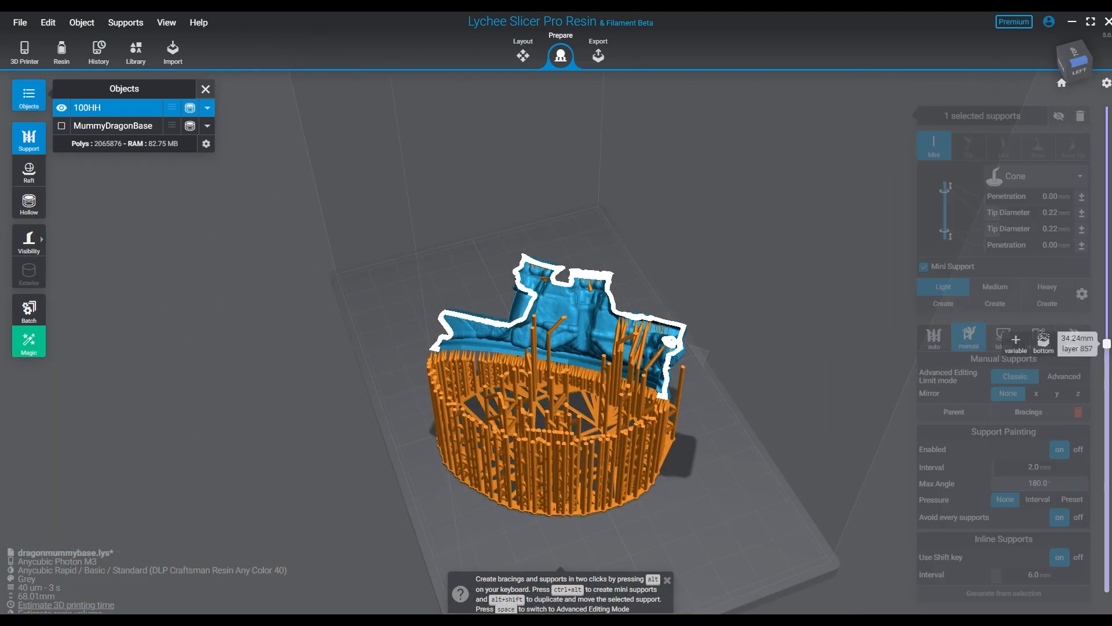
left_click_drag(1107, 320, 1107, 278)
right_click_drag(776, 324, 750, 296)
right_click_drag(649, 359, 747, 333)
scroll(683, 330, "up", 3)
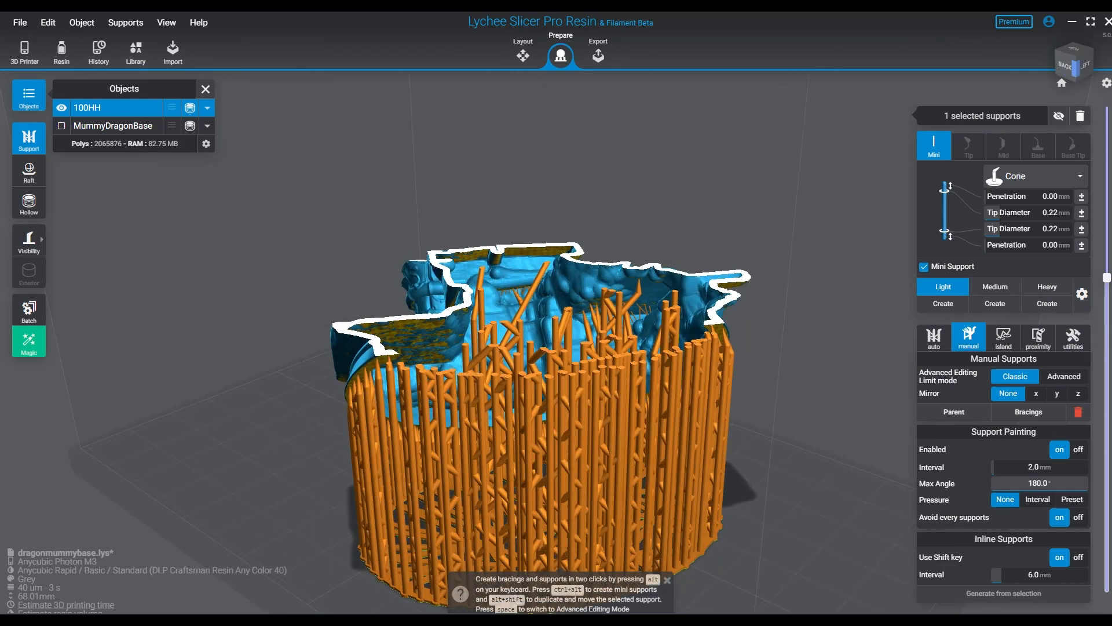
left_click_drag(1107, 278, 1107, 233)
- Paint light mini supports across the overhanging inner surface leading into the protruding corner of the hollow
scroll(638, 324, "up", 3)
right_click_drag(637, 324, 510, 336)
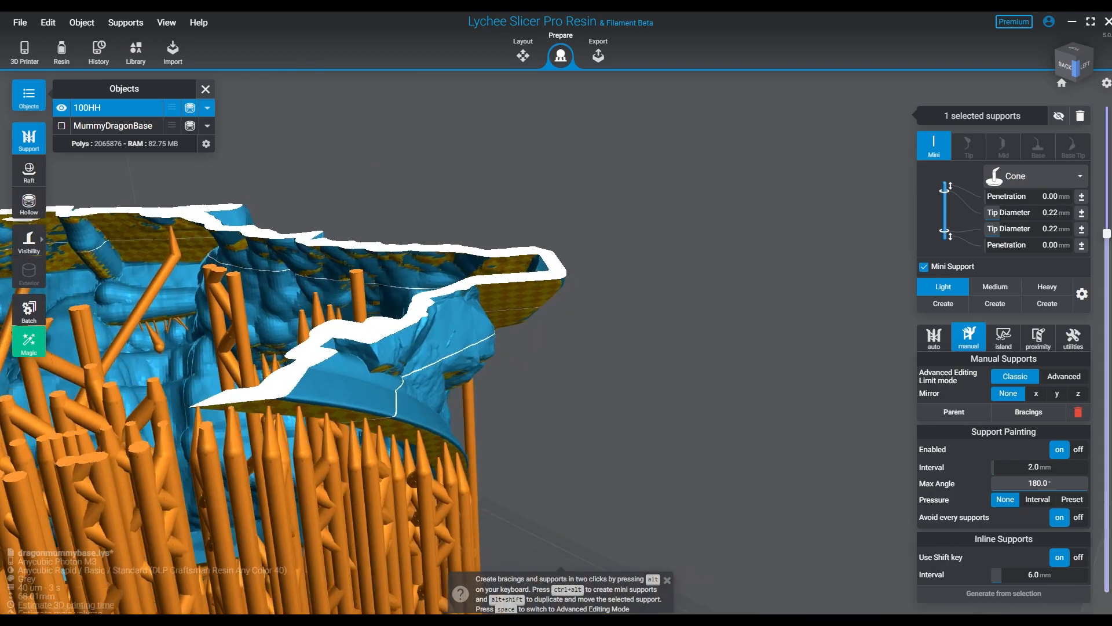
scroll(521, 373, "up", 3)
right_click_drag(521, 374, 626, 348)
scroll(539, 348, "up", 5)
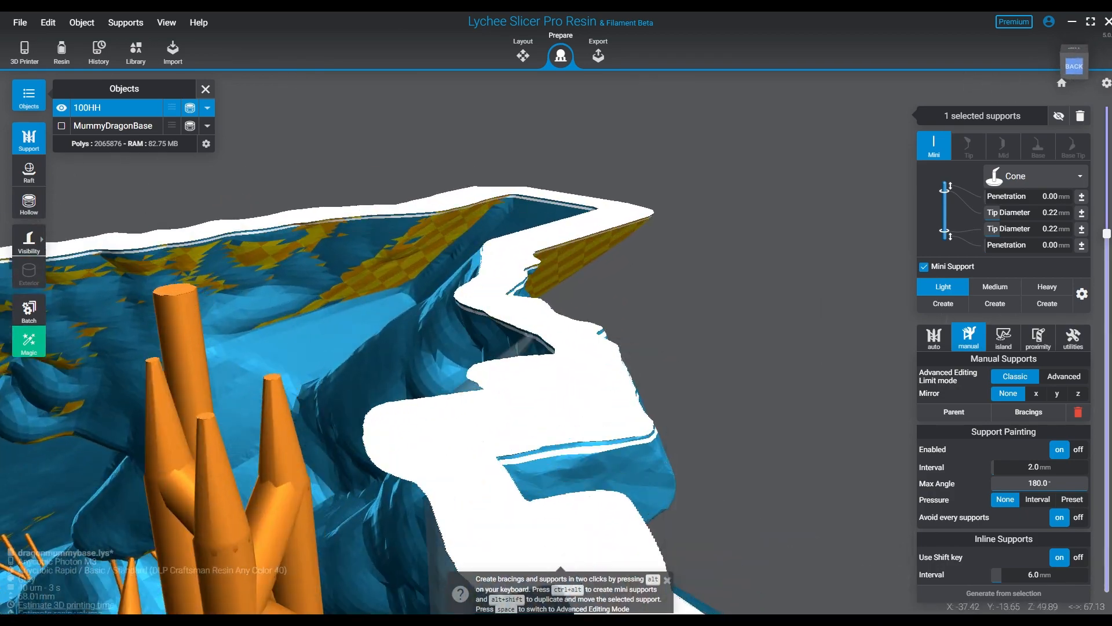
right_click_drag(538, 348, 553, 327)
left_click_drag(326, 298, 407, 285)
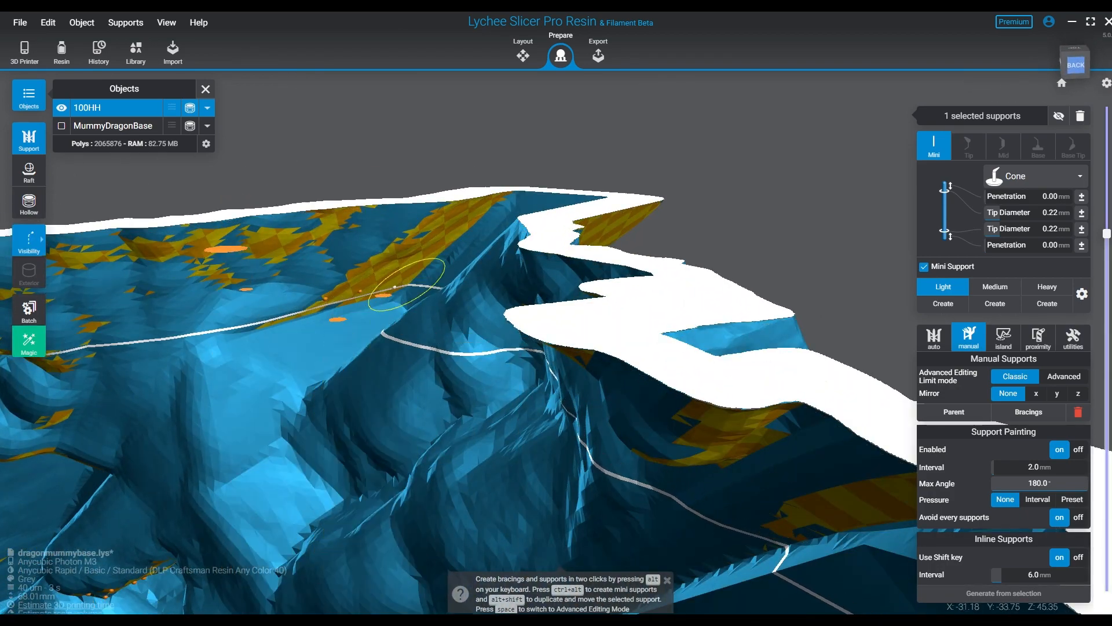
mouse_move(461, 222)
left_mouse_down()
mouse_move(284, 311)
mouse_move(348, 270)
mouse_move(303, 263)
mouse_move(350, 314)
mouse_move(502, 225)
mouse_move(484, 249)
left_mouse_up()
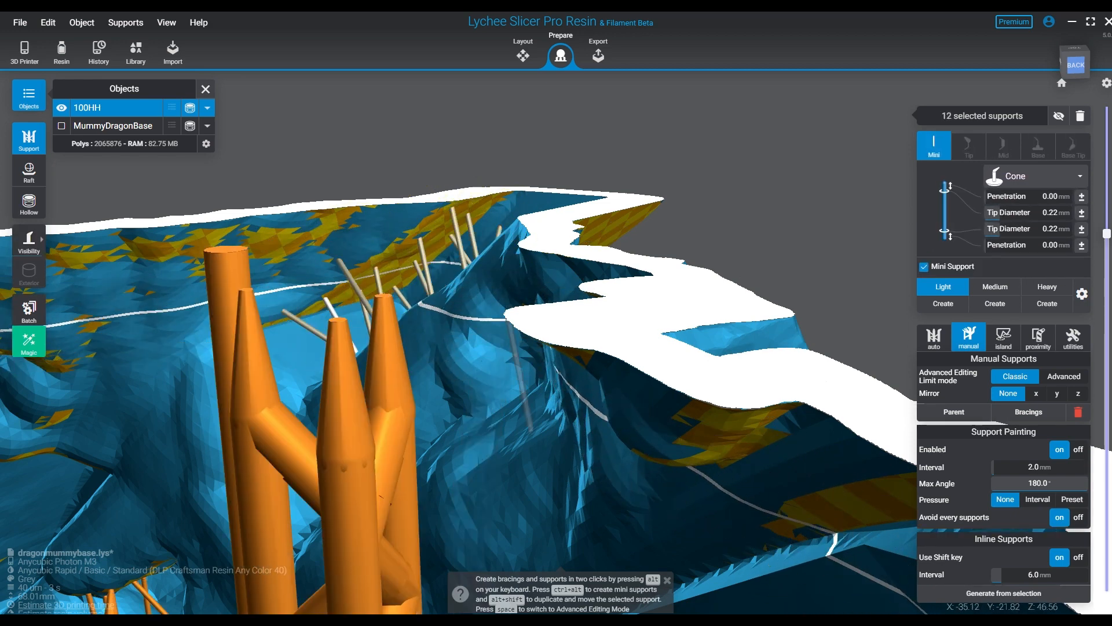
mouse_move(484, 249)
right_mouse_down()
mouse_move(434, 324)
mouse_move(417, 315)
right_mouse_up()
- Remove the layer cut and hide the existing supports to clear the underside of the protruding slab
mouse_move(545, 348)
right_mouse_down()
mouse_move(570, 316)
mouse_move(684, 301)
mouse_move(538, 347)
mouse_move(428, 289)
mouse_move(510, 278)
mouse_move(411, 283)
right_mouse_up()
scroll(483, 267, "down", 3)
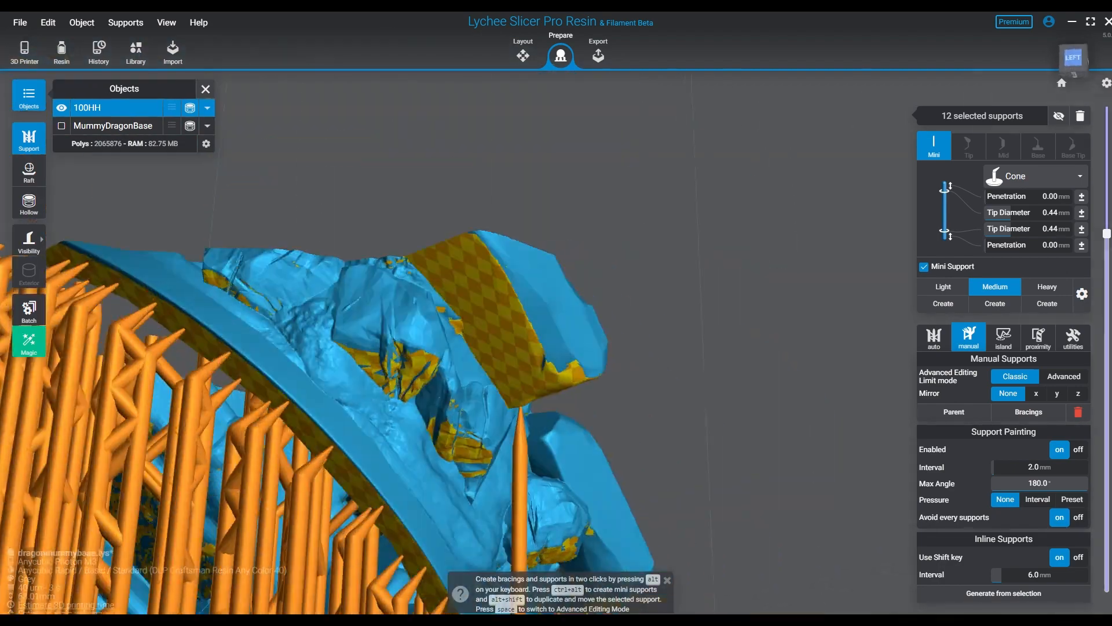
right_click_drag(406, 289, 440, 278)
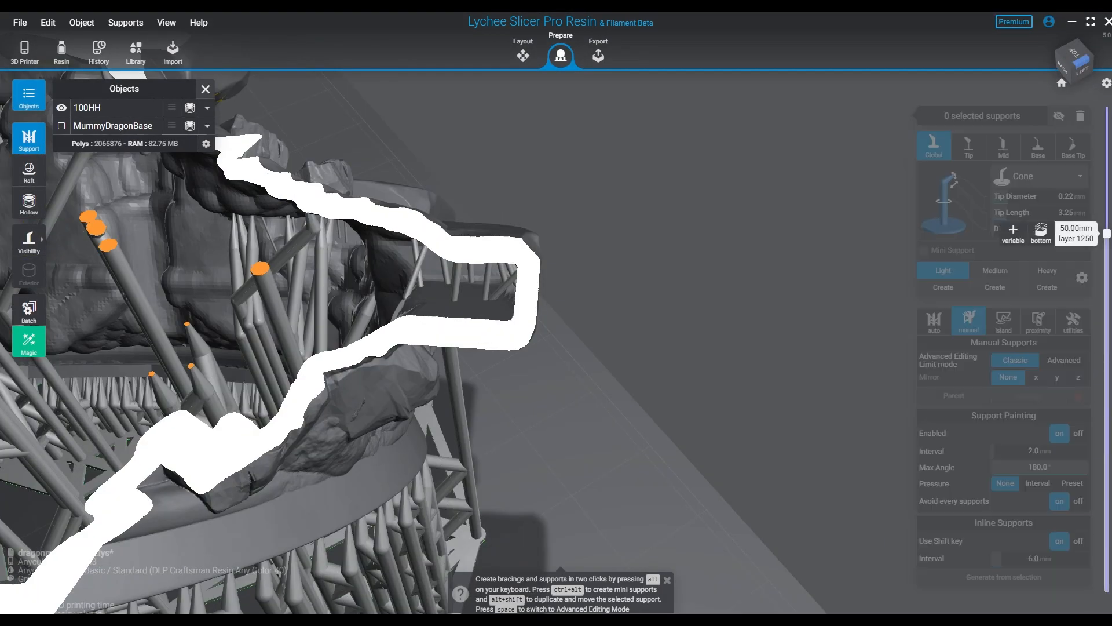
left_click_drag(1107, 234, 1106, 587)
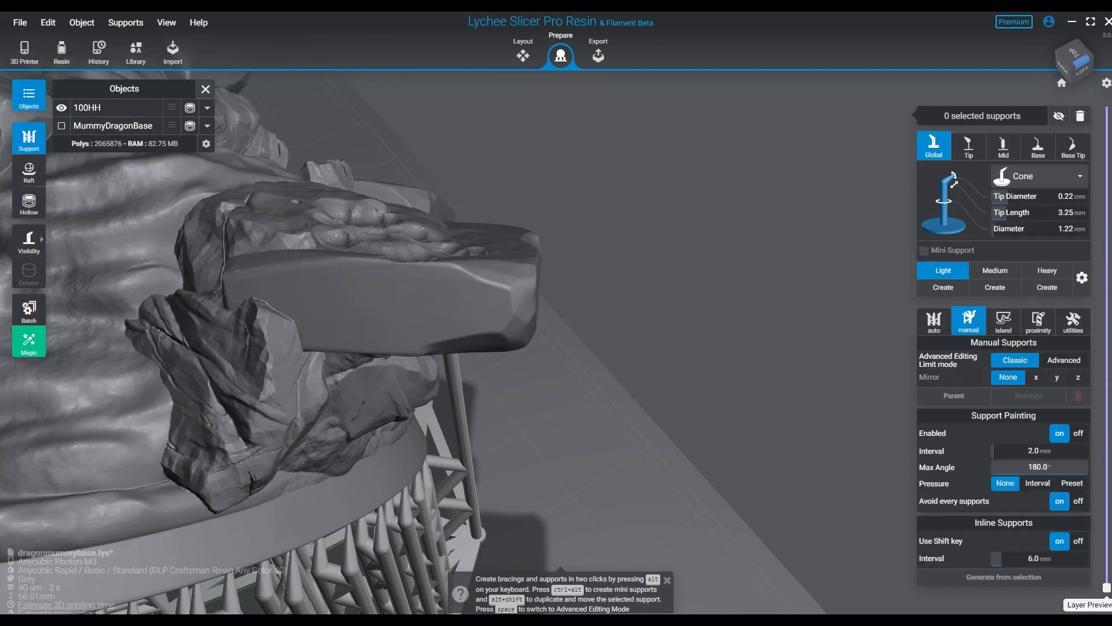
right_click_drag(580, 405, 585, 203)
key("h")
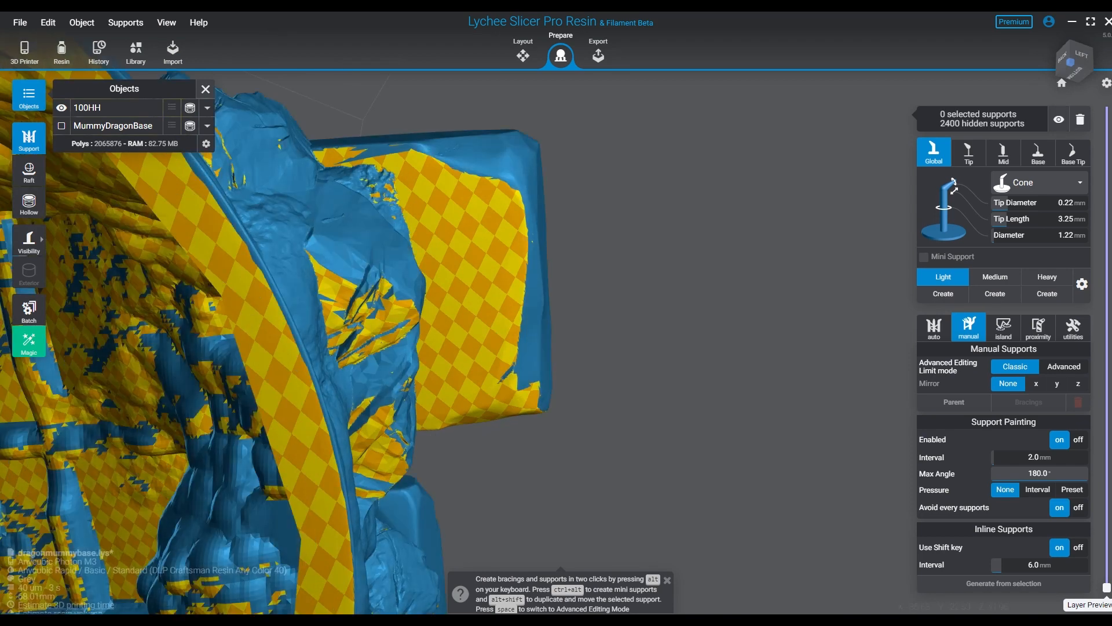
- Place rows of light inline supports at a 2.5 mm interval across the protruding slab's underside
left_click(400, 172)
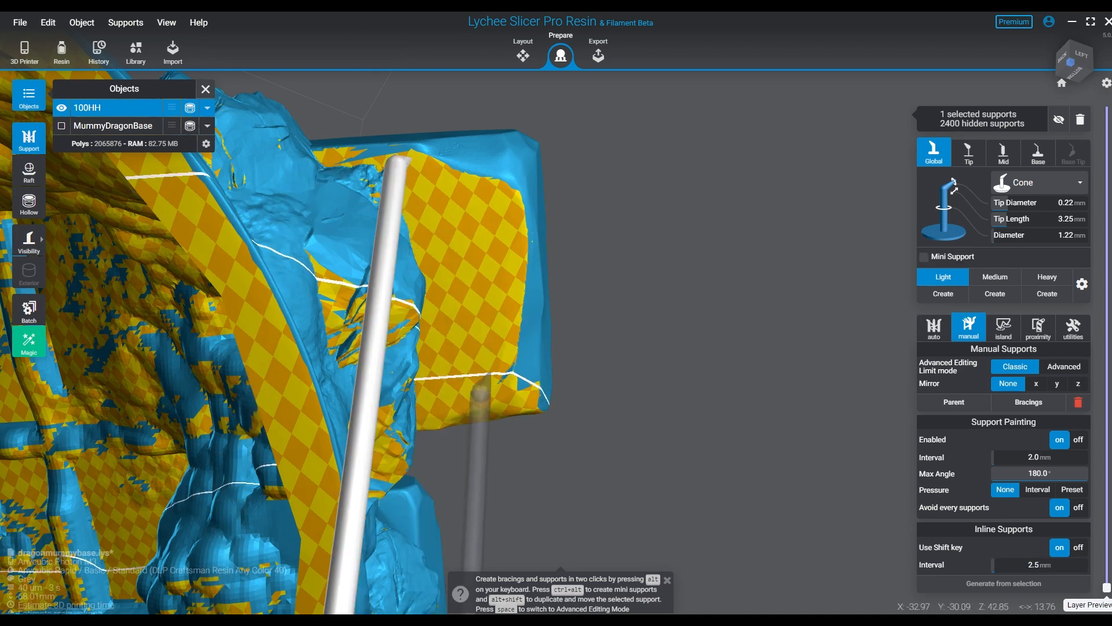
left_click(452, 402)
left_click(439, 401)
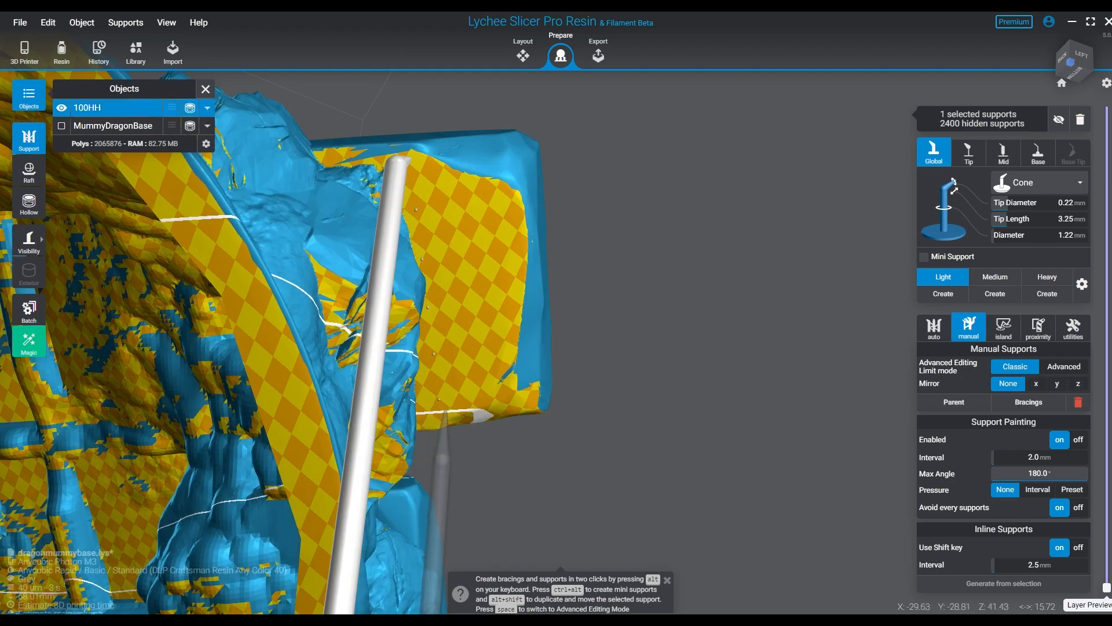
left_click(453, 409, "shift")
right_click_drag(454, 400, 431, 232)
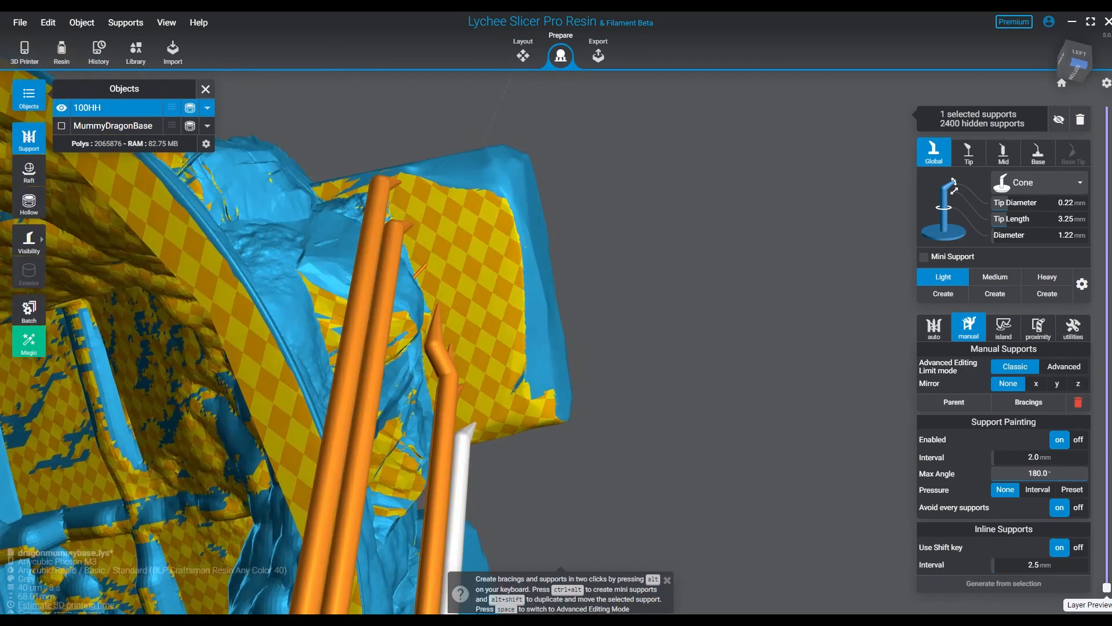
left_click(432, 186)
left_click(500, 418, "shift")
left_click(469, 201)
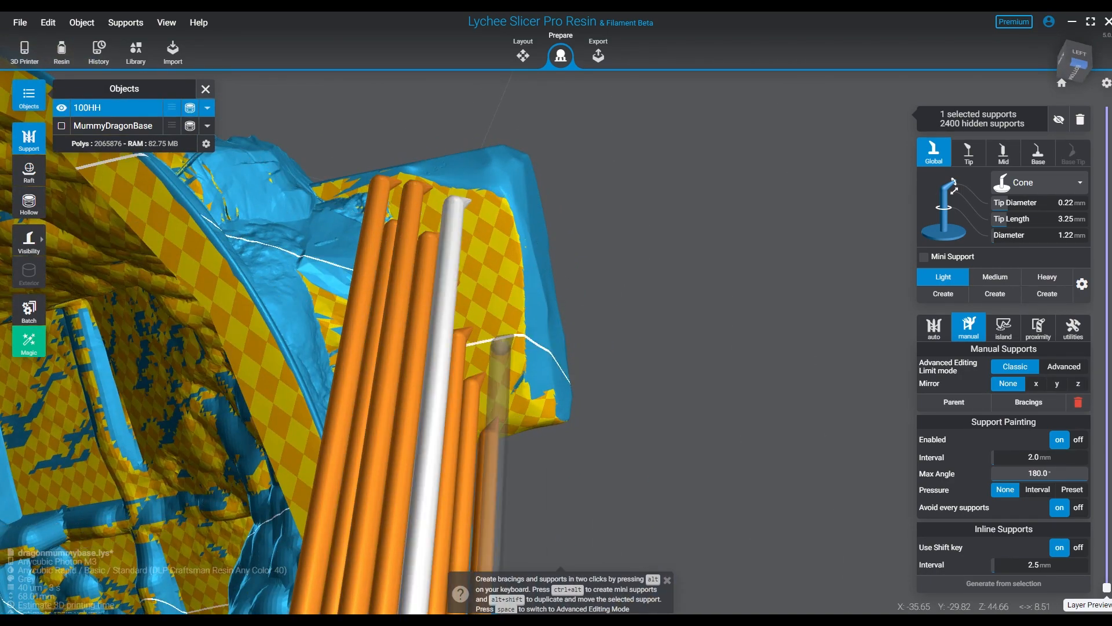
left_click(529, 409, "shift")
left_click(497, 203)
left_click(533, 292, "shift")
- Display only the support tips and add light supports under the rock overhangs beside the protruding slab
right_click_drag(533, 295, 556, 197)
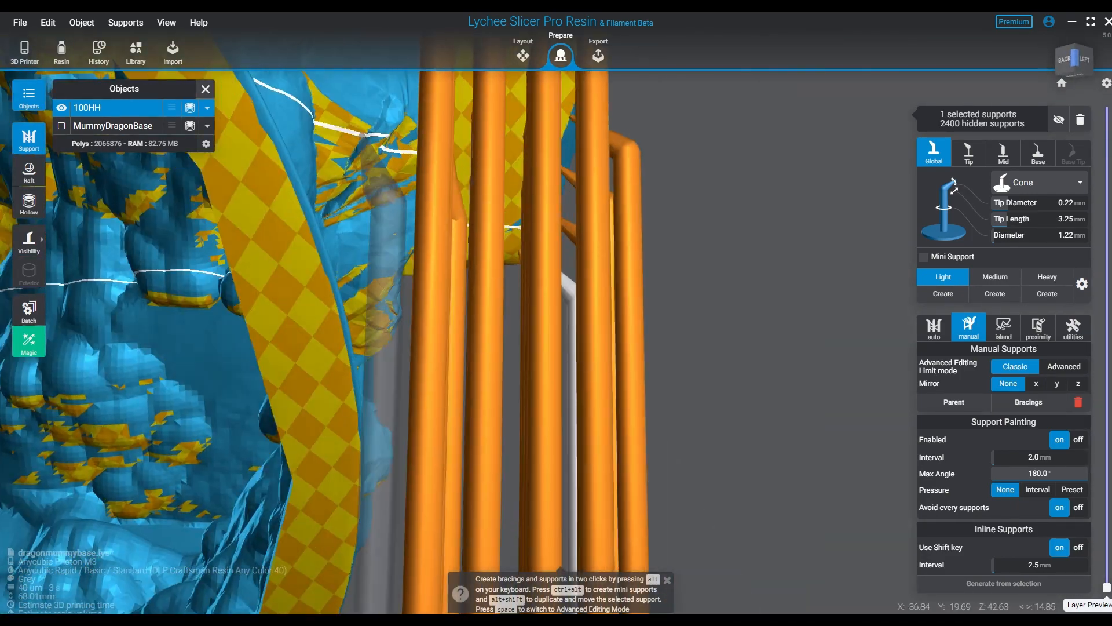
key("v")
mouse_move(356, 267)
right_mouse_down()
mouse_move(427, 171)
mouse_move(452, 458)
right_mouse_up()
left_click_drag(388, 309, 415, 307)
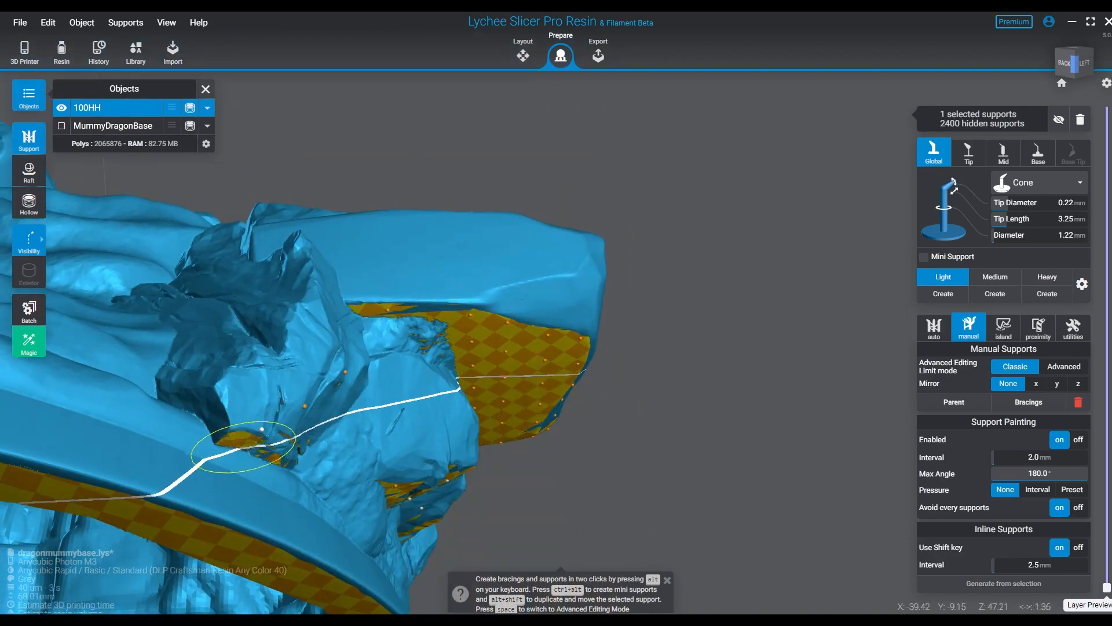
left_click_drag(243, 447, 286, 452)
mouse_move(360, 441)
right_mouse_down()
mouse_move(541, 232)
mouse_move(498, 395)
mouse_move(510, 452)
right_mouse_up()
- Unhide all supports and turn 100HH to the slab beside the front columns
left_click(1059, 119)
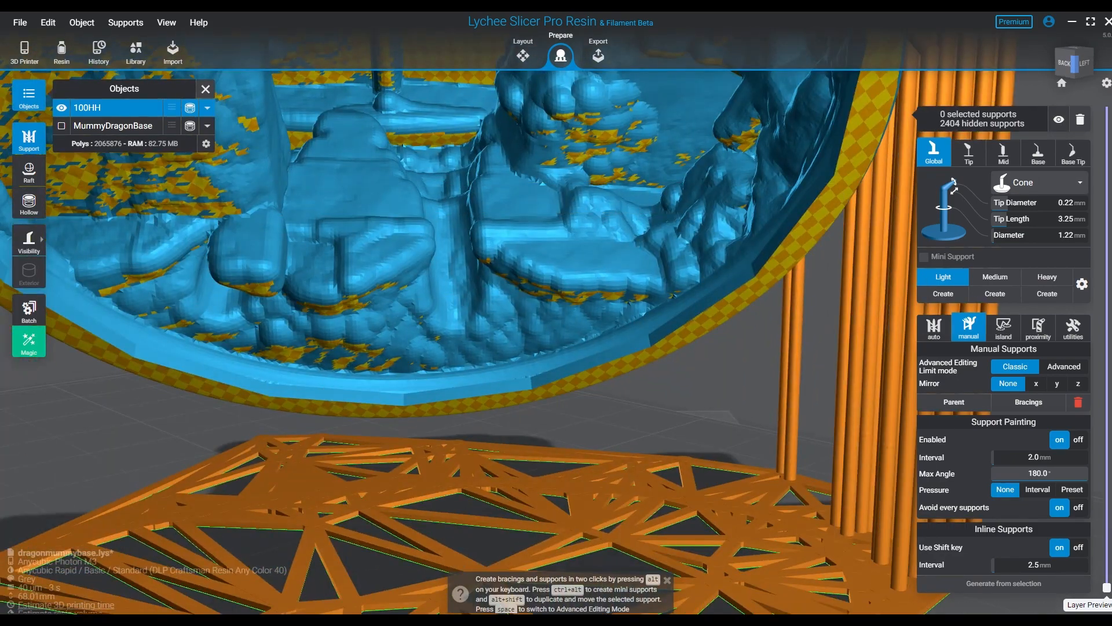
key("h")
scroll(556, 324, "down", 4)
right_click_drag(614, 325, 313, 318)
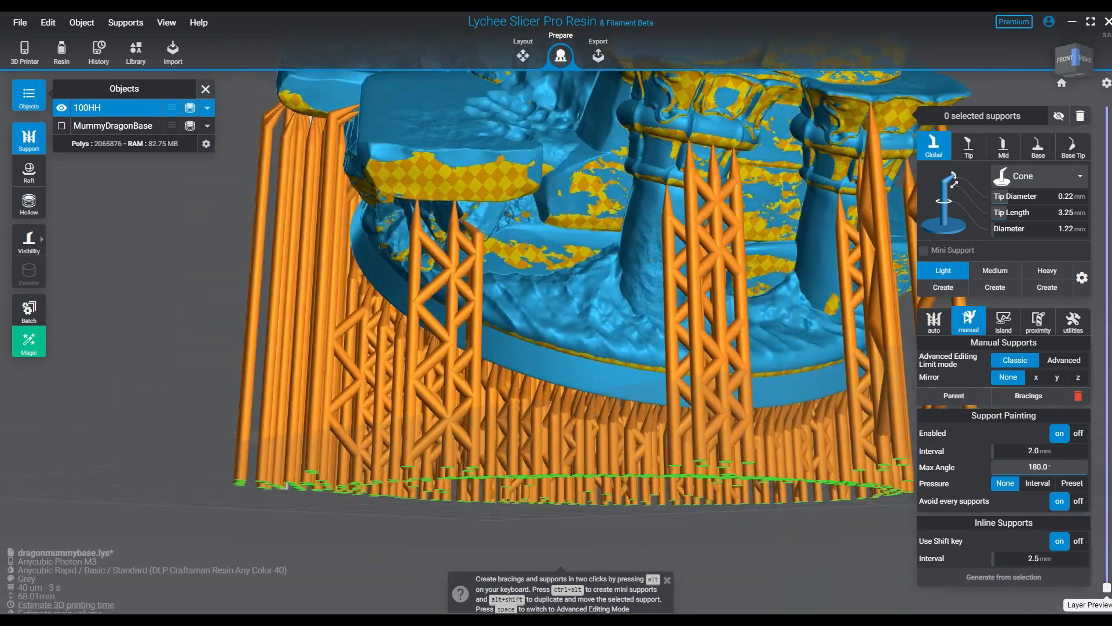
- Place rows of light inline supports at a 2.5 mm interval under the slab beside the front columns
right_click_drag(362, 174, 376, 96)
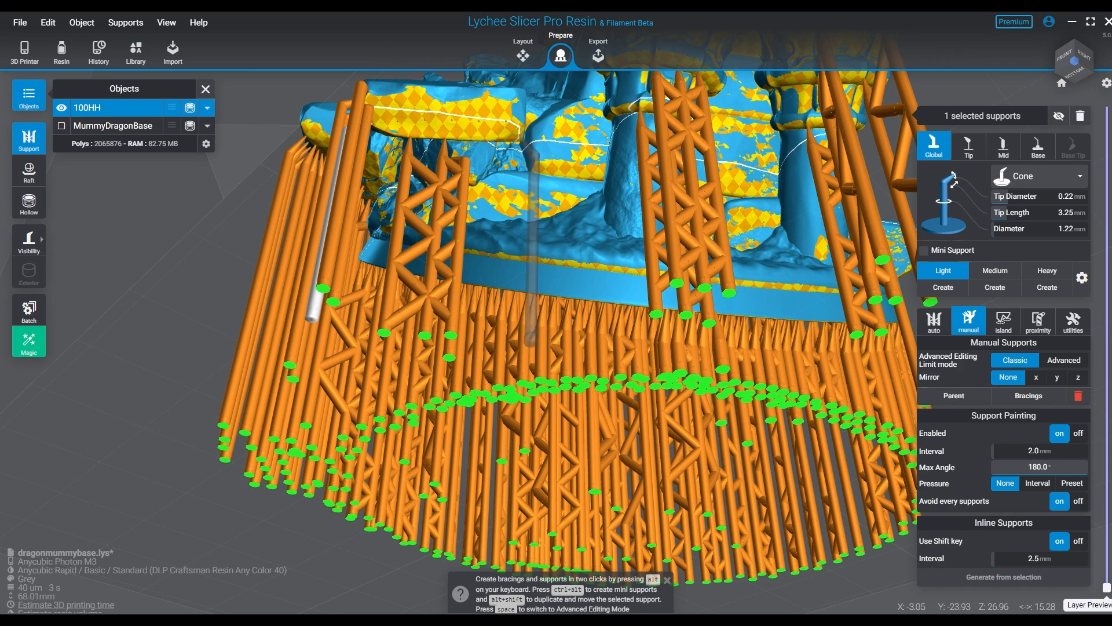
left_click(524, 135, "shift")
left_click(361, 150)
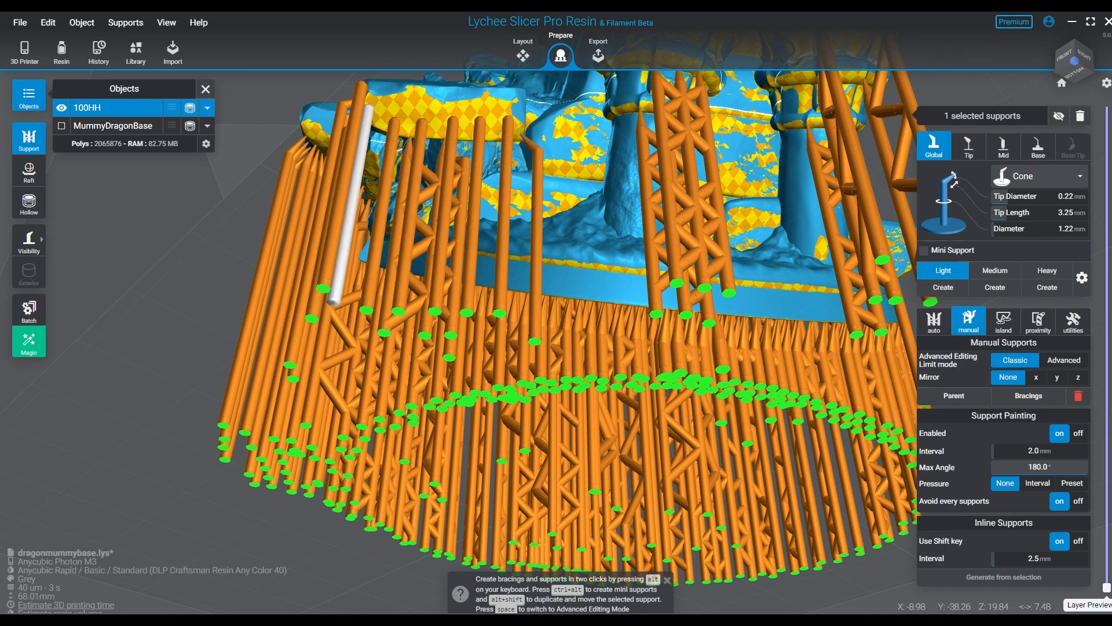
left_click(520, 109, "shift")
left_click(367, 92)
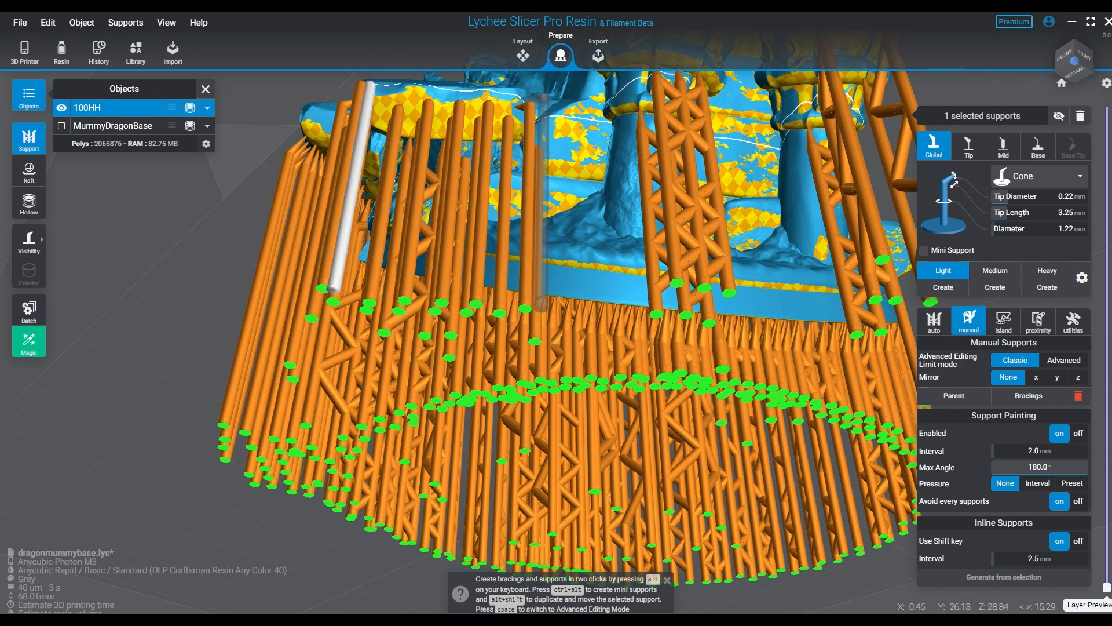
left_click(524, 95, "shift")
- Display only the support tips and add light supports to the remaining rock overhangs around the front columns
right_click_drag(614, 192, 417, 289)
left_click_drag(406, 151, 413, 161)
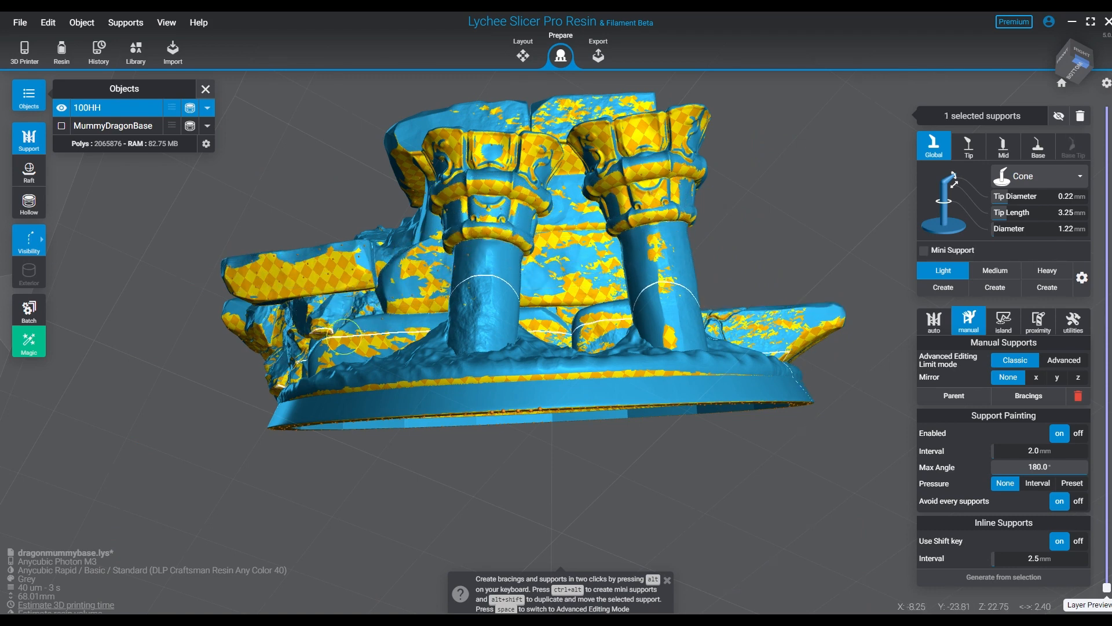
left_click_drag(342, 344, 279, 332)
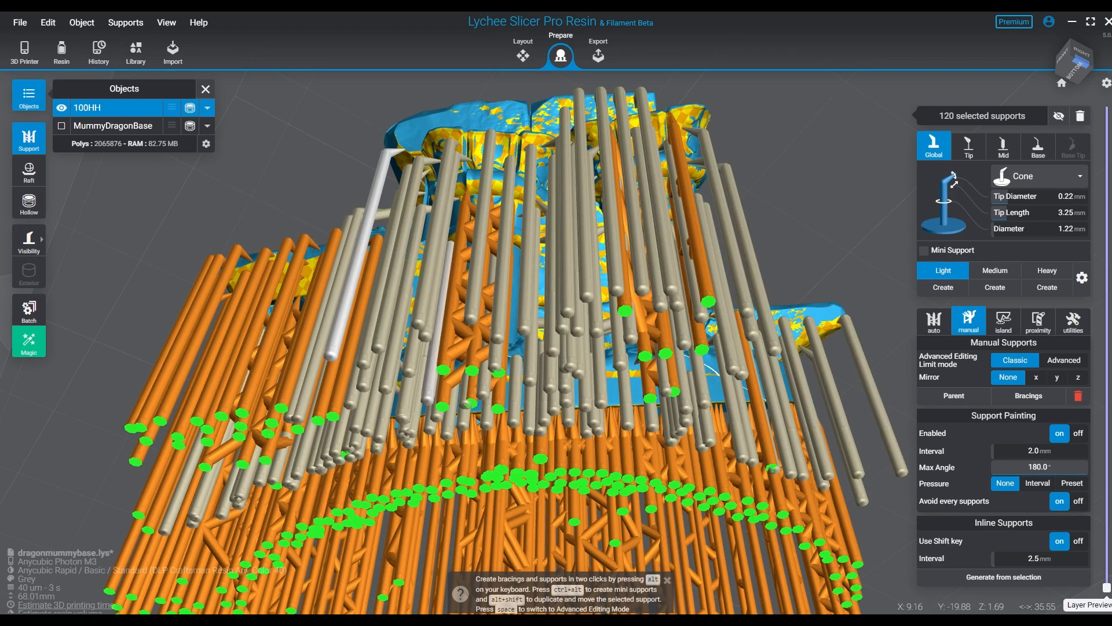
- Hide all existing supports and turn 100HH to expose the hollow cavity in its underside
mouse_move(379, 380)
right_mouse_down()
mouse_move(380, 313)
mouse_move(394, 376)
mouse_move(423, 401)
mouse_move(421, 318)
mouse_move(409, 400)
mouse_move(418, 333)
mouse_move(428, 400)
mouse_move(469, 310)
mouse_move(521, 342)
mouse_move(527, 405)
mouse_move(541, 336)
mouse_move(538, 315)
mouse_move(542, 377)
mouse_move(510, 284)
right_mouse_up()
key("Escape")
key("h")
left_click(509, 282)
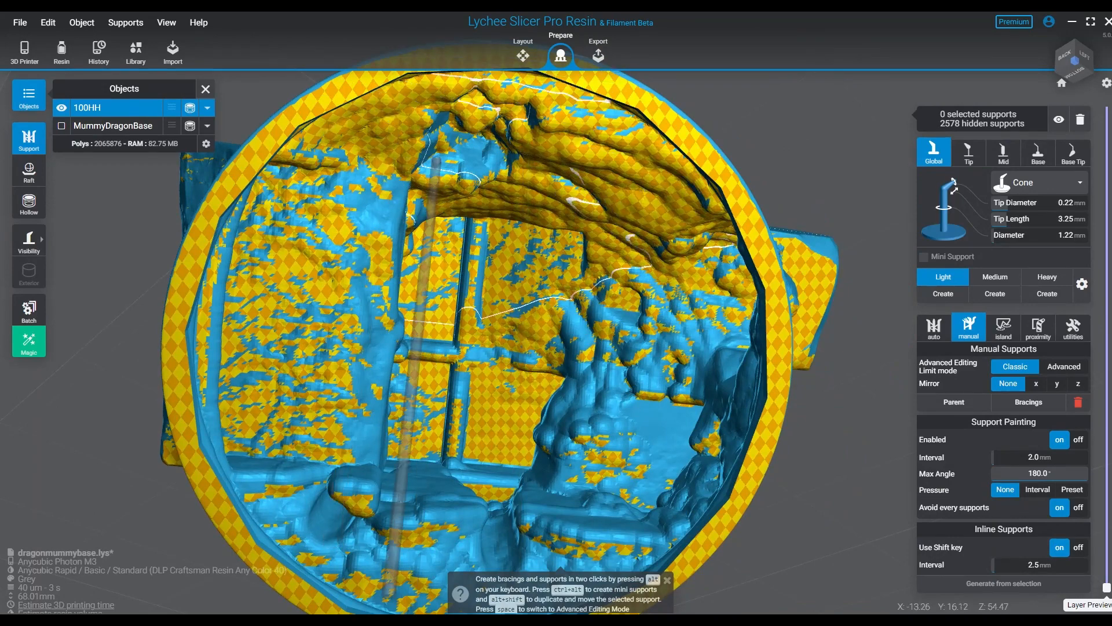
- Set the inline support interval to 4.0 mm and the support painting interval to 2.2 mm
middle_click_drag(405, 226, 343, 250)
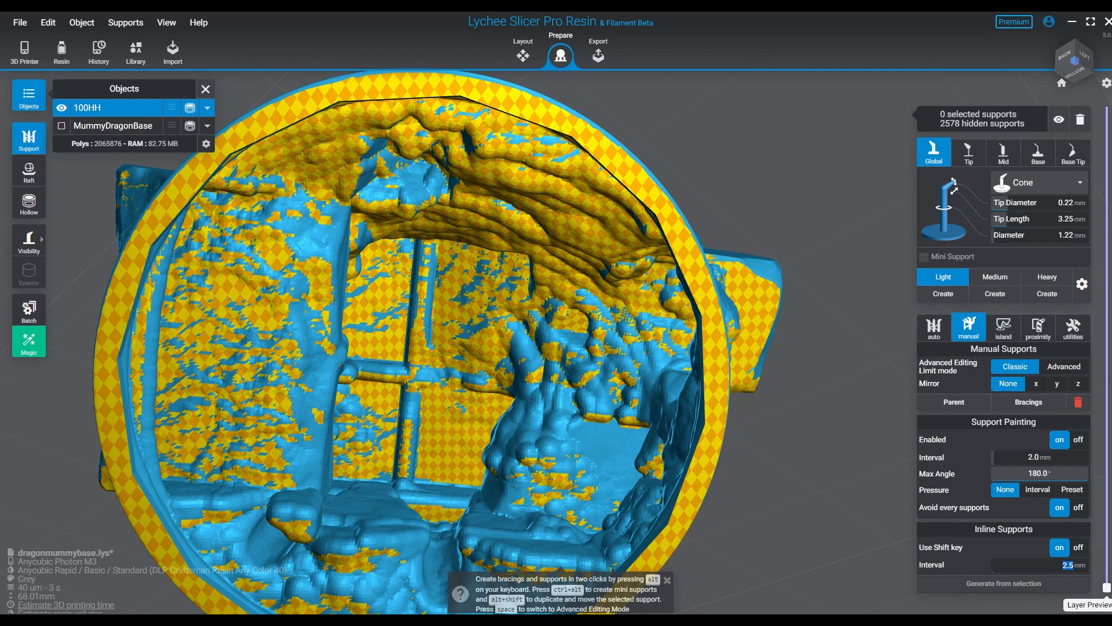
type("4")
key("Return")
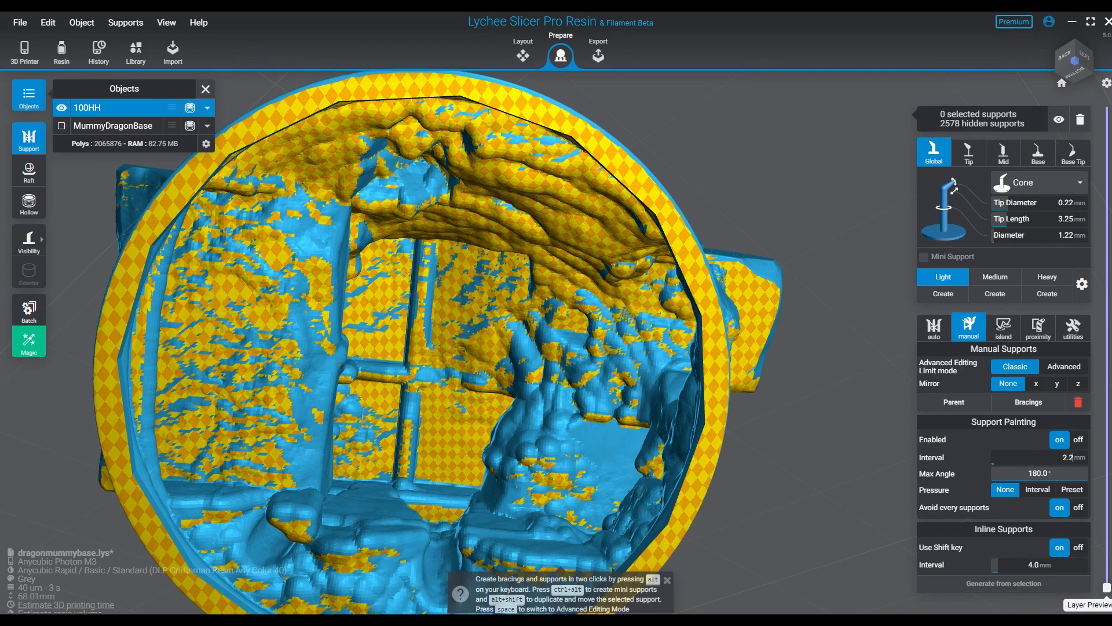
key("Return")
- Add light supports along the inner ridges and window-like recess of the cavity, undoing the misplaced mini support
middle_click_drag(429, 244, 426, 238)
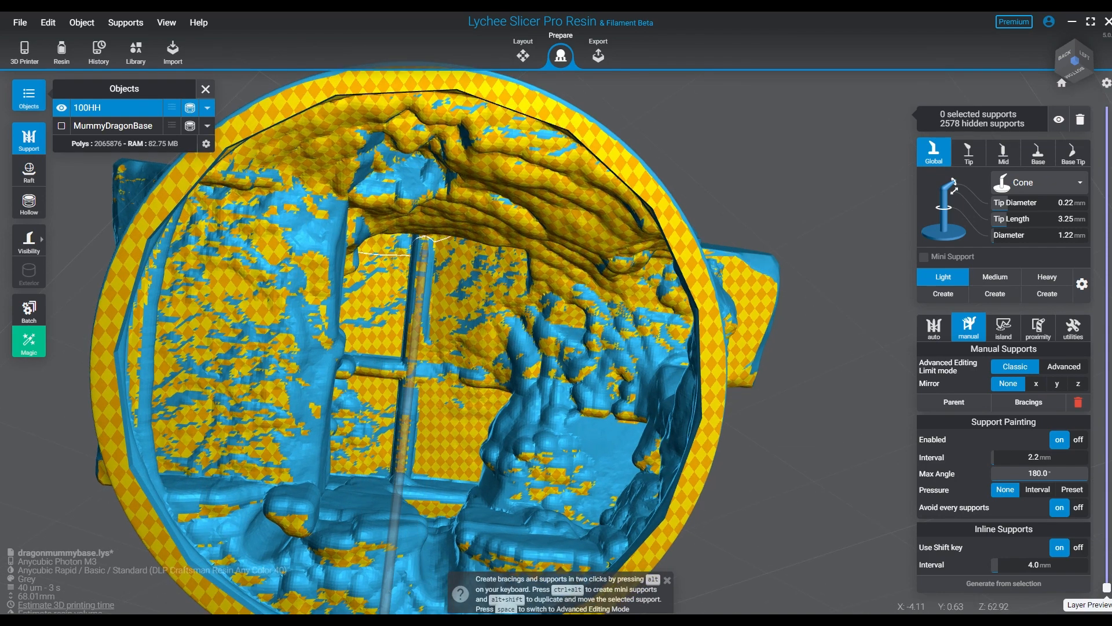
left_click(349, 284)
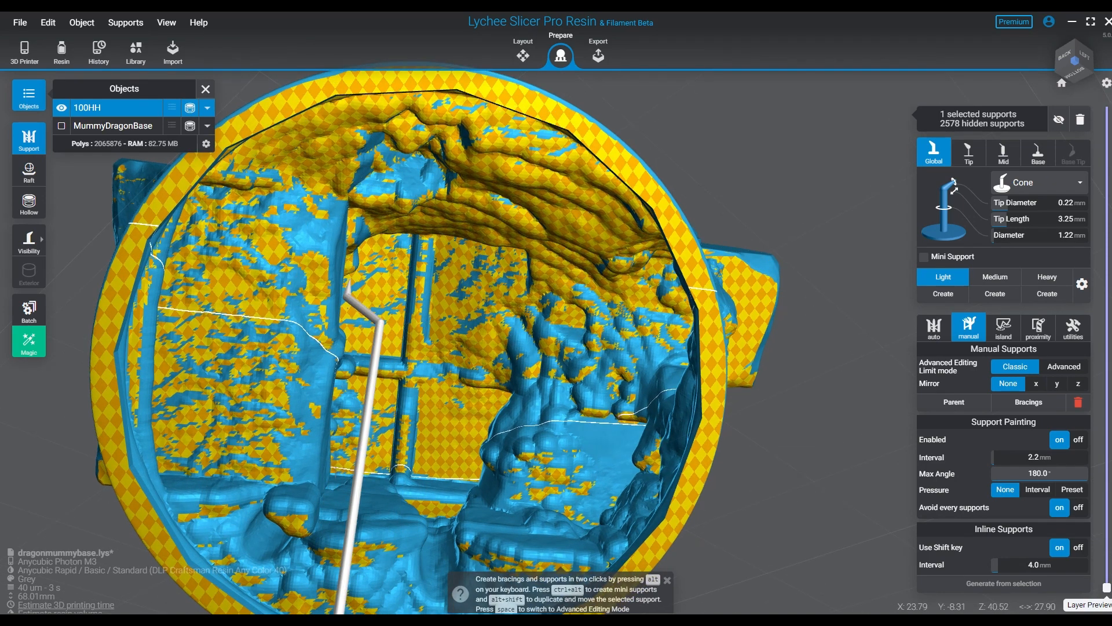
left_click_drag(346, 467, 349, 462)
mouse_move(429, 423)
right_mouse_down()
mouse_move(347, 458)
mouse_move(432, 394)
right_mouse_up()
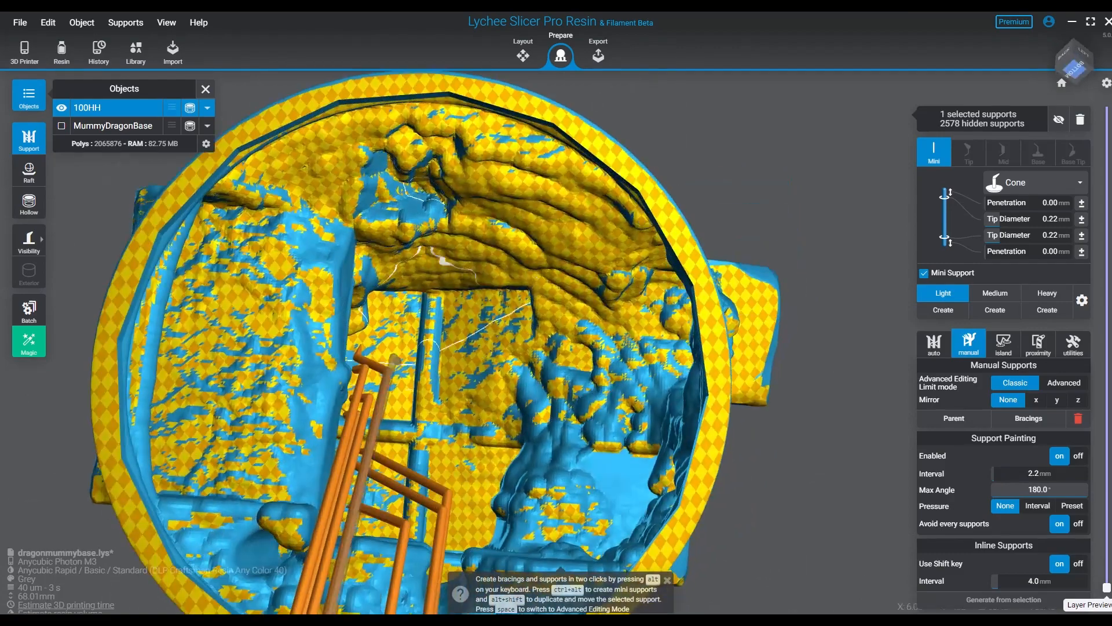
left_click(379, 303)
key("ctrl+z")
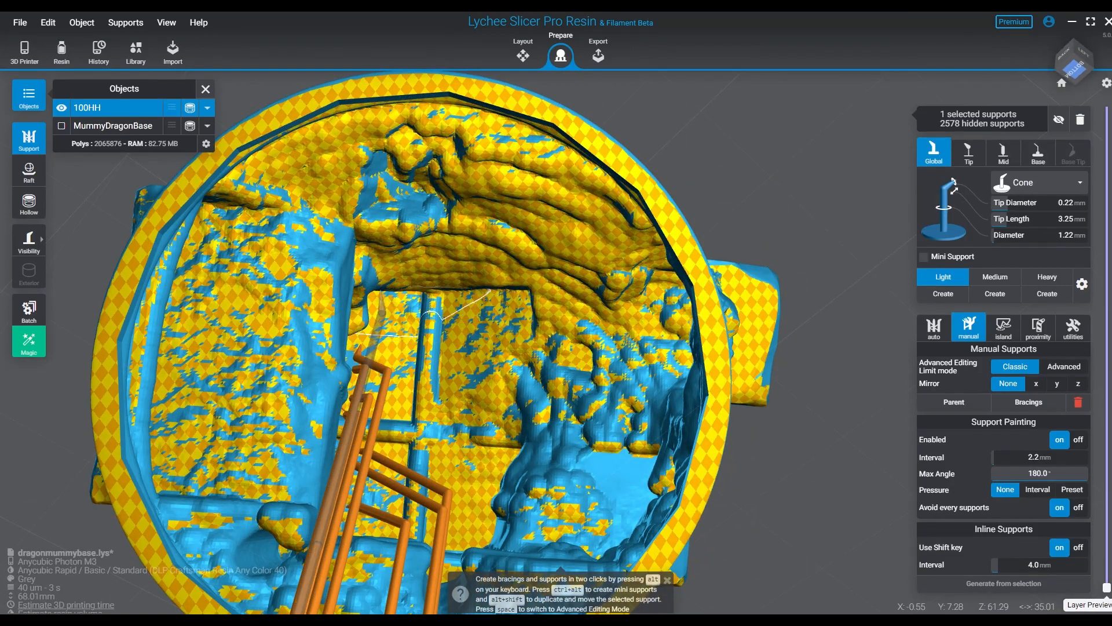
- Place light supports along the upper edge of the window-like recess and across its surface inside the cavity
left_click(380, 293)
left_click(517, 295, "shift")
right_click_drag(517, 298, 515, 238)
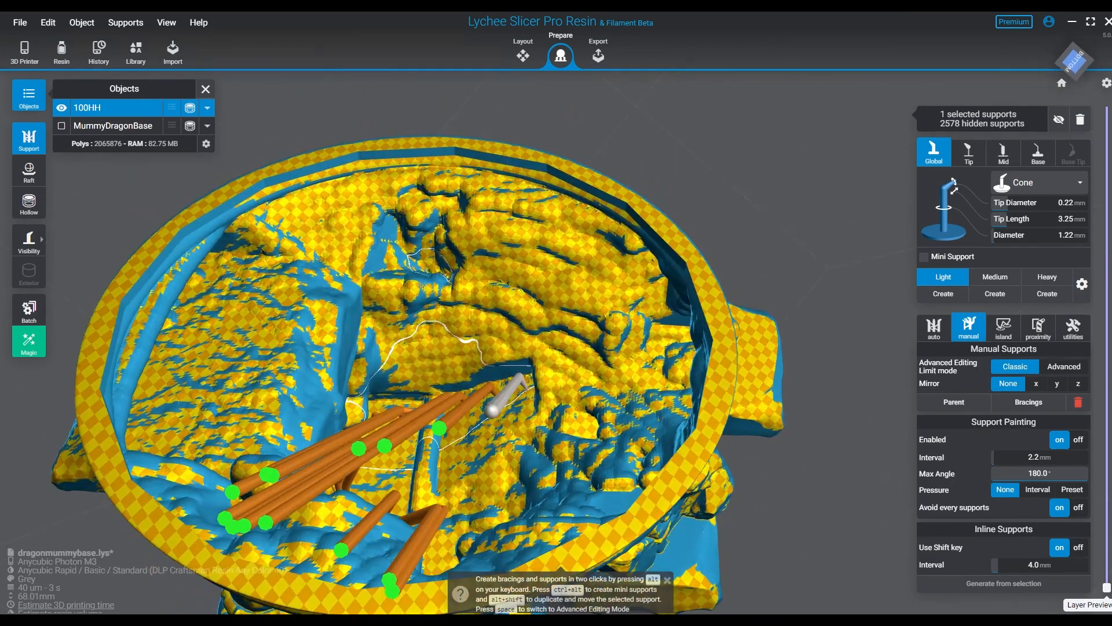
right_click_drag(487, 429, 544, 406)
left_click(523, 458, "ctrl+alt")
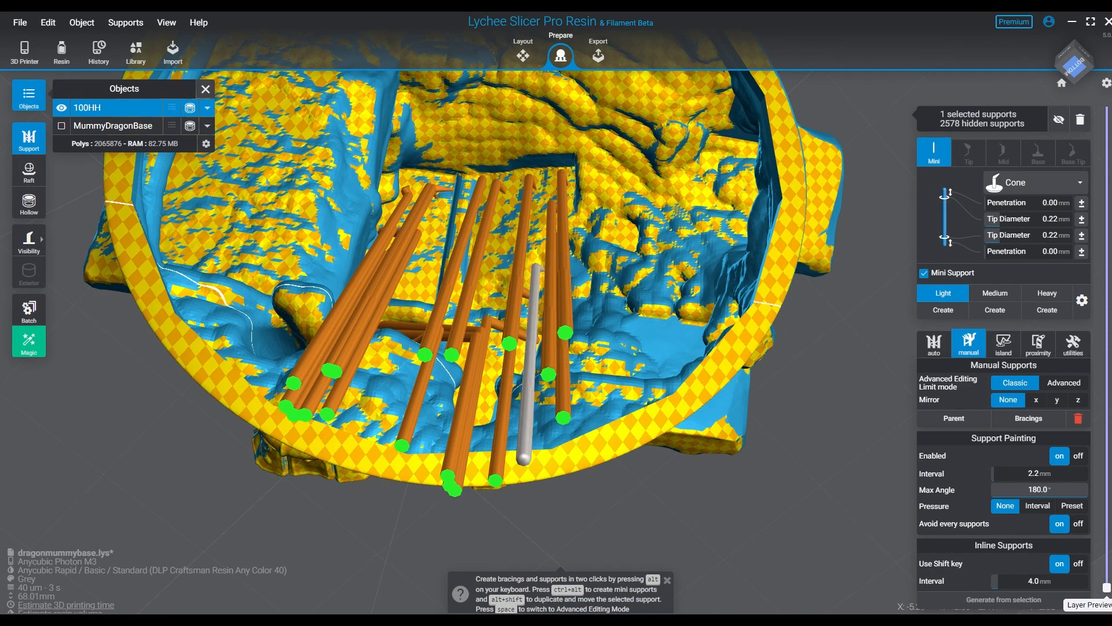
- Display only the support tips and place light inline supports at a 4 mm interval across the cavity's inner walls
right_click_drag(521, 458, 492, 399)
key("v")
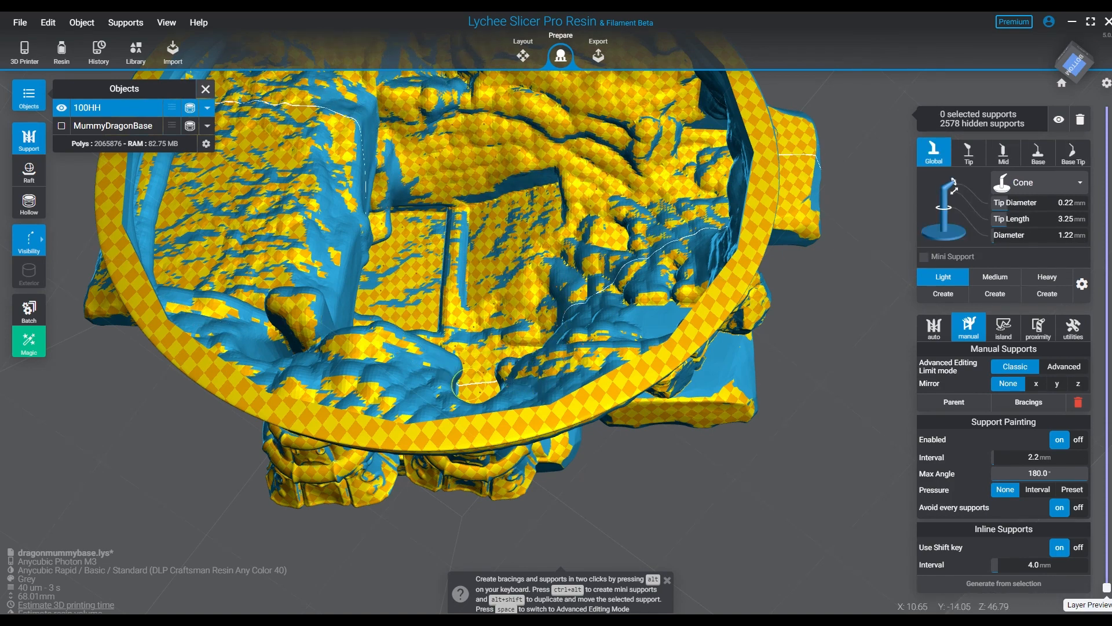
left_click(525, 376)
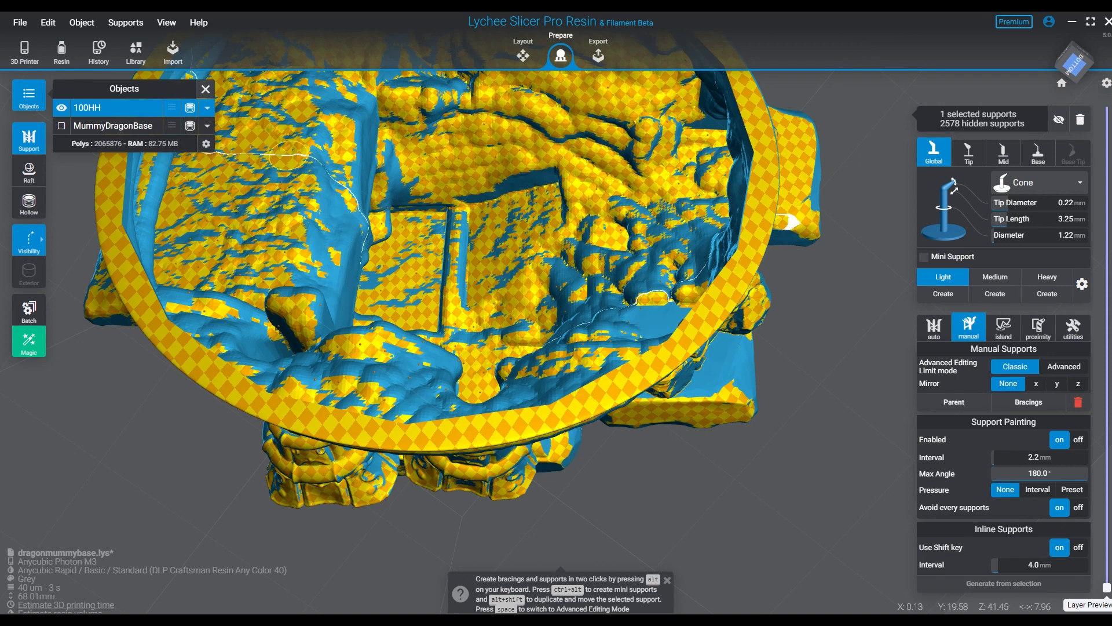
left_click(215, 277)
left_click(226, 284)
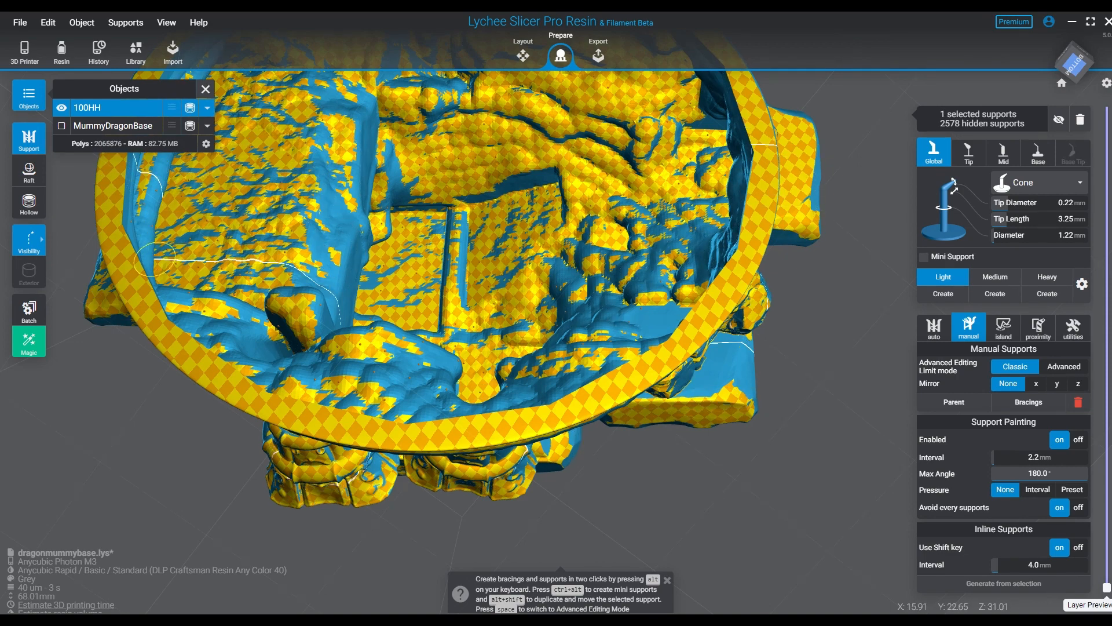
left_click(232, 306)
mouse_move(236, 313)
left_mouse_down()
mouse_move(223, 336)
mouse_move(287, 339)
mouse_move(299, 326)
mouse_move(307, 215)
left_mouse_up()
- Add bracings between the selected new light supports inside the cavity
mouse_move(331, 175)
left_mouse_down()
mouse_move(307, 298)
mouse_move(515, 180)
mouse_move(588, 255)
left_mouse_up()
right_click_drag(588, 254, 532, 293)
left_click(1028, 402)
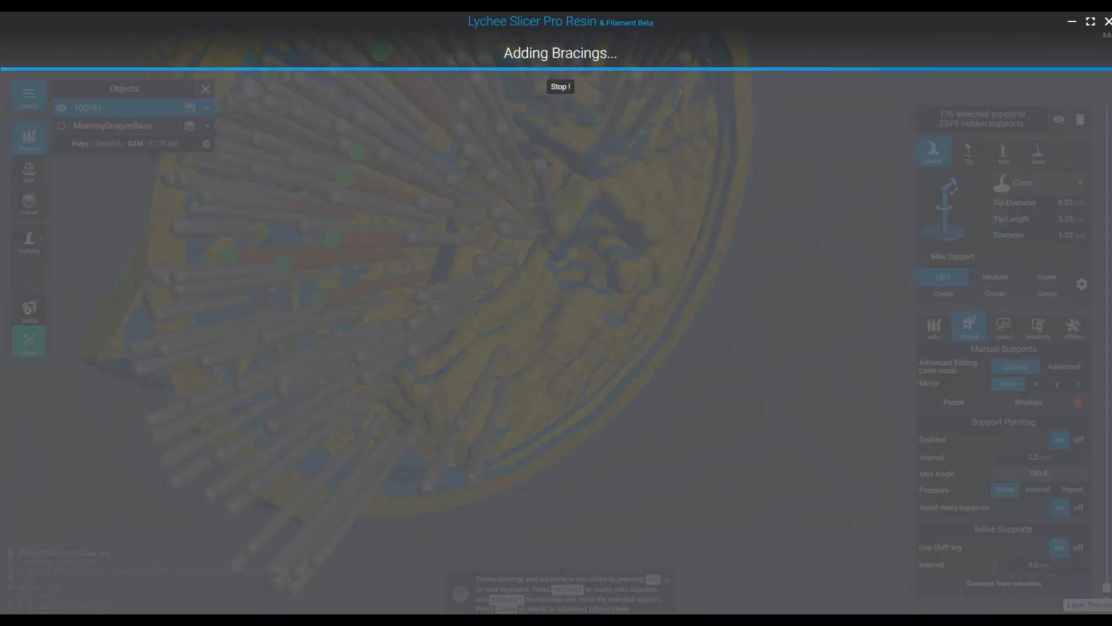
left_click(561, 373)
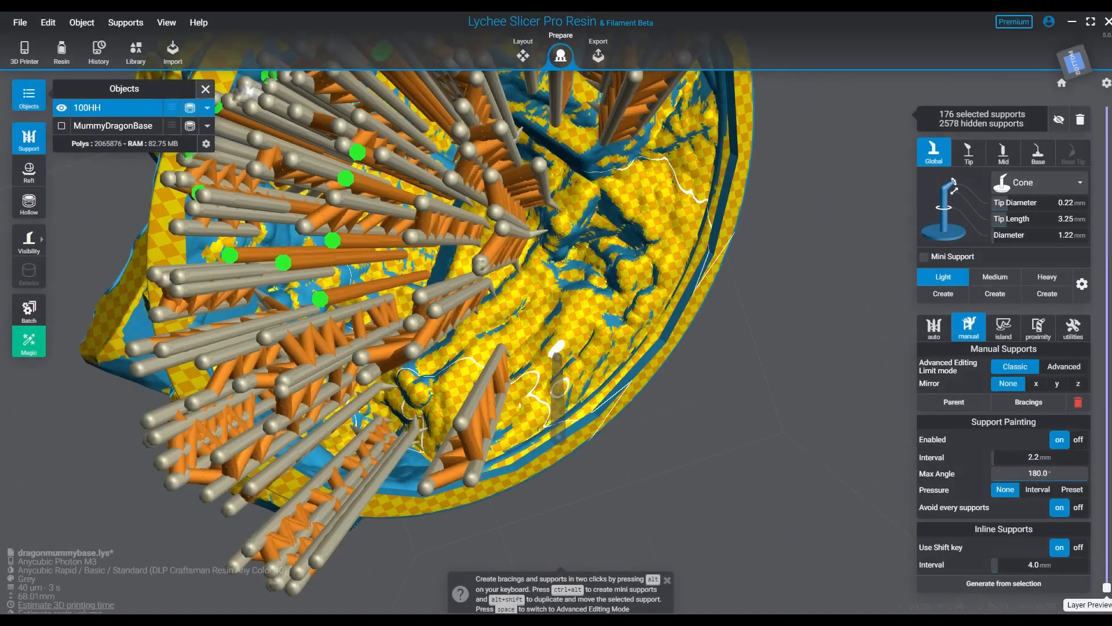
- Display only the support tips and fill the cavity's upper rock surface with light inline supports at a 4 mm interval
right_click_drag(561, 371, 498, 348)
left_click(753, 243)
right_click_drag(753, 243, 626, 290)
left_click(440, 359)
key("v")
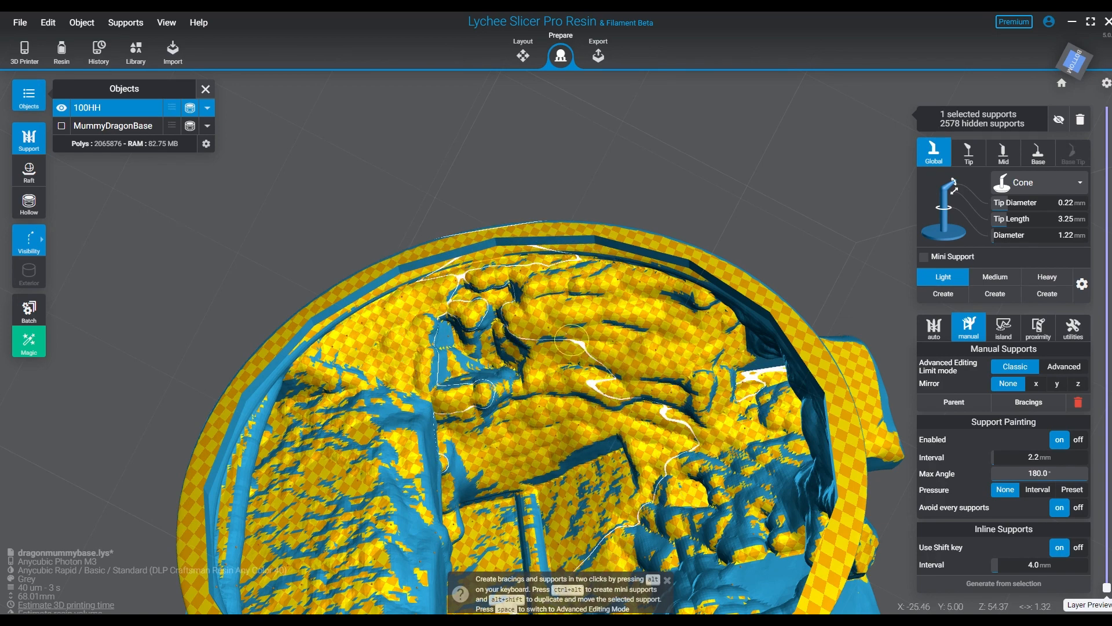
left_click(638, 314)
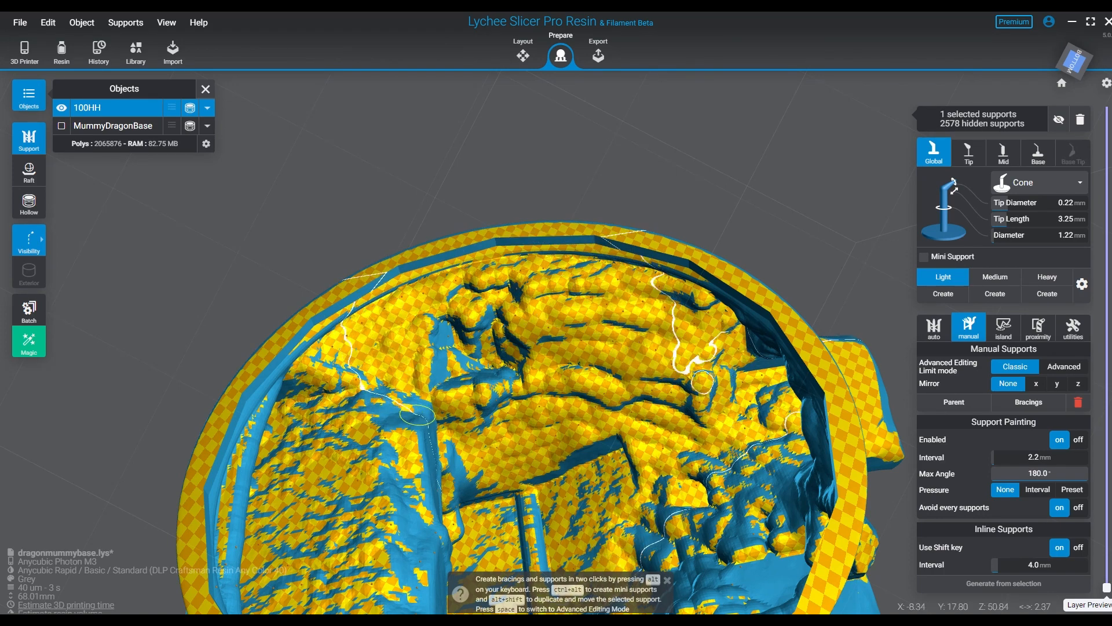
left_click(505, 289)
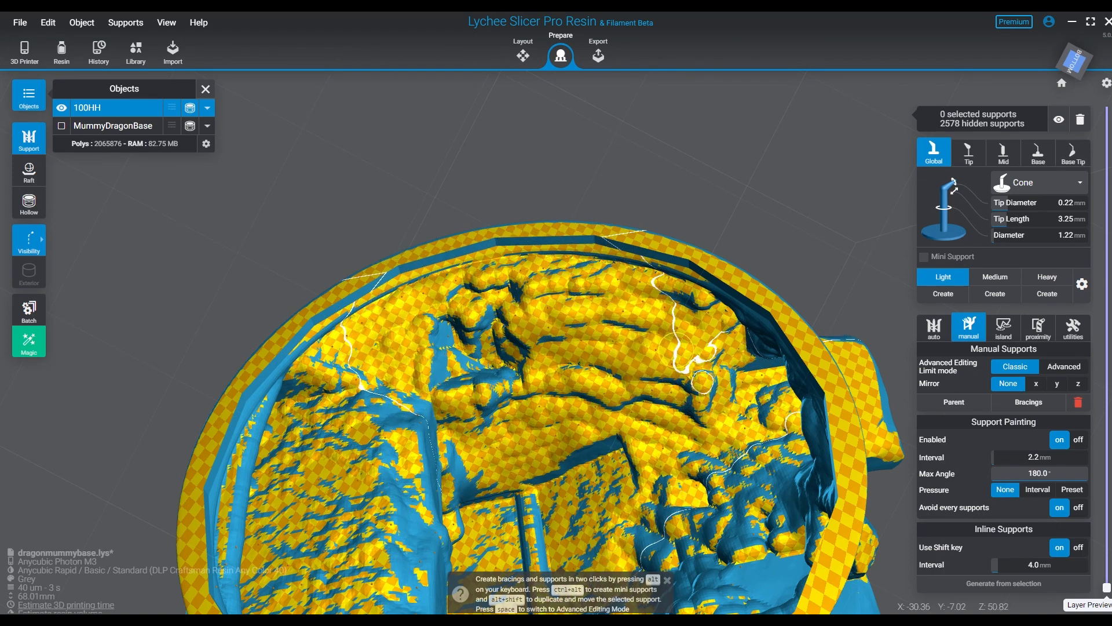
left_click(633, 362)
mouse_move(615, 354)
left_mouse_down()
mouse_move(583, 390)
mouse_move(538, 380)
left_mouse_up()
left_click_drag(552, 316, 614, 315)
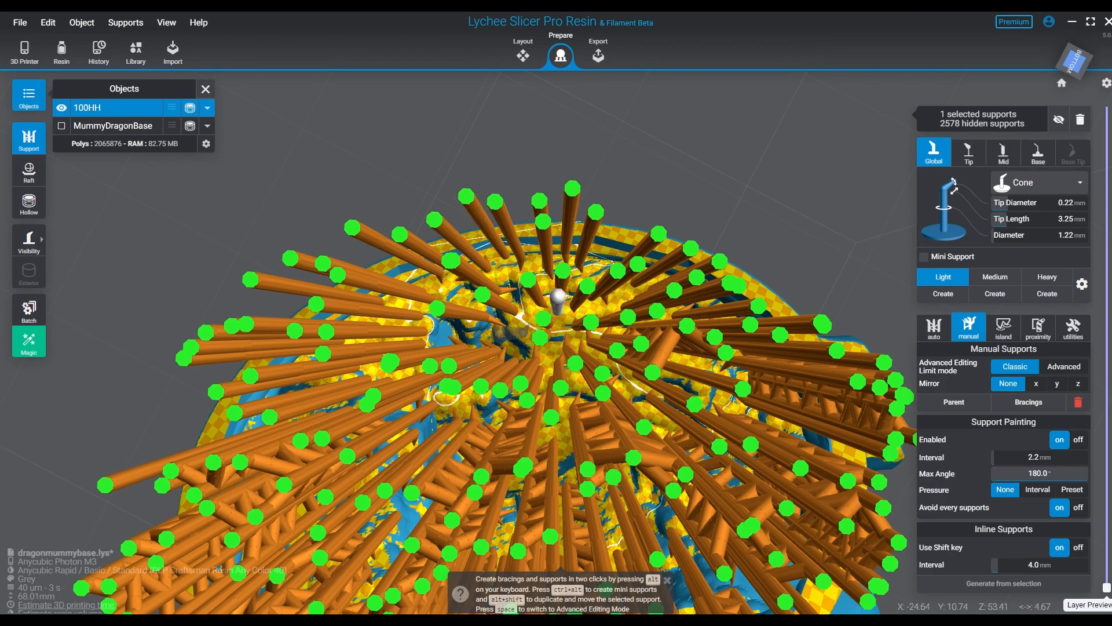
- Add further light supports along the cavity's outer wall just inside the circular rim
right_click_drag(528, 329, 547, 446)
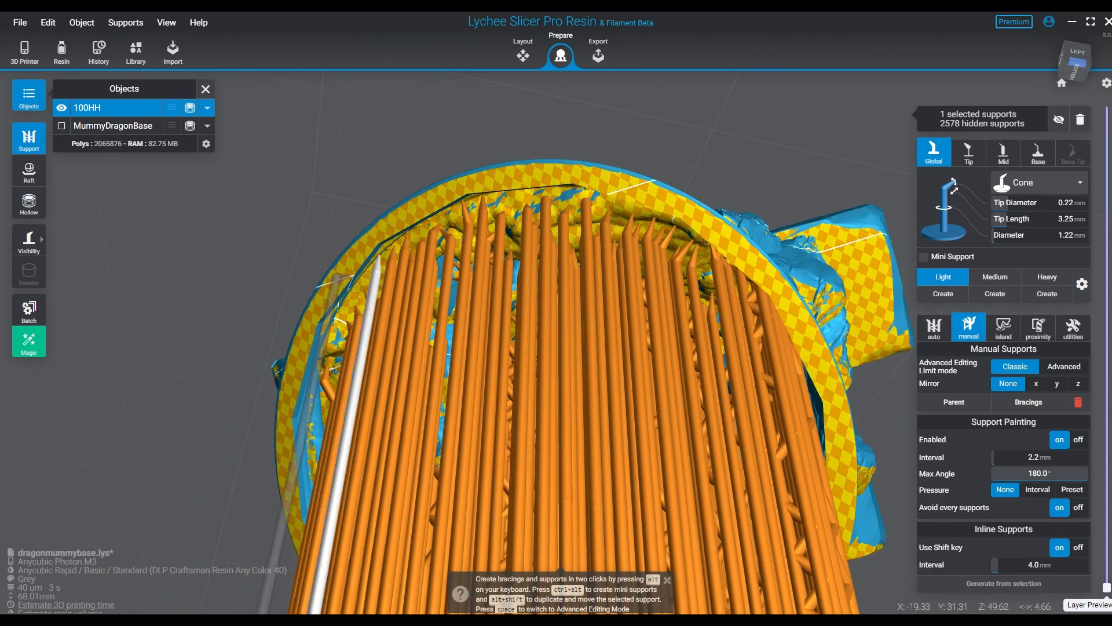
right_click_drag(563, 207, 494, 203)
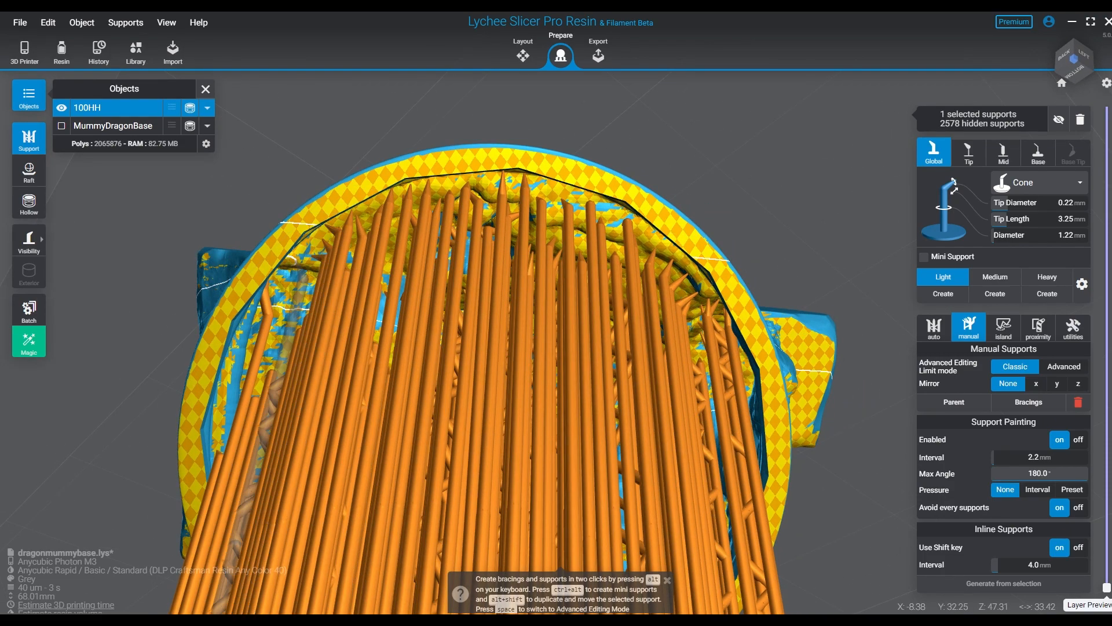
key("ctrl+alt")
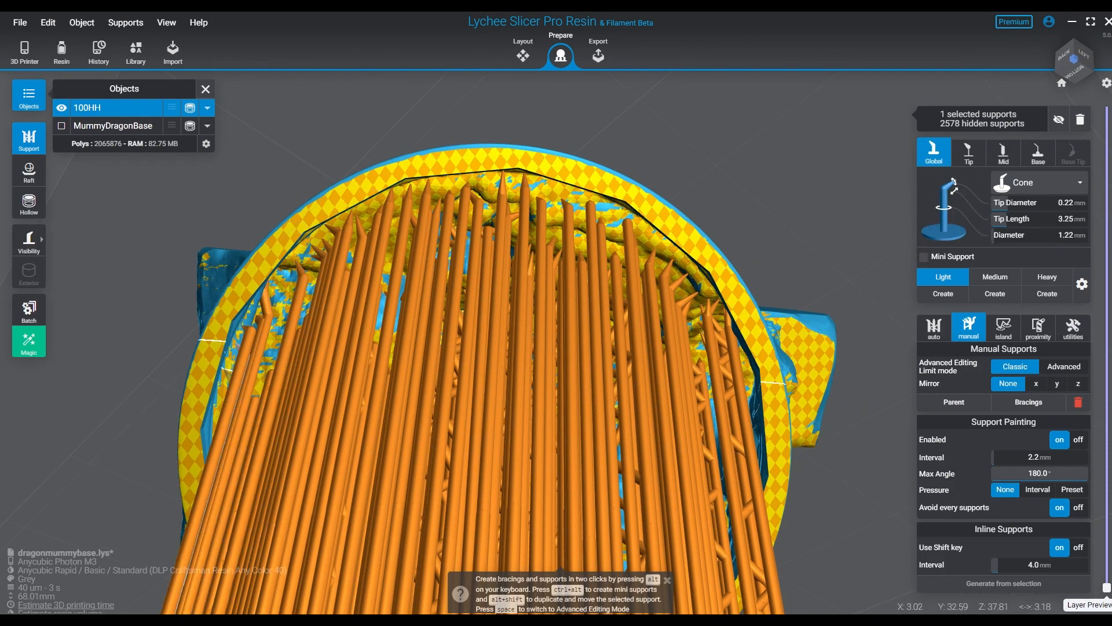
key("ctrl+alt")
right_click_drag(357, 217, 469, 136)
left_click(462, 227)
left_click(483, 216)
left_click(495, 231)
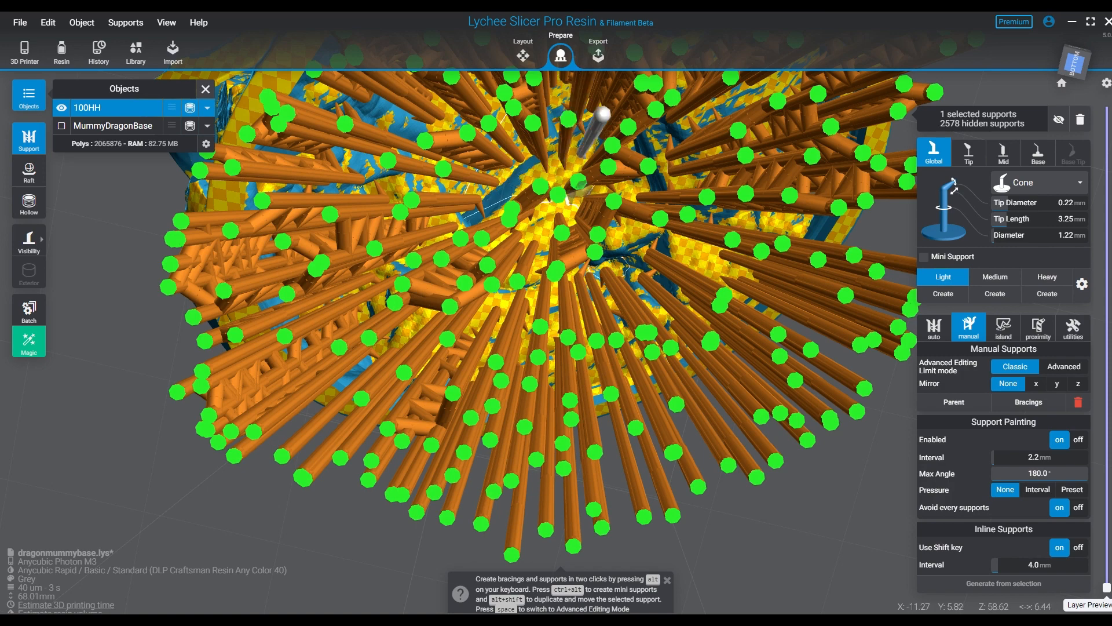
- Add individual light supports to the remaining gaps between the cavity supports and beside the inner rim
left_click(629, 230)
left_click(694, 249)
middle_click_drag(684, 270, 376, 294)
left_click(505, 266)
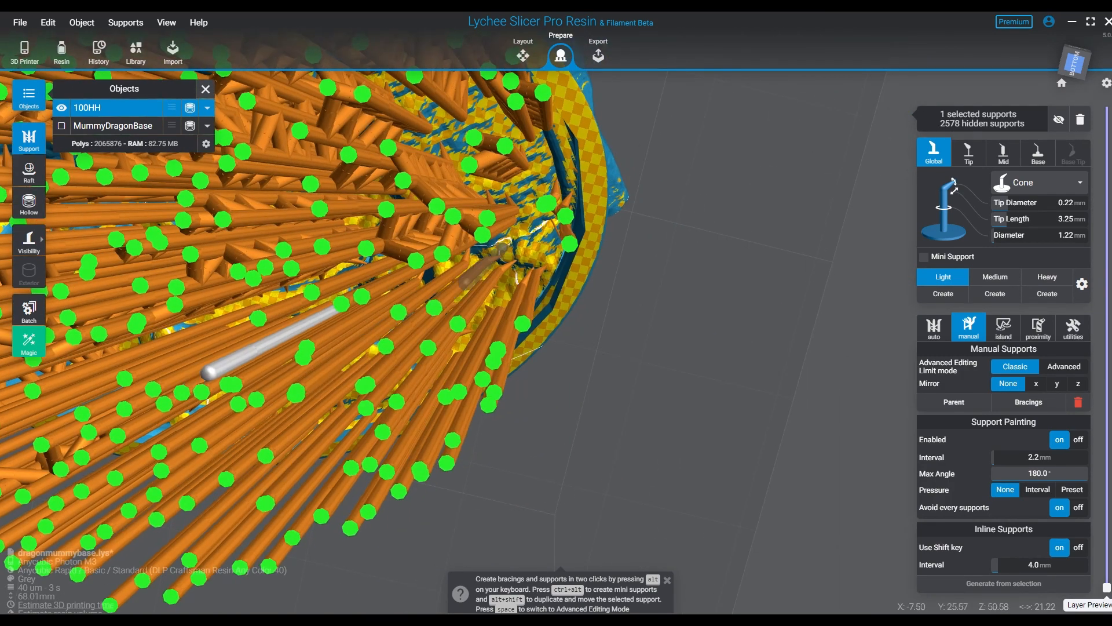
left_click(530, 223)
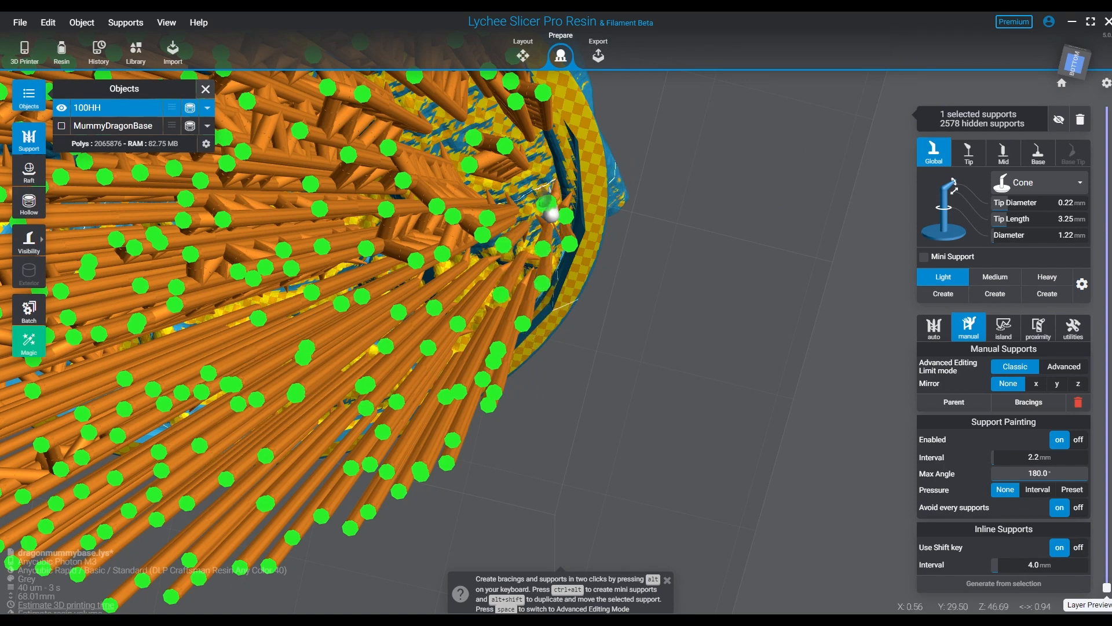
left_click(525, 152)
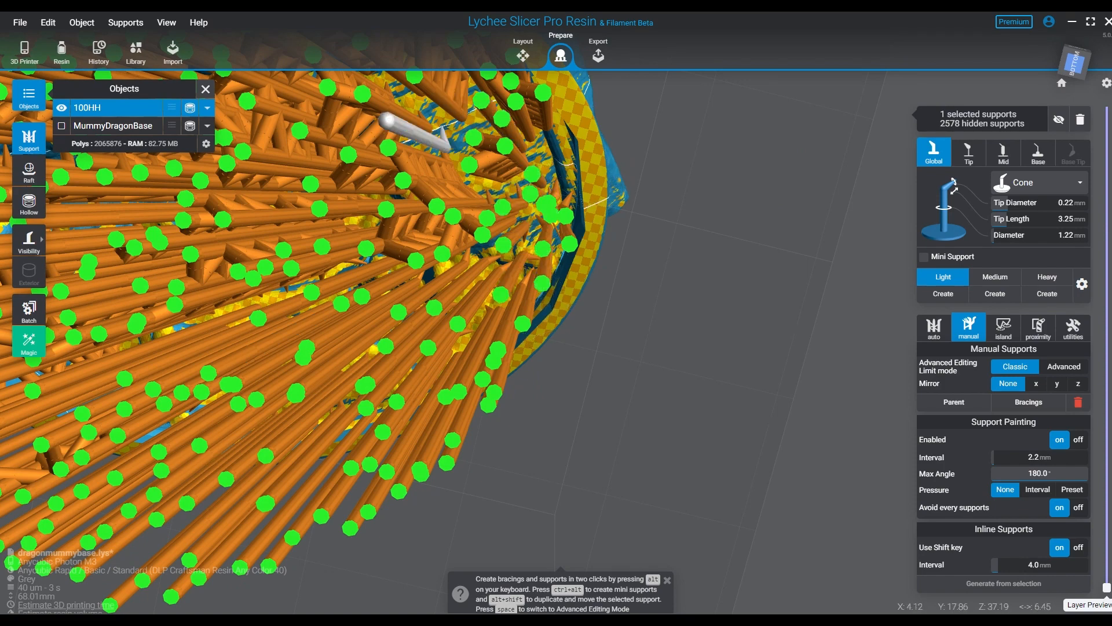
middle_click_drag(431, 138, 580, 203)
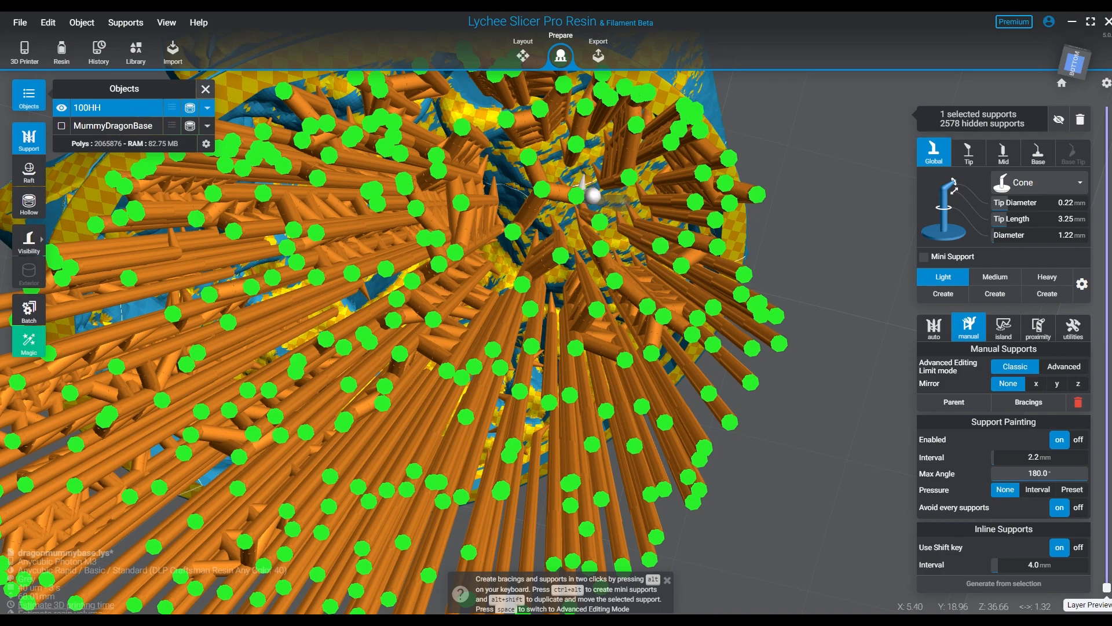
- Unhide all supports of 100HH, outside and inside the cavity
scroll(585, 191, "down", 3)
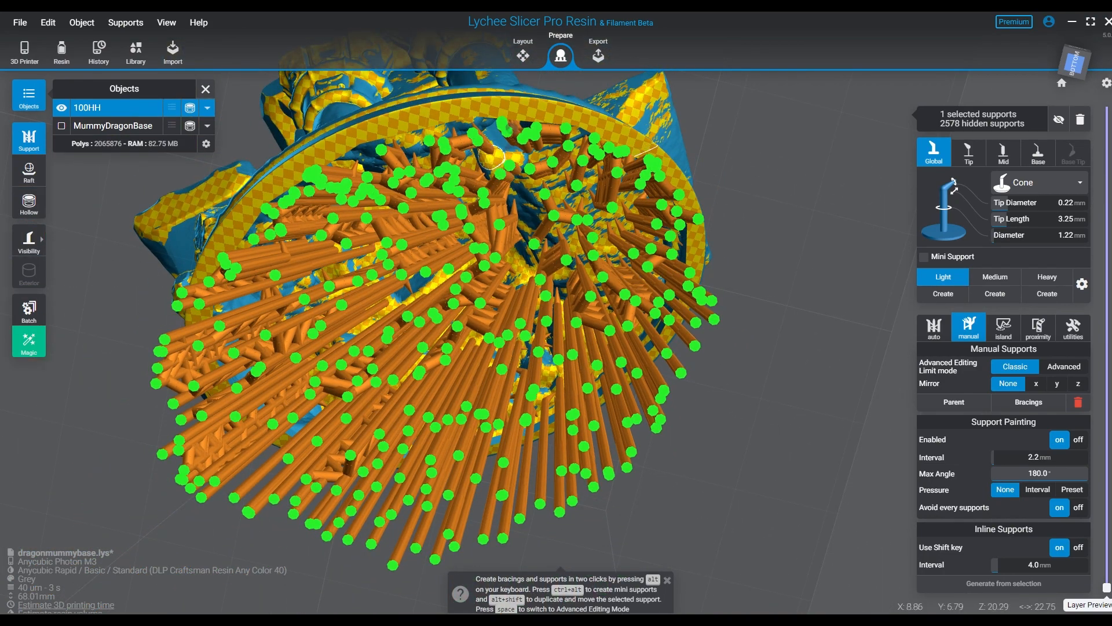
right_click_drag(695, 313, 719, 360)
left_click(753, 406)
right_click_drag(753, 406, 683, 498)
scroll(463, 260, "up", 2)
key("h")
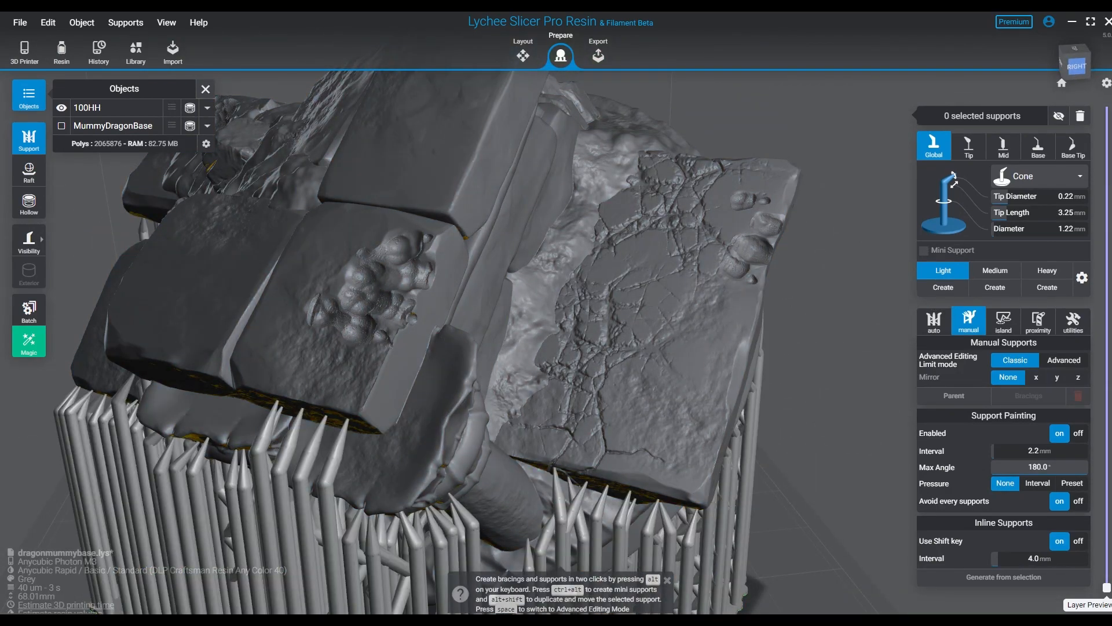
key("h")
key("h")
- Examine the complete support layout of 100HH from several sides and from below for unsupported areas
scroll(626, 347, "down", 3)
right_click_drag(626, 347, 626, 243)
left_click(597, 359)
left_click(695, 347)
scroll(597, 359, "down", 5)
left_click(544, 371)
left_click(718, 324)
right_click_drag(718, 324, 614, 353)
left_click(579, 353)
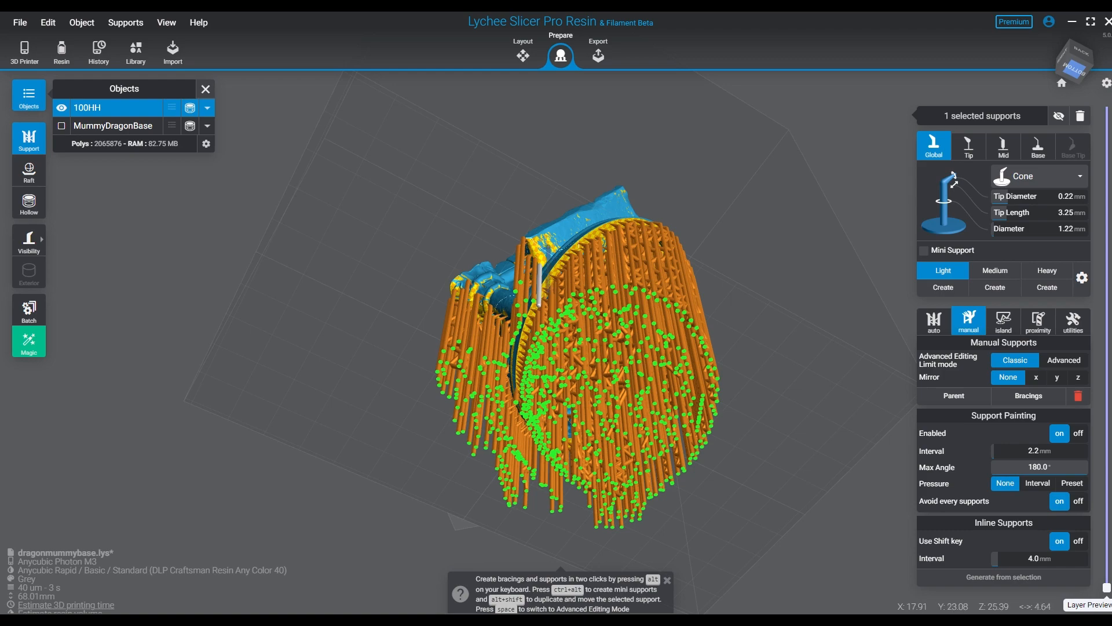
- Add light supports under the rock overhang at the back, just outside the base rim
scroll(550, 249, "up", 5)
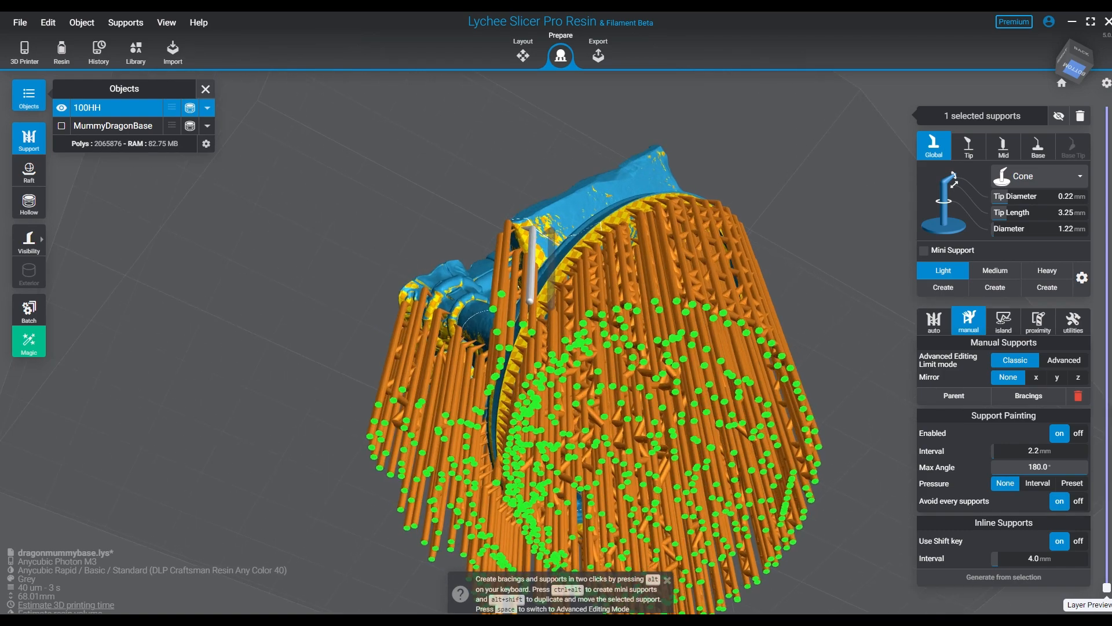
right_click_drag(571, 264, 545, 293)
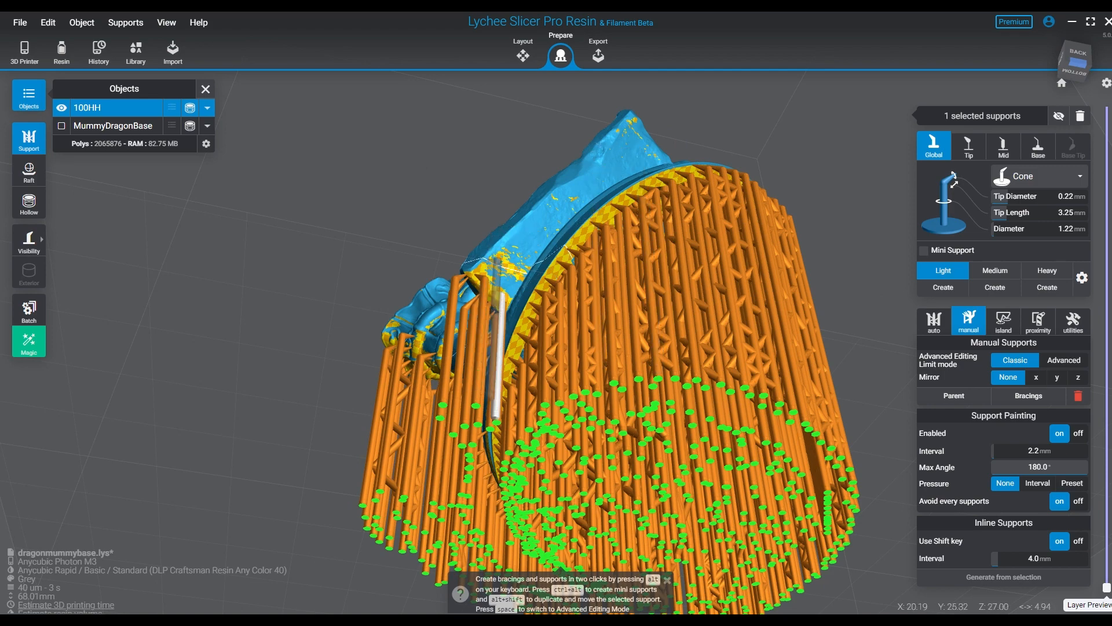
left_click(497, 260)
right_click_drag(611, 174, 566, 246)
left_click(508, 284)
right_click_drag(513, 284, 571, 191)
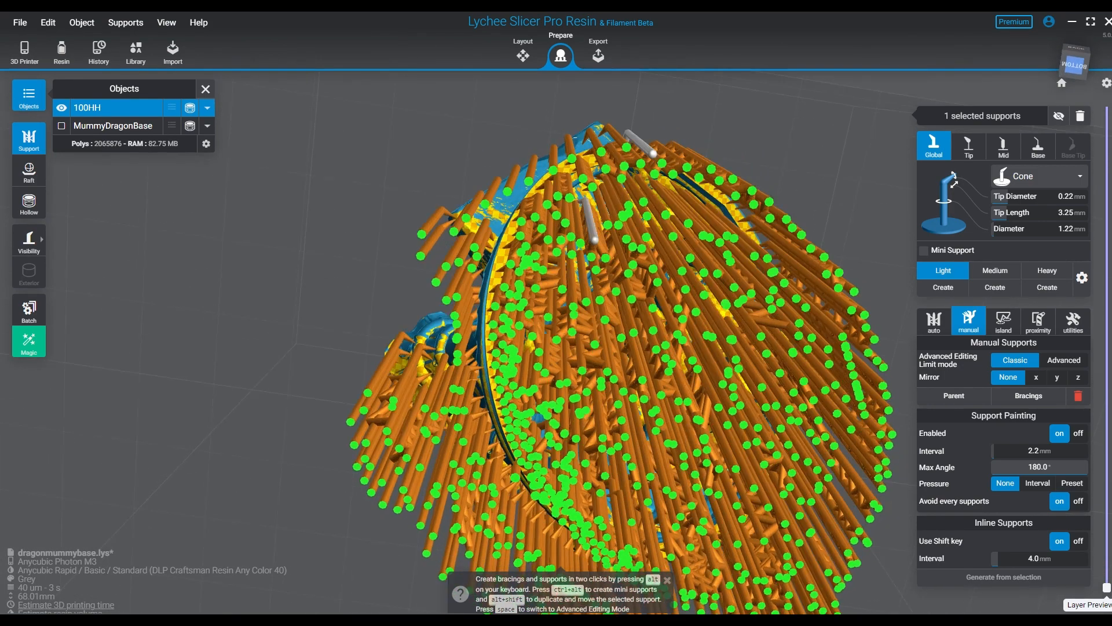
right_click_drag(631, 223, 538, 278)
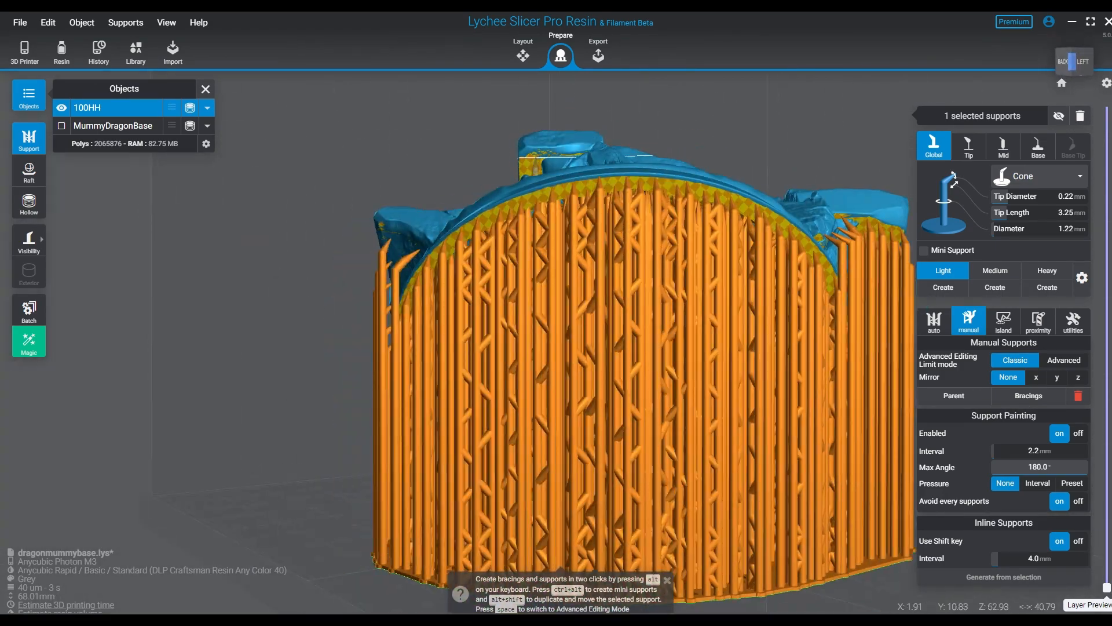
- Add light supports under the protruding rock slabs of 100HH and the rock between them
left_click(527, 168)
right_click_drag(527, 168, 703, 173)
left_click(525, 223)
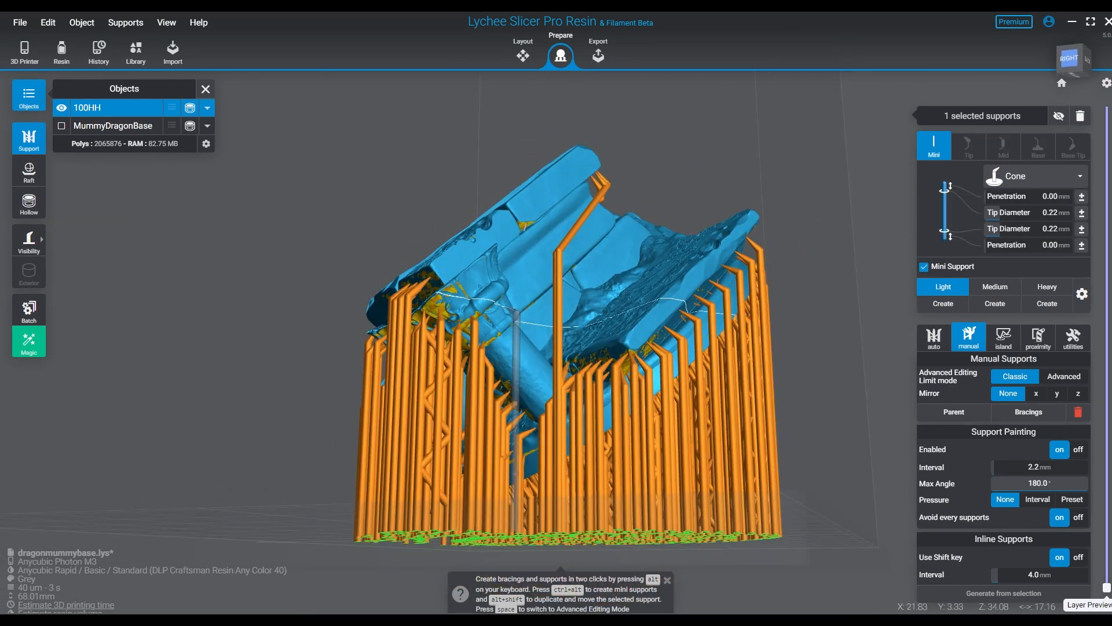
left_click(524, 223)
left_click(474, 324)
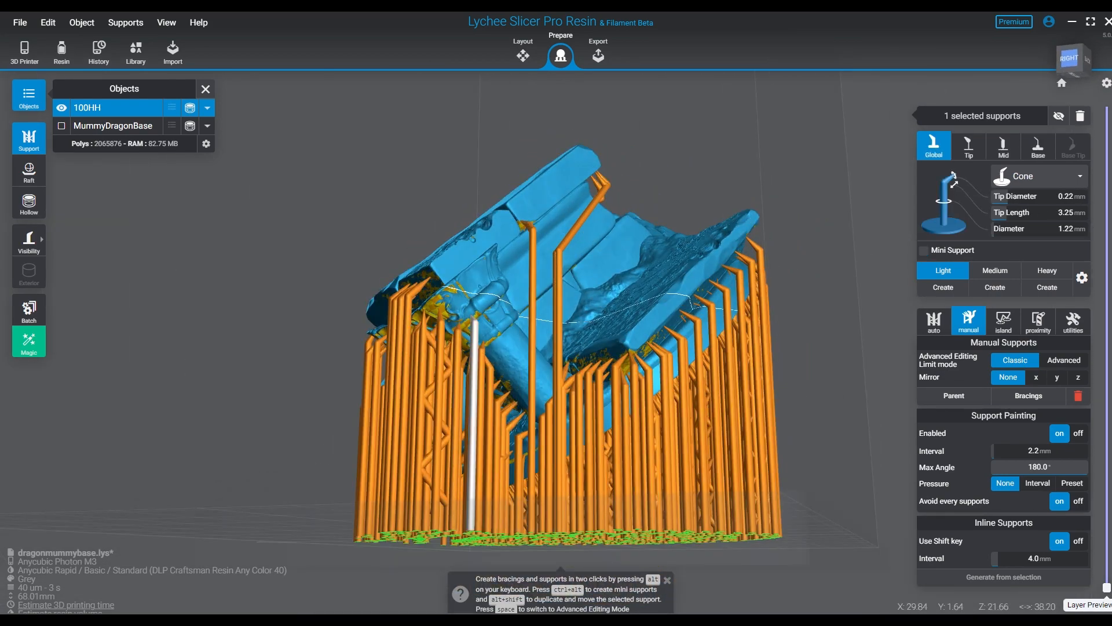
left_click(459, 291)
- Add a row of light supports along the lower edges of the overhanging slabs on the neighbouring side
right_click_drag(493, 359, 718, 394)
left_click(461, 239)
left_click(428, 240)
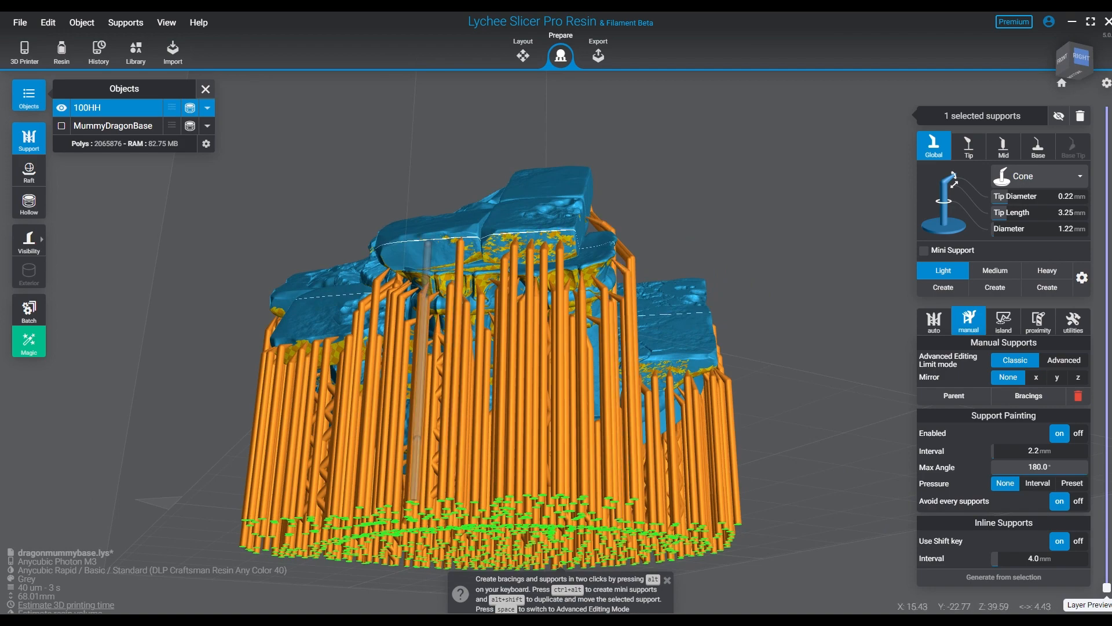
left_click(391, 241)
left_click(346, 227)
- Lower the layer preview to layer 160 at 6.40 mm and add a light support at the rim's lowest point
right_click_drag(347, 370, 359, 249)
left_click_drag(1107, 588, 1107, 513)
right_click_drag(608, 371, 622, 353)
mouse_move(1107, 513)
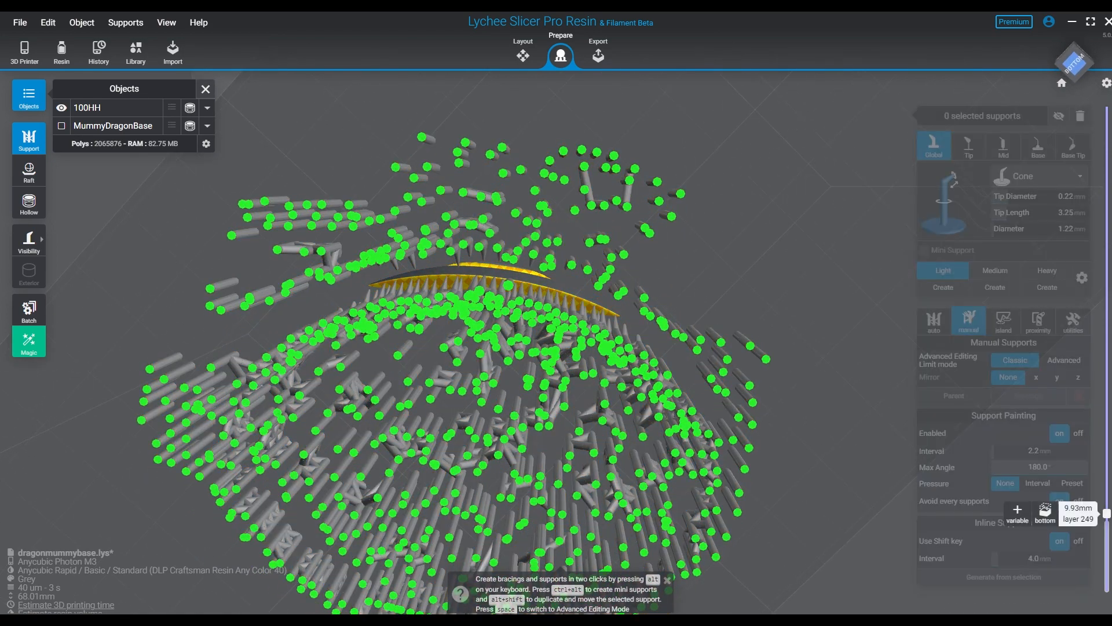
left_click_drag(1107, 515, 1107, 517)
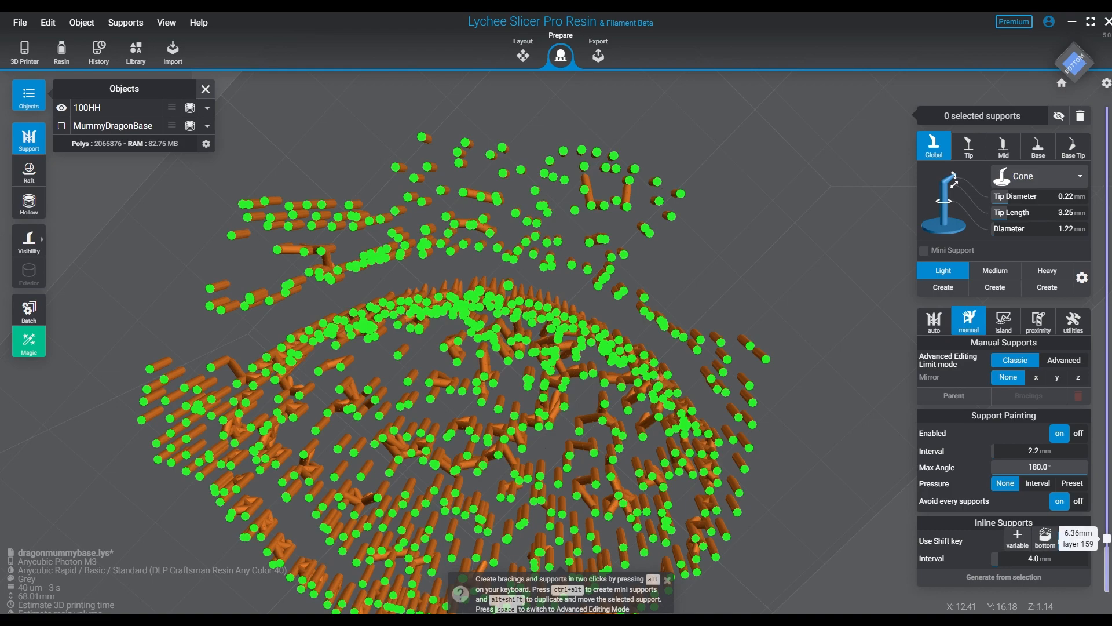
scroll(469, 353, "up", 10)
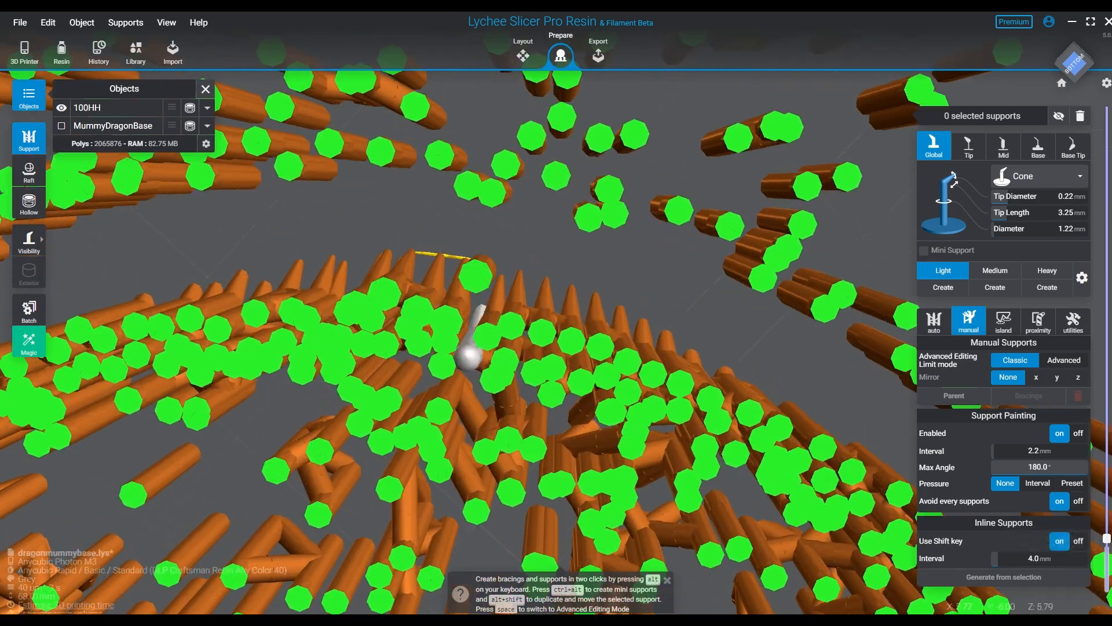
middle_click_drag(478, 313, 626, 370)
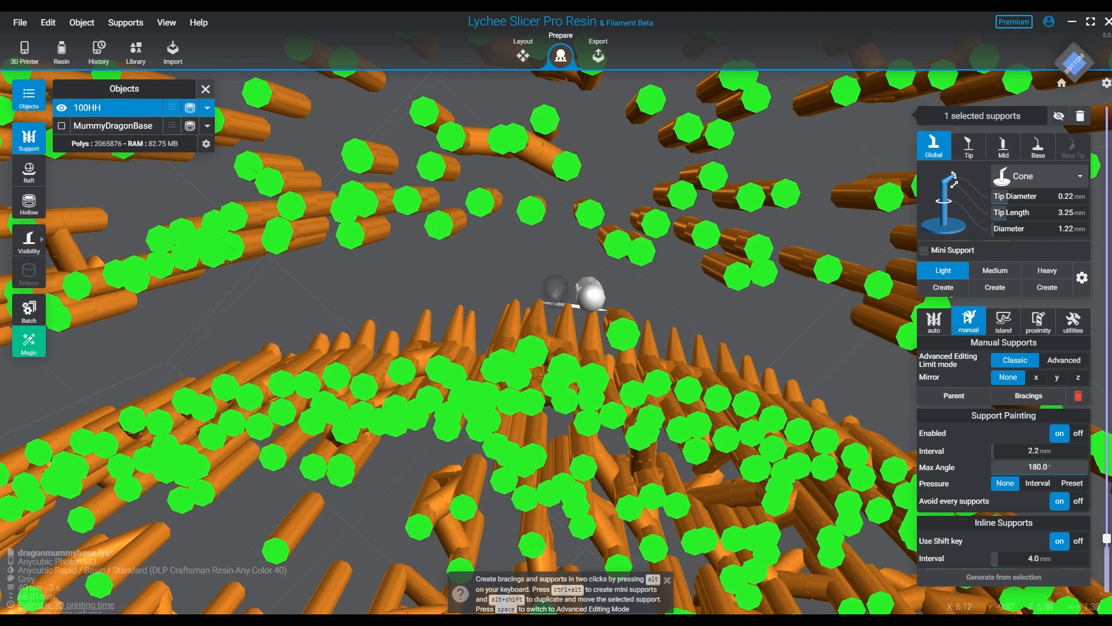
- Step the preview up through the next layers and add light supports along the outer side of the emerging rim
key("Up")
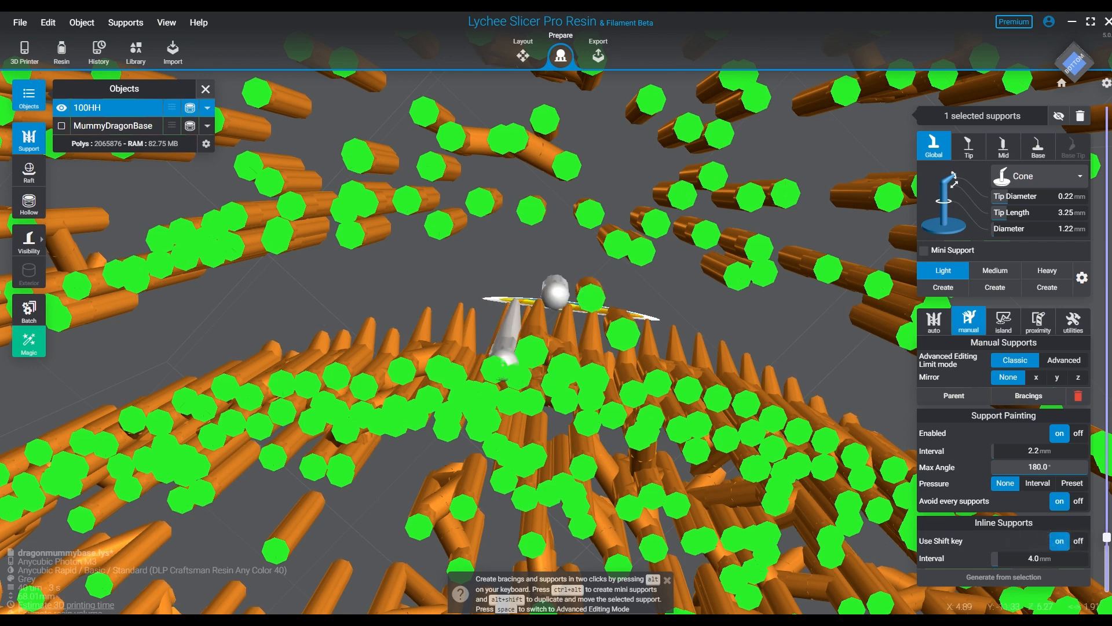
left_click(486, 297)
key("Up")
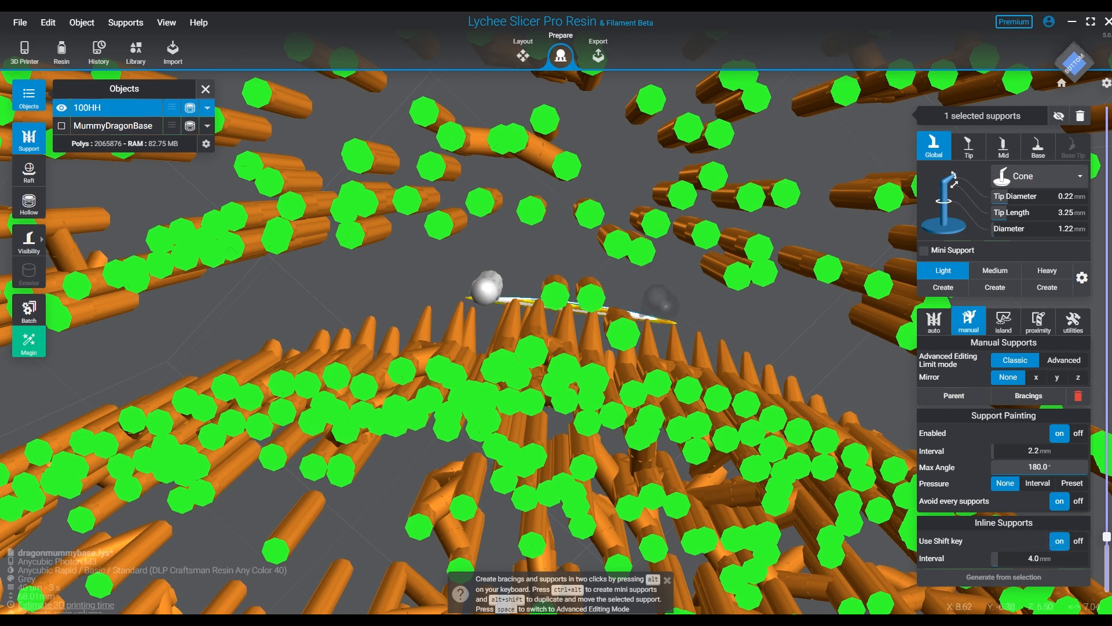
left_click(659, 301)
key("Up")
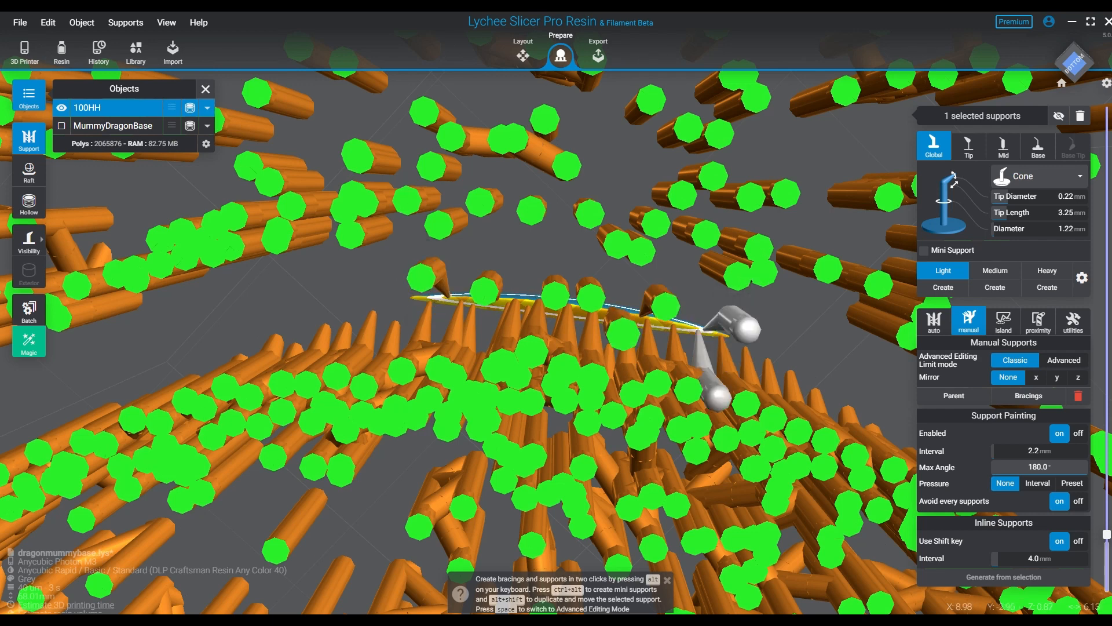
right_click_drag(763, 298, 499, 417)
- Examine the lower layers of 100HH from above and below for unsupported sections of the rim
left_click_drag(1106, 534, 1106, 476)
left_click(1062, 82)
right_click_drag(781, 377, 570, 330)
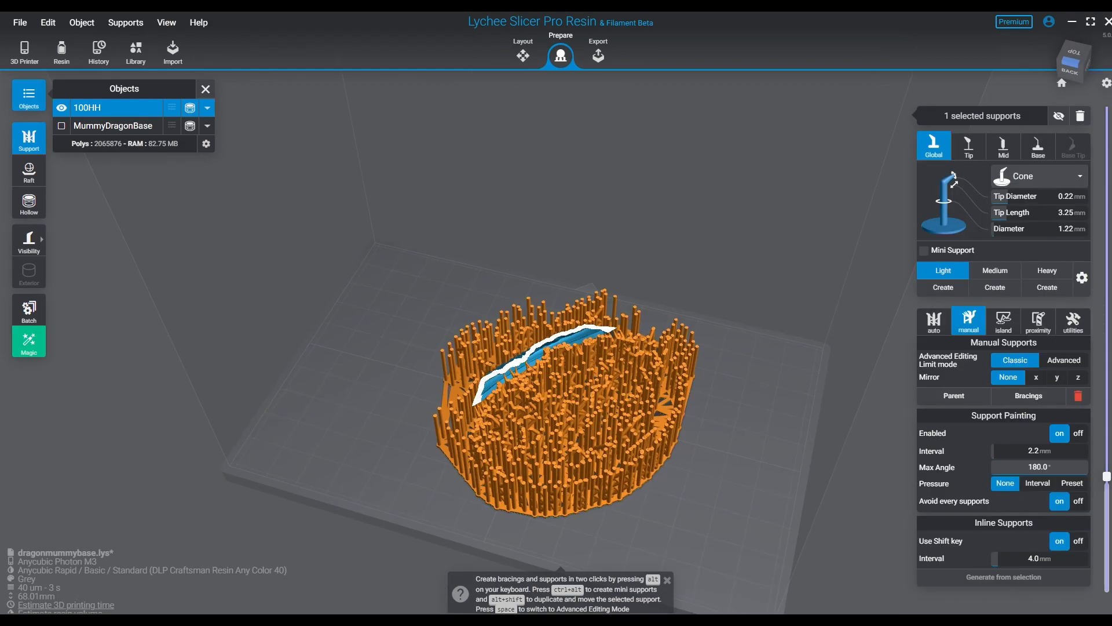
right_click_drag(544, 417, 580, 232)
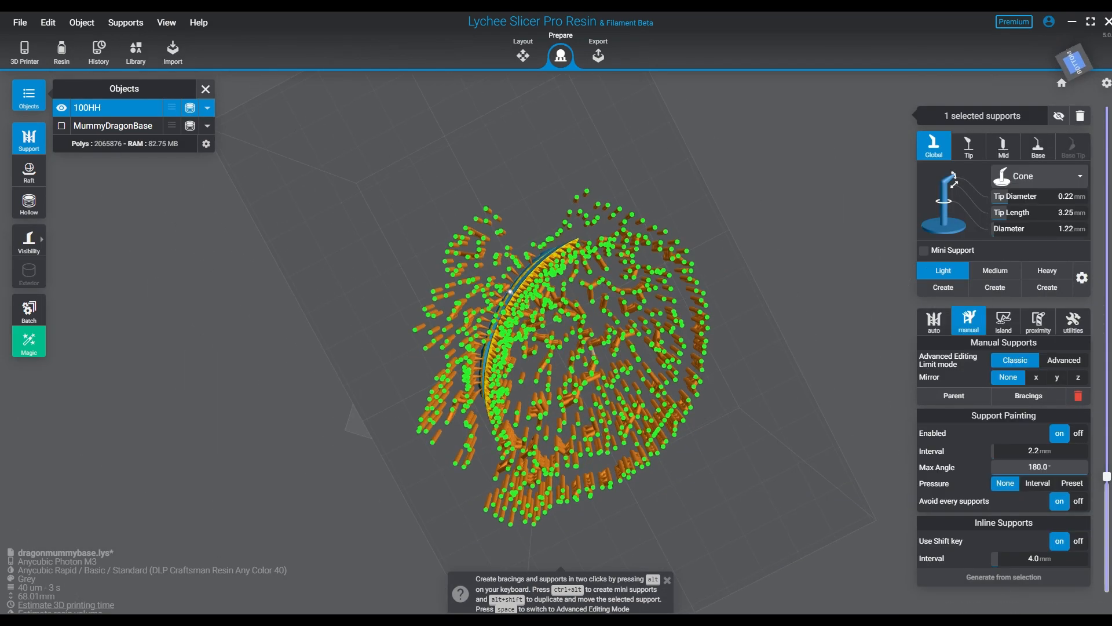
right_click_drag(511, 292, 521, 463)
- Raise the layer preview to layer 492 at 19.68 mm and inspect the wall cross-section and nearby supports up close, layer by layer
left_click_drag(1107, 476, 1107, 445)
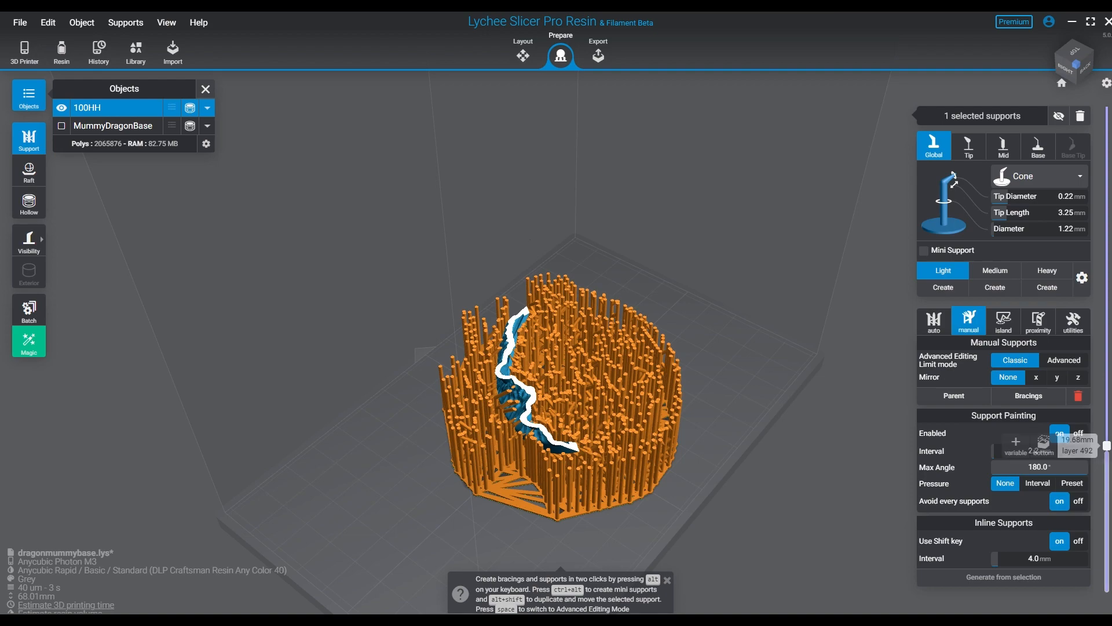
right_click_drag(695, 440, 692, 359)
right_click_drag(499, 339, 498, 414)
scroll(498, 415, "up", 6)
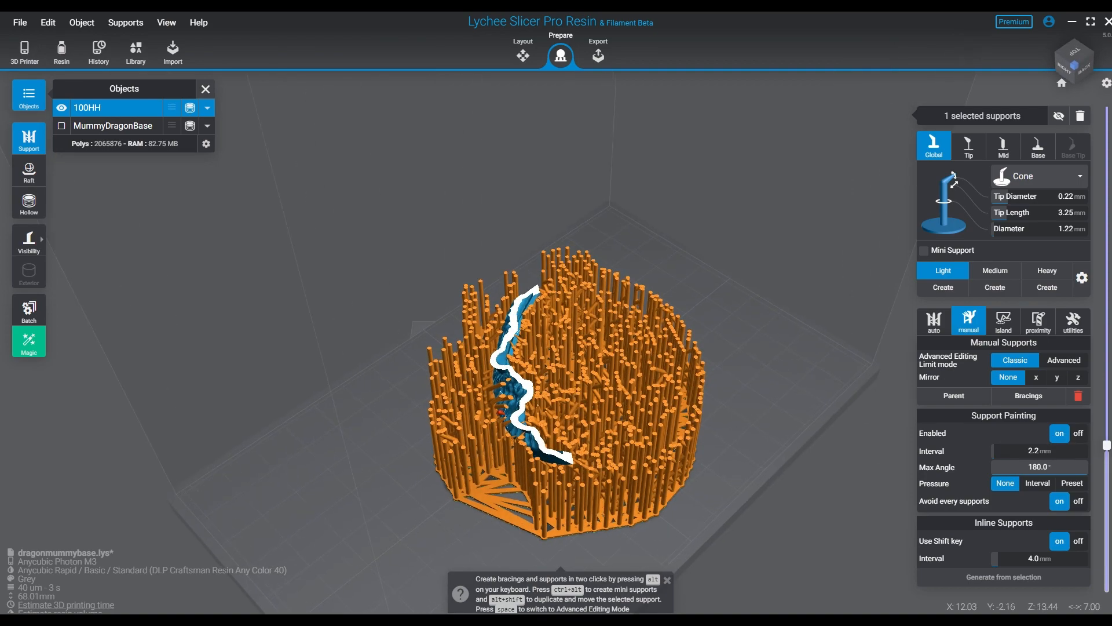
scroll(539, 416, "up", 8)
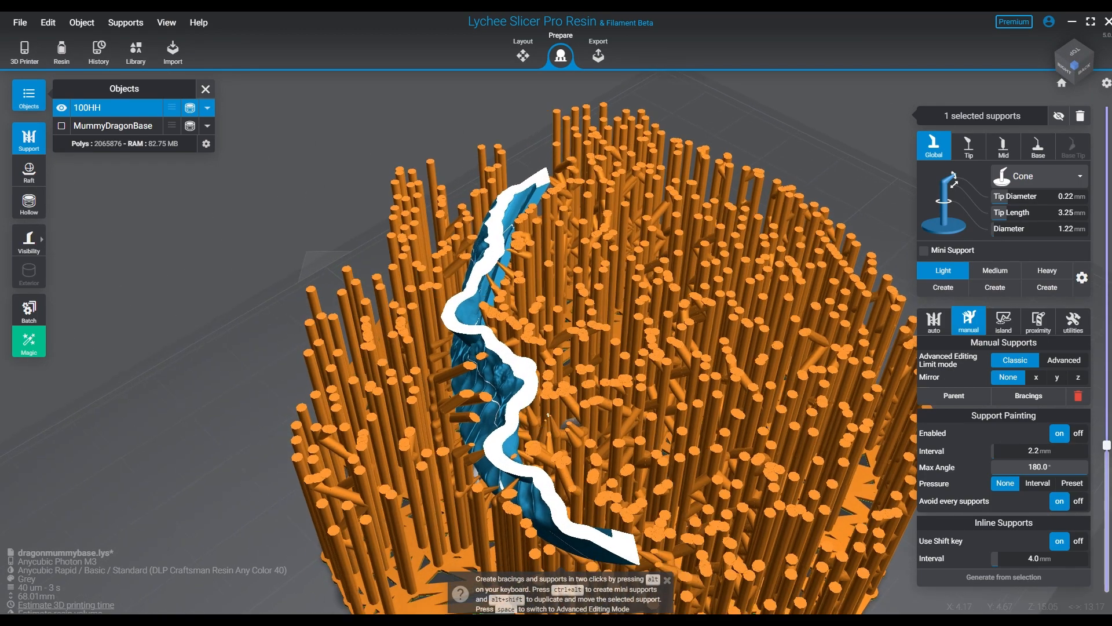
scroll(573, 377, "up", 4)
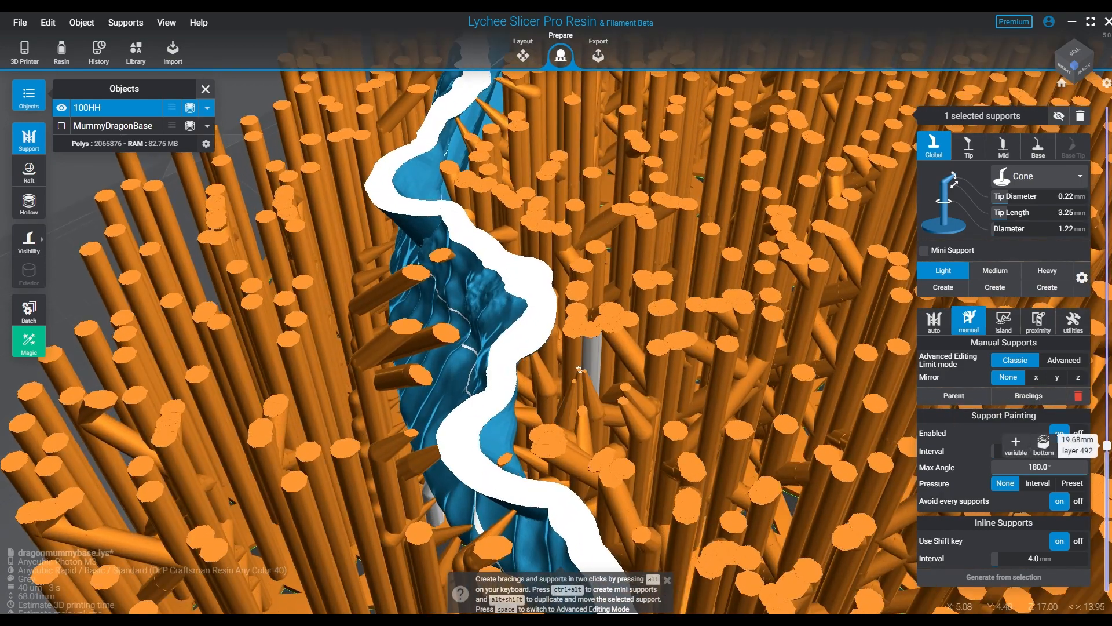
key("Up")
key("Up")
key("Up")
key("Up")
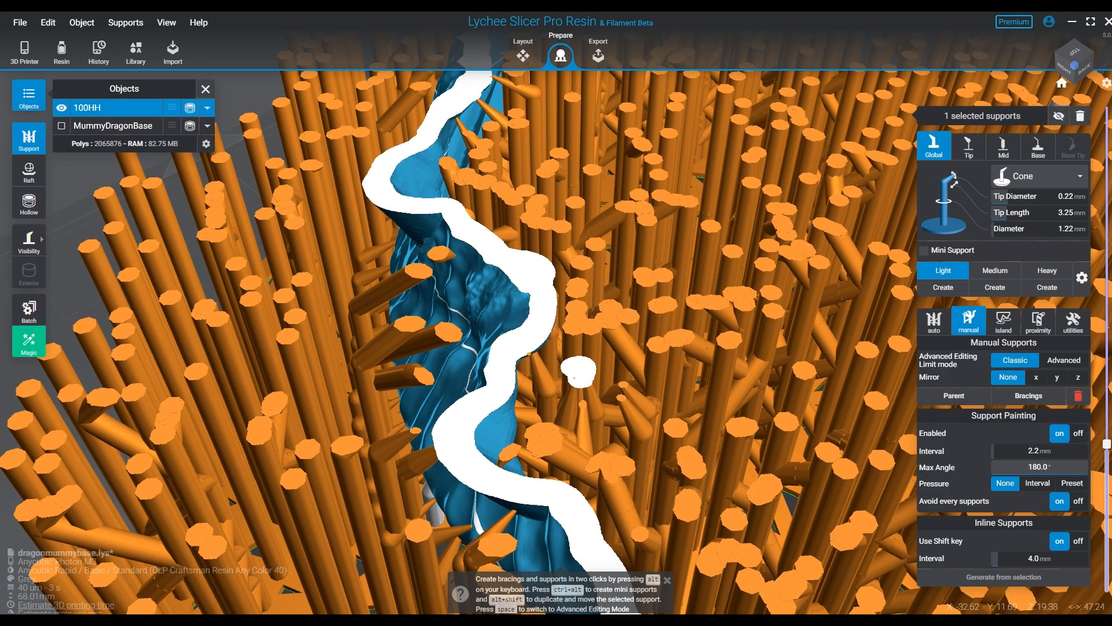
- Check the middle and upper layers of 100HH for unsupported areas, and restore the full-height layer preview
left_click(1062, 83)
left_click_drag(1107, 444, 1106, 428)
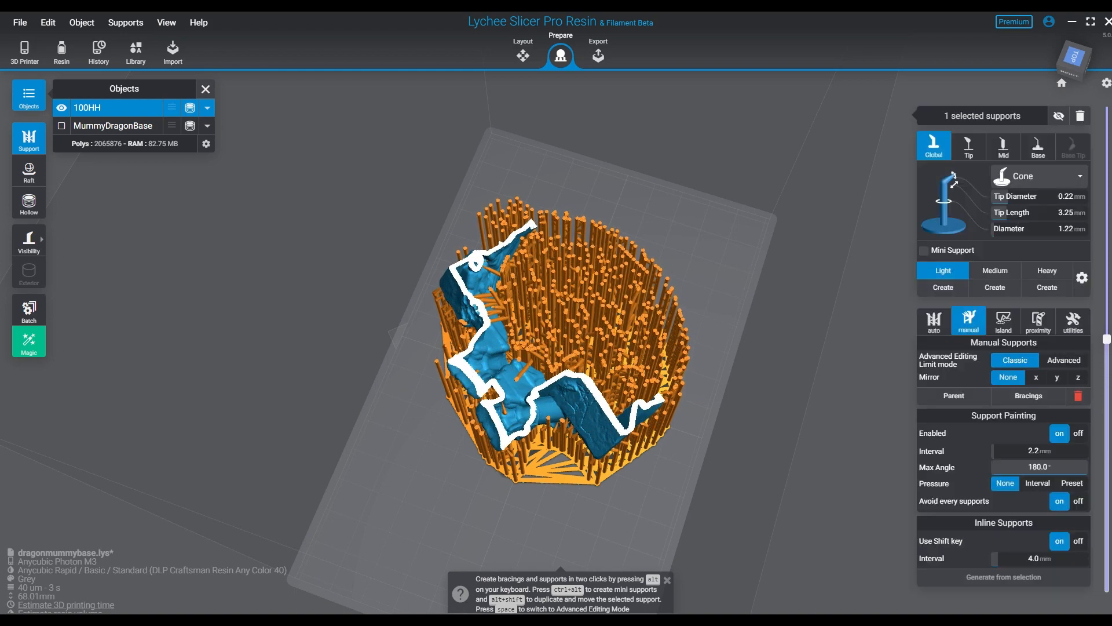
right_click_drag(811, 348, 423, 293)
left_click_drag(1107, 338, 1107, 244)
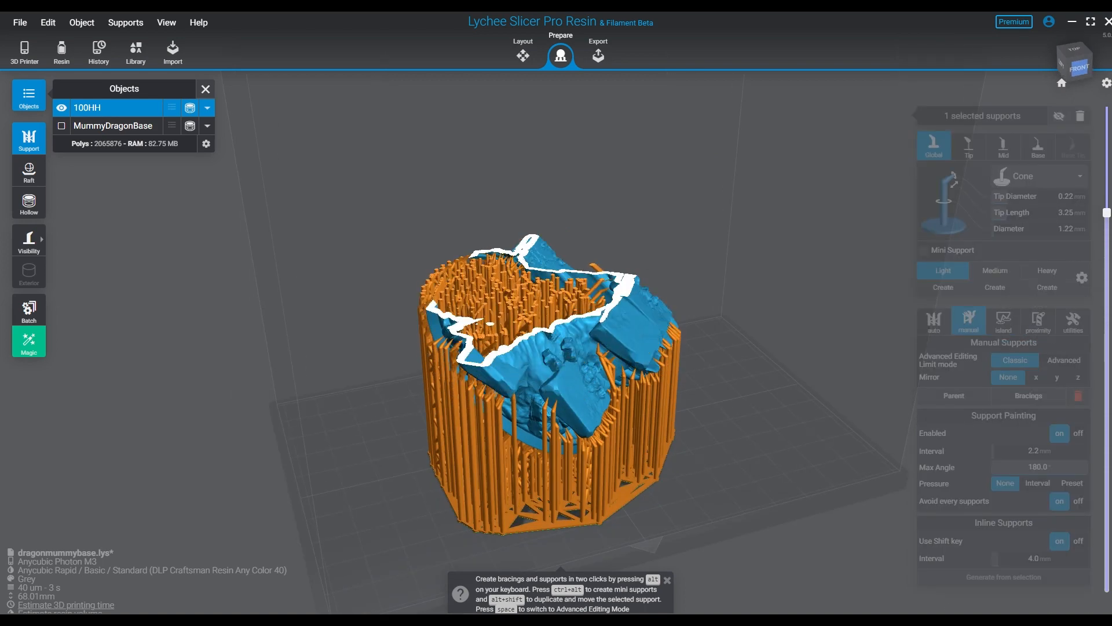
left_click_drag(1107, 189, 1107, 586)
- Save the dragonmummybase scene and open the island detection options
left_click(21, 22)
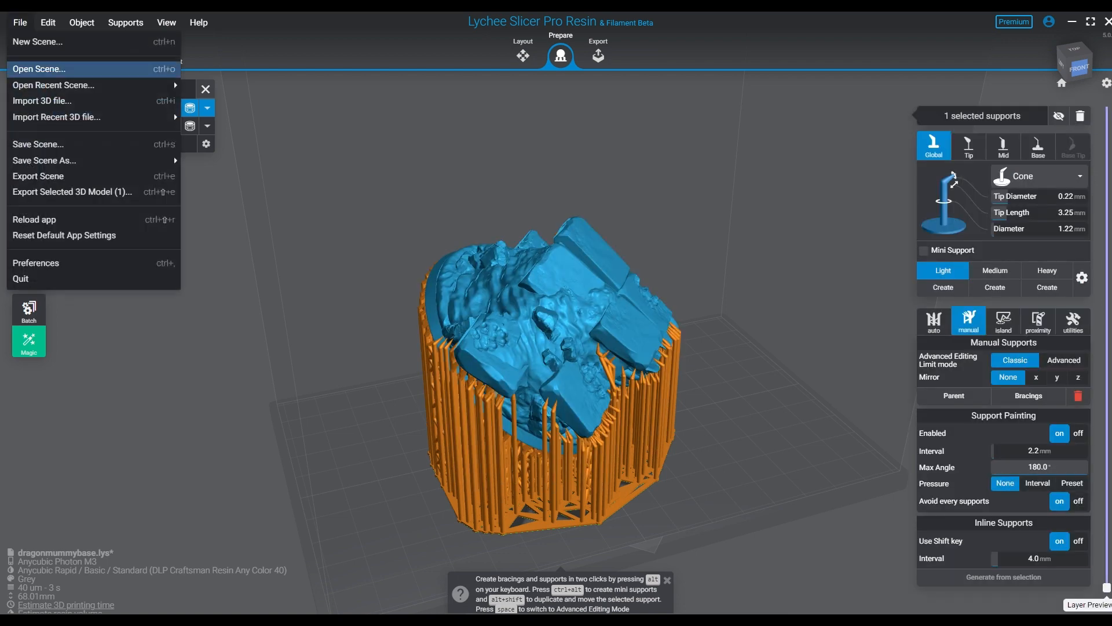
left_click(34, 144)
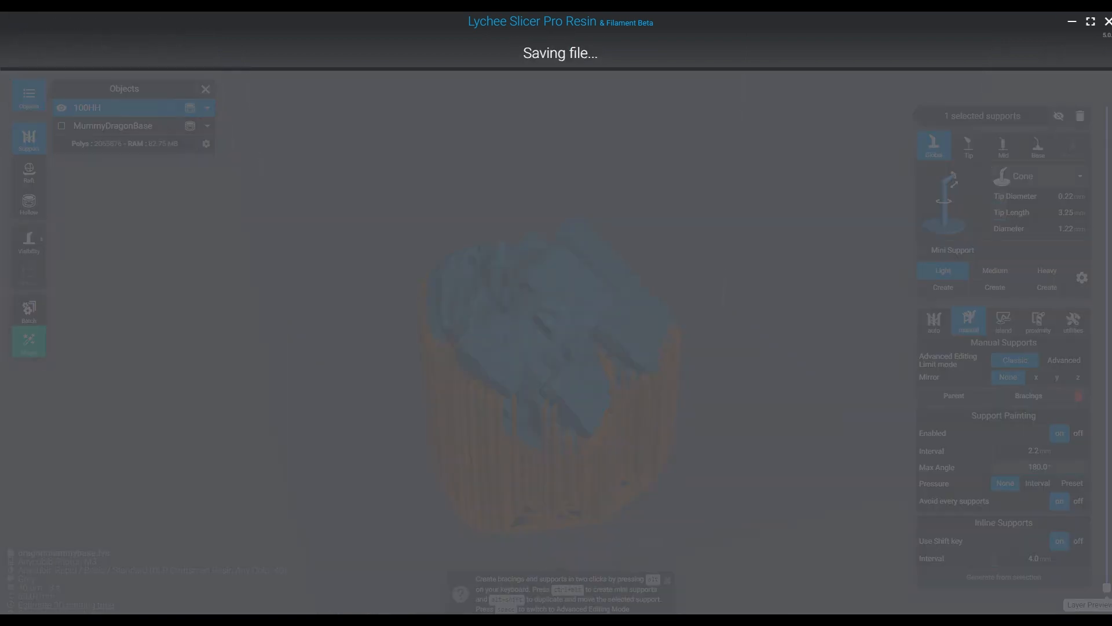
left_click(1003, 322)
right_click_drag(811, 336, 782, 327)
- Set anti-aliasing to Sharpen Details and export the slices of 100HH to a .pm3 file
left_click(598, 55)
left_click(1040, 208)
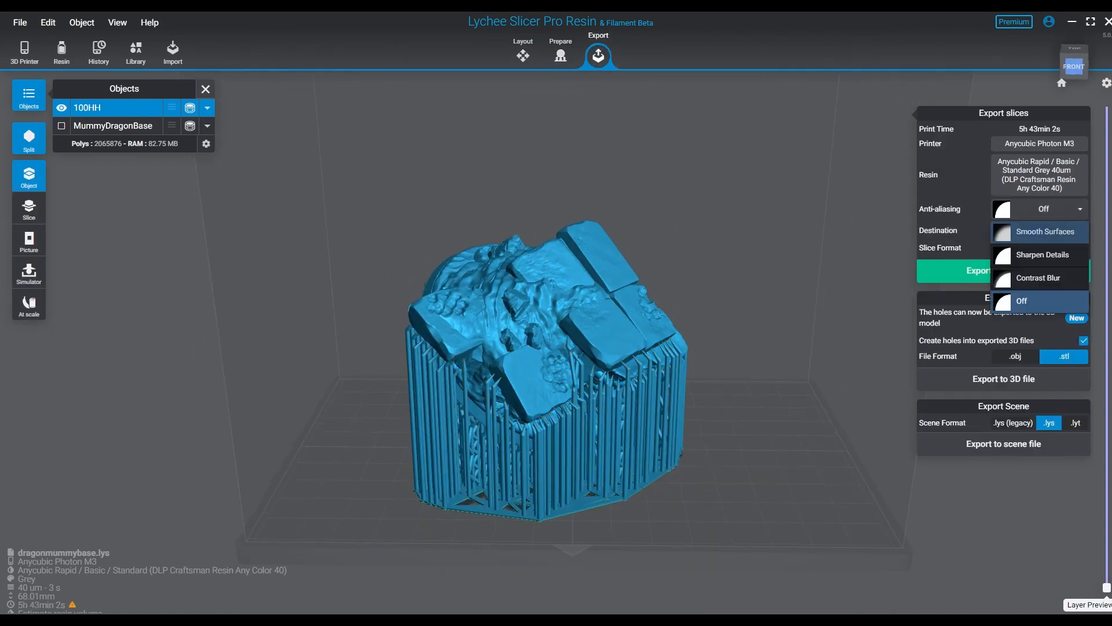
left_click(1040, 231)
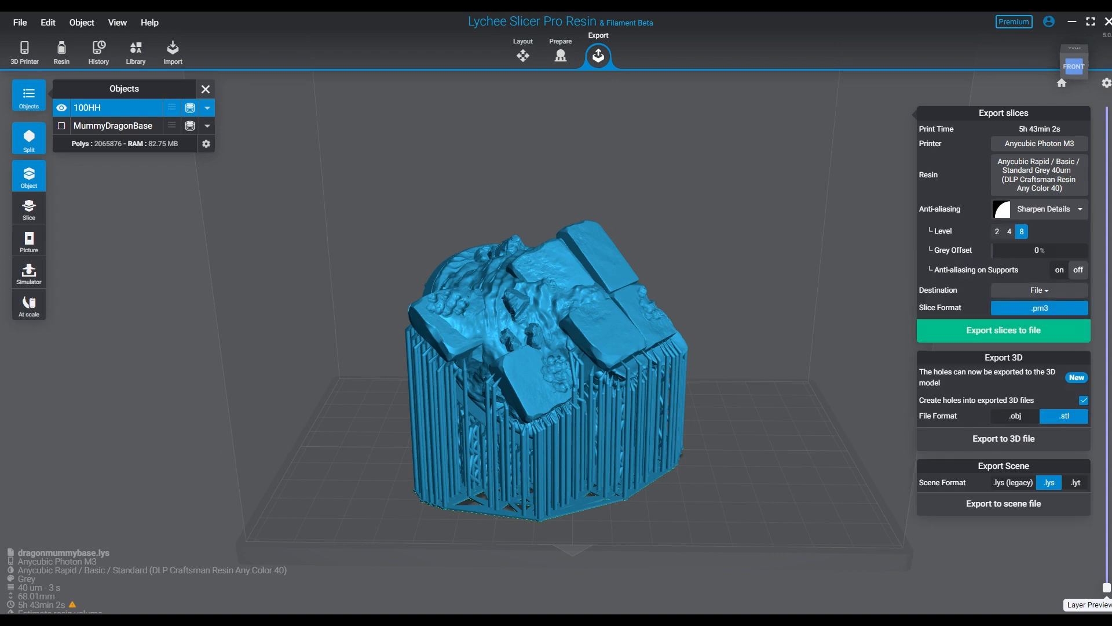
left_click(1003, 330)
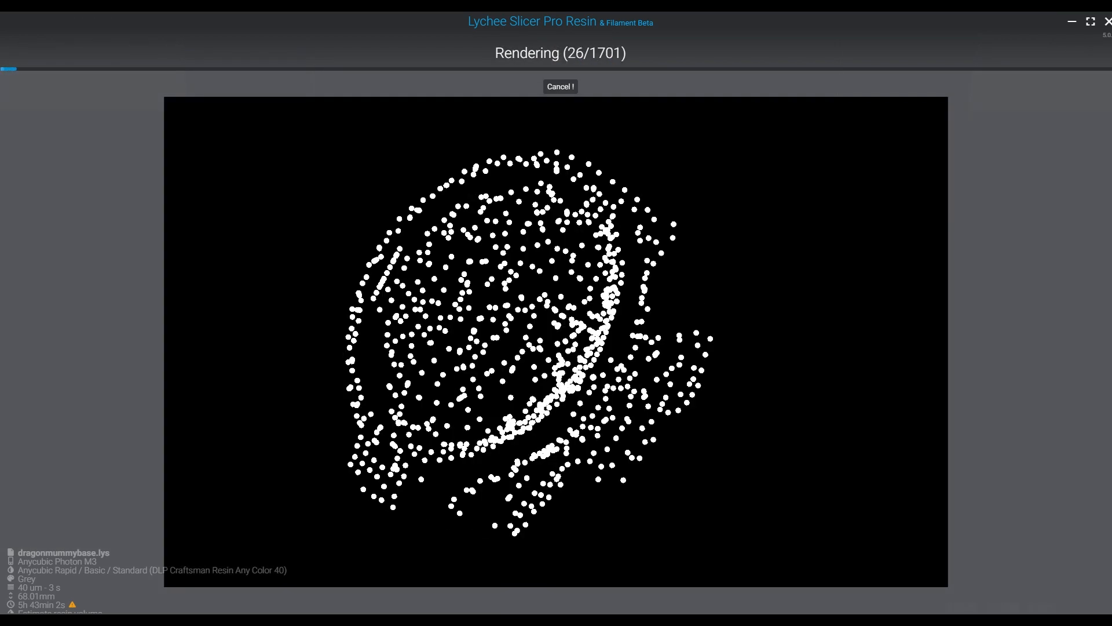